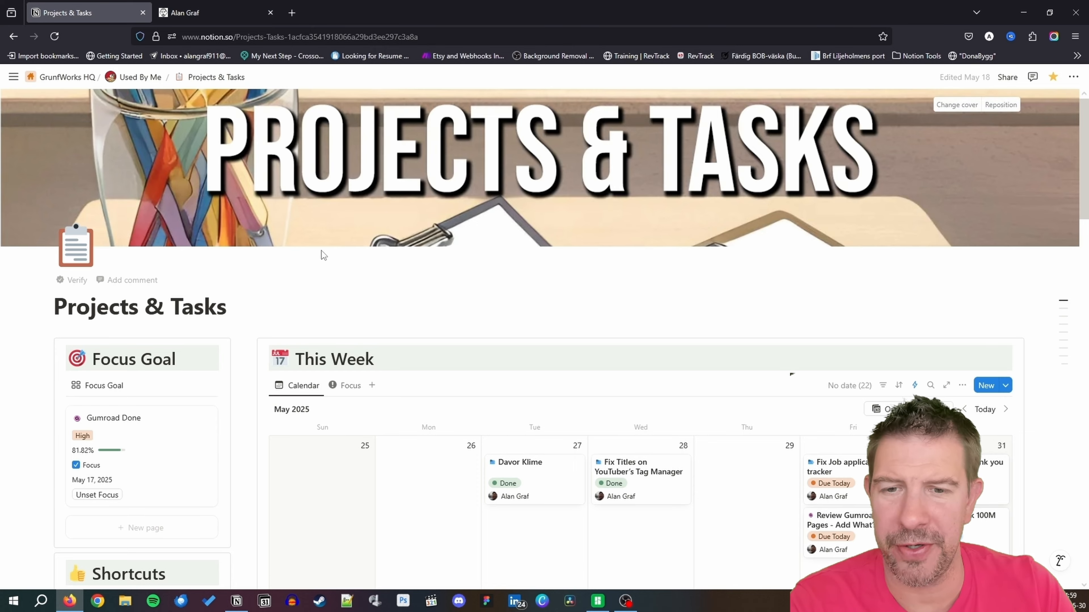
Unset the focus of the Gumroad Done goal in the Goals section and check the Focus Goal section.
{"action": "scroll", "coordinate": [417, 214], "scroll_direction": "down", "scroll_amount": 5}
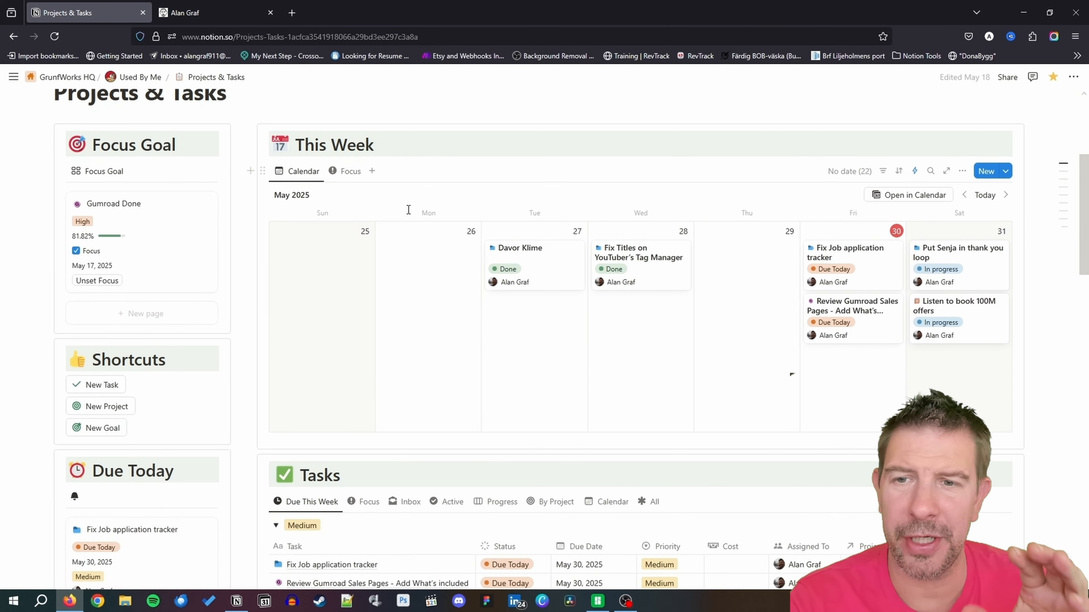
{"action": "scroll", "coordinate": [417, 214], "scroll_direction": "up", "scroll_amount": 5}
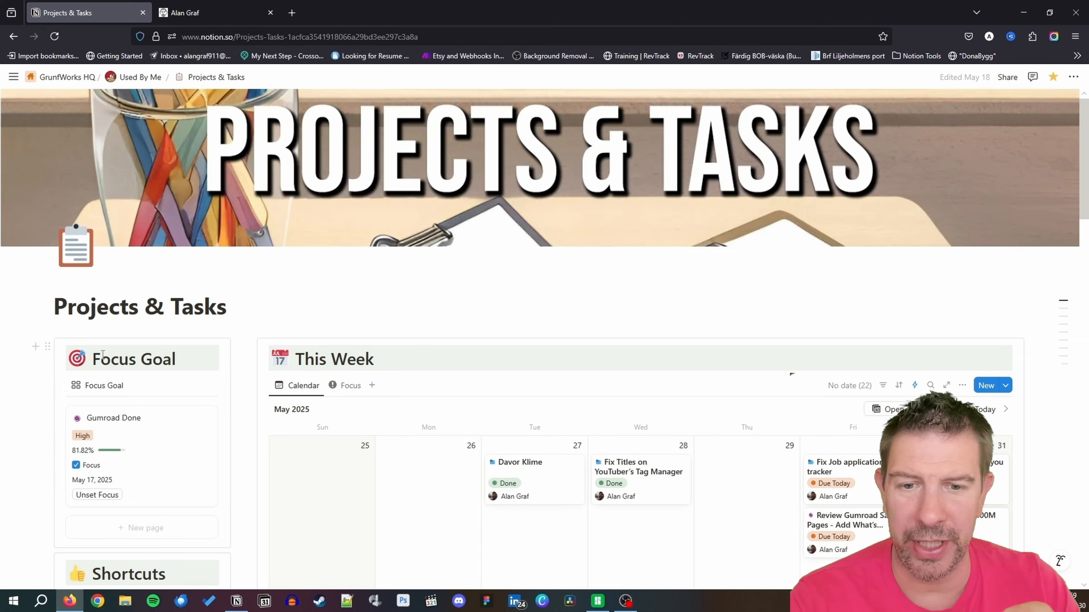
{"action": "left_click_drag", "start_coordinate": [103, 354], "coordinate": [162, 355]}
{"action": "scroll", "coordinate": [450, 370], "scroll_direction": "down", "scroll_amount": 10}
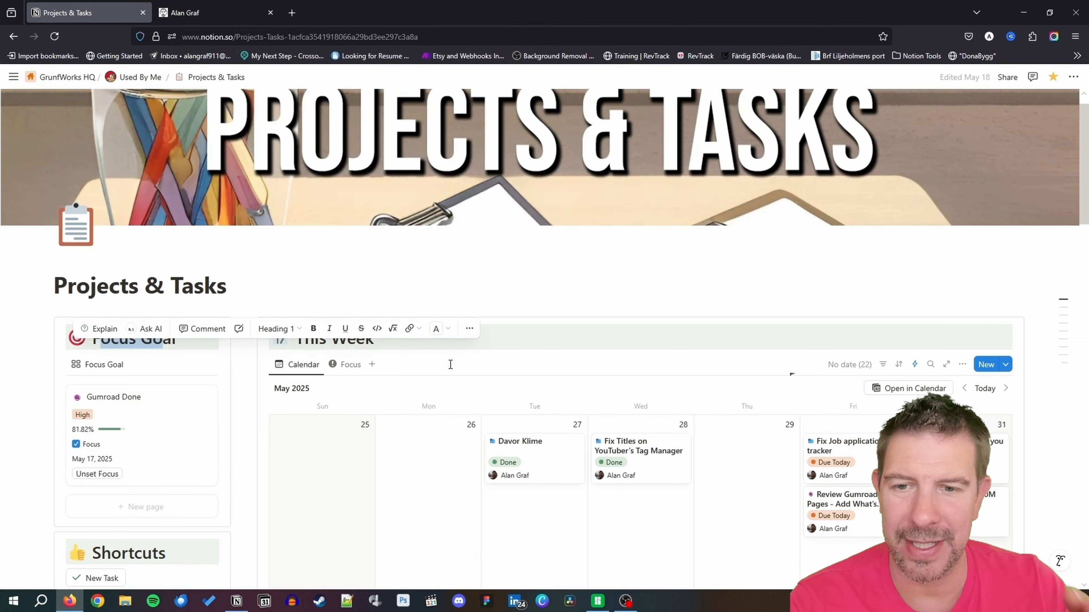
{"action": "scroll", "coordinate": [450, 369], "scroll_direction": "down", "scroll_amount": 6}
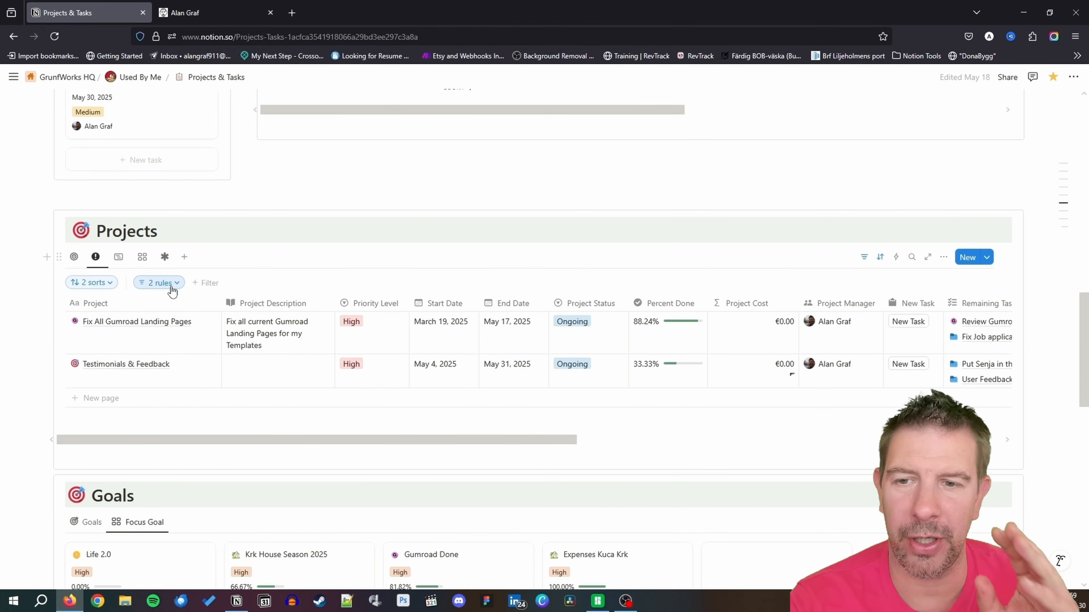
{"action": "scroll", "coordinate": [142, 343], "scroll_direction": "down", "scroll_amount": 5}
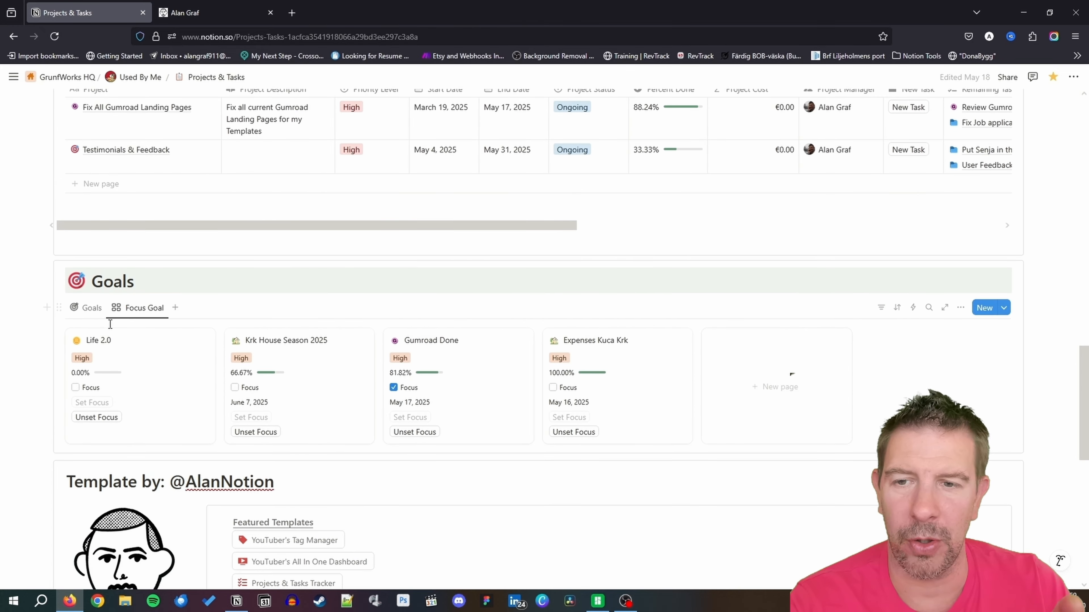
{"action": "left_click", "coordinate": [414, 432]}
{"action": "scroll", "coordinate": [421, 431], "scroll_direction": "down", "scroll_amount": 3}
{"action": "scroll", "coordinate": [450, 408], "scroll_direction": "up", "scroll_amount": 20}
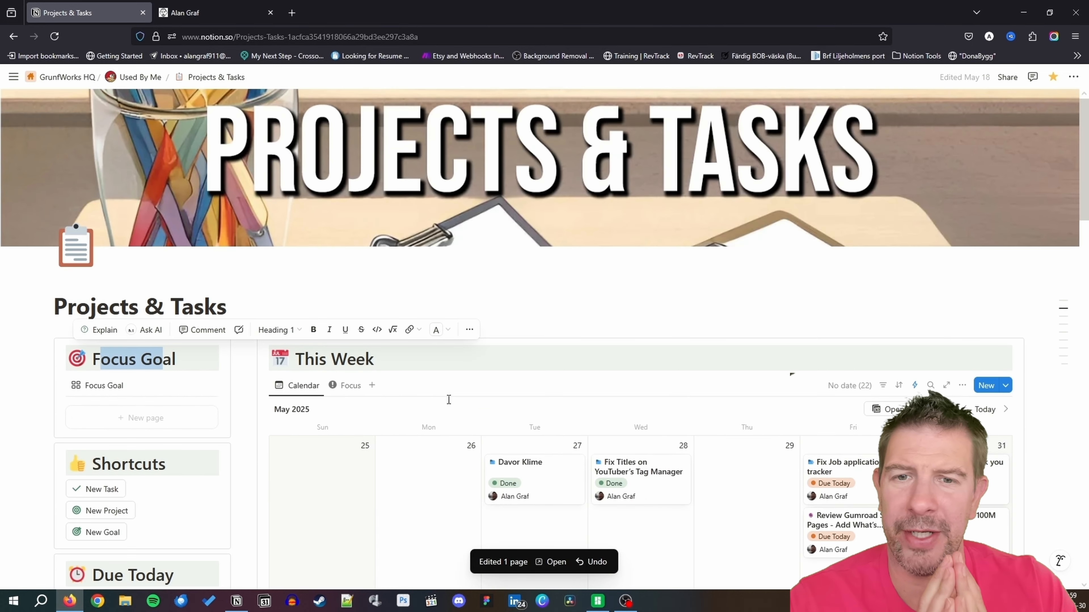
Set the Gumroad Done goal in the Goals section as the focus and check the Focus Goal section.
{"action": "scroll", "coordinate": [449, 399], "scroll_direction": "down", "scroll_amount": 3}
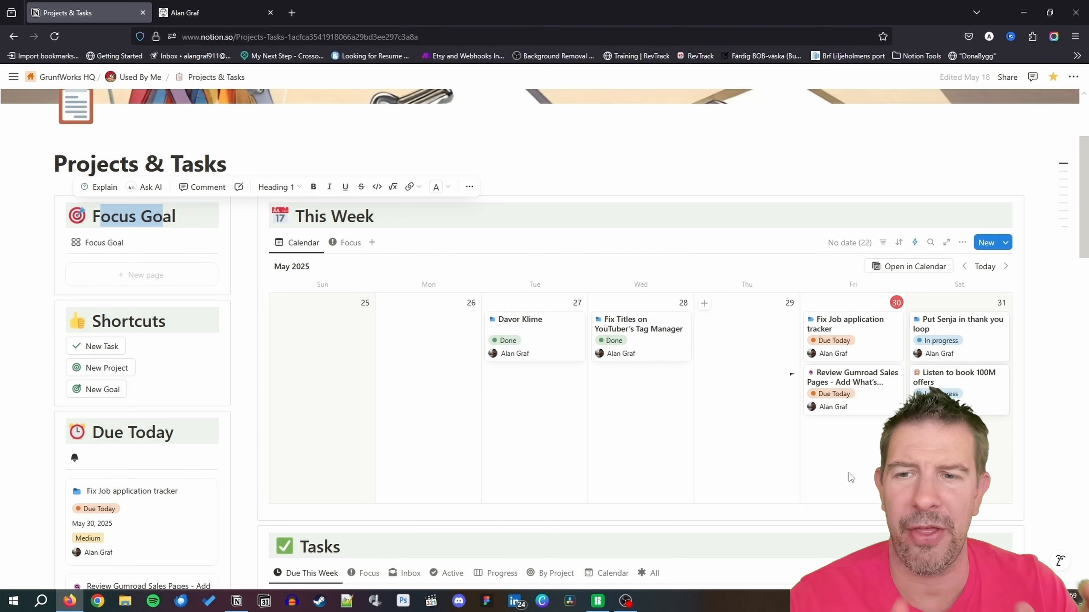
{"action": "scroll", "coordinate": [678, 391], "scroll_direction": "down", "scroll_amount": 17}
{"action": "left_click", "coordinate": [394, 339]}
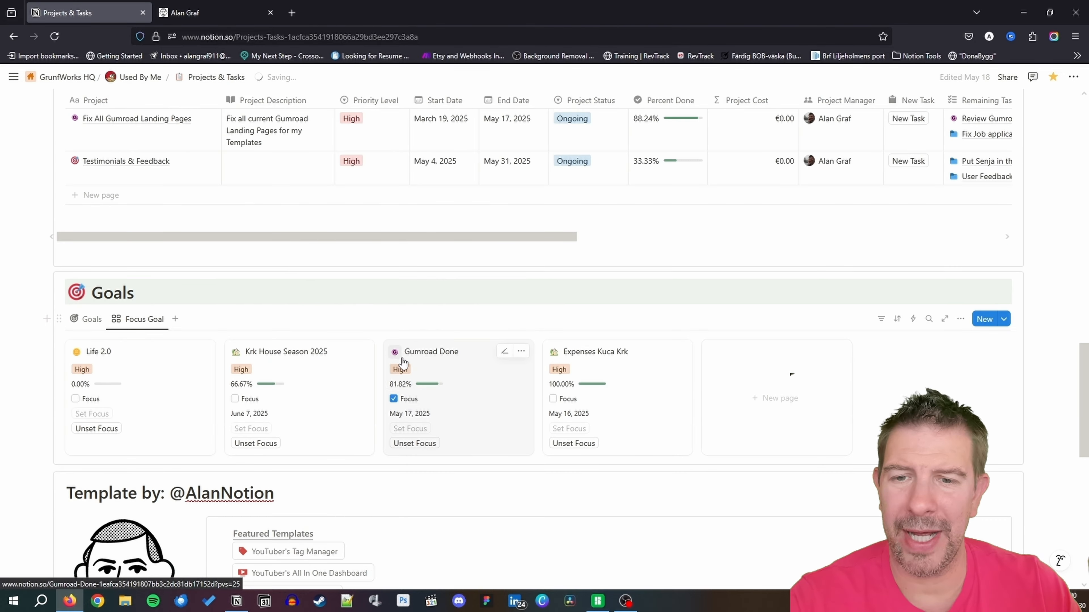
{"action": "scroll", "coordinate": [312, 355], "scroll_direction": "up", "scroll_amount": 6}
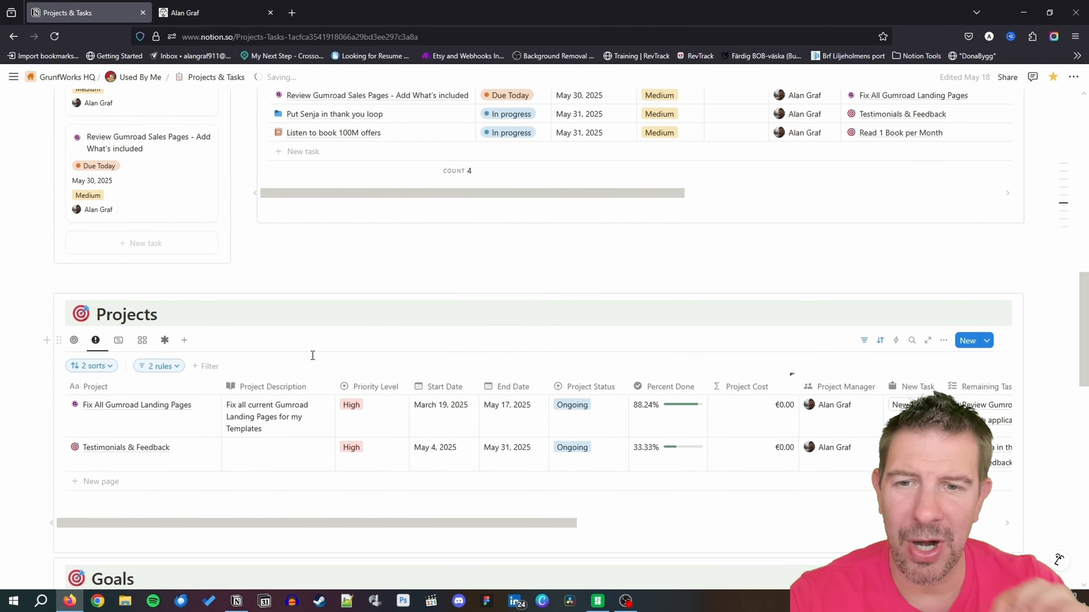
{"action": "scroll", "coordinate": [313, 355], "scroll_direction": "up", "scroll_amount": 13}
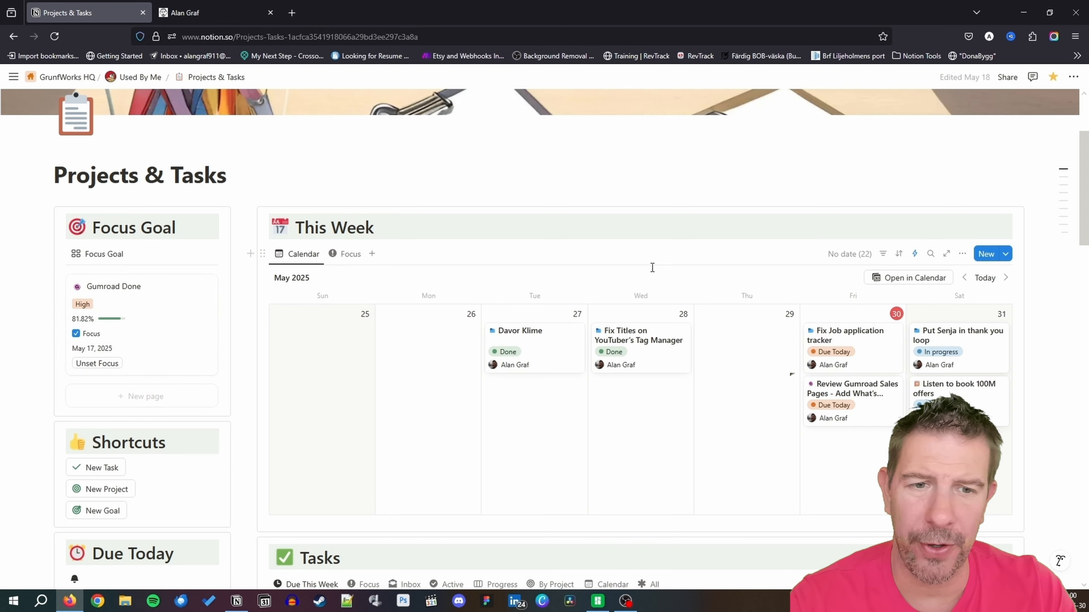
Show the Focus view in both the This Week calendar and the Tasks section, and review the related projects.
{"action": "left_click", "coordinate": [354, 255]}
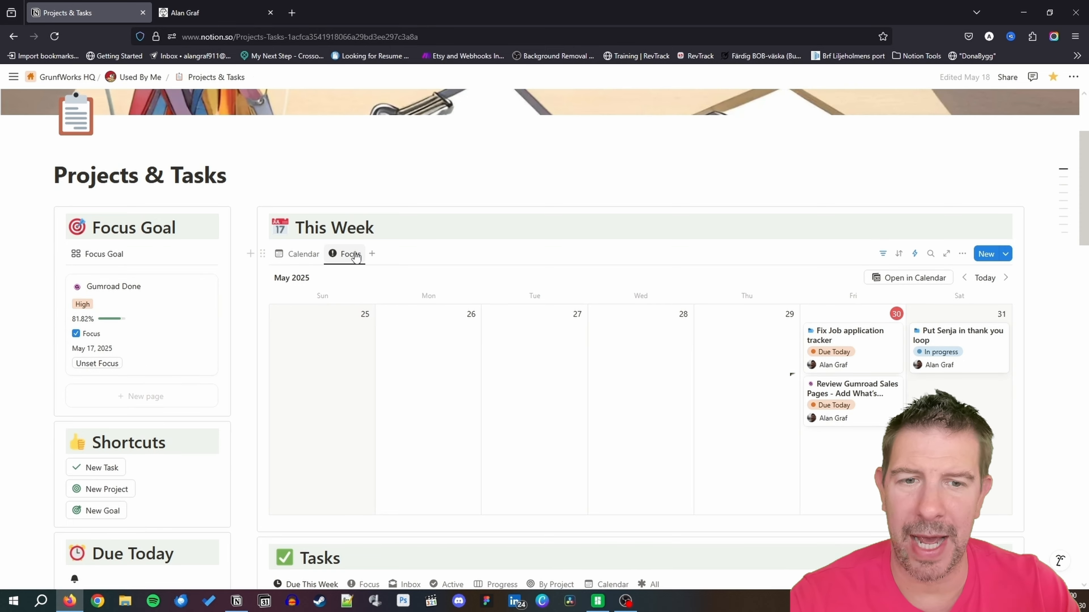
{"action": "scroll", "coordinate": [354, 257], "scroll_direction": "down", "scroll_amount": 5}
{"action": "left_click", "coordinate": [368, 371]}
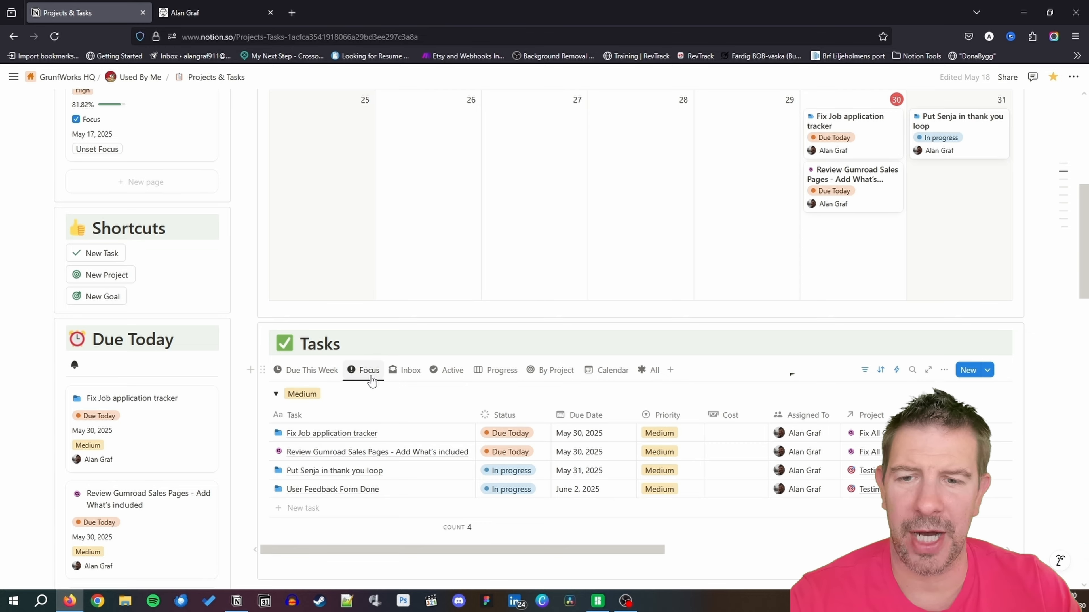
{"action": "scroll", "coordinate": [371, 379], "scroll_direction": "down", "scroll_amount": 5}
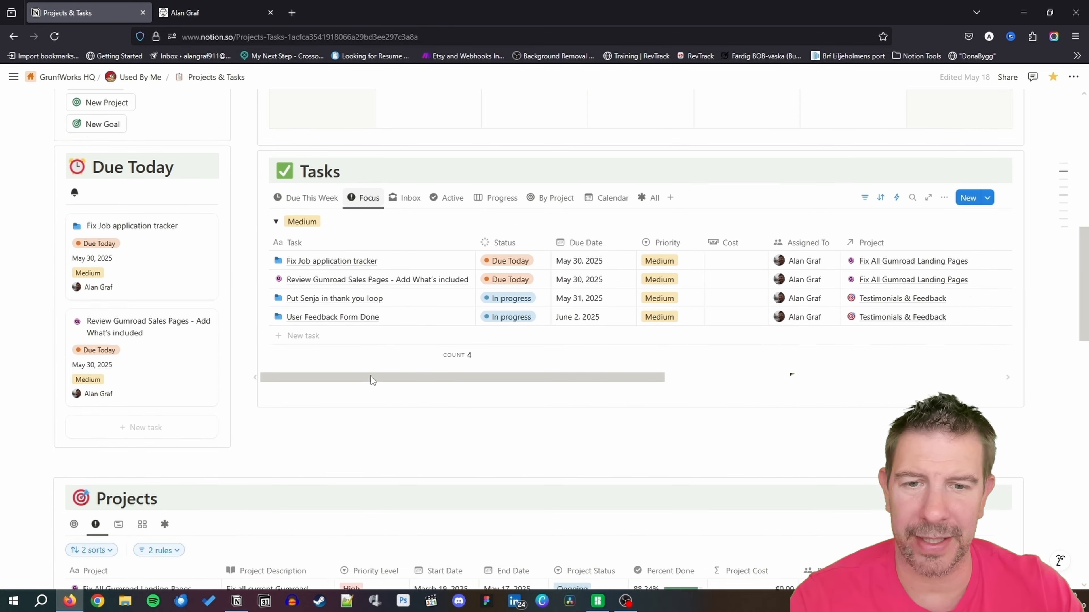
{"action": "scroll", "coordinate": [180, 365], "scroll_direction": "down", "scroll_amount": 5}
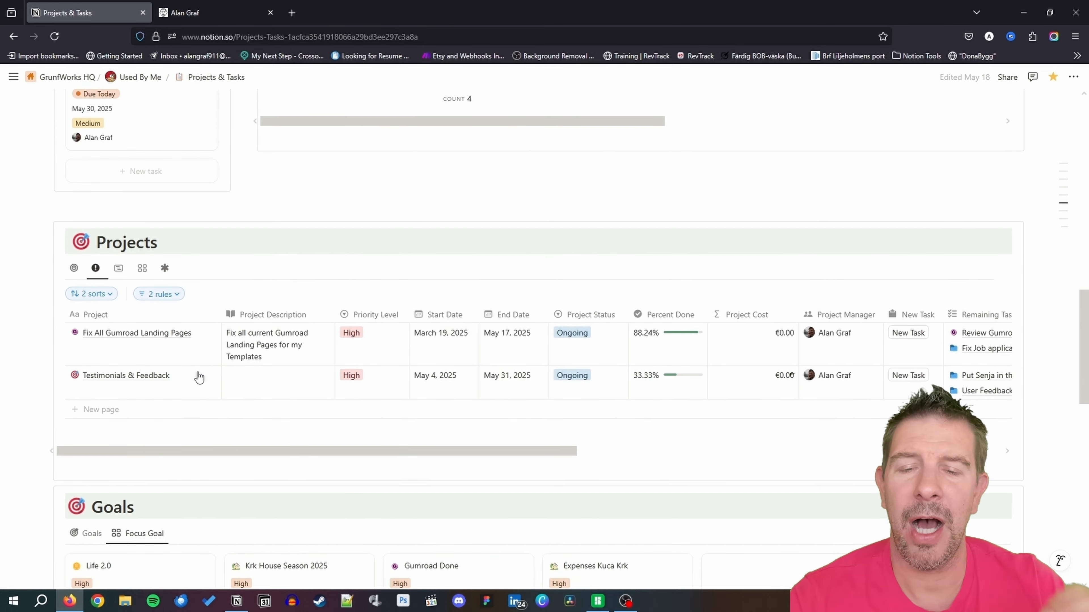
{"action": "scroll", "coordinate": [198, 377], "scroll_direction": "up", "scroll_amount": 15}
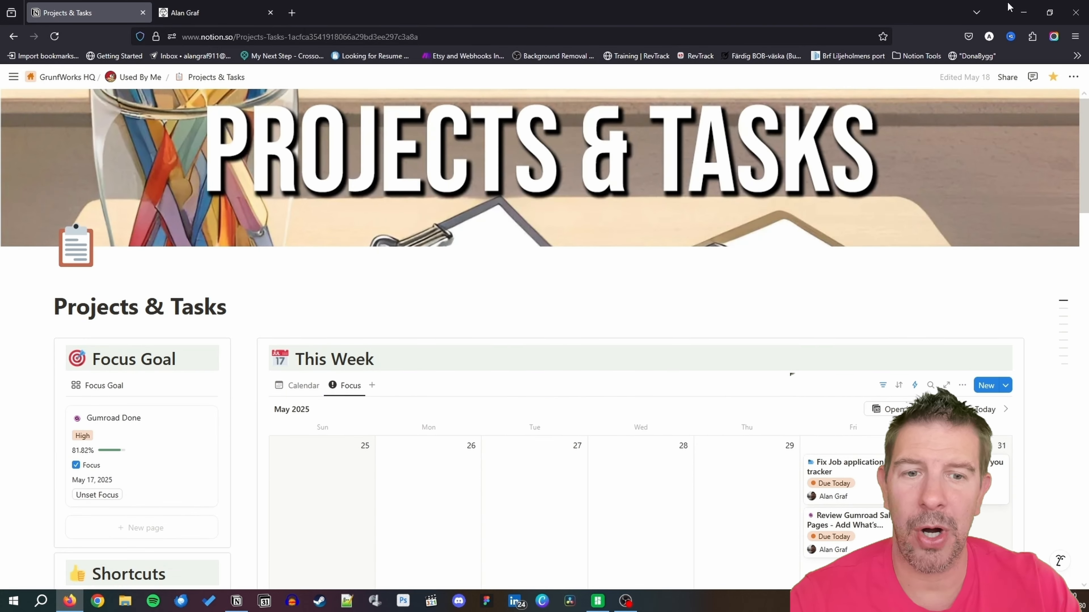
Switch to the Training Dojo Projects & Tasks page in the Notion desktop app and start an empty unindented block below the Projects section.
{"action": "left_click", "coordinate": [1023, 12]}
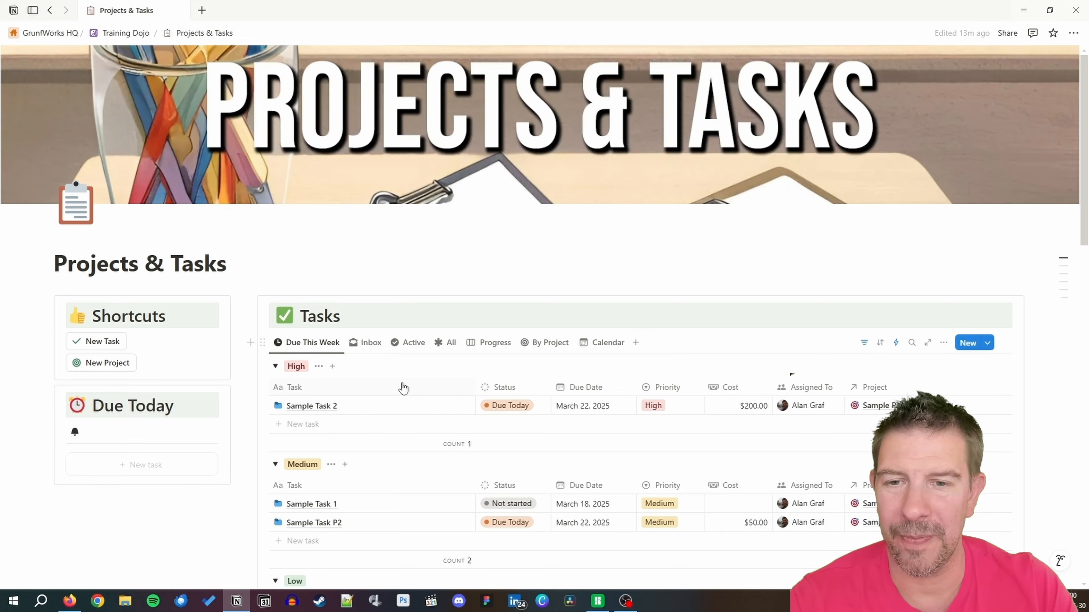
{"action": "scroll", "coordinate": [403, 388], "scroll_direction": "down", "scroll_amount": 12}
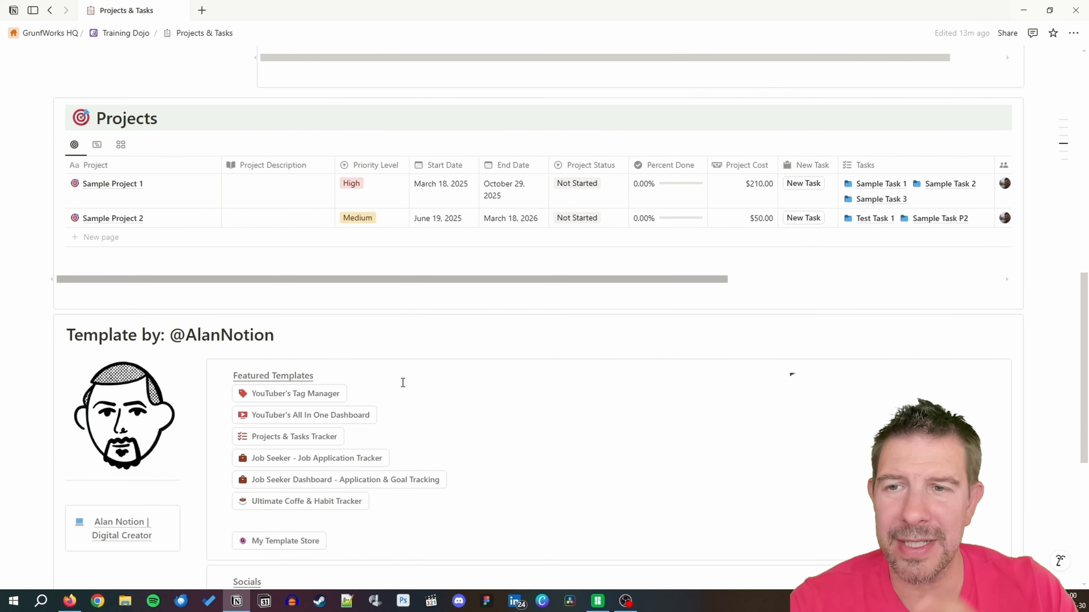
{"action": "scroll", "coordinate": [403, 382], "scroll_direction": "down", "scroll_amount": 7}
{"action": "scroll", "coordinate": [402, 383], "scroll_direction": "up", "scroll_amount": 9}
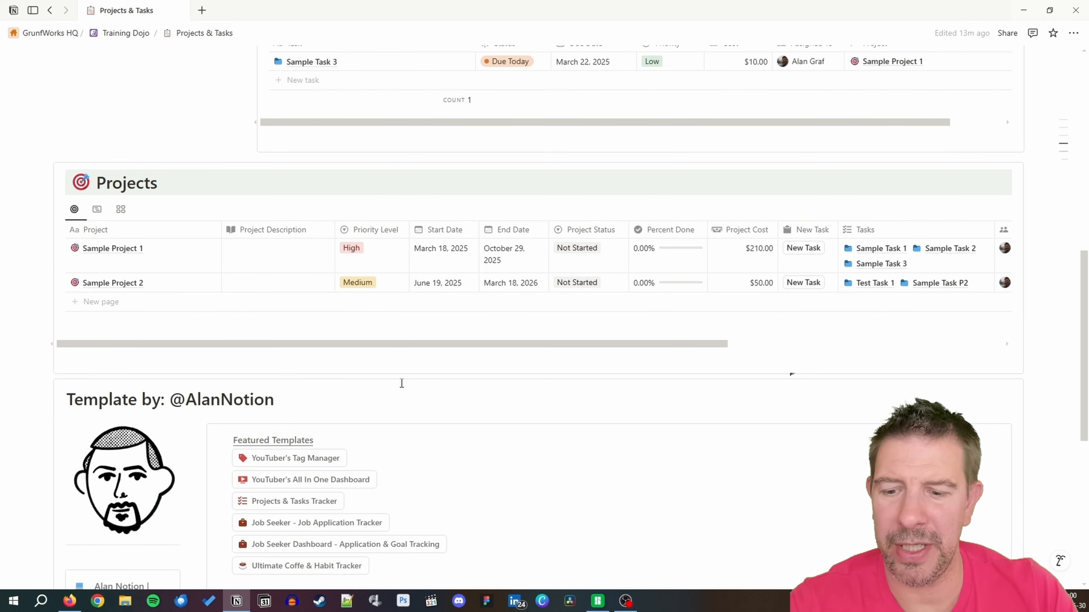
{"action": "left_click", "coordinate": [1005, 325]}
{"action": "left_click", "coordinate": [1039, 316]}
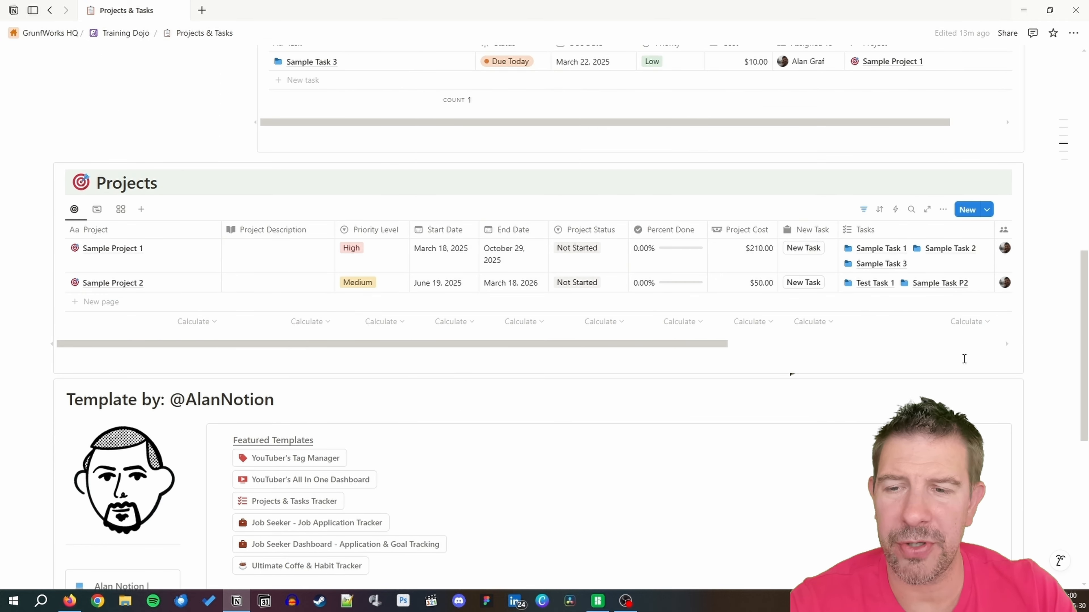
{"action": "left_click", "coordinate": [954, 363]}
{"action": "key", "text": "shift+Tab"}
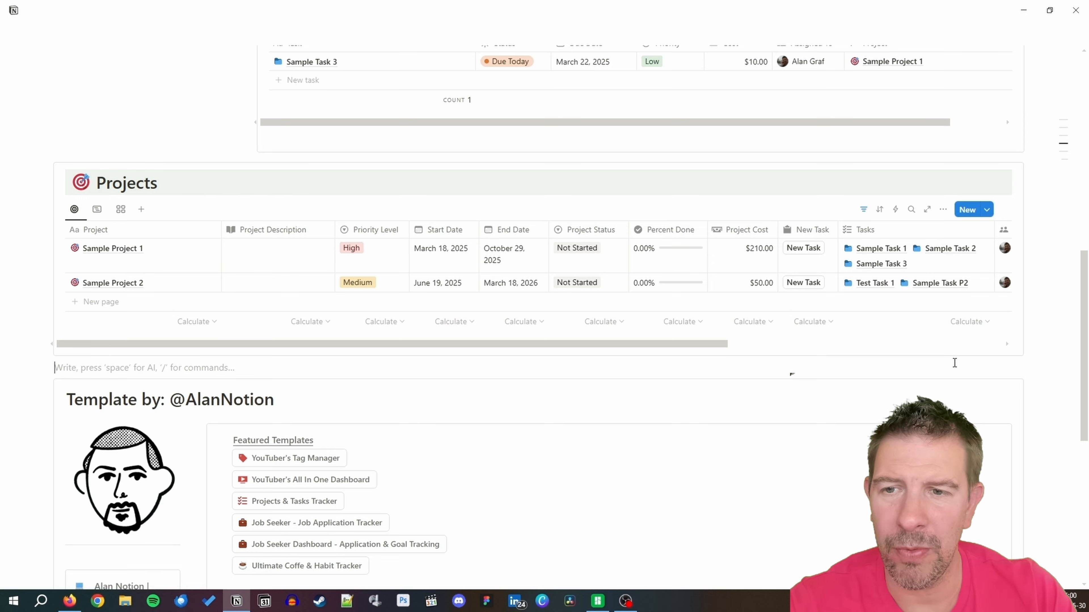
Insert a Heading 1 with the target emoji and the text "Goals" in the empty block below the Projects section.
{"action": "type", "text": "/h1"}
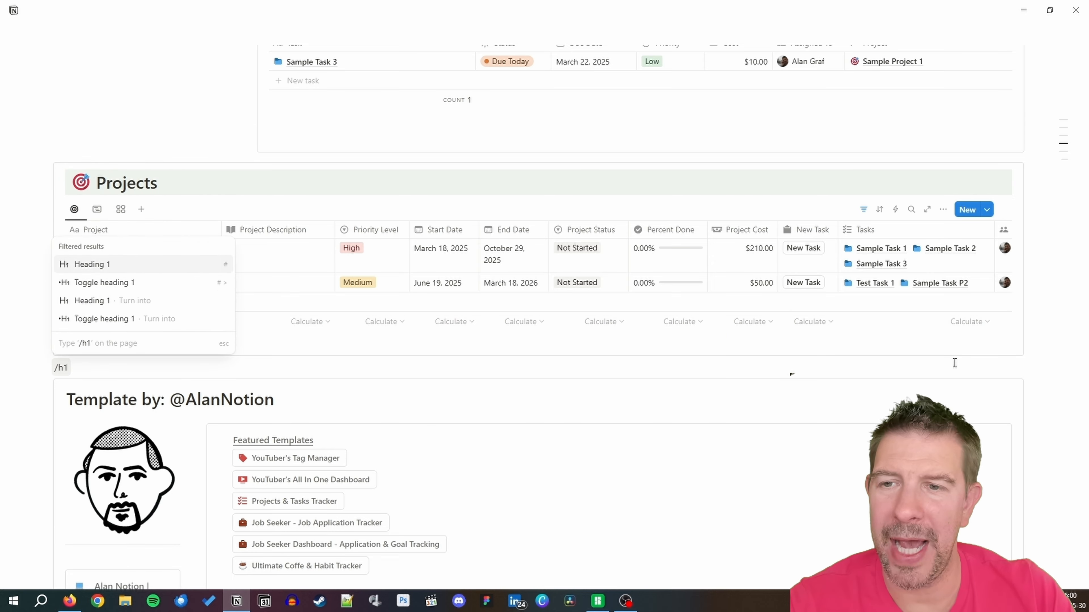
{"action": "key", "text": "Return"}
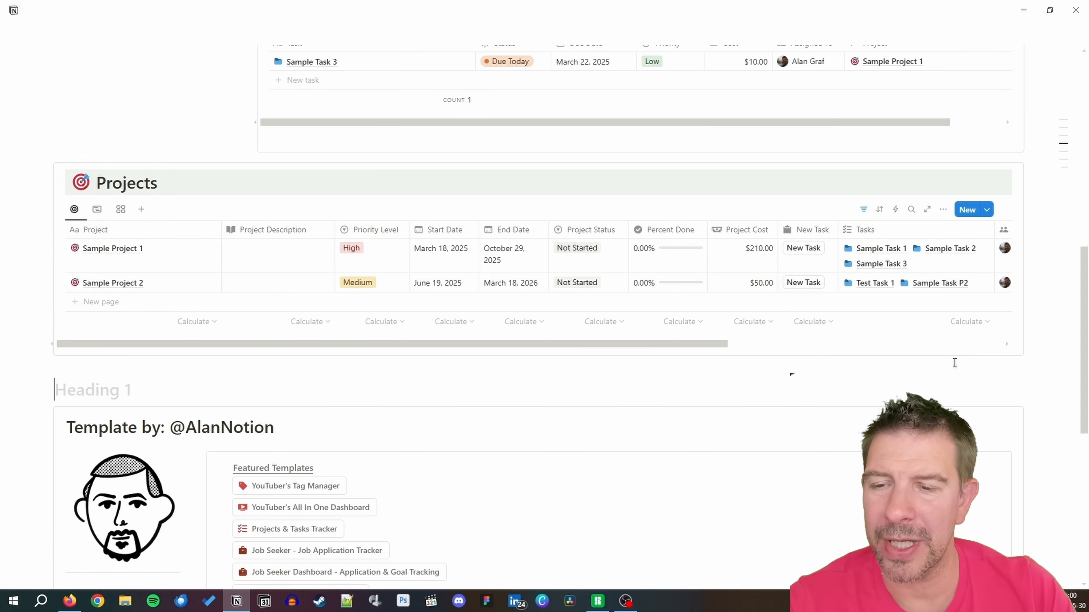
{"action": "type", "text": "/emo"}
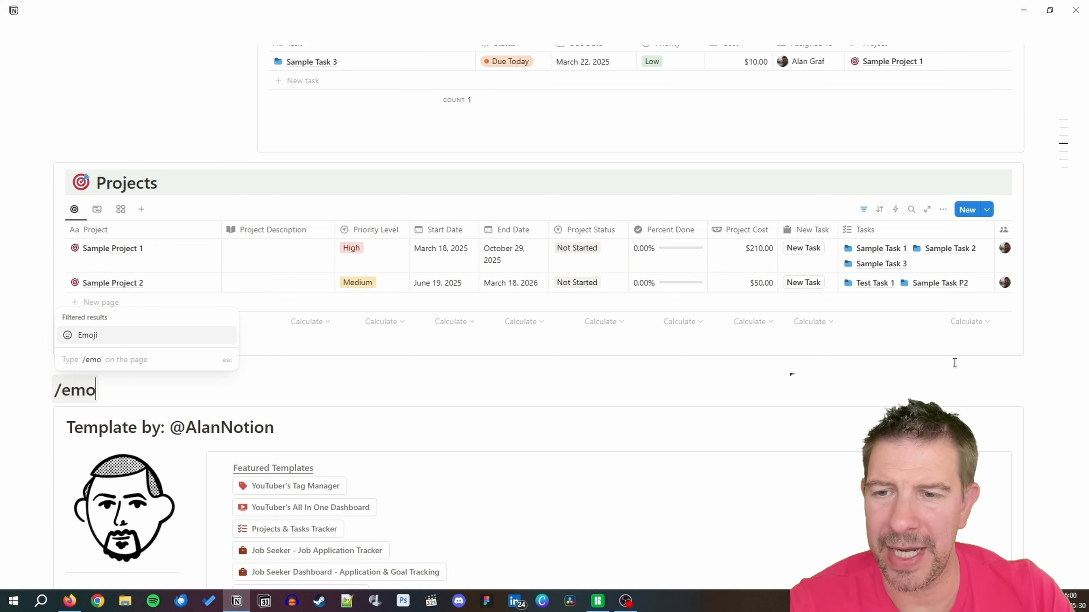
{"action": "key", "text": "Return"}
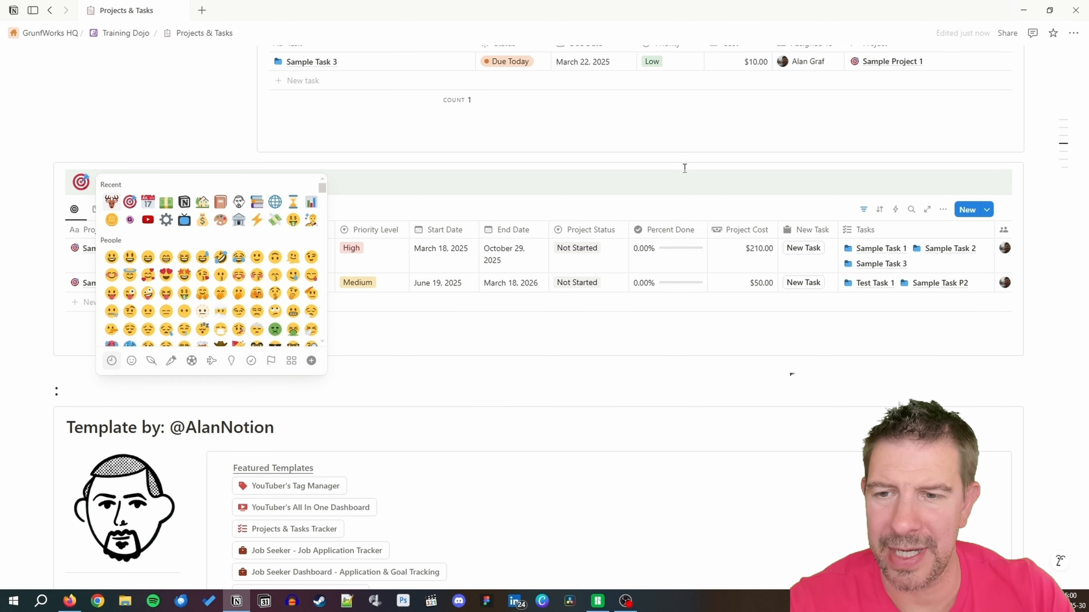
{"action": "left_click", "coordinate": [127, 200]}
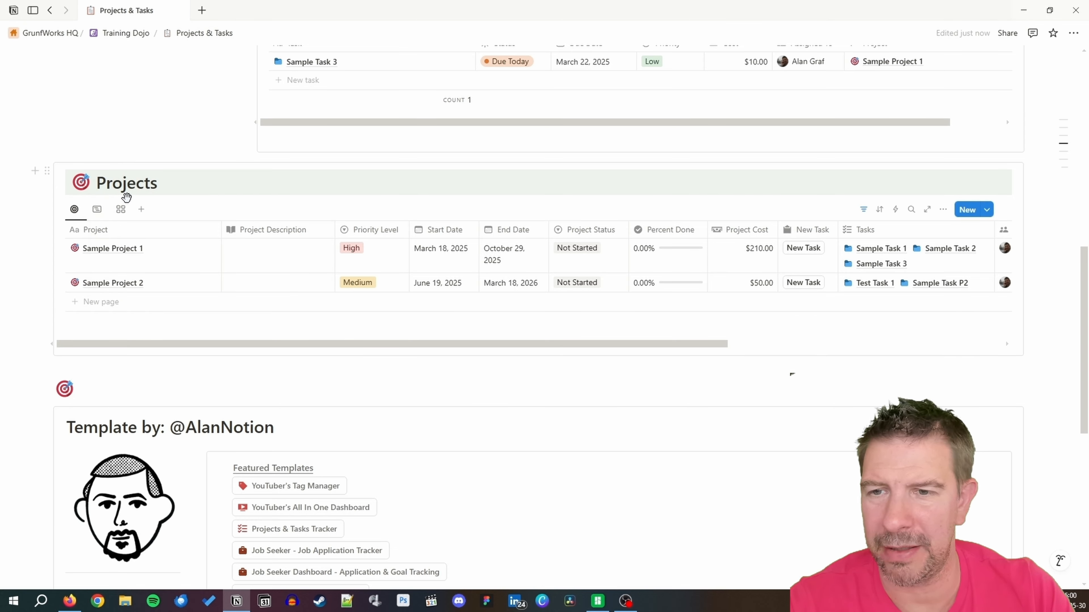
{"action": "type", "text": "Goals"}
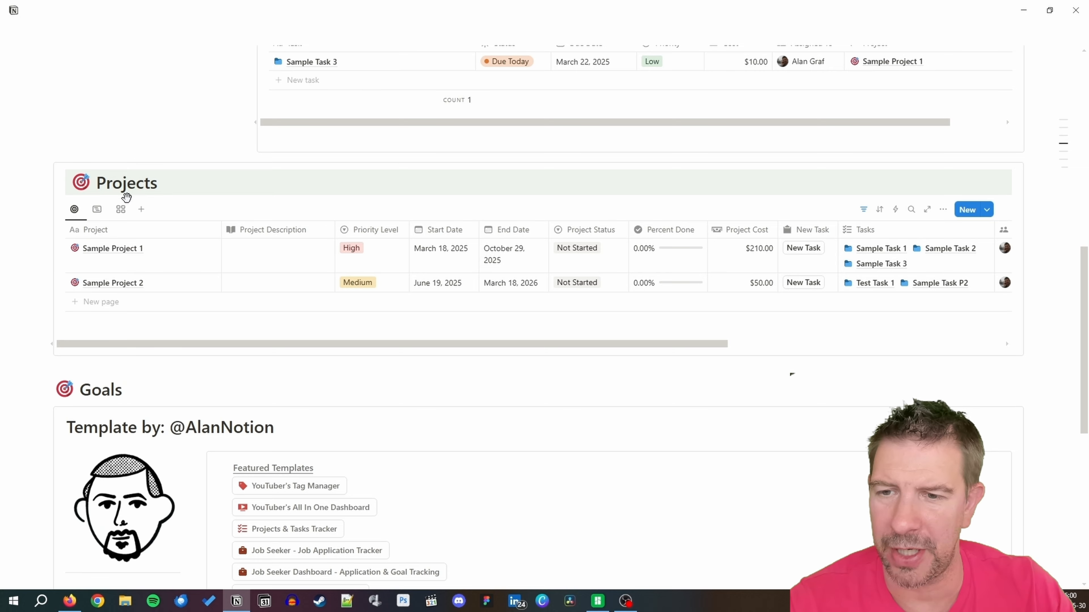
Give the Goals heading a green background.
{"action": "left_click", "coordinate": [49, 391]}
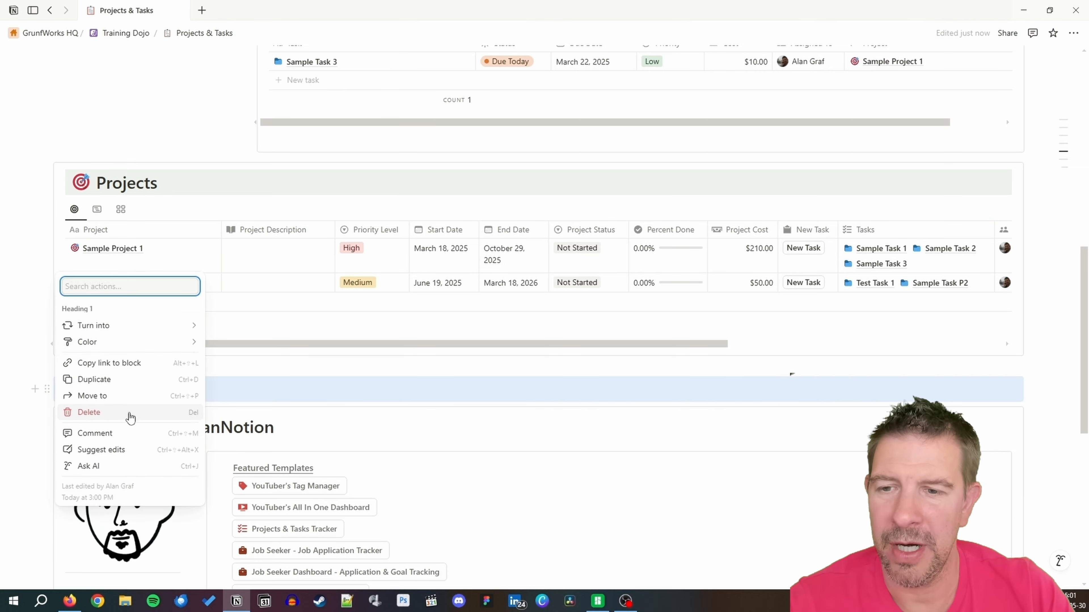
{"action": "mouse_move", "coordinate": [168, 342]}
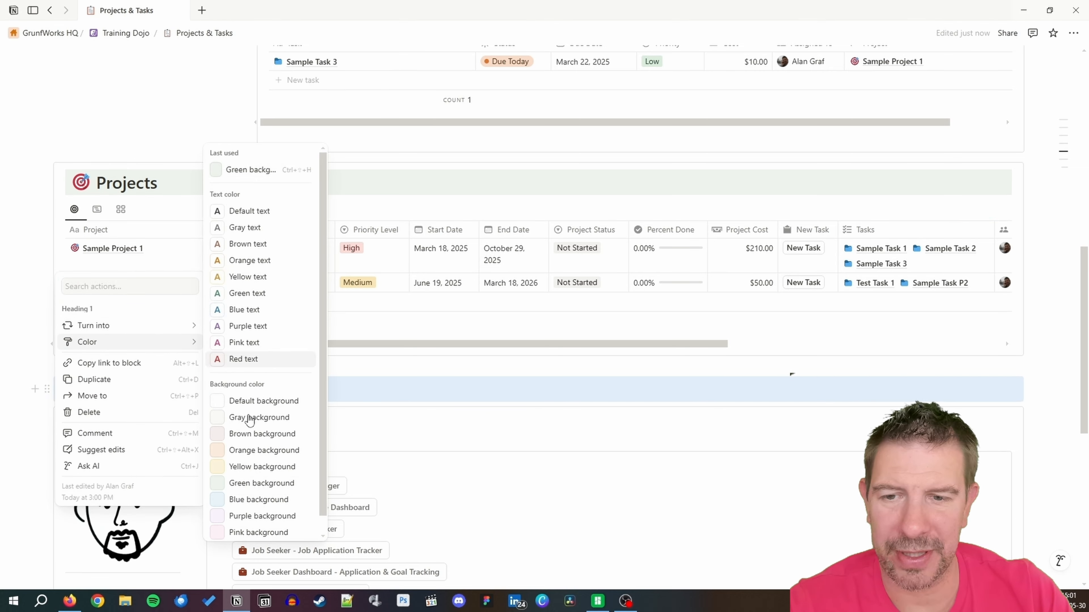
{"action": "left_click", "coordinate": [253, 500]}
Add a new inline database directly below the Goals heading and name it GoalsNewDB.
{"action": "left_click", "coordinate": [168, 388]}
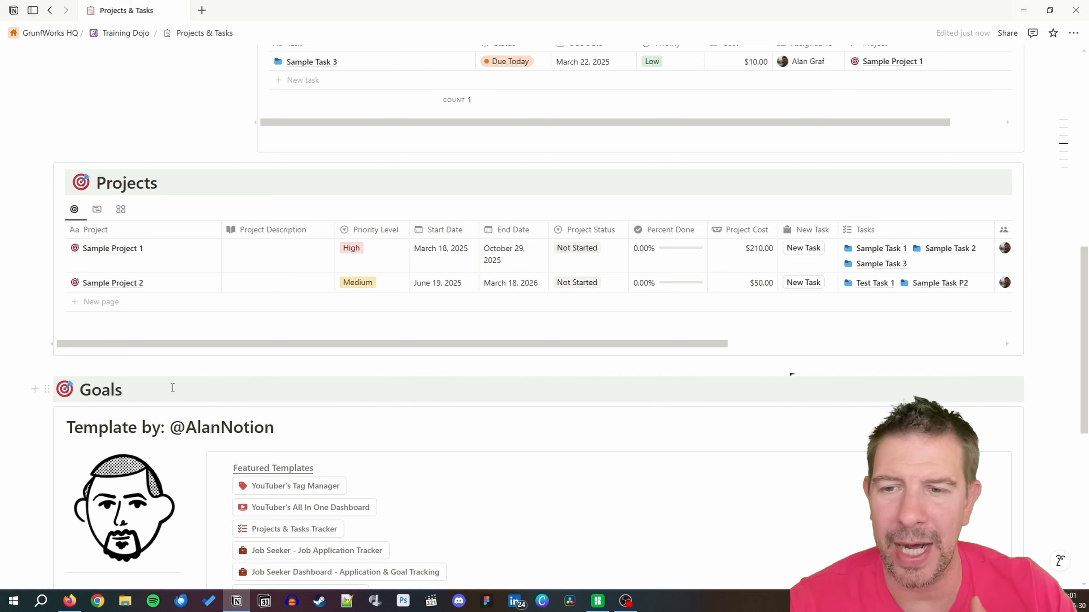
{"action": "key", "text": "Return"}
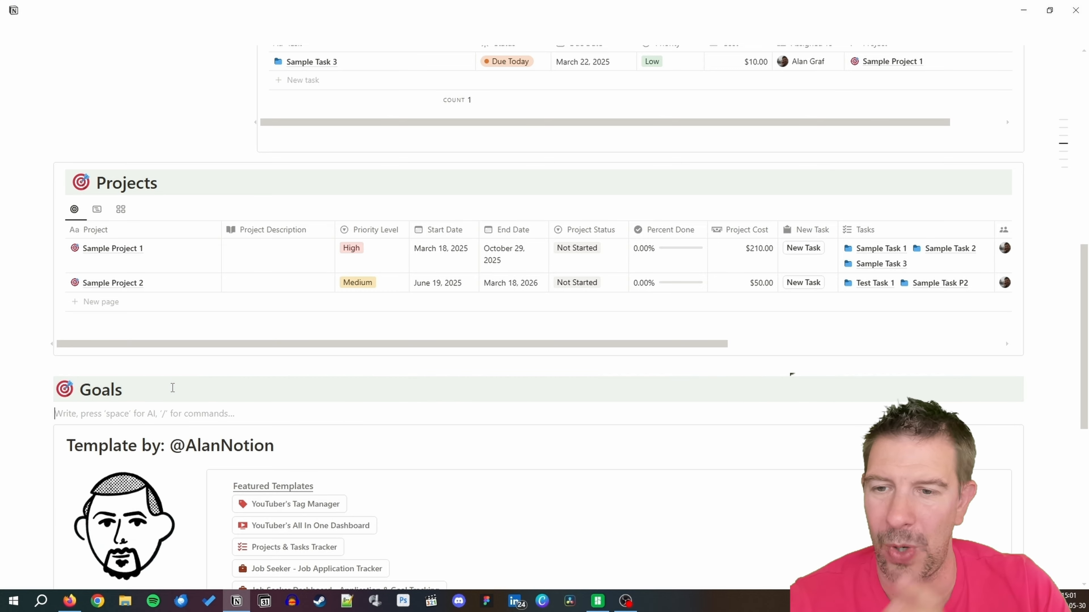
{"action": "type", "text": "/data"}
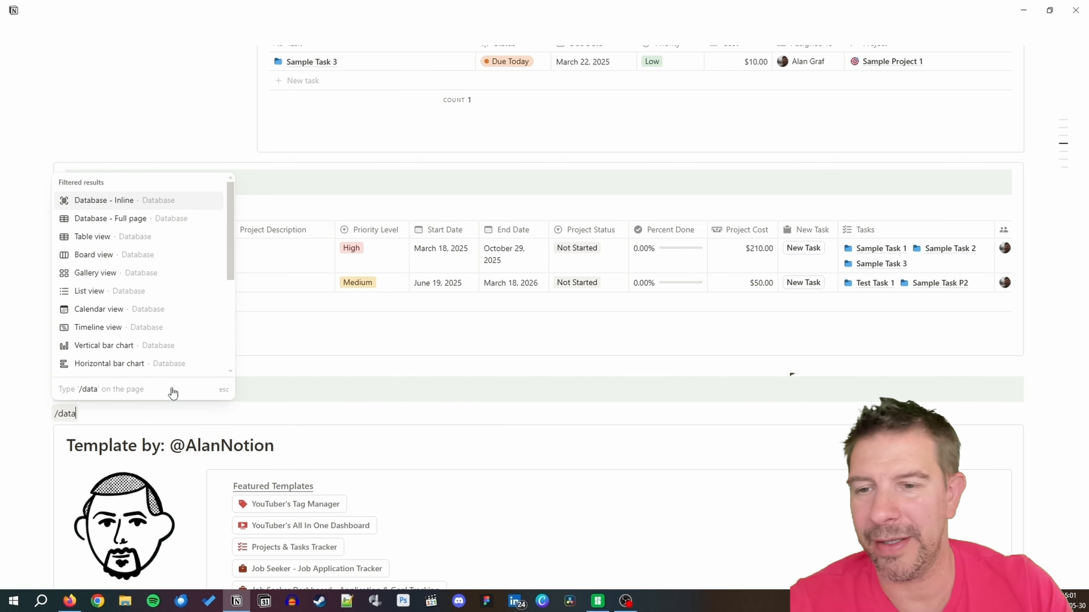
{"action": "key", "text": "Return"}
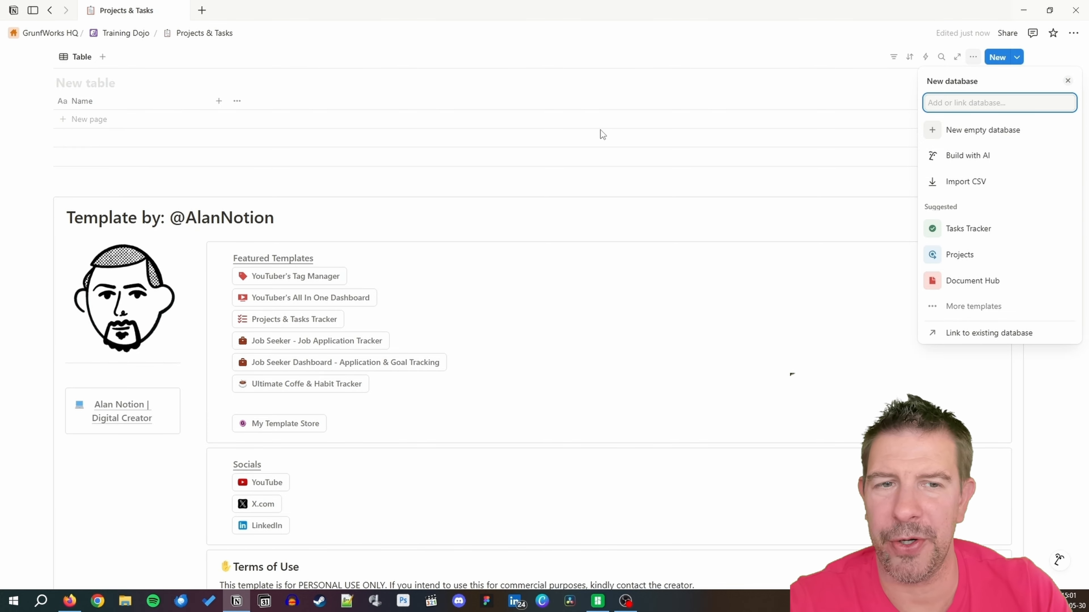
{"action": "key", "text": "Escape"}
{"action": "scroll", "coordinate": [250, 127], "scroll_direction": "up", "scroll_amount": 4}
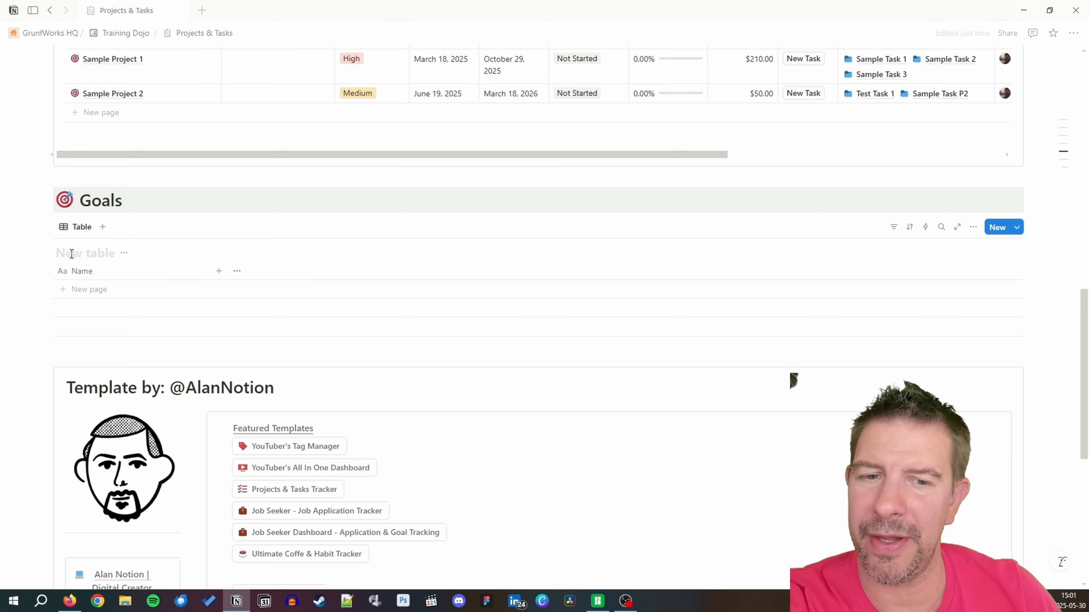
{"action": "type", "text": "GoalsNewDB"}
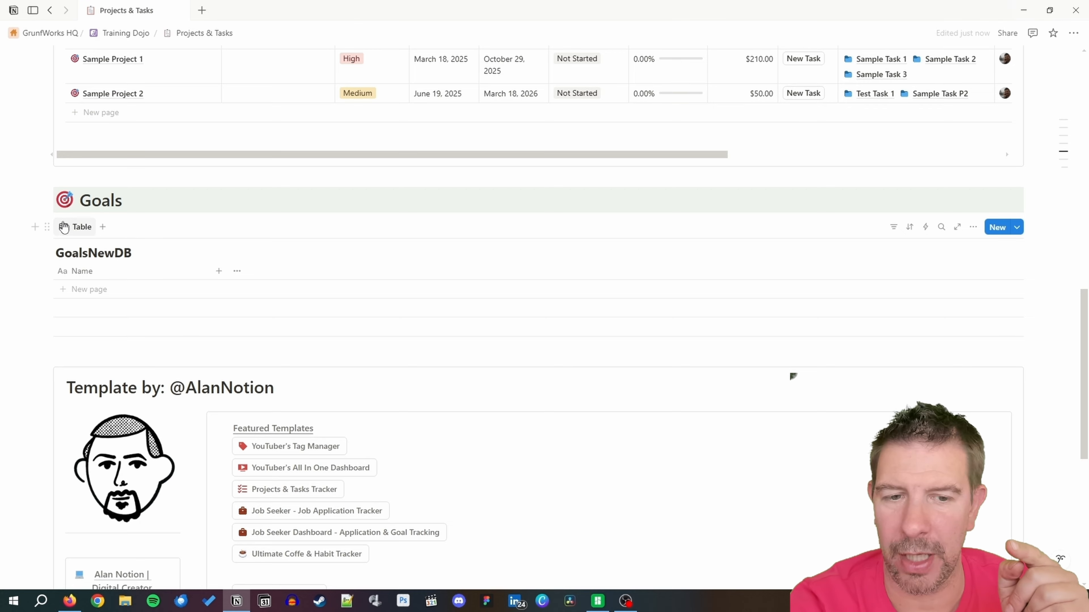
Name the GoalsNewDB table view "Goals" with a target icon and hide the database title.
{"action": "left_click", "coordinate": [81, 226]}
{"action": "left_click", "coordinate": [89, 248]}
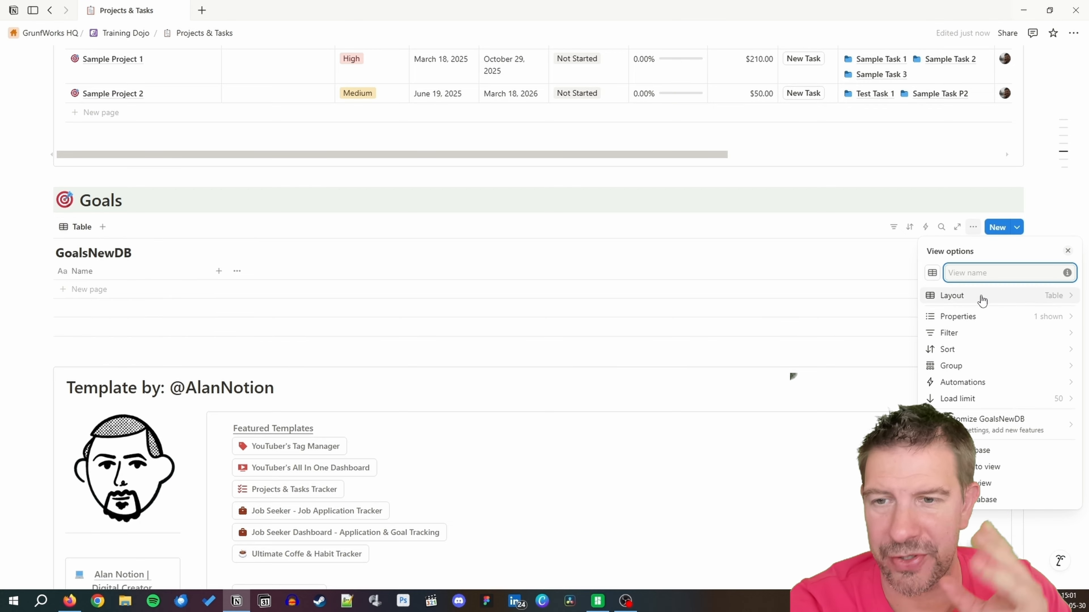
{"action": "left_click", "coordinate": [932, 273]}
{"action": "left_click", "coordinate": [870, 368]}
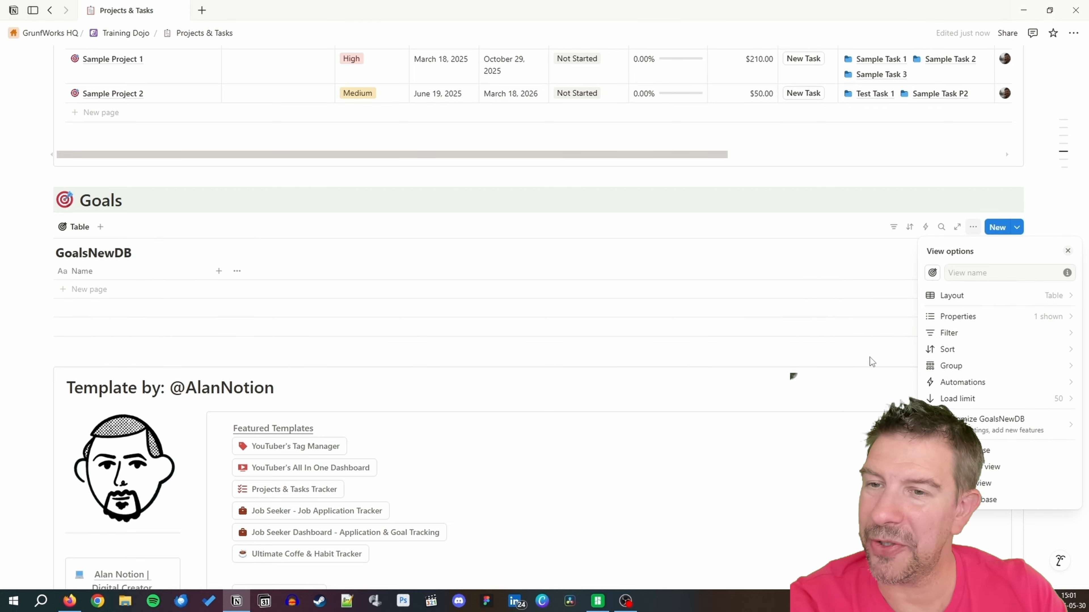
{"action": "left_click", "coordinate": [988, 268]}
{"action": "type", "text": "Goals"}
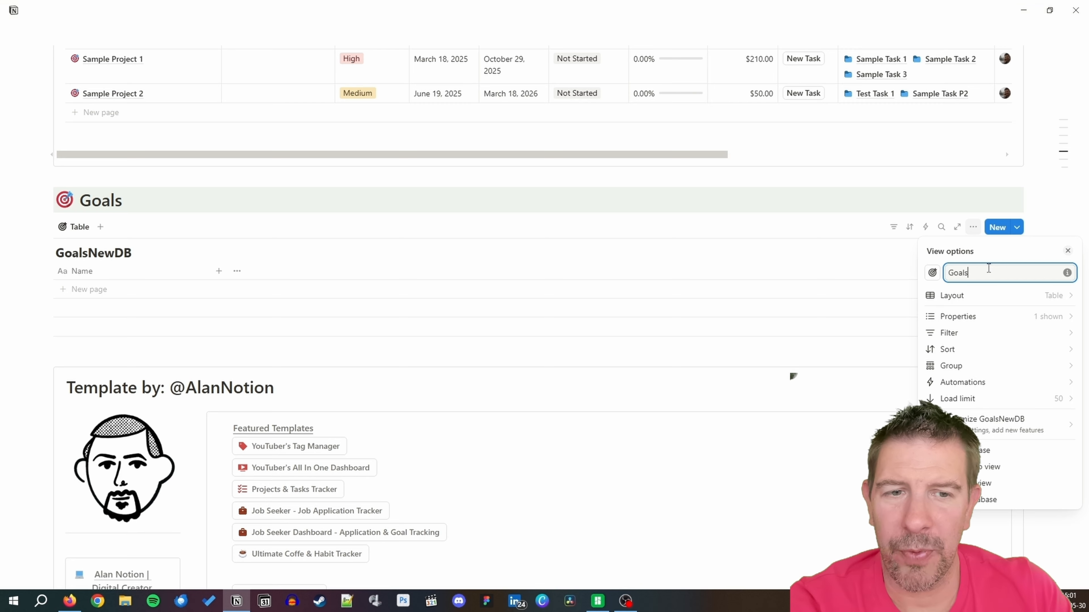
{"action": "left_click", "coordinate": [187, 247]}
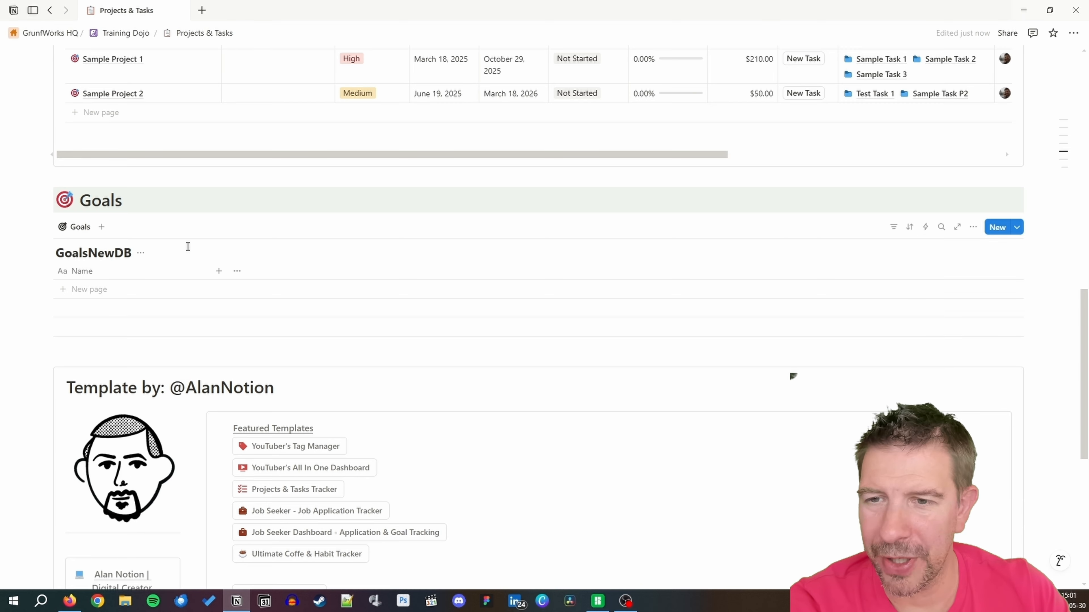
{"action": "left_click", "coordinate": [141, 254]}
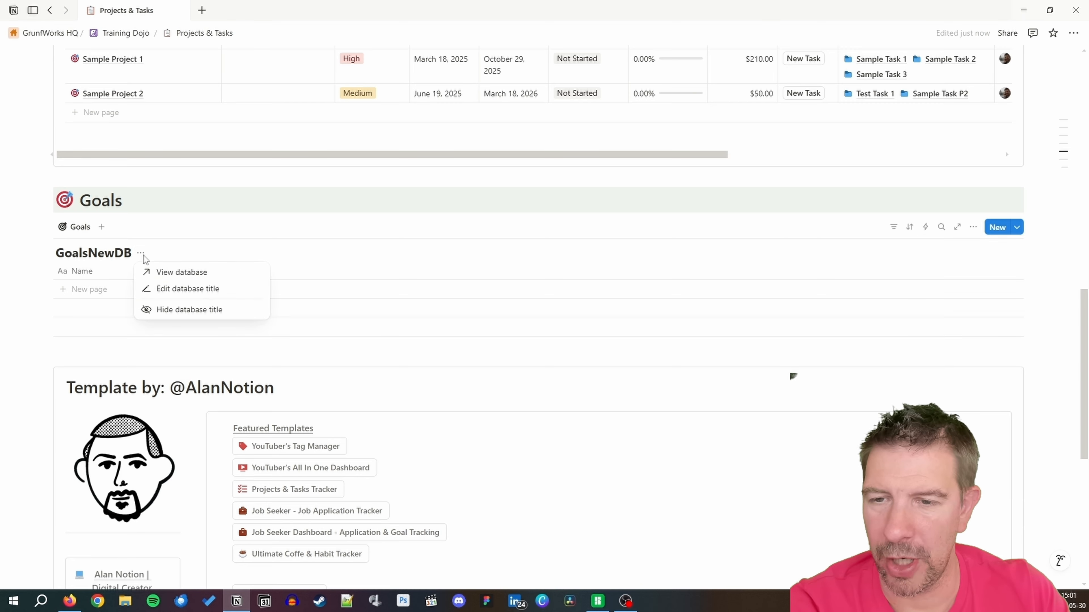
{"action": "left_click", "coordinate": [188, 310]}
Insert a callout block below the Goals heading, move the heading and goals table into it, and delete the leftover empty line inside.
{"action": "scroll", "coordinate": [165, 185], "scroll_direction": "up", "scroll_amount": 3}
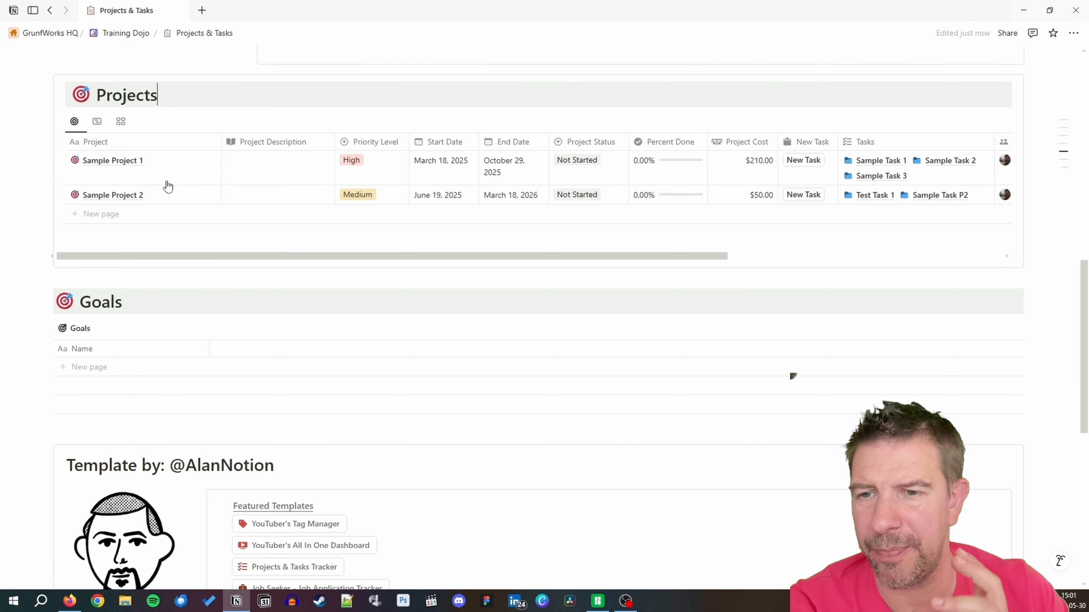
{"action": "left_click", "coordinate": [138, 306]}
{"action": "key", "text": "Return"}
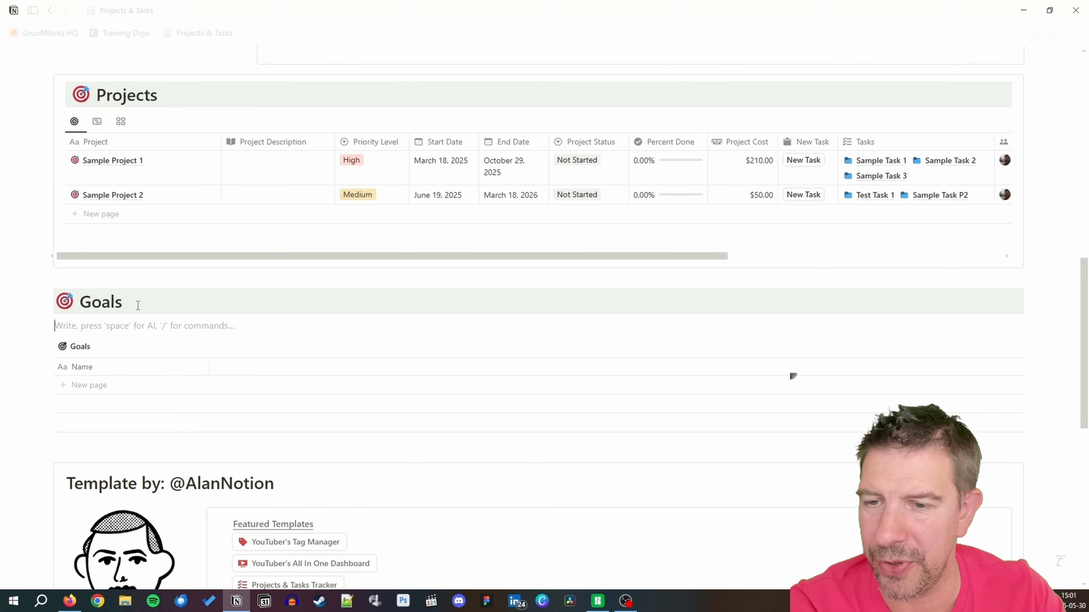
{"action": "type", "text": "/call"}
{"action": "key", "text": "Return"}
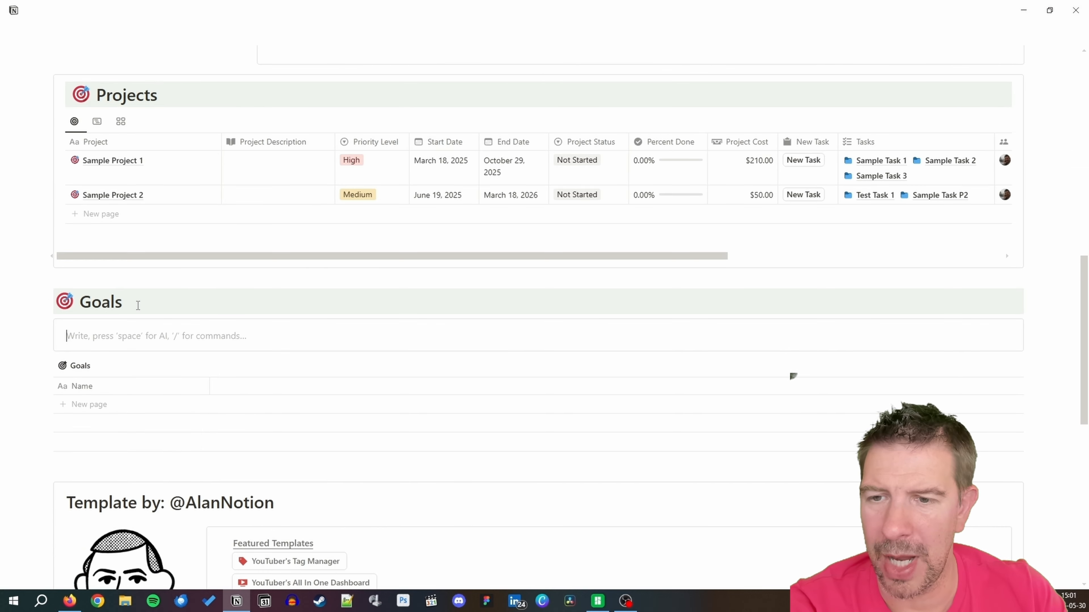
{"action": "left_click_drag", "start_coordinate": [47, 303], "coordinate": [92, 318]}
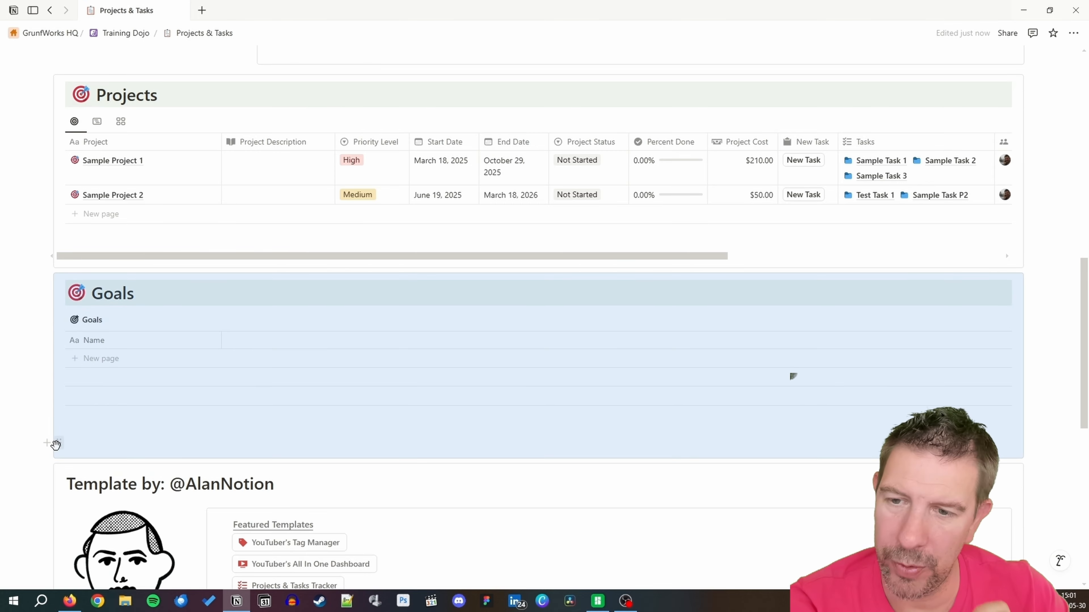
{"action": "left_click", "coordinate": [59, 442]}
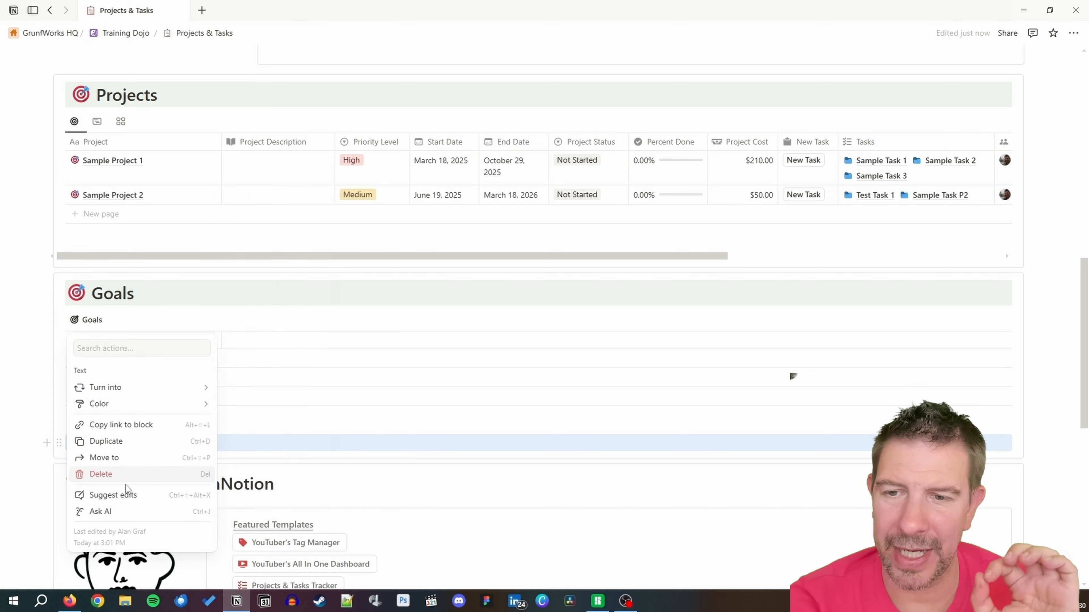
{"action": "left_click", "coordinate": [129, 474]}
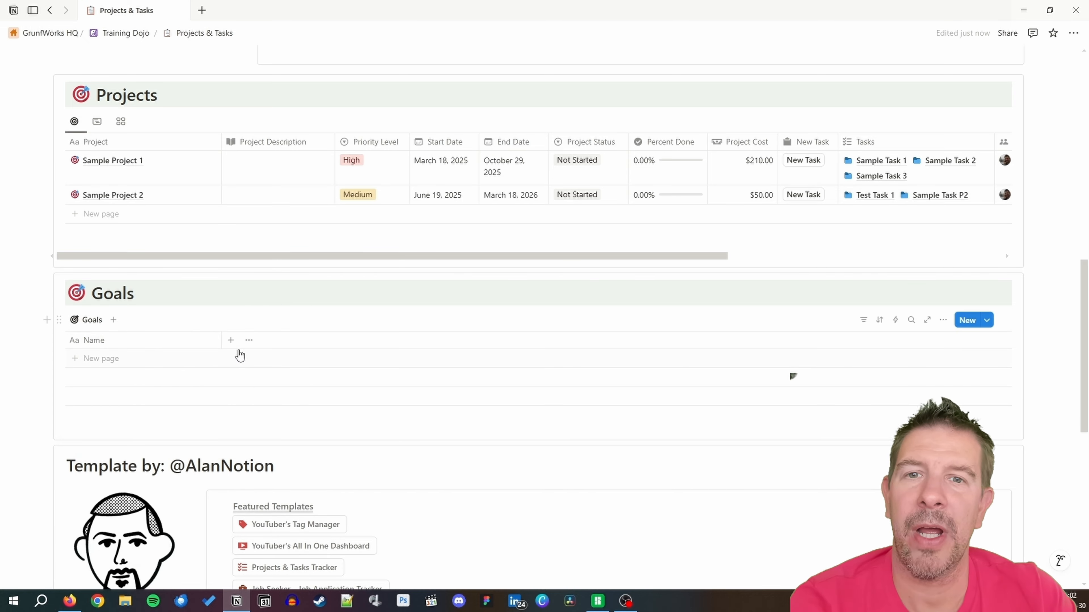
Add two entries named "Goal 1" and "Goal 2" to the goals table.
{"action": "left_click", "coordinate": [107, 358]}
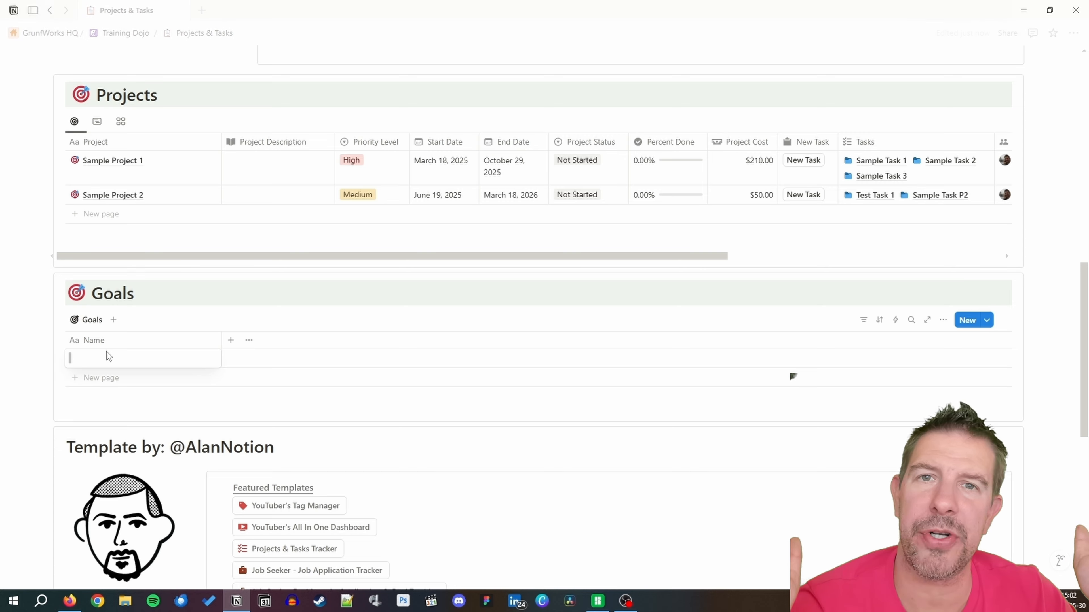
{"action": "type", "text": "Goal 1"}
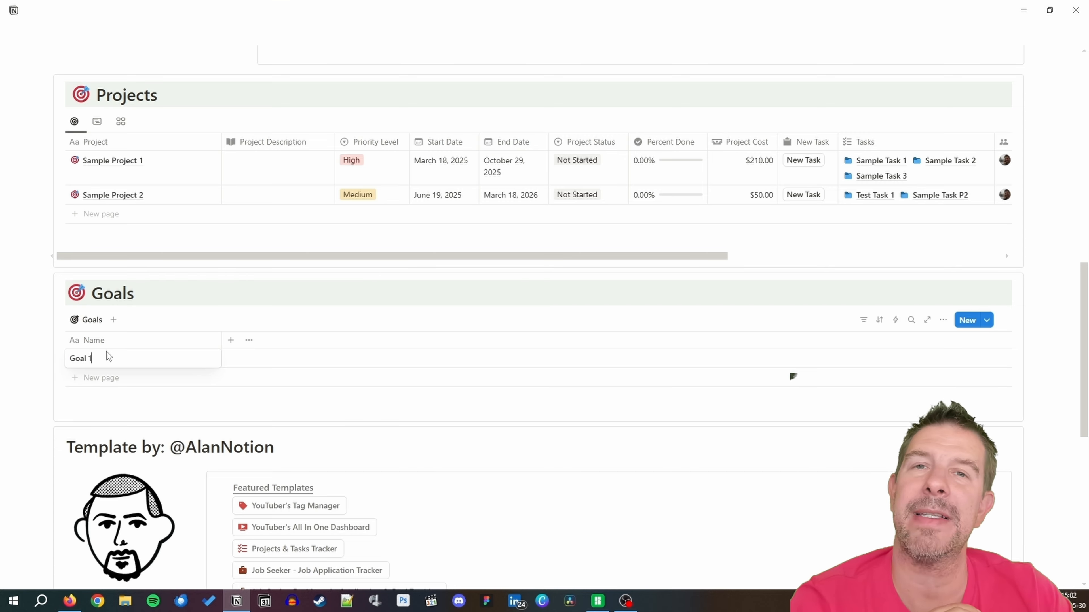
{"action": "type", "text": " Un"}
{"action": "key", "text": "BackSpace"}
{"action": "key", "text": "BackSpace"}
{"action": "key", "text": "BackSpace"}
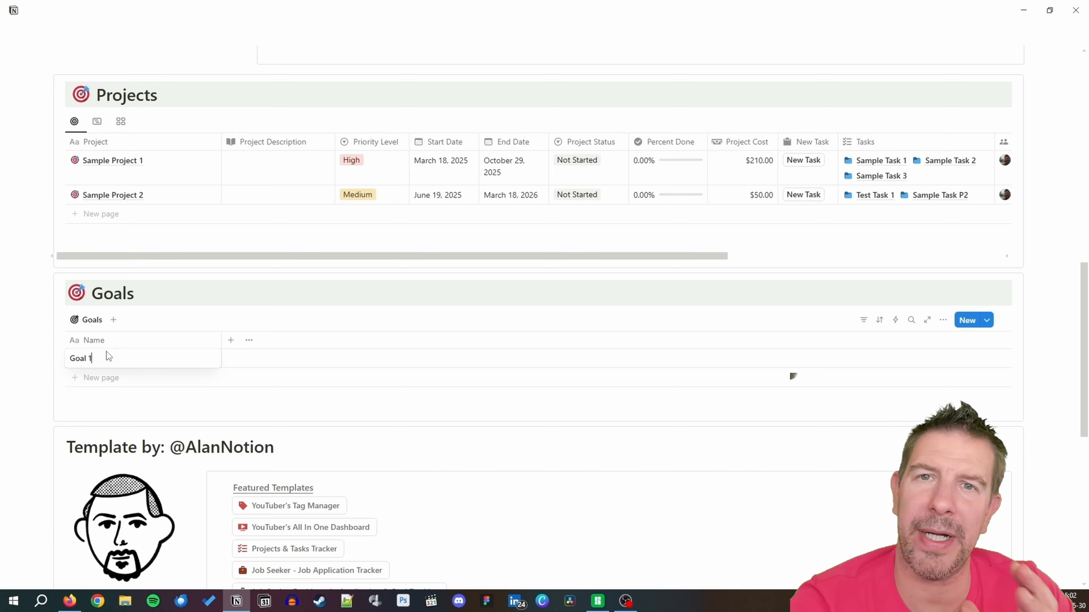
{"action": "key", "text": "Escape"}
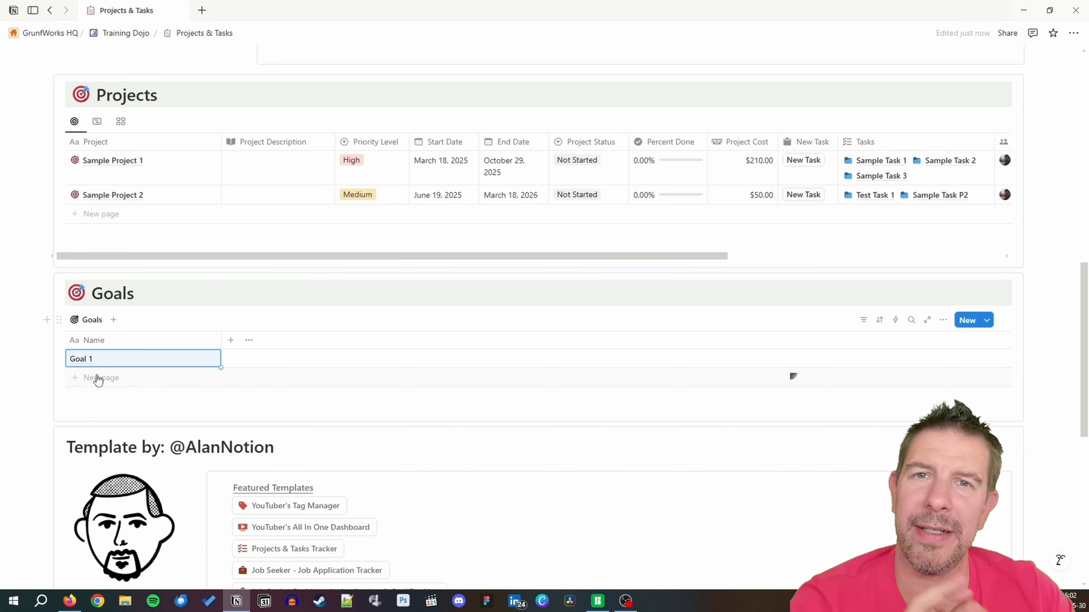
{"action": "left_click", "coordinate": [95, 377]}
{"action": "type", "text": "Goal 2"}
{"action": "key", "text": "Escape"}
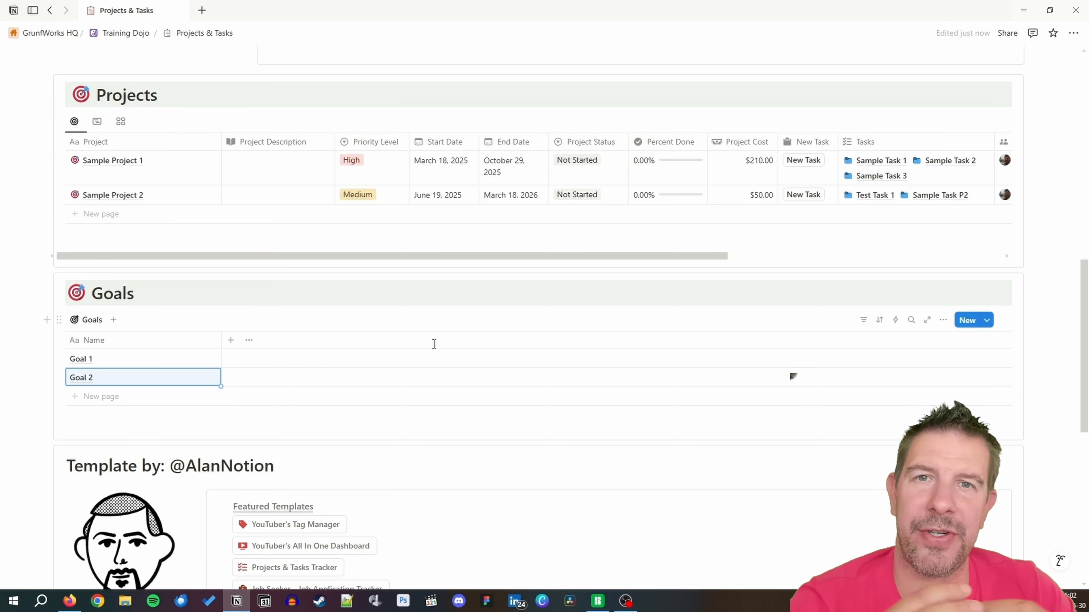
Add the suggested Due Date property, of type Date, to the goals table.
{"action": "left_click", "coordinate": [229, 342]}
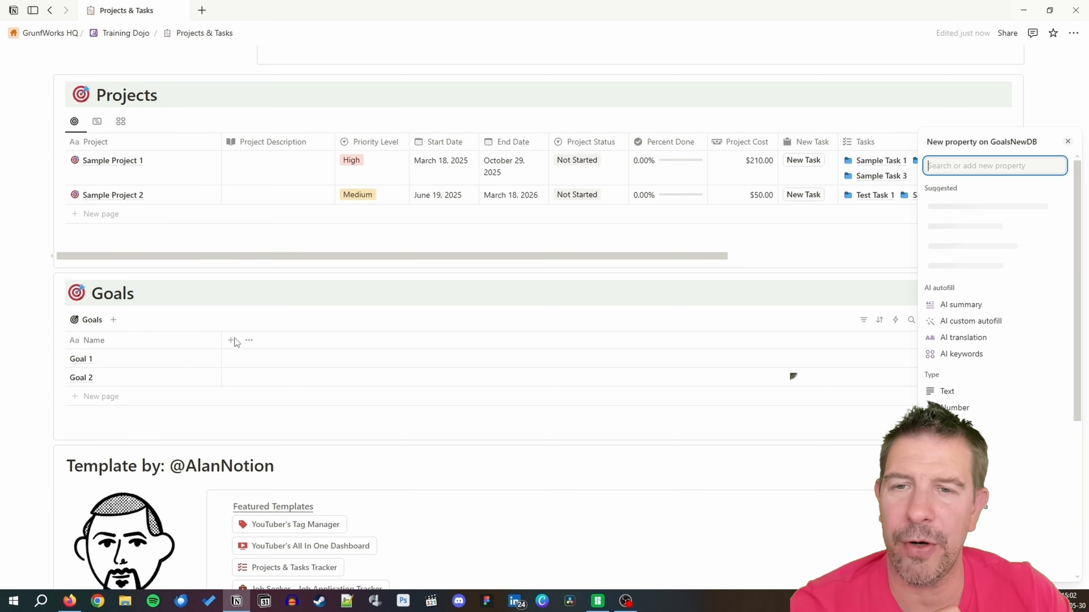
{"action": "type", "text": "Due"}
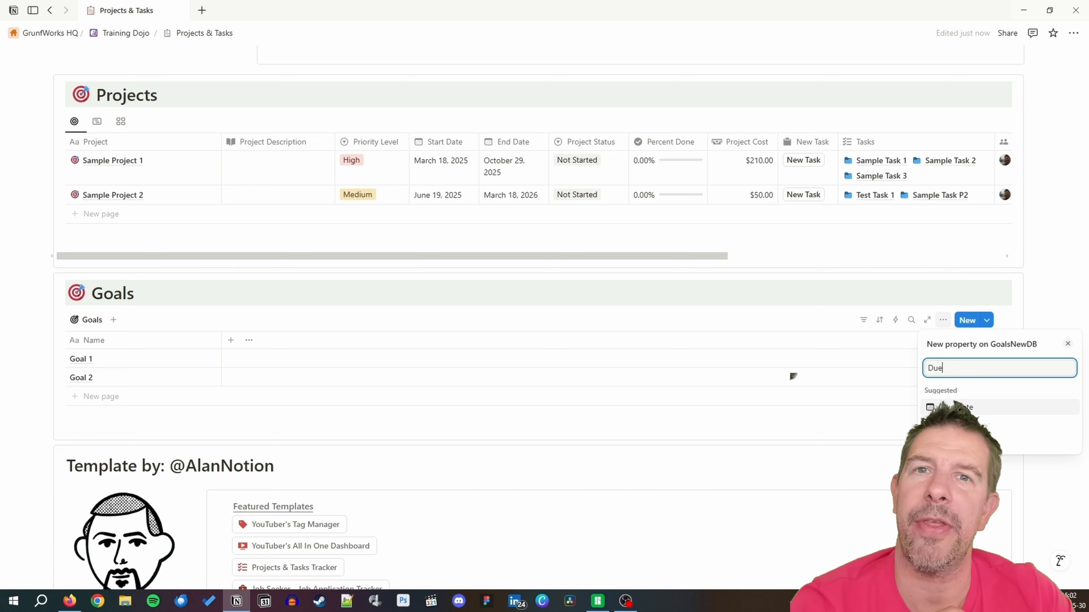
{"action": "left_click", "coordinate": [965, 409]}
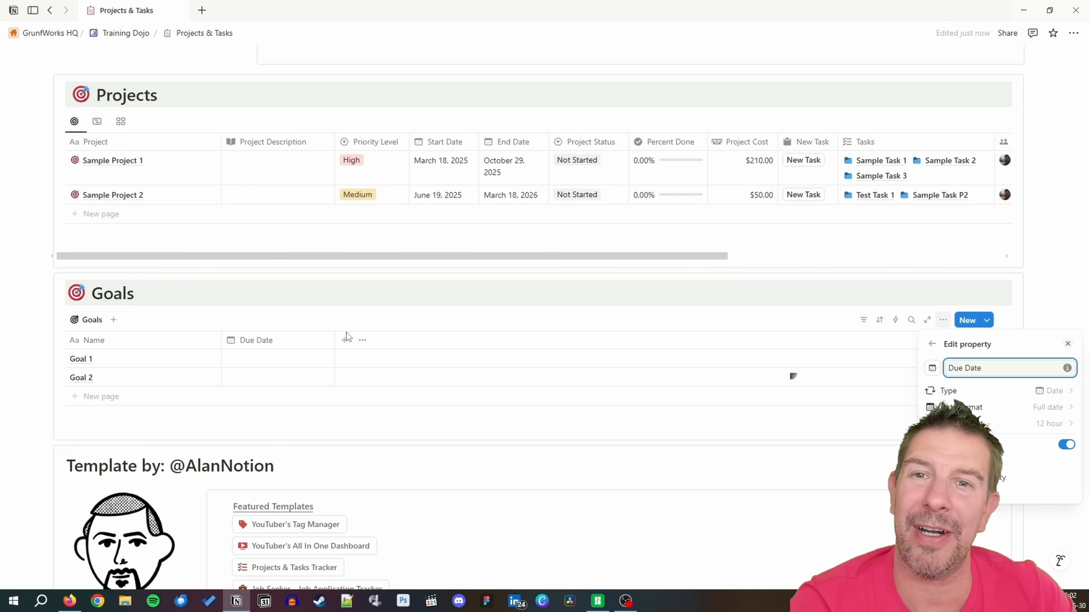
{"action": "key", "text": "Escape"}
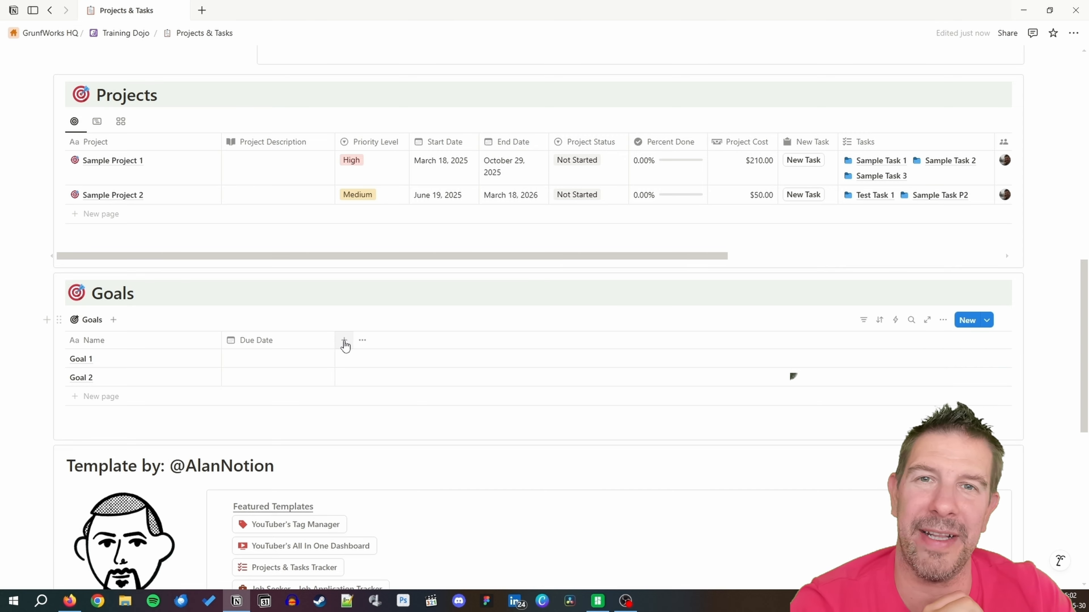
Add a text property named "Desired Outcome" to the goals table.
{"action": "left_click", "coordinate": [344, 341]}
{"action": "type", "text": "Desired Outcome"}
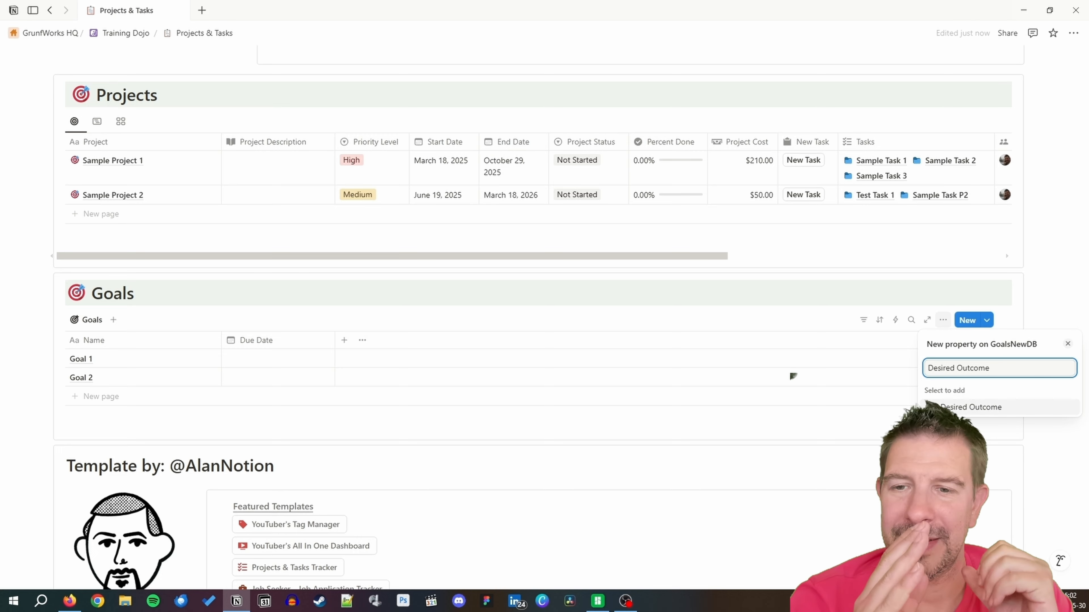
{"action": "key", "text": "Return"}
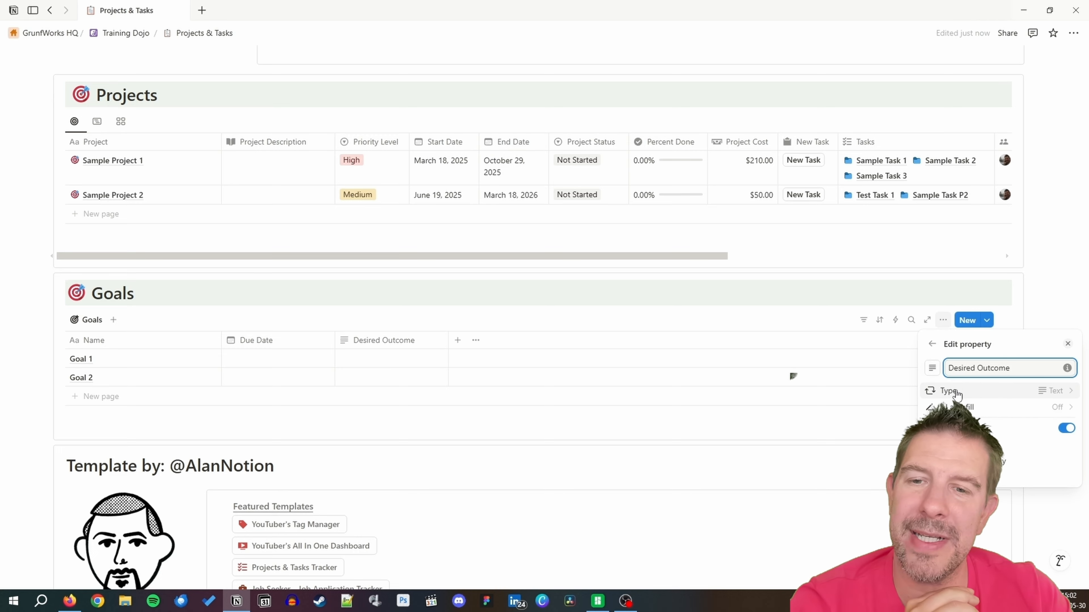
{"action": "key", "text": "Escape"}
Add a text property named "Current Situation" to the goals table.
{"action": "left_click", "coordinate": [457, 343]}
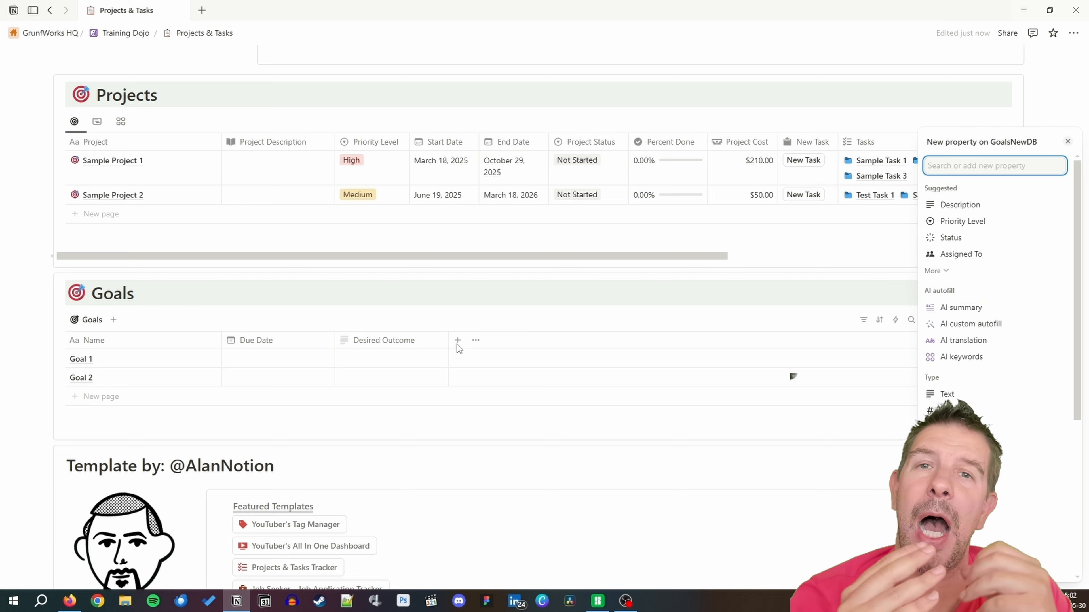
{"action": "type", "text": "Current Situ"}
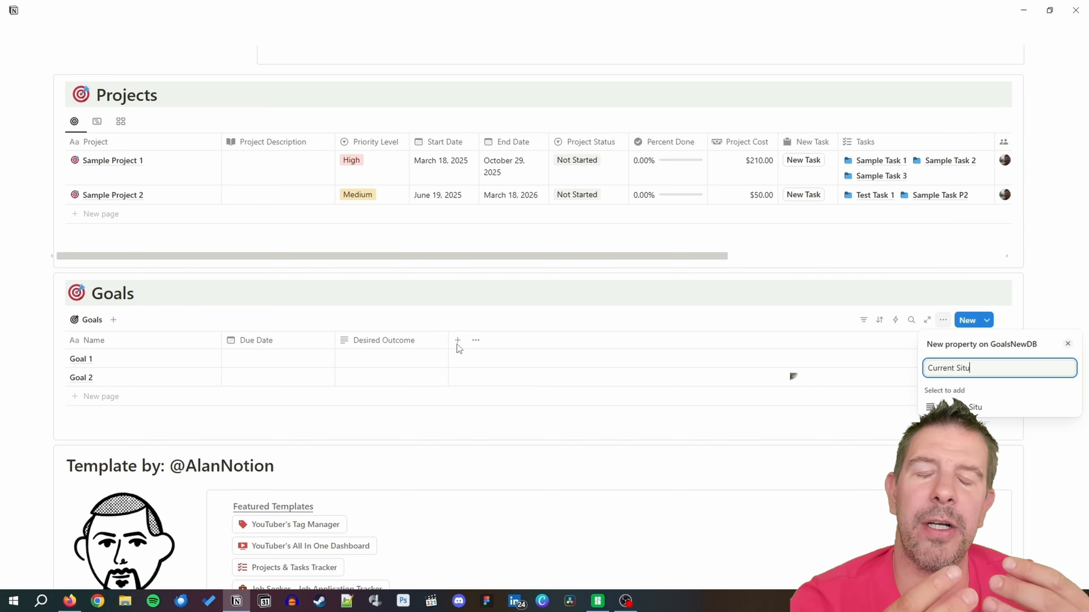
{"action": "type", "text": "ation"}
{"action": "key", "text": "Return"}
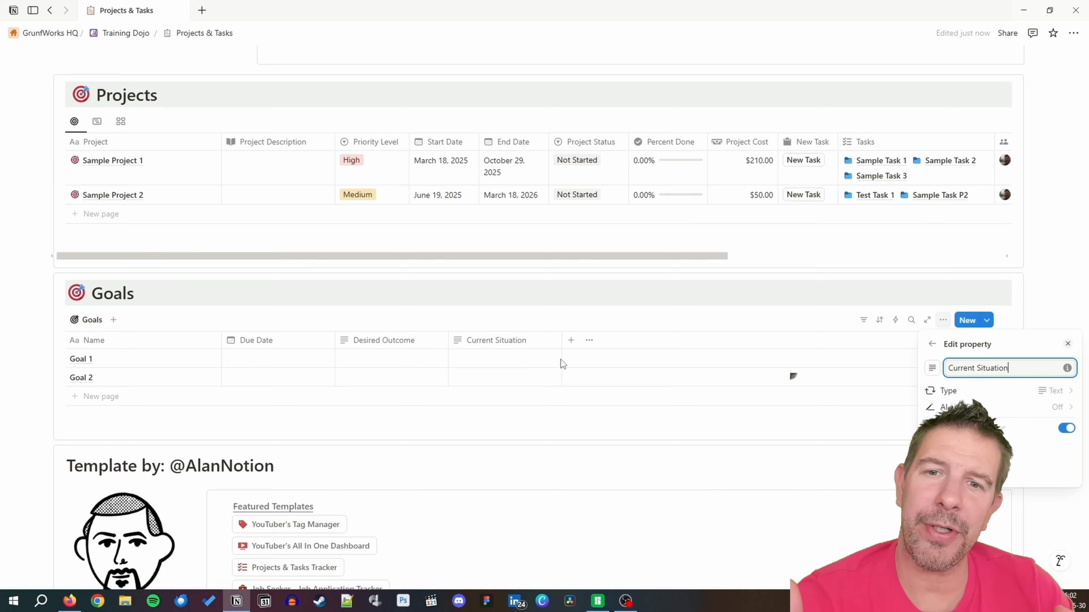
{"action": "key", "text": "Escape"}
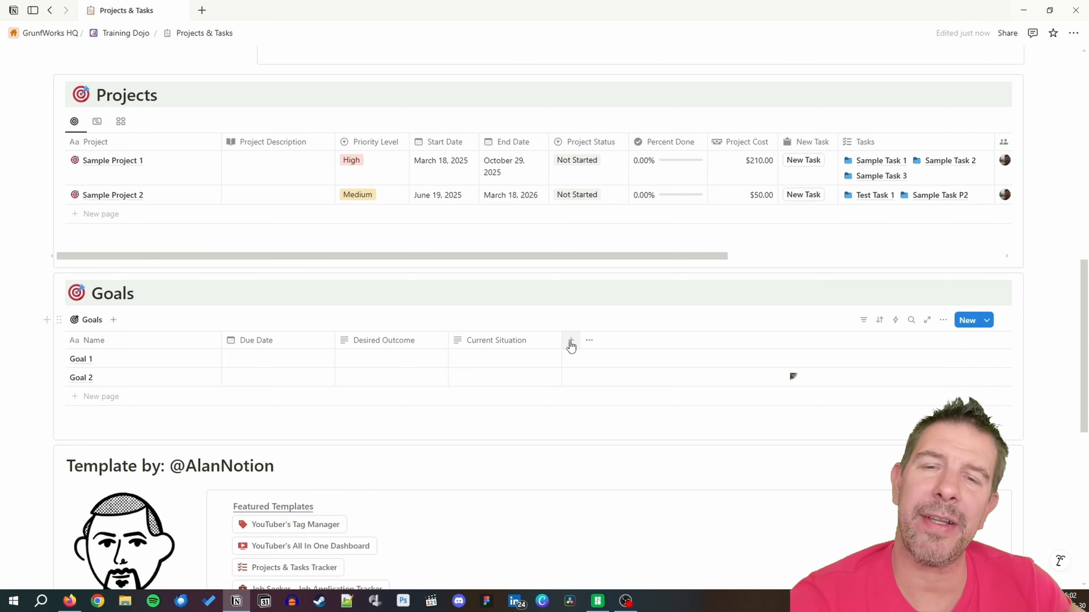
Add a checkbox property named "Focus" after Current Situation in the goals table.
{"action": "left_click", "coordinate": [571, 342]}
{"action": "type", "text": "F"}
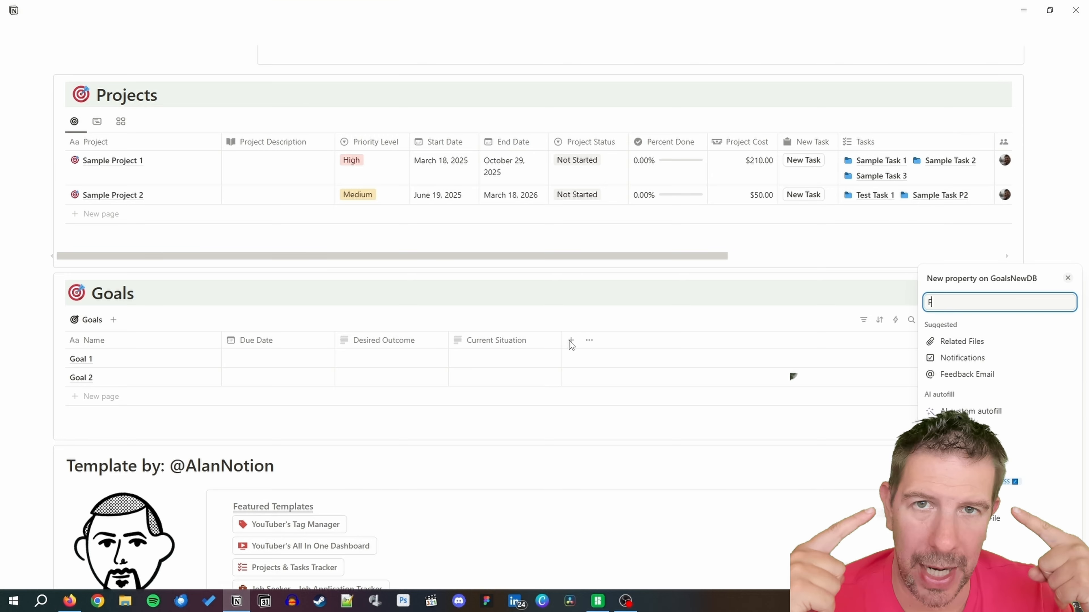
{"action": "type", "text": "ocus"}
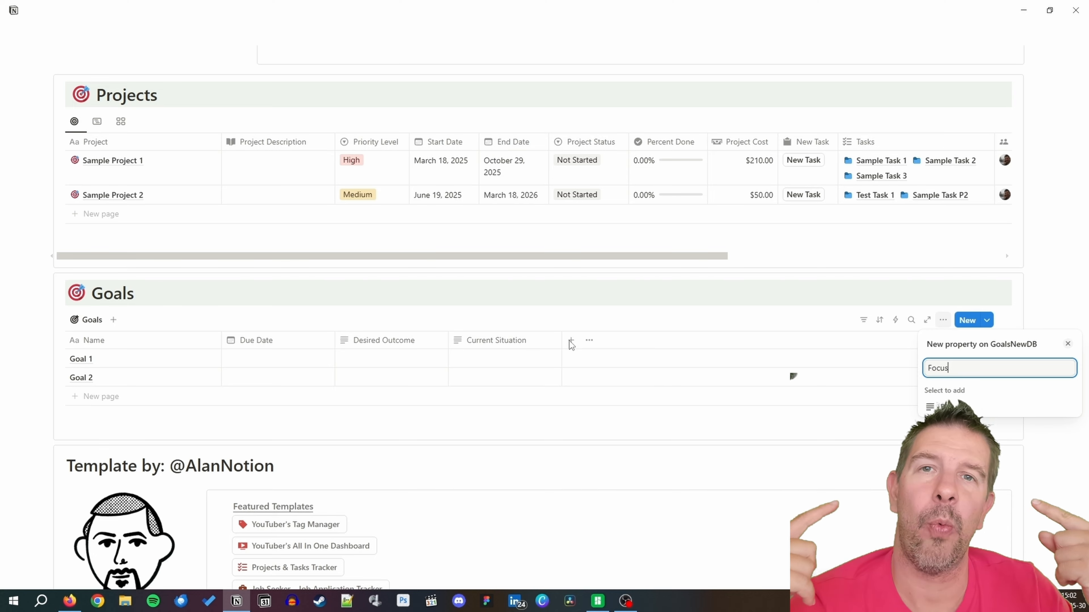
{"action": "key", "text": "BackSpace"}
{"action": "key", "text": "BackSpace"}
{"action": "key", "text": "BackSpace"}
{"action": "key", "text": "BackSpace"}
{"action": "key", "text": "BackSpace"}
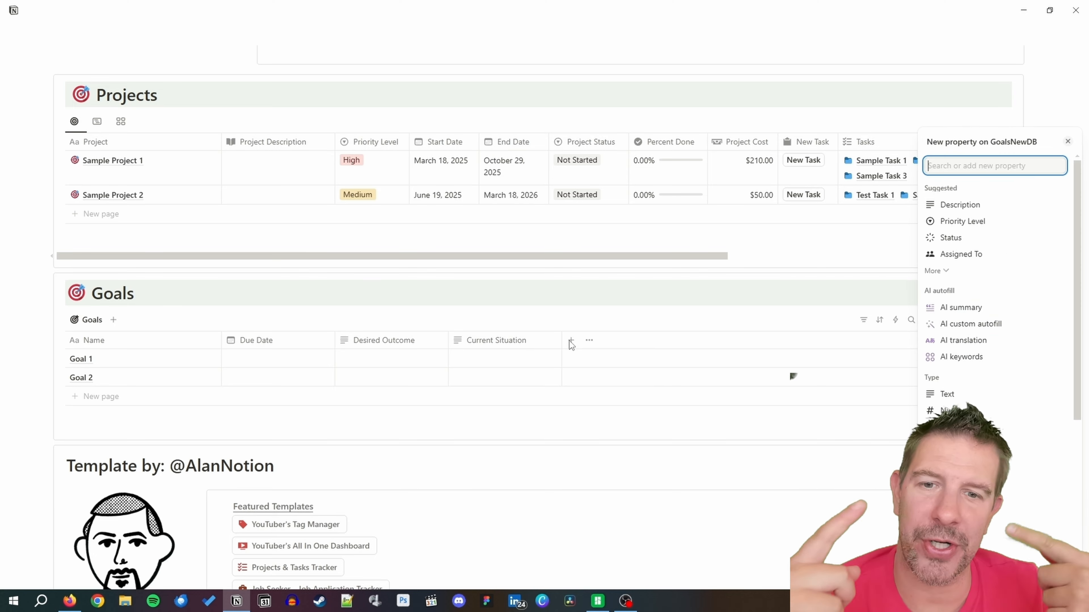
{"action": "type", "text": "Ched"}
{"action": "left_click", "coordinate": [977, 410]}
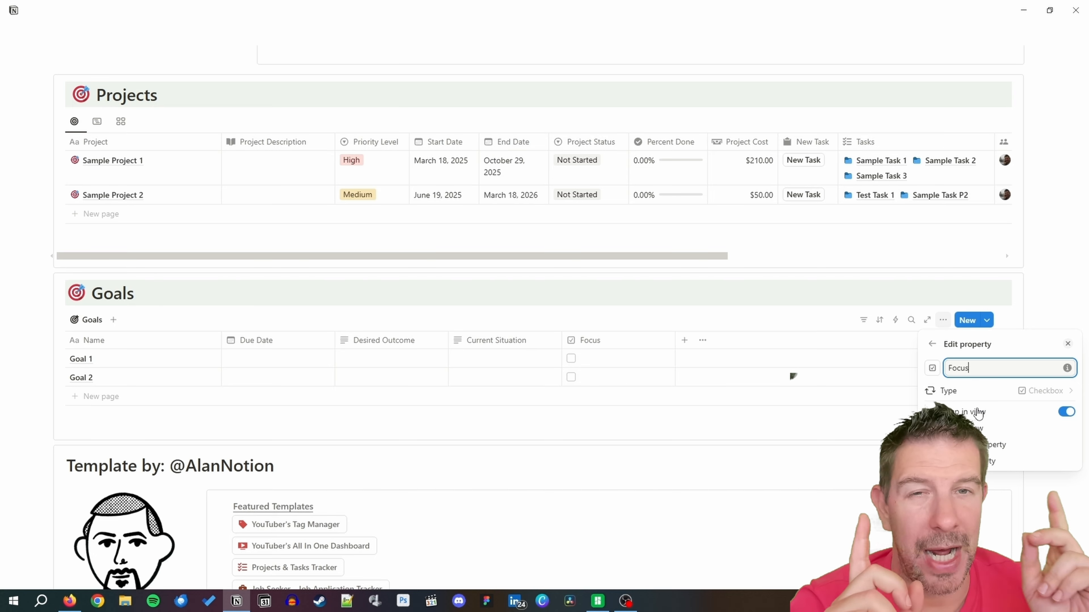
{"action": "left_click", "coordinate": [706, 364]}
Add the suggested Priority Level select property after Focus in the goals table.
{"action": "left_click", "coordinate": [684, 343]}
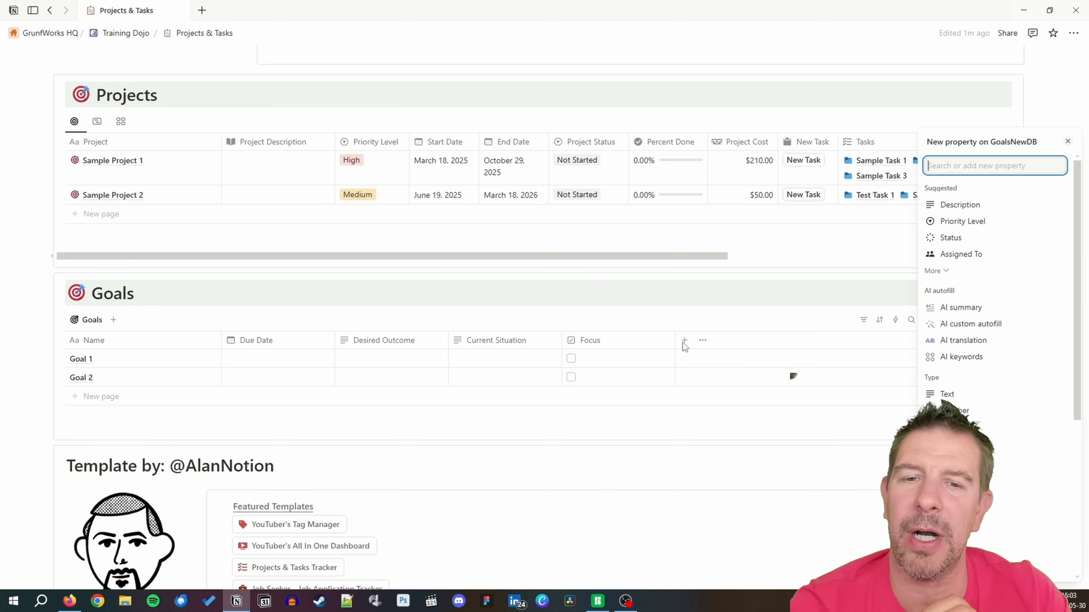
{"action": "type", "text": "Pri"}
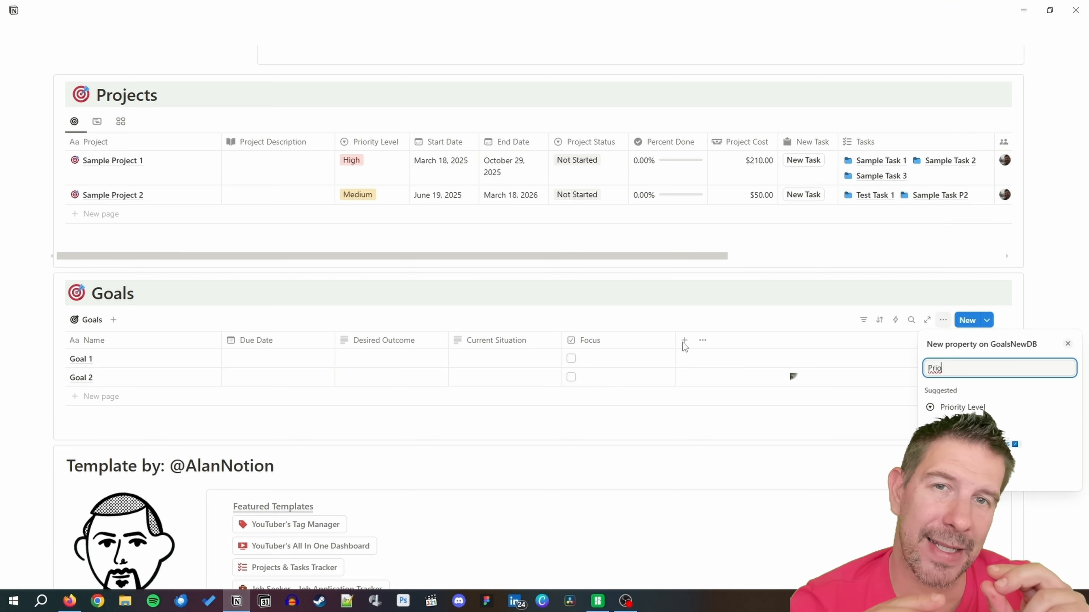
{"action": "type", "text": "o"}
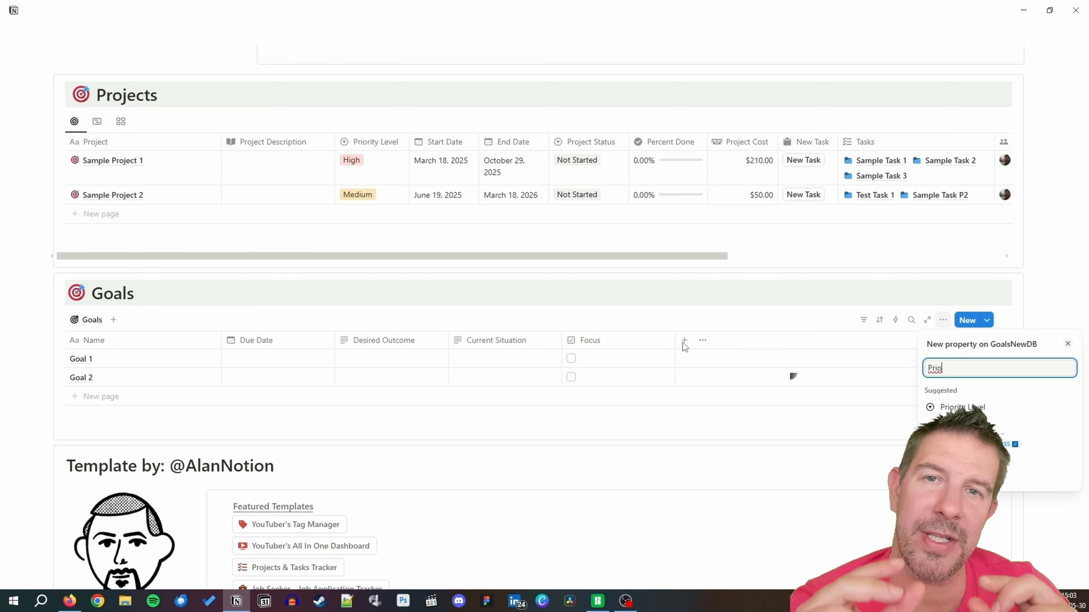
{"action": "type", "text": "rity"}
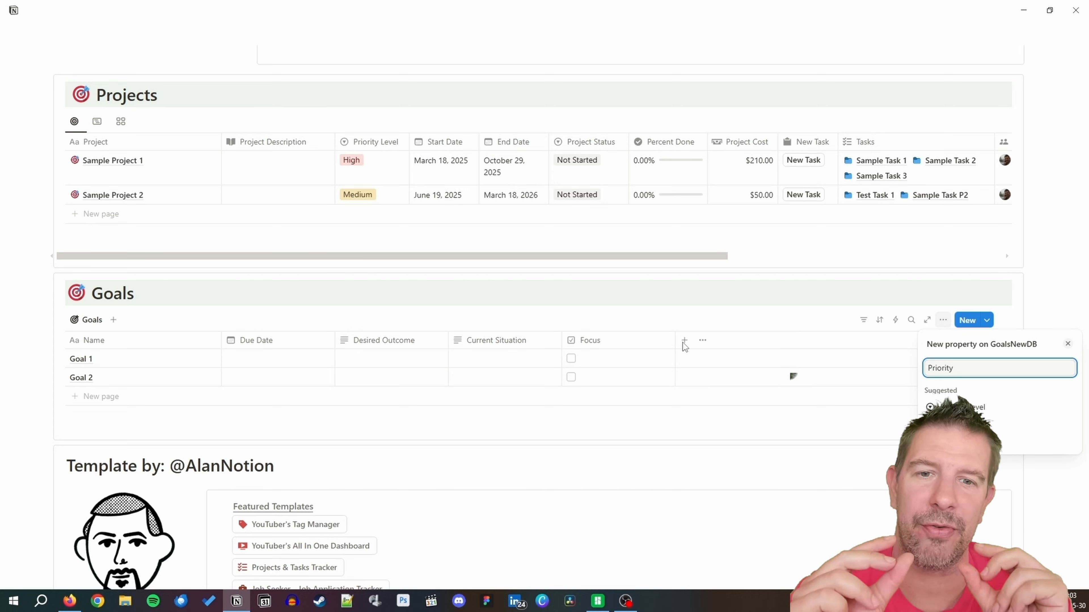
{"action": "left_click", "coordinate": [949, 407]}
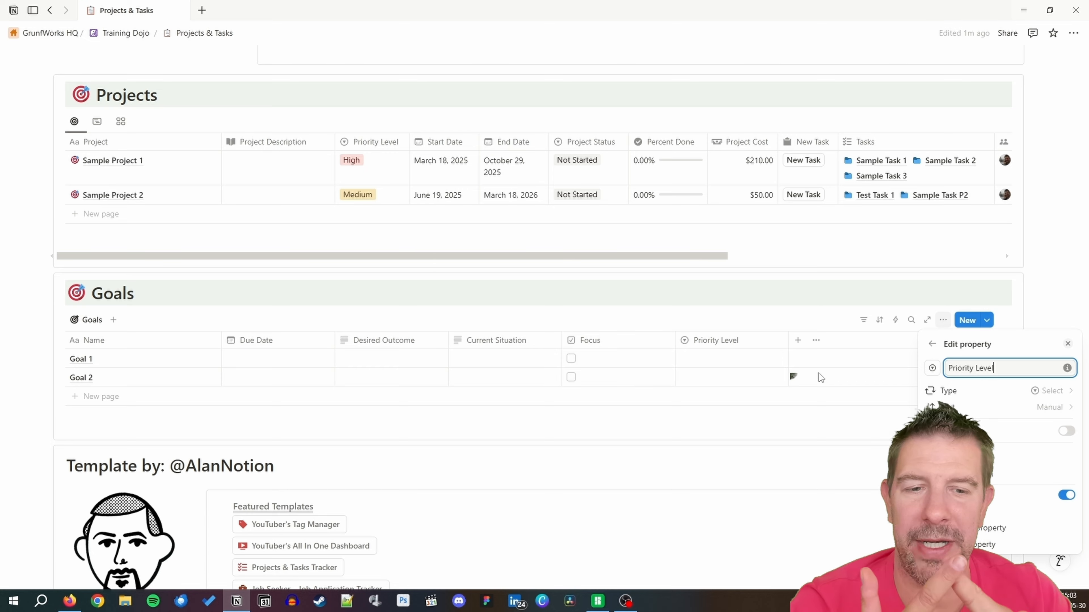
Start a new relation property on the goals table and relate it to the TasksDB database.
{"action": "left_click", "coordinate": [820, 413]}
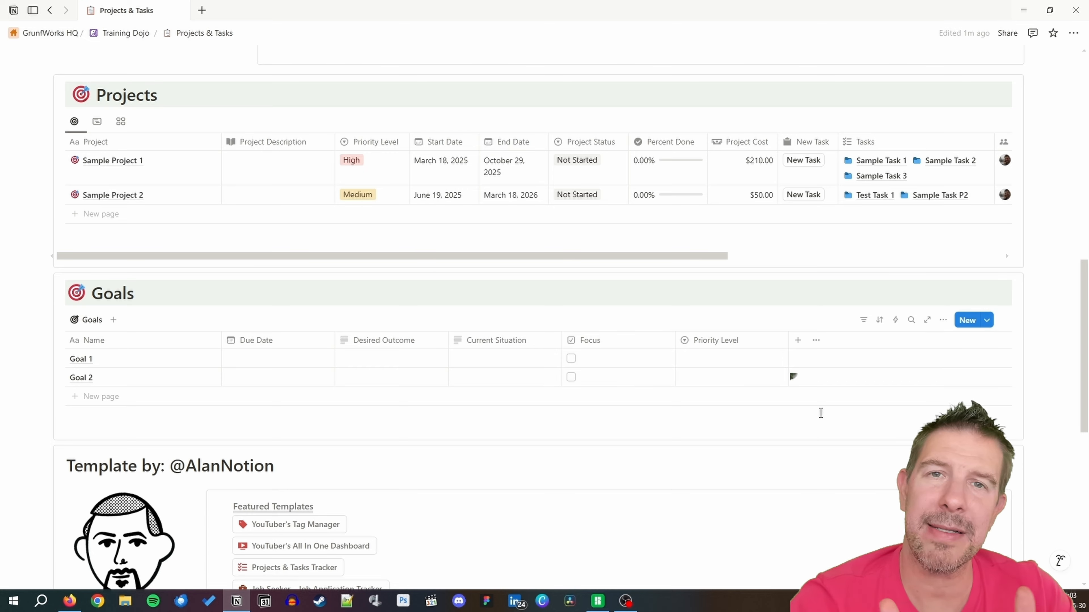
{"action": "left_click", "coordinate": [798, 341]}
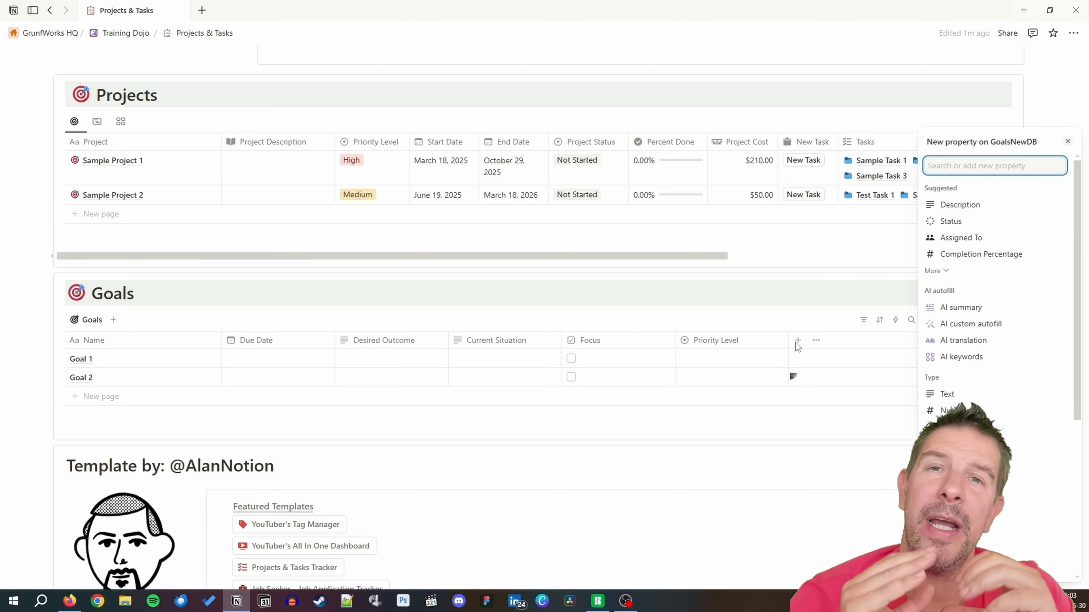
{"action": "type", "text": "St"}
{"action": "key", "text": "BackSpace"}
{"action": "key", "text": "BackSpace"}
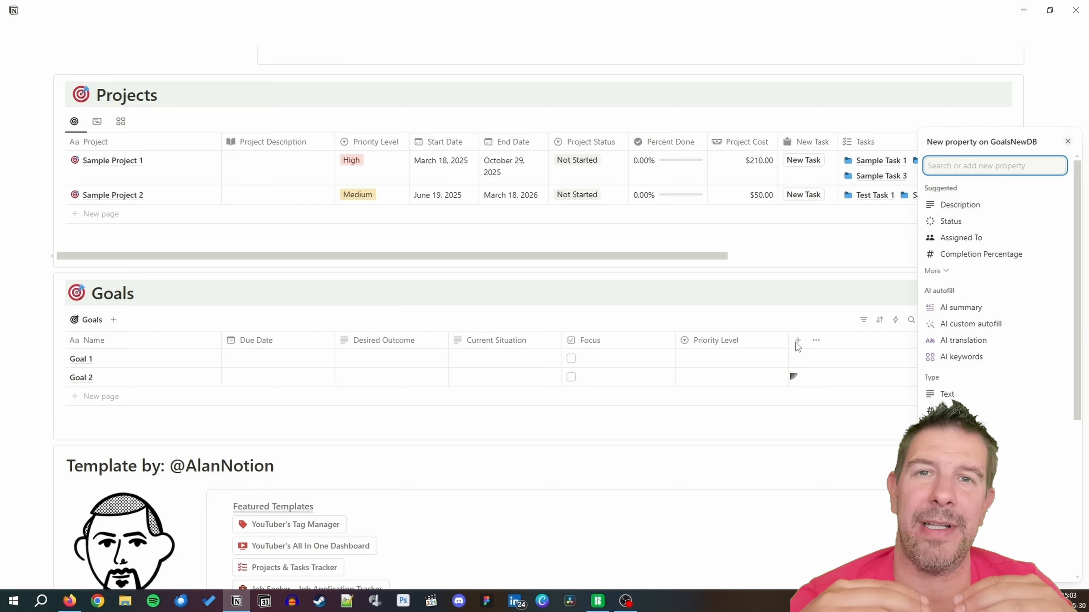
{"action": "type", "text": "Relat"}
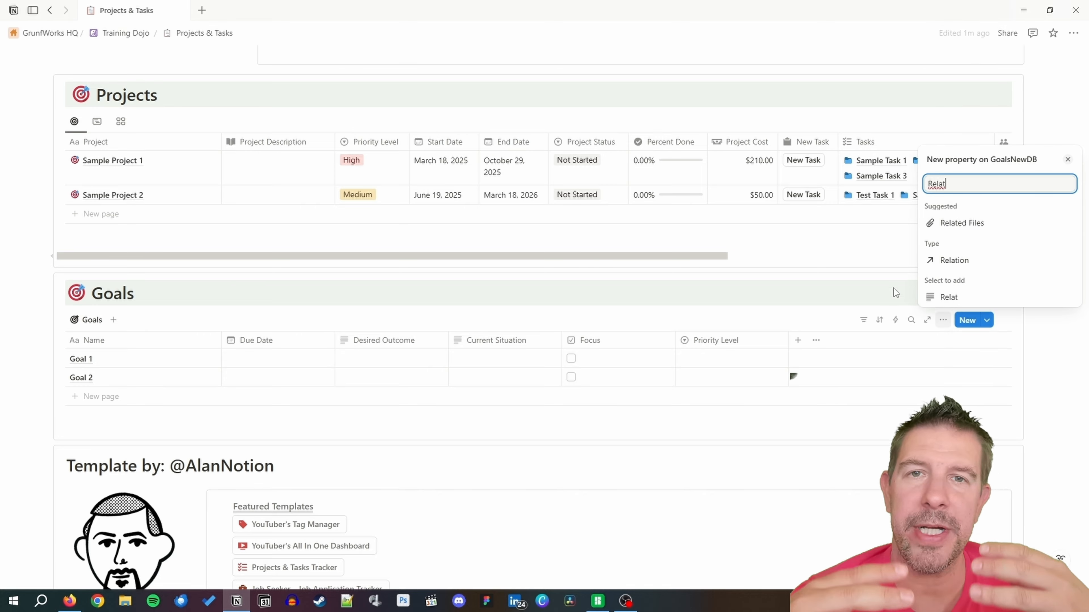
{"action": "left_click", "coordinate": [953, 260]}
{"action": "type", "text": "Si"}
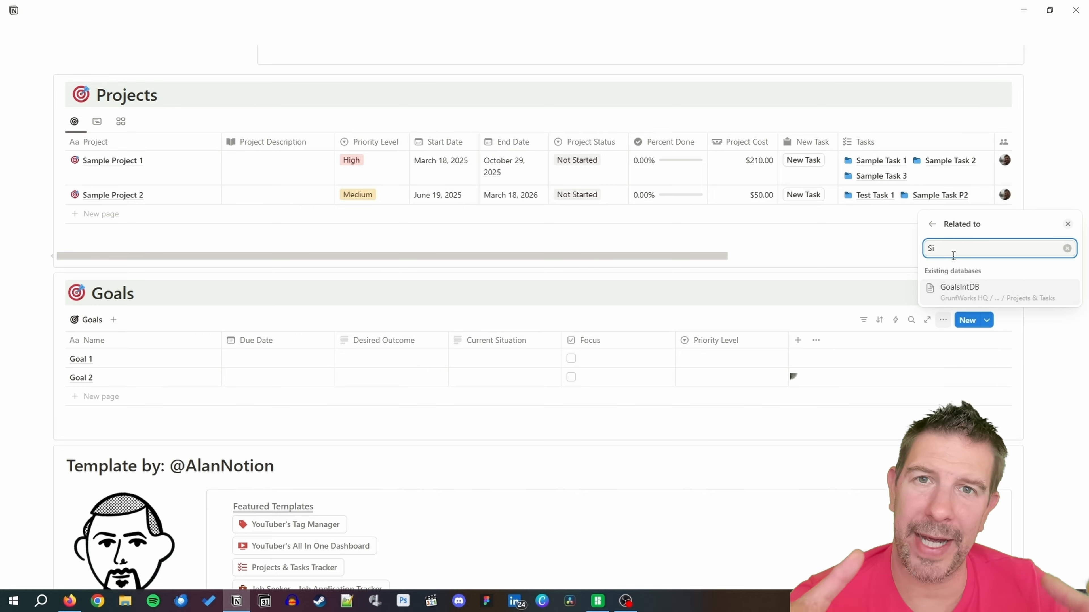
{"action": "key", "text": "BackSpace"}
{"action": "type", "text": "Tas"}
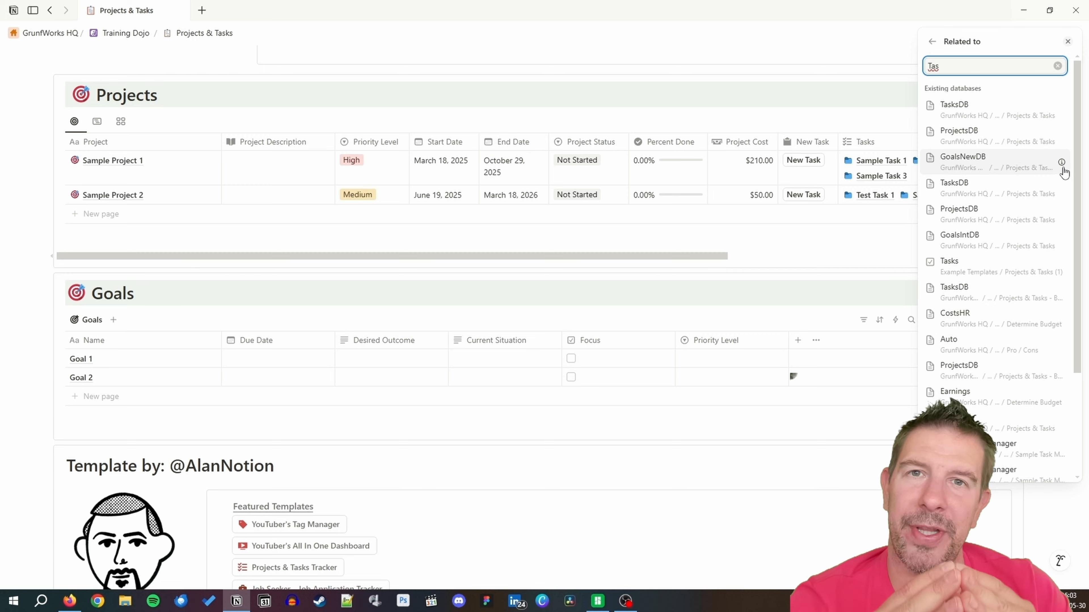
{"action": "mouse_move", "coordinate": [1061, 164]}
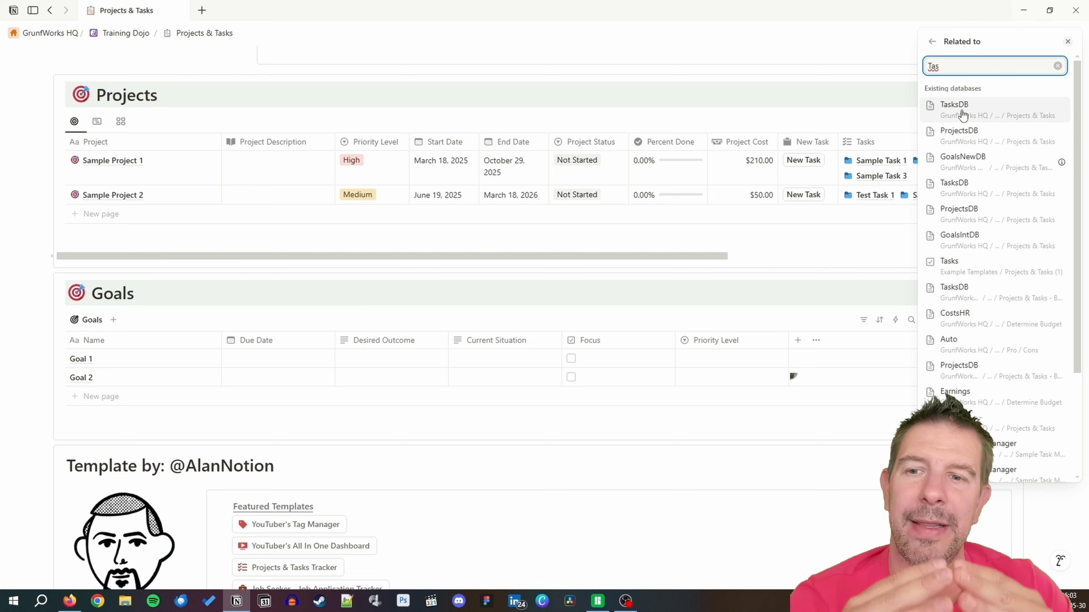
{"action": "left_click", "coordinate": [954, 106]}
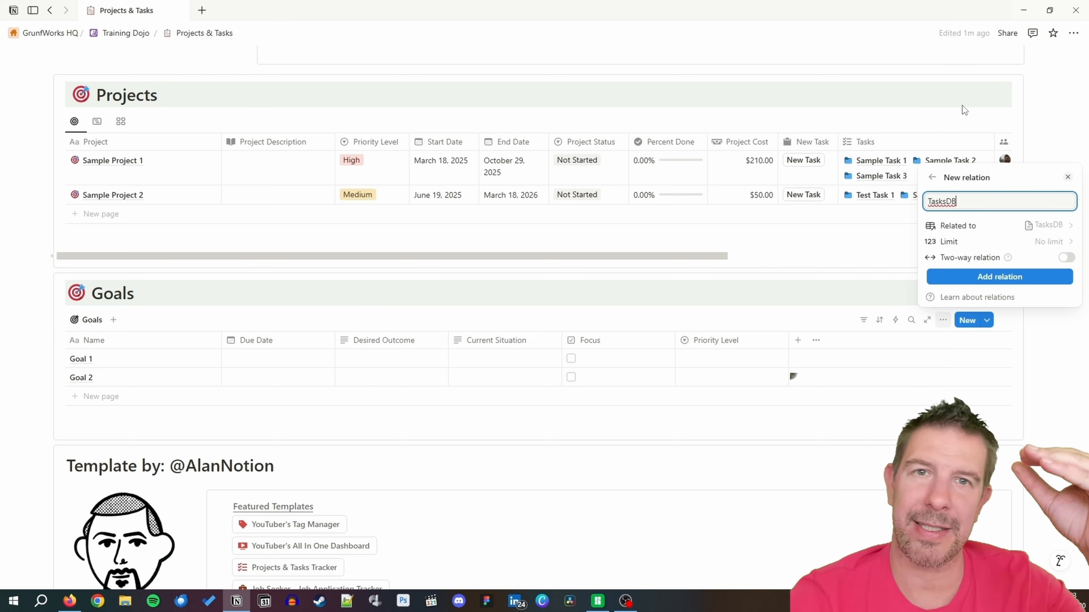
Make the TasksDB relation two-way, name it "Simple Tasks", and add it to the goals table.
{"action": "left_click", "coordinate": [1066, 258]}
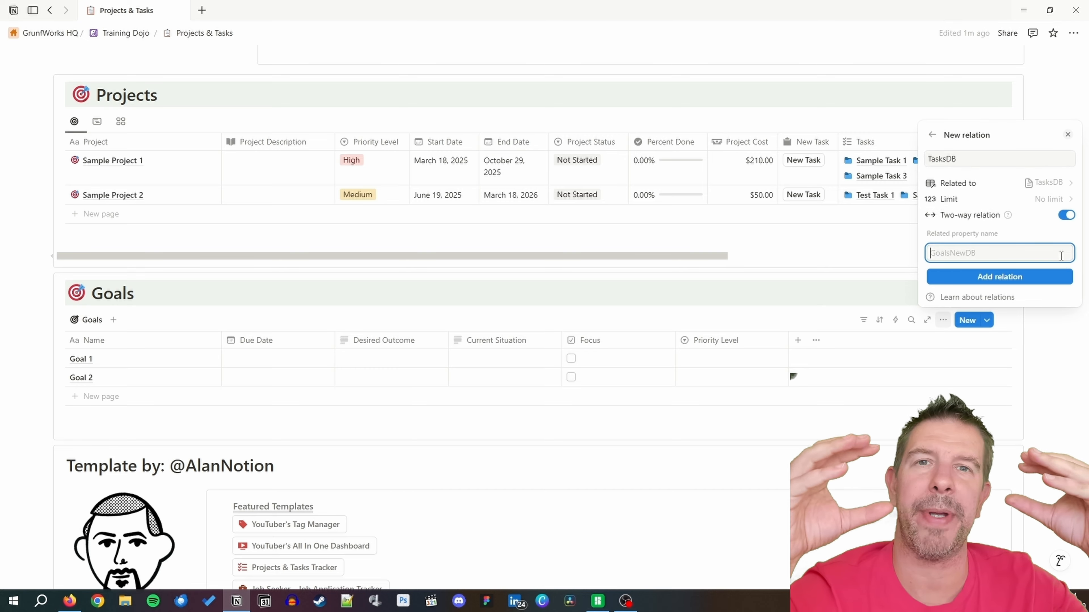
{"action": "double_click", "coordinate": [960, 158]}
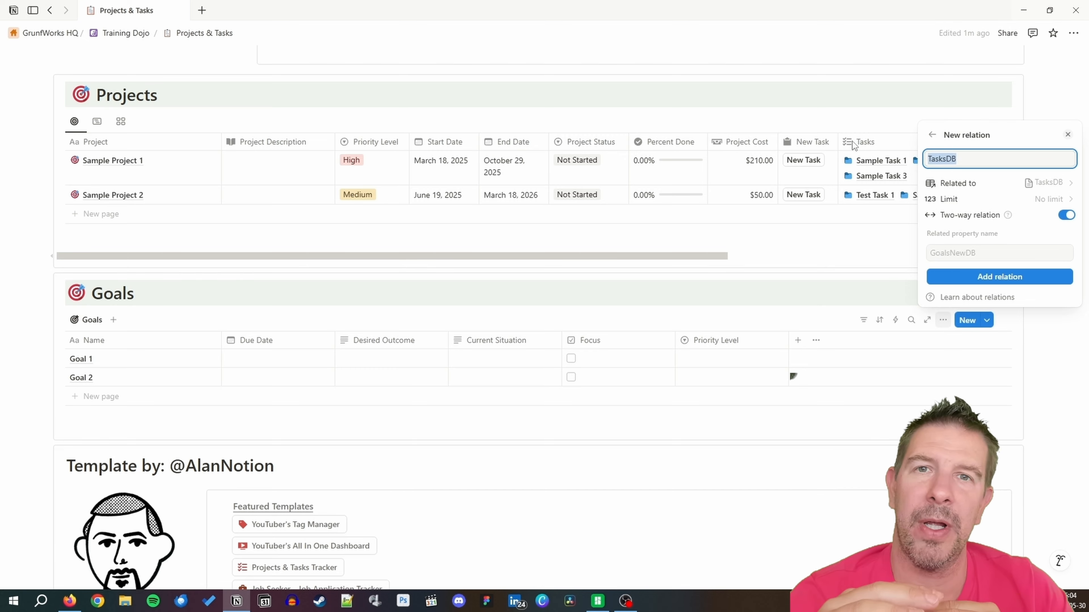
{"action": "type", "text": "Simple"}
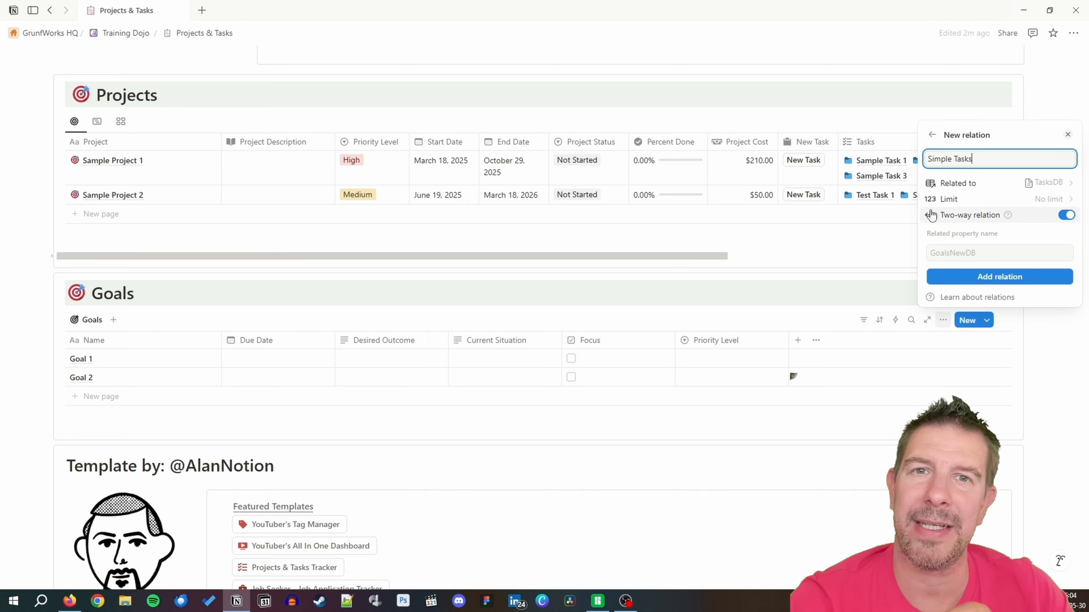
{"action": "left_click", "coordinate": [996, 279]}
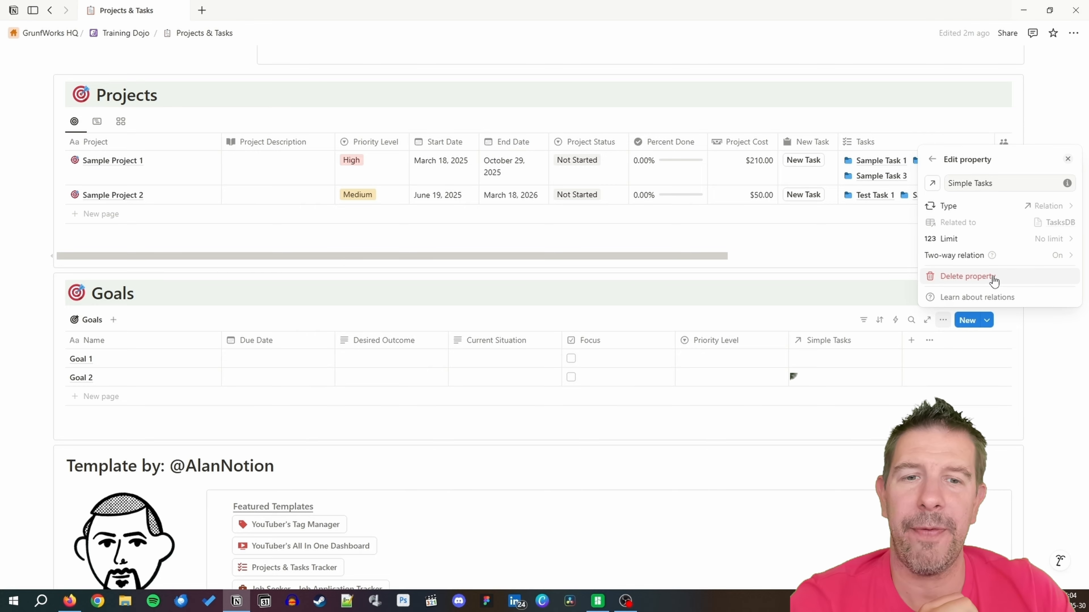
{"action": "left_click", "coordinate": [679, 247]}
Narrow the Project column in the Tasks table and rename the GoalsNewDB relation property to "Goal".
{"action": "scroll", "coordinate": [679, 247], "scroll_direction": "up", "scroll_amount": 15}
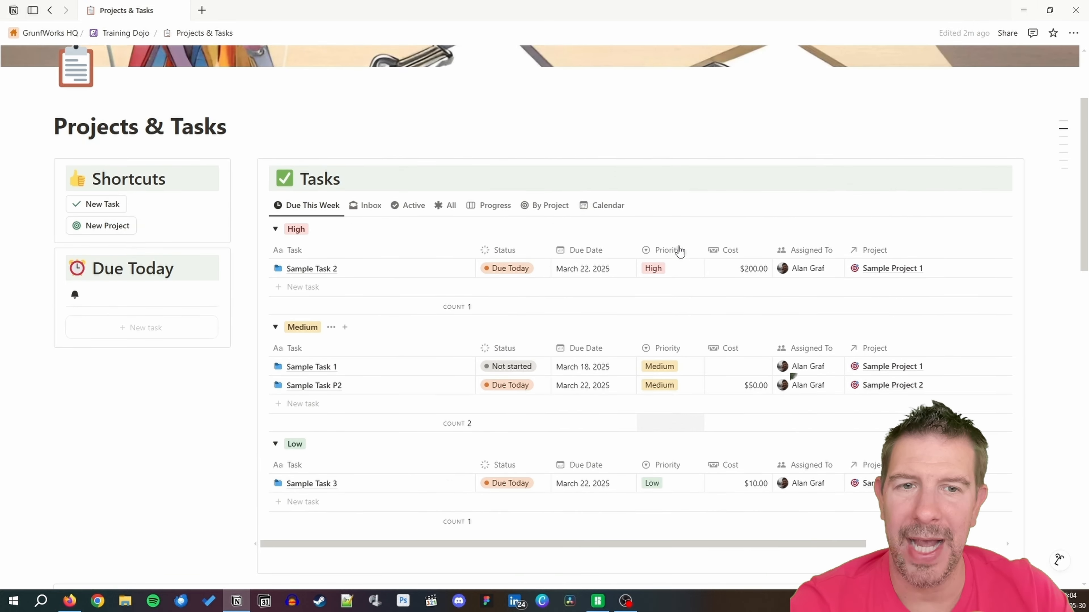
{"action": "left_click_drag", "start_coordinate": [799, 546], "coordinate": [936, 547]}
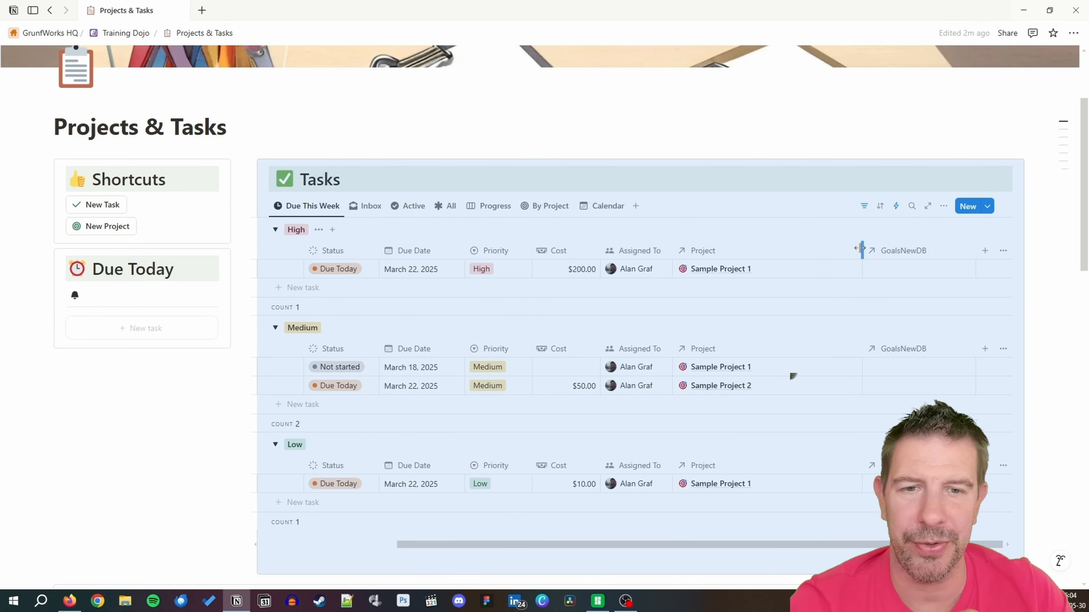
{"action": "left_click_drag", "start_coordinate": [861, 247], "coordinate": [784, 255]}
{"action": "left_click", "coordinate": [905, 248]}
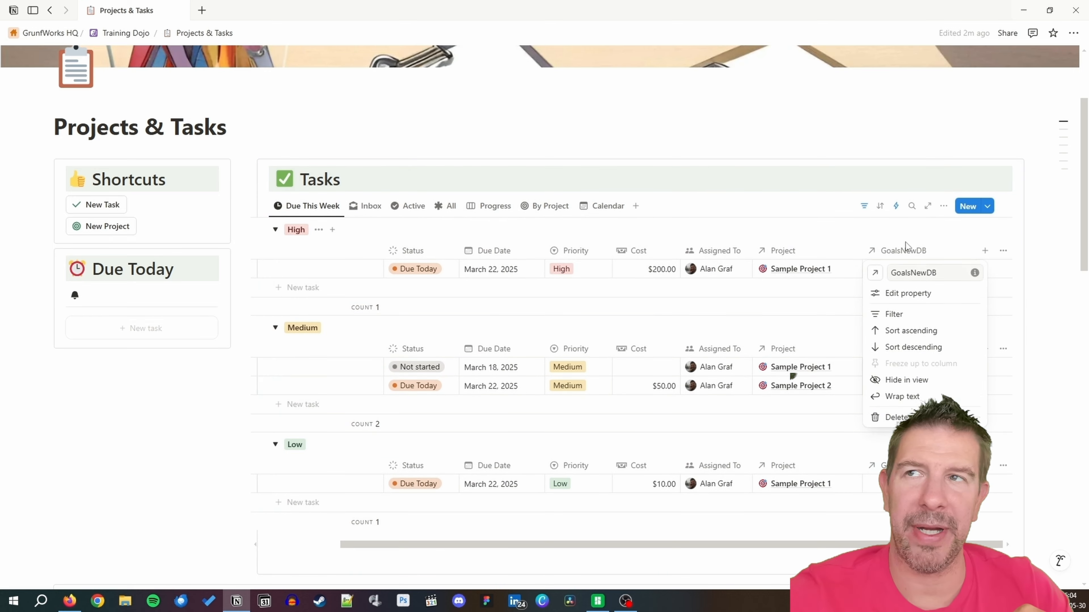
{"action": "double_click", "coordinate": [942, 277]}
{"action": "type", "text": "G"}
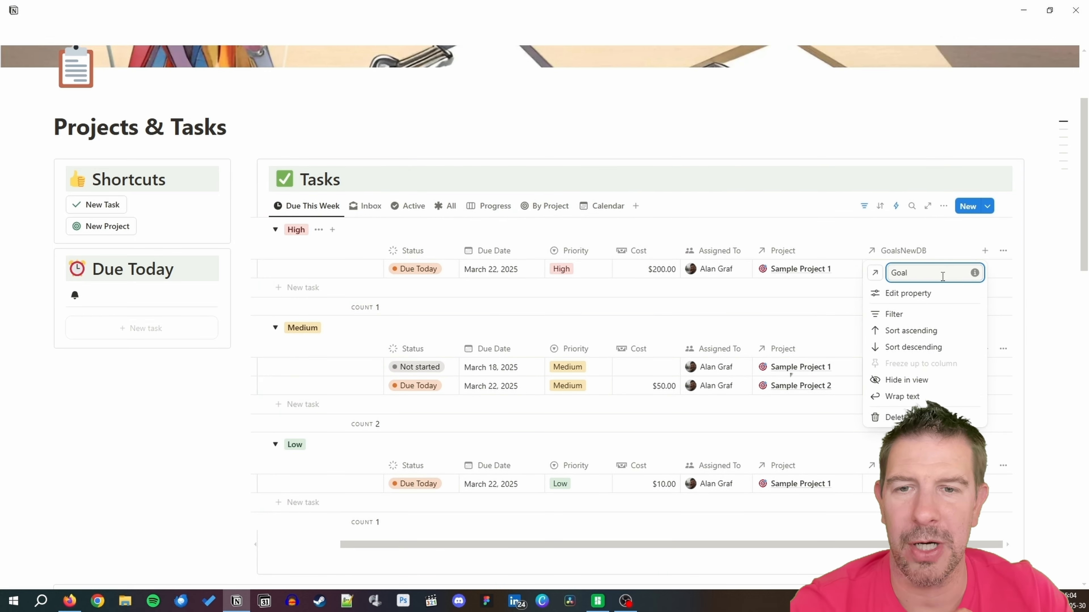
{"action": "type", "text": "oal"}
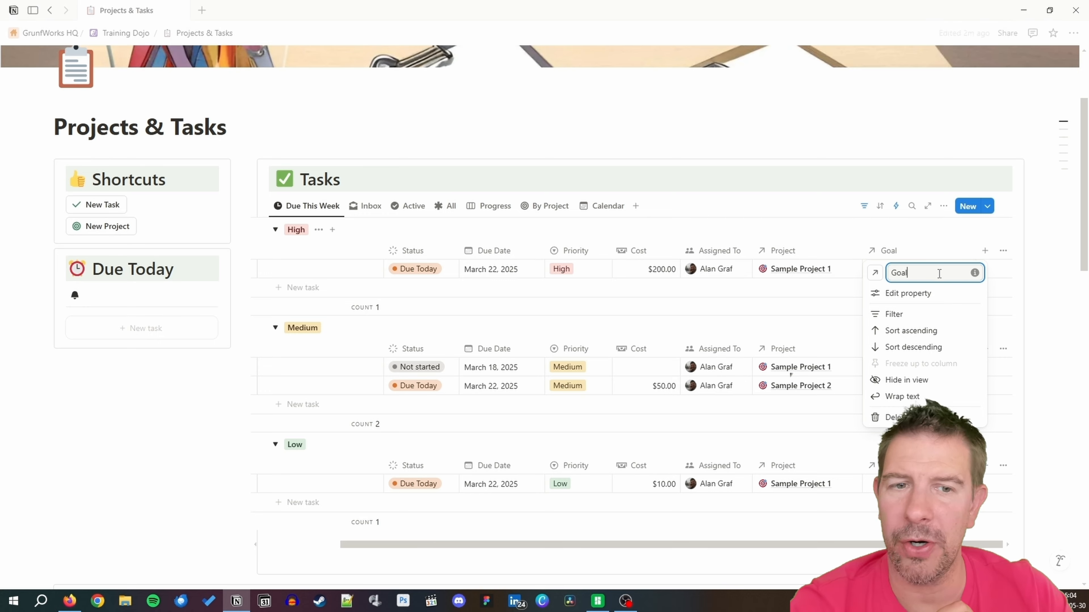
Change the icon of the Goal property in the Tasks table to a target.
{"action": "left_click", "coordinate": [912, 295]}
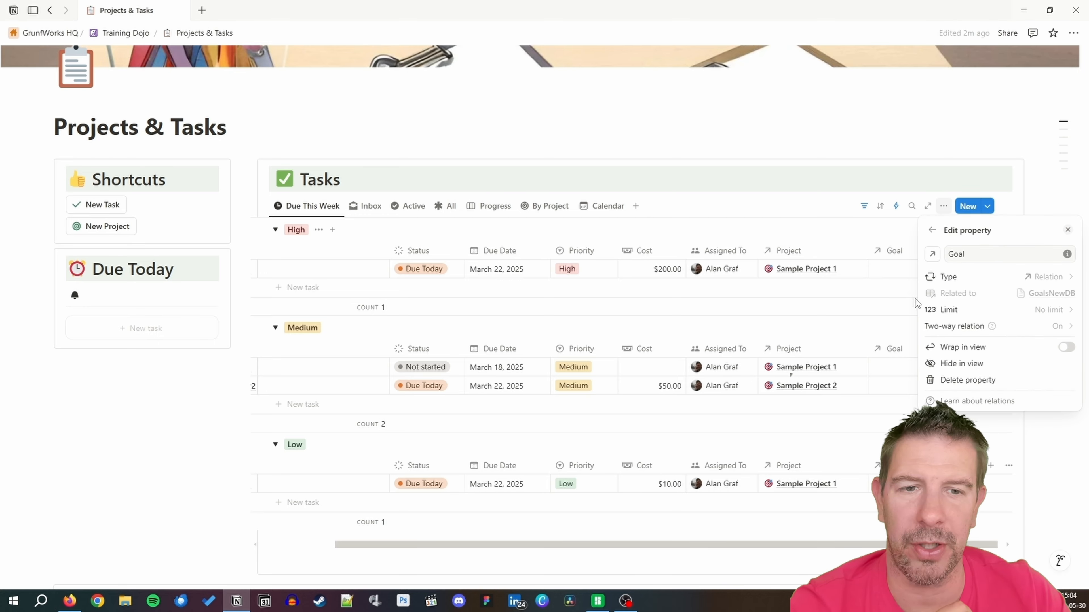
{"action": "left_click", "coordinate": [932, 254]}
{"action": "left_click", "coordinate": [834, 349]}
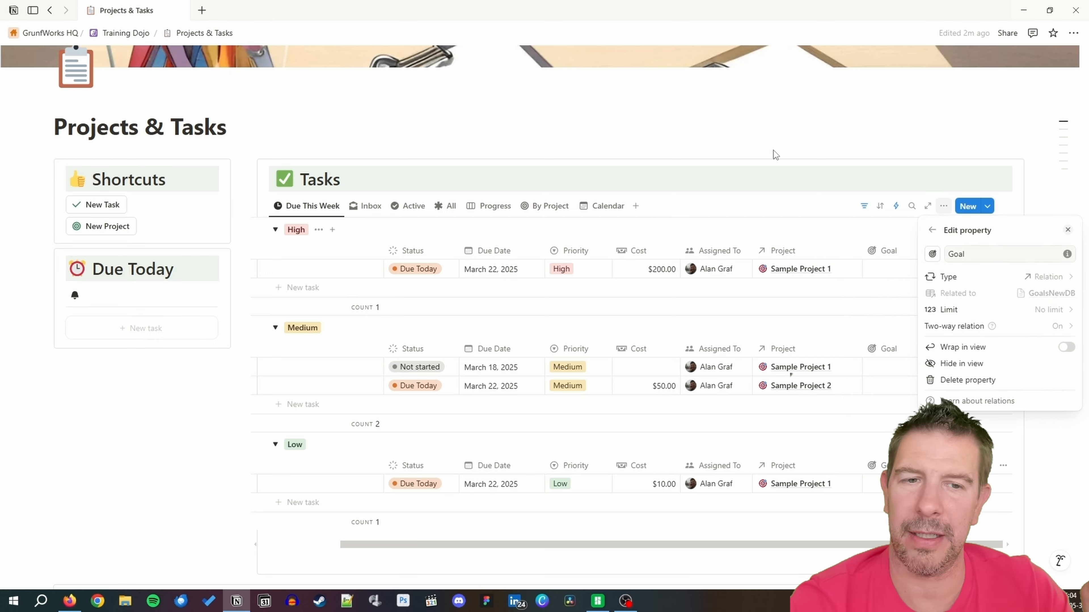
{"action": "left_click", "coordinate": [783, 138]}
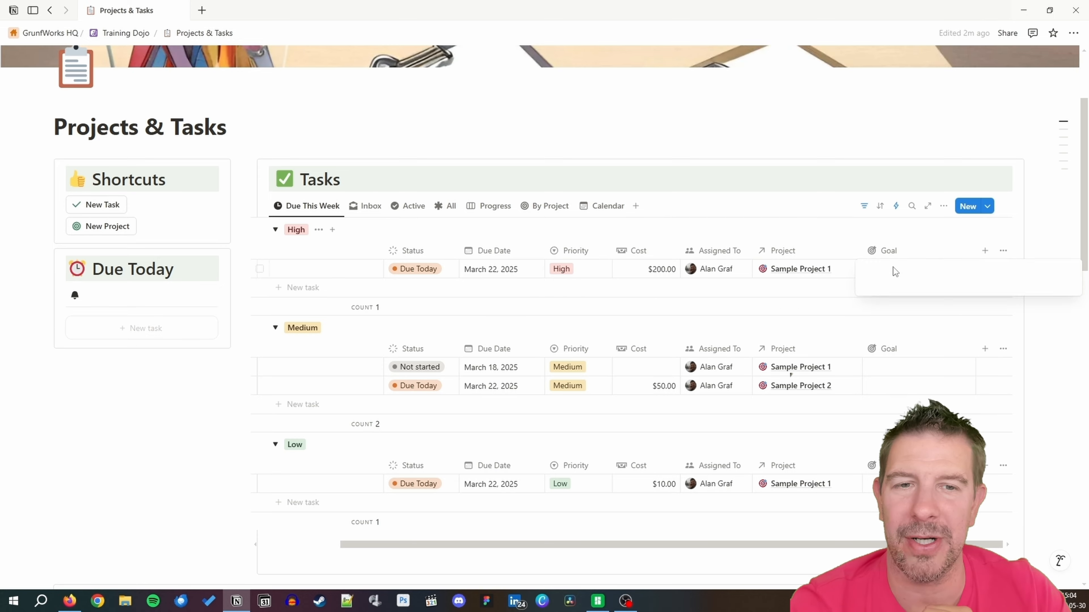
Link Sample Task 2 to Goal 1 through its Goal property in the Tasks table.
{"action": "left_click", "coordinate": [892, 269]}
{"action": "left_click", "coordinate": [887, 310]}
{"action": "key", "text": "Escape"}
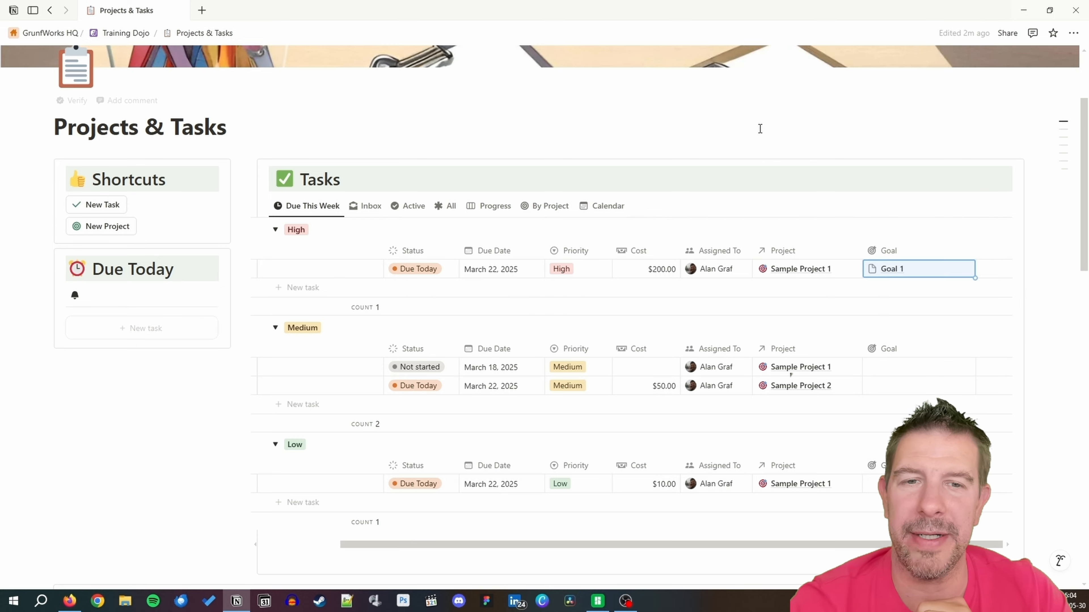
Show the database title in the Projects section and rename the database to "ProjectsNewDB".
{"action": "scroll", "coordinate": [760, 165], "scroll_direction": "down", "scroll_amount": 15}
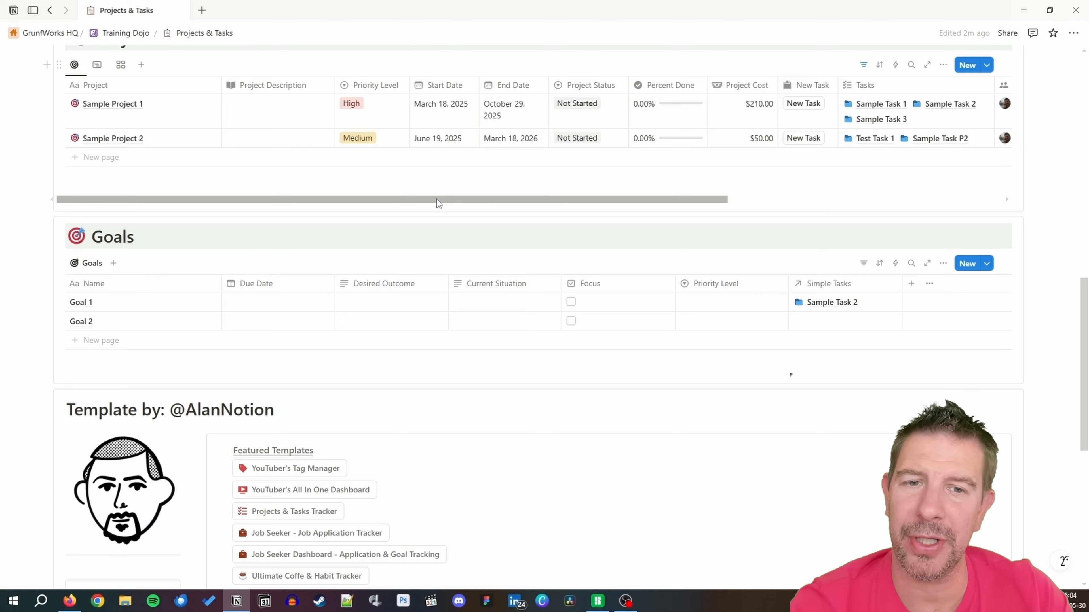
{"action": "scroll", "coordinate": [428, 193], "scroll_direction": "up", "scroll_amount": 4}
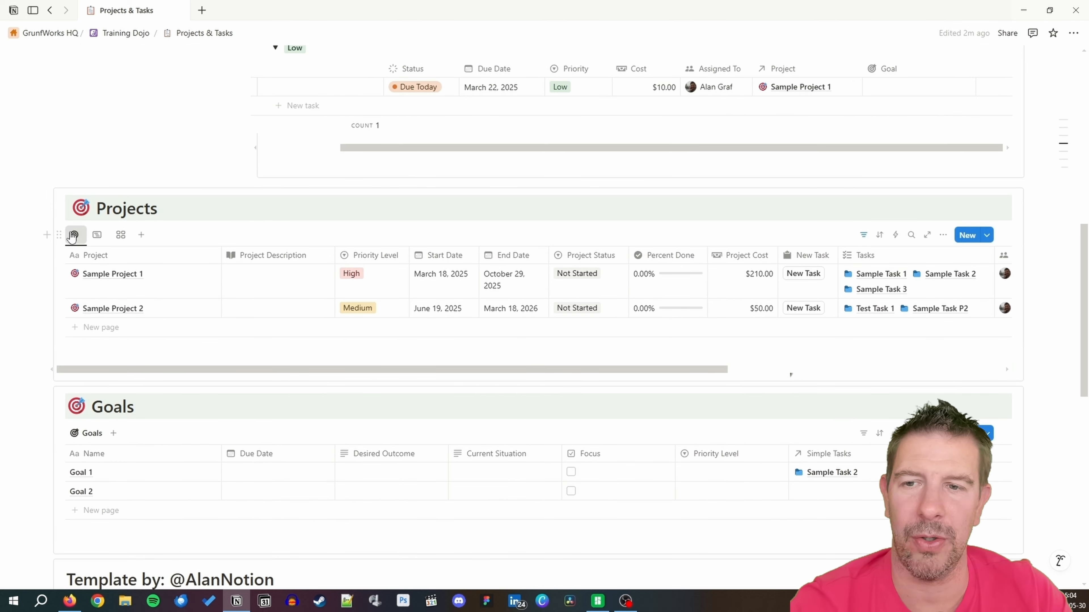
{"action": "left_click", "coordinate": [74, 235]}
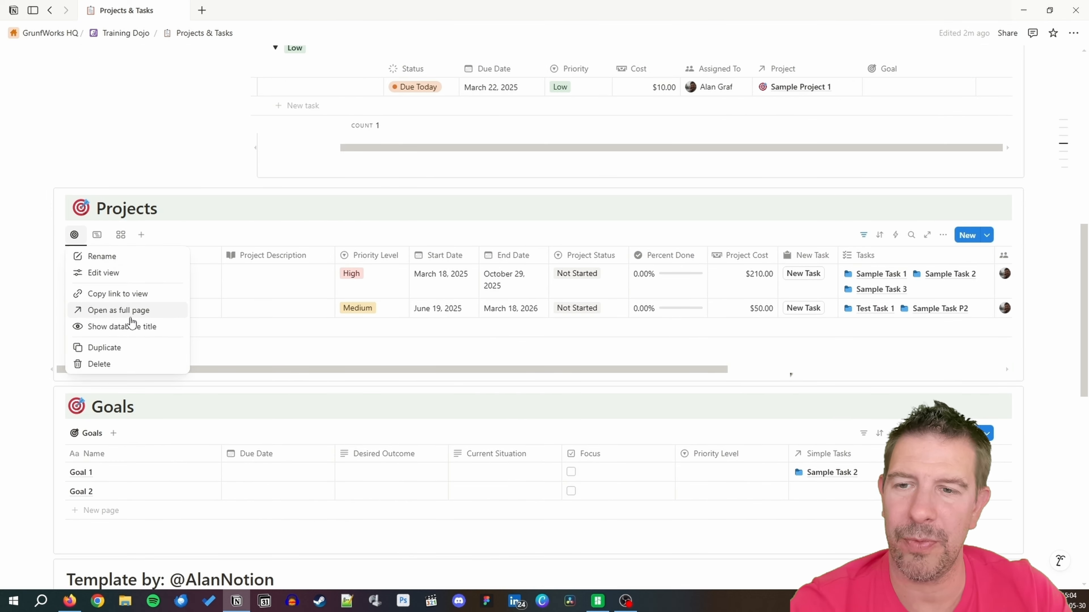
{"action": "left_click", "coordinate": [129, 327]}
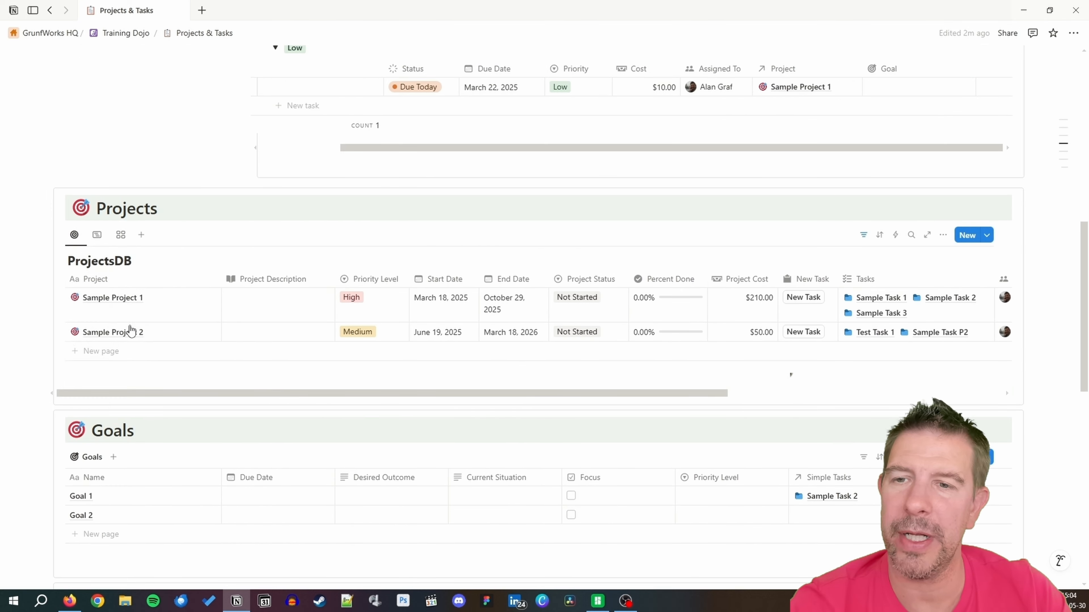
{"action": "left_click", "coordinate": [116, 264]}
{"action": "type", "text": "Neww"}
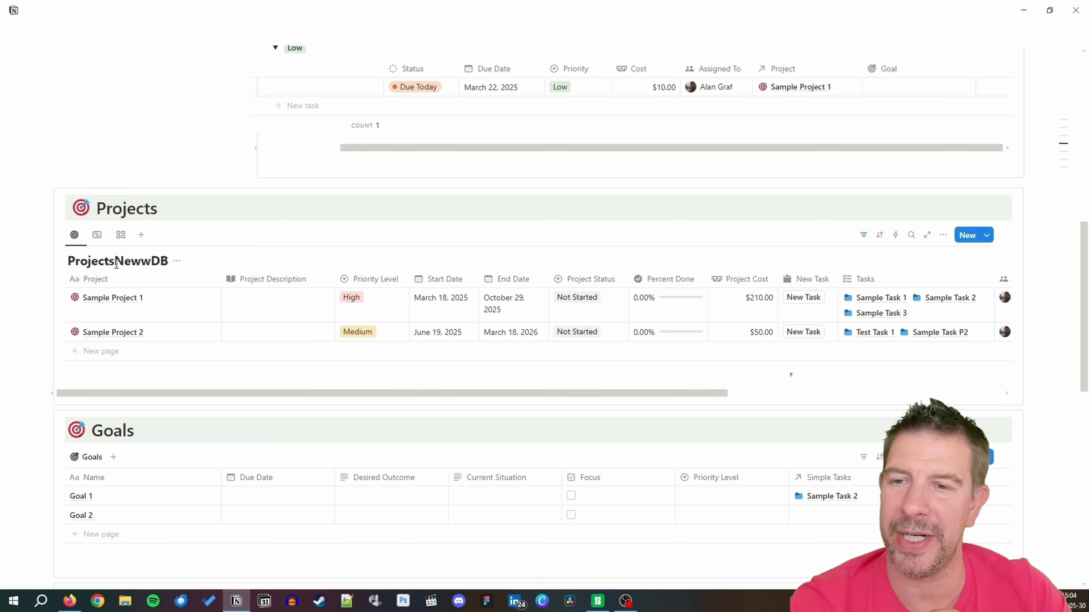
{"action": "key", "text": "BackSpace"}
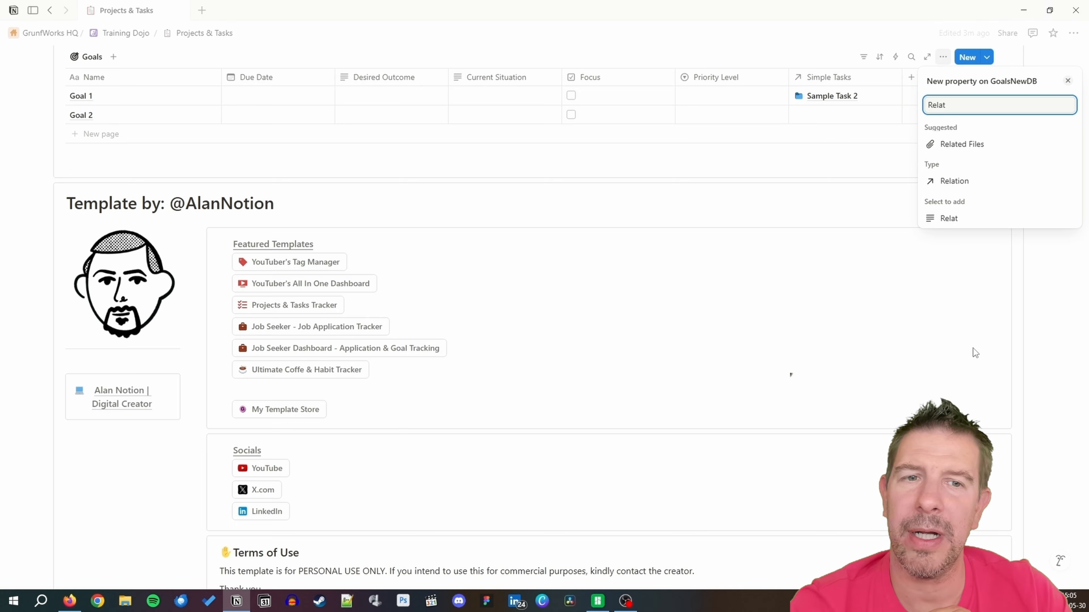
Add a two-way relation named "Projects" to the goals table, related to ProjectsNewDB, with "Goal" as the related property name.
{"action": "left_click", "coordinate": [971, 182]}
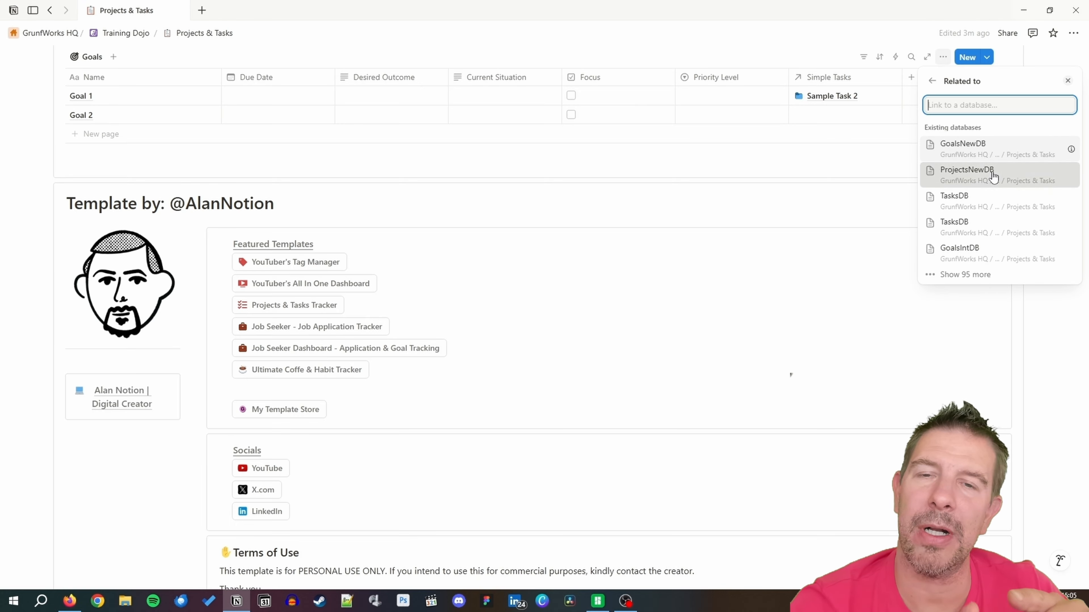
{"action": "left_click", "coordinate": [993, 175]}
{"action": "left_click", "coordinate": [1066, 162]}
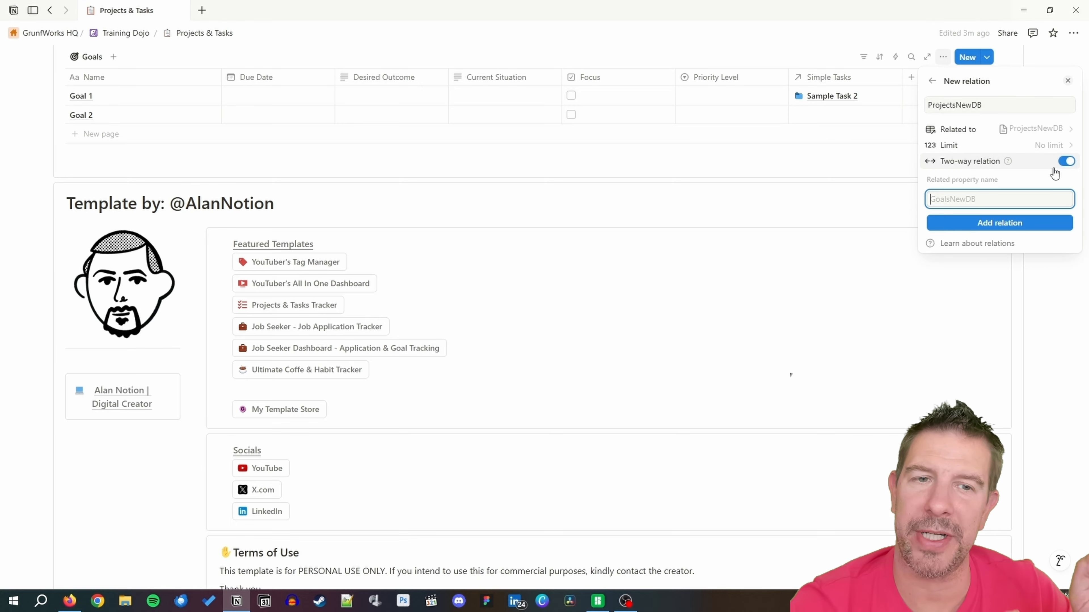
{"action": "type", "text": "Goal"}
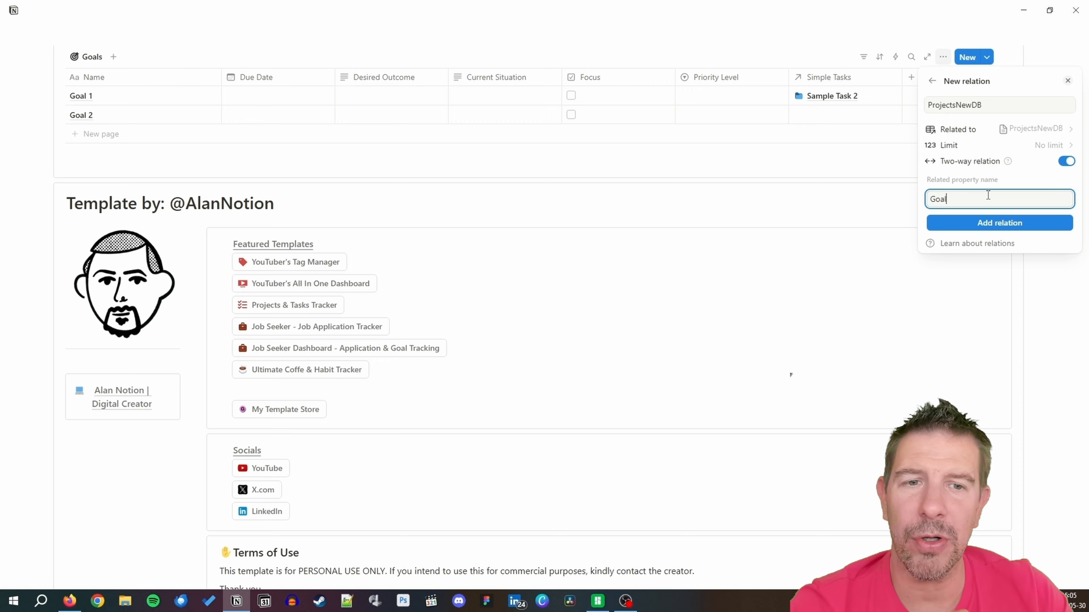
{"action": "double_click", "coordinate": [974, 104]}
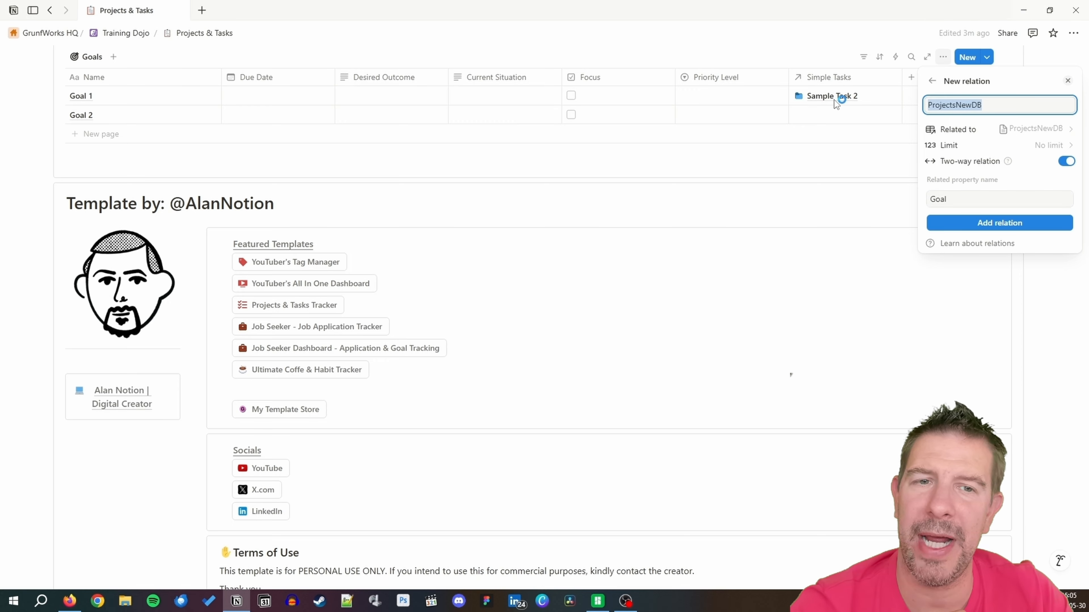
{"action": "type", "text": "Projects"}
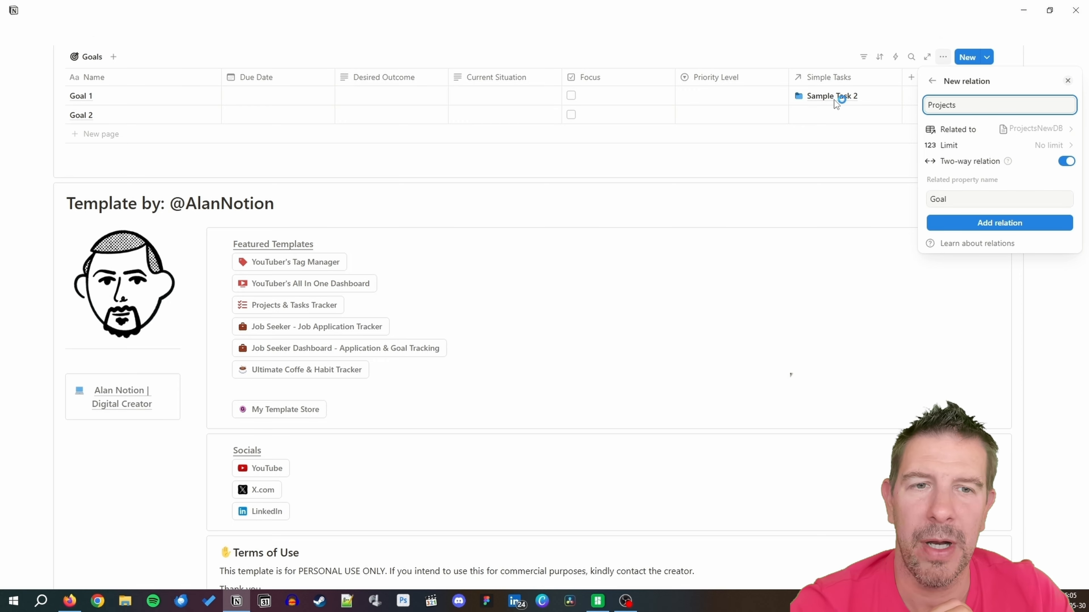
{"action": "left_click", "coordinate": [1006, 222]}
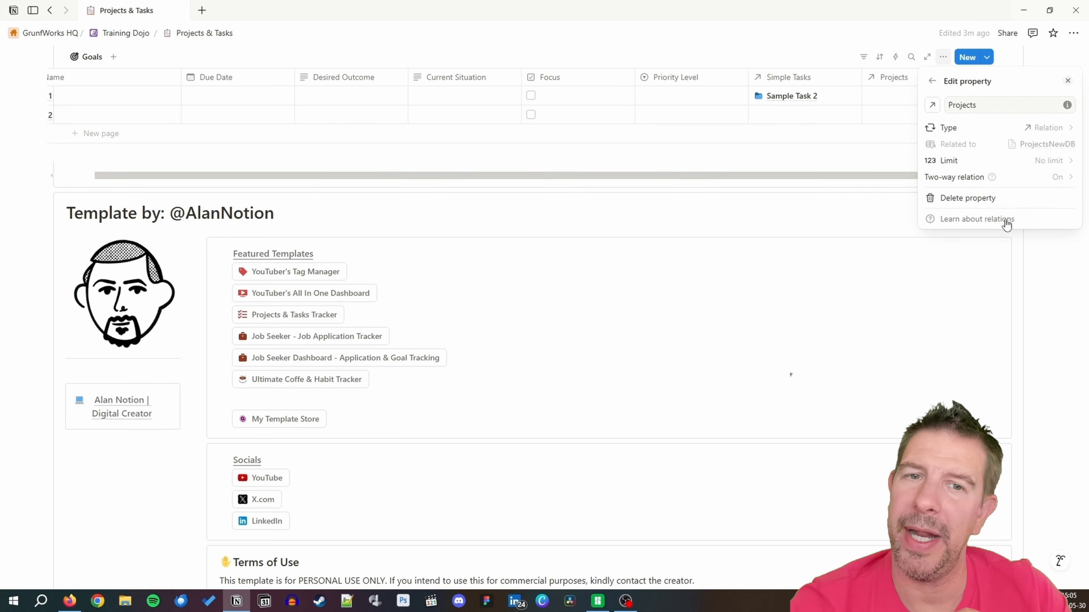
{"action": "left_click", "coordinate": [823, 325]}
Link Goal 1 to Sample Project 1 in the Projects property of the goals table.
{"action": "left_click", "coordinate": [912, 100]}
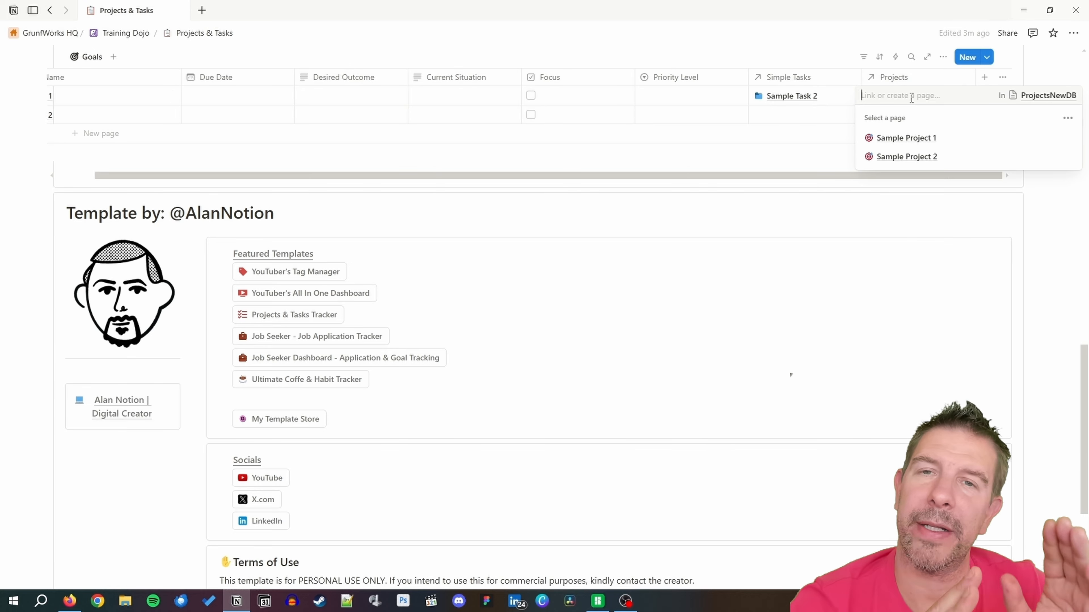
{"action": "left_click", "coordinate": [934, 138]}
{"action": "left_click", "coordinate": [722, 388]}
{"action": "scroll", "coordinate": [664, 340], "scroll_direction": "up", "scroll_amount": 1}
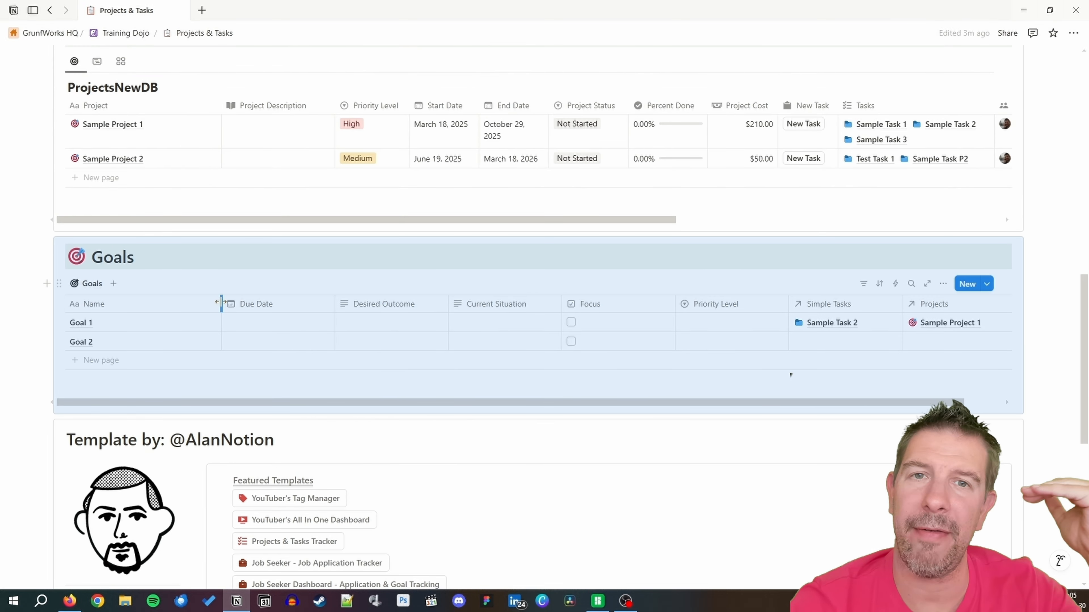
Narrow the Name and Focus columns of the goals table and move Priority Level and Focus directly after Due Date.
{"action": "left_click_drag", "start_coordinate": [221, 304], "coordinate": [153, 301]}
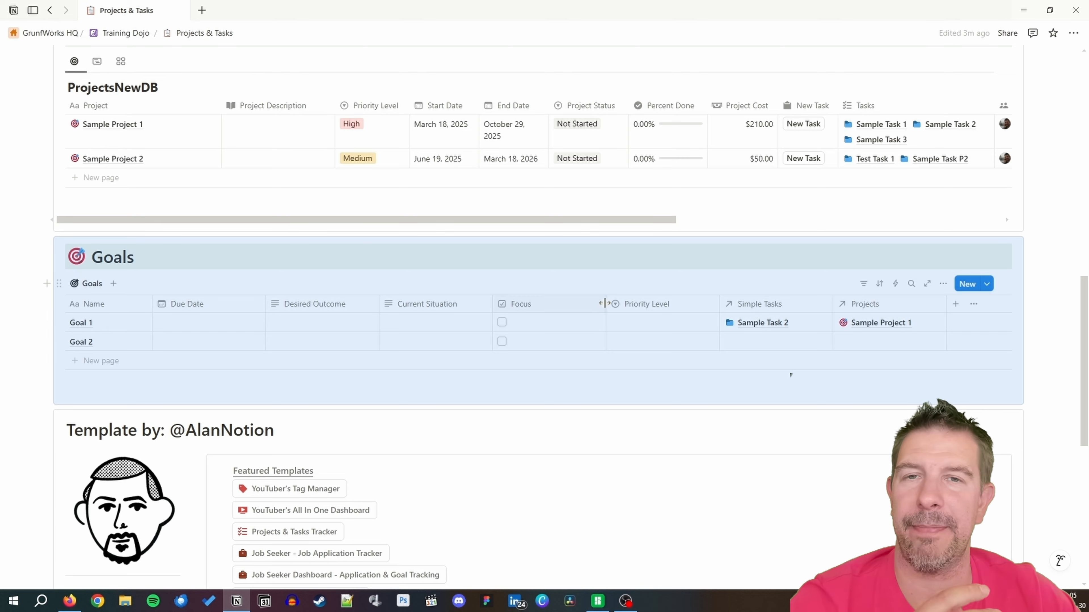
{"action": "left_click_drag", "start_coordinate": [536, 311], "coordinate": [388, 292]}
{"action": "left_click_drag", "start_coordinate": [630, 306], "coordinate": [403, 305]}
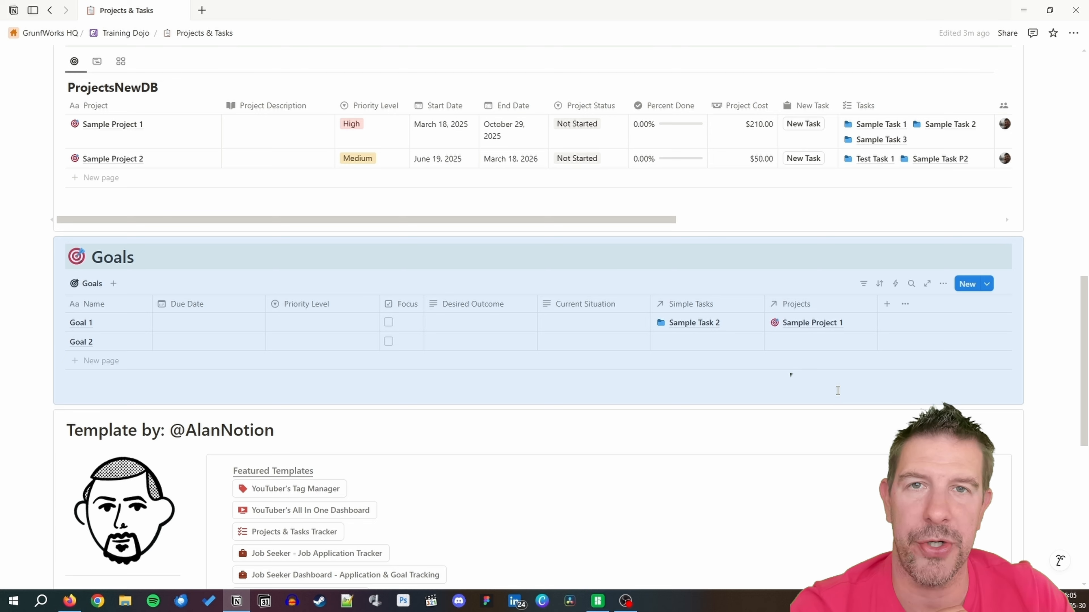
Add a "Progress" property to the goals table and set its type to Number.
{"action": "left_click", "coordinate": [888, 304]}
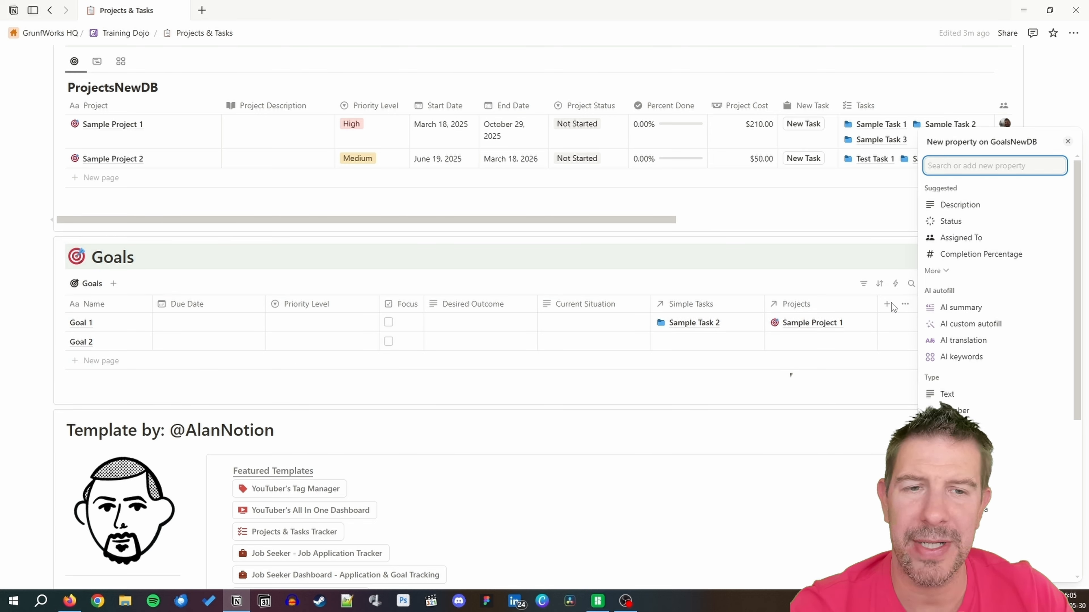
{"action": "type", "text": "Progress"}
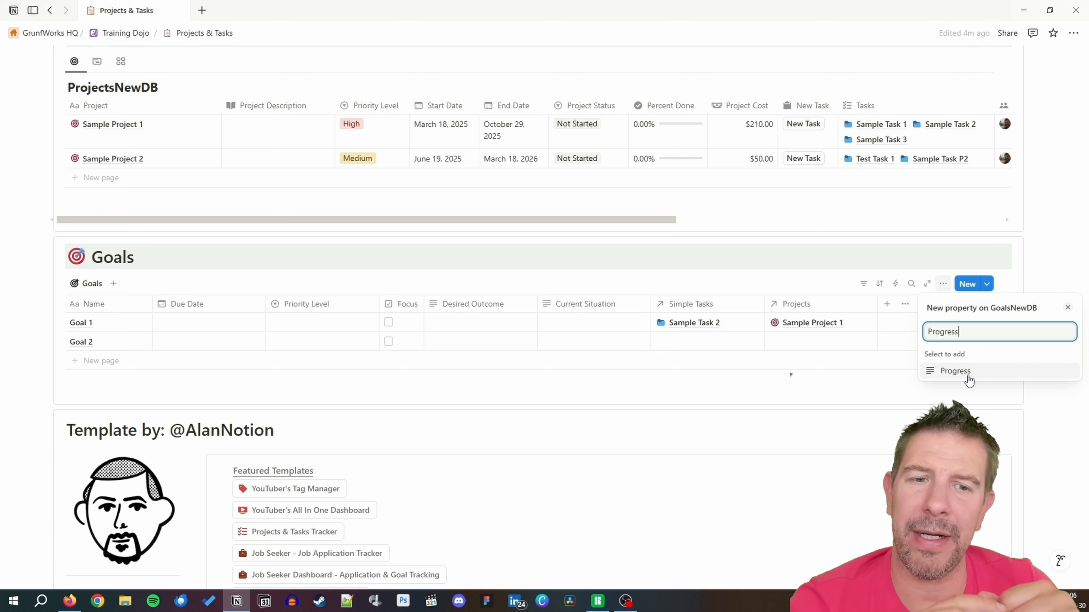
{"action": "left_click", "coordinate": [960, 372]}
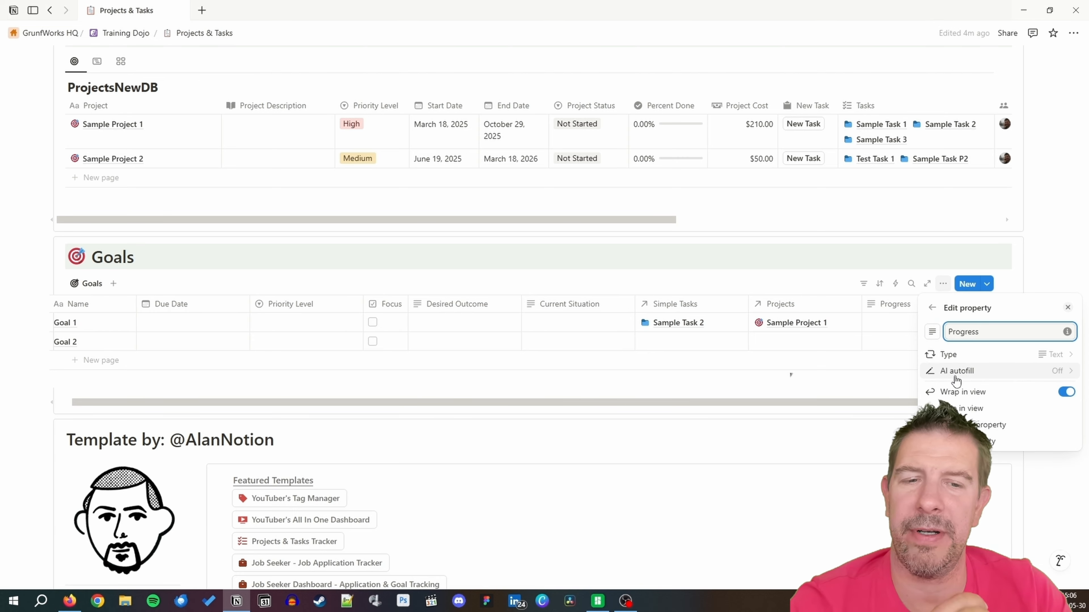
{"action": "left_click", "coordinate": [973, 360]}
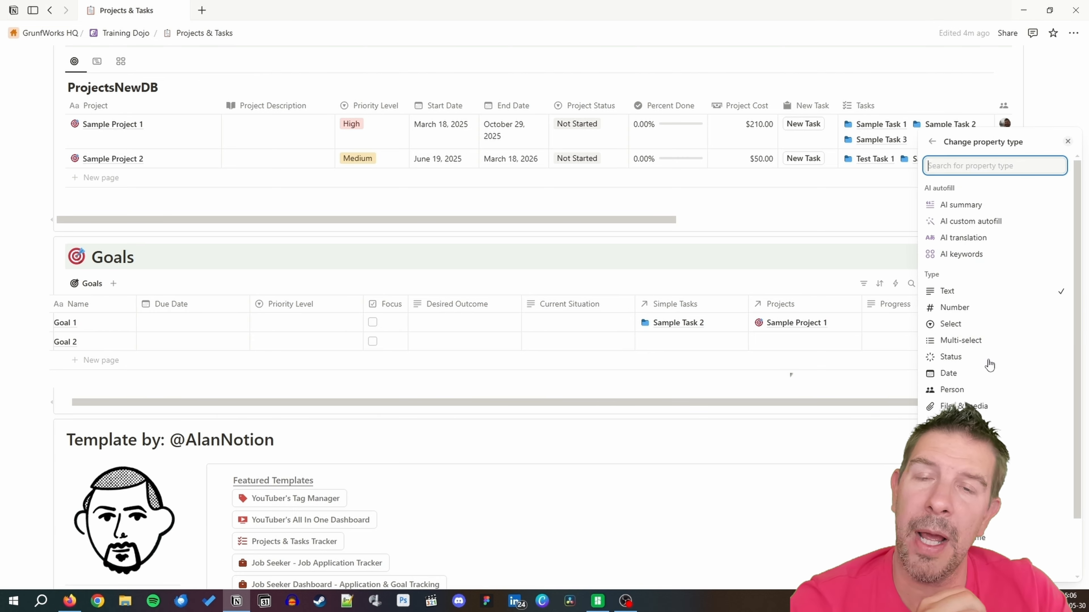
{"action": "left_click", "coordinate": [954, 307]}
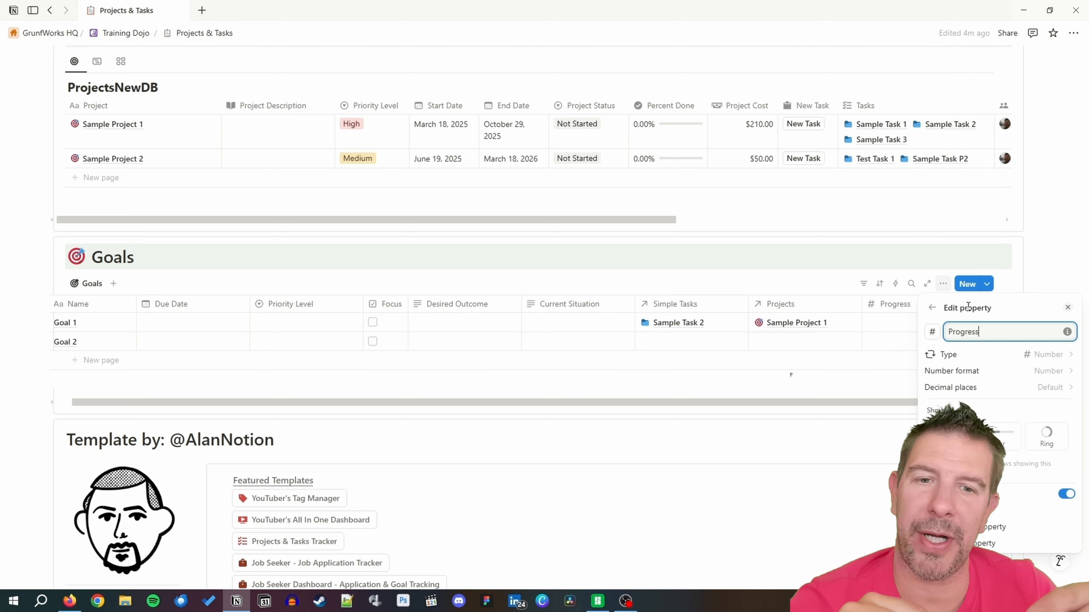
{"action": "left_click", "coordinate": [858, 379]}
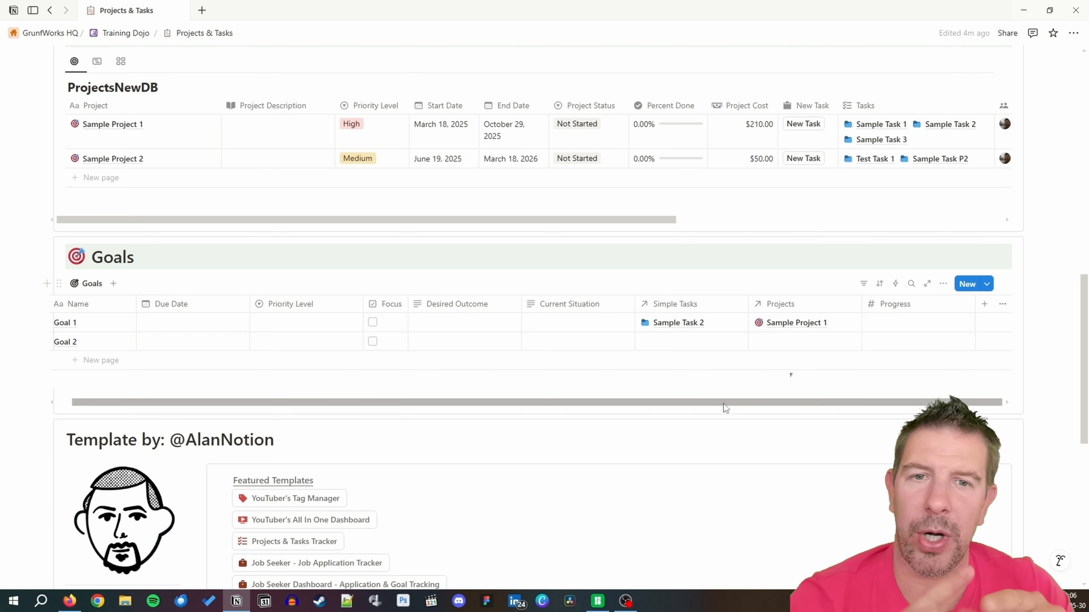
Set Goal 1's Due Date to June 4, 2025.
{"action": "left_click_drag", "start_coordinate": [723, 405], "coordinate": [519, 402]}
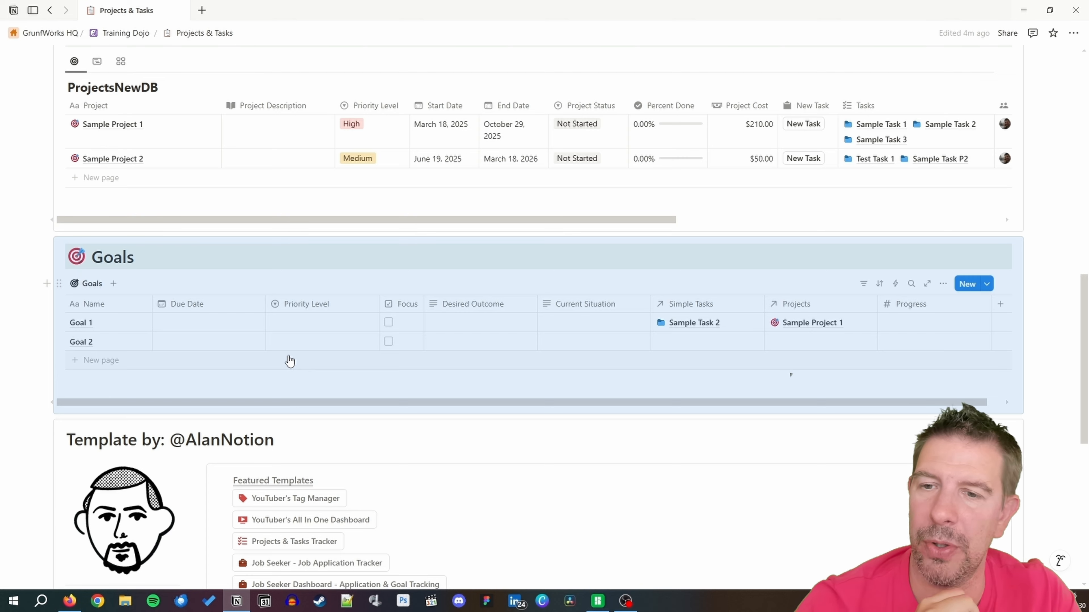
{"action": "left_click", "coordinate": [181, 327]}
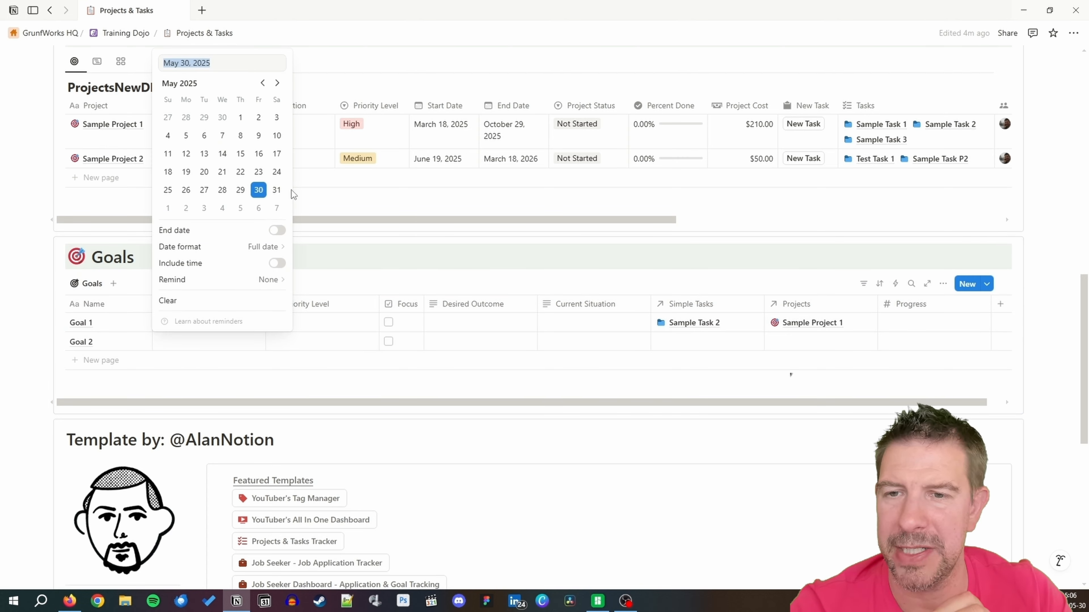
{"action": "left_click", "coordinate": [221, 209]}
{"action": "left_click", "coordinate": [326, 334]}
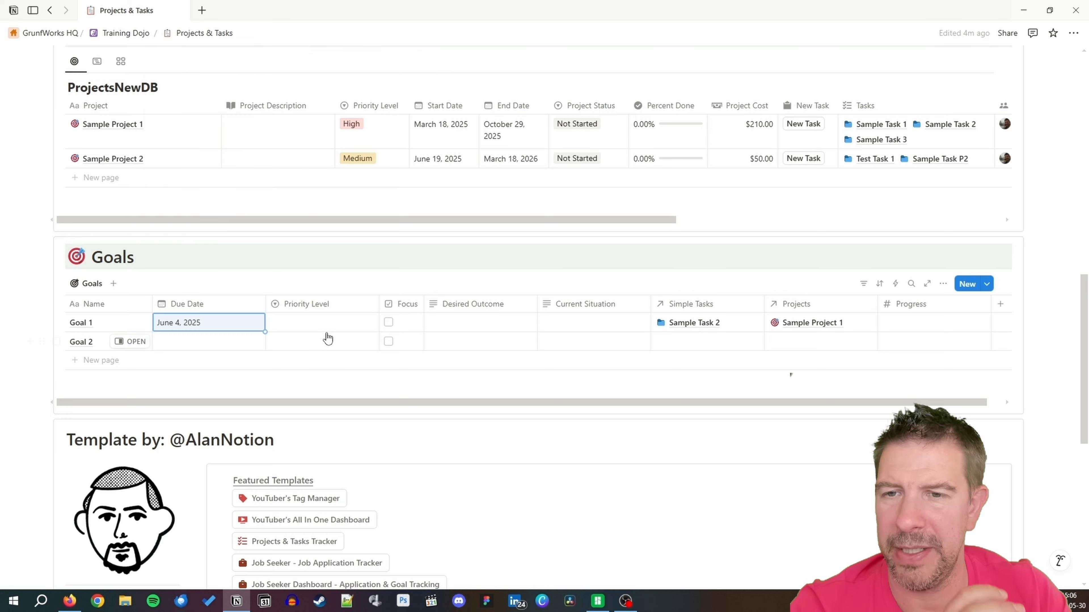
Create Low, Medium and High options for the goals' Priority Level, giving Goal 1 Low in green and Goal 2 High.
{"action": "left_click", "coordinate": [327, 333]}
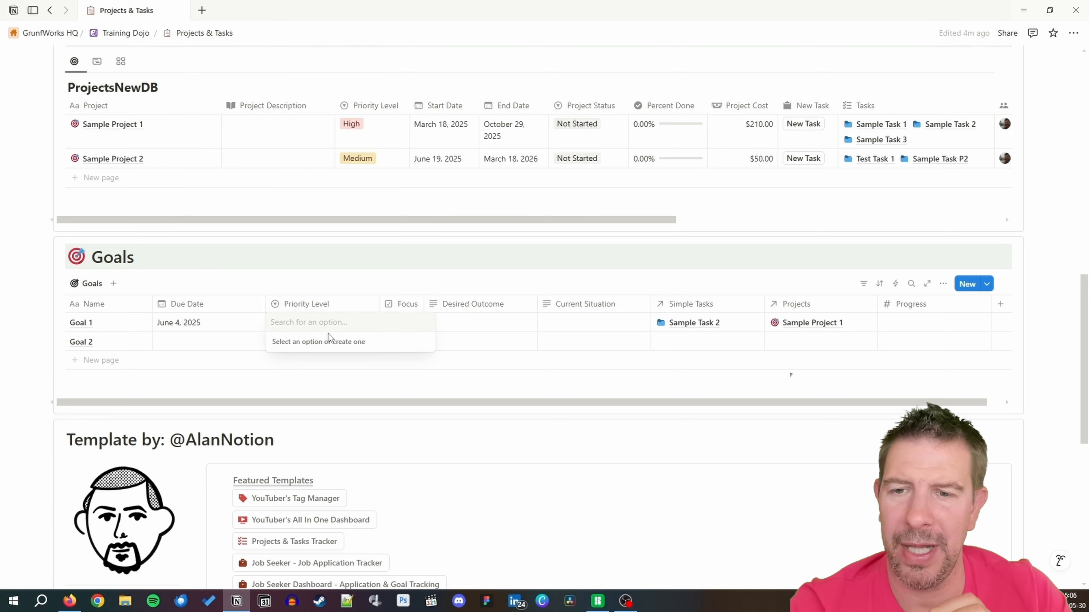
{"action": "type", "text": "Low"}
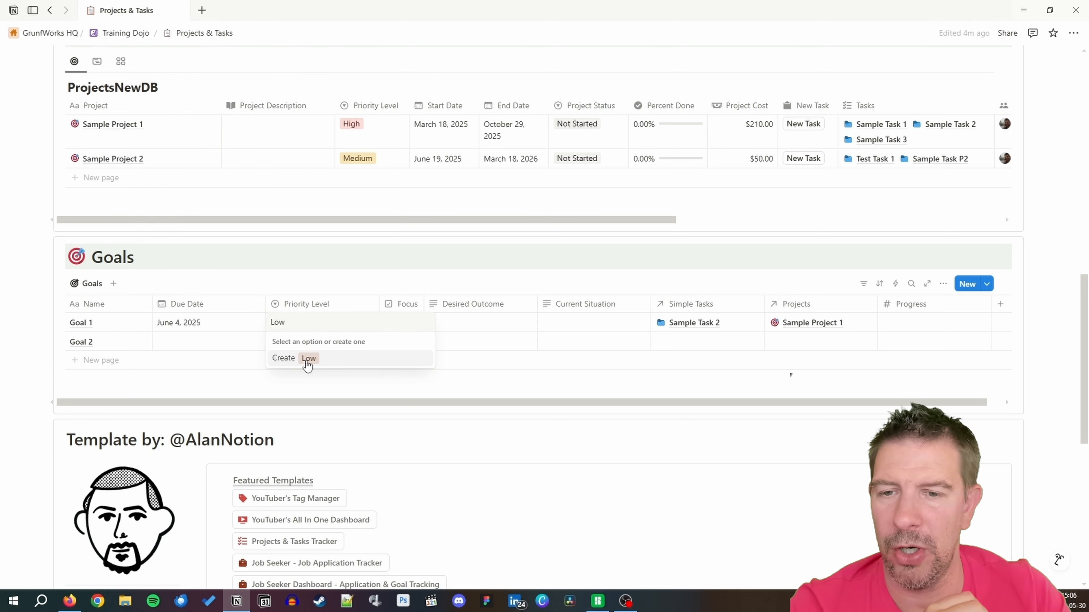
{"action": "left_click", "coordinate": [307, 359]}
{"action": "left_click", "coordinate": [308, 349]}
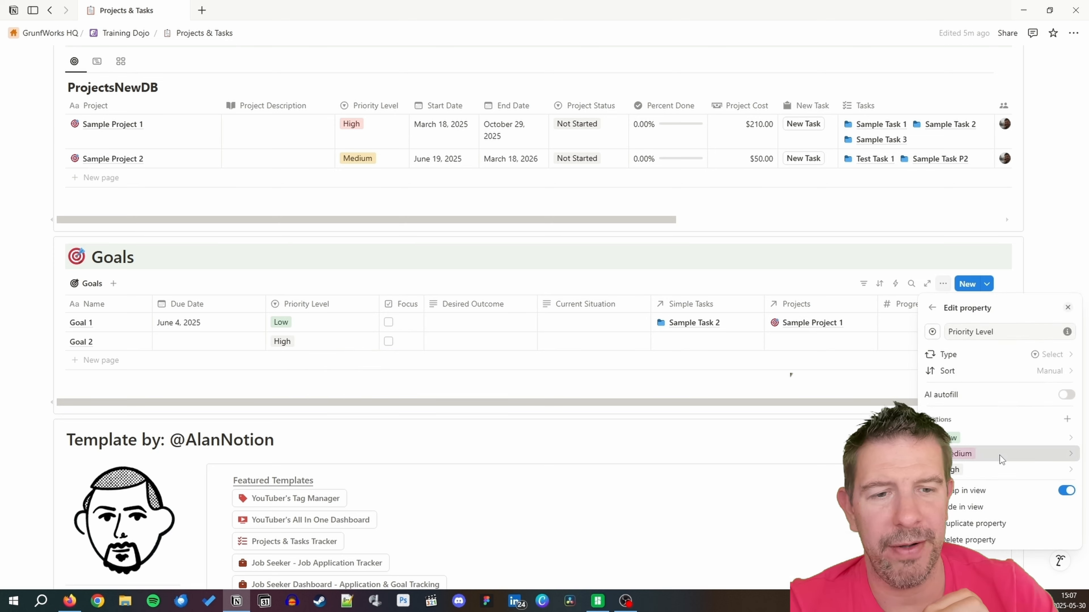
Color the Medium option of the goals' Priority Level yellow and the High option red.
{"action": "left_click", "coordinate": [960, 453]}
{"action": "left_click", "coordinate": [984, 470]}
{"action": "left_click", "coordinate": [984, 470]}
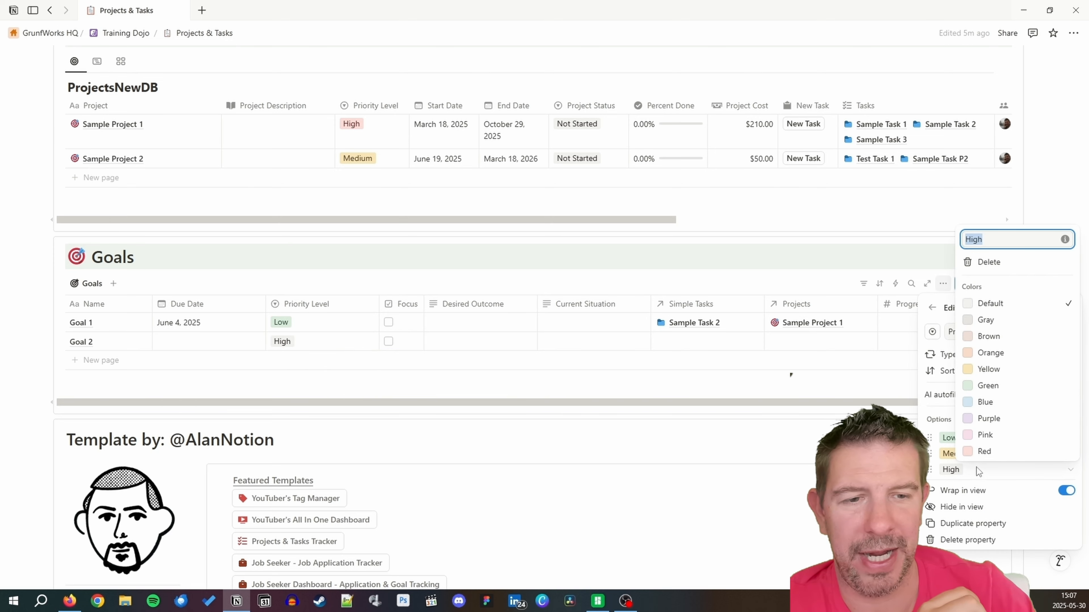
{"action": "left_click", "coordinate": [996, 452]}
{"action": "key", "text": "Escape"}
{"action": "key", "text": "Escape"}
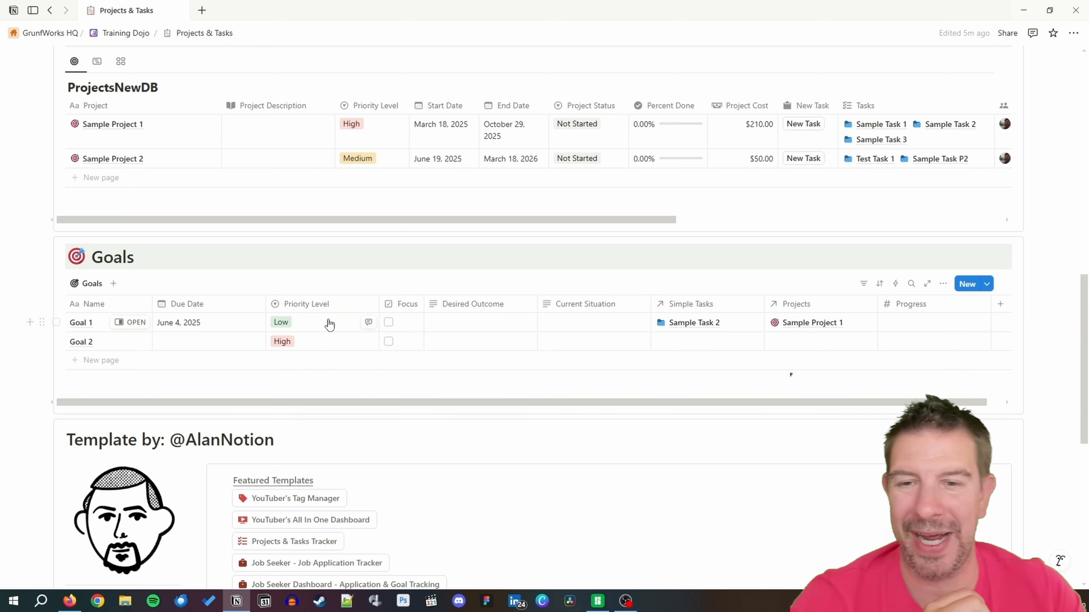
Set the Priority Level of Goal 1 to High and of Goal 2 to Low.
{"action": "left_click", "coordinate": [328, 323]}
{"action": "left_click", "coordinate": [326, 388]}
{"action": "left_click", "coordinate": [313, 342]}
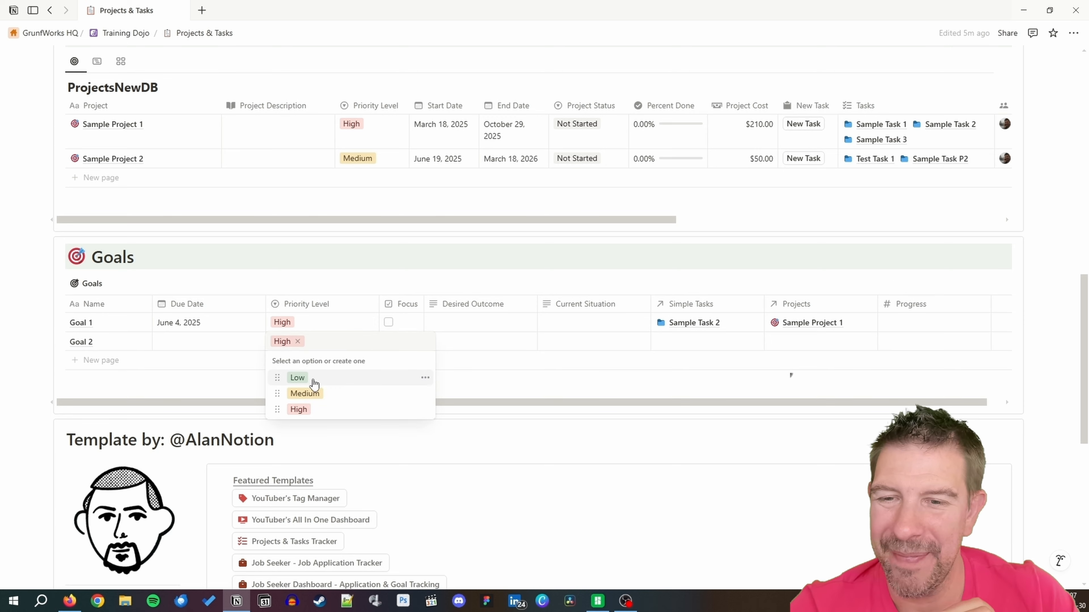
{"action": "left_click", "coordinate": [303, 377]}
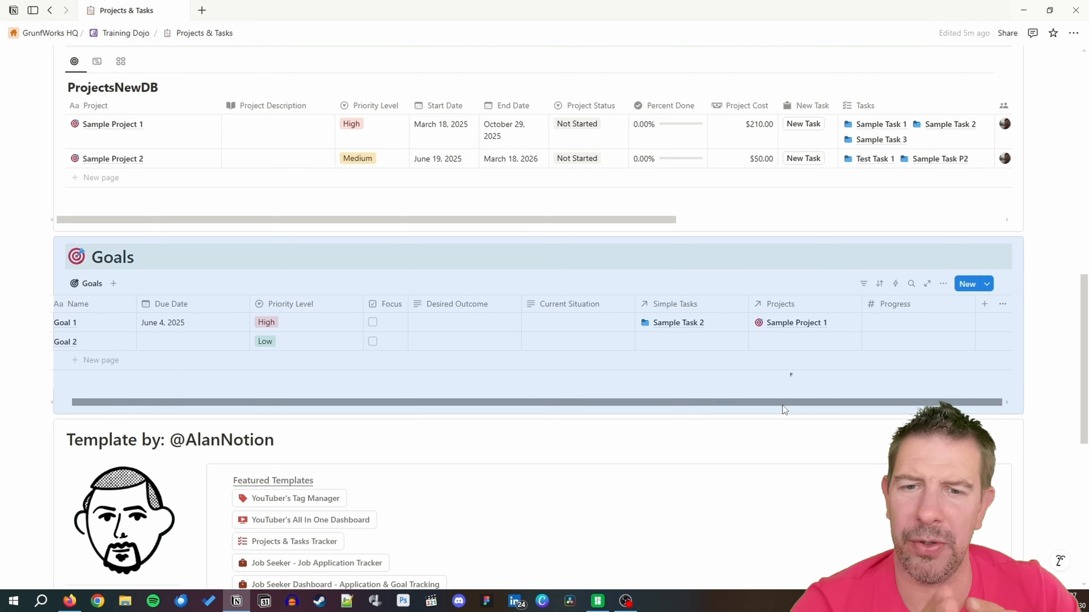
{"action": "key", "text": "Escape"}
Rename the Goal property in ProjectsNewDB to "Related Goal" and give it the target icon.
{"action": "scroll", "coordinate": [383, 342], "scroll_direction": "up", "scroll_amount": 10}
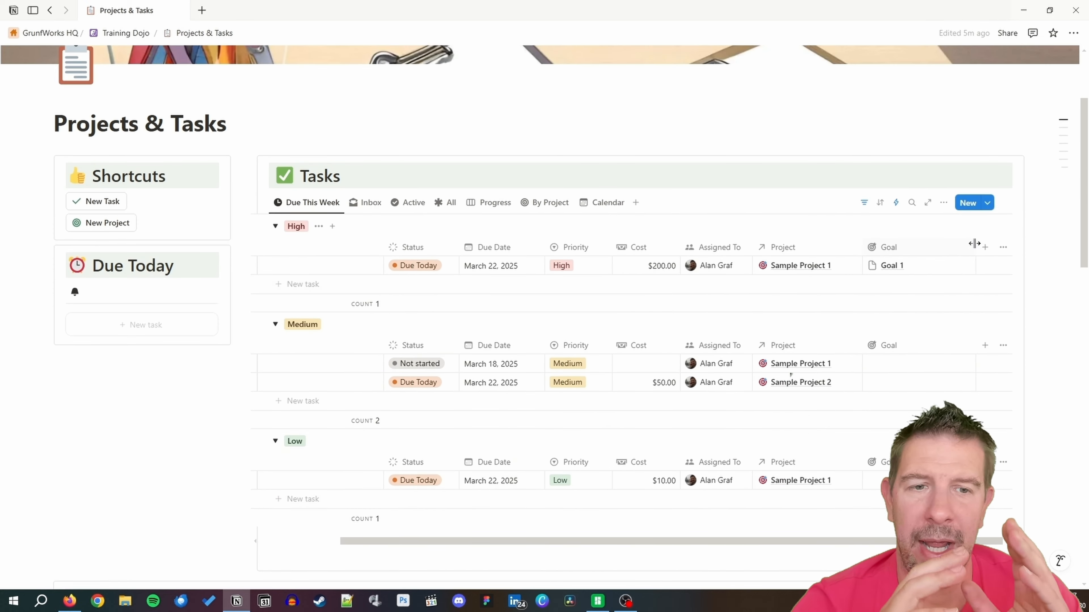
{"action": "scroll", "coordinate": [973, 249], "scroll_direction": "left", "scroll_amount": 2}
{"action": "scroll", "coordinate": [840, 362], "scroll_direction": "down", "scroll_amount": 8}
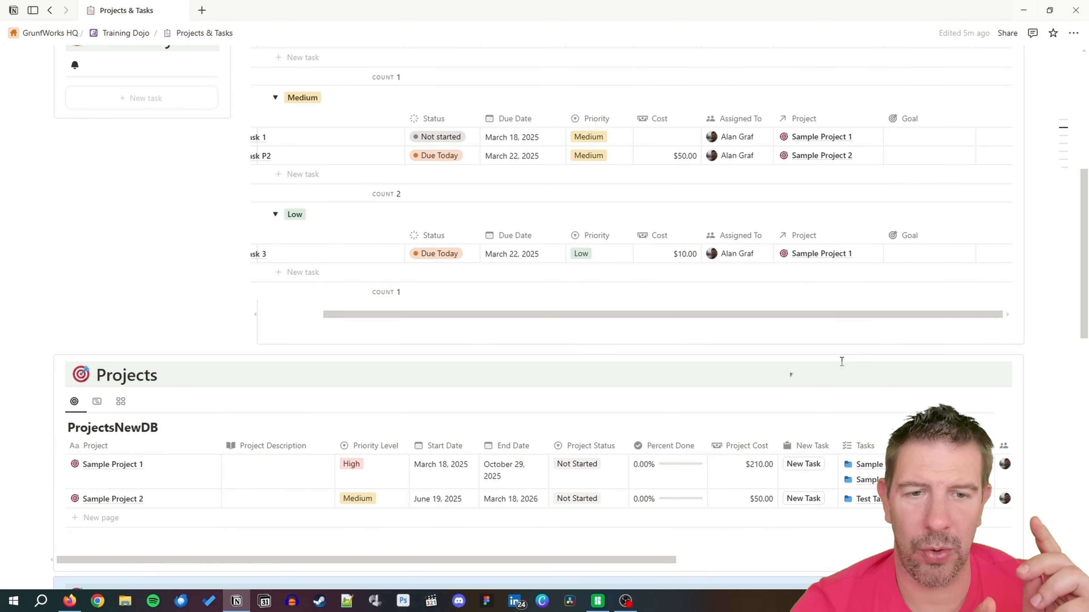
{"action": "left_click_drag", "start_coordinate": [890, 331], "coordinate": [688, 337]}
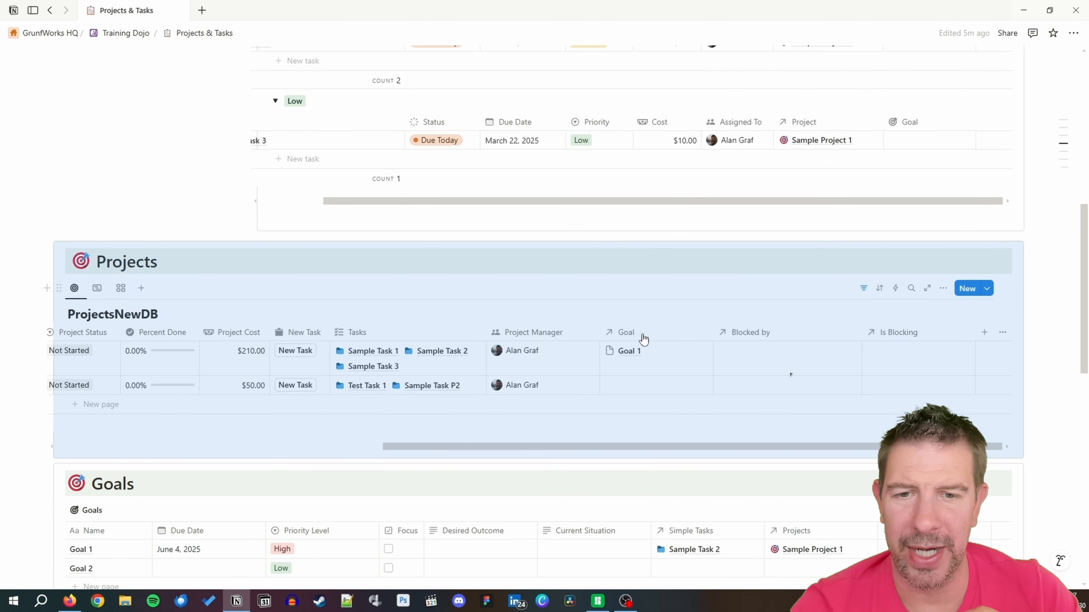
{"action": "left_click", "coordinate": [623, 333]}
{"action": "left_click", "coordinate": [629, 357]}
{"action": "type", "text": "Related Goal"}
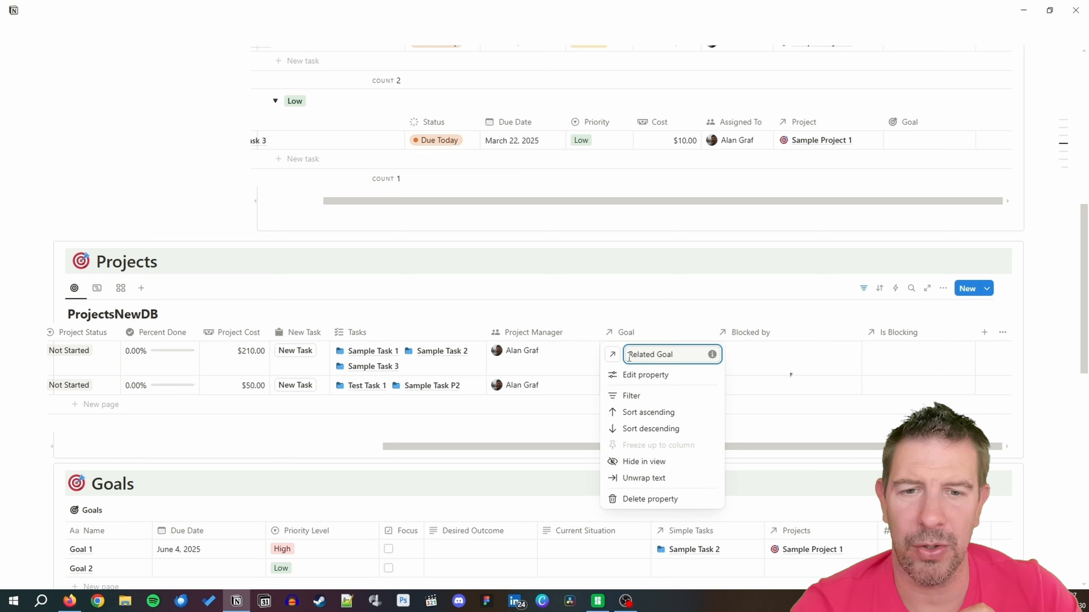
{"action": "left_click", "coordinate": [612, 354]}
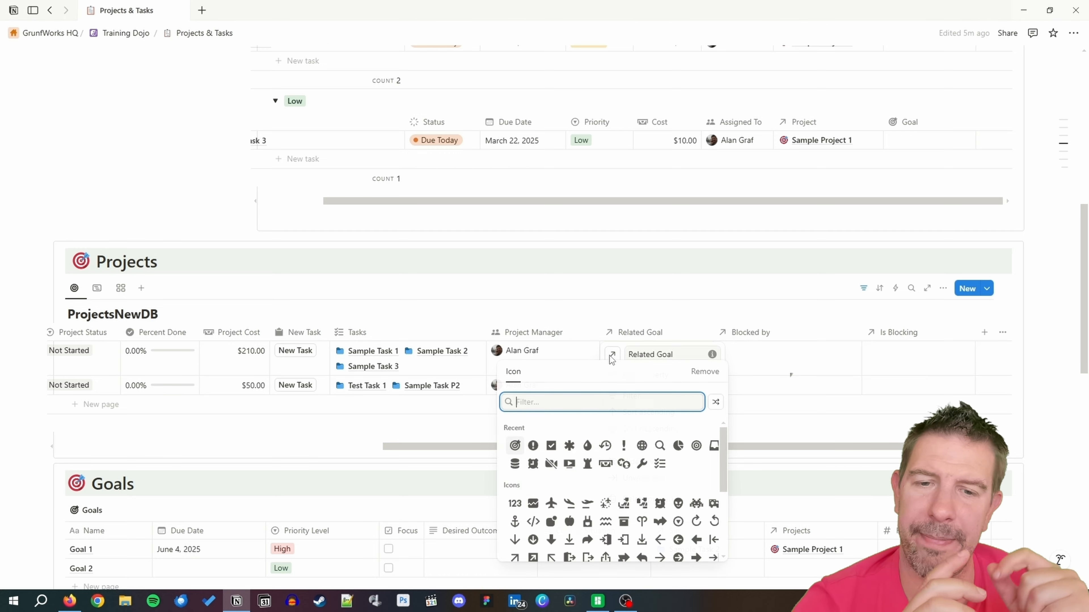
{"action": "left_click", "coordinate": [515, 446]}
{"action": "left_click", "coordinate": [561, 300]}
Rename the Goal property in the Tasks table to "Related Goal".
{"action": "scroll", "coordinate": [575, 332], "scroll_direction": "up", "scroll_amount": 8}
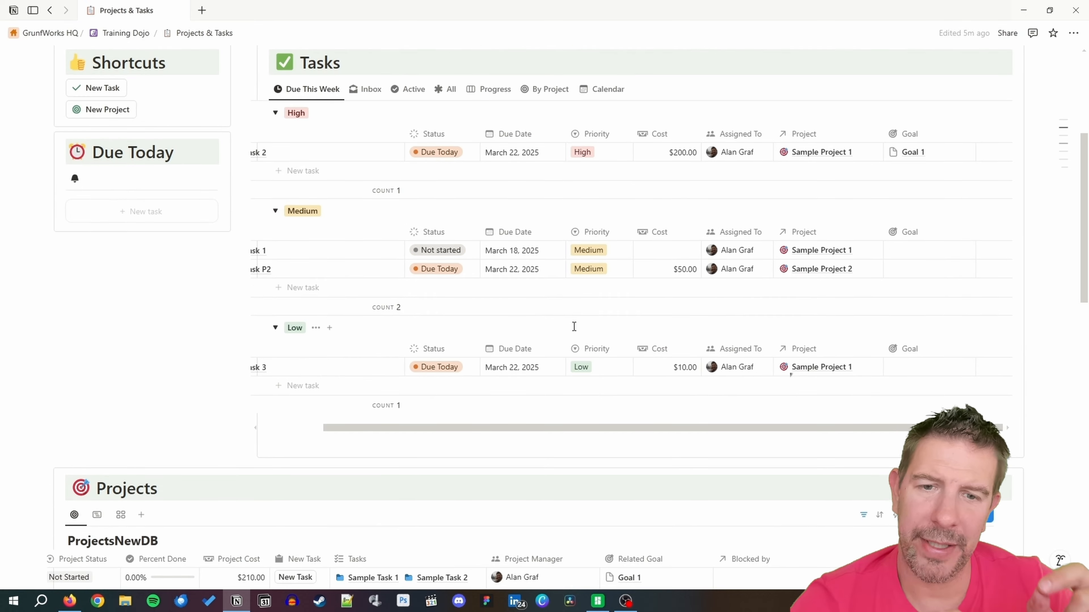
{"action": "left_click", "coordinate": [908, 248]}
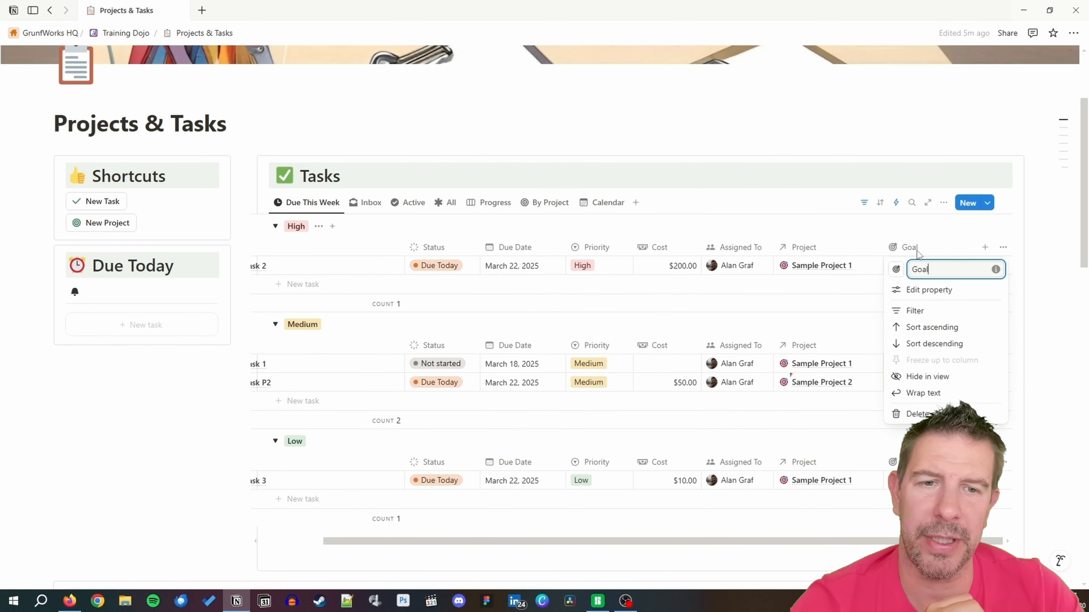
{"action": "left_click", "coordinate": [715, 105]}
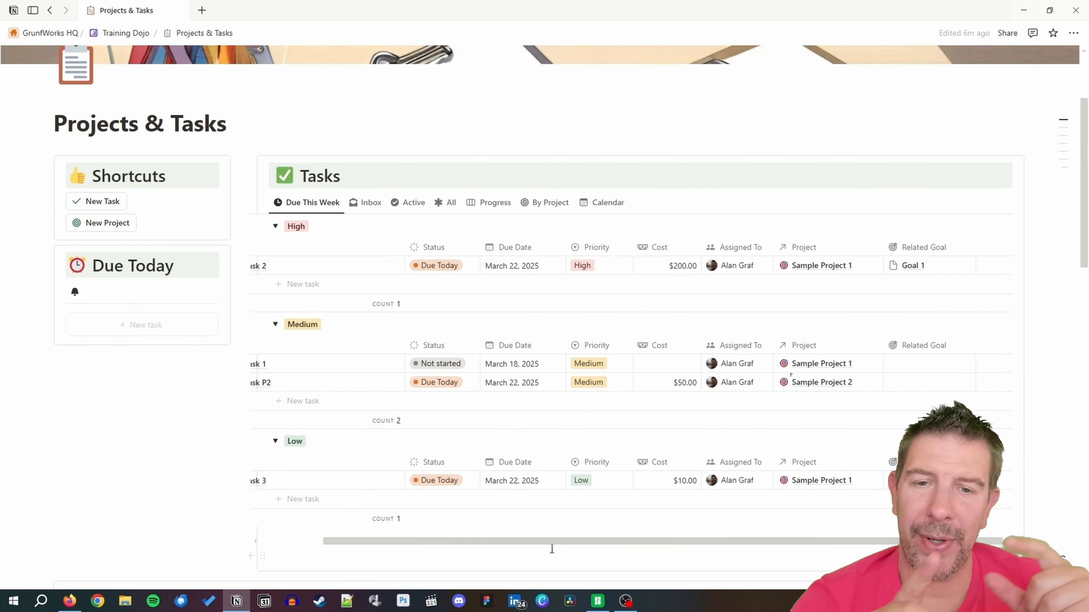
Show the goals table's Progress property as a bar and rename it to "Goal Done".
{"action": "left_click_drag", "start_coordinate": [555, 543], "coordinate": [472, 544]}
{"action": "scroll", "coordinate": [469, 499], "scroll_direction": "down", "scroll_amount": 8}
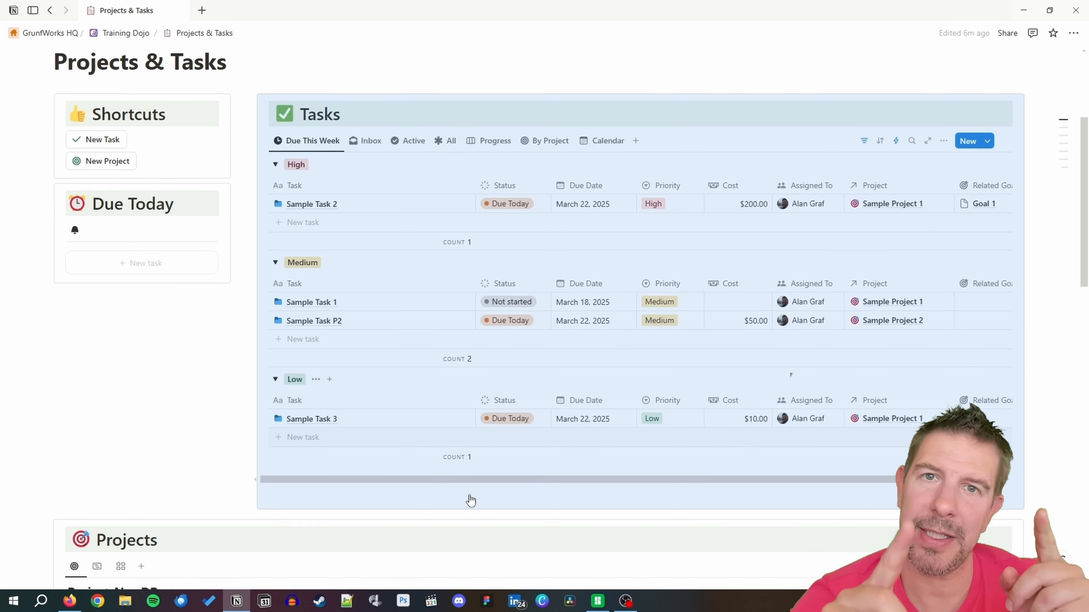
{"action": "left_click_drag", "start_coordinate": [516, 448], "coordinate": [173, 448]}
{"action": "scroll", "coordinate": [174, 449], "scroll_direction": "down", "scroll_amount": 5}
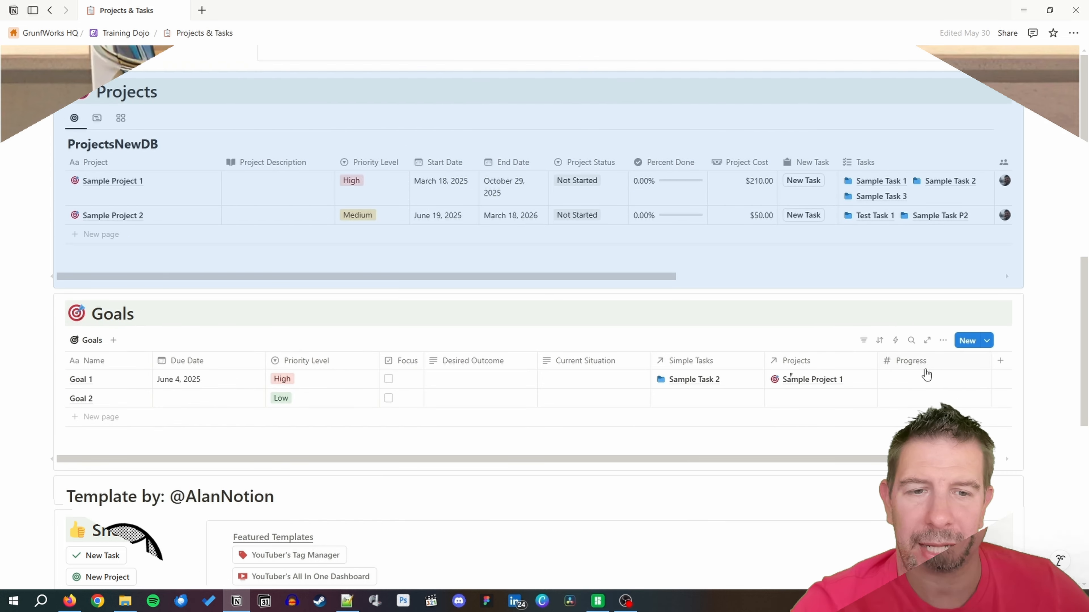
{"action": "left_click", "coordinate": [917, 362]}
{"action": "left_click", "coordinate": [922, 401]}
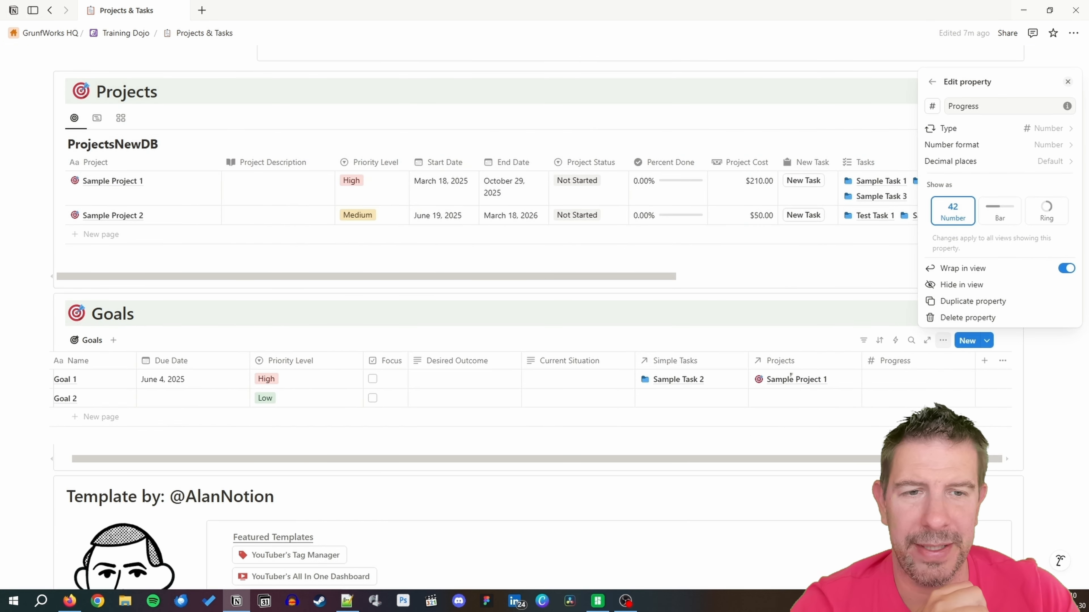
{"action": "left_click", "coordinate": [999, 210]}
{"action": "left_click_drag", "start_coordinate": [990, 66], "coordinate": [936, 67]}
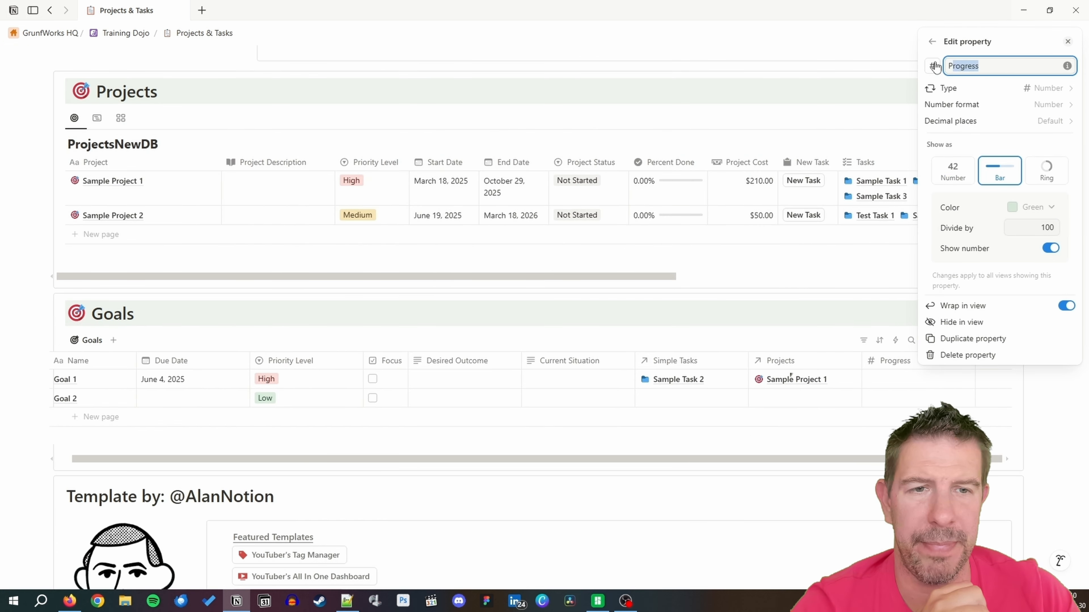
{"action": "type", "text": "Goal Done"}
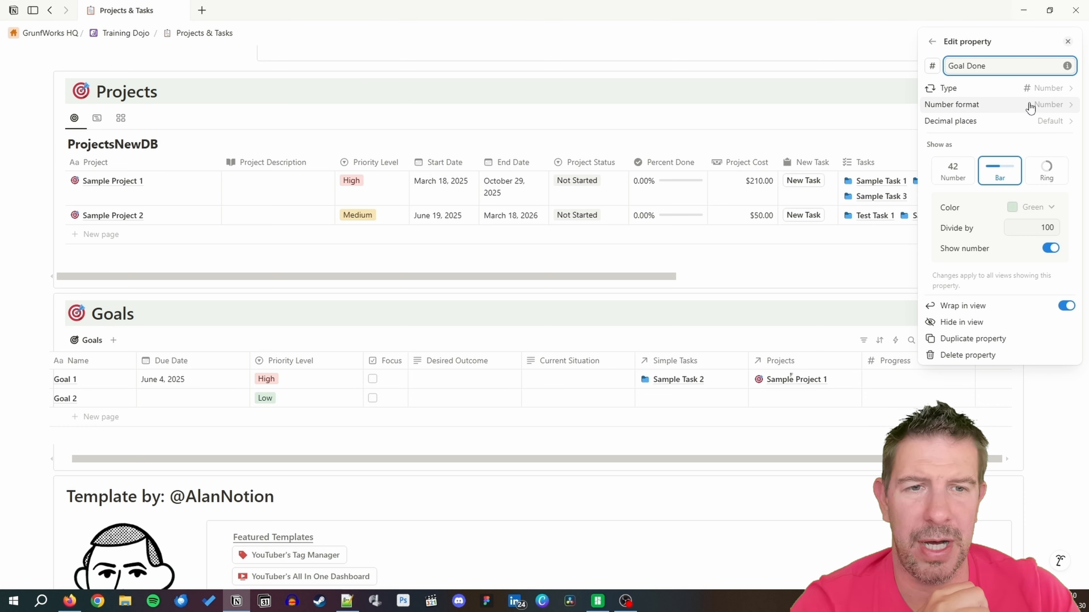
Change the Goal Done property's type to Formula and start its formula with an empty multi-line lets() block.
{"action": "left_click", "coordinate": [1025, 89]}
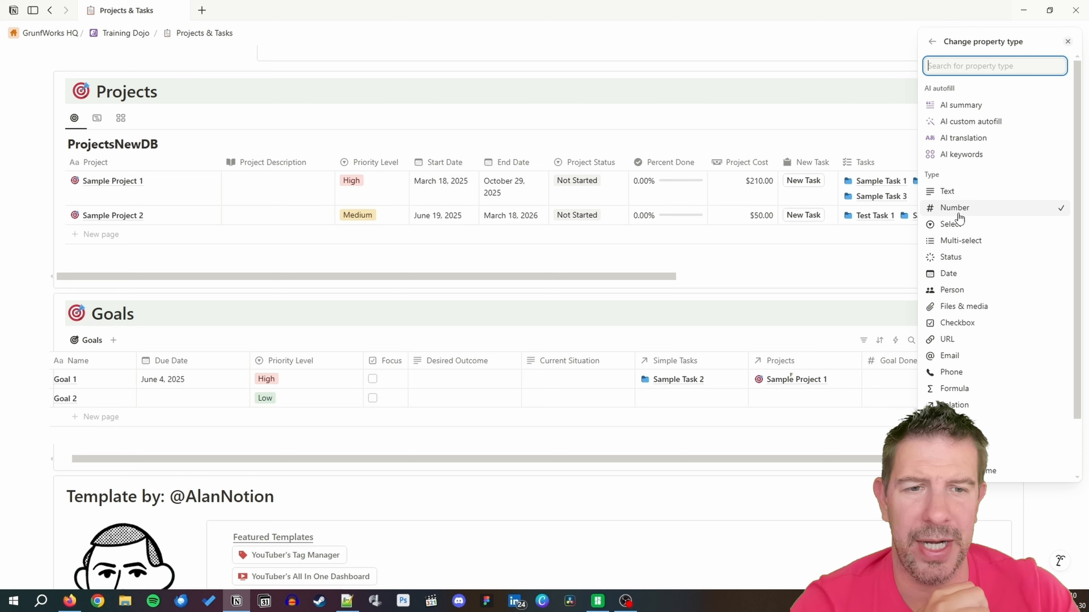
{"action": "left_click", "coordinate": [953, 388]}
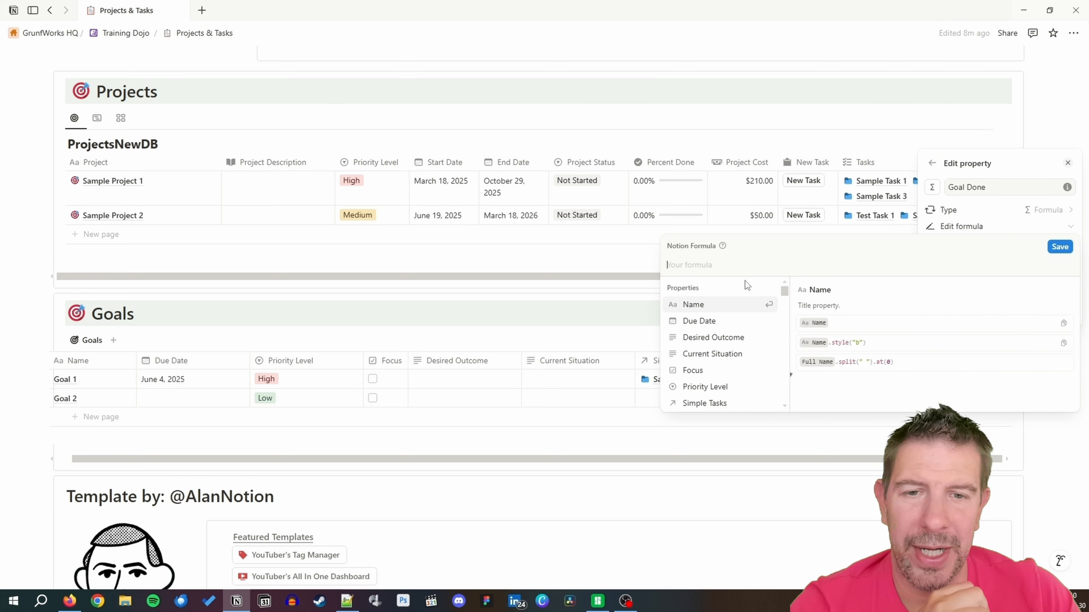
{"action": "type", "text": "lets(  "}
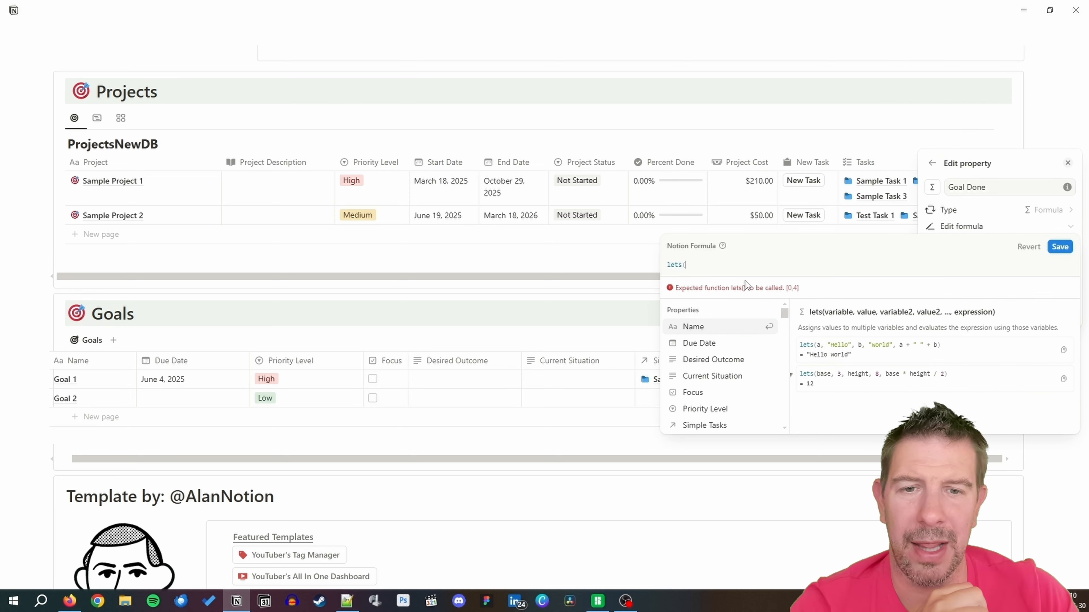
{"action": "type", "text": ")"}
{"action": "key", "text": "Left"}
{"action": "key", "text": "shift+Return"}
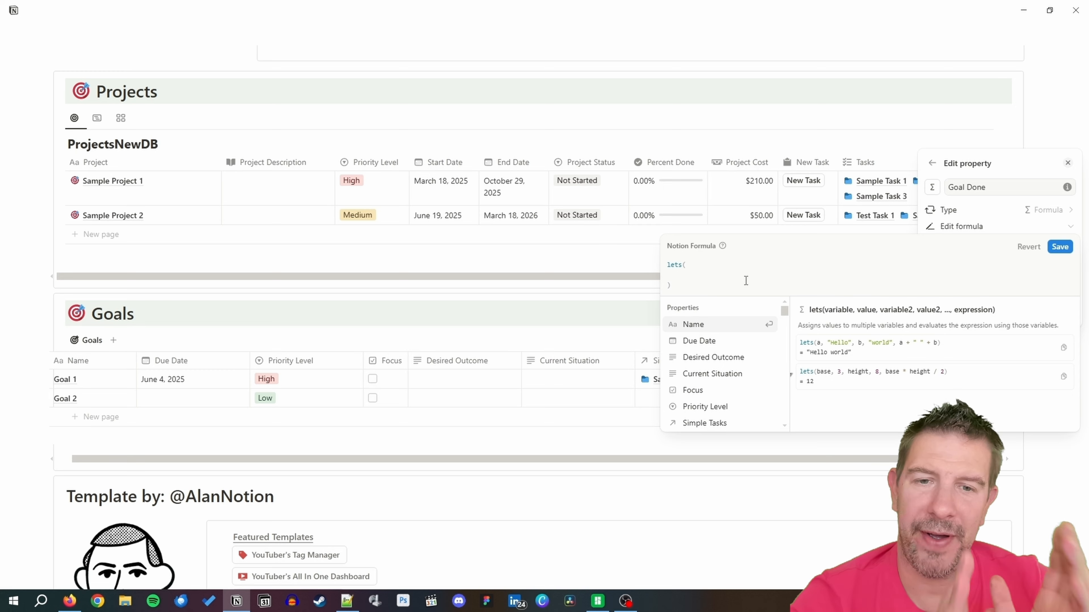
Declare the variable simple_tasks_done inside the lets() block, followed by a new line for its value.
{"action": "type", "text": "simple"}
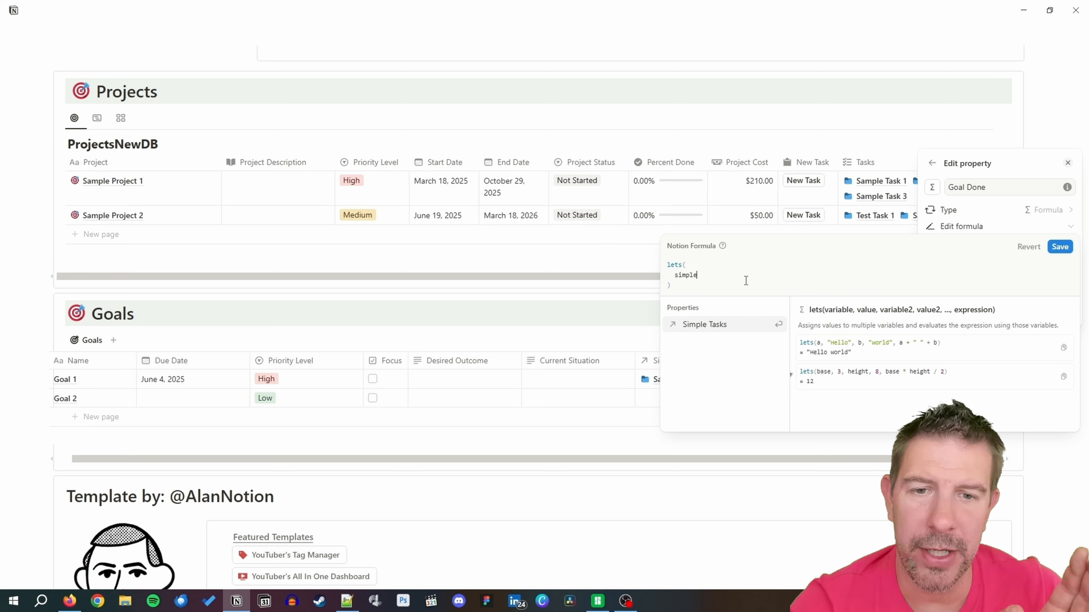
{"action": "type", "text": "_tasks_"}
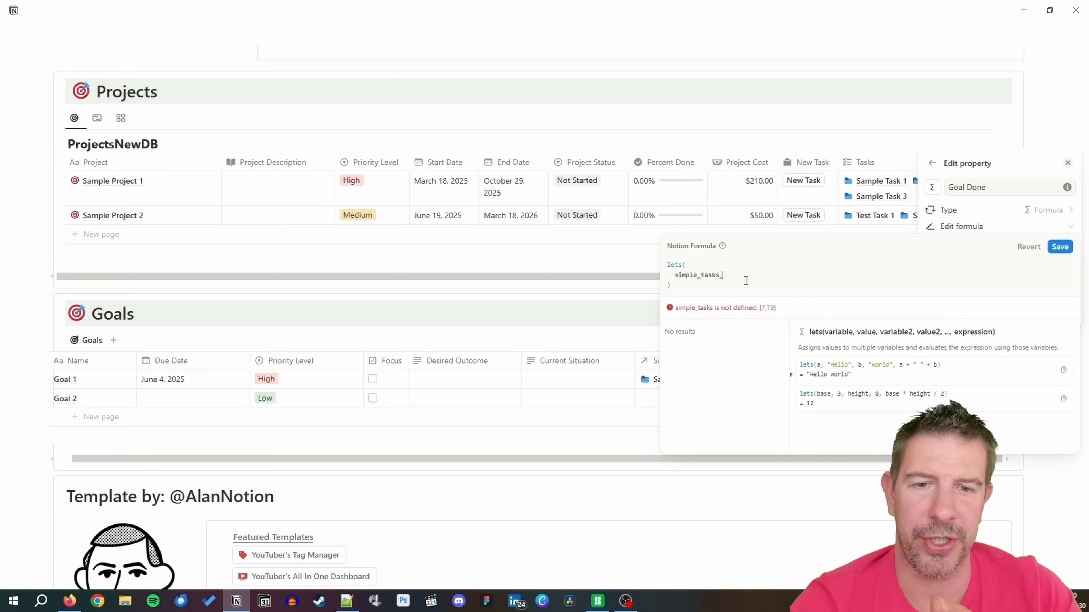
{"action": "type", "text": "done,"}
{"action": "key", "text": "shift+Return"}
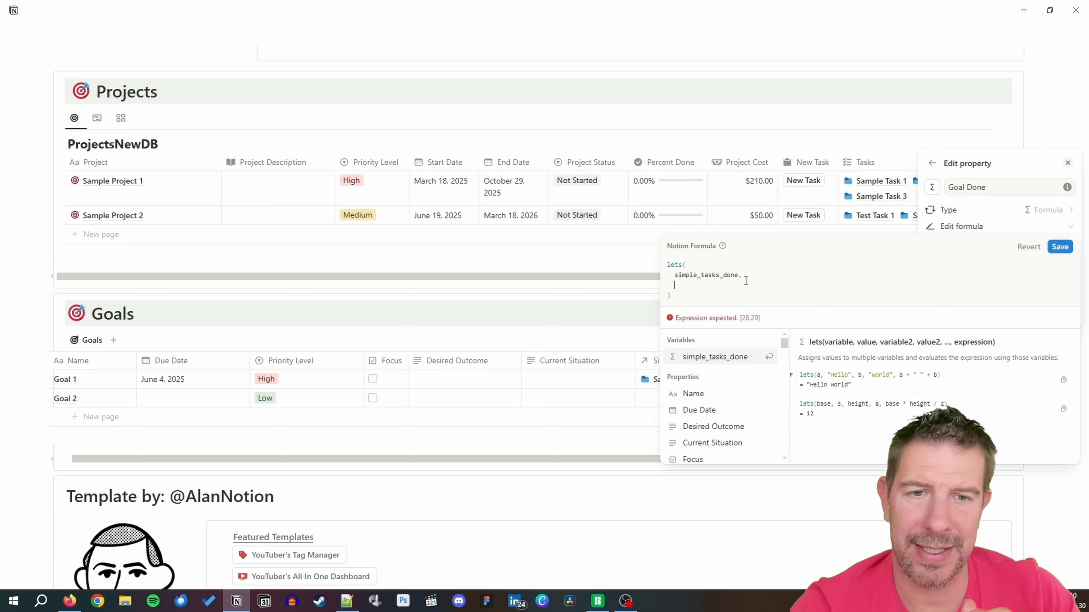
Define simple_tasks_done as the Simple Tasks relation filtered by current.Status.format()=="Done", with .length() applied to the filtered list.
{"action": "type", "text": "Sim"}
{"action": "key", "text": "Down"}
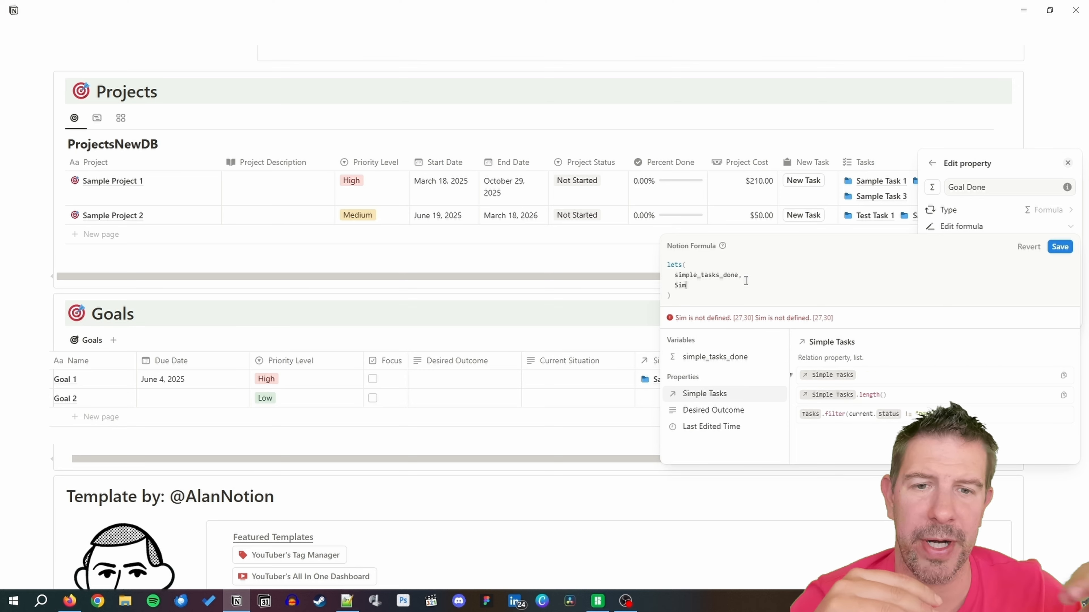
{"action": "key", "text": "Return"}
{"action": "type", "text": ".filt"}
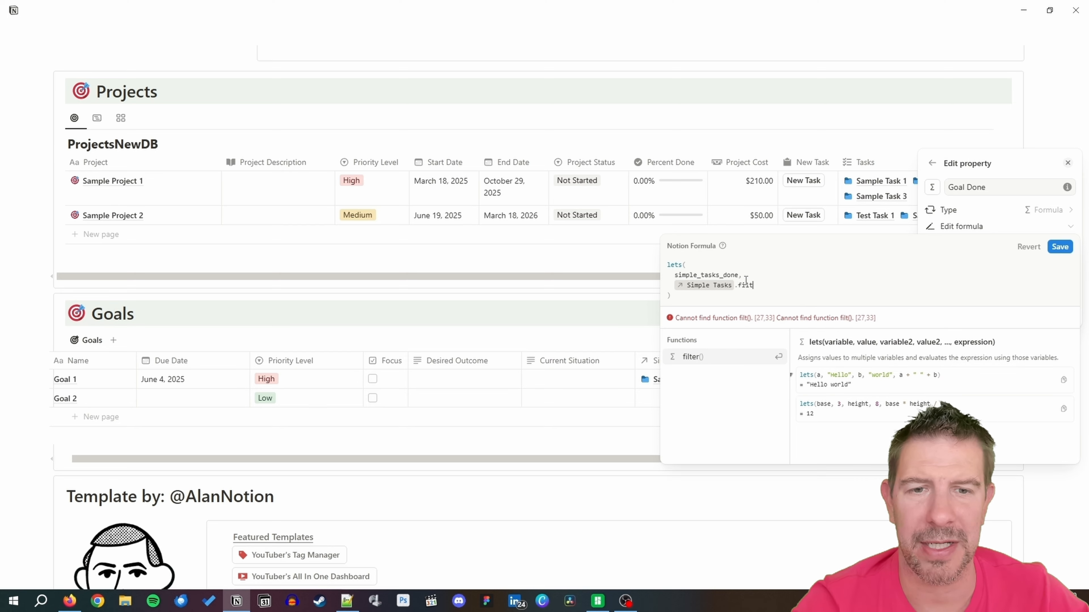
{"action": "key", "text": "Return"}
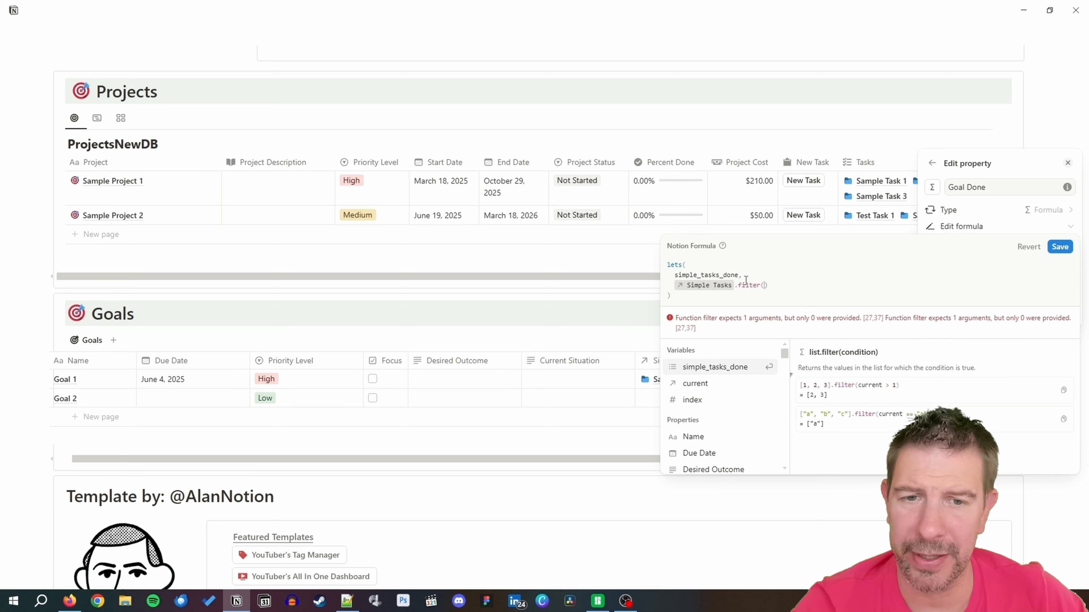
{"action": "type", "text": "curr"}
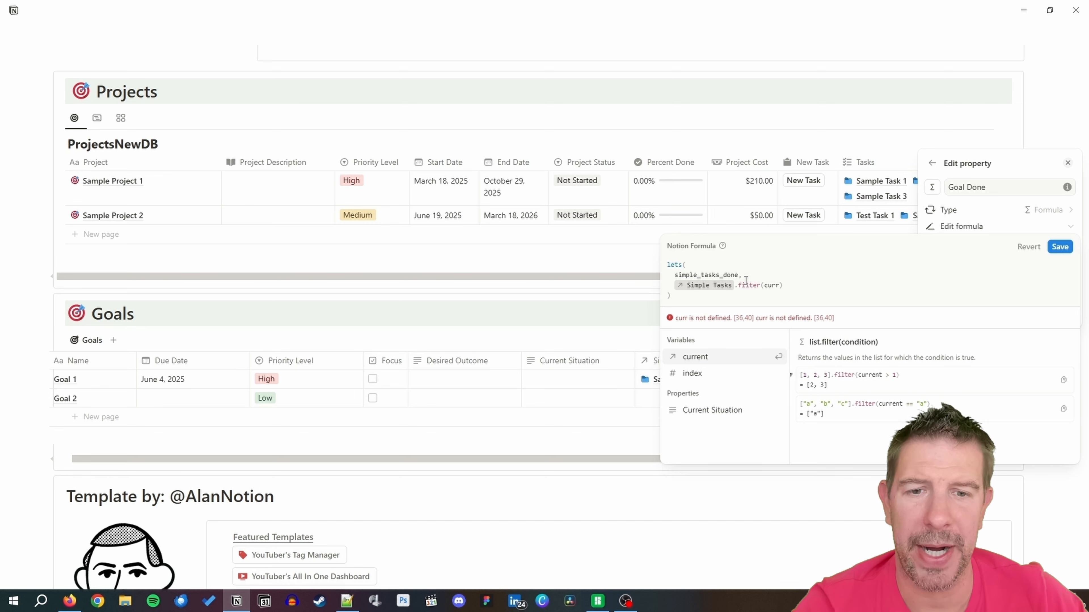
{"action": "type", "text": "ent.st"}
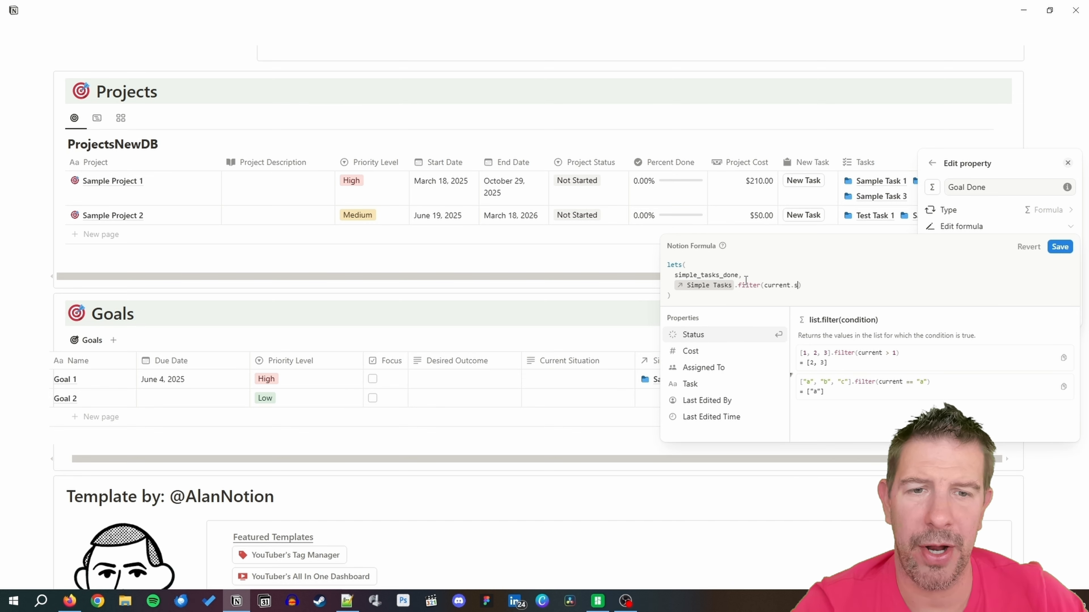
{"action": "key", "text": "Return"}
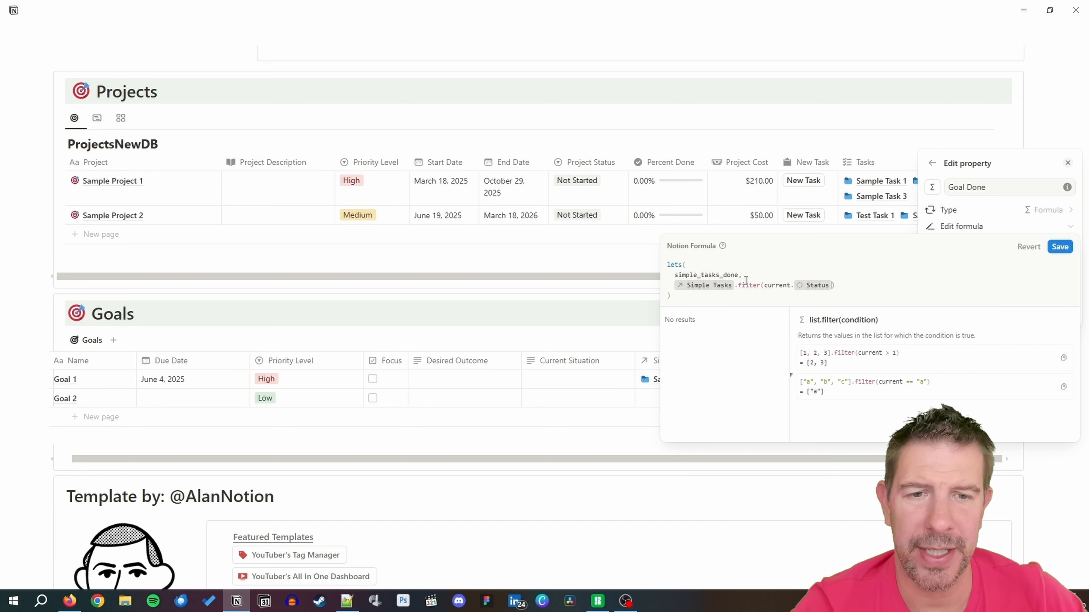
{"action": "type", "text": ".f"}
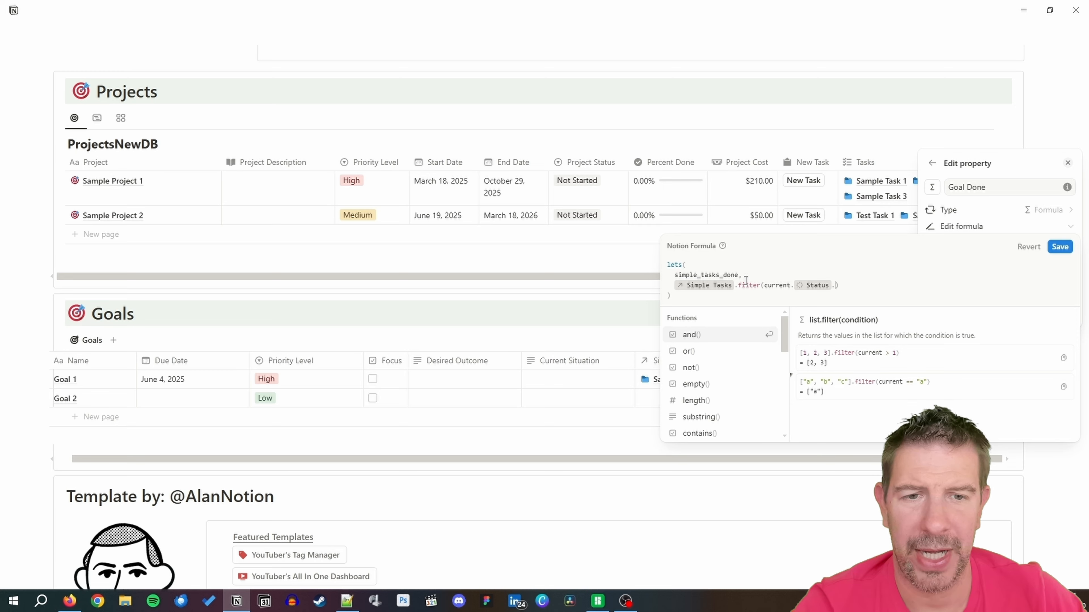
{"action": "key", "text": "Return"}
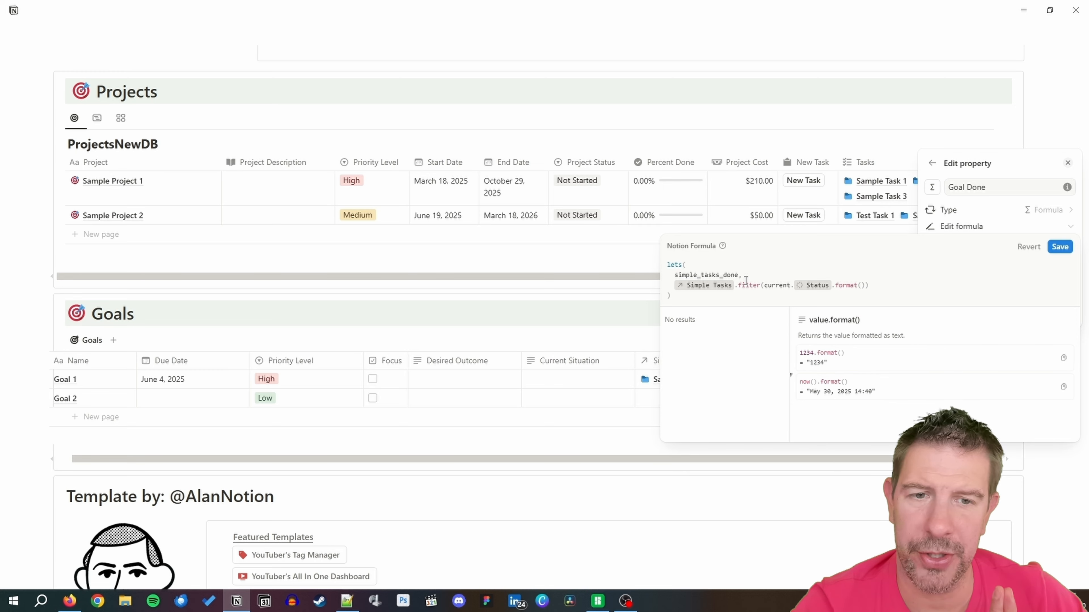
{"action": "type", "text": "==\"\""}
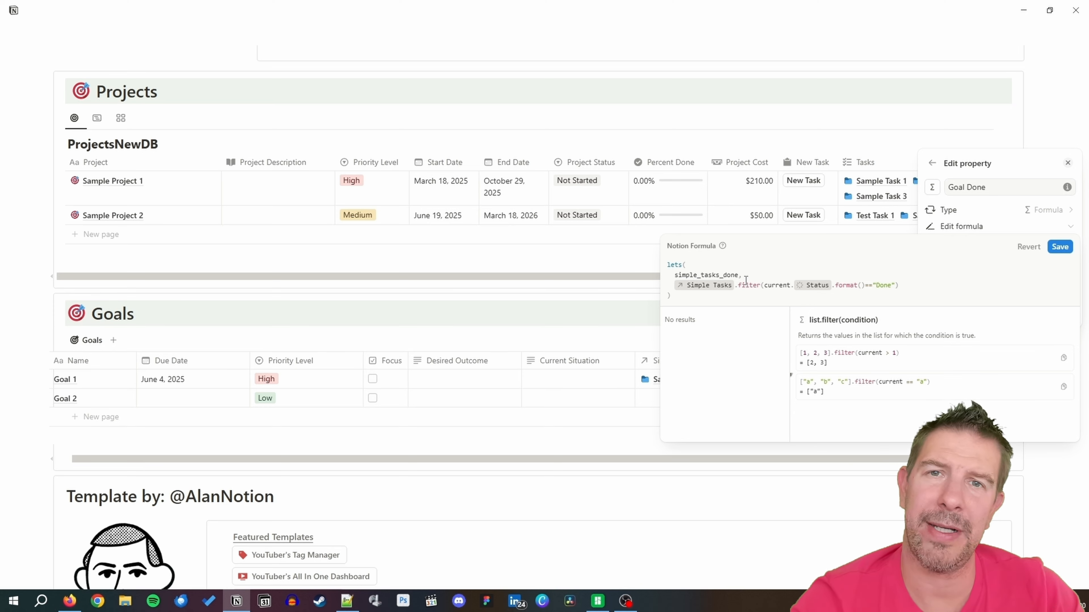
{"action": "type", "text": ".len"}
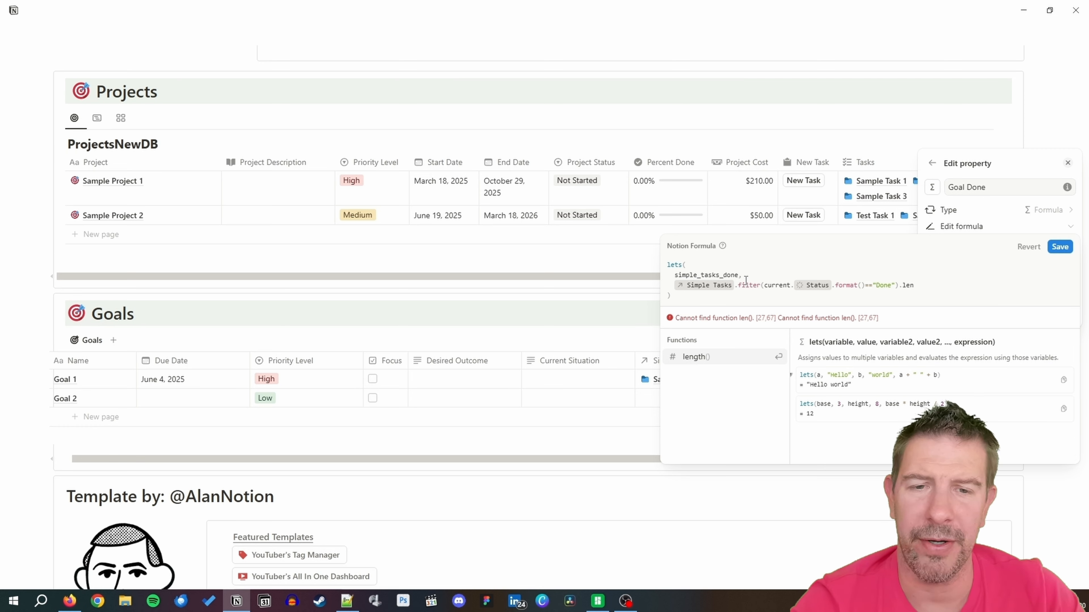
{"action": "key", "text": "Return"}
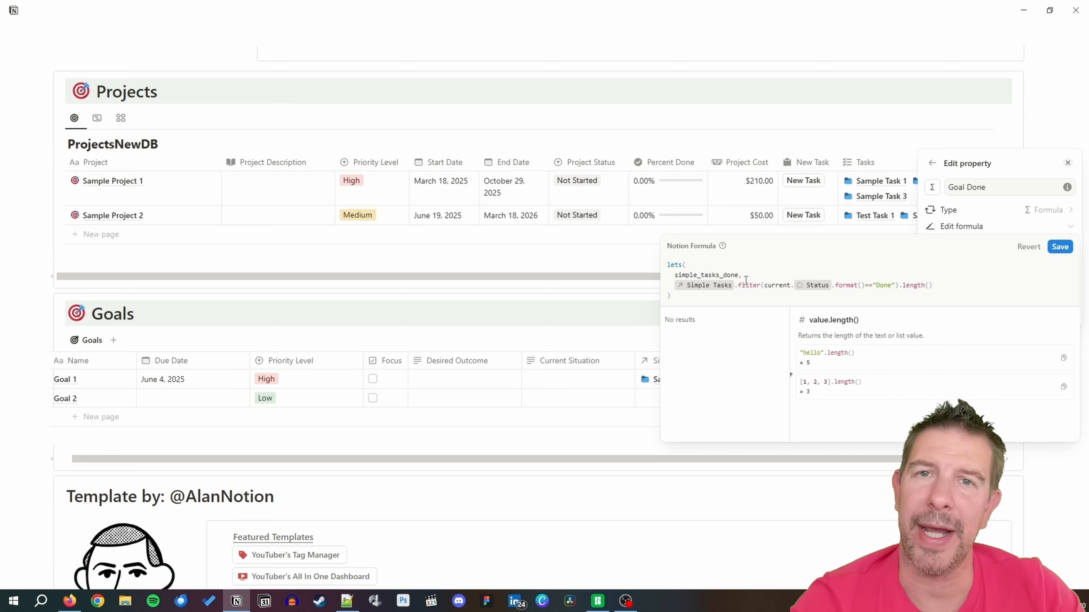
Wrap the simple_tasks_done value in parentheses and add the length of Simple Tasks filtered to status "Rejected".
{"action": "key", "text": "shift+Home"}
{"action": "key", "text": "End"}
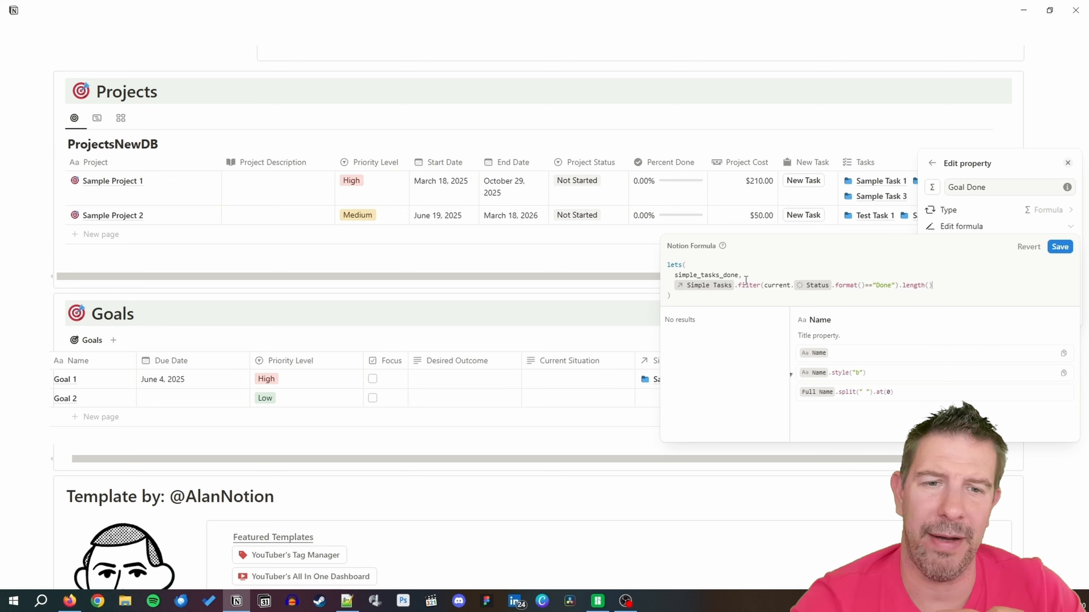
{"action": "key", "text": "Home"}
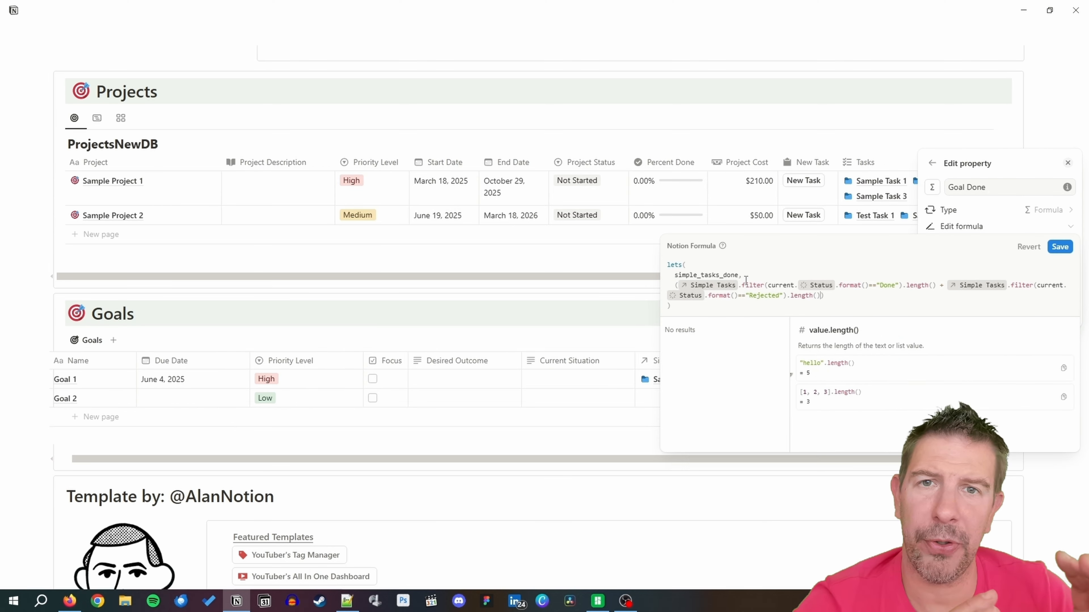
{"action": "key", "text": "Right"}
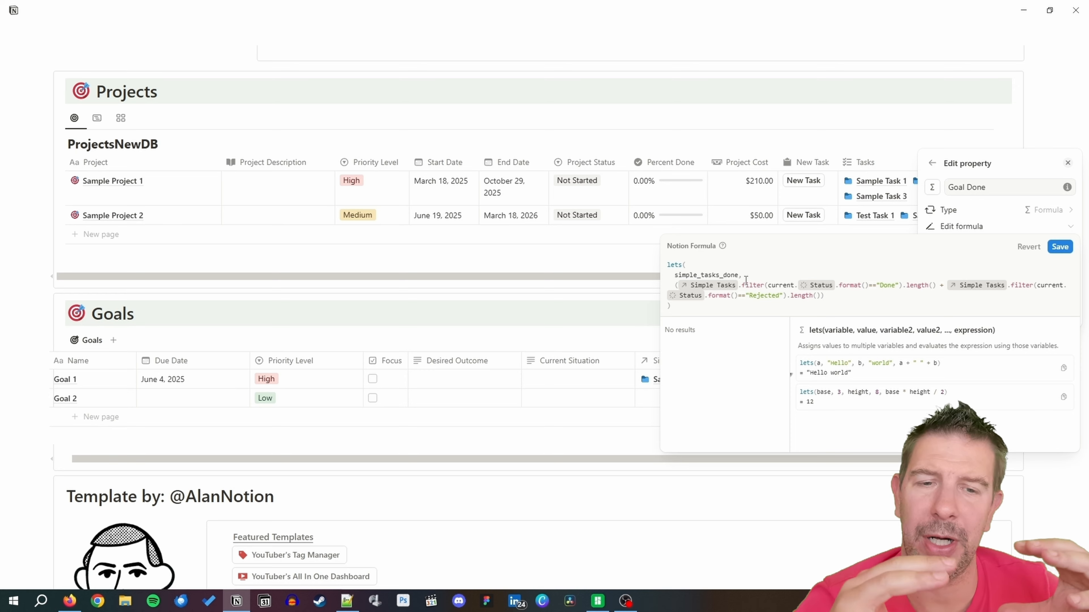
Add a second variable, project_tasks_done, to the lets() block, followed by a new line for its value.
{"action": "type", "text": ","}
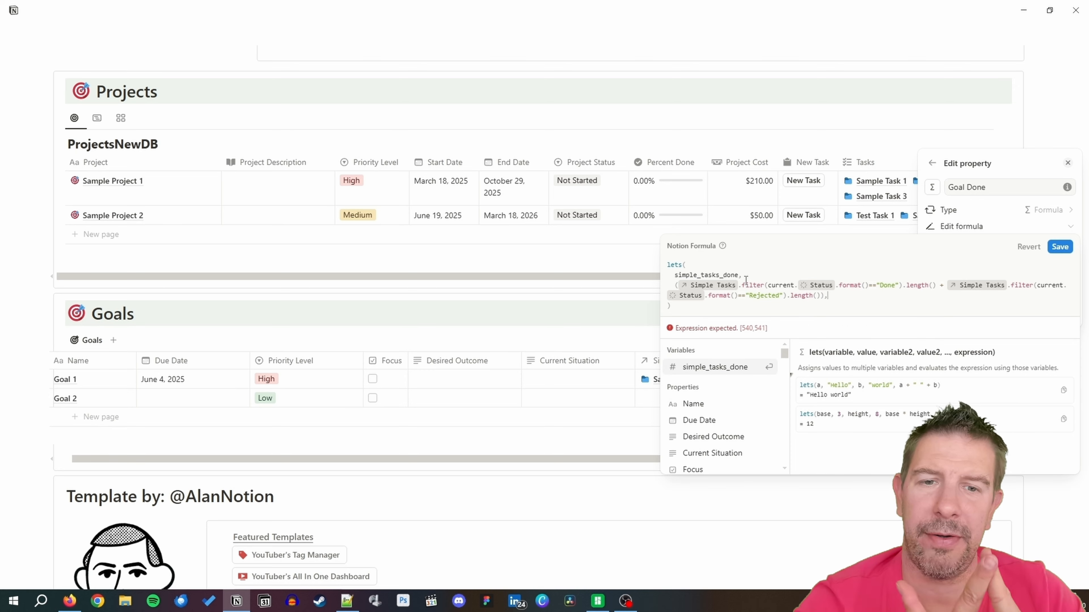
{"action": "key", "text": "Return"}
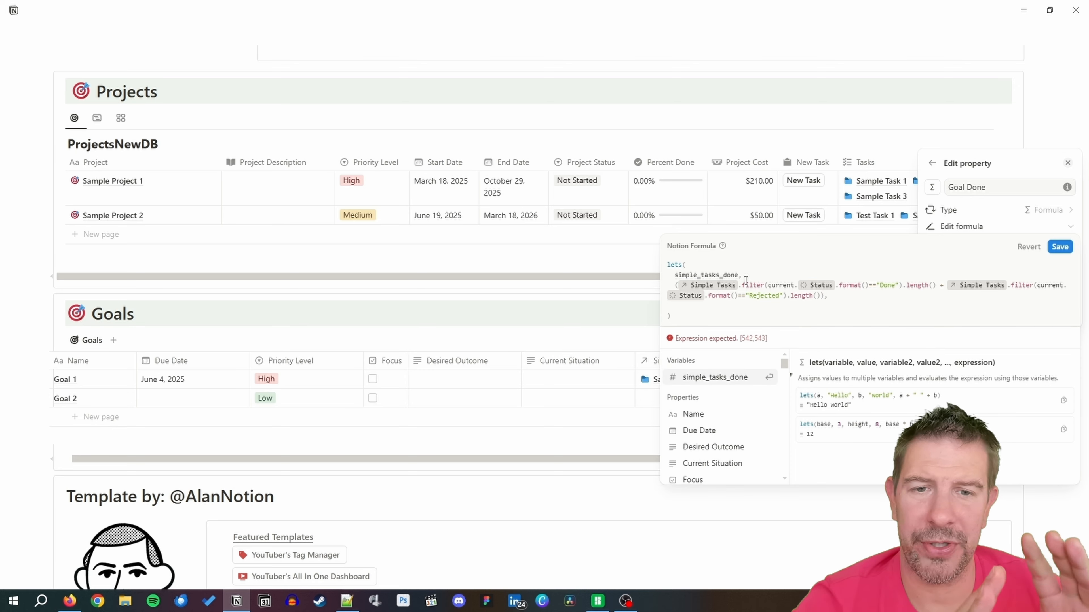
{"action": "type", "text": "project"}
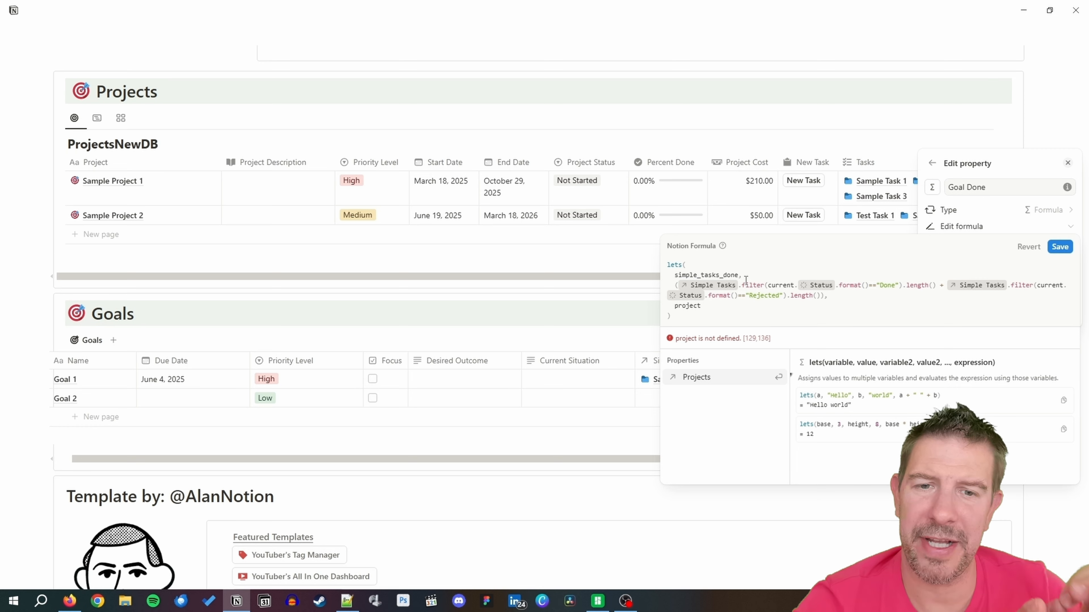
{"action": "type", "text": "_tasks_do"}
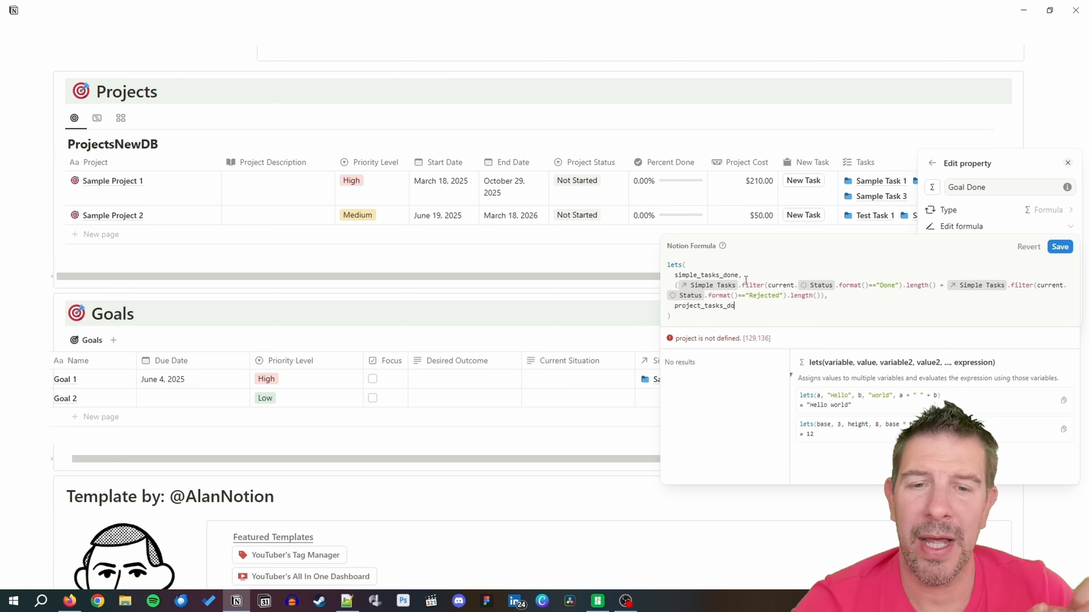
{"action": "type", "text": "ne,"}
{"action": "key", "text": "Return"}
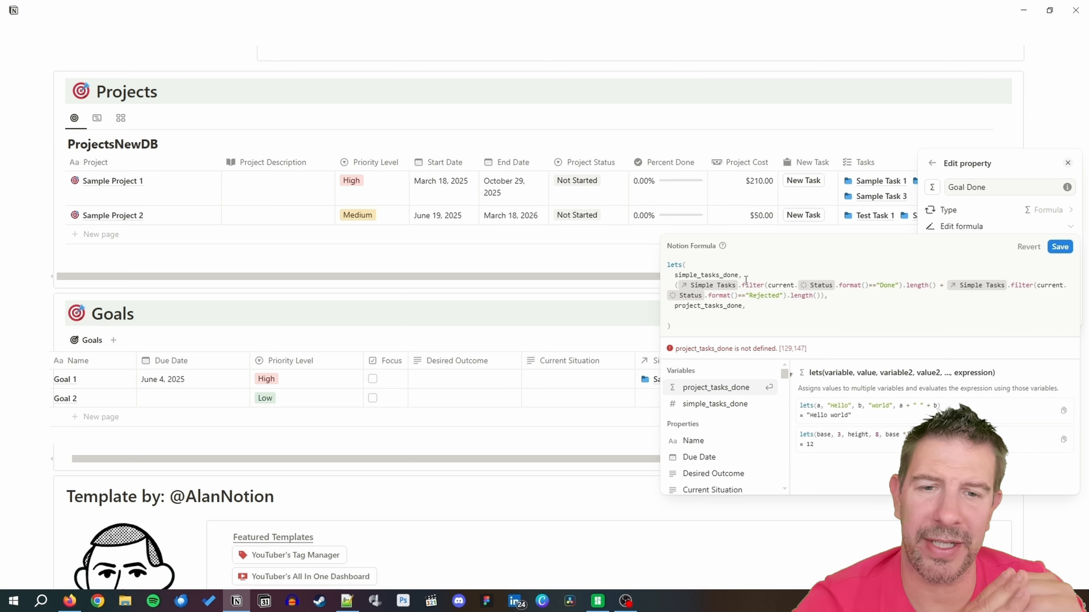
Begin the project_tasks_done value with the Projects relation property inside parentheses.
{"action": "type", "text": "("}
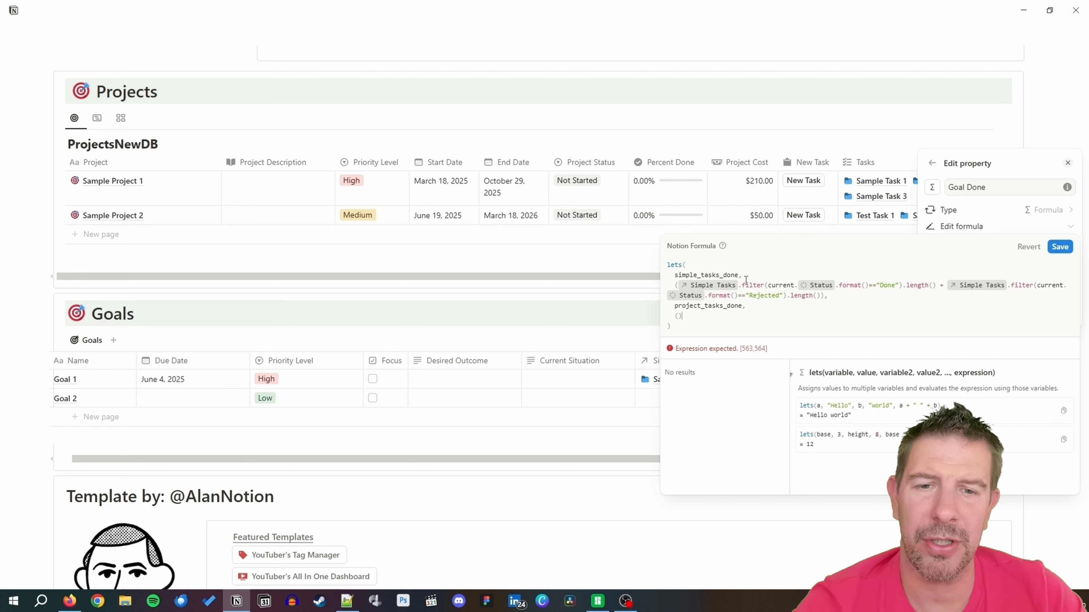
{"action": "type", "text": "Proje"}
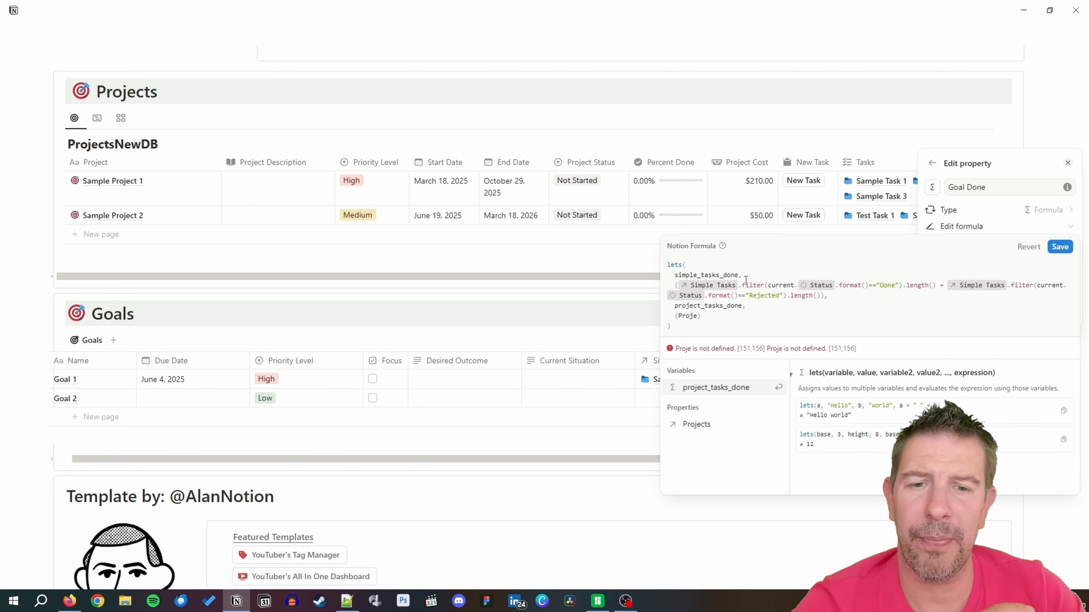
{"action": "key", "text": "Down"}
{"action": "key", "text": "Up"}
{"action": "key", "text": "Down"}
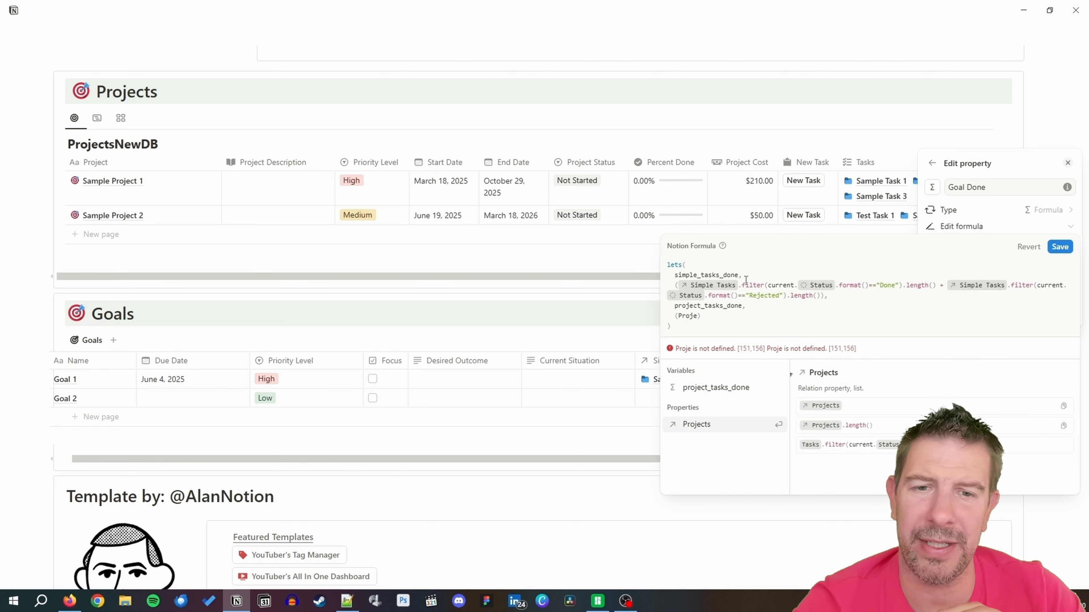
{"action": "key", "text": "Return"}
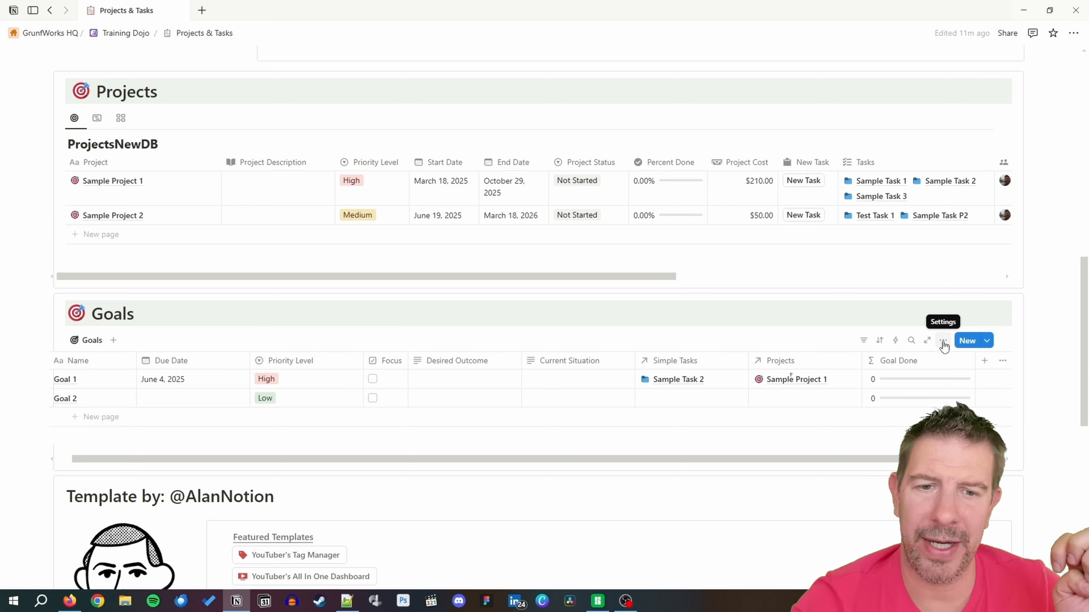
Add a rollup property named "Project Tasks" to the Goals database.
{"action": "left_click", "coordinate": [984, 364]}
{"action": "type", "text": "Roll"}
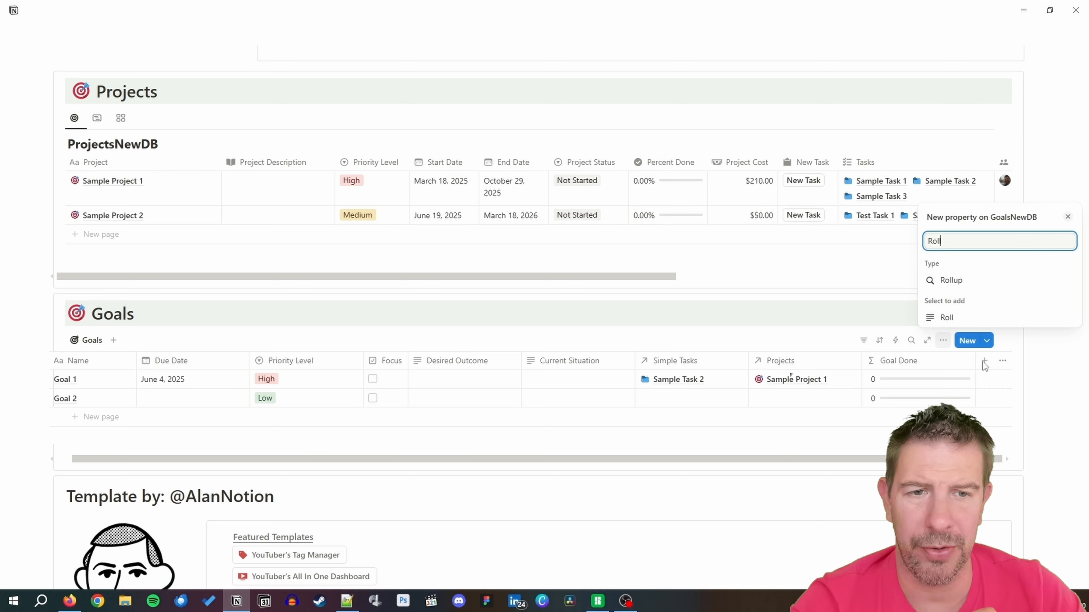
{"action": "left_click", "coordinate": [949, 280]}
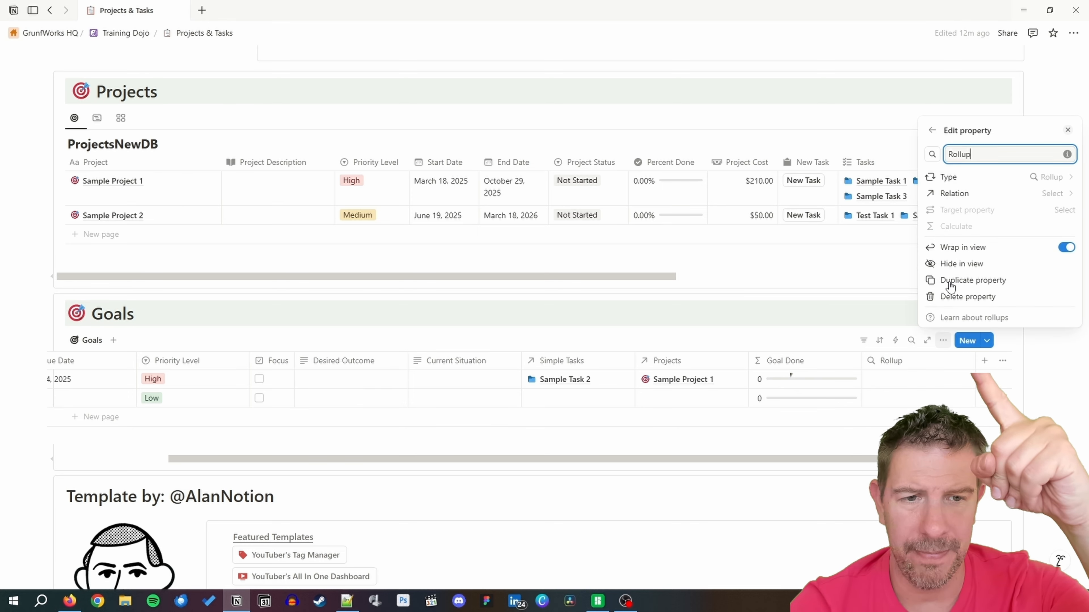
{"action": "key", "text": "ctrl+a"}
{"action": "type", "text": "Pro"}
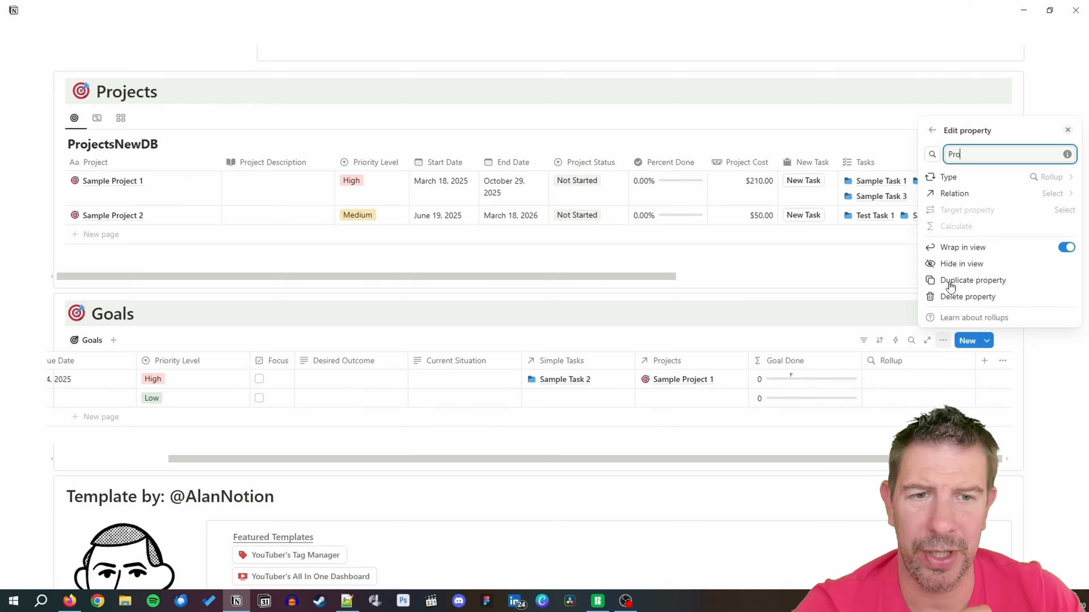
{"action": "type", "text": "ject Tas"}
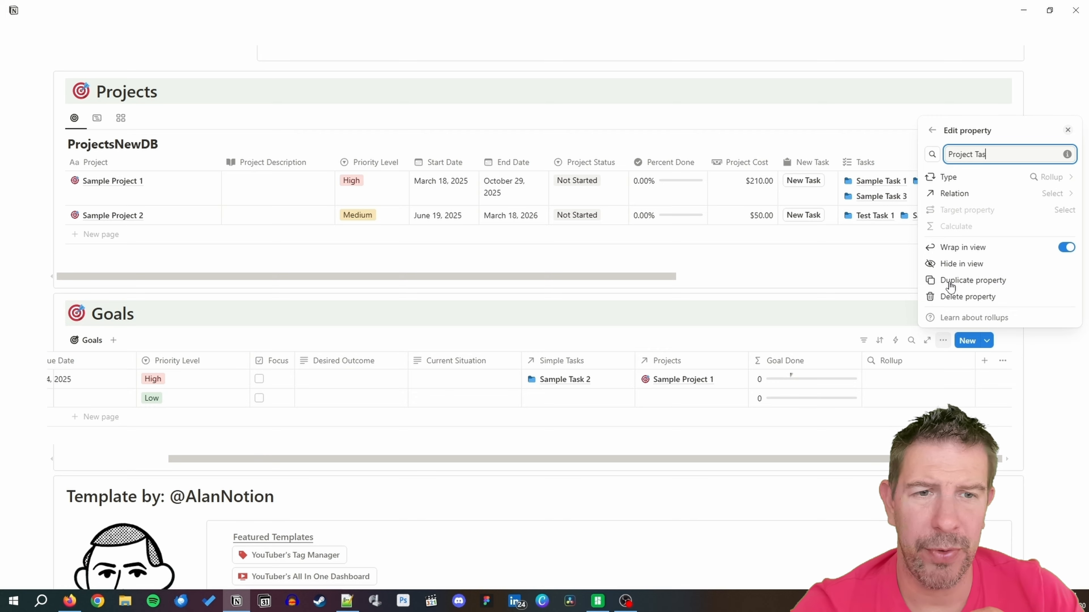
{"action": "type", "text": "ks"}
Set the Project Tasks rollup to the Projects relation with target property Tasks, and place its column between Simple Tasks and Projects.
{"action": "left_click", "coordinate": [1035, 194]}
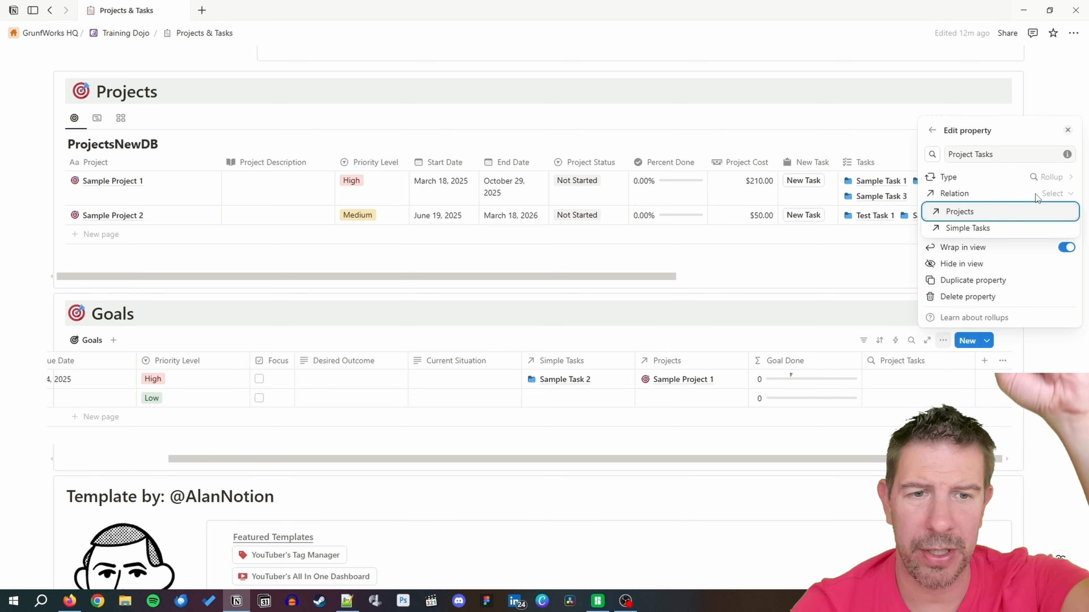
{"action": "left_click", "coordinate": [1041, 212]}
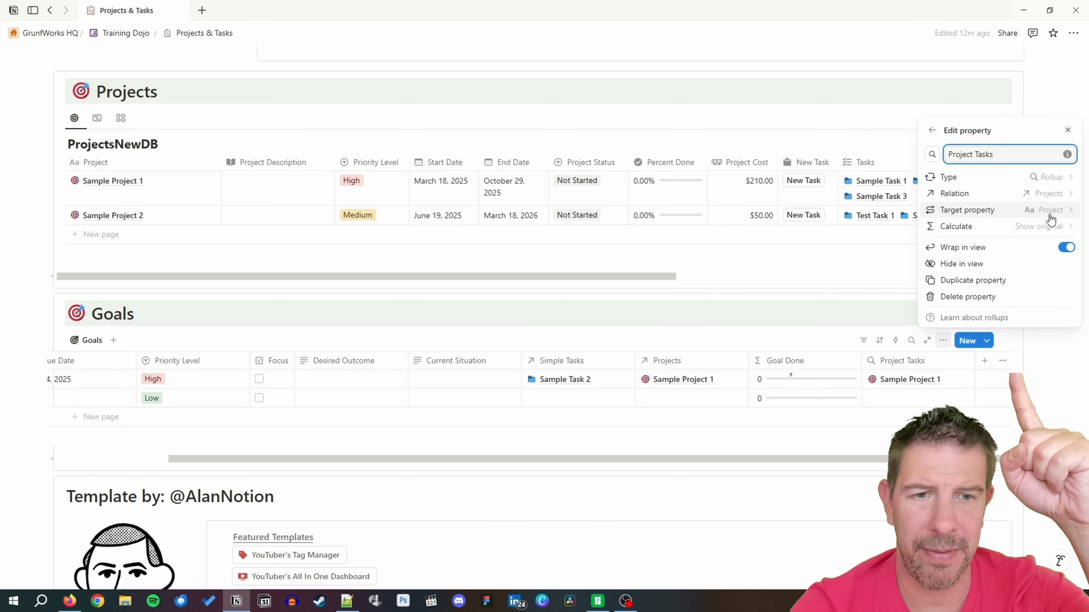
{"action": "left_click", "coordinate": [1049, 212]}
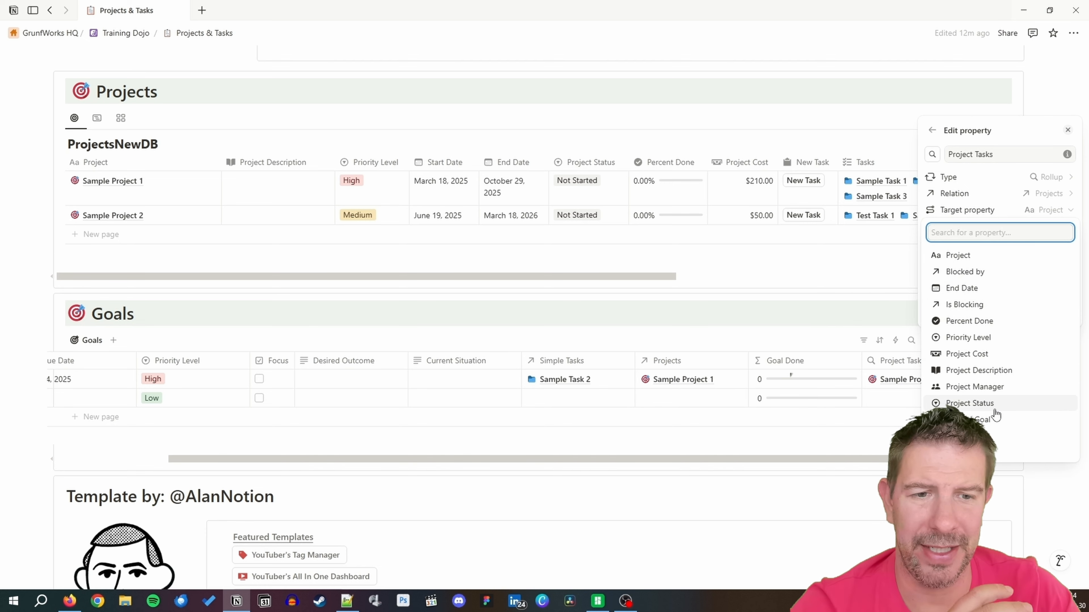
{"action": "left_click", "coordinate": [990, 453]}
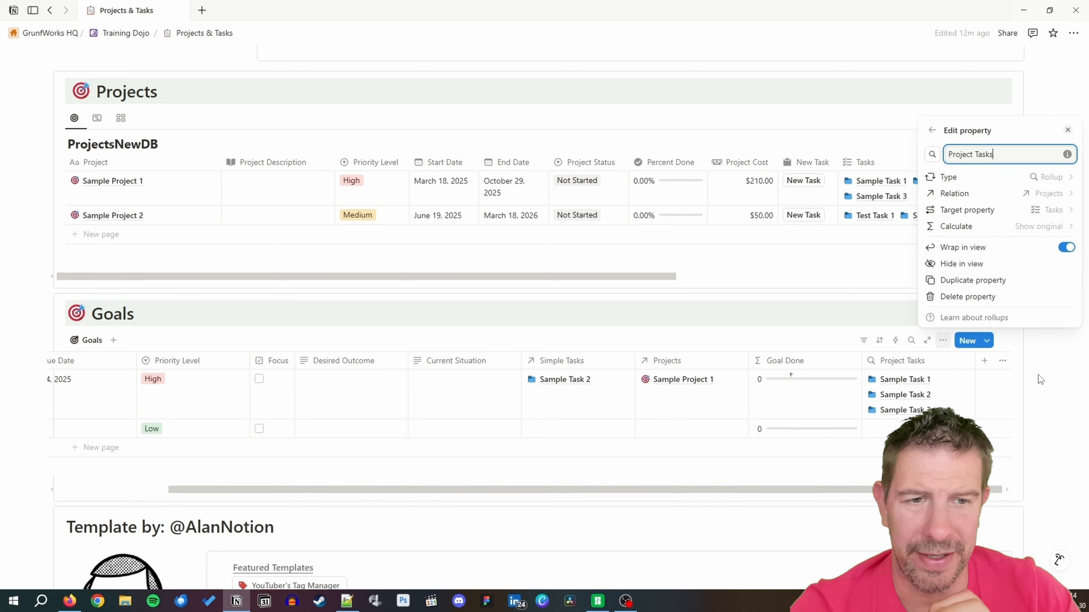
{"action": "left_click", "coordinate": [1049, 373]}
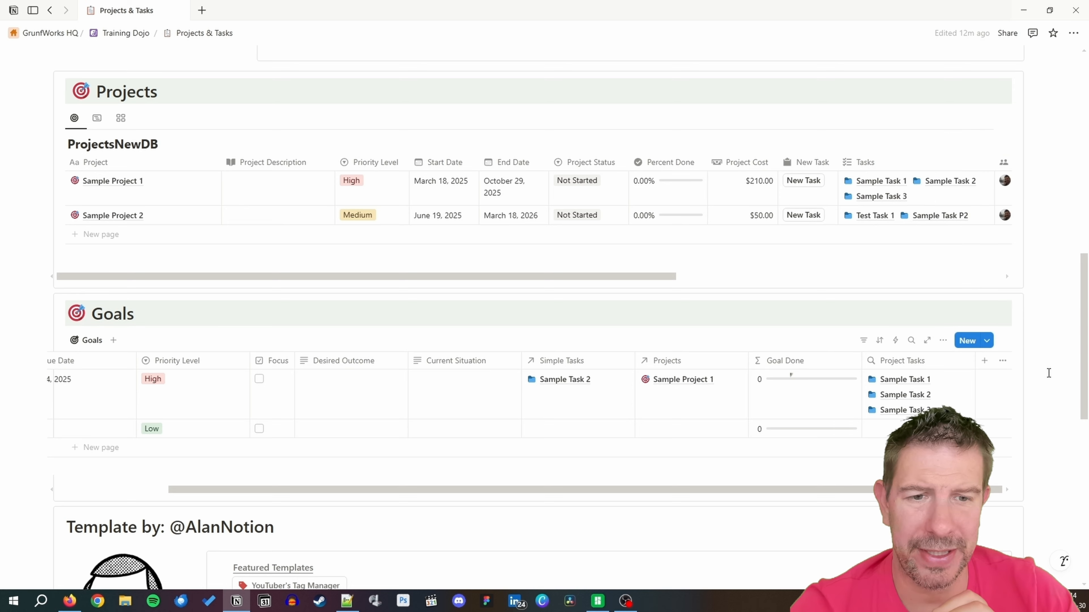
{"action": "left_click_drag", "start_coordinate": [911, 364], "coordinate": [658, 360]}
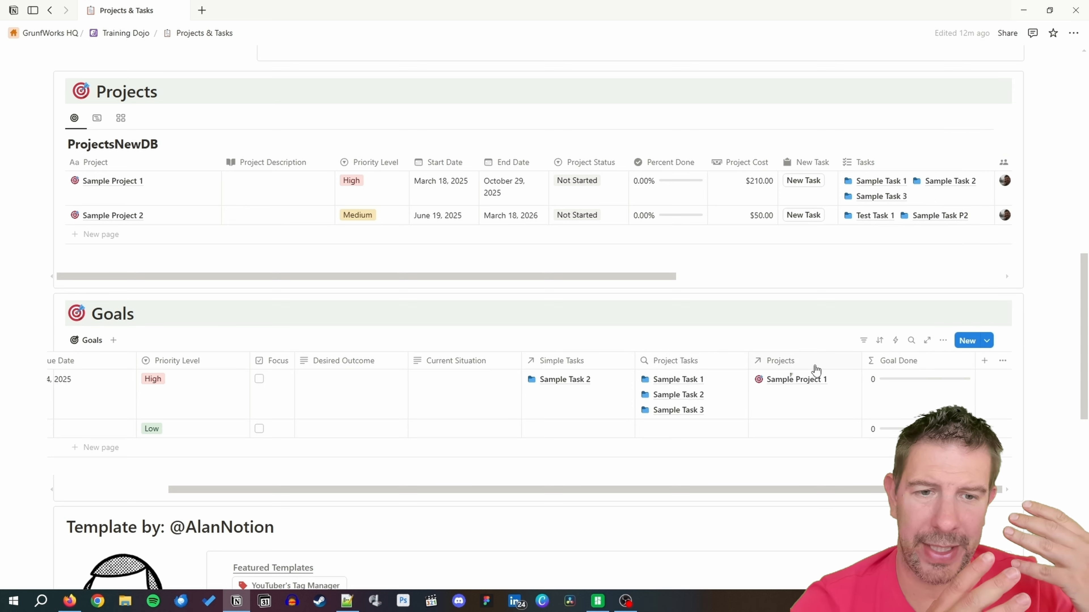
Reopen the Goal Done formula for editing and remove the final simple_tasks_done expression line from the lets() block.
{"action": "left_click", "coordinate": [902, 366]}
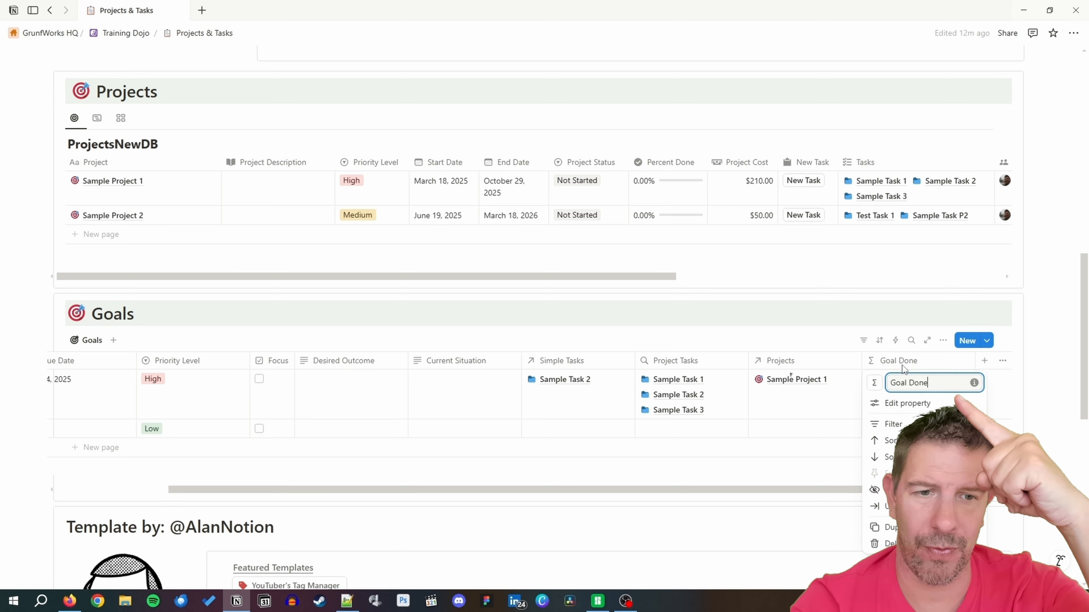
{"action": "left_click", "coordinate": [908, 404]}
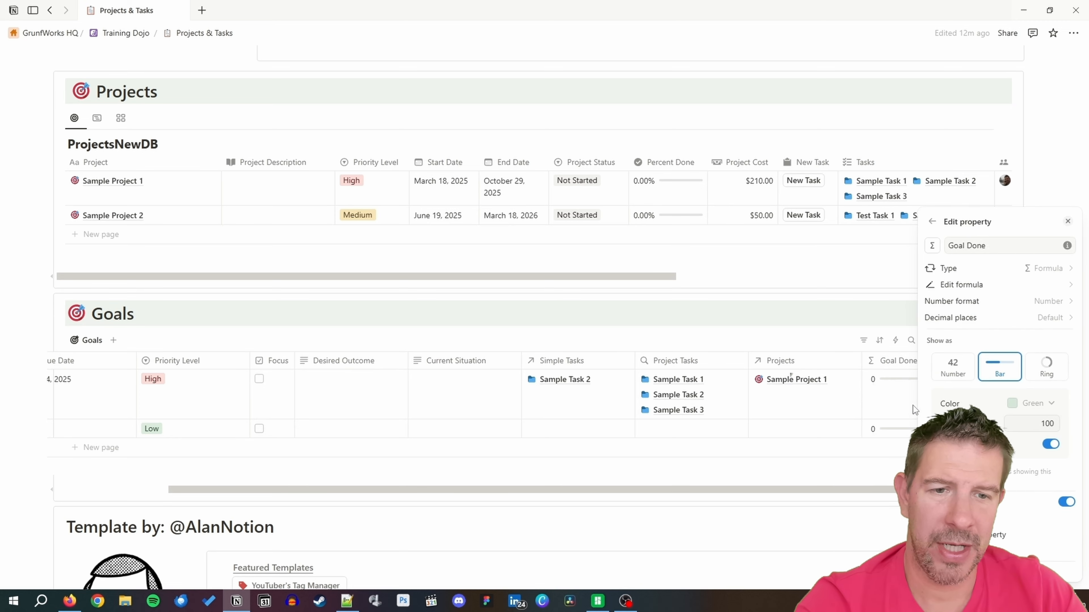
{"action": "left_click", "coordinate": [999, 287]}
{"action": "left_click", "coordinate": [744, 363]}
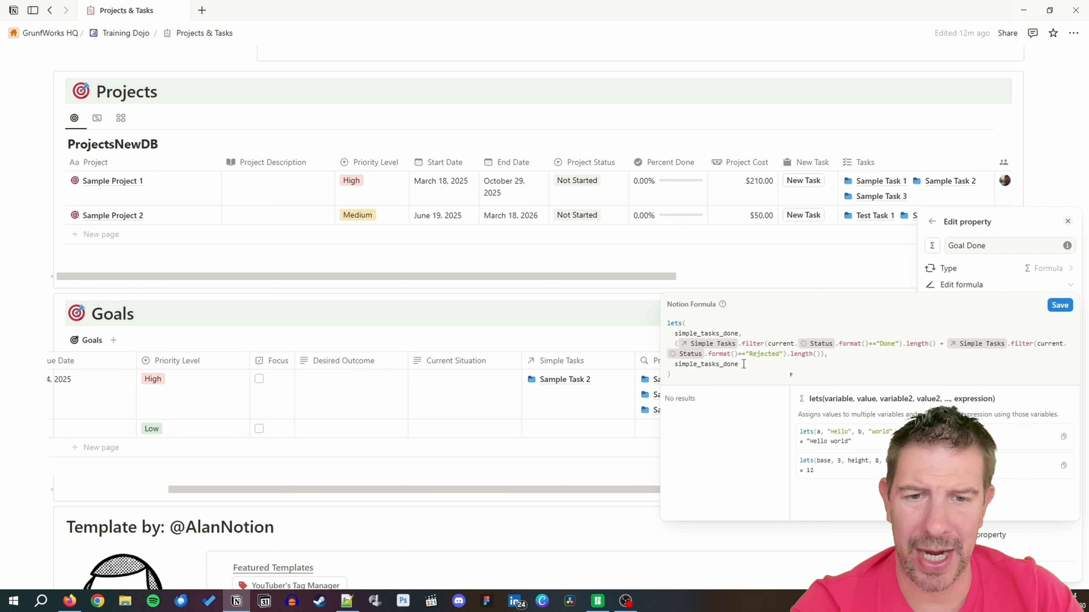
{"action": "key", "text": "shift+Home"}
{"action": "key", "text": "BackSpace"}
{"action": "key", "text": "BackSpace"}
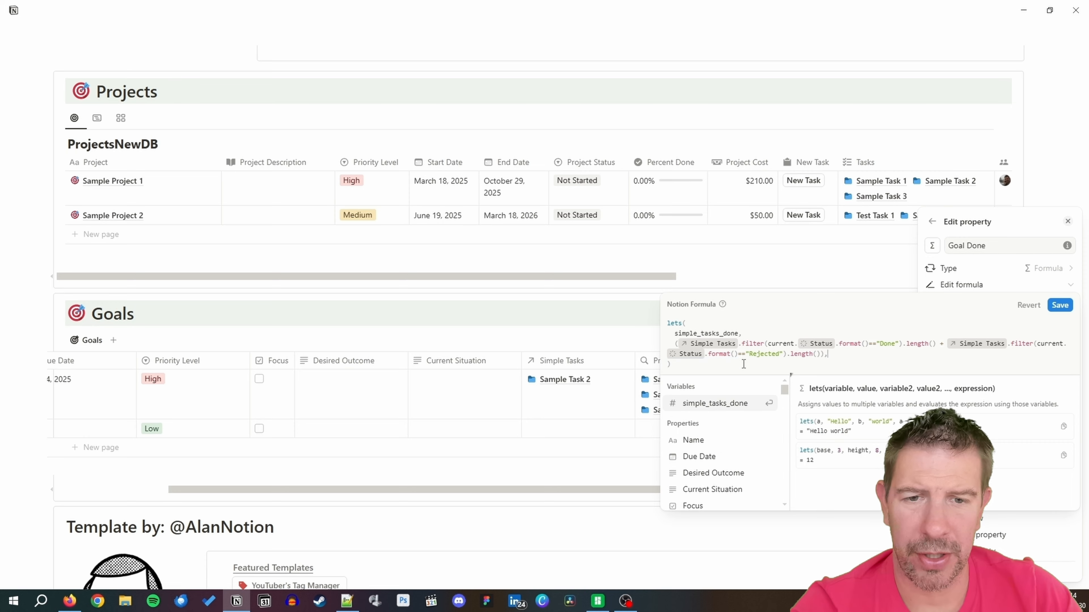
Add a second variable, project_tasks_done, to the lets() block, with a pair of parentheses on the following line for its value.
{"action": "key", "text": "Return"}
{"action": "type", "text": "proje"}
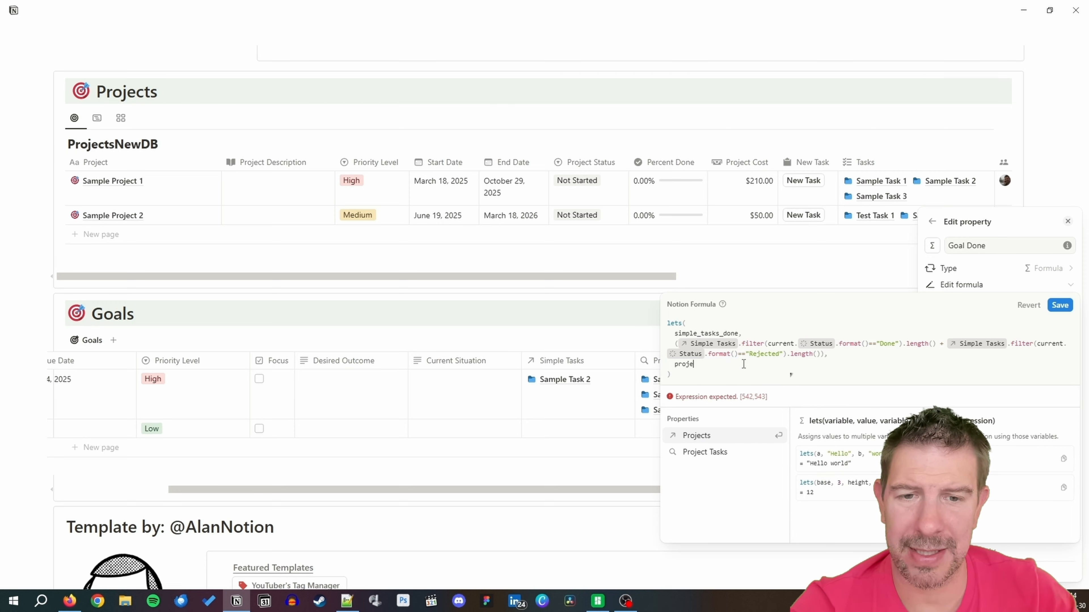
{"action": "type", "text": "ct_tas"}
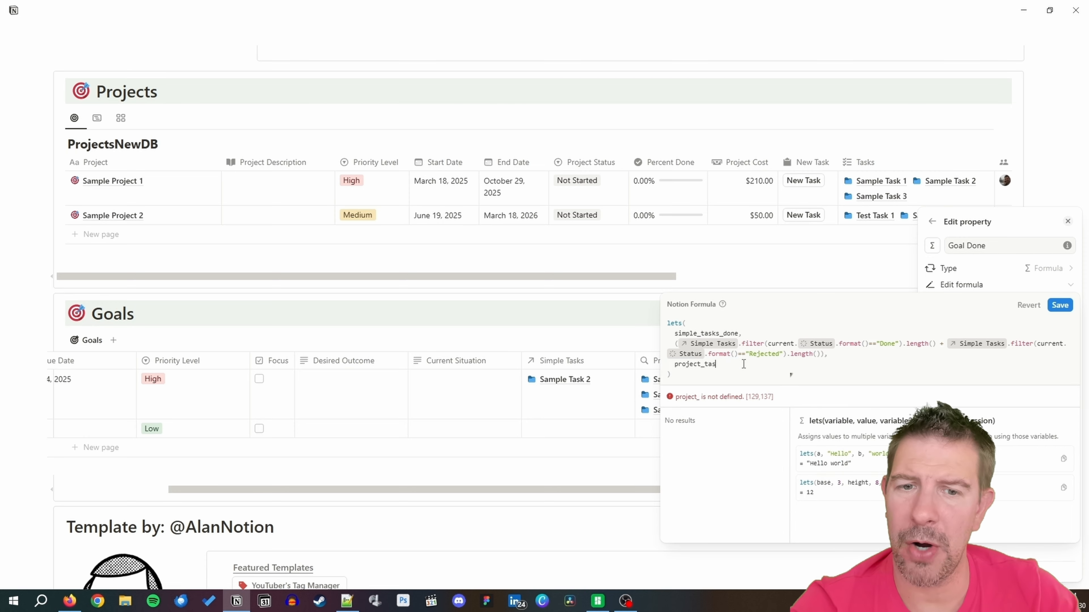
{"action": "type", "text": "ks_done"}
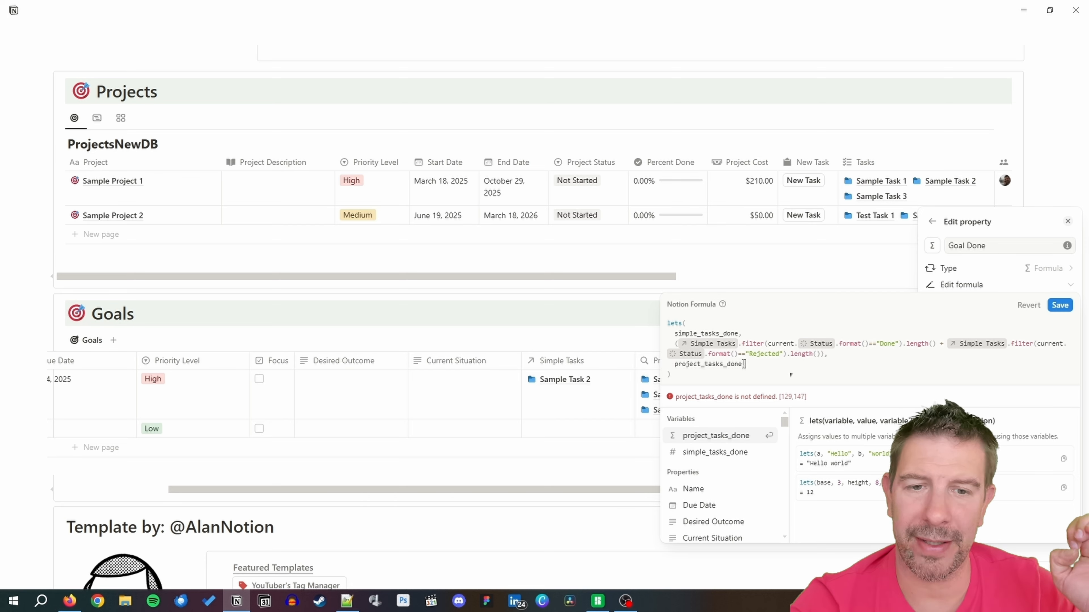
{"action": "type", "text": ","}
{"action": "key", "text": "Return"}
{"action": "type", "text": "()"}
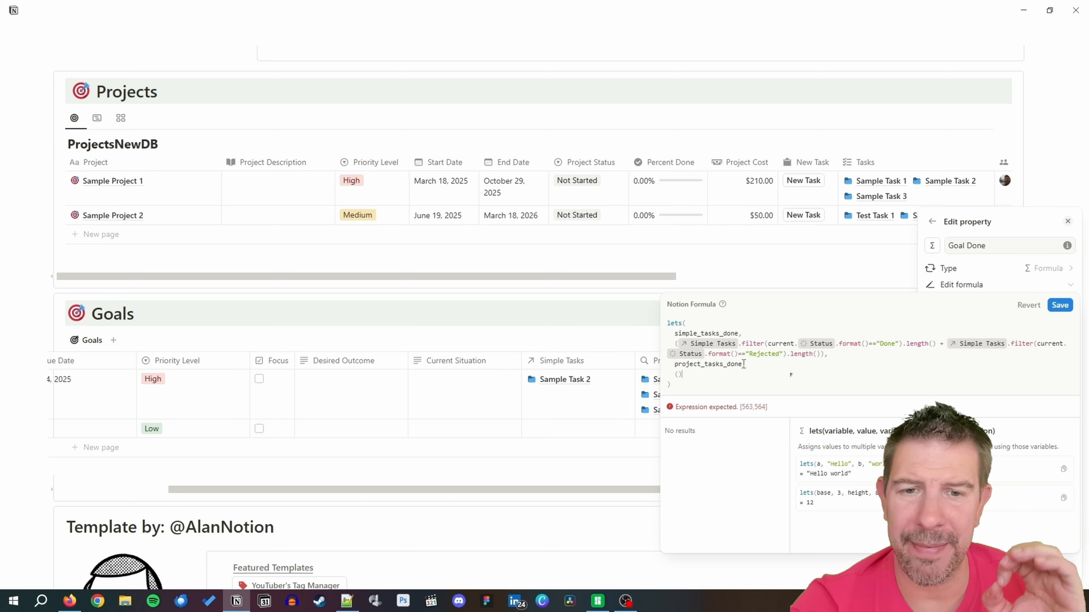
Inside the project_tasks_done parentheses, insert the Project Tasks rollup with a filter() on current.Status.
{"action": "type", "text": "Pro"}
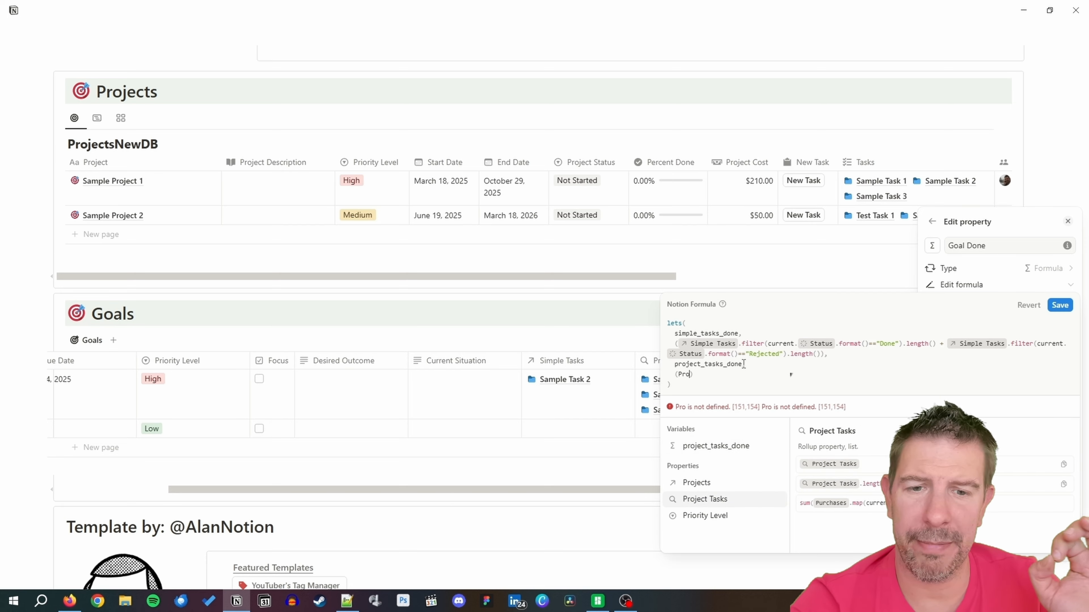
{"action": "key", "text": "Down"}
{"action": "key", "text": "Up"}
{"action": "key", "text": "Return"}
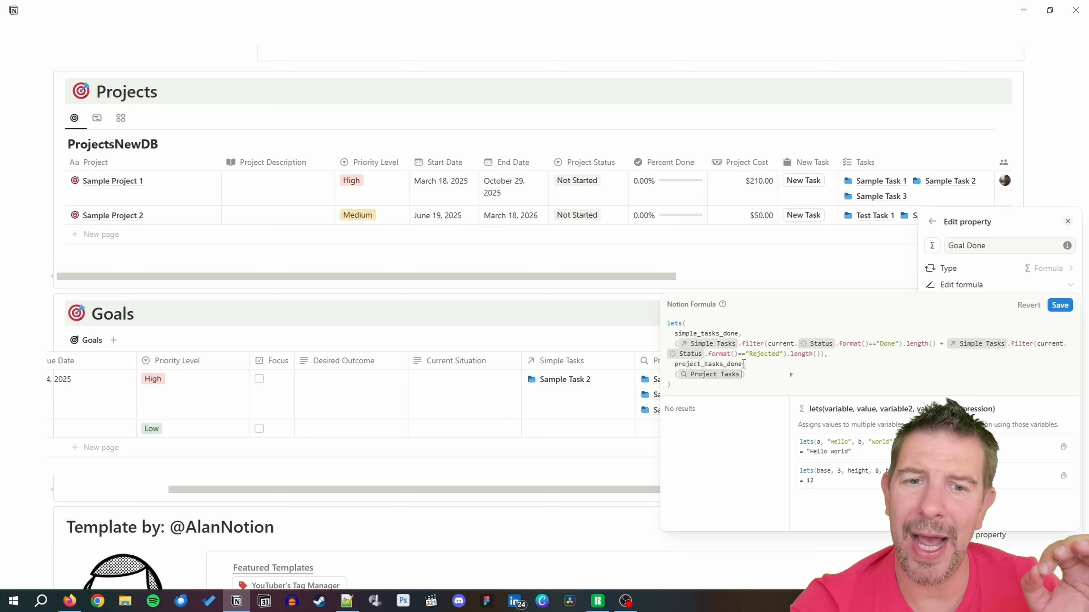
{"action": "type", "text": ".fil"}
{"action": "key", "text": "Return"}
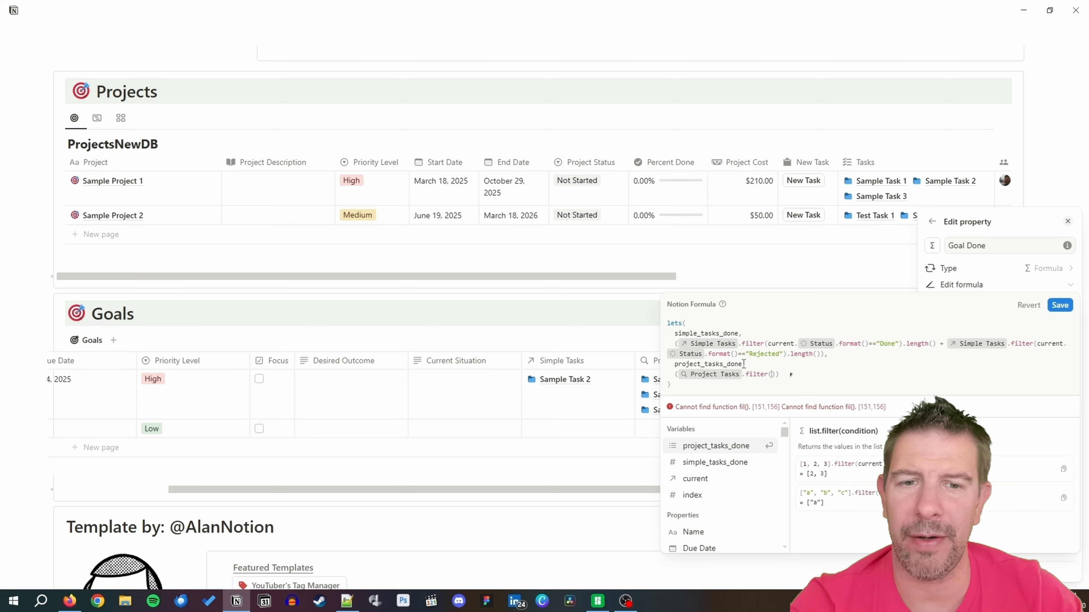
{"action": "type", "text": "current."}
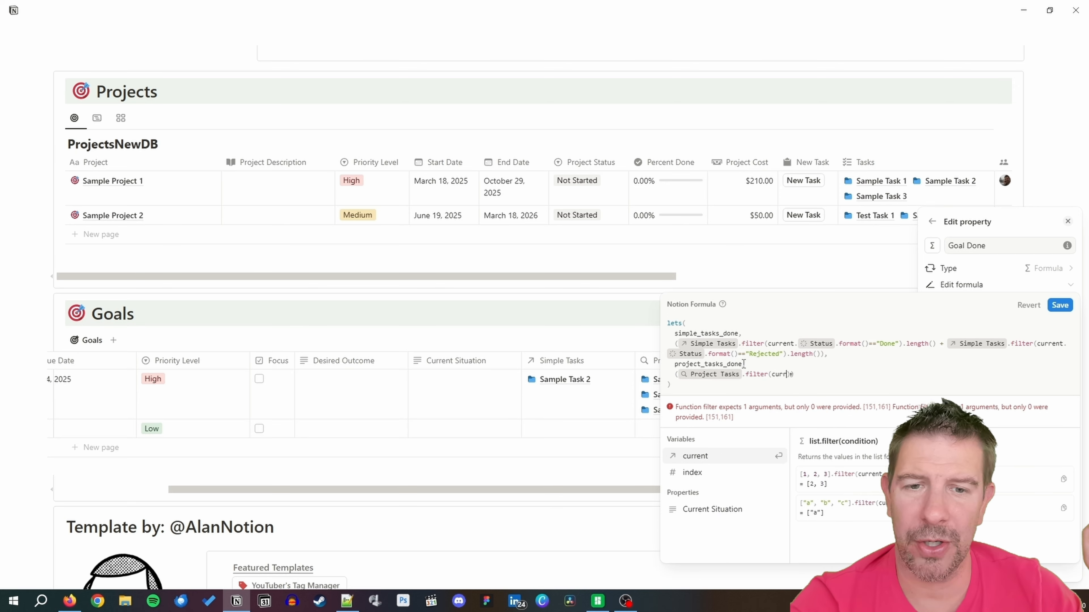
{"action": "type", "text": "st"}
{"action": "key", "text": "Return"}
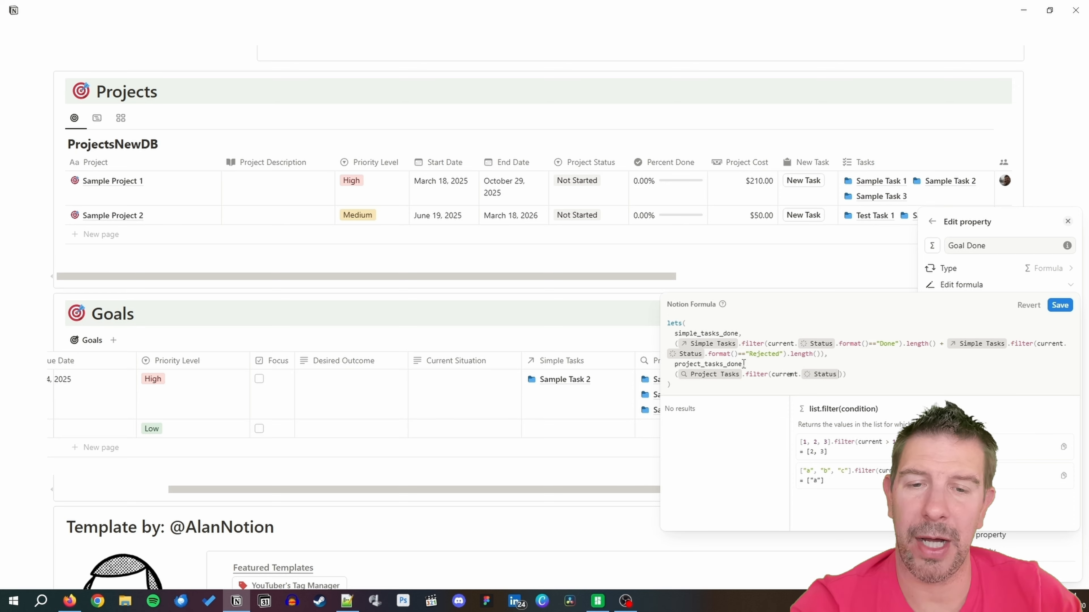
Complete the first Project Tasks filter condition with .format()=="Done" and apply .length() to the filtered list.
{"action": "type", "text": ".form"}
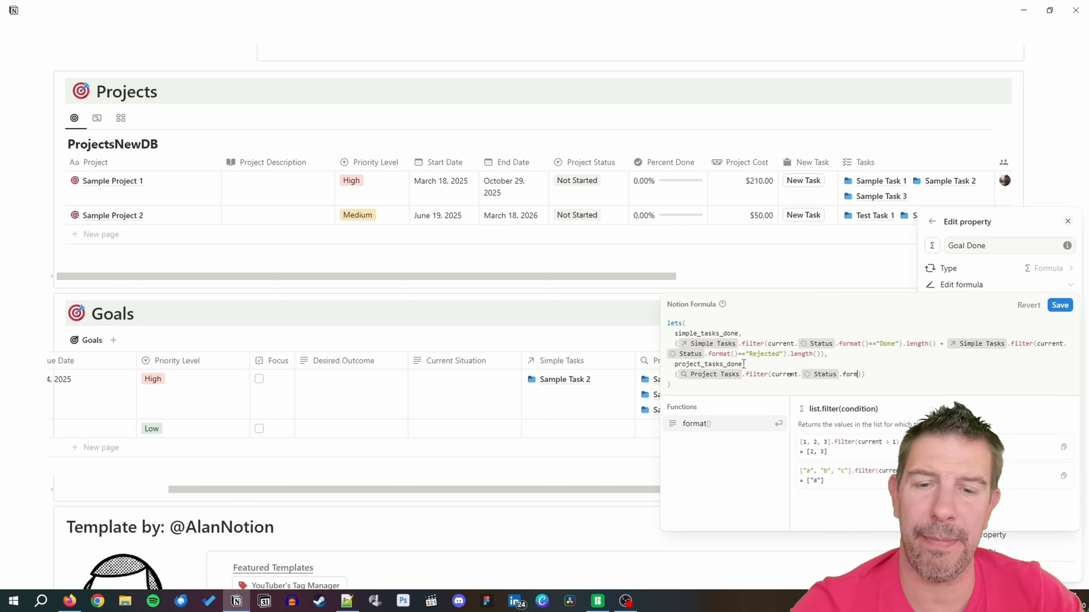
{"action": "key", "text": "Return"}
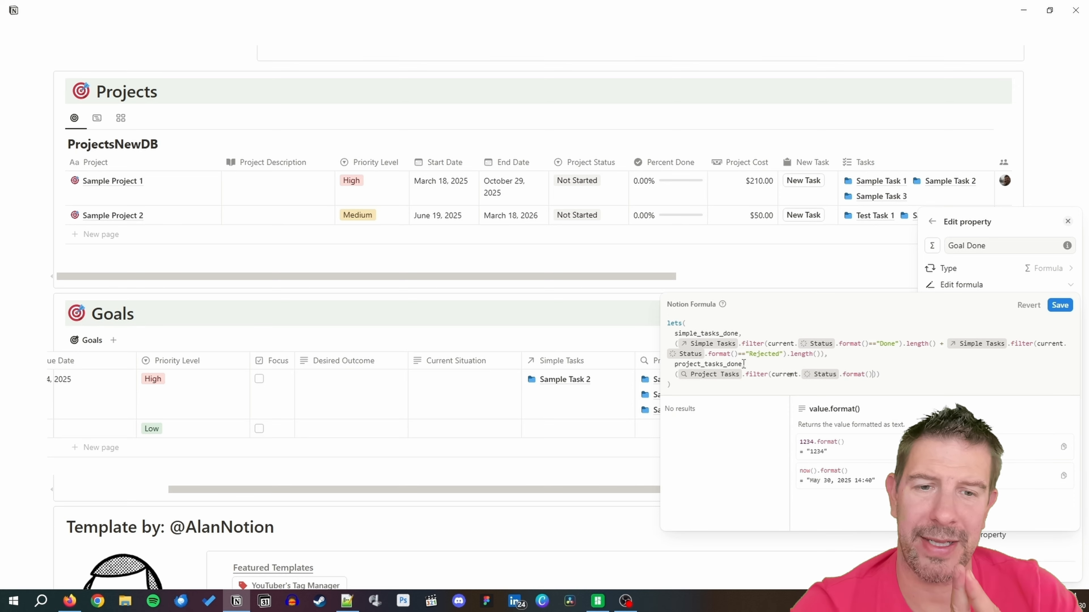
{"action": "key", "text": "Right"}
{"action": "type", "text": "==\""}
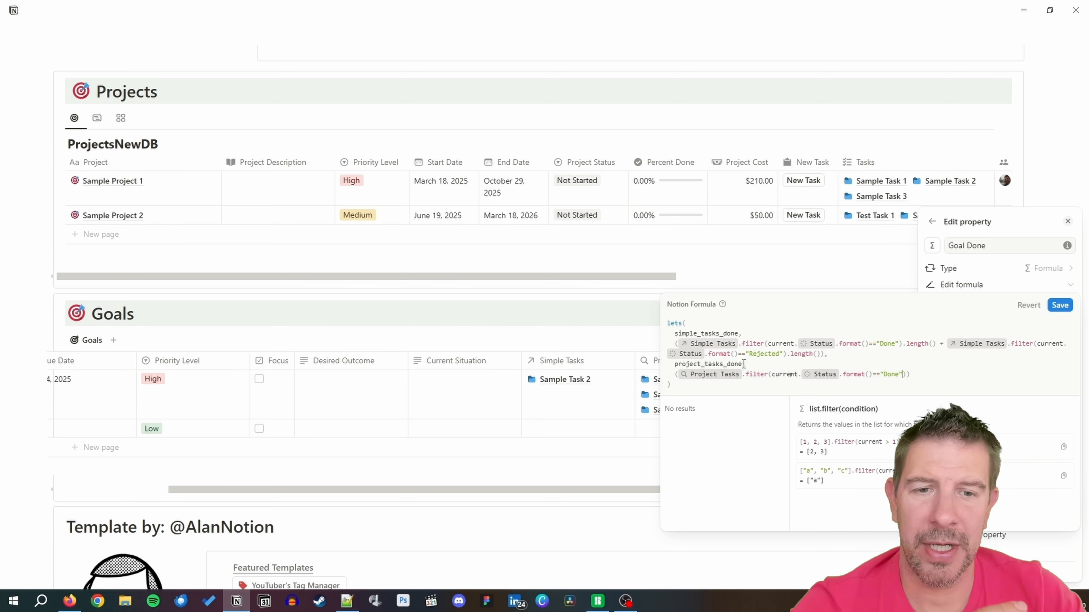
{"action": "type", "text": "Done"}
{"action": "key", "text": "Right"}
{"action": "key", "text": "Right"}
{"action": "type", "text": ".len"}
{"action": "key", "text": "Return"}
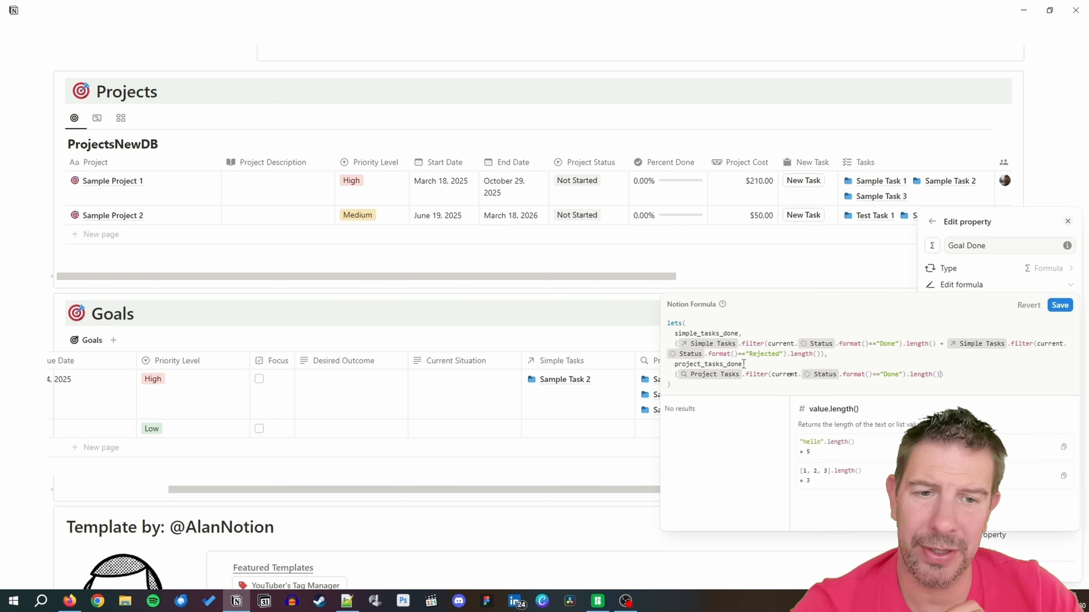
Extend the project_tasks_done value with a plus sign and a second Project Tasks filter() on current.Status.
{"action": "type", "text": "+"}
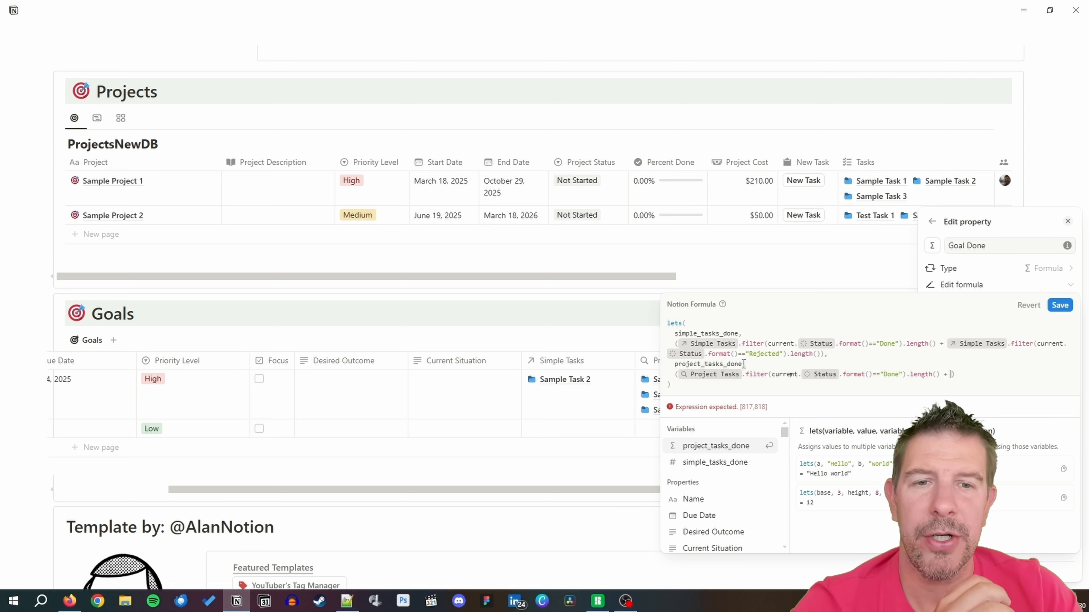
{"action": "type", "text": "Pro"}
{"action": "key", "text": "Down"}
{"action": "key", "text": "Down"}
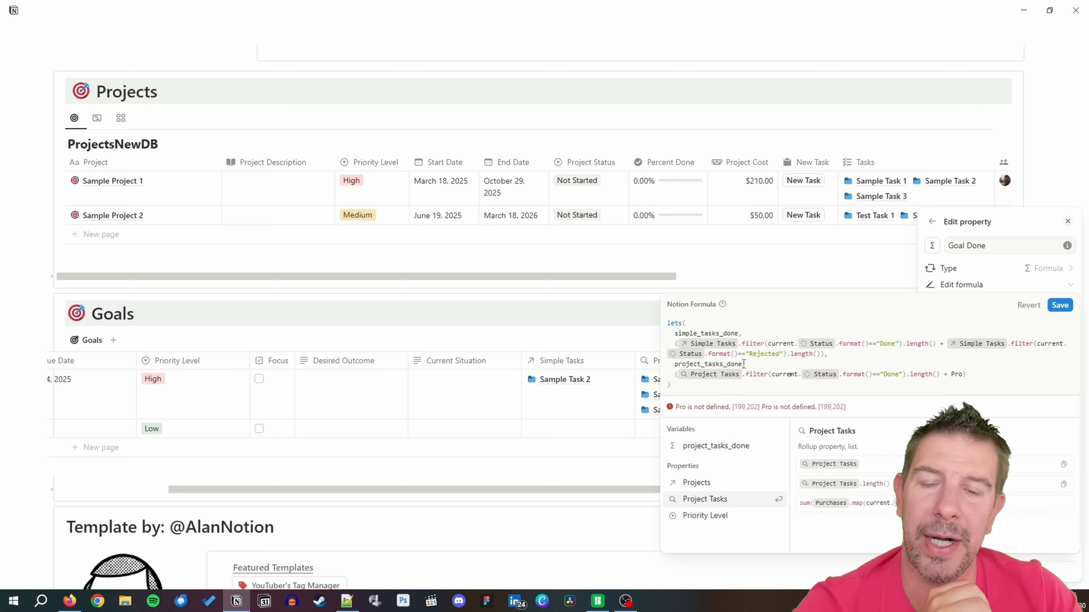
{"action": "key", "text": "Return"}
{"action": "type", "text": ".fil"}
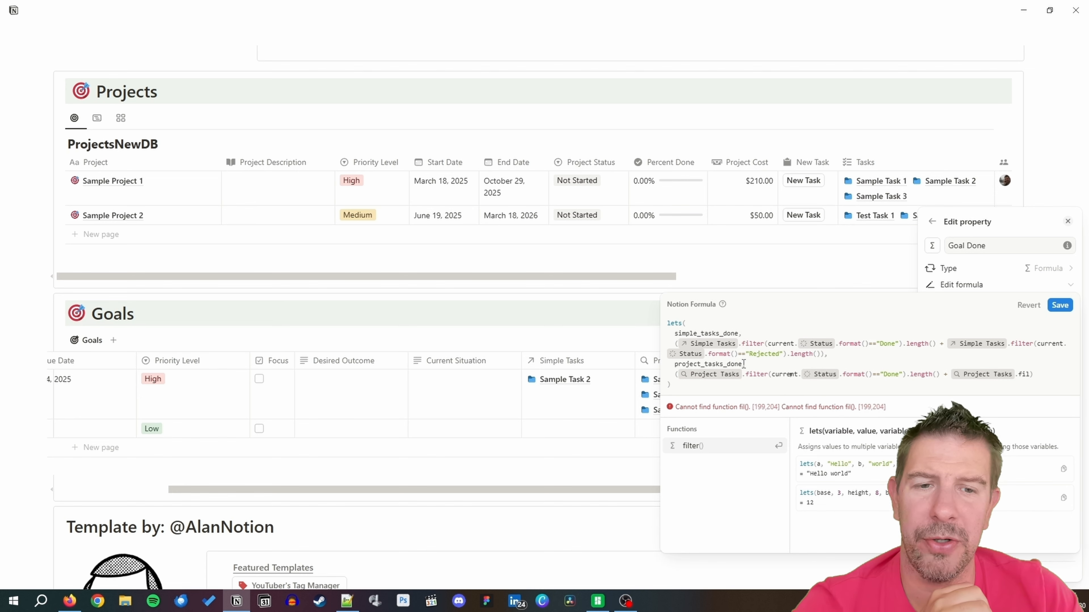
{"action": "type", "text": "ter(current"}
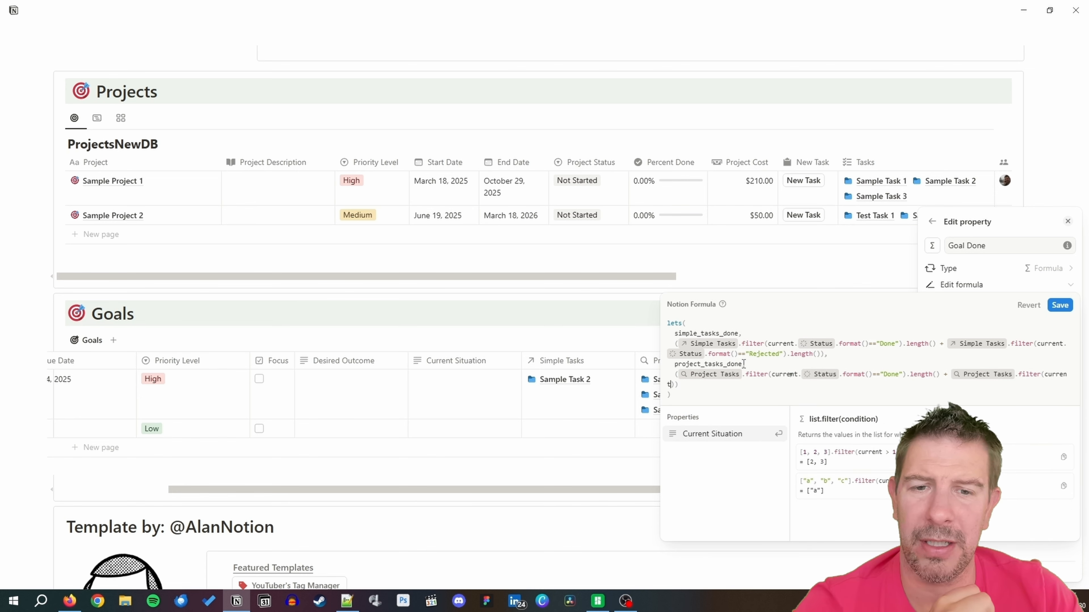
{"action": "type", "text": ".sta"}
{"action": "key", "text": "Return"}
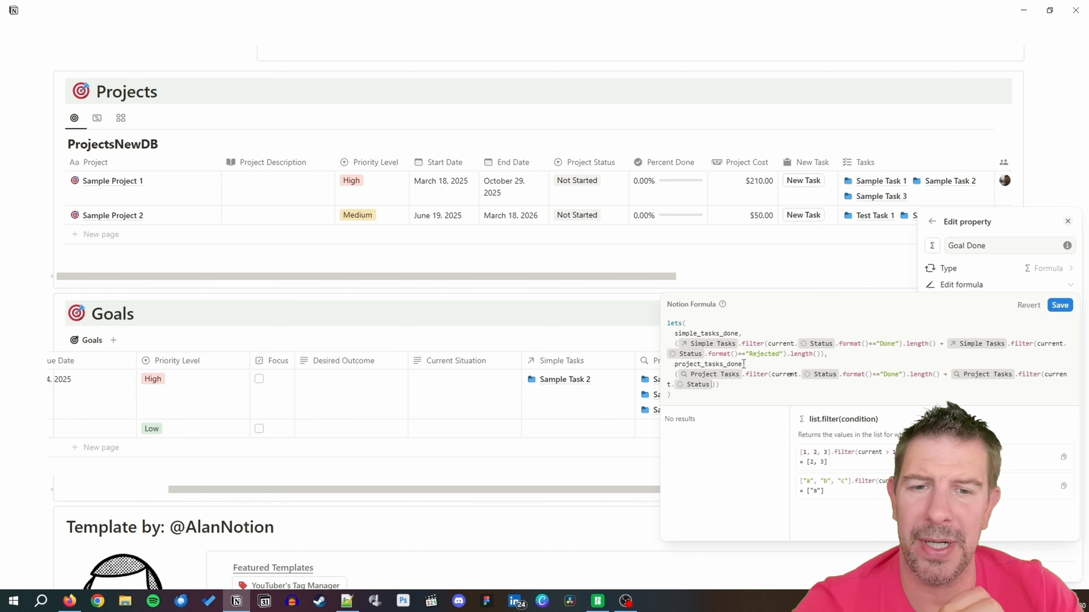
Complete the second Project Tasks filter condition with .format()=="Rejected" after Status.
{"action": "type", "text": "=="}
{"action": "key", "text": "BackSpace"}
{"action": "key", "text": "BackSpace"}
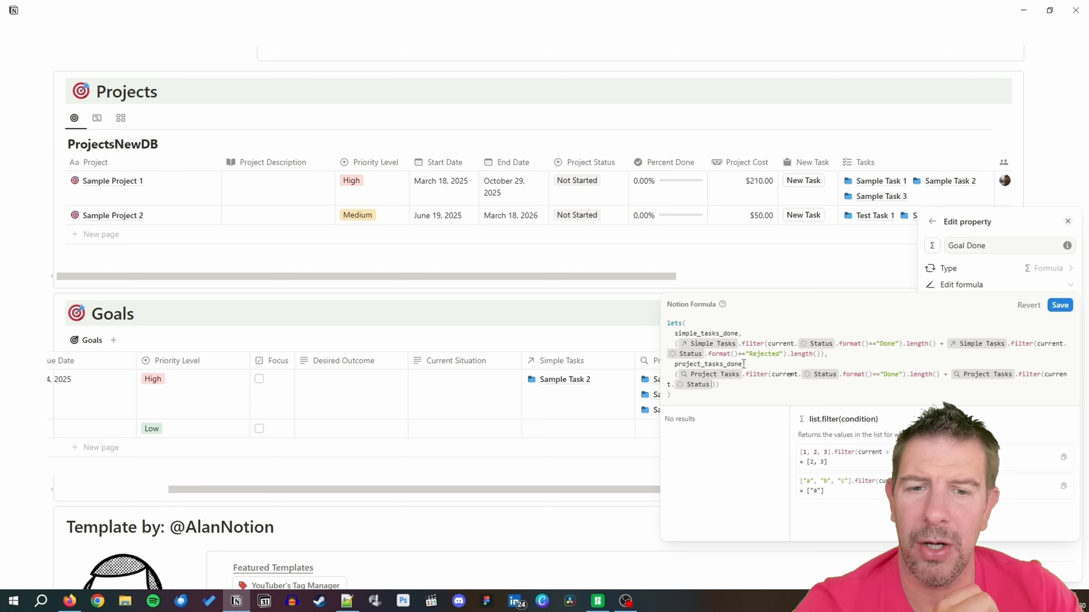
{"action": "type", "text": ".for"}
{"action": "key", "text": "Return"}
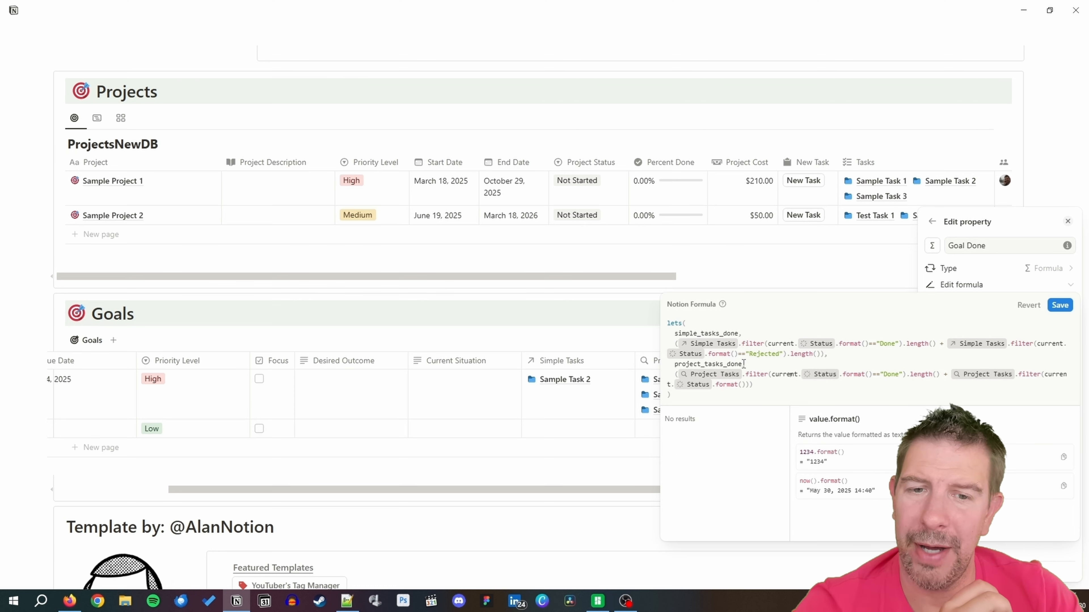
{"action": "type", "text": "==\"Rejected"}
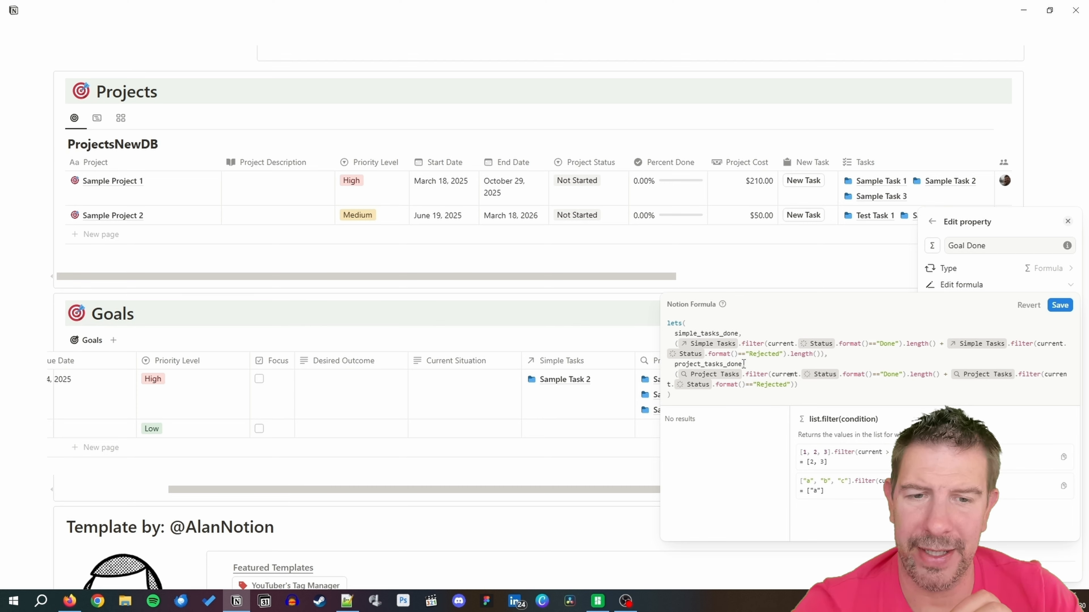
Append .length() to the second Project Tasks filter, end the project_tasks_done value with a comma, and start a new line.
{"action": "type", "text": "\").leng"}
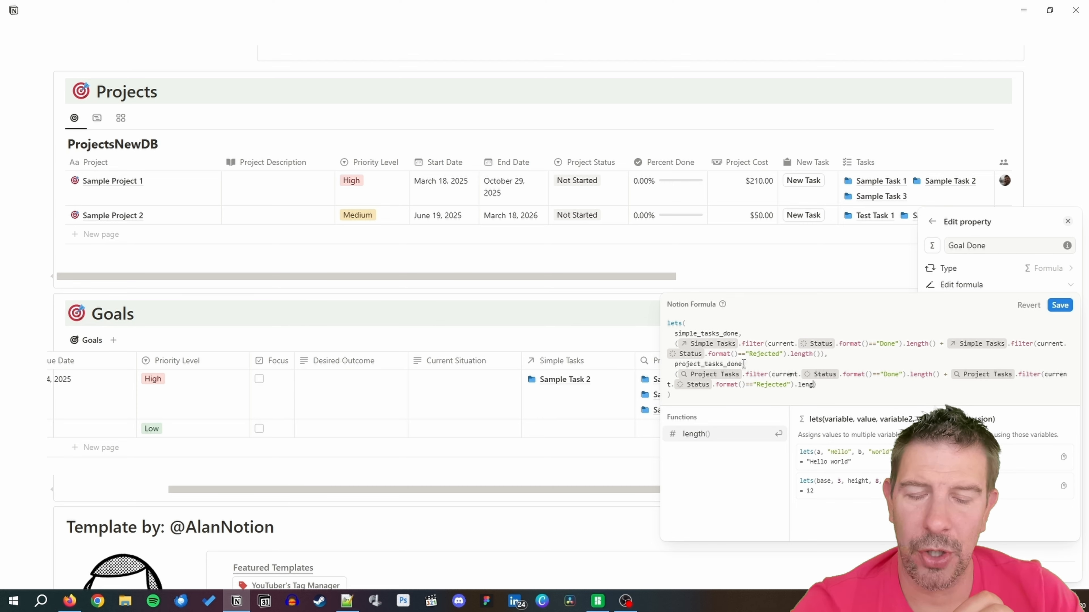
{"action": "key", "text": "Return"}
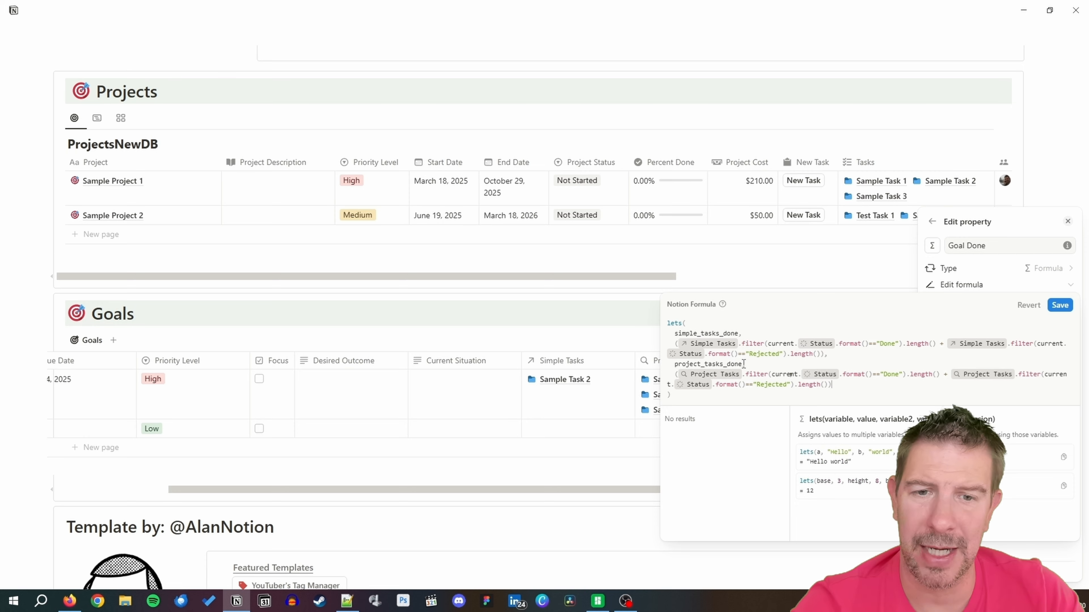
{"action": "type", "text": ","}
{"action": "key", "text": "Return"}
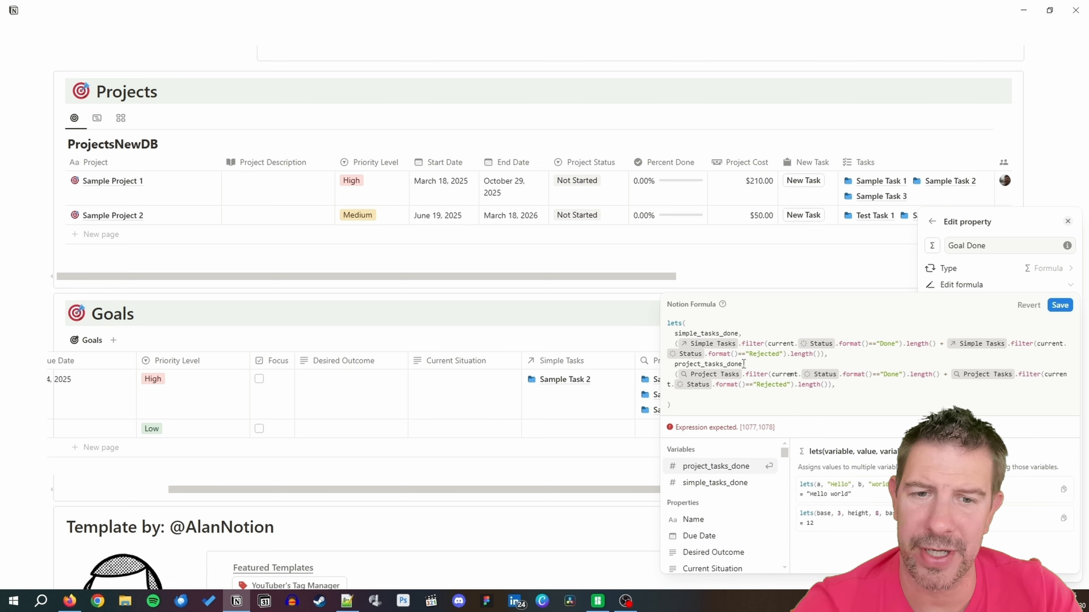
Add the expression (simple_tasks_done + project_tasks_done) as the numerator of the Goal Done formula.
{"action": "type", "text": "(simp"}
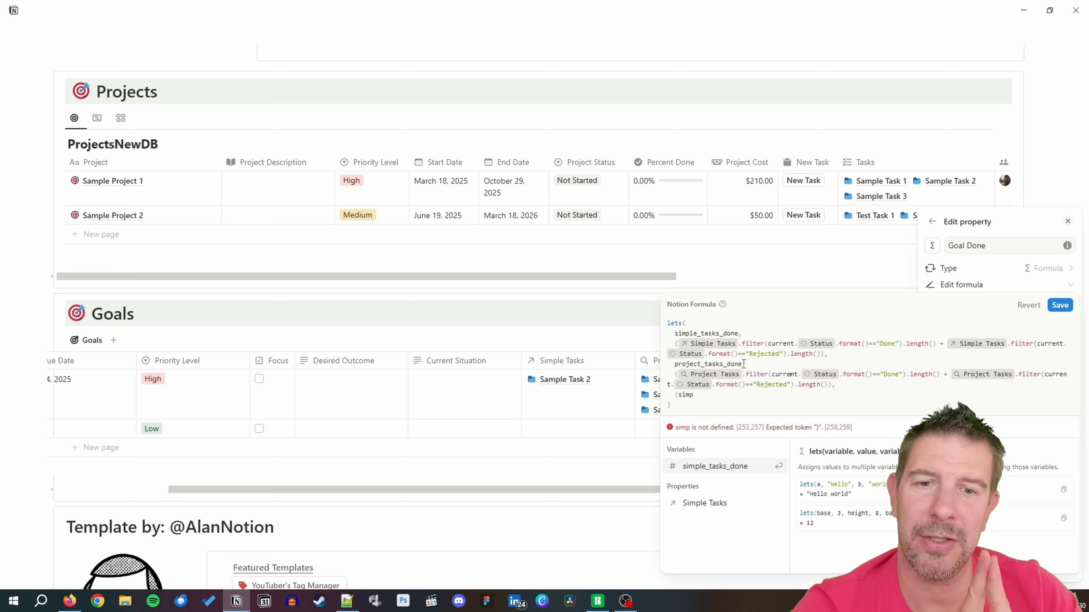
{"action": "type", "text": "le_tasks_done +"}
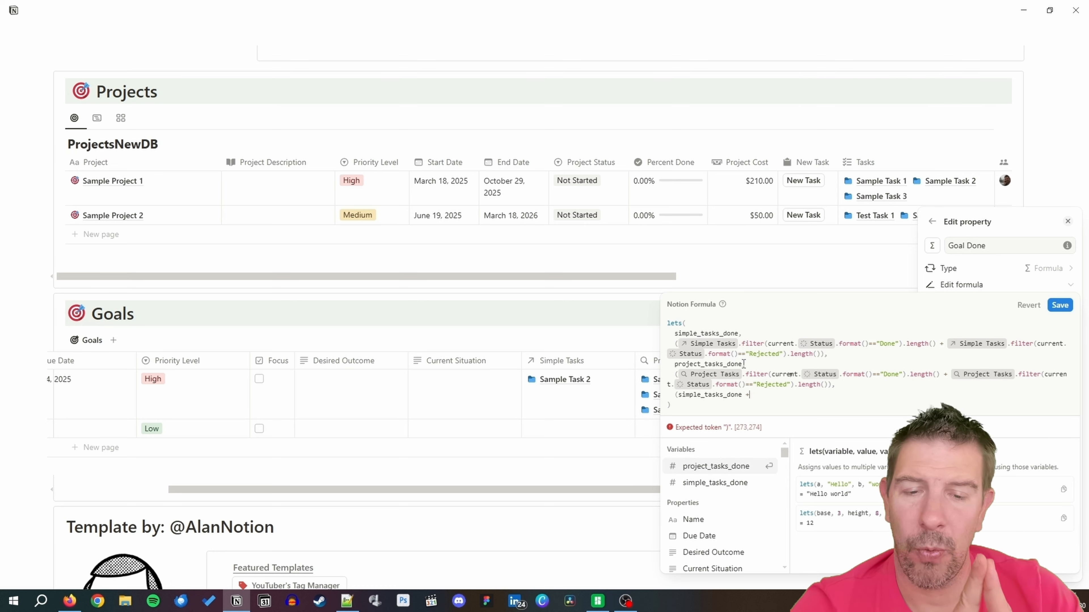
{"action": "type", "text": " project_tasks_done"}
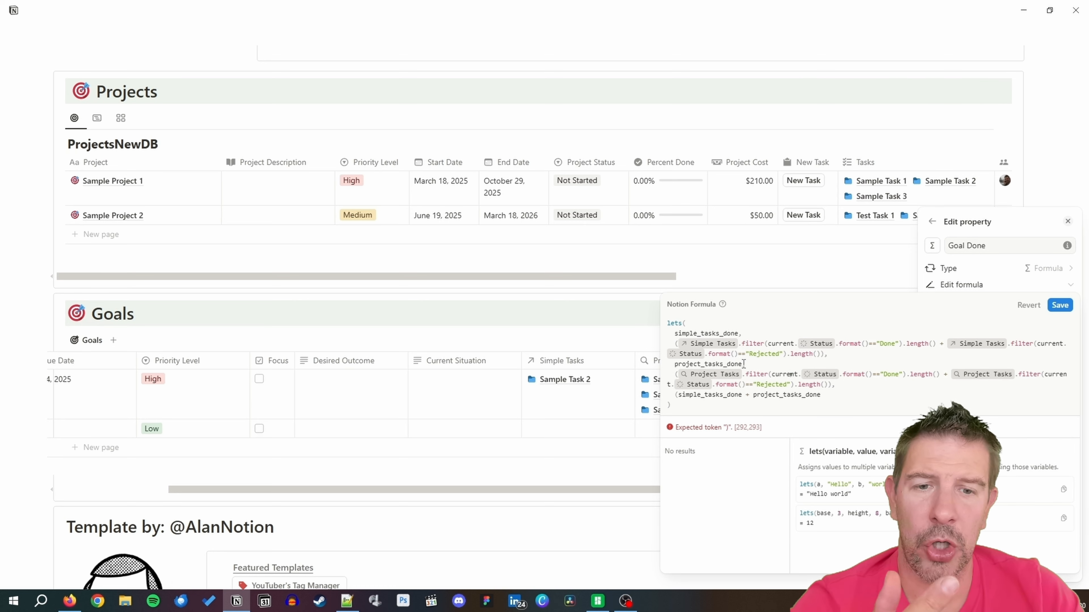
{"action": "type", "text": ")"}
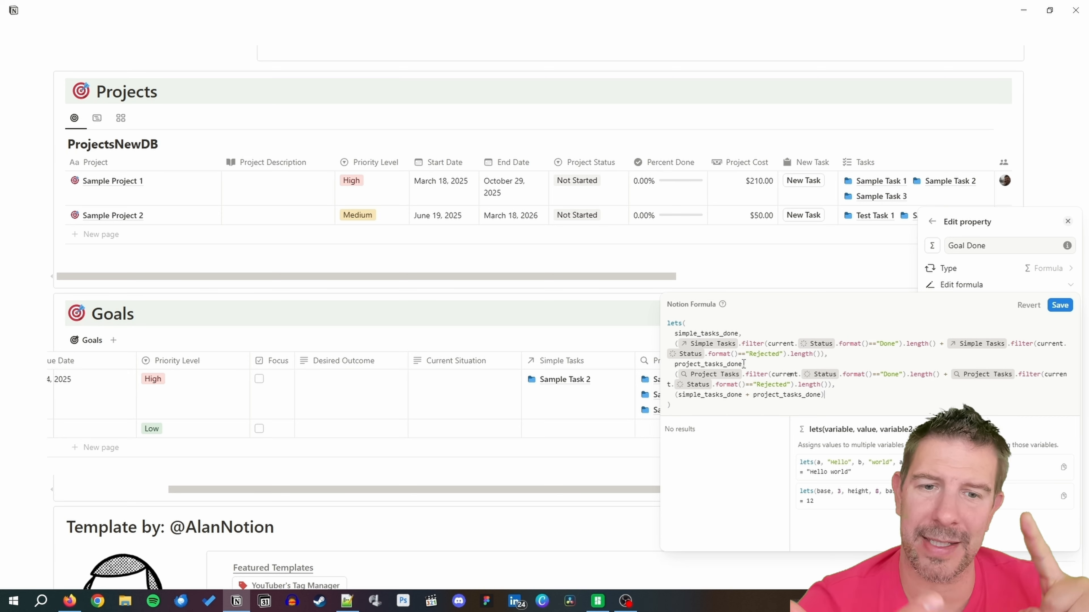
Divide the sum by an opening parenthesis followed by the Simple Tasks property with .length().
{"action": "type", "text": " / "}
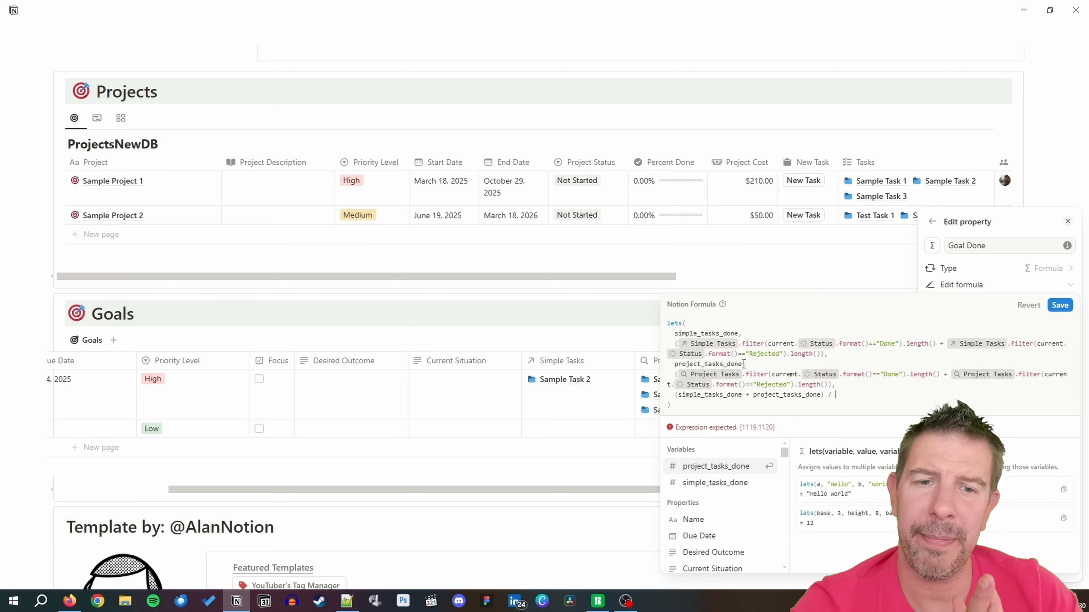
{"action": "type", "text": "(sim"}
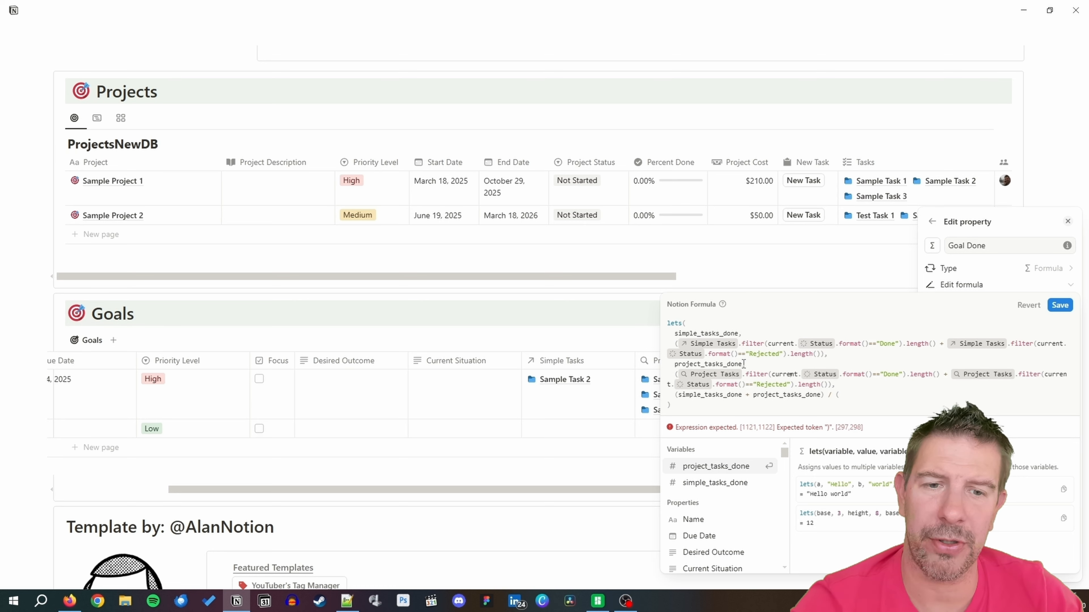
{"action": "key", "text": "Up"}
{"action": "key", "text": "Return"}
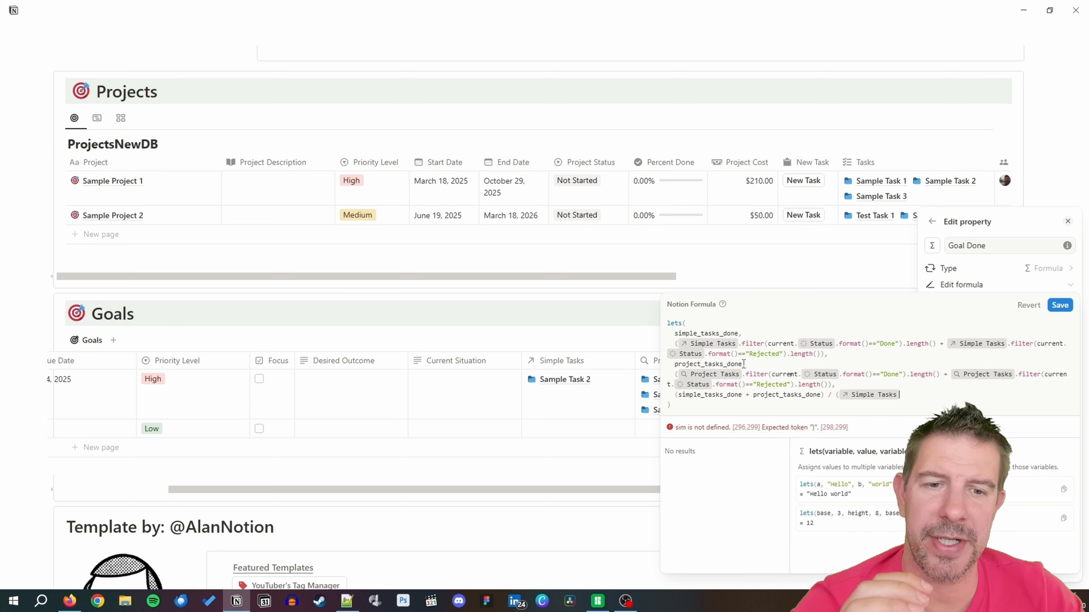
{"action": "type", "text": ".leng"}
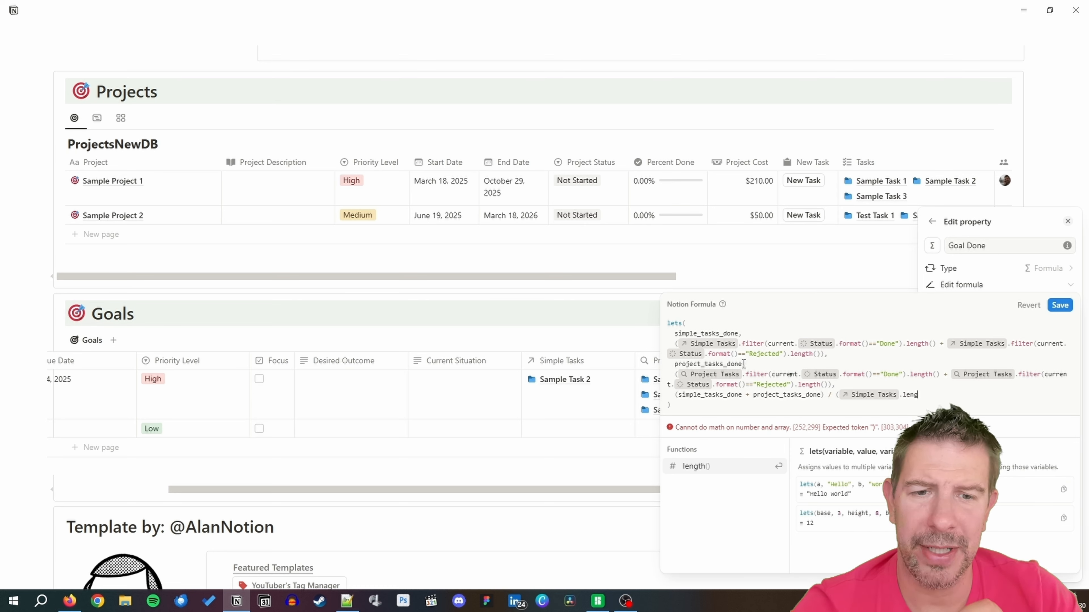
{"action": "key", "text": "Return"}
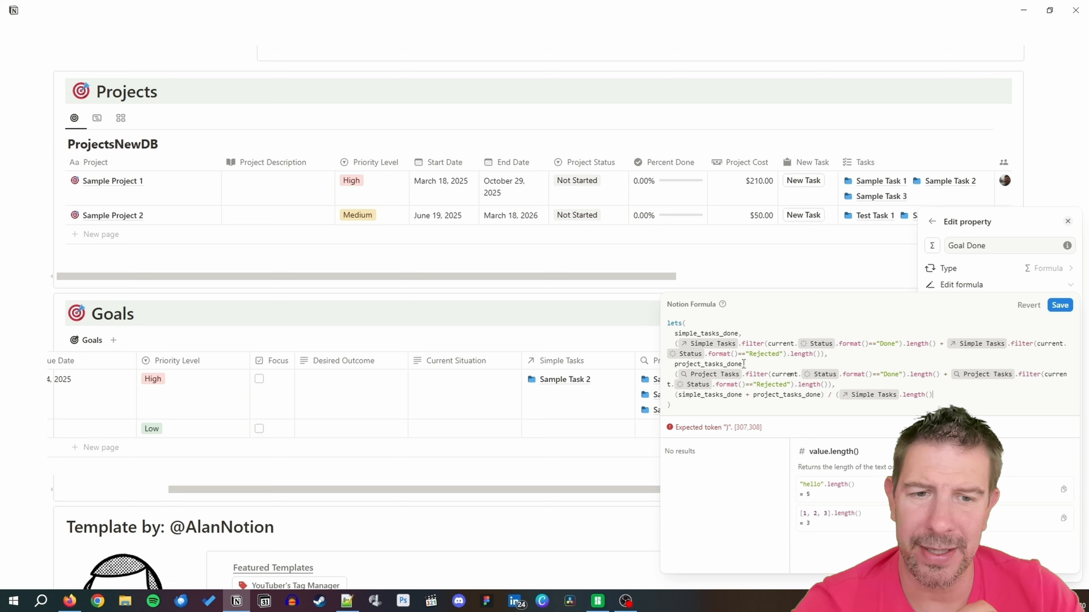
Complete the divisor with + Project Tasks.length() and a closing parenthesis, and save the Goal Done formula.
{"action": "type", "text": "+ Pro"}
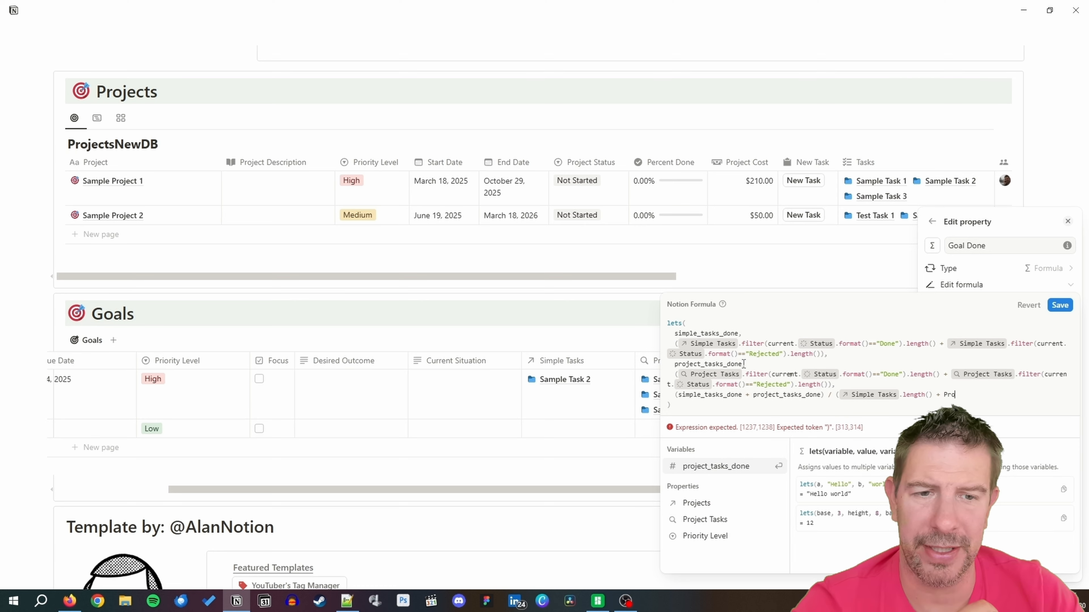
{"action": "type", "text": "j"}
{"action": "key", "text": "Down"}
{"action": "key", "text": "Down"}
{"action": "key", "text": "Down"}
{"action": "key", "text": "Up"}
{"action": "key", "text": "Return"}
{"action": "type", "text": ".length("}
{"action": "key", "text": "Return"}
{"action": "type", "text": ")"}
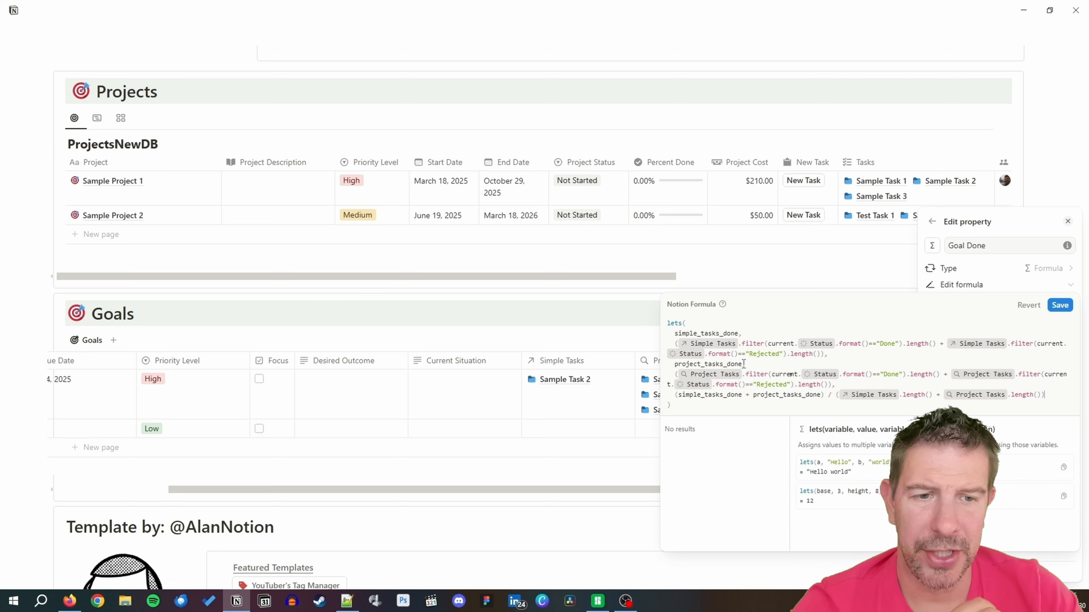
{"action": "left_click", "coordinate": [1057, 305]}
{"action": "left_click", "coordinate": [829, 279]}
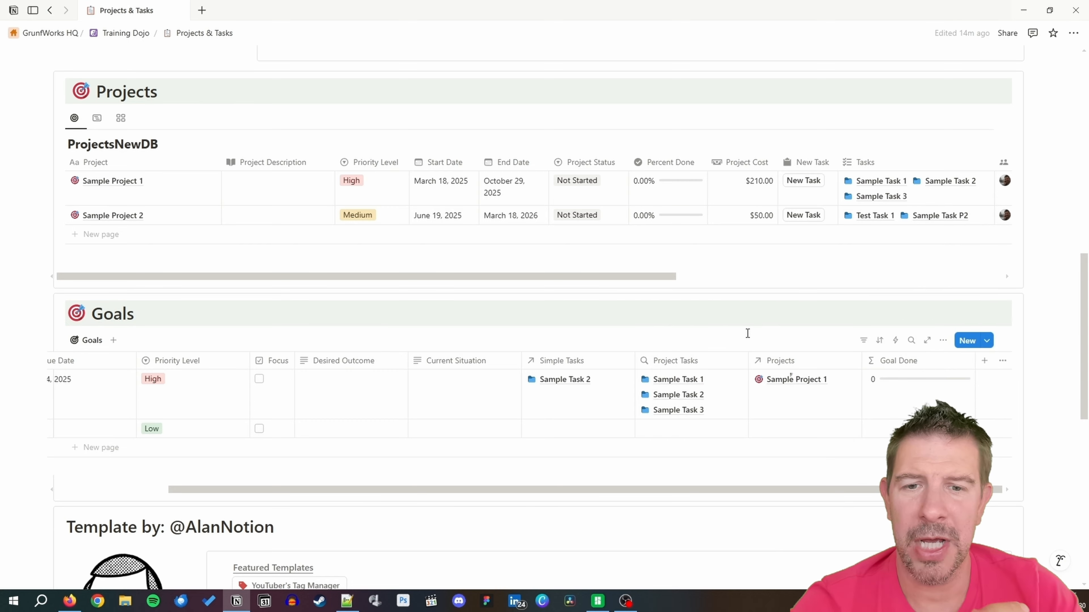
Set the status of Sample Task 2 in the Tasks database's Due This Week view to Done.
{"action": "scroll", "coordinate": [775, 296], "scroll_direction": "up", "scroll_amount": 10}
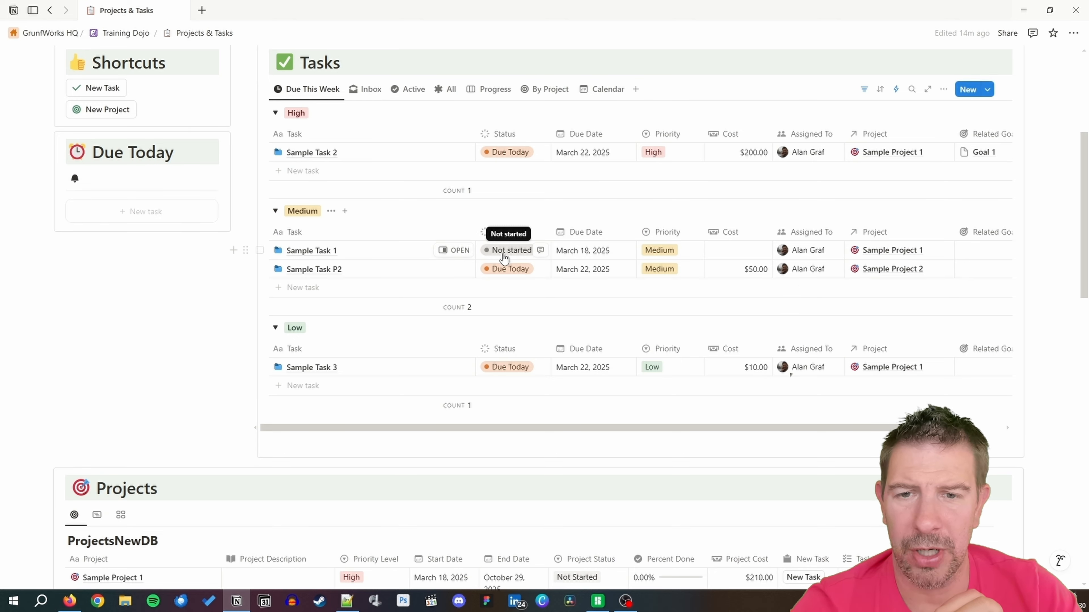
{"action": "scroll", "coordinate": [523, 274], "scroll_direction": "down", "scroll_amount": 1}
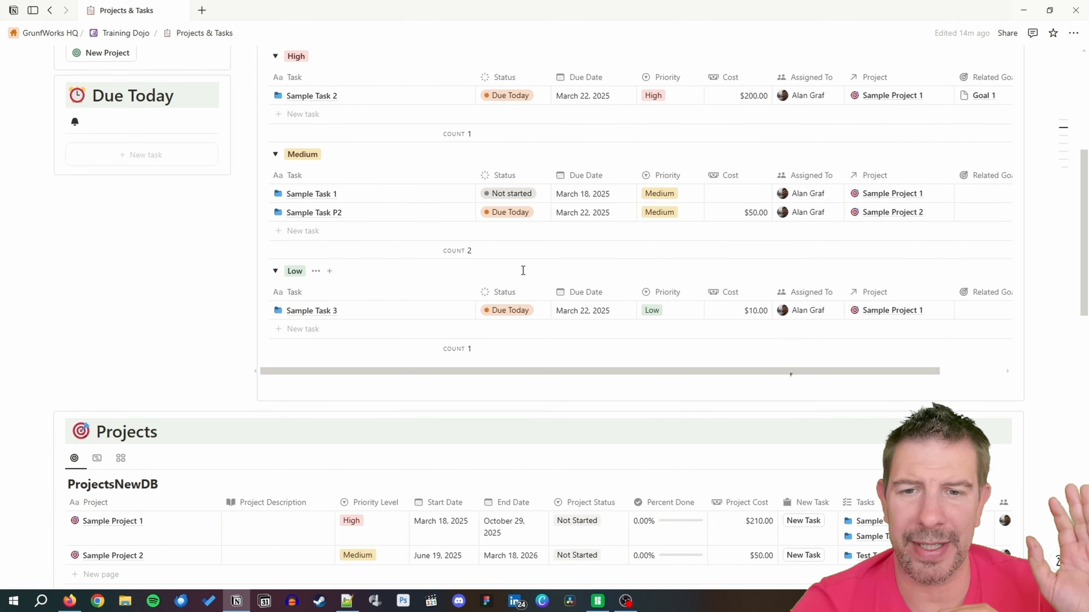
{"action": "scroll", "coordinate": [523, 275], "scroll_direction": "up", "scroll_amount": 1}
{"action": "scroll", "coordinate": [522, 275], "scroll_direction": "up", "scroll_amount": 3}
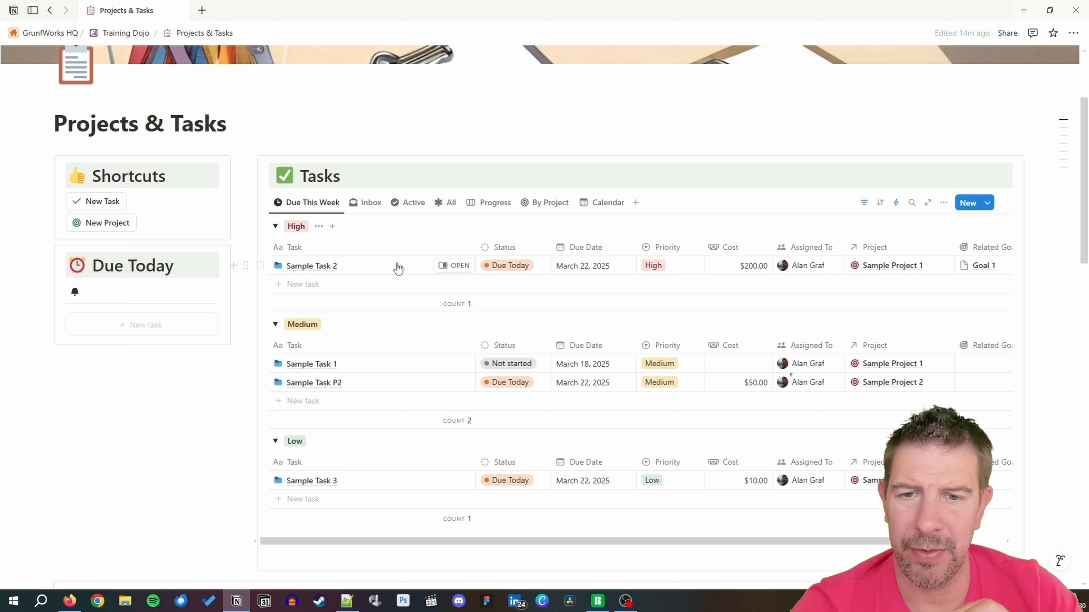
{"action": "left_click", "coordinate": [514, 267]}
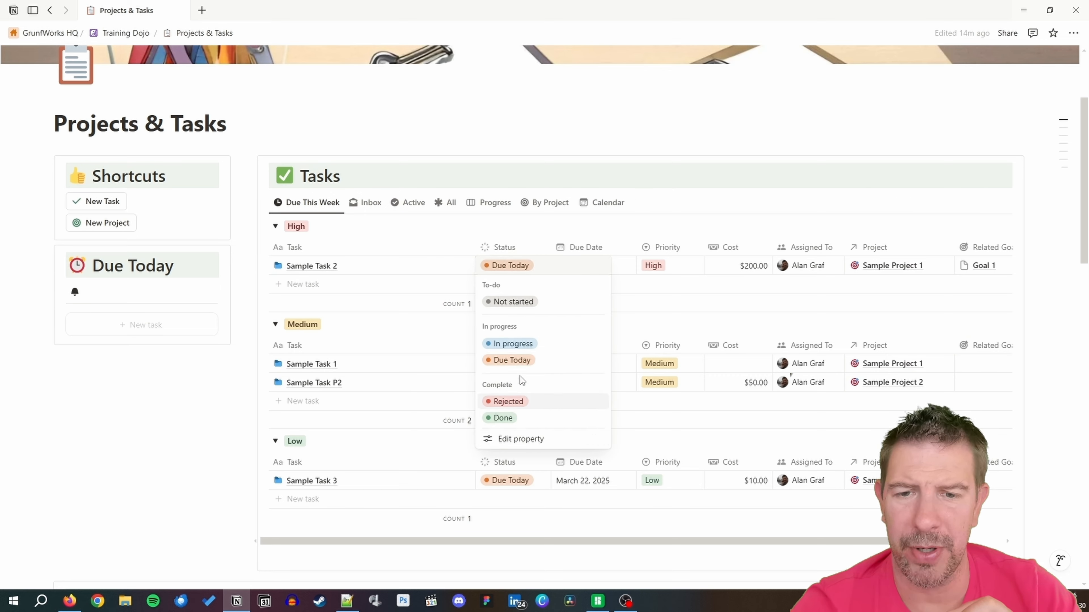
{"action": "left_click", "coordinate": [522, 365]}
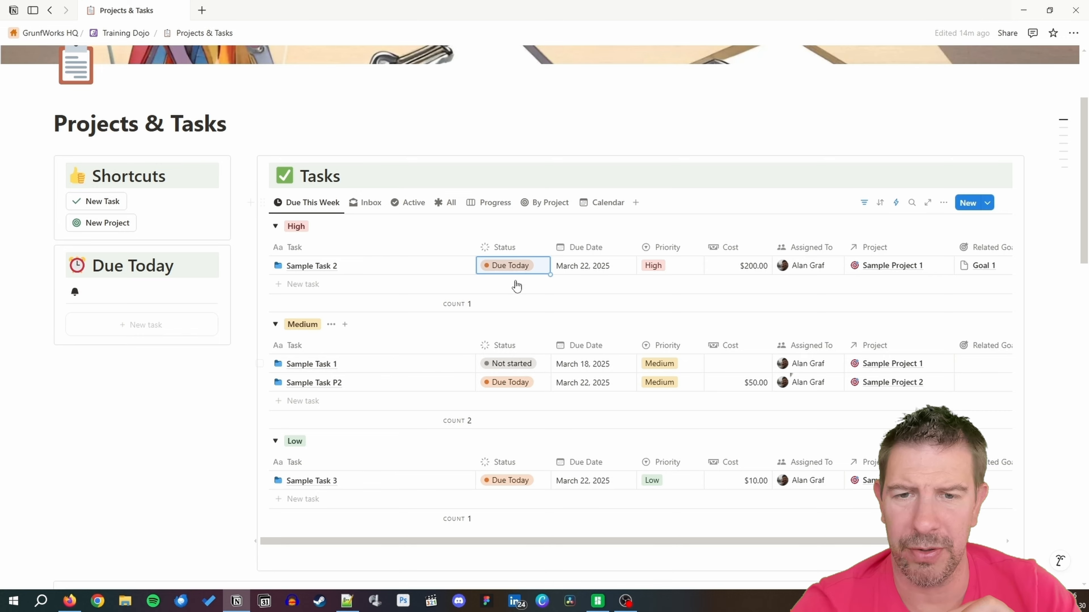
{"action": "left_click", "coordinate": [510, 266]}
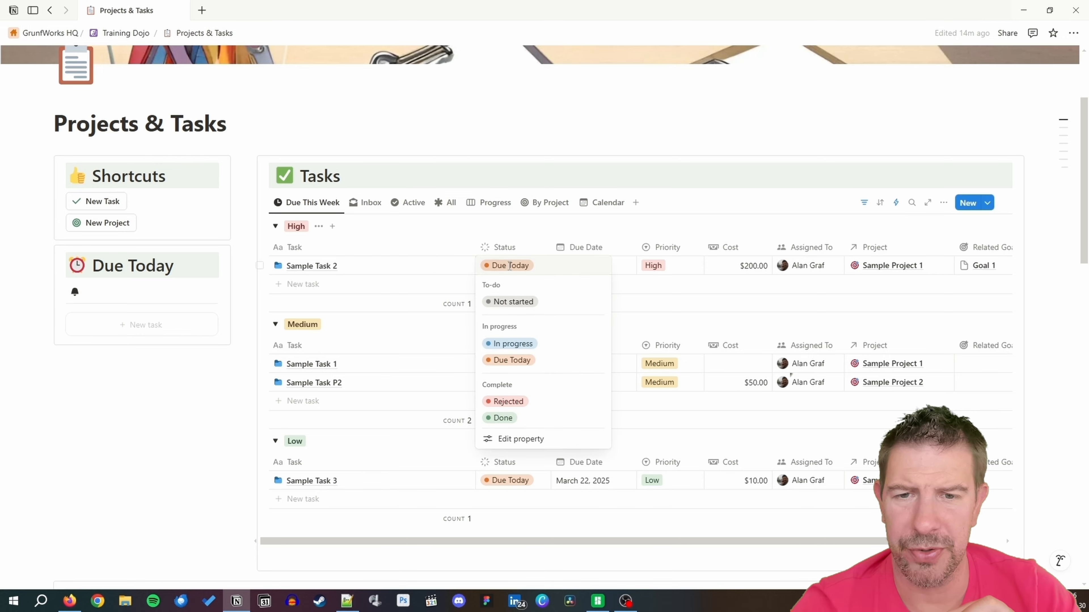
{"action": "left_click", "coordinate": [522, 418]}
Change the Goal Done property's number format in the Goals database to Percent.
{"action": "scroll", "coordinate": [579, 391], "scroll_direction": "down", "scroll_amount": 9}
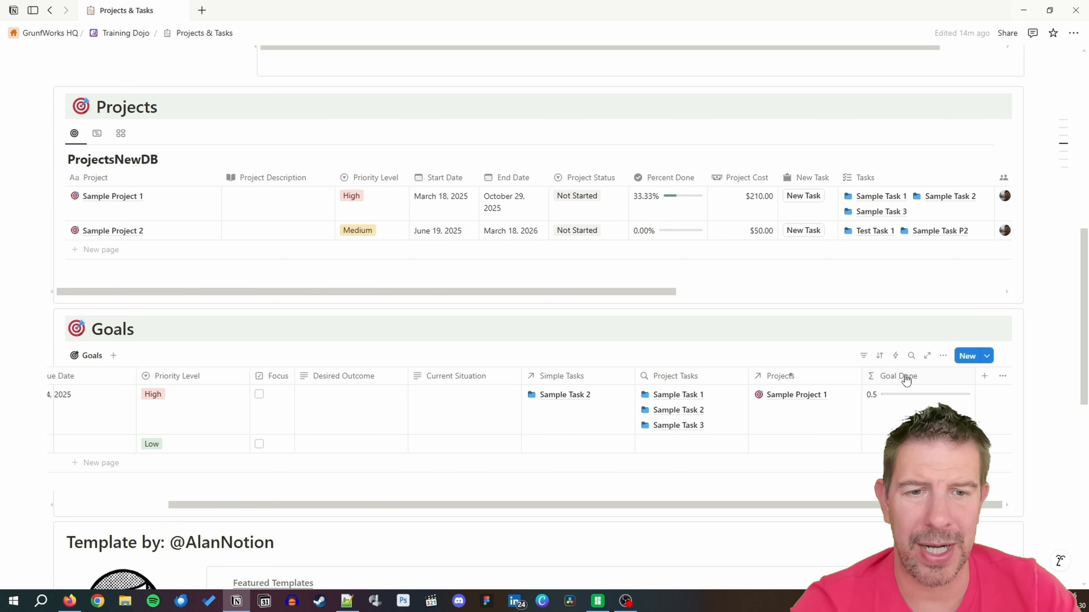
{"action": "left_click", "coordinate": [894, 418]}
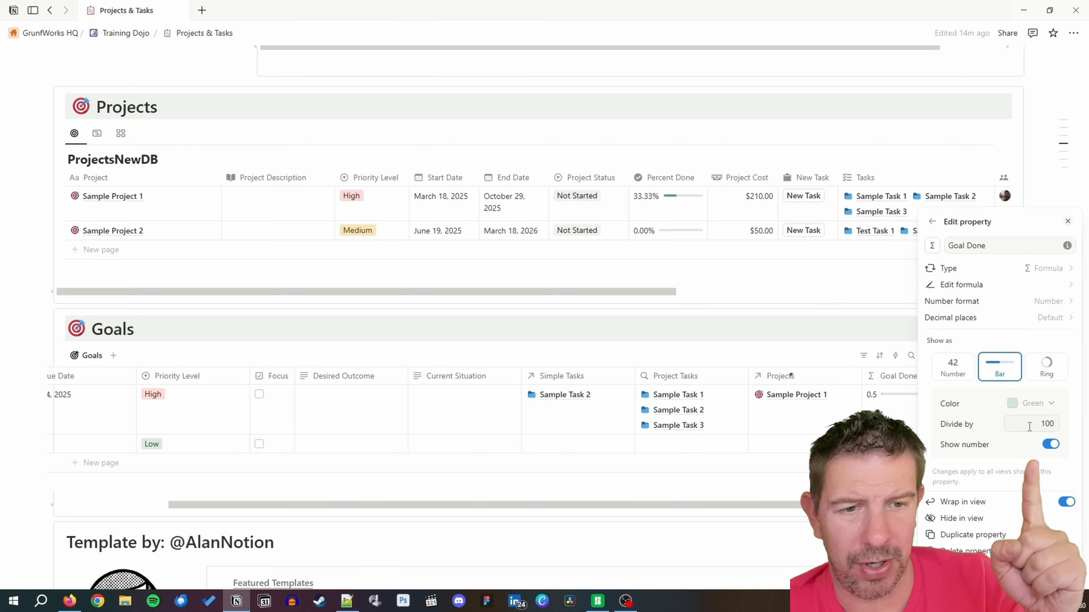
{"action": "left_click", "coordinate": [1060, 425]}
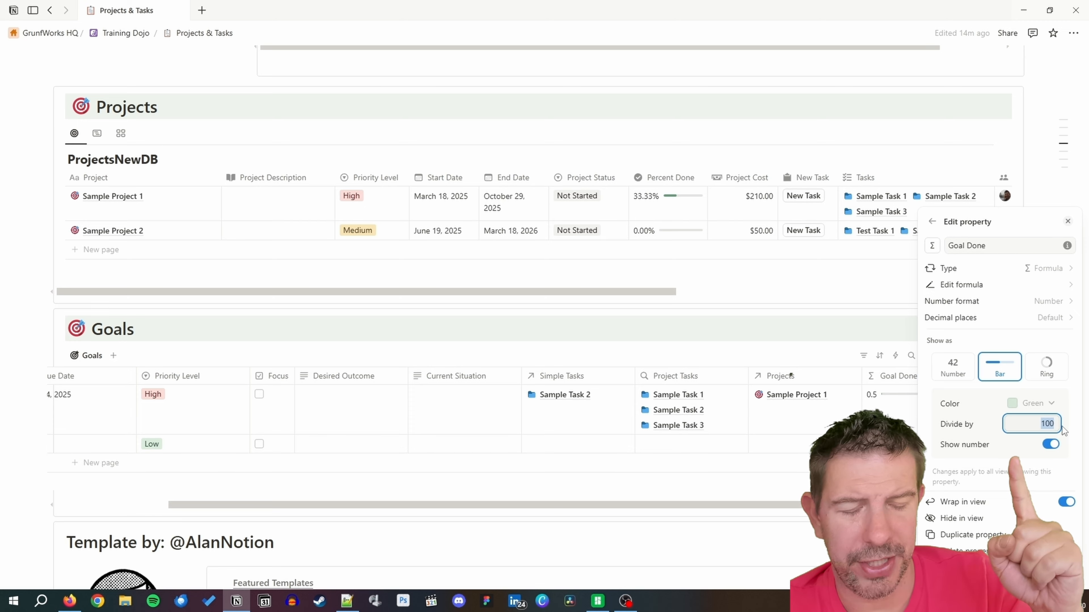
{"action": "left_click", "coordinate": [994, 305]}
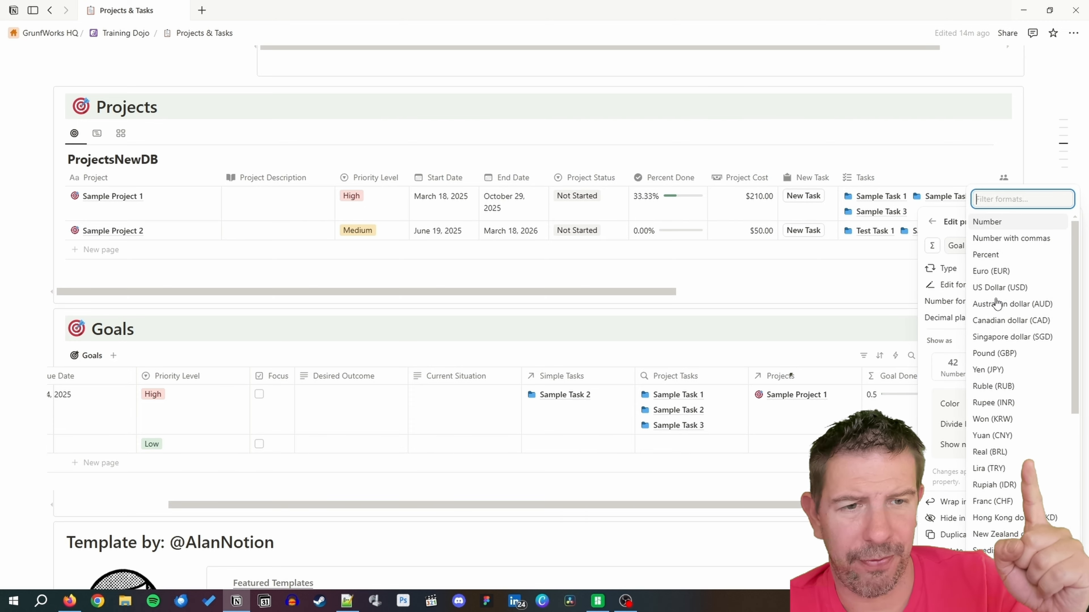
{"action": "left_click", "coordinate": [1010, 259]}
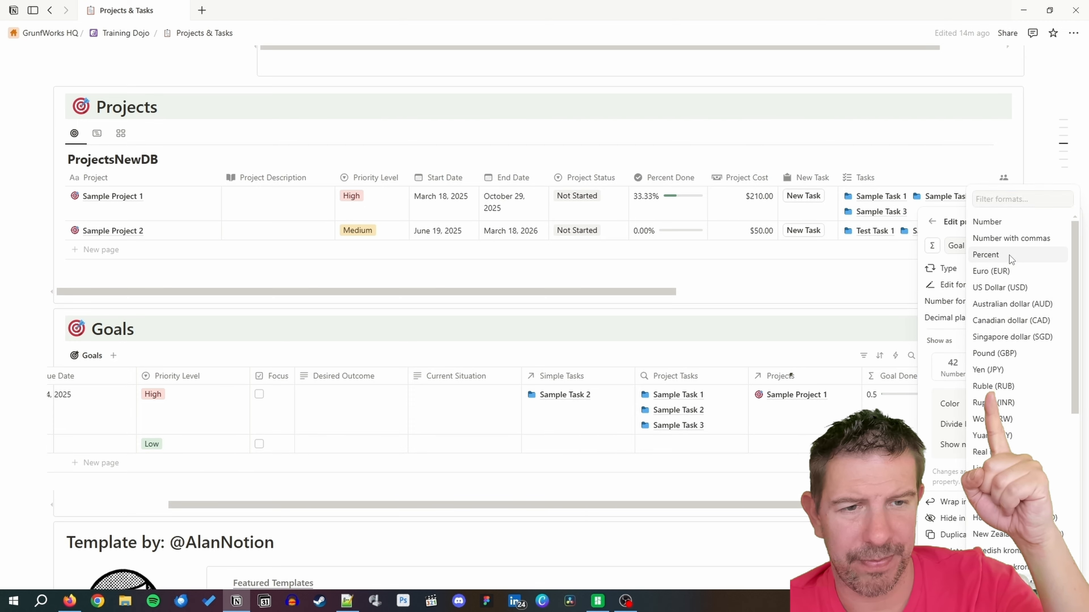
{"action": "left_click", "coordinate": [1010, 259]}
{"action": "key", "text": "Escape"}
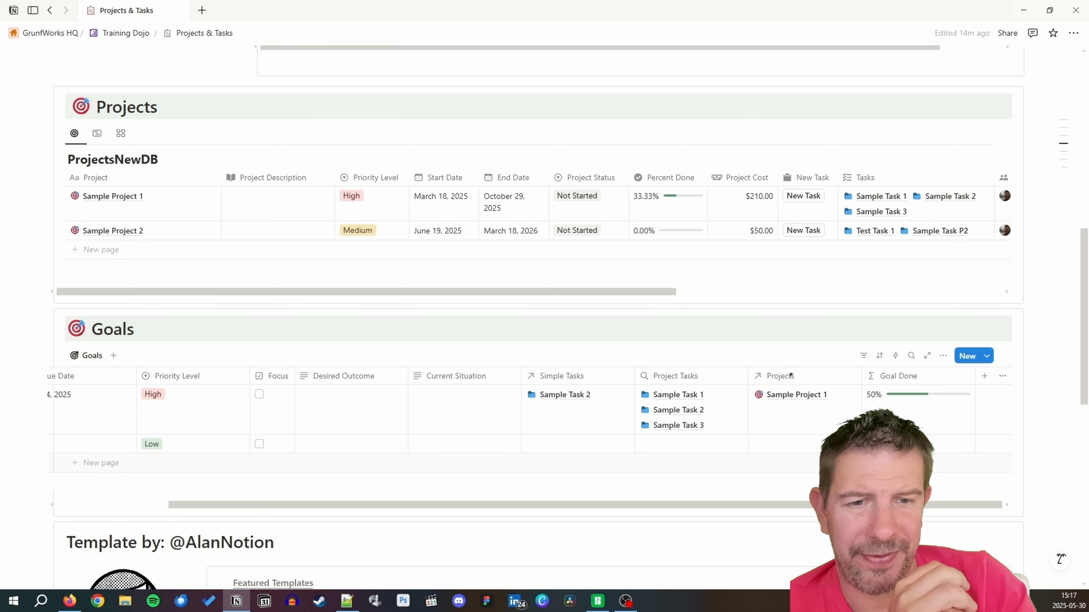
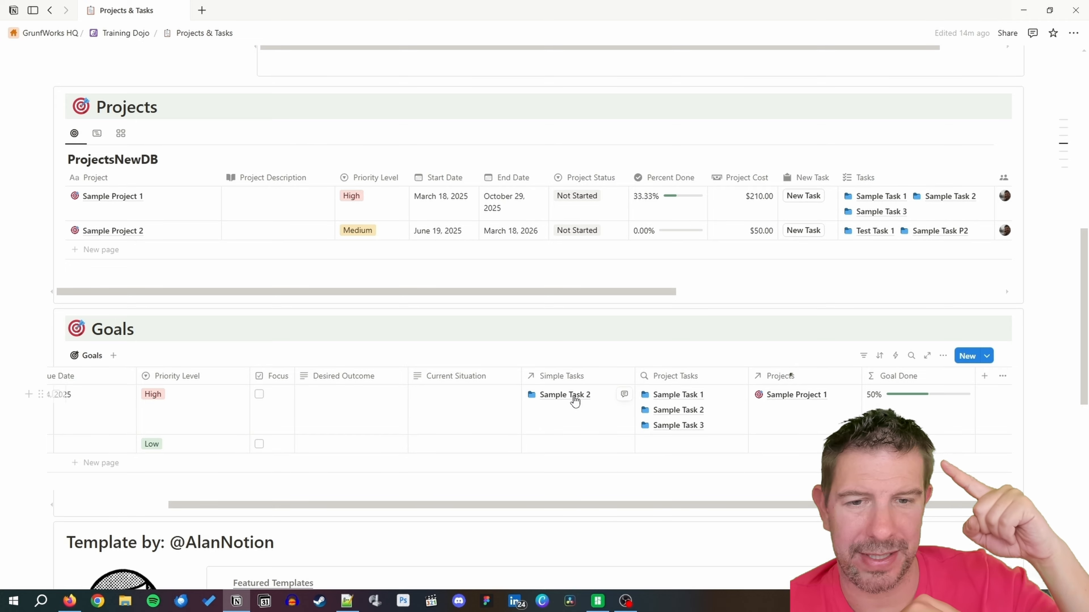
Replace Sample Task 2 with Sample Task P2 in Goal 1's Simple Tasks relation.
{"action": "scroll", "coordinate": [574, 399], "scroll_direction": "up", "scroll_amount": 10}
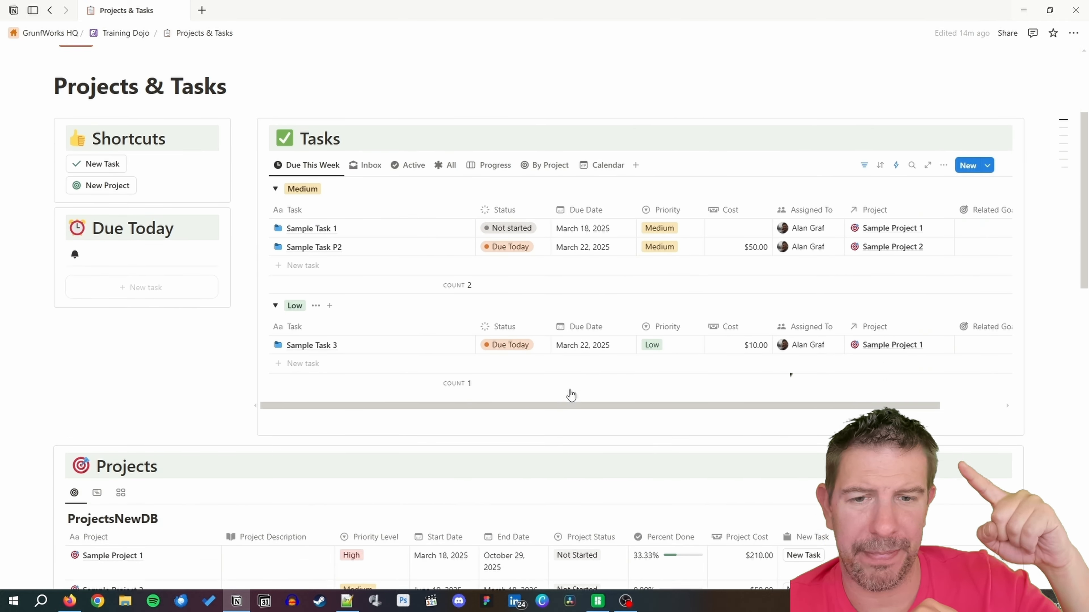
{"action": "scroll", "coordinate": [571, 395], "scroll_direction": "down", "scroll_amount": 1}
{"action": "left_click", "coordinate": [660, 396]}
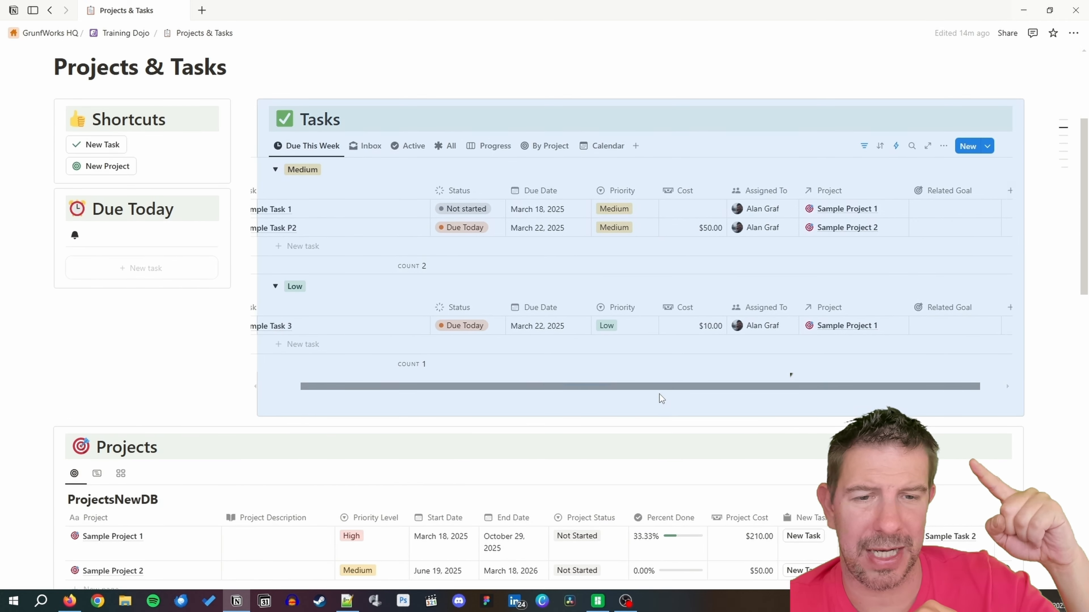
{"action": "scroll", "coordinate": [541, 400], "scroll_direction": "right", "scroll_amount": 3}
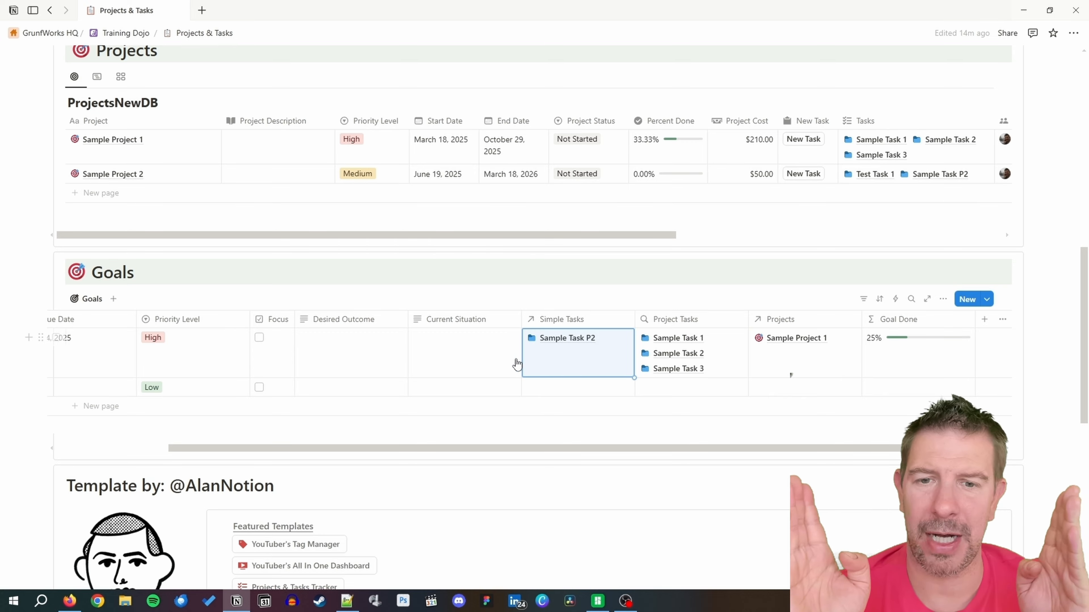
Compare the Related Goal entries in the Tasks table with the Goals table, viewed from its Name column.
{"action": "scroll", "coordinate": [515, 363], "scroll_direction": "up", "scroll_amount": 10}
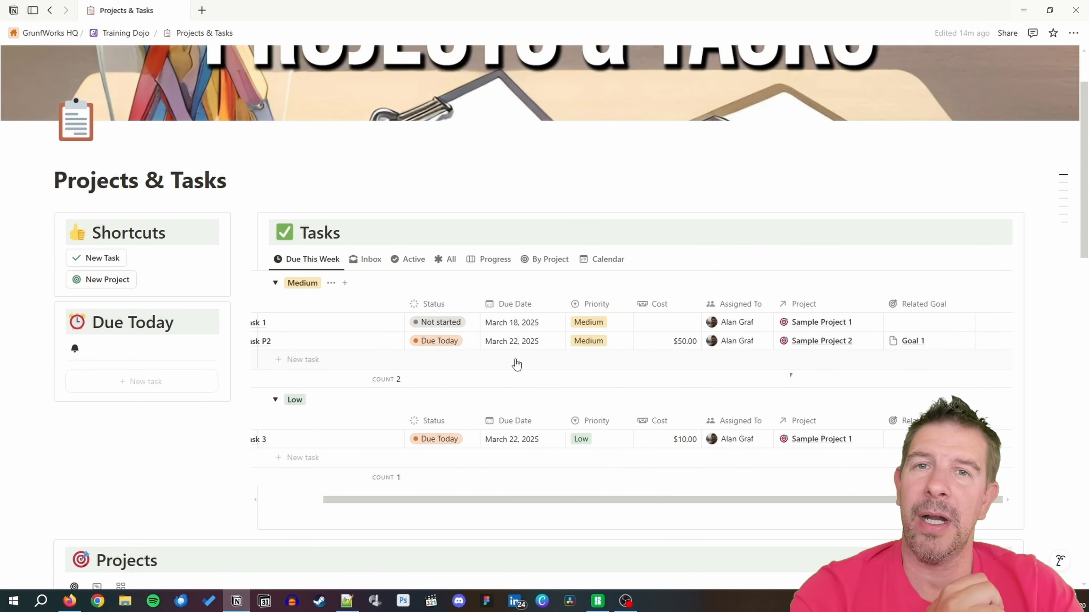
{"action": "scroll", "coordinate": [516, 370], "scroll_direction": "down", "scroll_amount": 10}
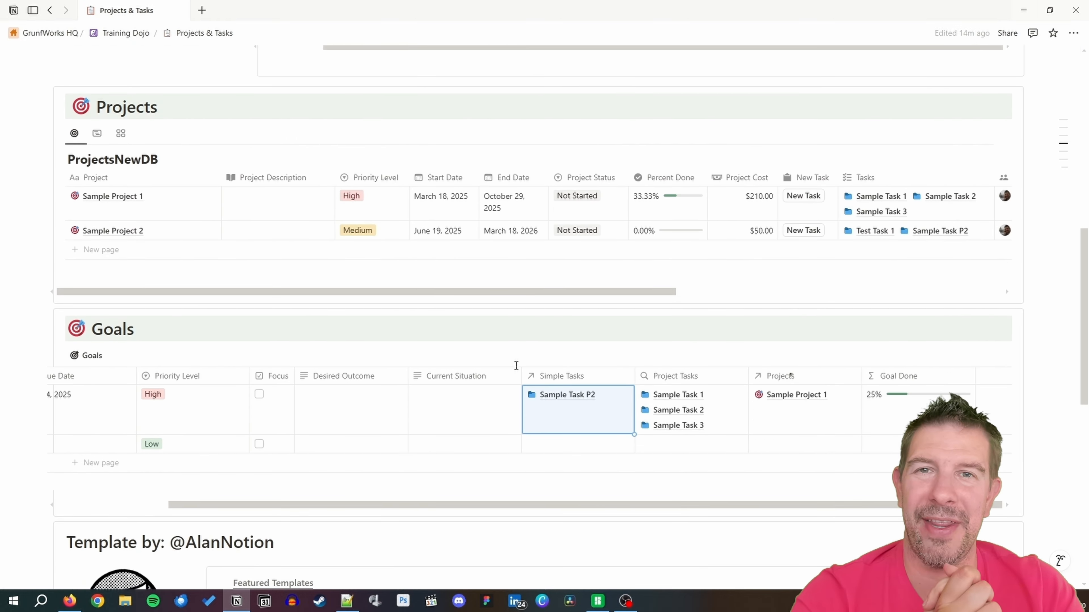
{"action": "scroll", "coordinate": [516, 365], "scroll_direction": "up", "scroll_amount": 5}
{"action": "scroll", "coordinate": [516, 365], "scroll_direction": "down", "scroll_amount": 5}
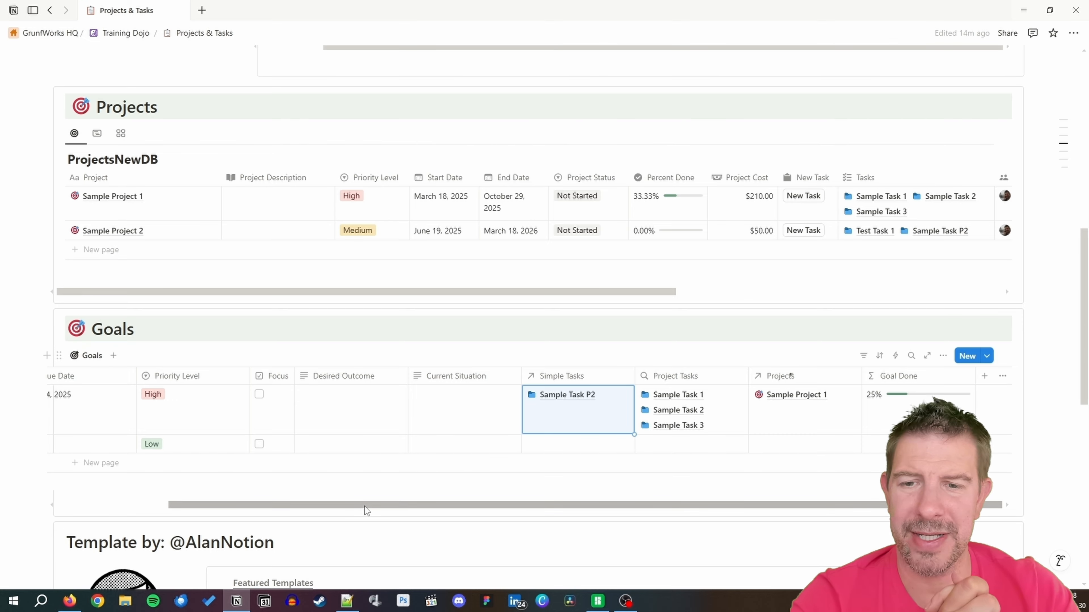
{"action": "left_click_drag", "start_coordinate": [363, 507], "coordinate": [204, 491]}
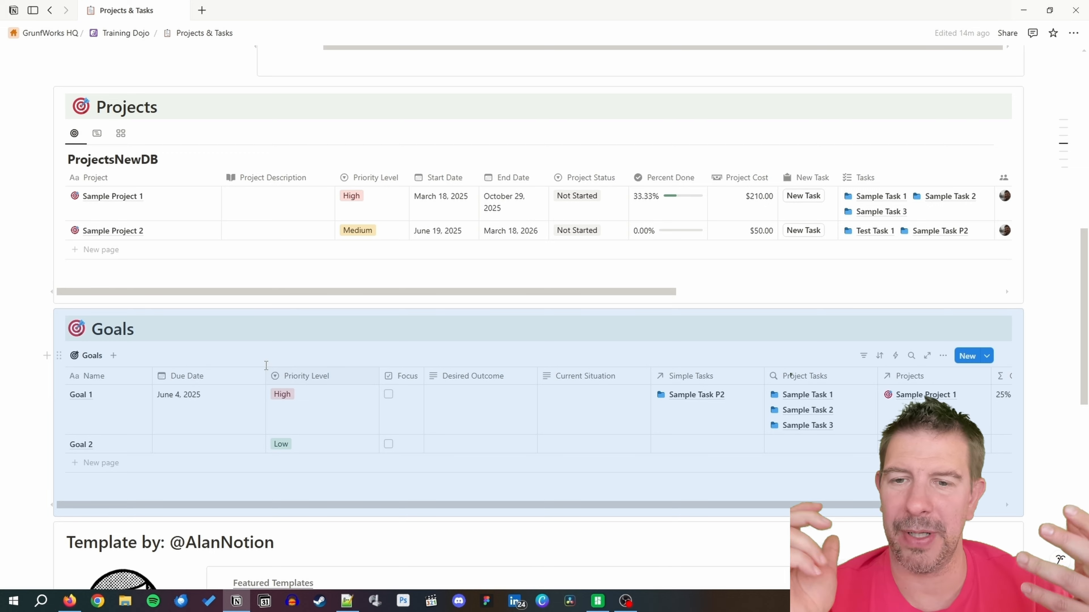
Add a gallery view named Goals with a circled exclamation mark icon to the Goals database.
{"action": "left_click", "coordinate": [114, 356]}
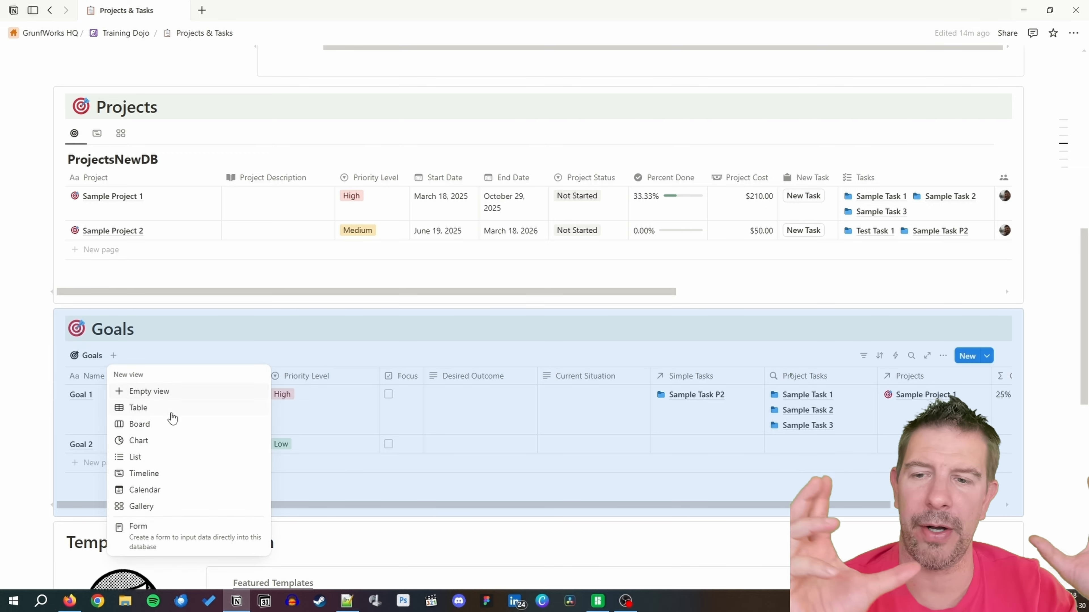
{"action": "left_click", "coordinate": [179, 508]}
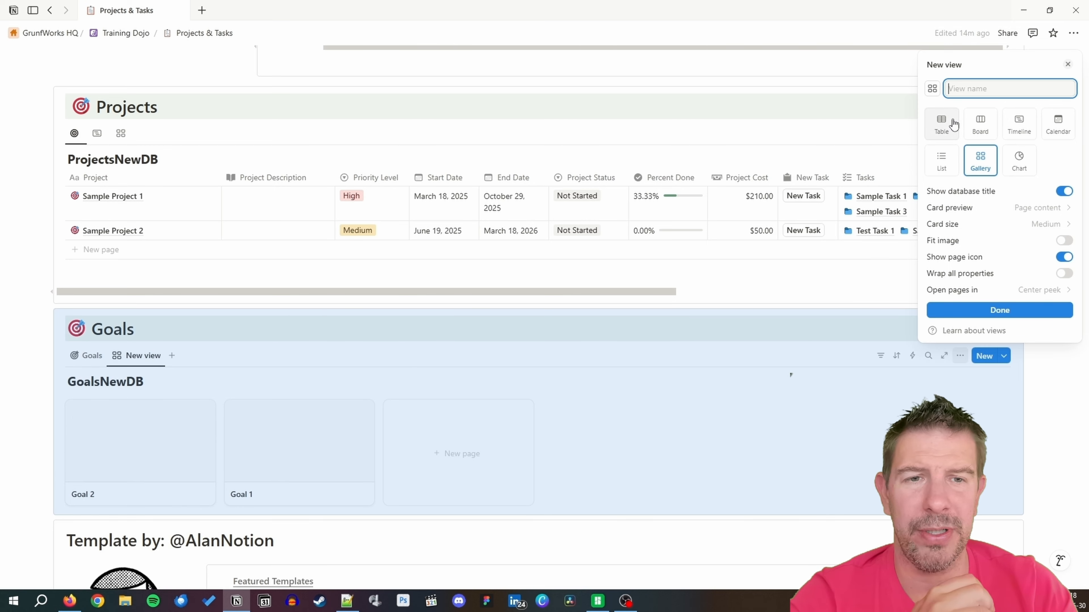
{"action": "type", "text": "Goals"}
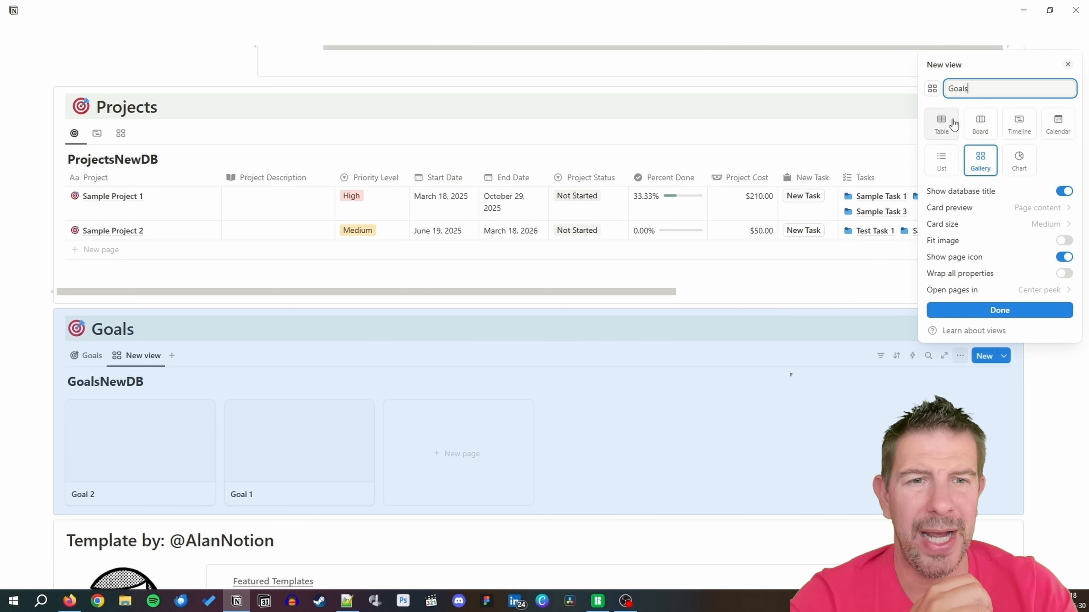
{"action": "left_click", "coordinate": [932, 89]}
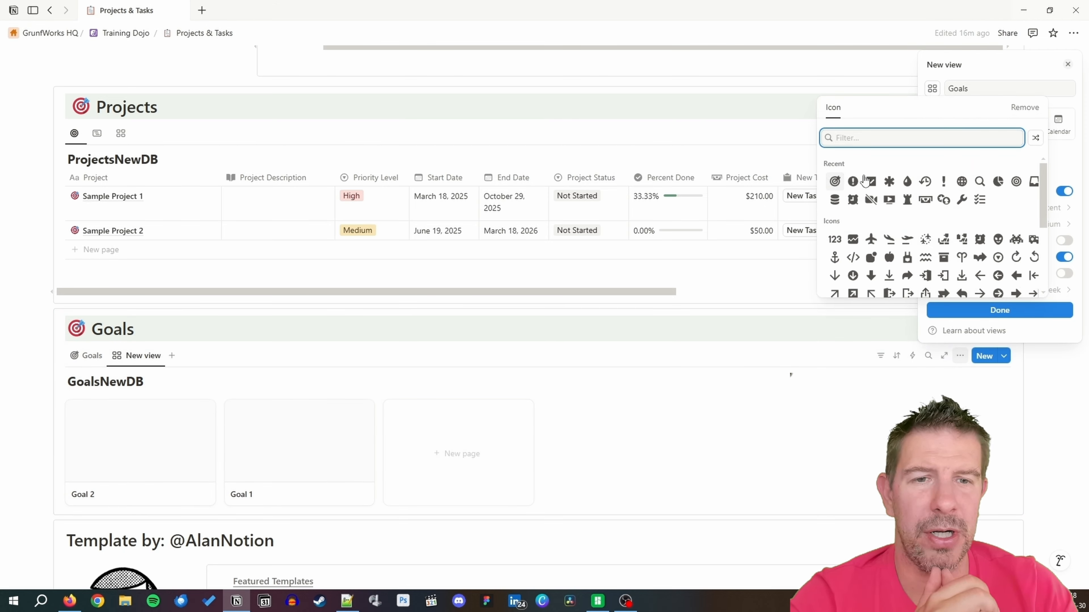
{"action": "left_click", "coordinate": [861, 180]}
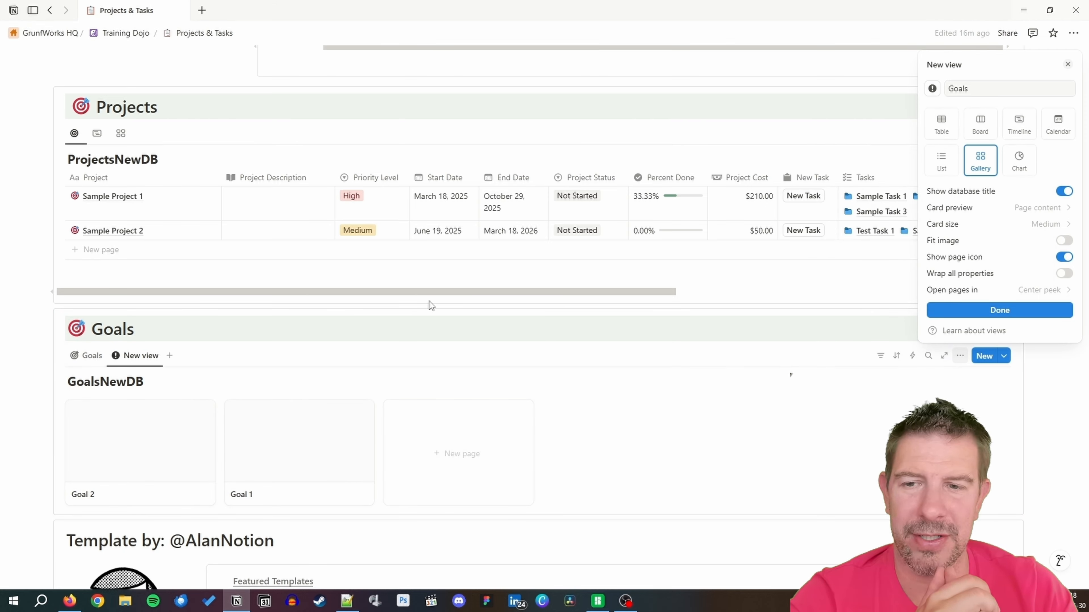
{"action": "key", "text": "Return"}
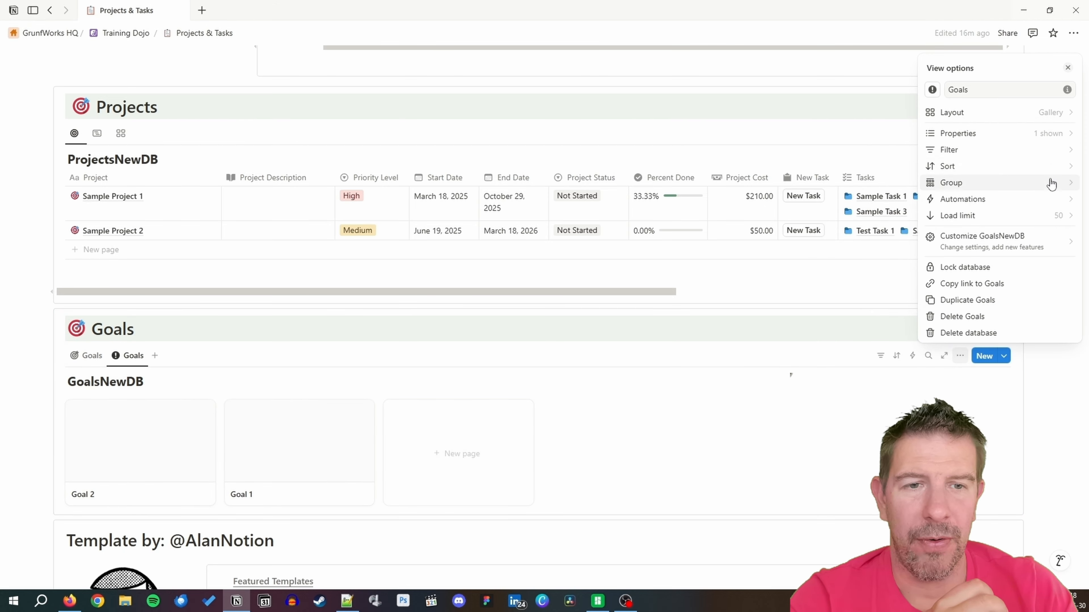
Set the card preview of the new Goals gallery view to None.
{"action": "left_click", "coordinate": [1044, 114]}
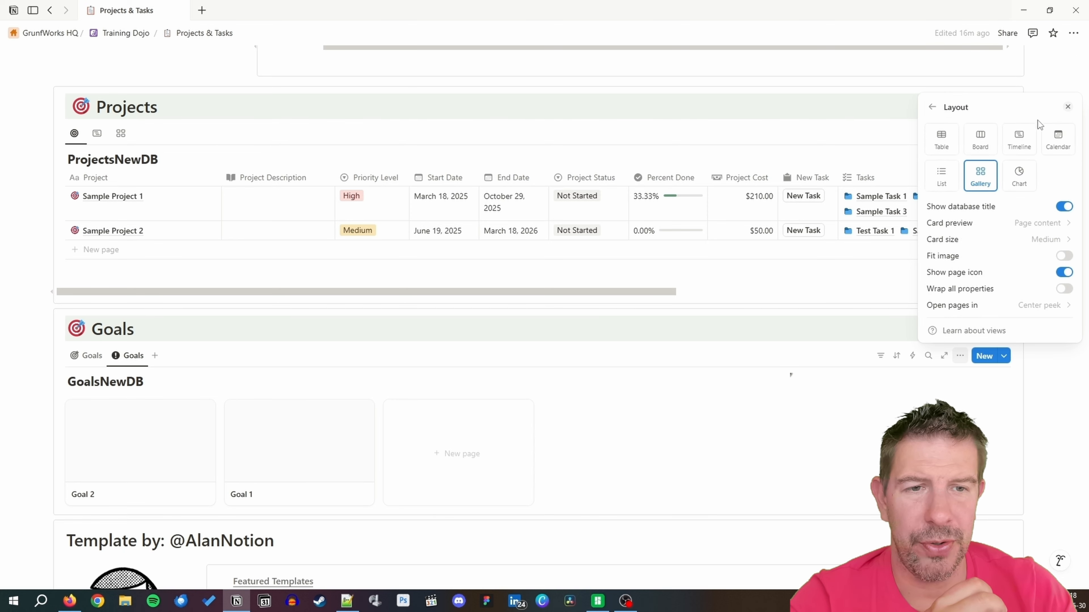
{"action": "left_click", "coordinate": [1058, 223]}
{"action": "left_click", "coordinate": [952, 241]}
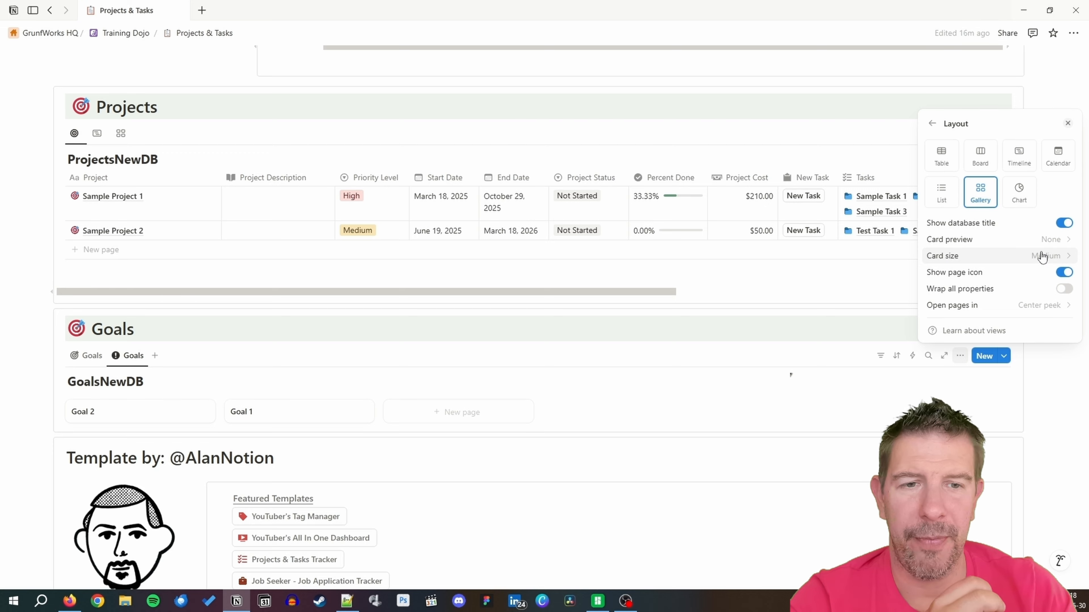
{"action": "left_click", "coordinate": [932, 124]}
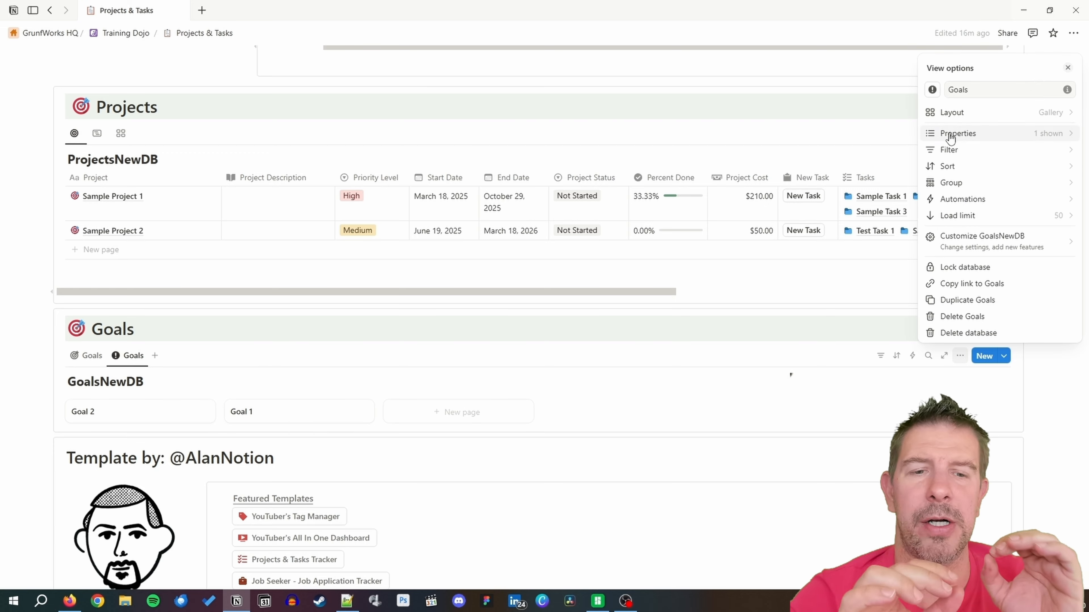
Show the Due Date, Focus and Goal Done properties on the cards of the Goals gallery view.
{"action": "left_click", "coordinate": [1024, 134]}
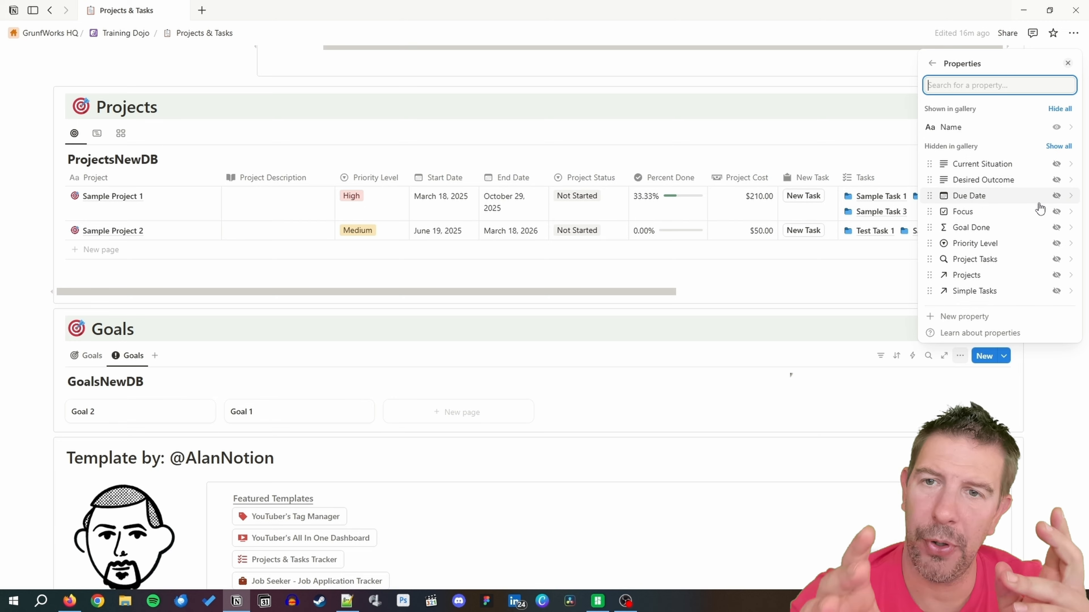
{"action": "left_click", "coordinate": [1057, 197]}
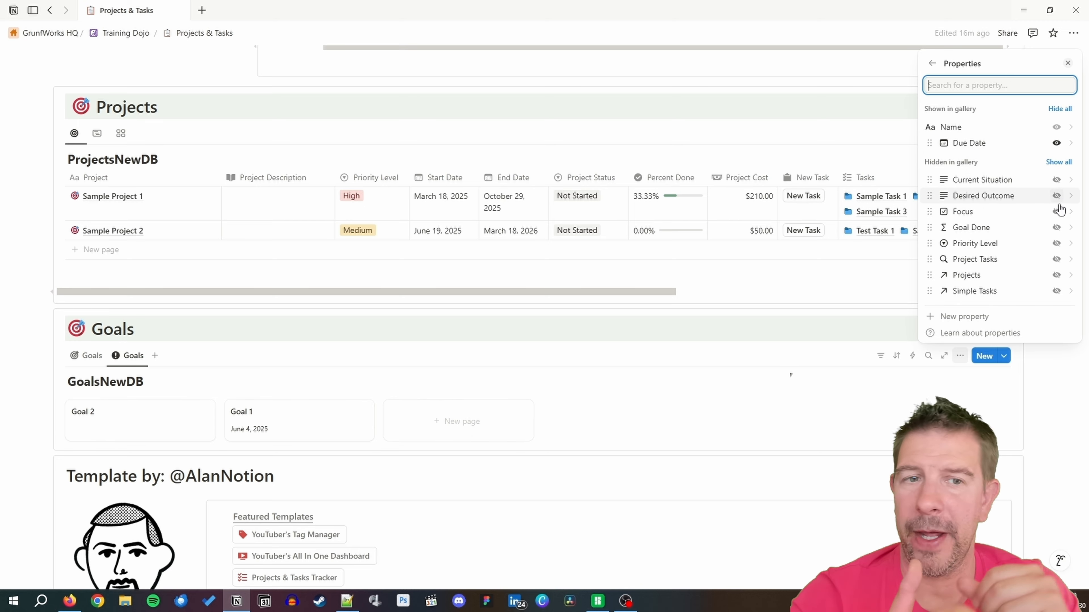
{"action": "left_click", "coordinate": [1056, 212]}
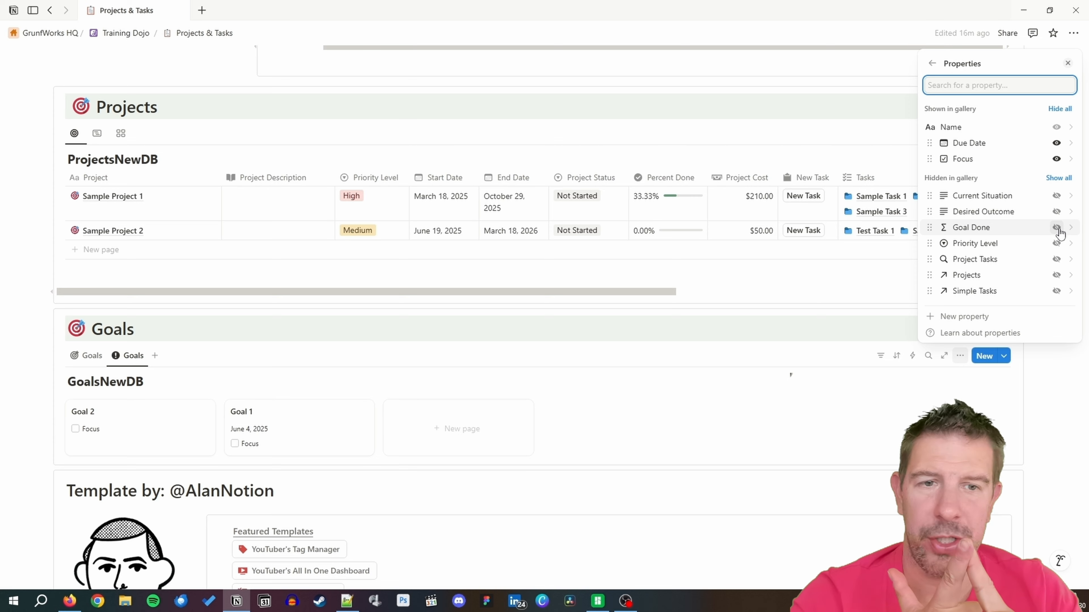
{"action": "left_click", "coordinate": [1056, 227]}
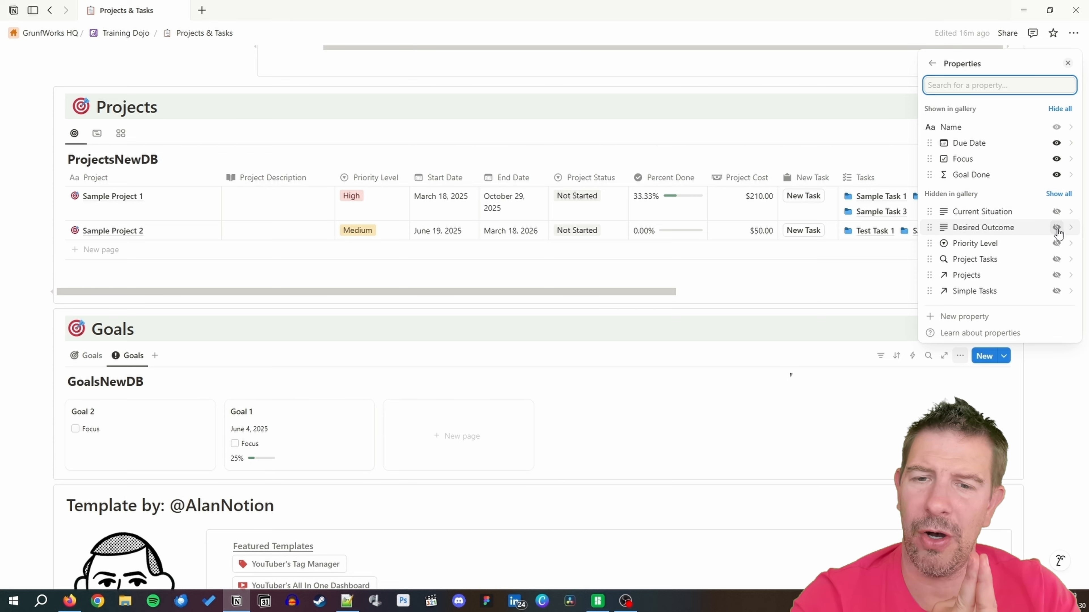
{"action": "left_click", "coordinate": [1056, 131]}
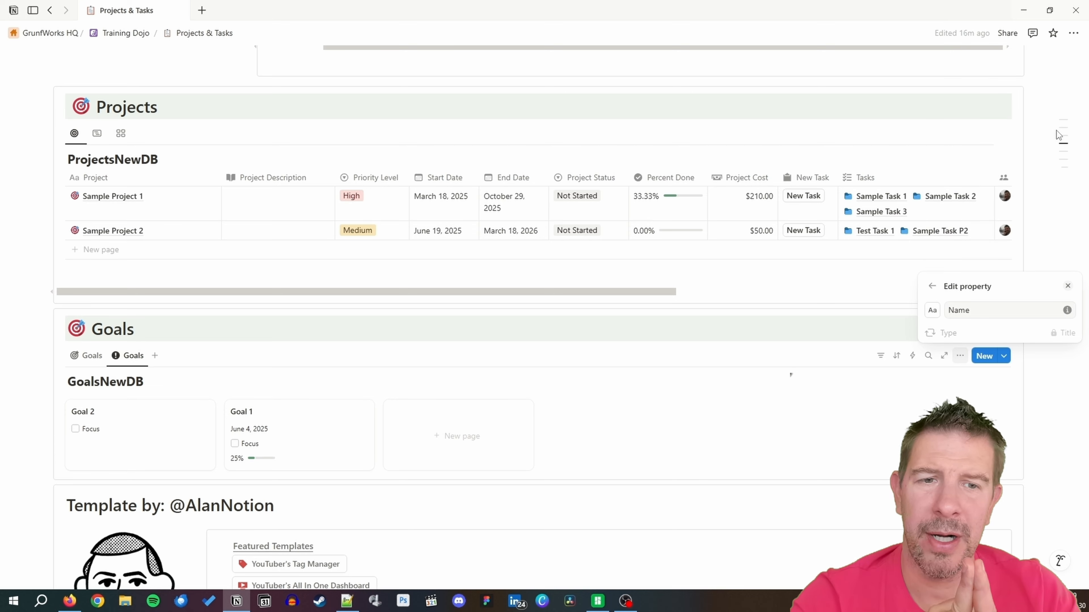
{"action": "left_click", "coordinate": [932, 287]}
{"action": "left_click", "coordinate": [932, 62]}
{"action": "left_click", "coordinate": [1020, 142]}
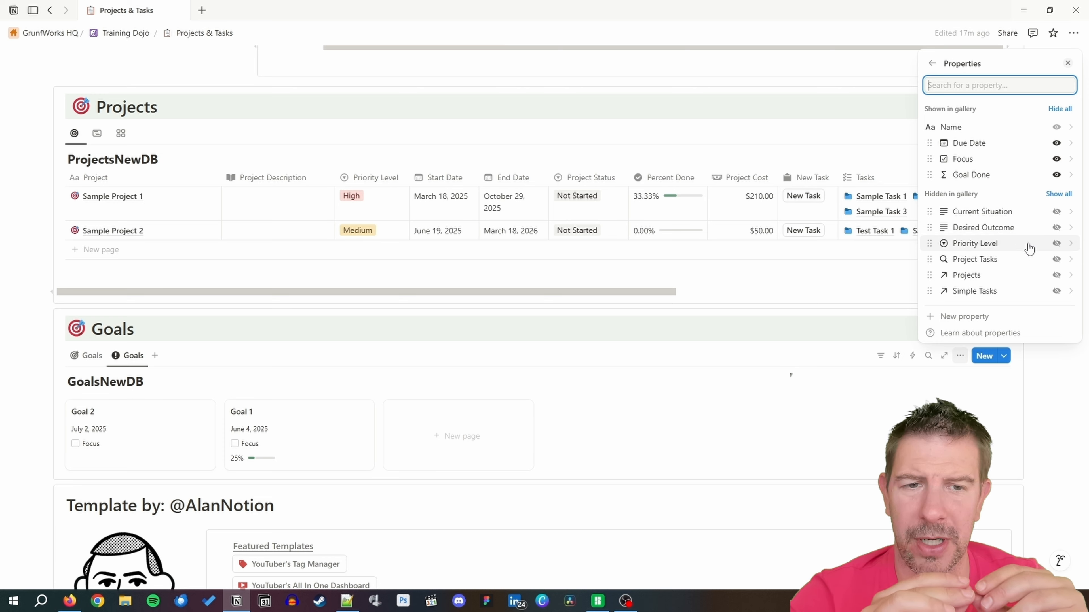
Show Priority Level in the Goals gallery and order the properties as Goal Done, Due Date, Priority Level, Focus.
{"action": "left_click", "coordinate": [1056, 243]}
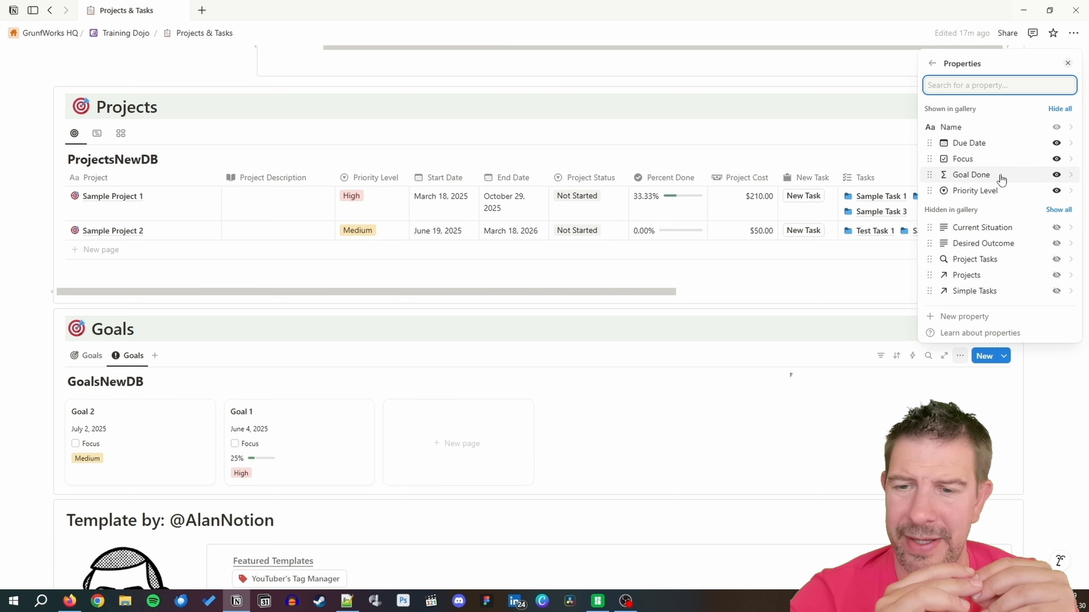
{"action": "left_click_drag", "start_coordinate": [994, 189], "coordinate": [990, 163]}
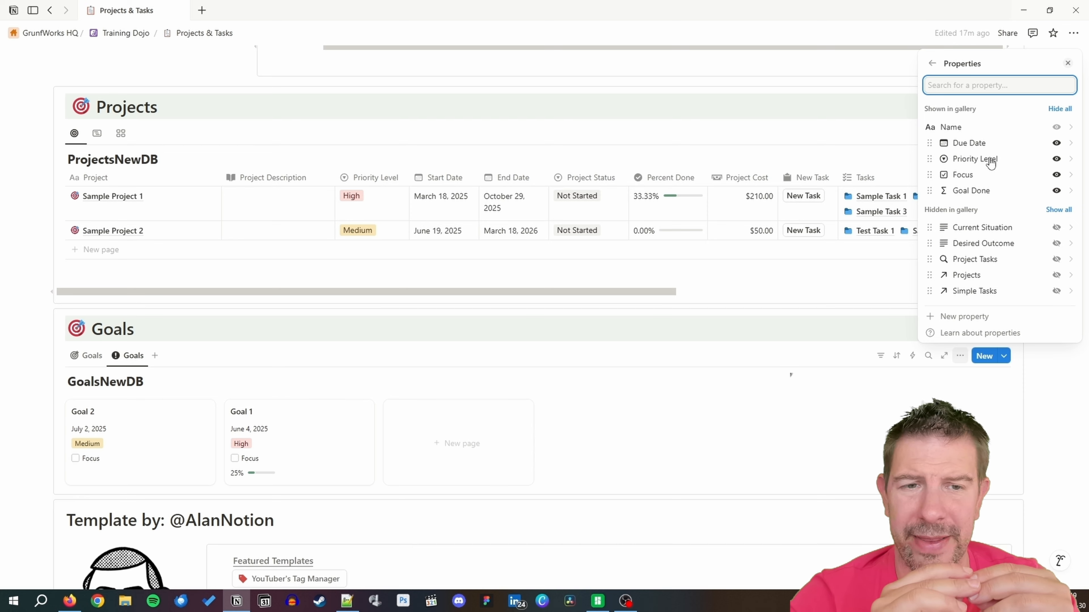
{"action": "left_click_drag", "start_coordinate": [972, 191], "coordinate": [980, 150]}
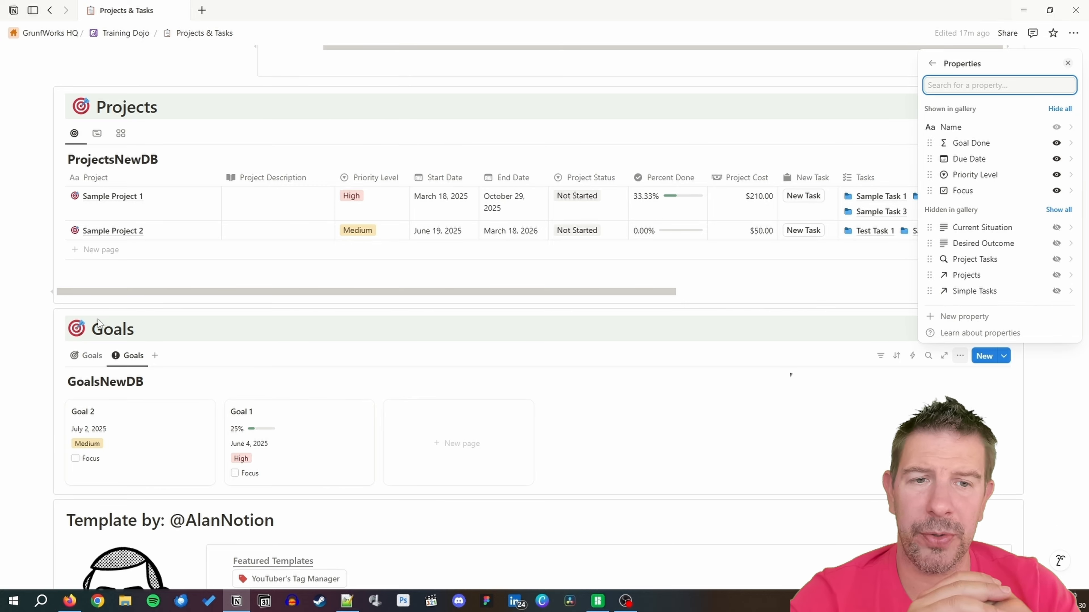
Return the Goals database to its table view and look over the Tasks table and Due Today section.
{"action": "left_click", "coordinate": [81, 356]}
{"action": "left_click", "coordinate": [88, 355]}
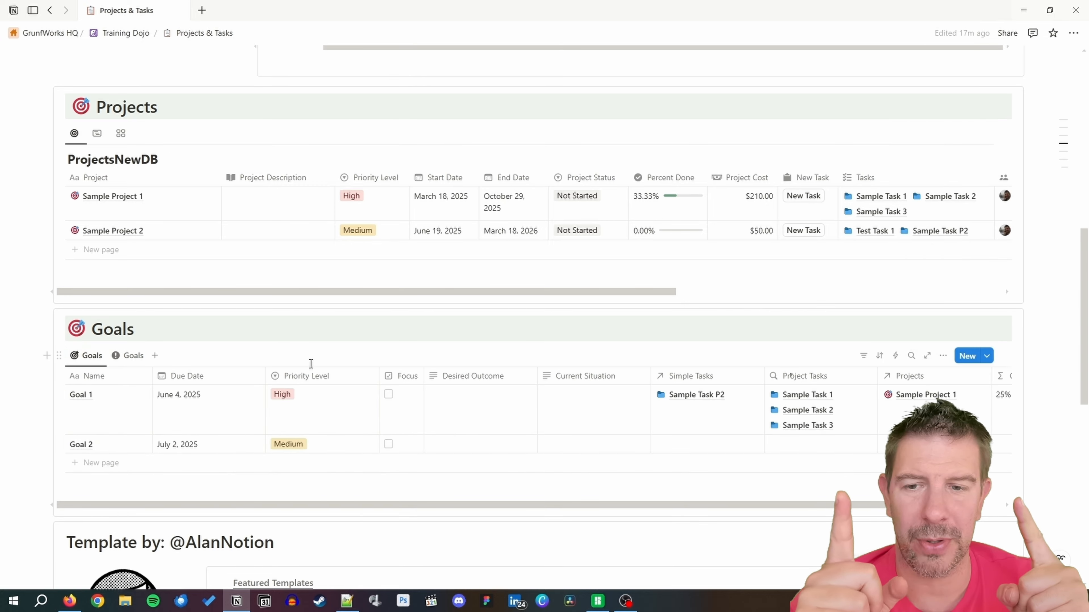
{"action": "scroll", "coordinate": [317, 364], "scroll_direction": "up", "scroll_amount": 10}
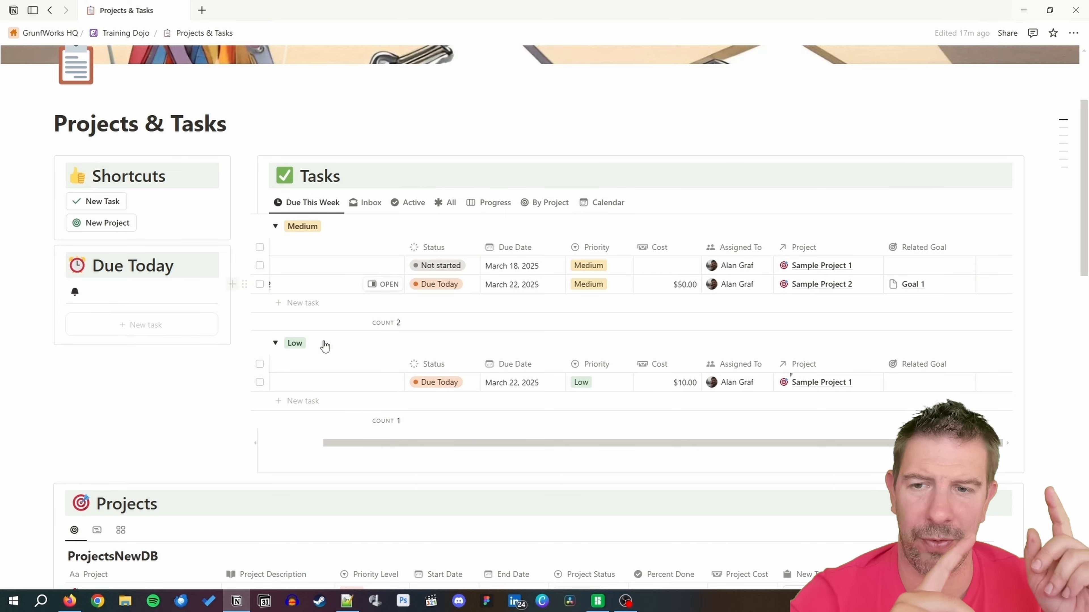
{"action": "left_click_drag", "start_coordinate": [425, 447], "coordinate": [161, 390]}
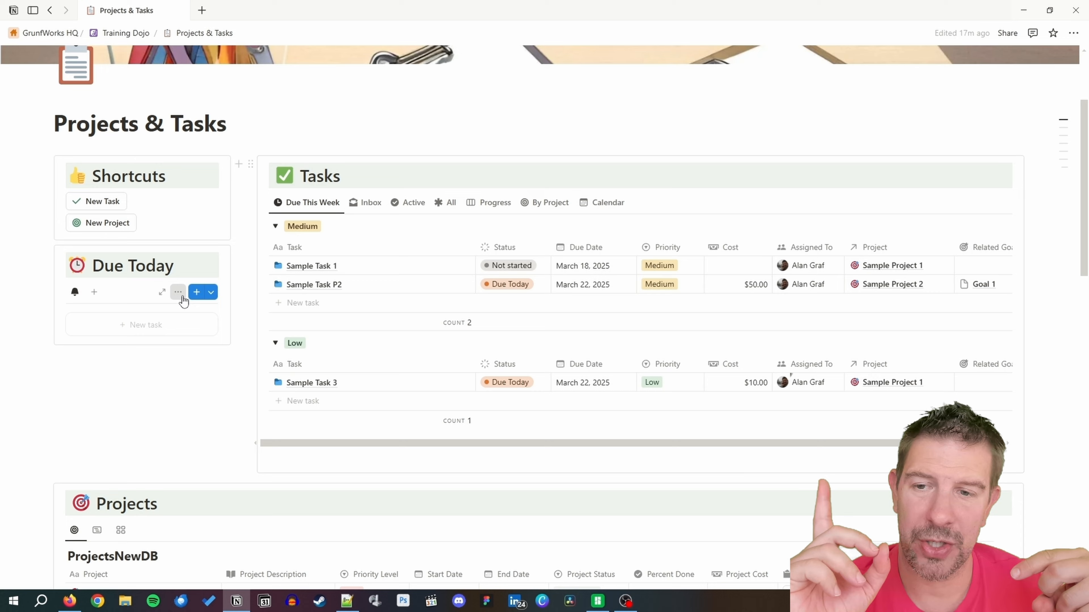
{"action": "left_click", "coordinate": [182, 295]}
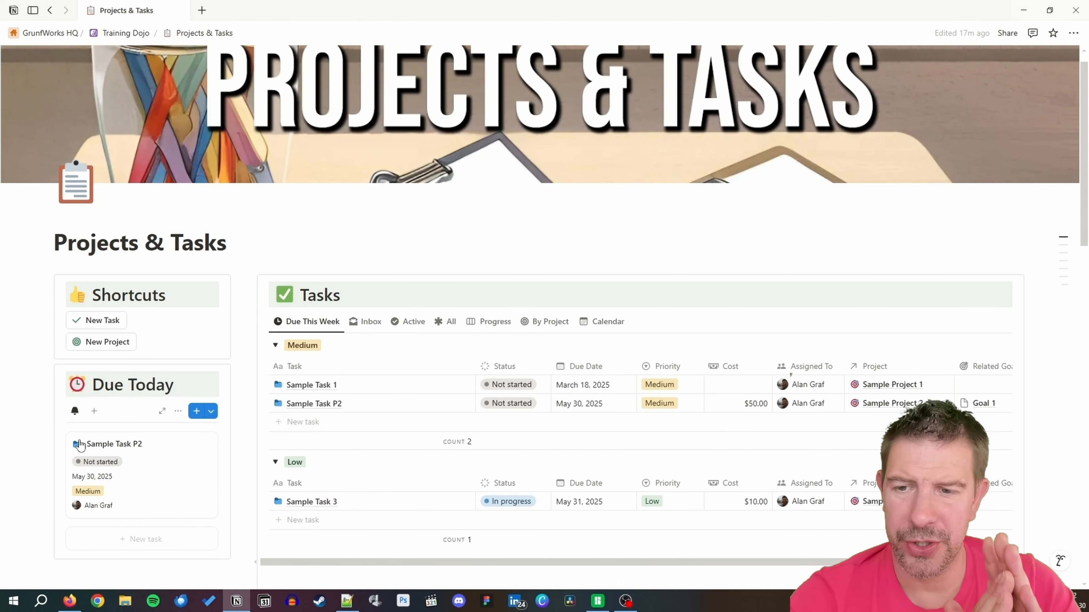
Add a Heading 1 reading "Focus Goal" with a leading target emoji below the Due Today section.
{"action": "scroll", "coordinate": [79, 445], "scroll_direction": "down", "scroll_amount": 2}
{"action": "left_click", "coordinate": [77, 483]}
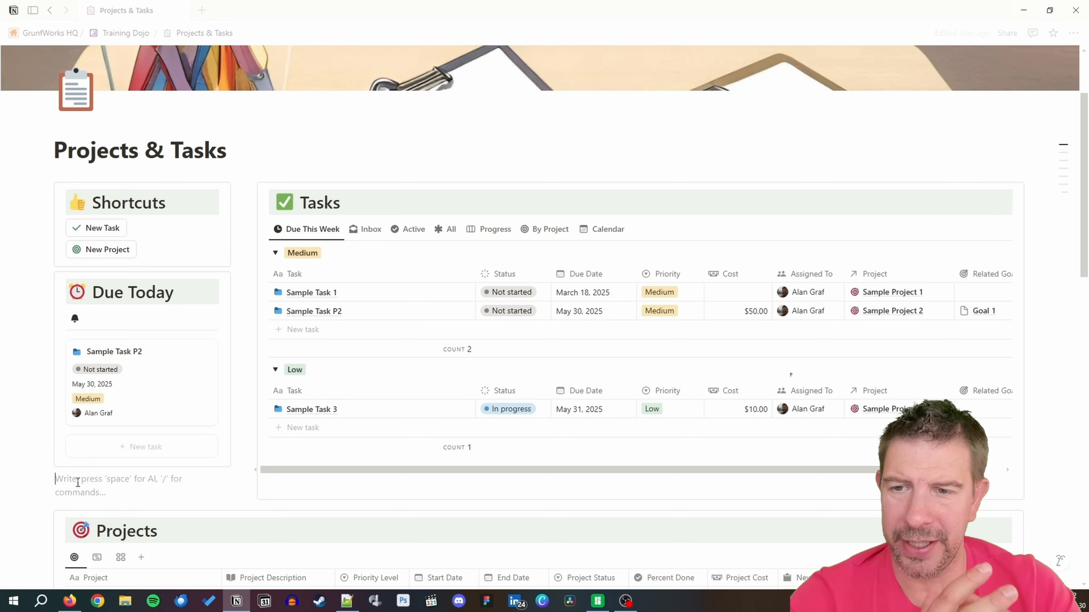
{"action": "type", "text": "/H1"}
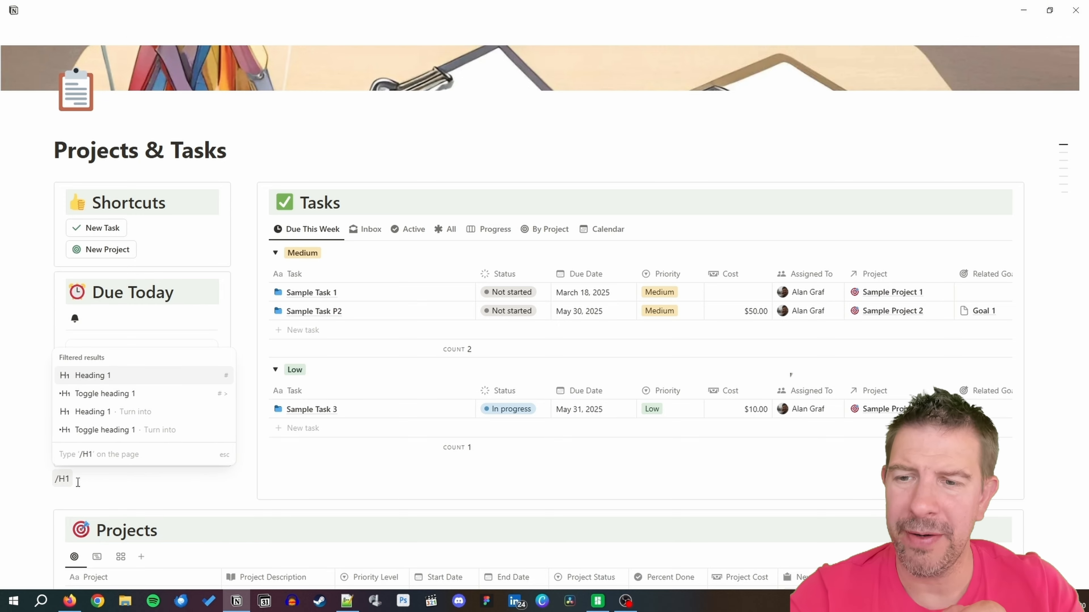
{"action": "key", "text": "Return"}
{"action": "type", "text": "/"}
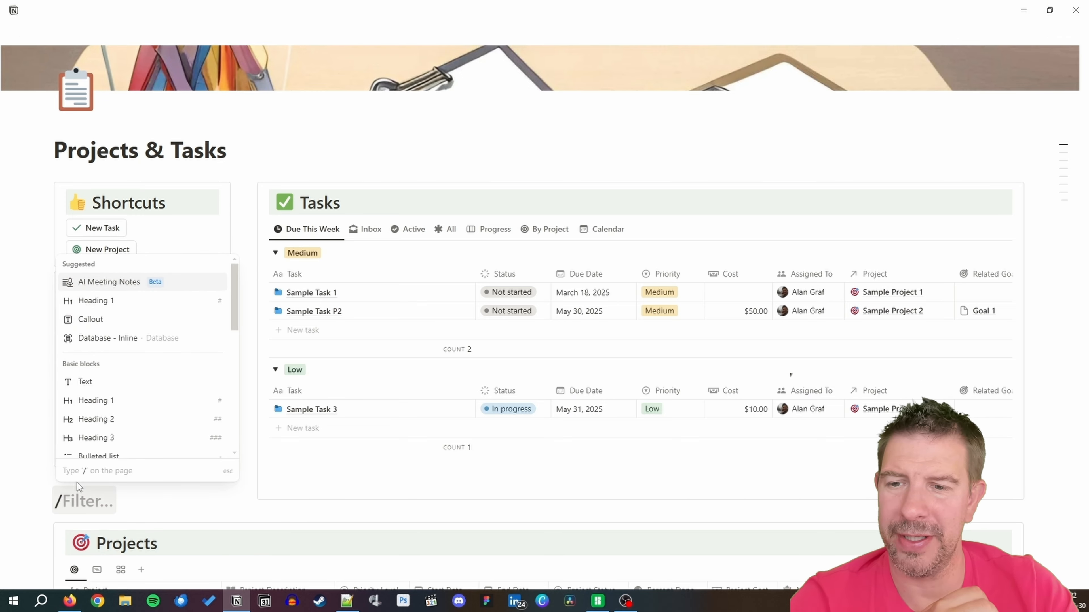
{"action": "type", "text": "emoj"}
{"action": "key", "text": "Return"}
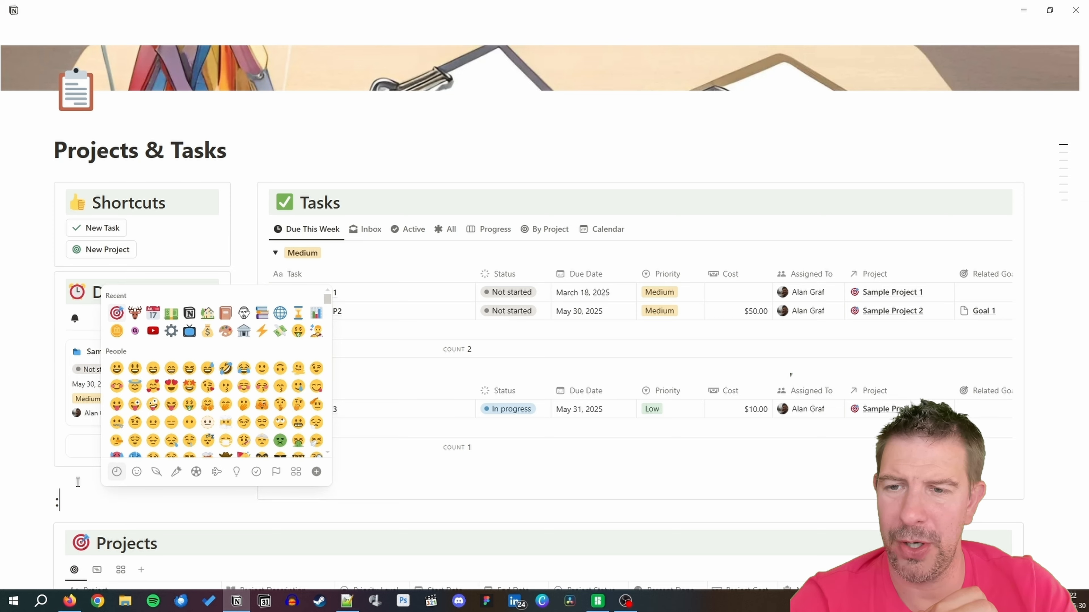
{"action": "left_click", "coordinate": [116, 313]}
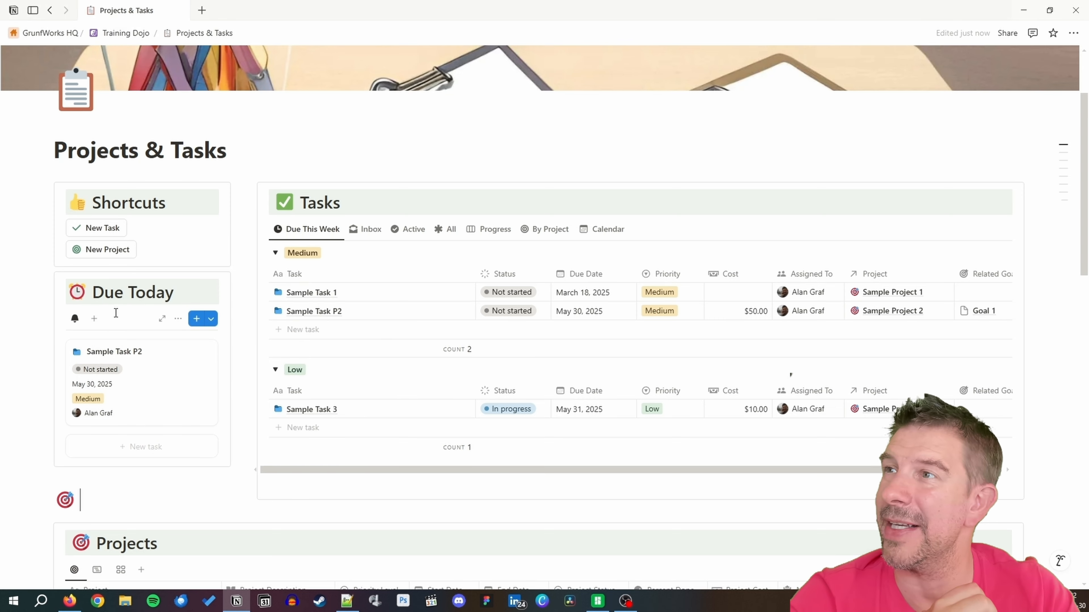
{"action": "type", "text": "Focus Goal"}
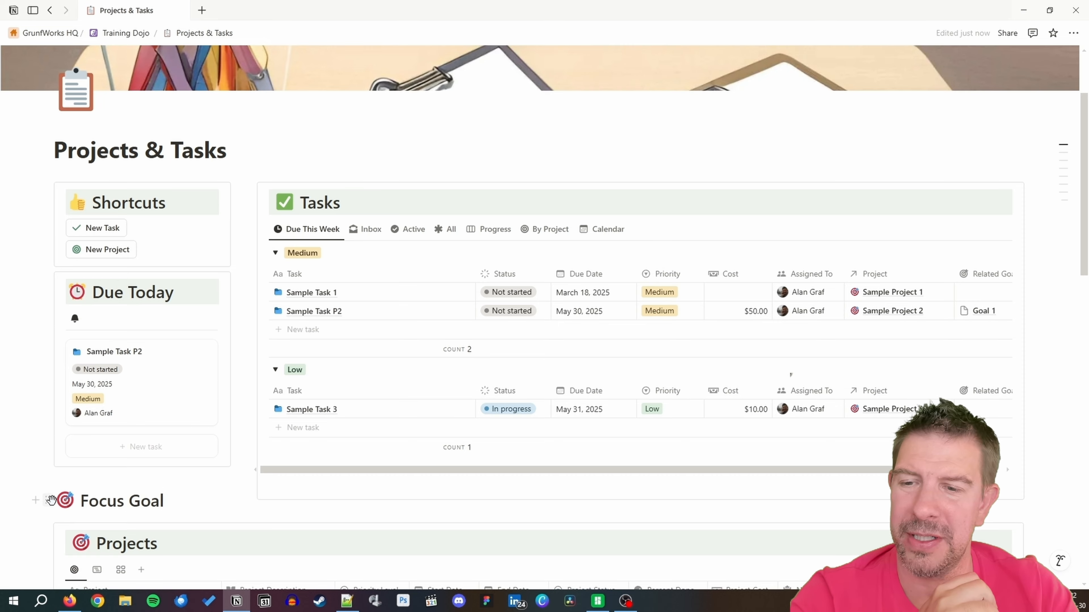
Try a blue background on the Focus Goal heading.
{"action": "left_click", "coordinate": [50, 500]}
{"action": "mouse_move", "coordinate": [151, 418]}
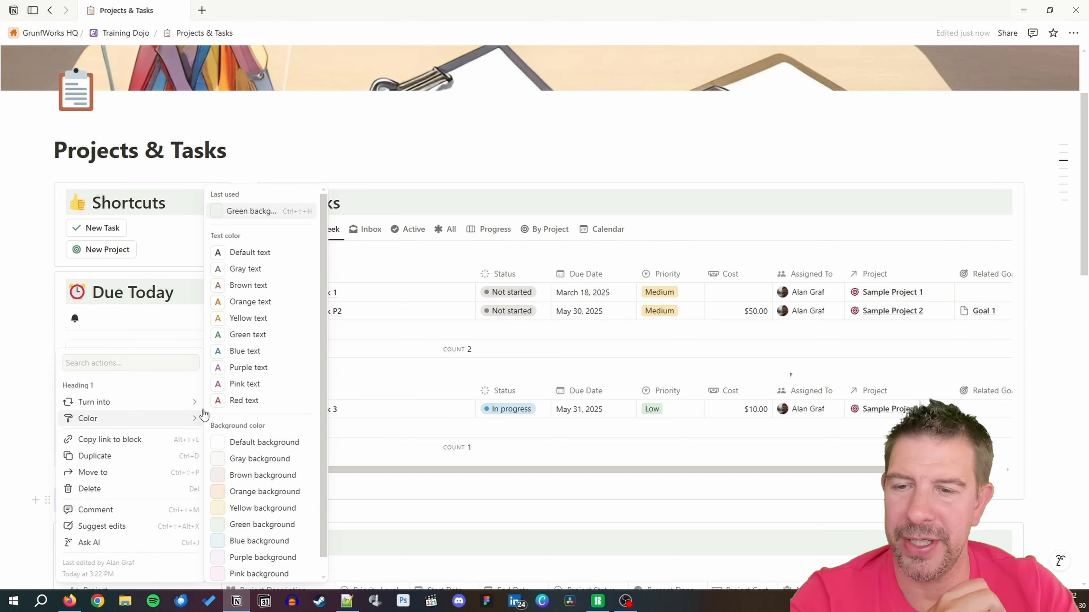
{"action": "left_click", "coordinate": [259, 541]}
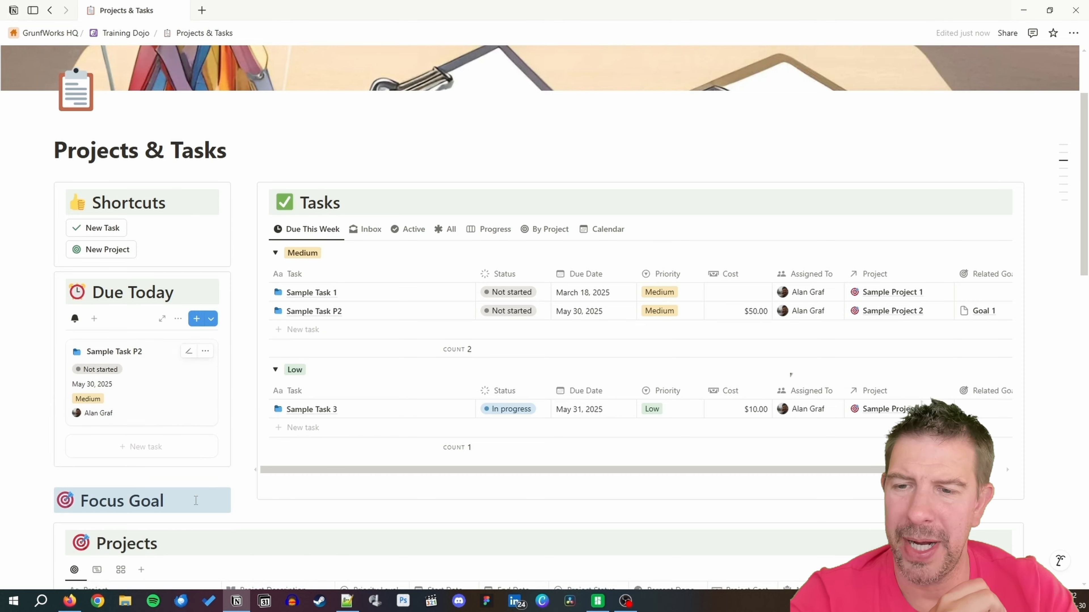
Insert a callout below the Focus Goal heading and move the heading into it, above the empty text line.
{"action": "left_click", "coordinate": [181, 501]}
{"action": "key", "text": "Return"}
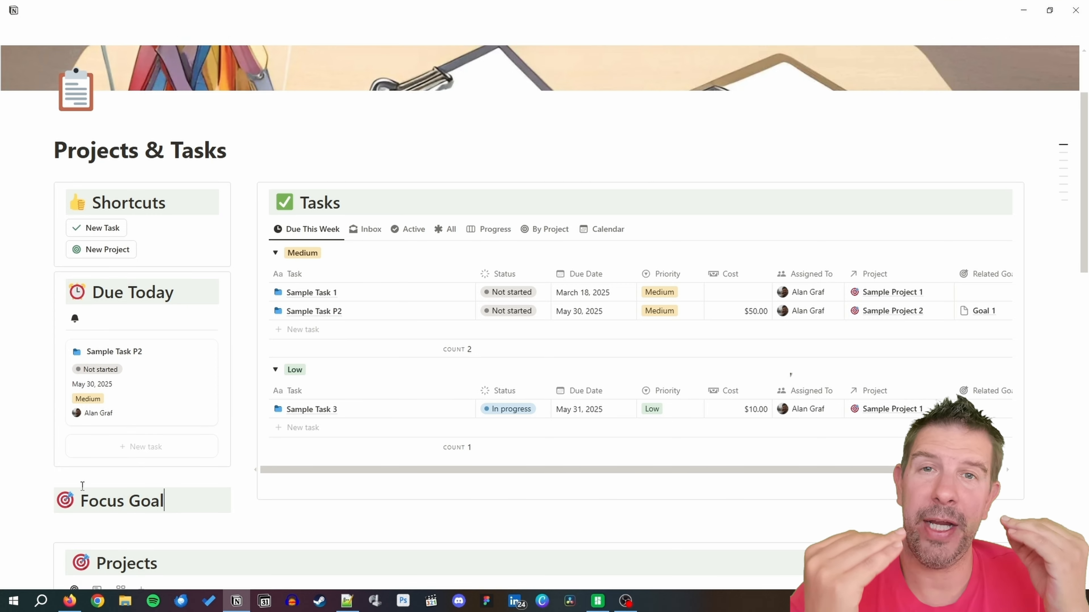
{"action": "key", "text": "Return"}
{"action": "type", "text": "/cal"}
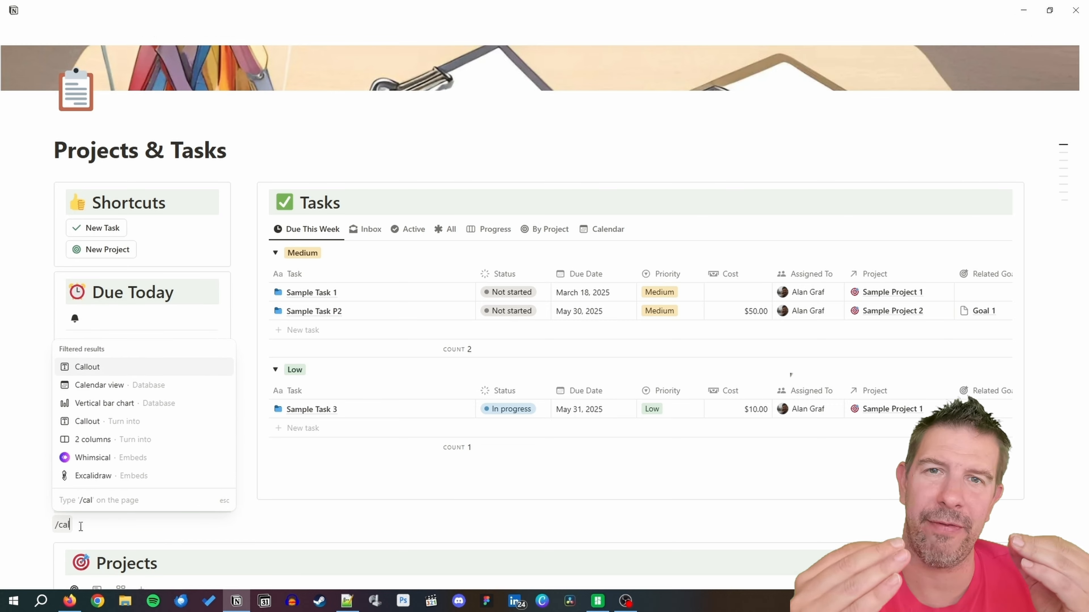
{"action": "type", "text": "l"}
{"action": "key", "text": "Return"}
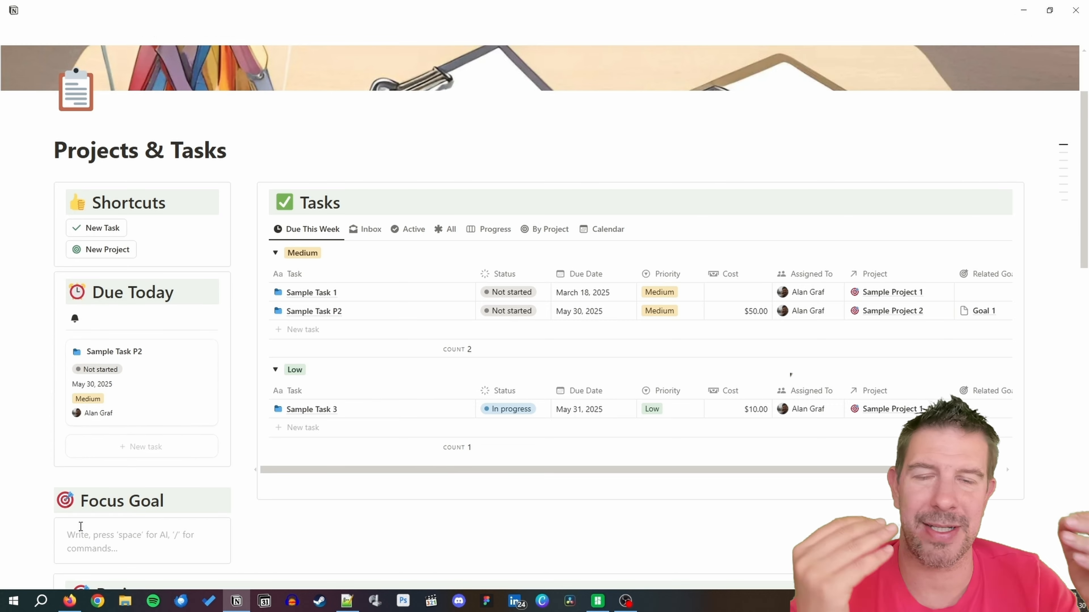
{"action": "mouse_move", "coordinate": [49, 501]}
{"action": "left_mouse_down"}
{"action": "mouse_move", "coordinate": [53, 532]}
{"action": "mouse_move", "coordinate": [51, 513]}
{"action": "left_mouse_up"}
{"action": "left_click", "coordinate": [96, 514]}
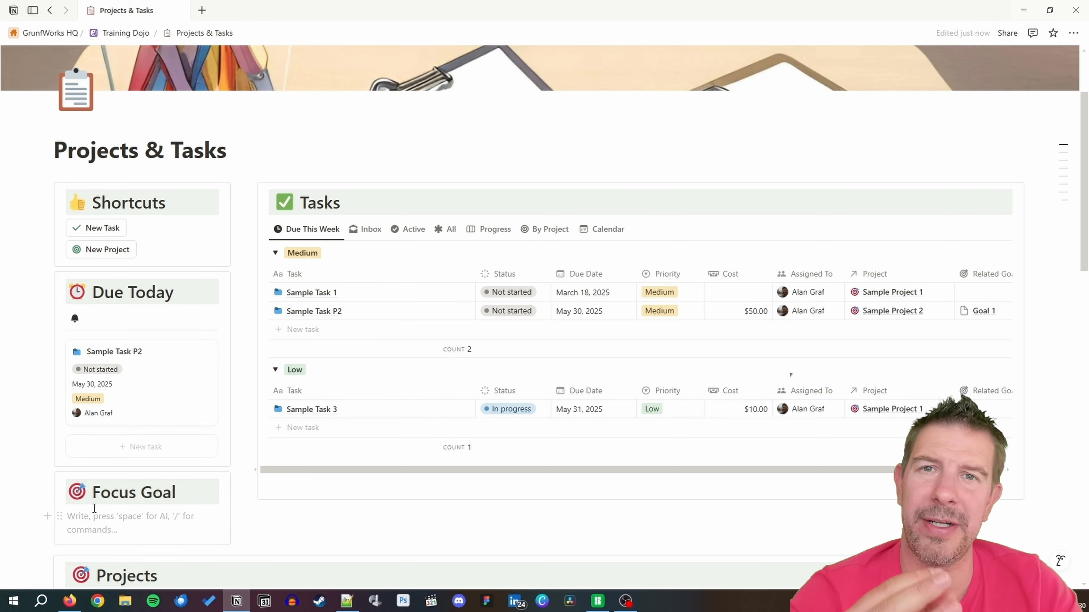
Embed a linked view of the Goals database in the Focus Goal callout, using the copied link and existing Goals gallery view.
{"action": "scroll", "coordinate": [94, 510], "scroll_direction": "down", "scroll_amount": 9}
{"action": "left_click", "coordinate": [128, 404]}
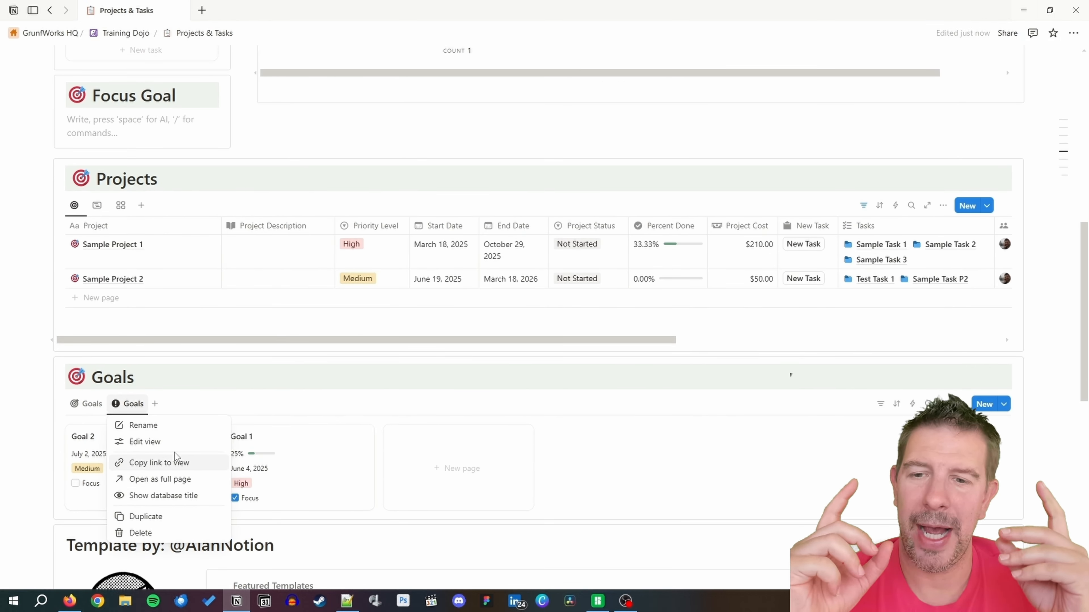
{"action": "left_click", "coordinate": [175, 463]}
{"action": "scroll", "coordinate": [89, 287], "scroll_direction": "up", "scroll_amount": 4}
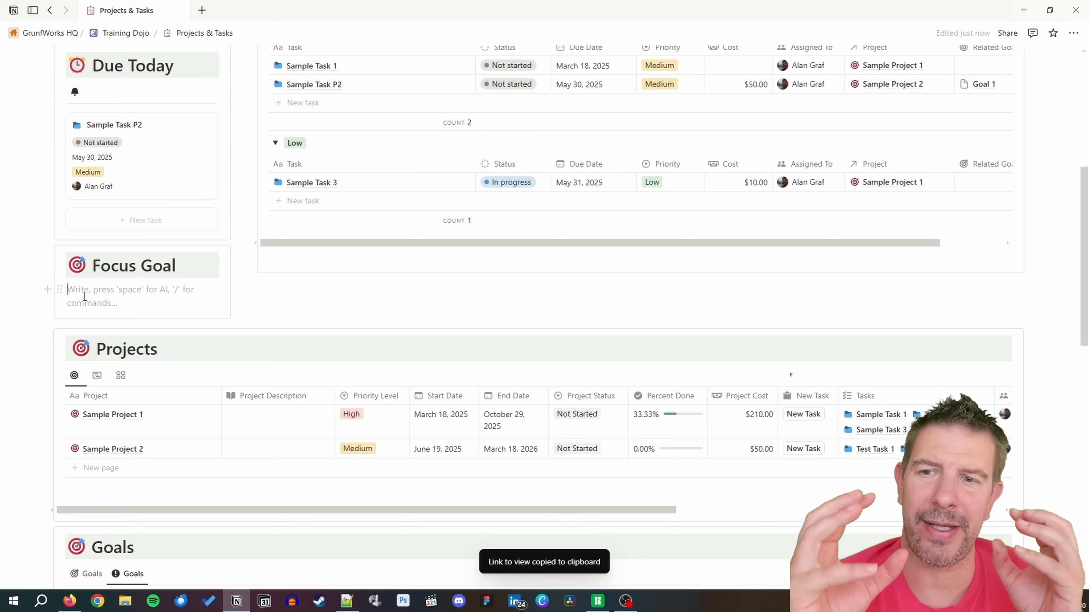
{"action": "key", "text": "ctrl+v"}
{"action": "left_click", "coordinate": [191, 365]}
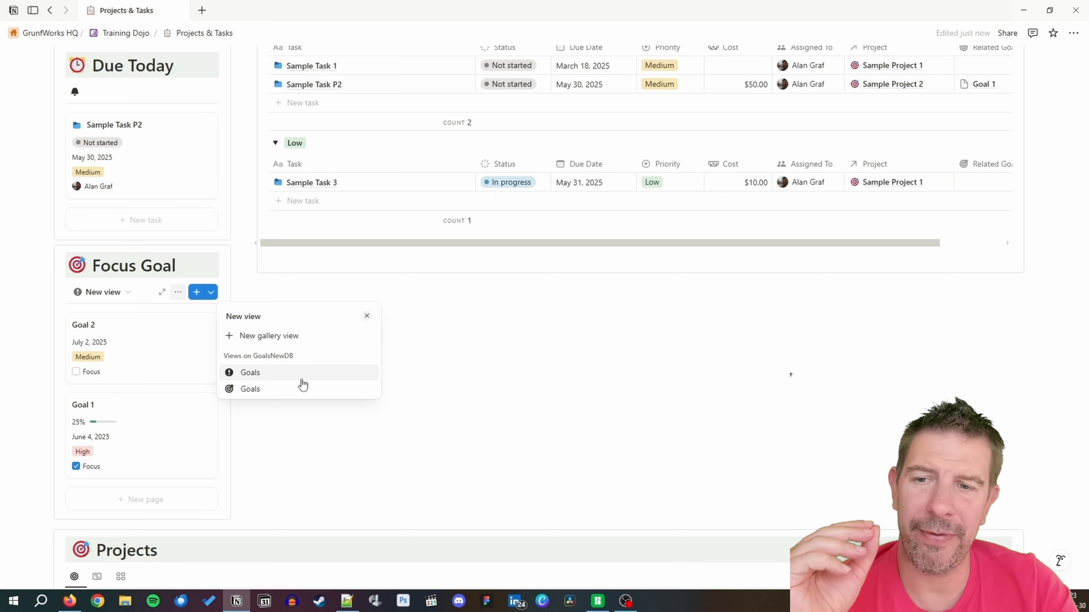
{"action": "left_click", "coordinate": [253, 373]}
{"action": "left_click", "coordinate": [518, 421]}
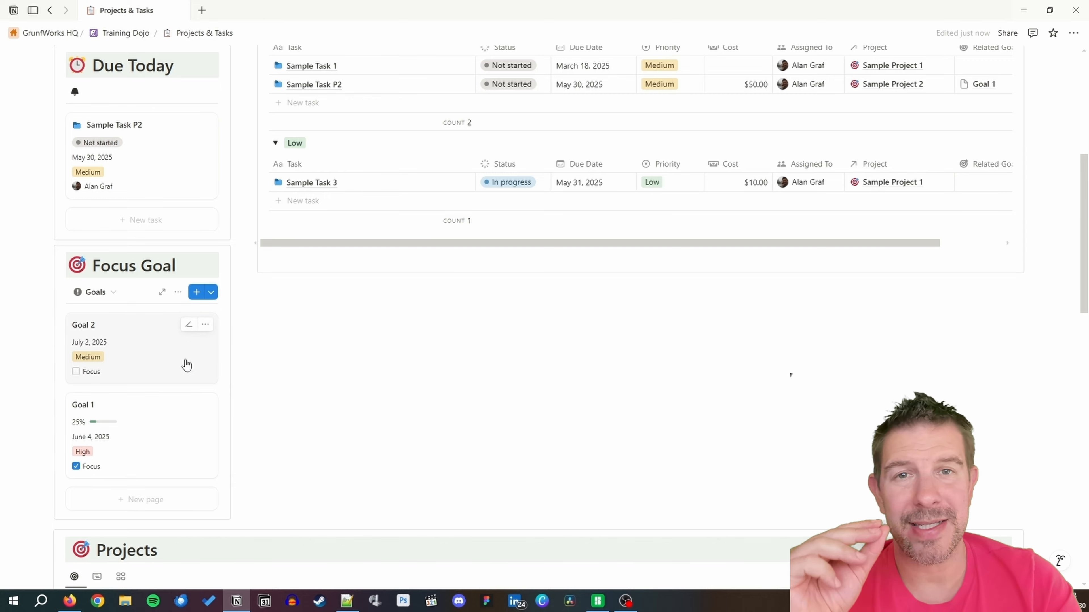
Filter the Focus Goal gallery to goals with Focus checked and save the filter for everyone.
{"action": "left_click", "coordinate": [178, 293]}
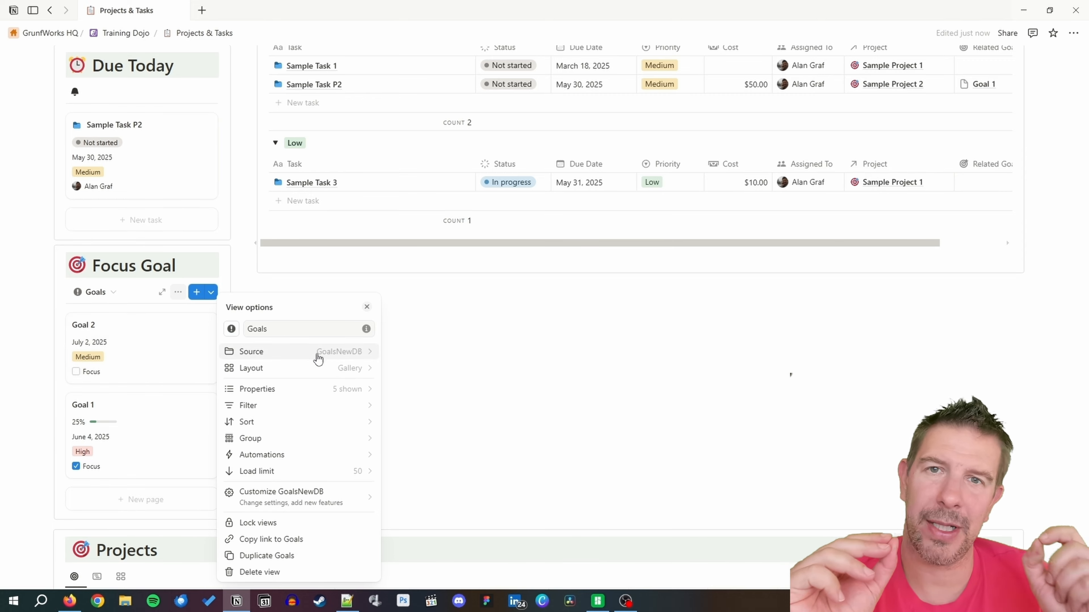
{"action": "left_click", "coordinate": [334, 405]}
{"action": "left_click", "coordinate": [256, 429]}
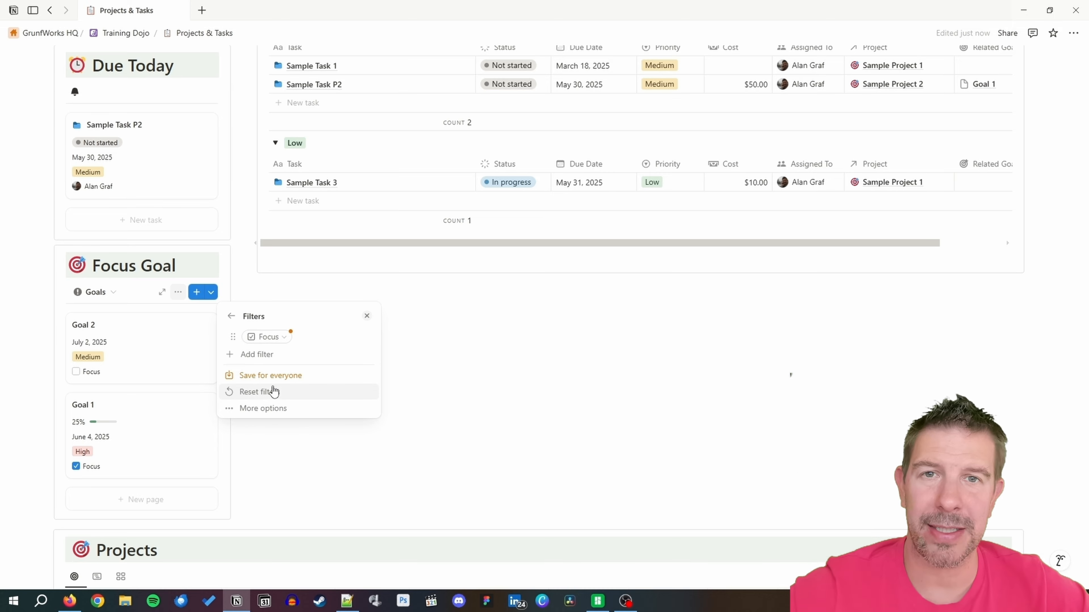
{"action": "left_click", "coordinate": [275, 337]}
{"action": "left_click", "coordinate": [292, 390]}
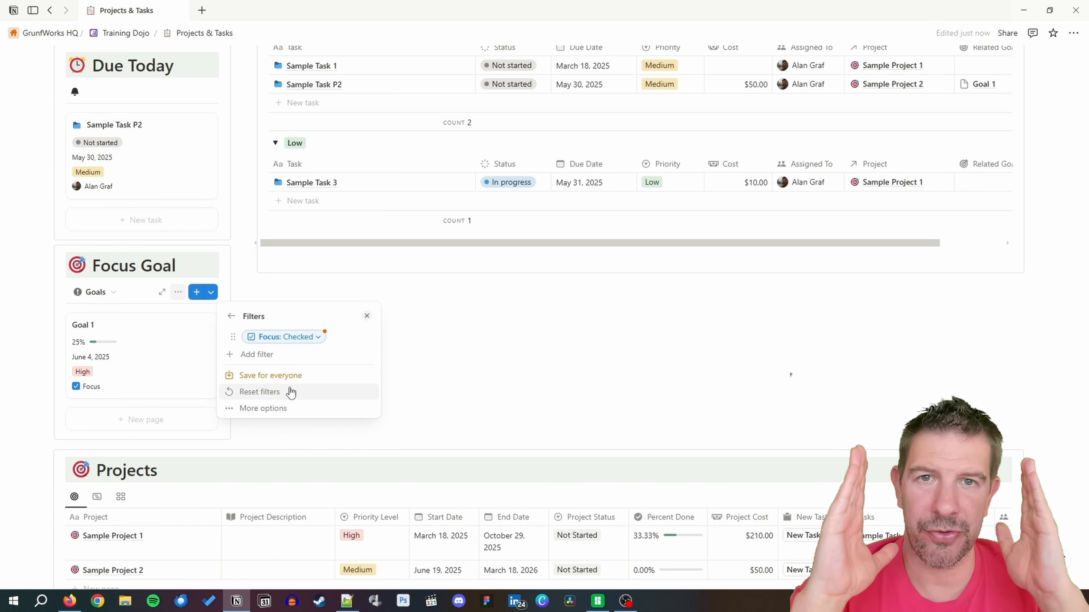
{"action": "left_click", "coordinate": [302, 376]}
{"action": "left_click", "coordinate": [310, 428]}
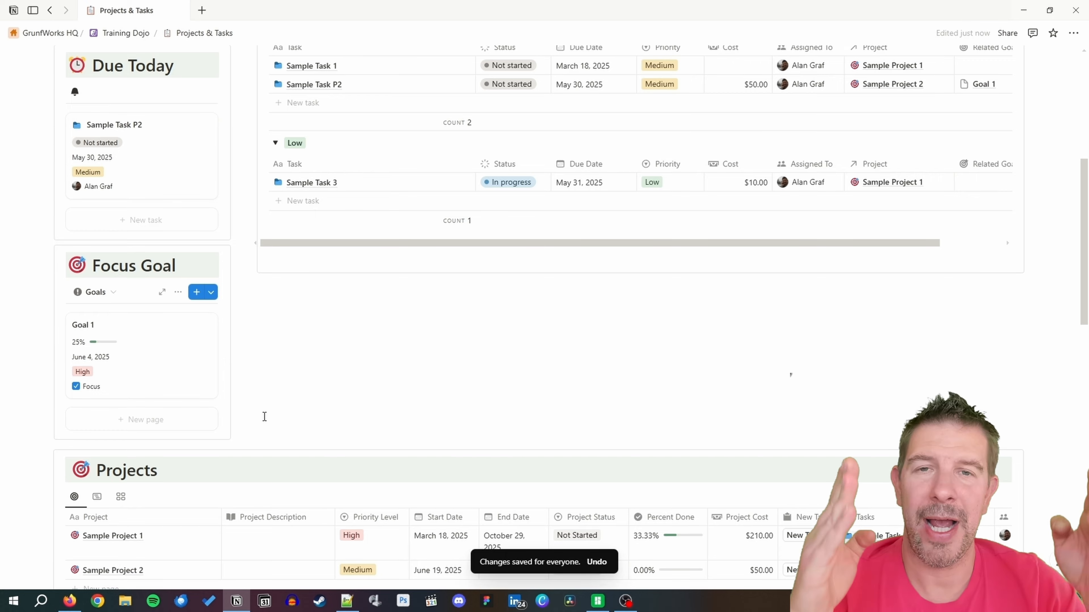
Move the Focus Goal callout above the Shortcuts callout.
{"action": "scroll", "coordinate": [262, 416], "scroll_direction": "up", "scroll_amount": 3}
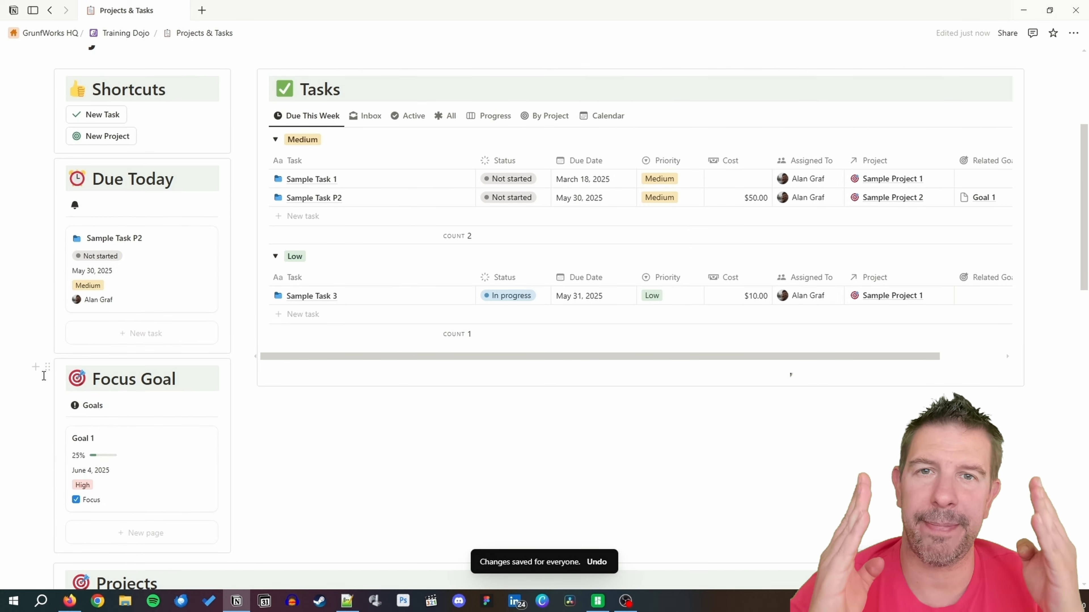
{"action": "left_click_drag", "start_coordinate": [44, 372], "coordinate": [53, 181]}
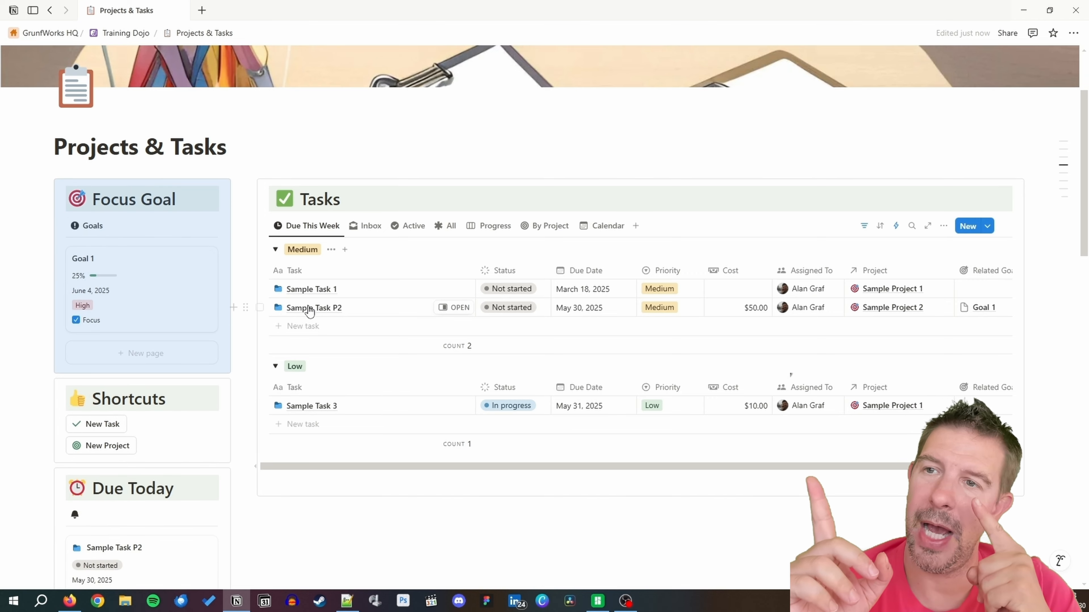
Add a Heading 1 reading "This Week" with a leading calendar emoji on a new line below the Tasks callout.
{"action": "left_click", "coordinate": [407, 555]}
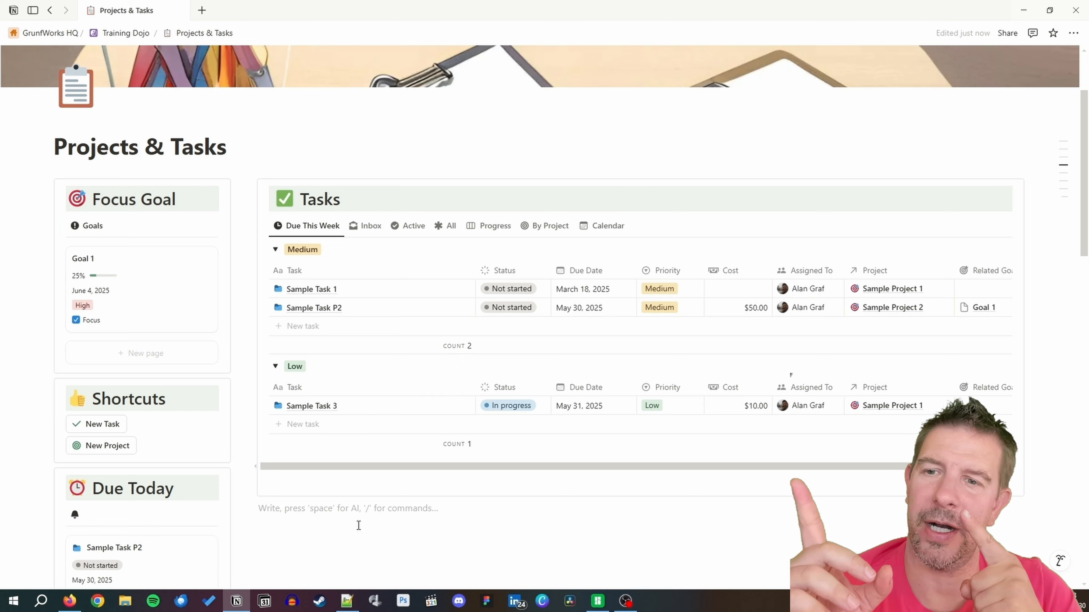
{"action": "scroll", "coordinate": [320, 501], "scroll_direction": "down", "scroll_amount": 4}
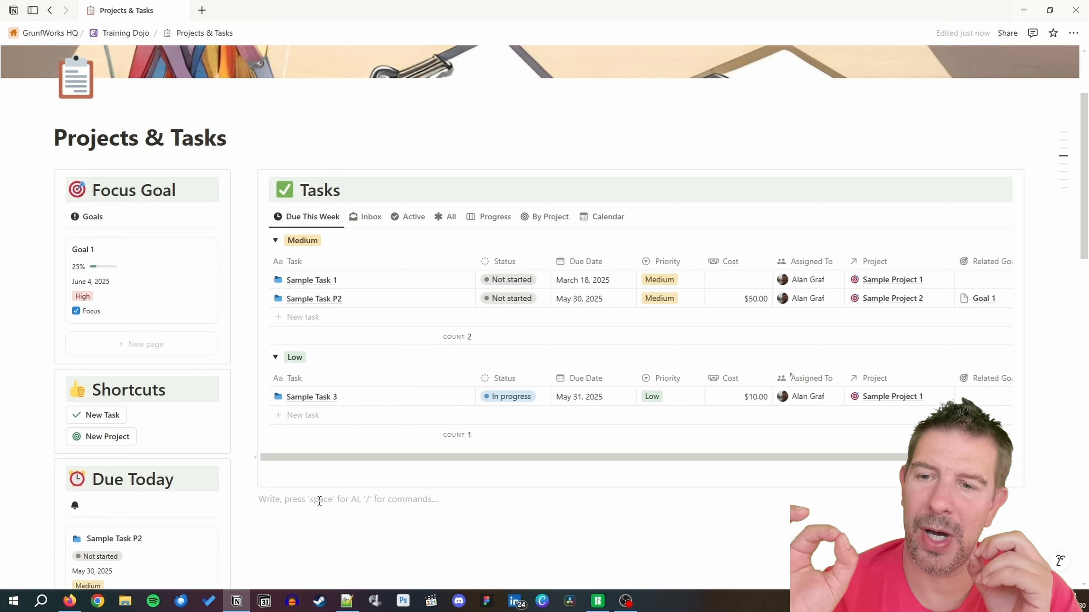
{"action": "scroll", "coordinate": [320, 500], "scroll_direction": "up", "scroll_amount": 3}
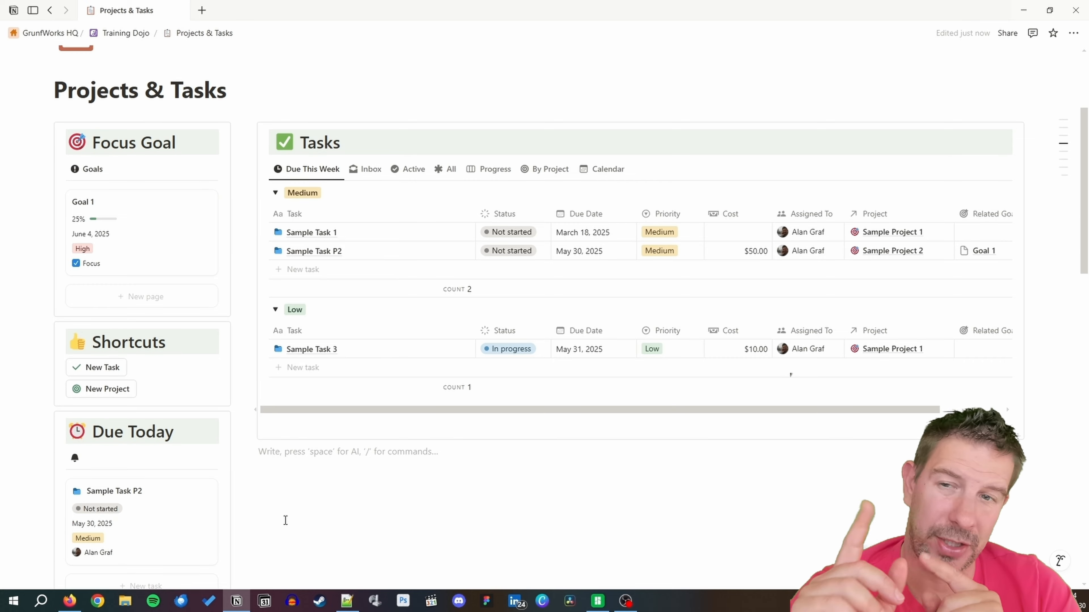
{"action": "scroll", "coordinate": [285, 520], "scroll_direction": "up", "scroll_amount": 3}
{"action": "scroll", "coordinate": [285, 520], "scroll_direction": "down", "scroll_amount": 3}
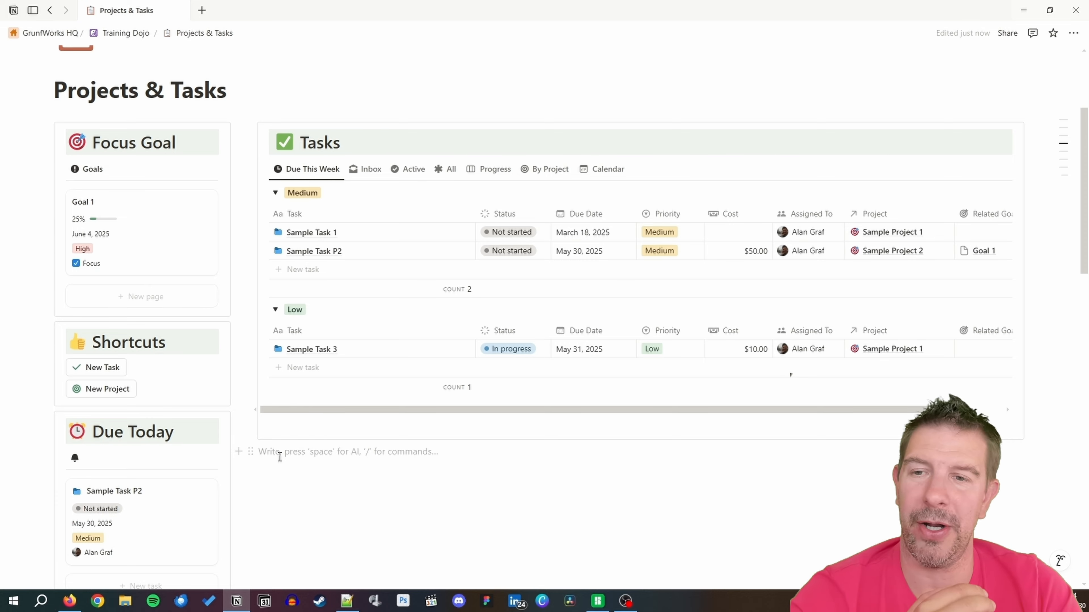
{"action": "type", "text": "/H1"}
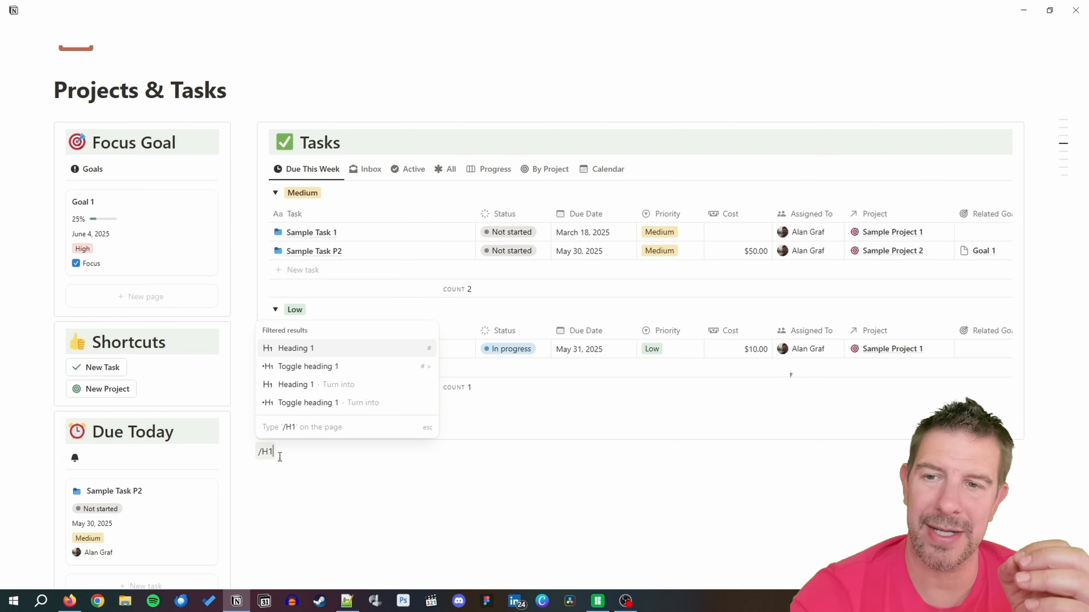
{"action": "key", "text": "Return"}
{"action": "type", "text": "/"}
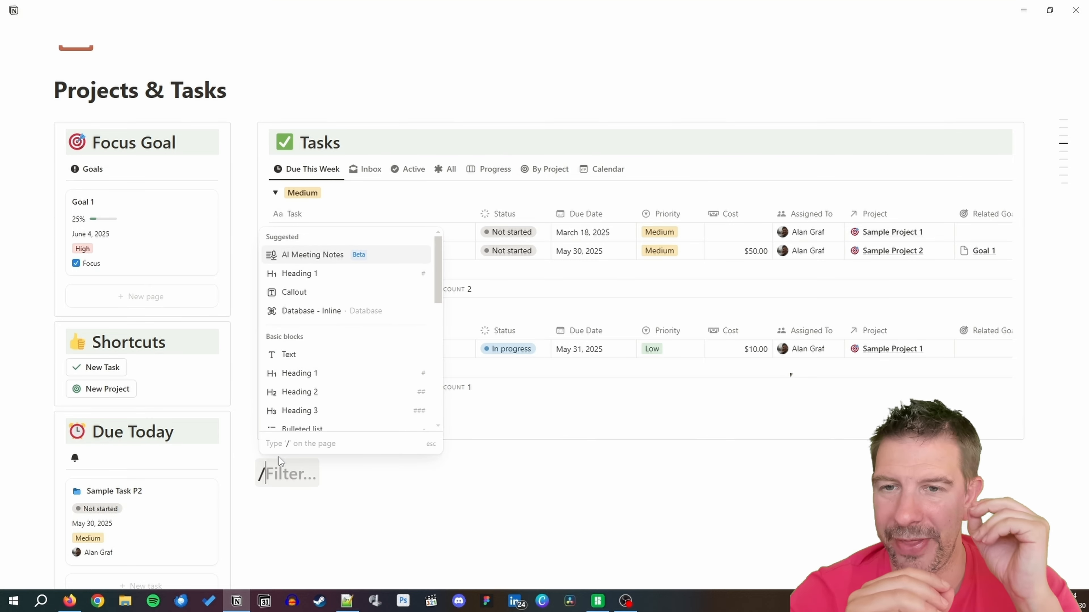
{"action": "type", "text": "emo"}
{"action": "key", "text": "Return"}
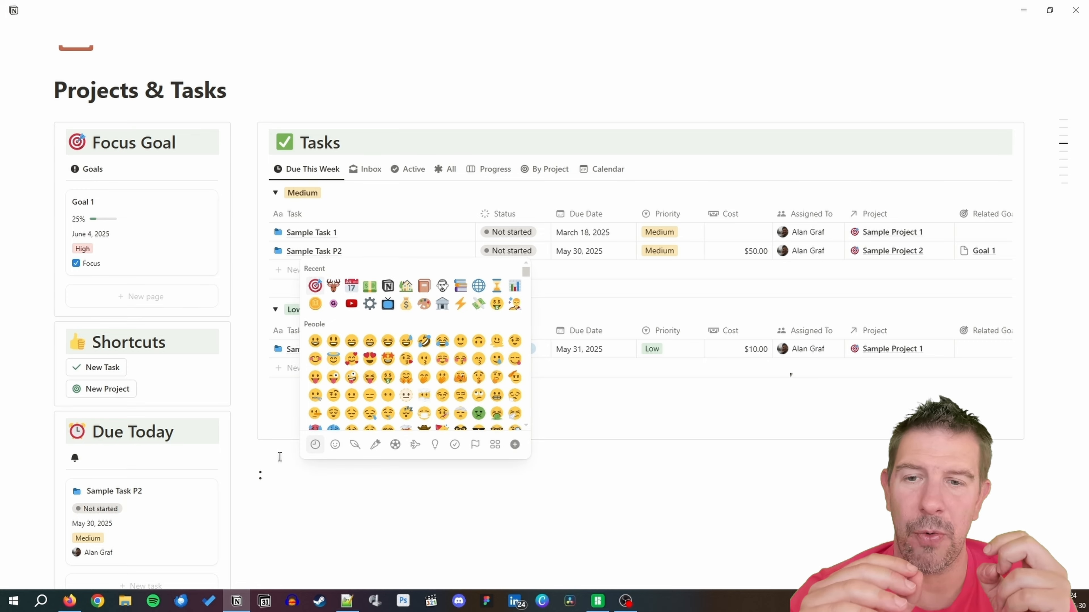
{"action": "left_click", "coordinate": [351, 285]}
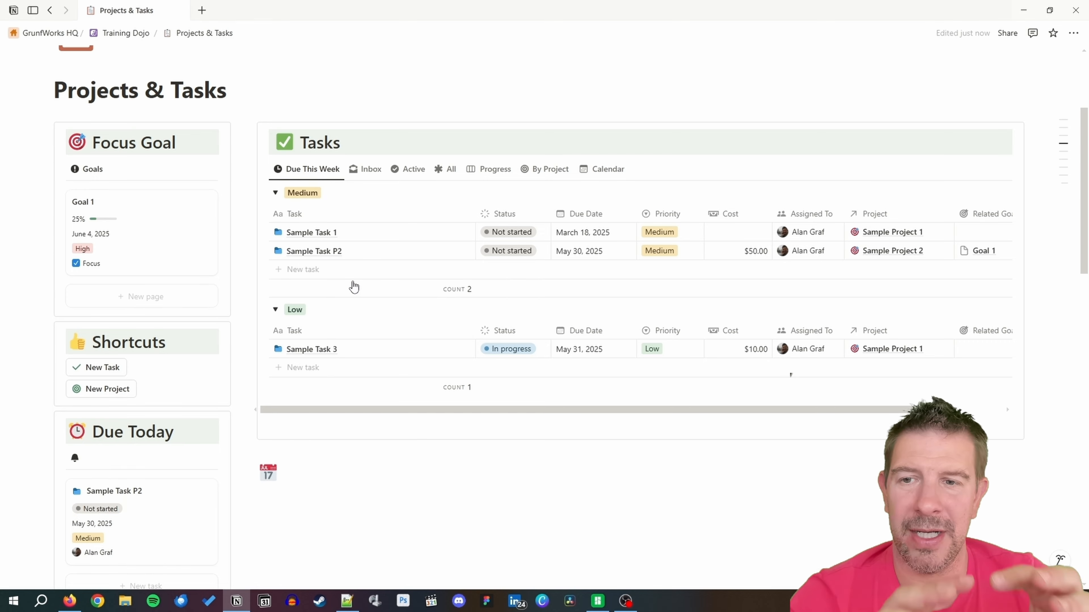
{"action": "type", "text": "This Week"}
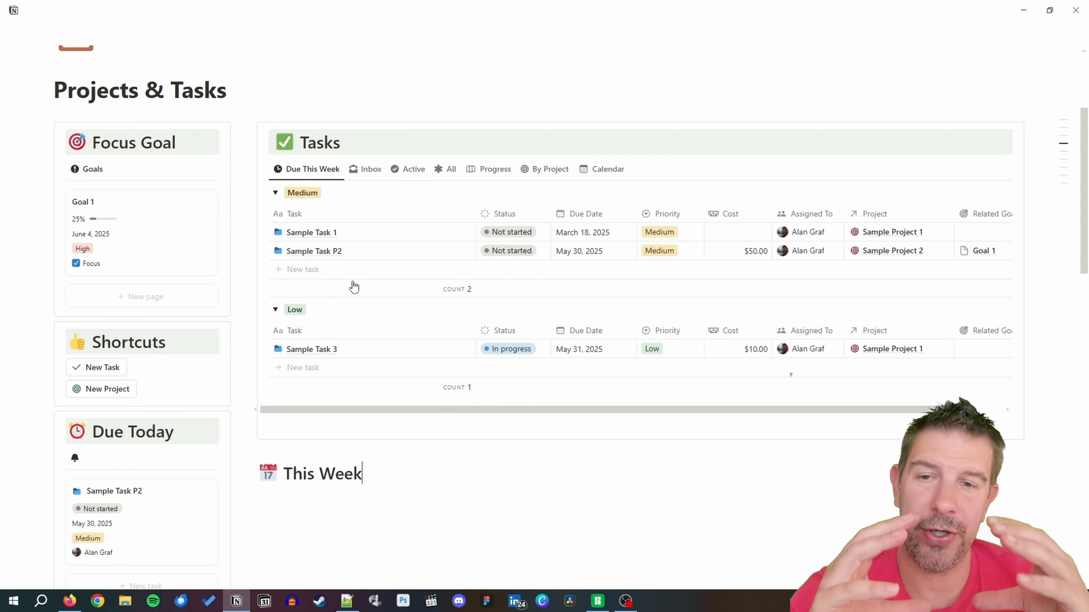
Give the This Week heading a green background and place the cursor on the empty line below it.
{"action": "left_click", "coordinate": [250, 473]}
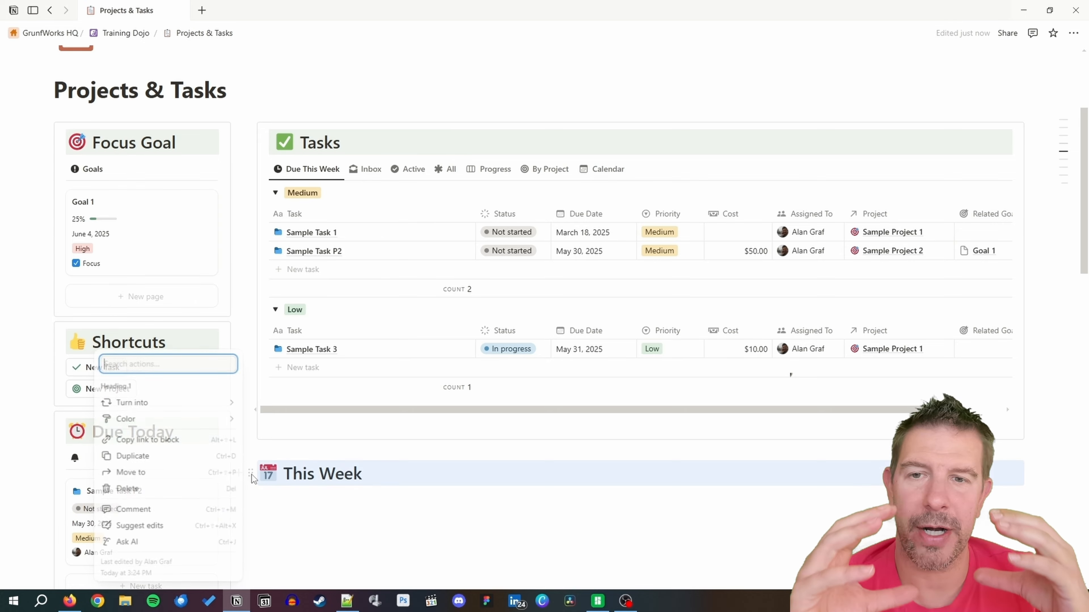
{"action": "mouse_move", "coordinate": [194, 418]}
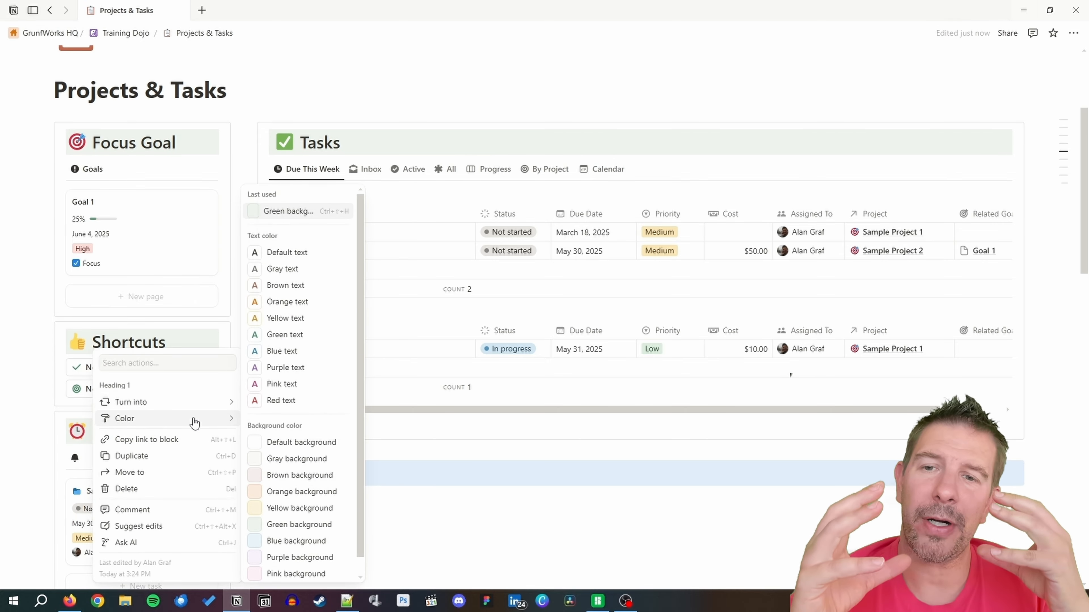
{"action": "left_click", "coordinate": [307, 524]}
{"action": "left_click", "coordinate": [312, 497]}
Switch the Tasks database to its Calendar view and copy the link to that view.
{"action": "scroll", "coordinate": [312, 497], "scroll_direction": "down", "scroll_amount": 3}
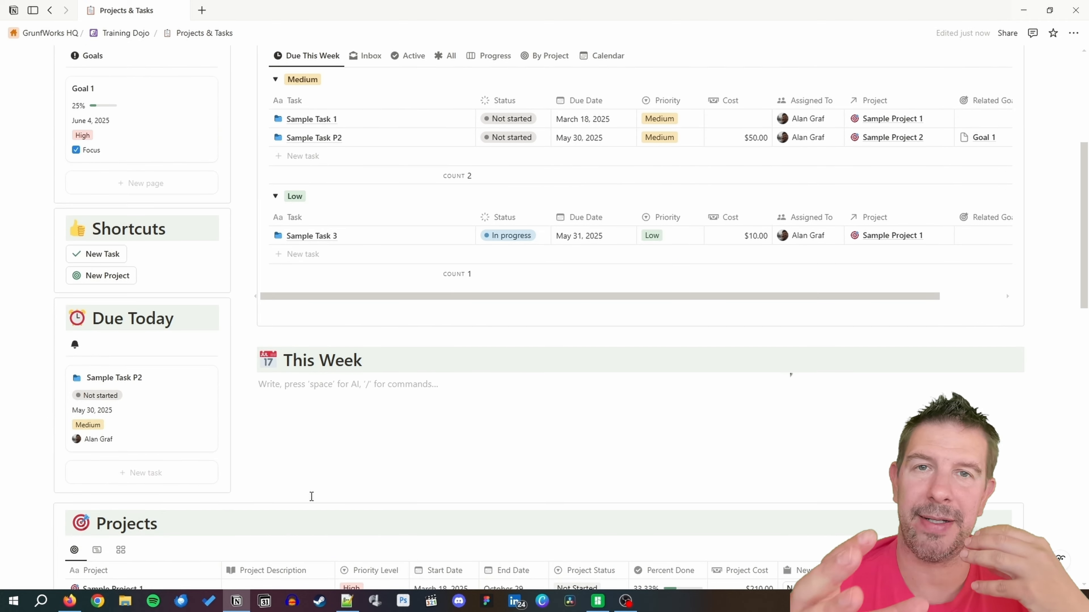
{"action": "scroll", "coordinate": [312, 497], "scroll_direction": "up", "scroll_amount": 3}
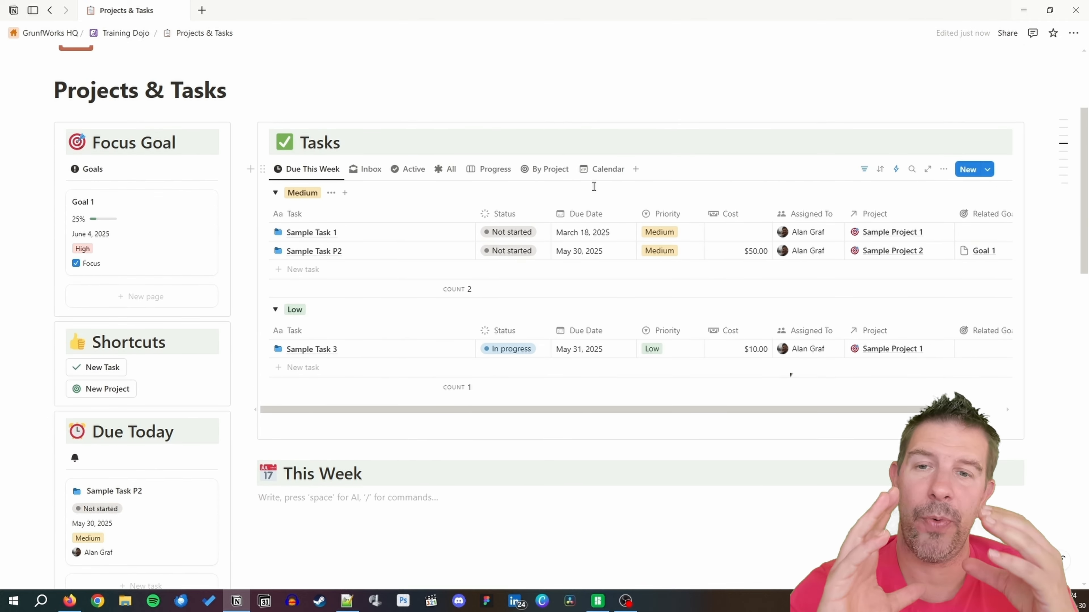
{"action": "left_click", "coordinate": [605, 178]}
{"action": "left_click", "coordinate": [605, 179]}
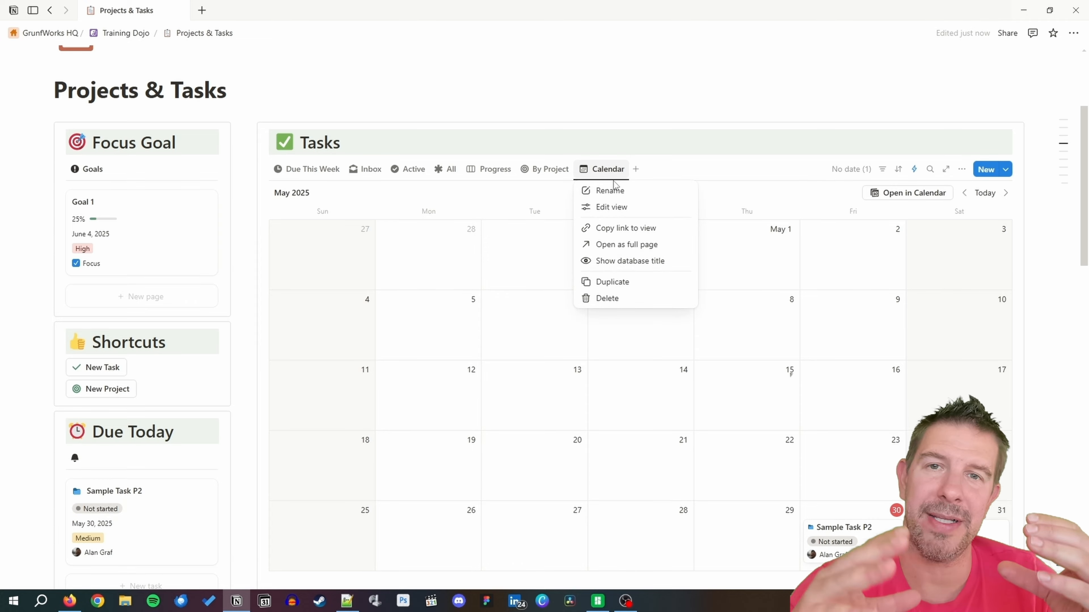
{"action": "left_click", "coordinate": [626, 228]}
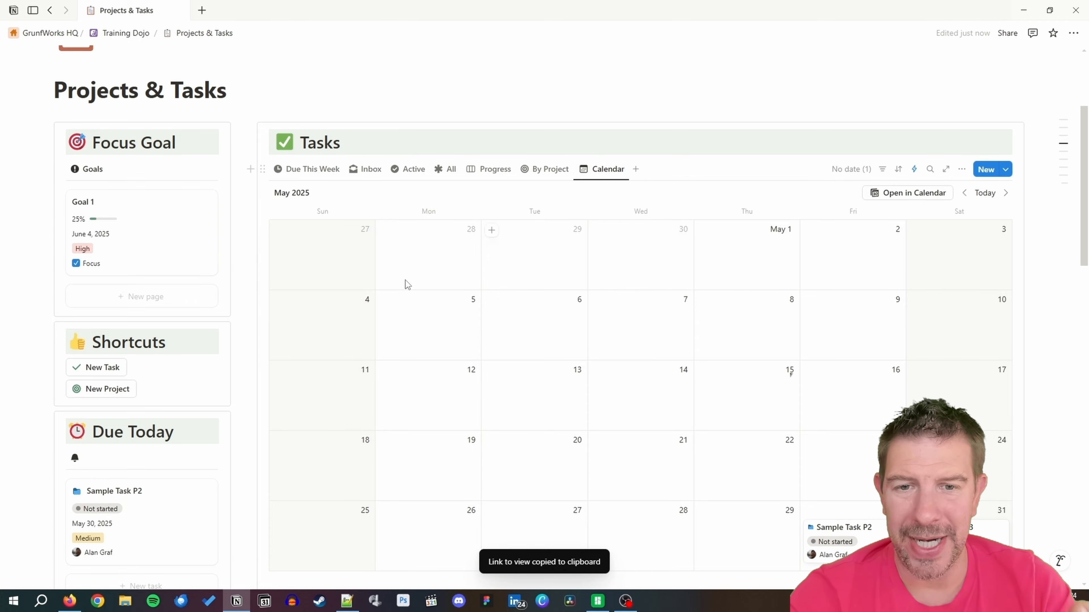
Return Tasks to the Due This Week view and paste the copied link below the This Week heading as a linked Calendar view.
{"action": "left_click", "coordinate": [319, 169]}
{"action": "scroll", "coordinate": [360, 302], "scroll_direction": "down", "scroll_amount": 1}
{"action": "scroll", "coordinate": [359, 303], "scroll_direction": "down", "scroll_amount": 3}
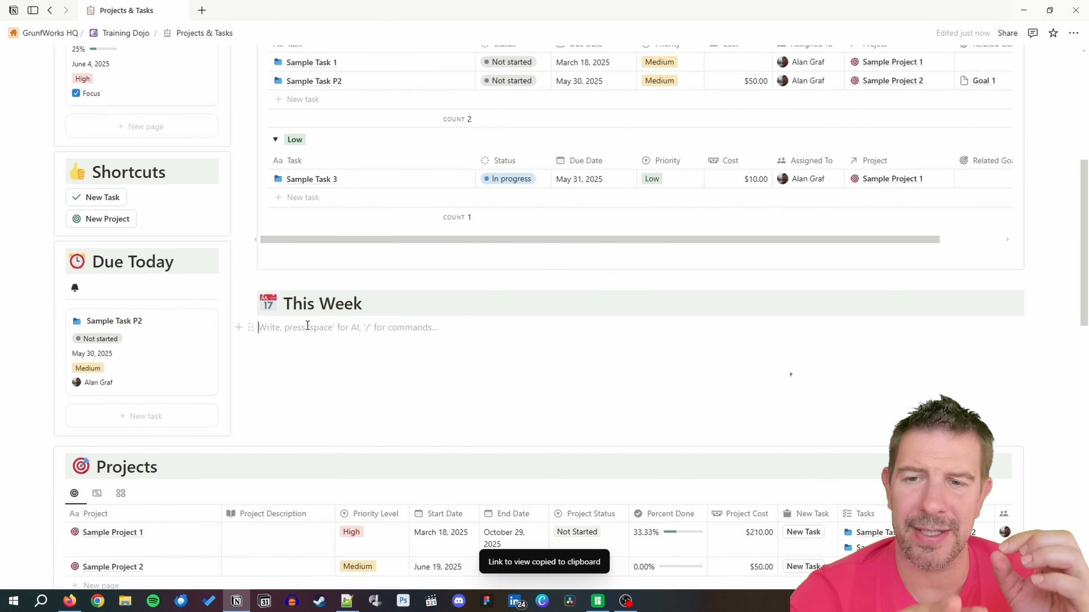
{"action": "key", "text": "ctrl+v"}
{"action": "left_click", "coordinate": [767, 360]}
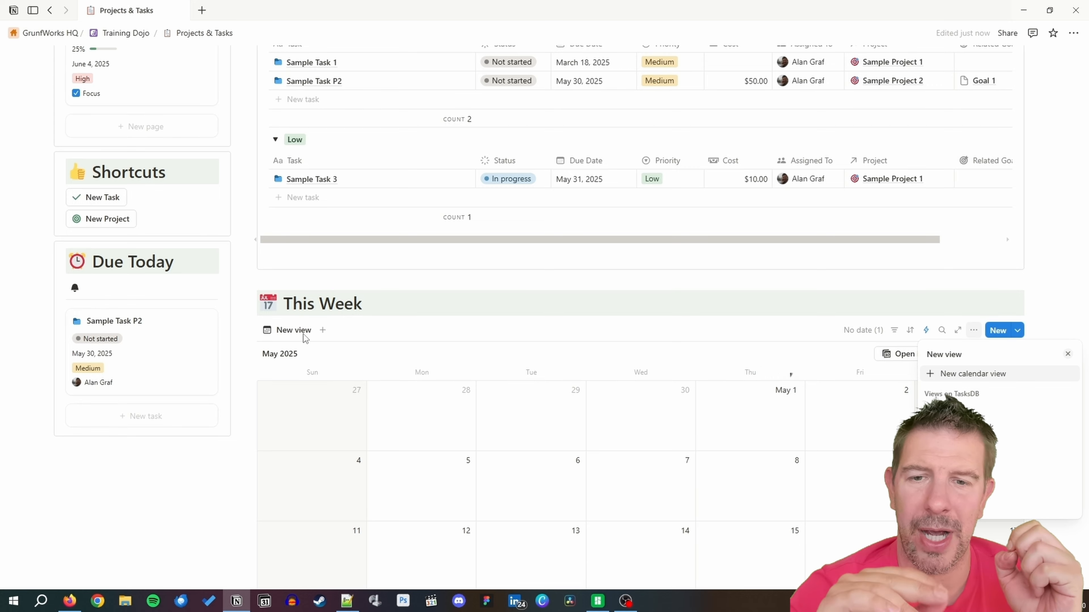
{"action": "left_click", "coordinate": [288, 330]}
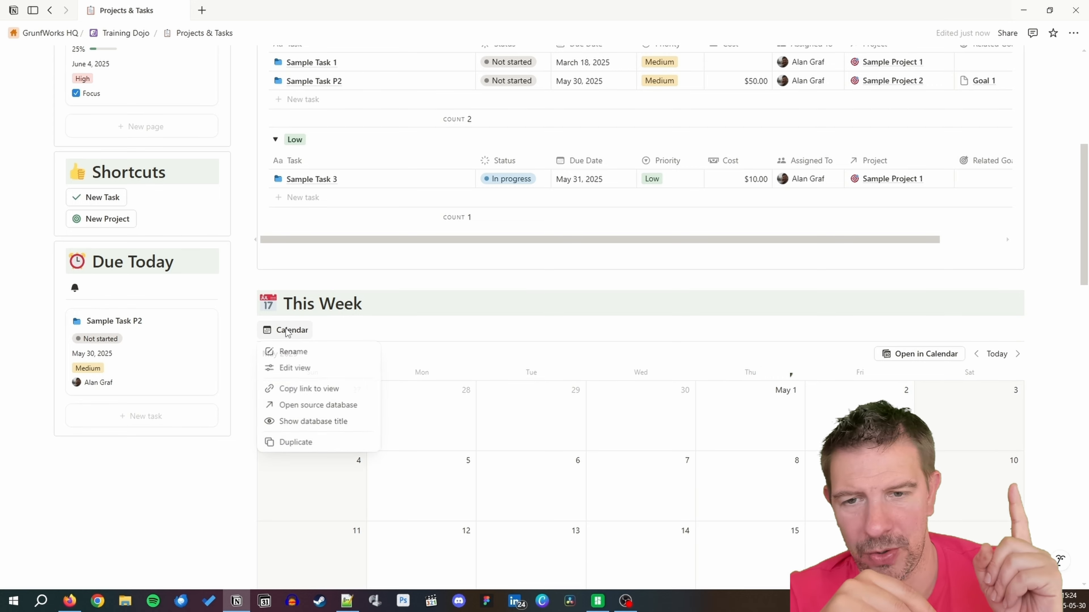
{"action": "left_click", "coordinate": [294, 352]}
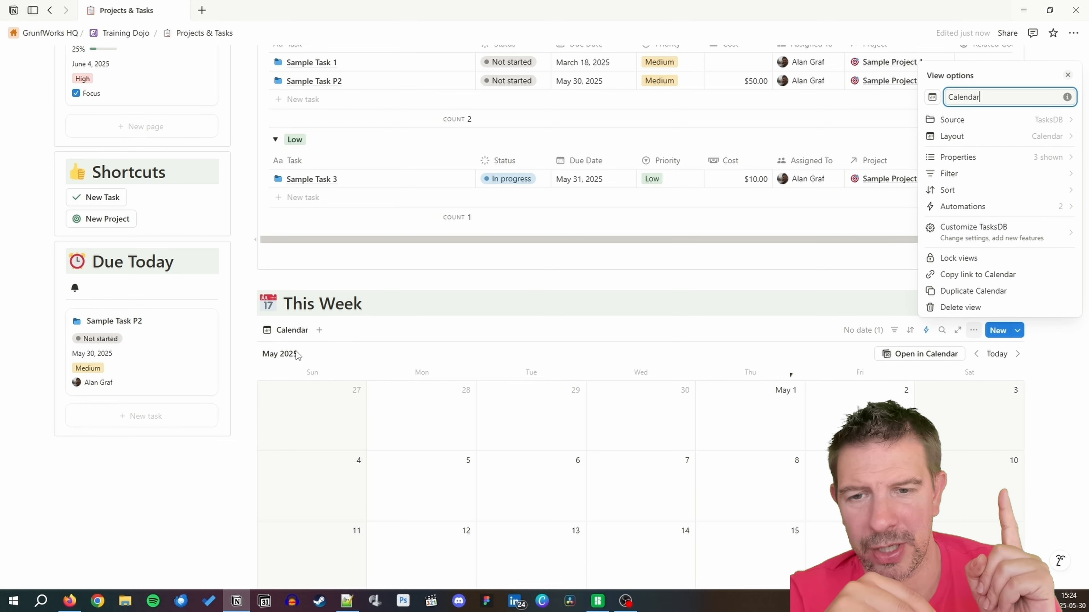
{"action": "left_click", "coordinate": [783, 209]}
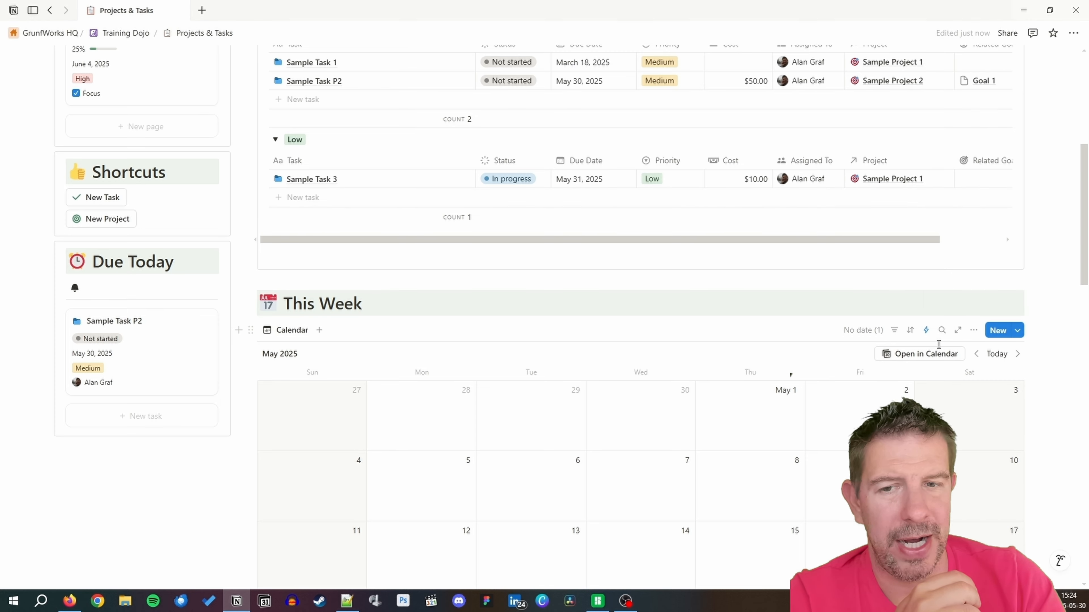
Set the layout of the calendar under This Week to show it as Week.
{"action": "left_click", "coordinate": [973, 330]}
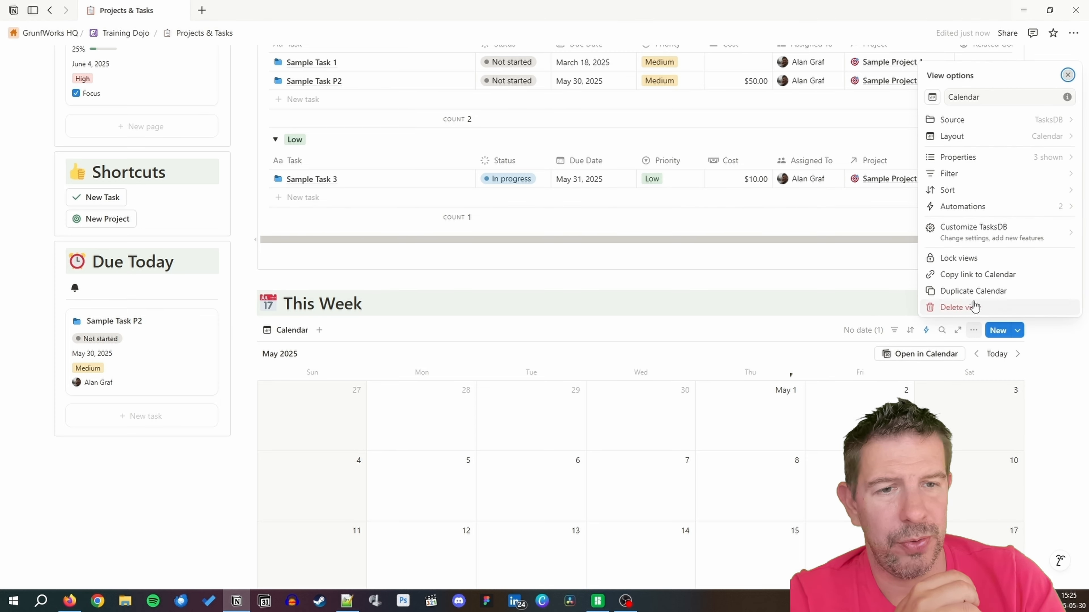
{"action": "left_click", "coordinate": [995, 135]}
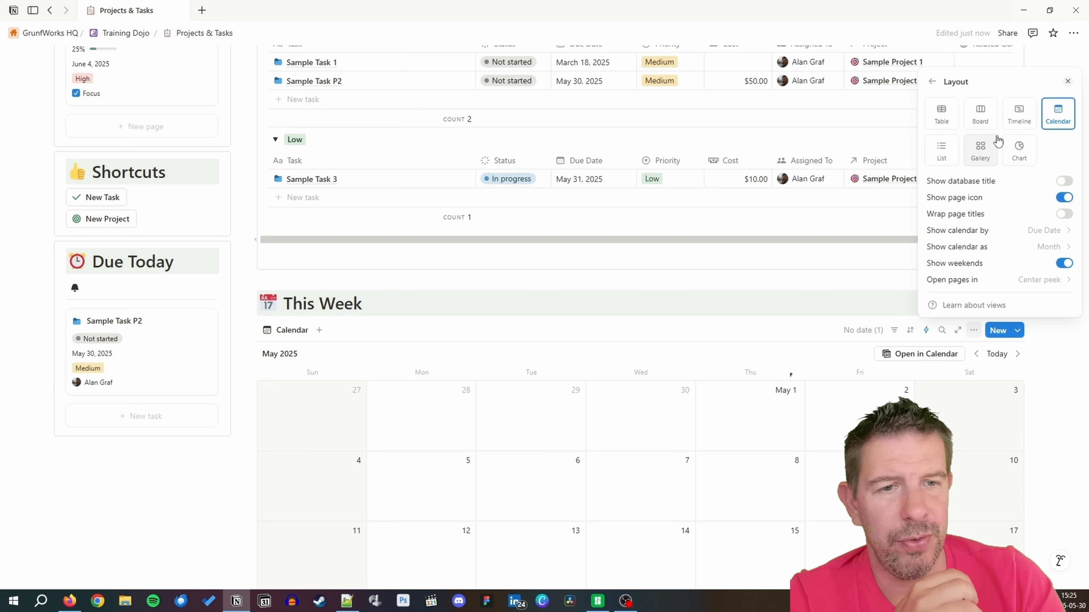
{"action": "left_click", "coordinate": [1052, 246]}
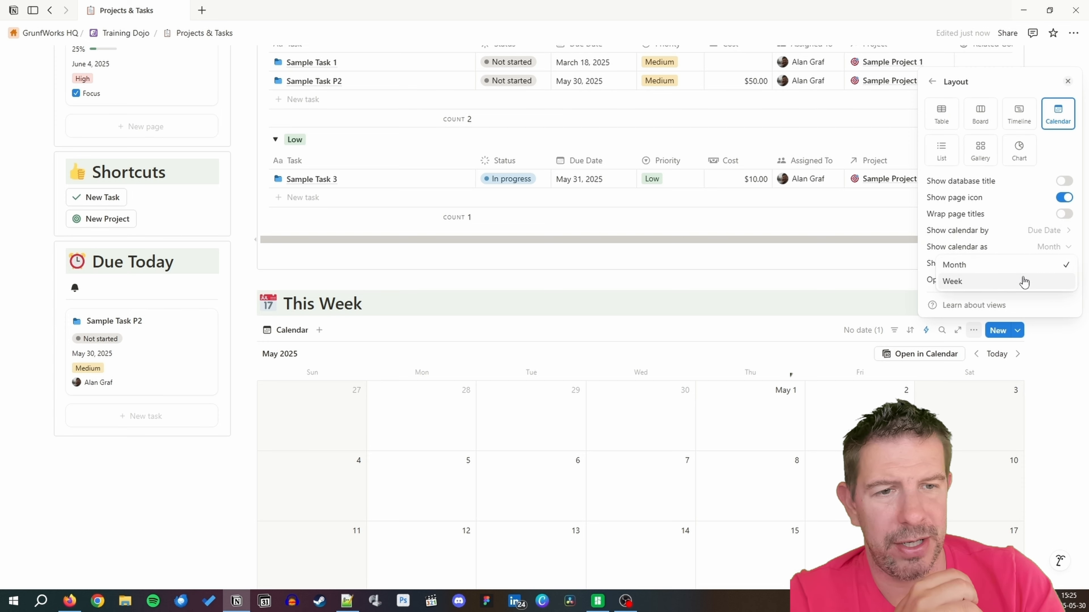
{"action": "left_click", "coordinate": [1022, 279]}
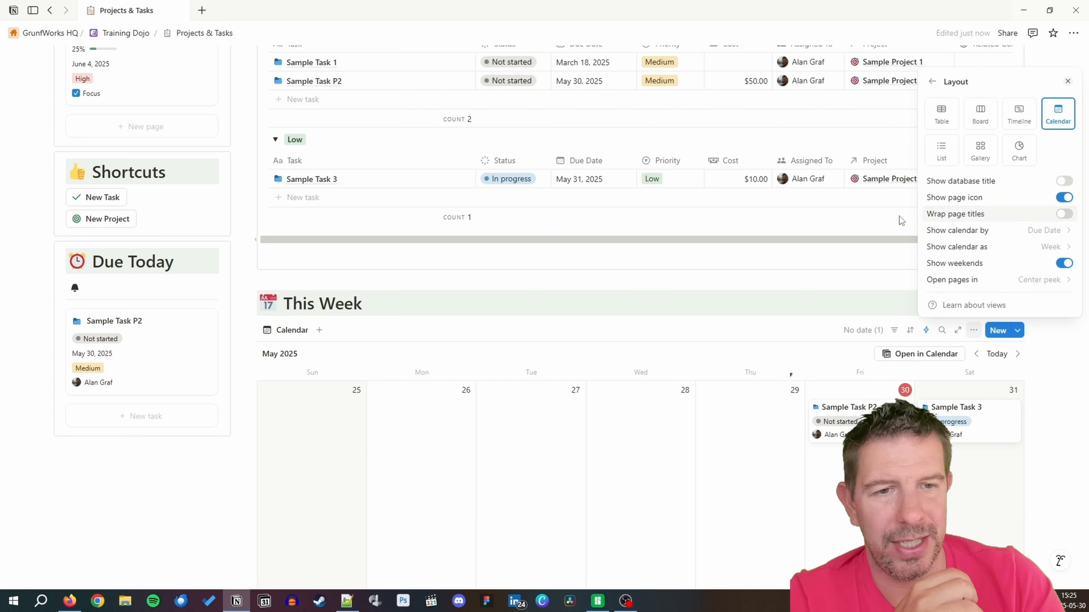
Filter the This Week calendar by Due Date set to This week.
{"action": "left_click", "coordinate": [932, 81]}
{"action": "left_click", "coordinate": [1011, 180]}
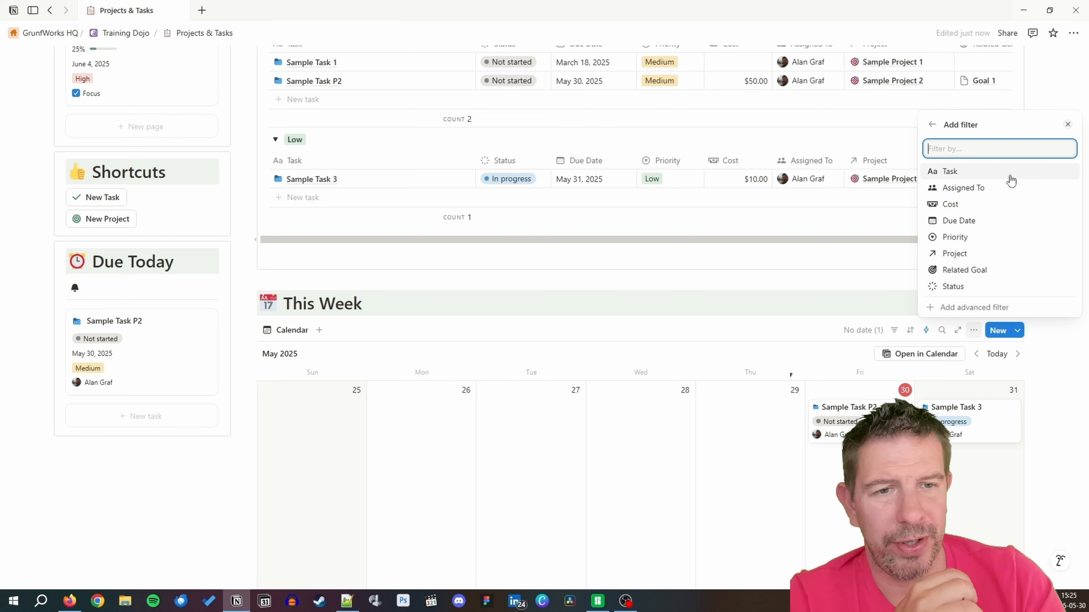
{"action": "left_click", "coordinate": [982, 223]}
{"action": "left_click", "coordinate": [954, 275]}
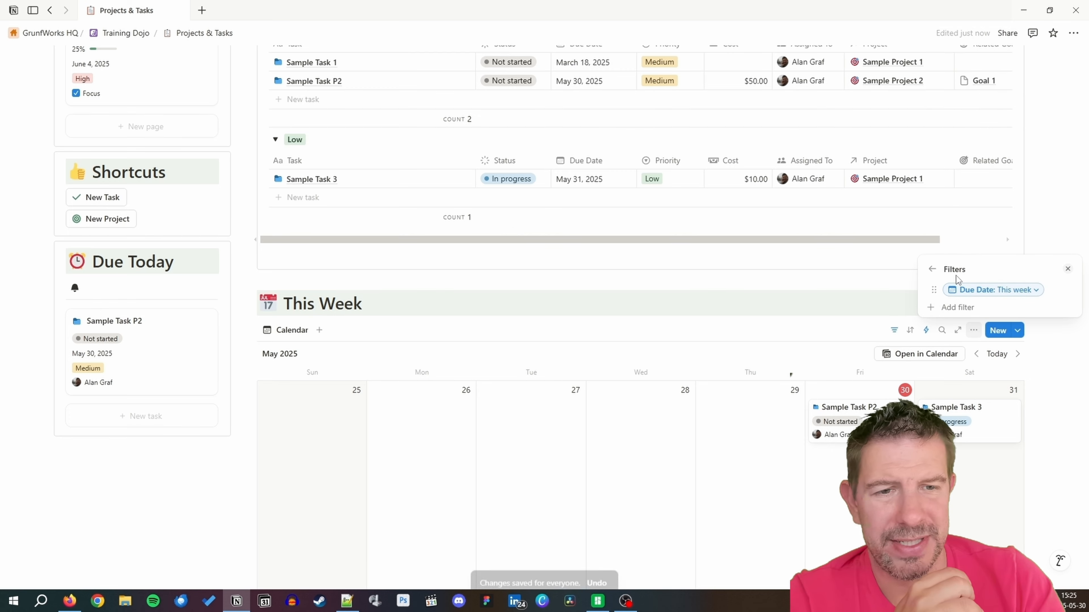
{"action": "left_click", "coordinate": [251, 335]}
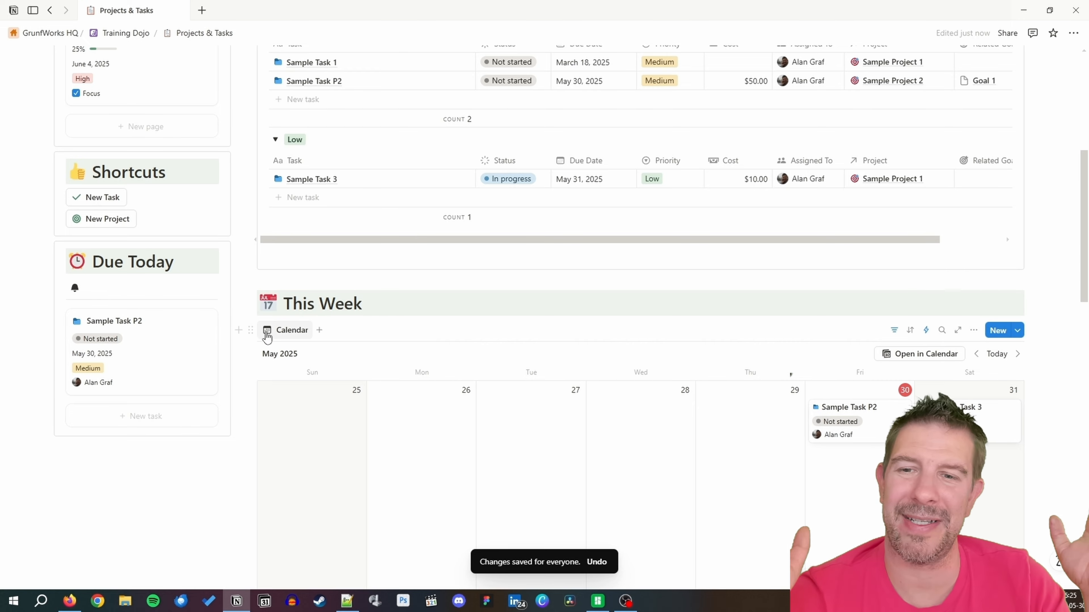
Add a callout below the This Week heading and move the heading and its calendar into it.
{"action": "left_click", "coordinate": [307, 283]}
{"action": "left_click", "coordinate": [359, 302]}
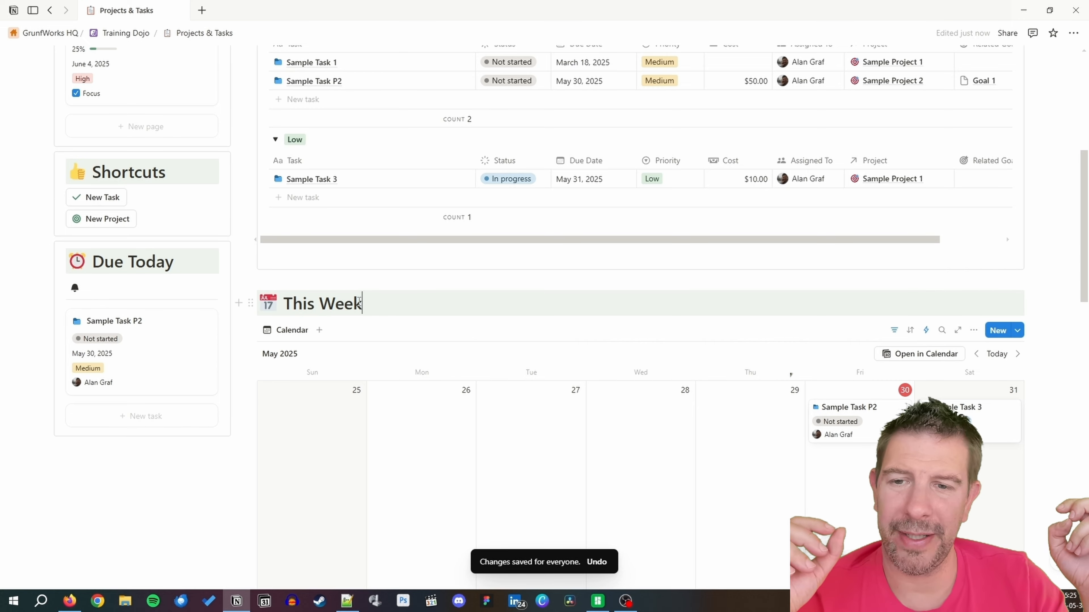
{"action": "key", "text": "Return"}
{"action": "type", "text": "/ca"}
{"action": "key", "text": "BackSpace"}
{"action": "key", "text": "BackSpace"}
{"action": "key", "text": "BackSpace"}
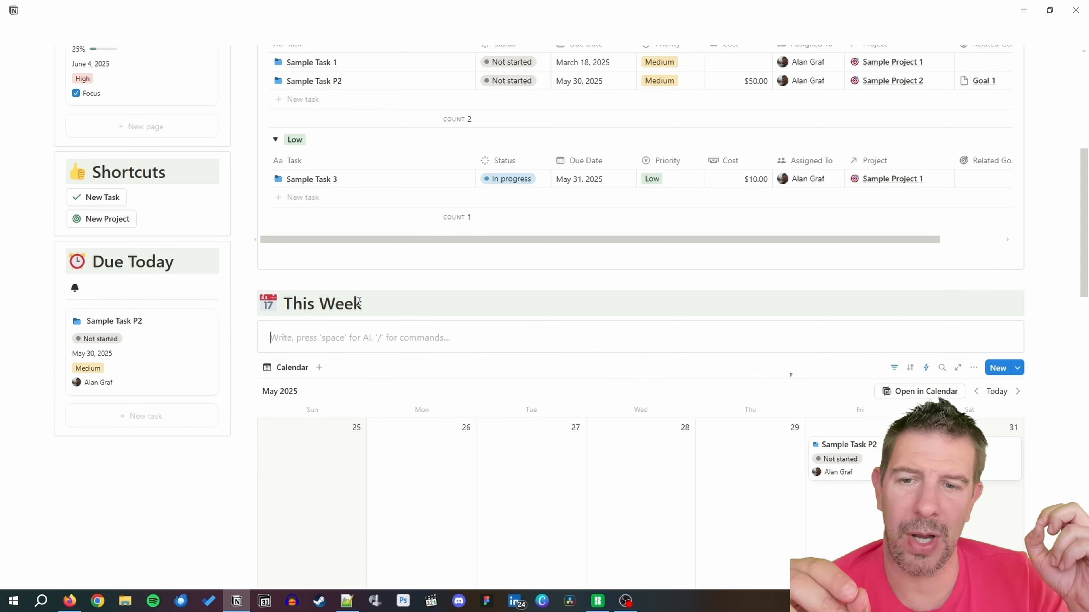
{"action": "left_click_drag", "start_coordinate": [252, 303], "coordinate": [279, 314]}
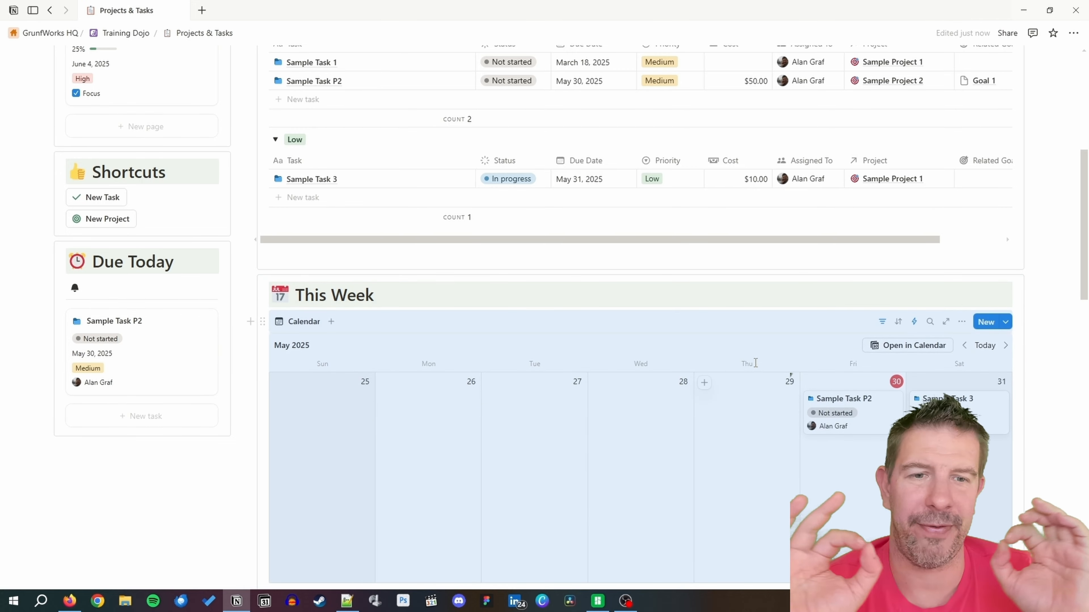
Check the calendar's active filter and move the This Week callout above the Tasks callout.
{"action": "left_click", "coordinate": [882, 322]}
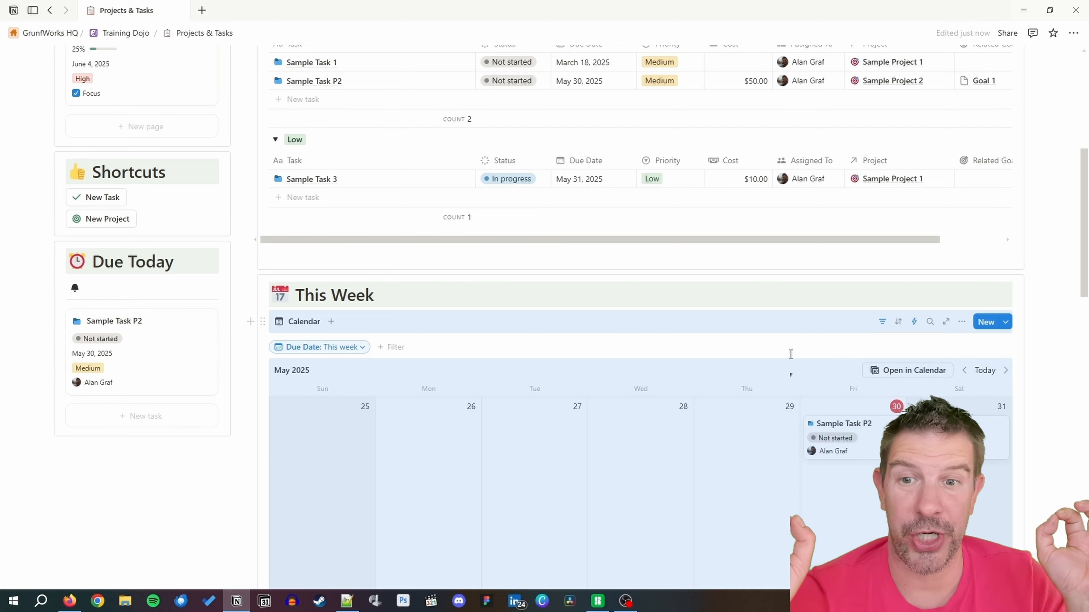
{"action": "left_click", "coordinate": [882, 322]}
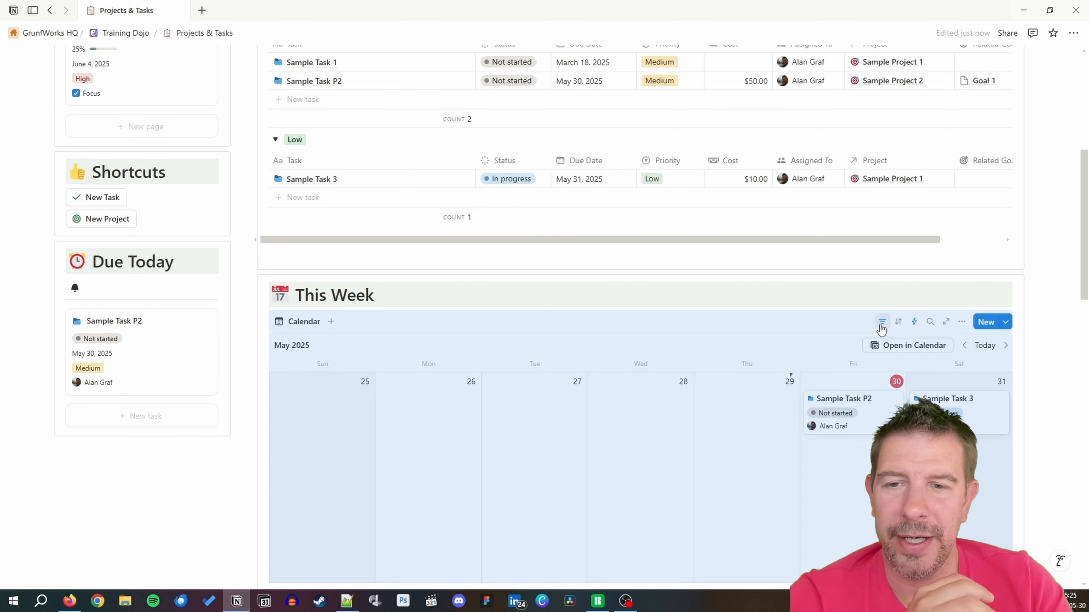
{"action": "left_click", "coordinate": [350, 473]}
{"action": "mouse_move", "coordinate": [247, 283]}
{"action": "left_mouse_down"}
{"action": "mouse_move", "coordinate": [263, 113]}
{"action": "mouse_move", "coordinate": [262, 296]}
{"action": "left_mouse_up"}
Review the rearranged dashboard from the cover down through the This Week, Tasks, Projects and Goals sections.
{"action": "scroll", "coordinate": [340, 401], "scroll_direction": "down", "scroll_amount": 8}
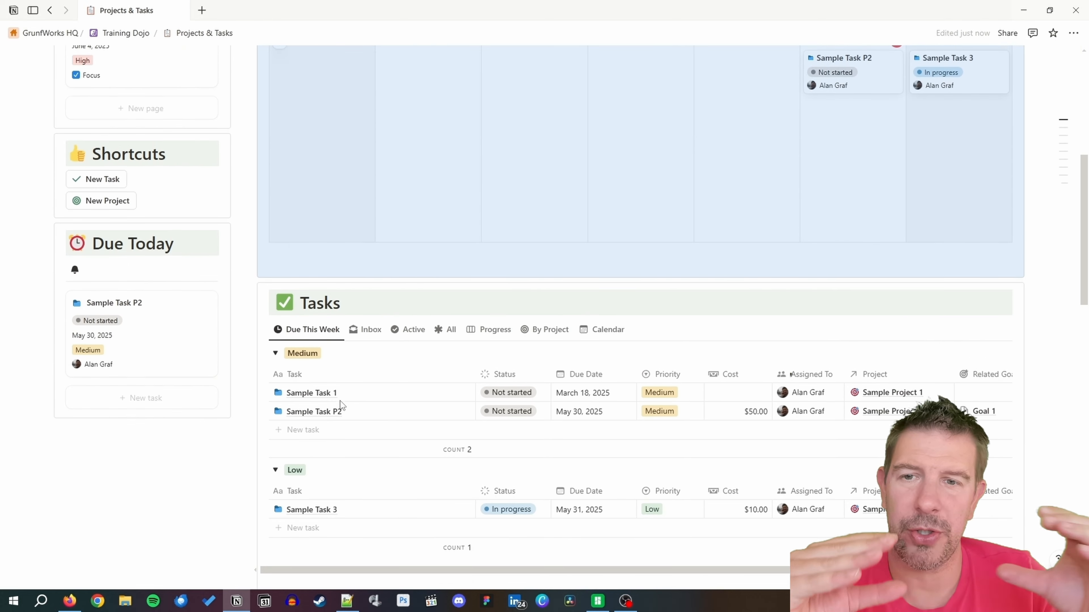
{"action": "scroll", "coordinate": [340, 405], "scroll_direction": "down", "scroll_amount": 5}
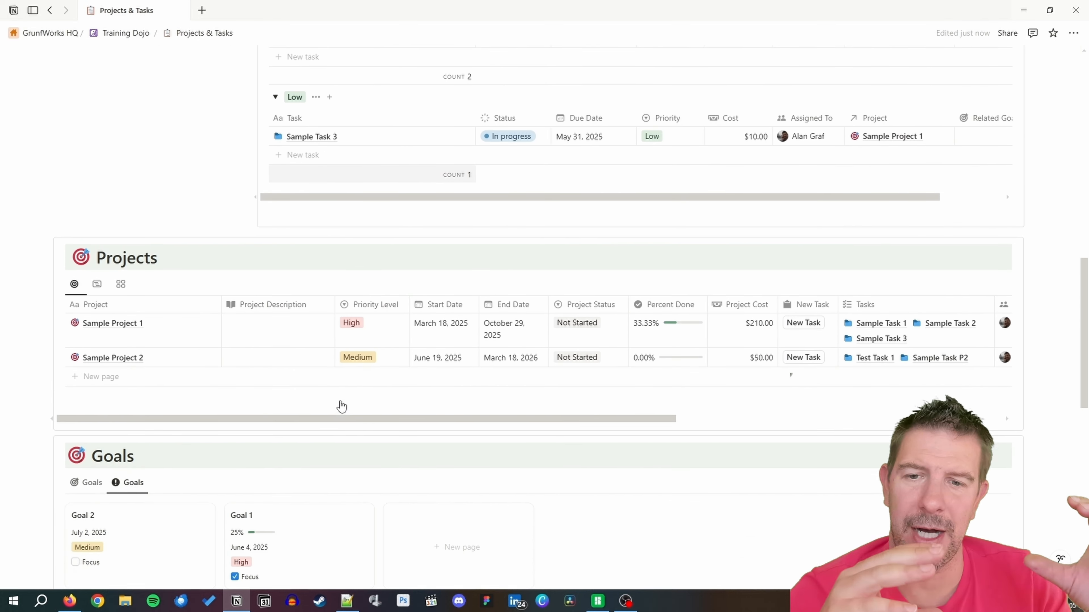
{"action": "scroll", "coordinate": [341, 406], "scroll_direction": "down", "scroll_amount": 3}
{"action": "scroll", "coordinate": [341, 406], "scroll_direction": "up", "scroll_amount": 15}
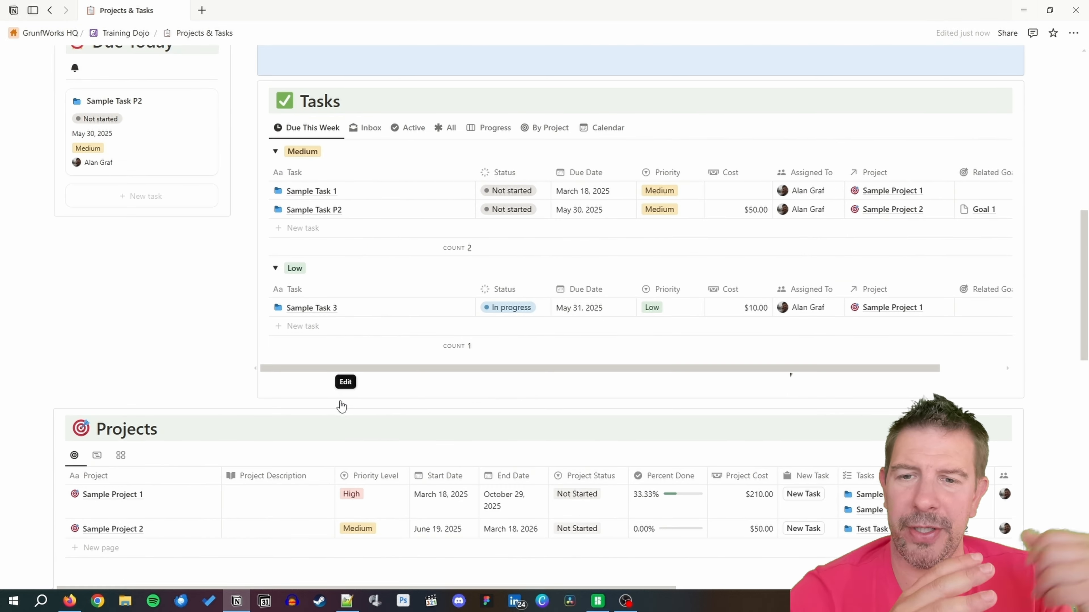
{"action": "scroll", "coordinate": [336, 405], "scroll_direction": "down", "scroll_amount": 4}
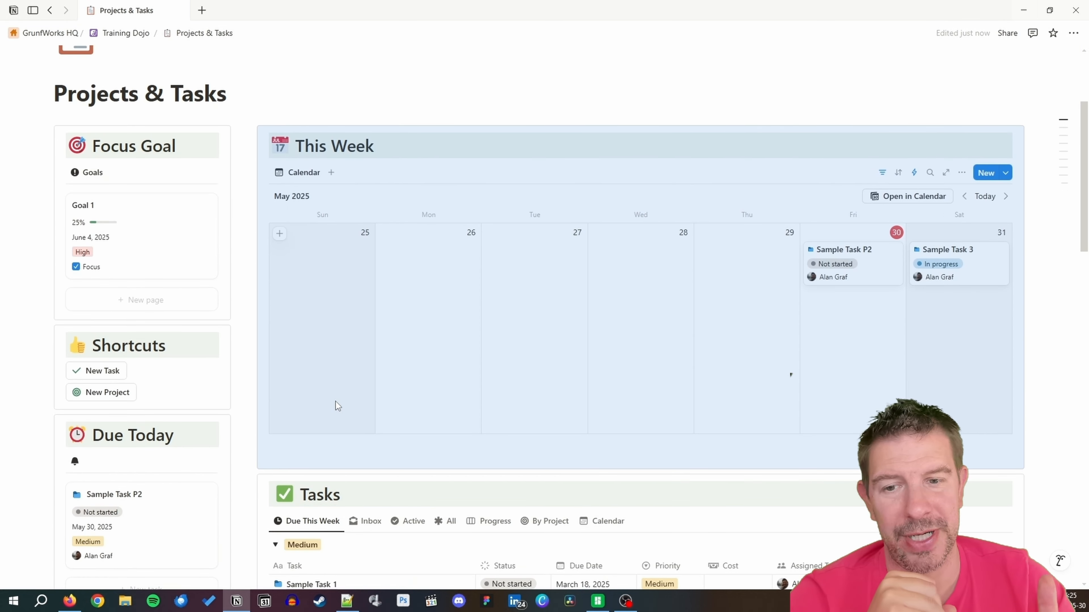
{"action": "scroll", "coordinate": [335, 402], "scroll_direction": "up", "scroll_amount": 3}
{"action": "scroll", "coordinate": [335, 402], "scroll_direction": "up", "scroll_amount": 2}
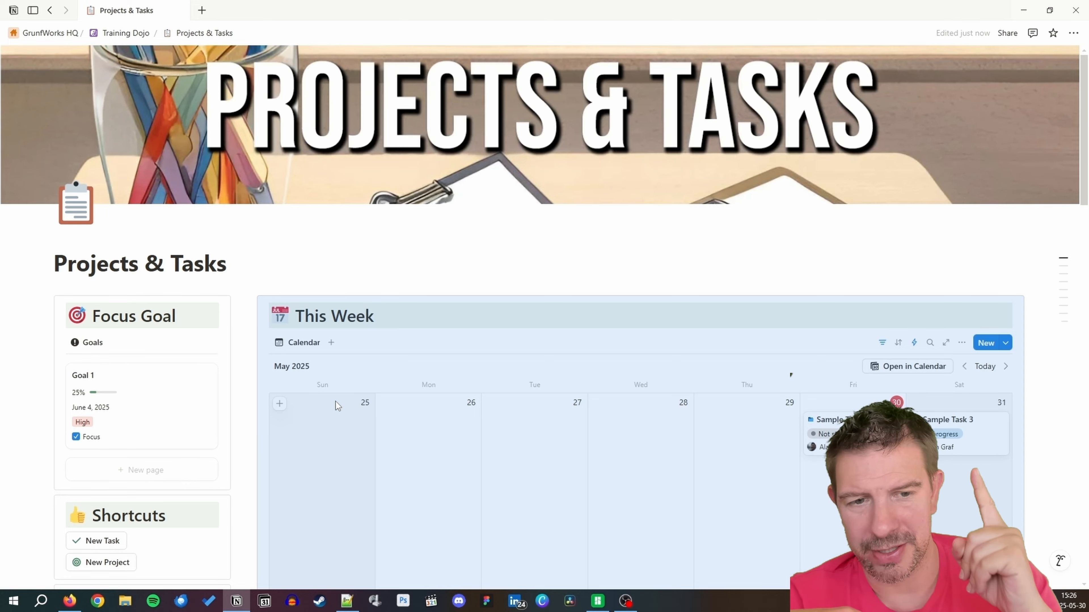
{"action": "scroll", "coordinate": [335, 402], "scroll_direction": "down", "scroll_amount": 4}
{"action": "scroll", "coordinate": [335, 401], "scroll_direction": "up", "scroll_amount": 3}
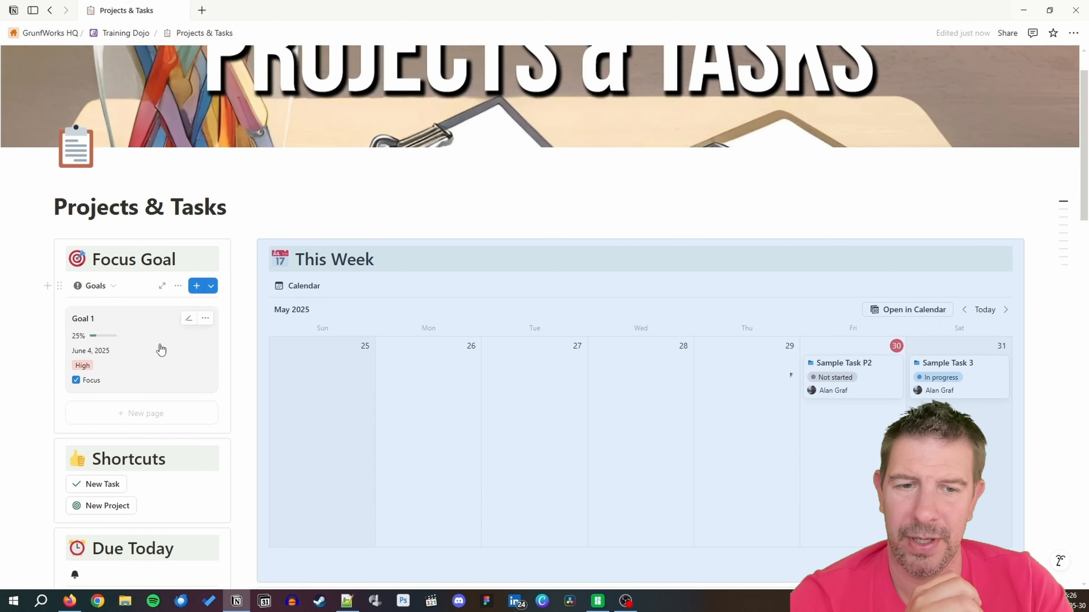
Customize the page layout of Goal 1 from the Focus Goal section and set its structure to Tabbed.
{"action": "left_click", "coordinate": [160, 347]}
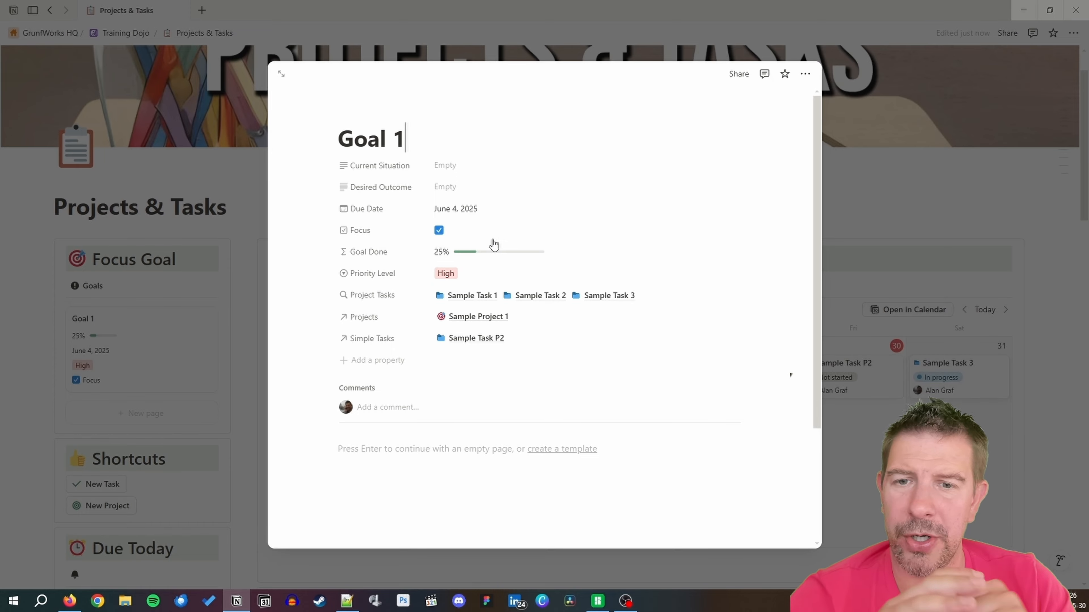
{"action": "mouse_move", "coordinate": [394, 113]}
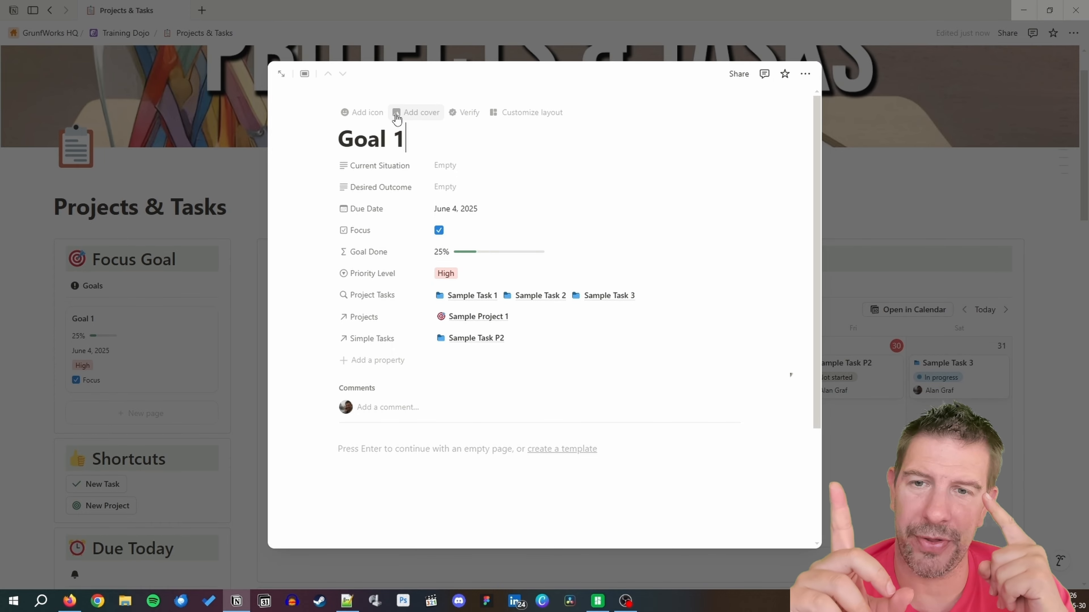
{"action": "left_click", "coordinate": [525, 115]}
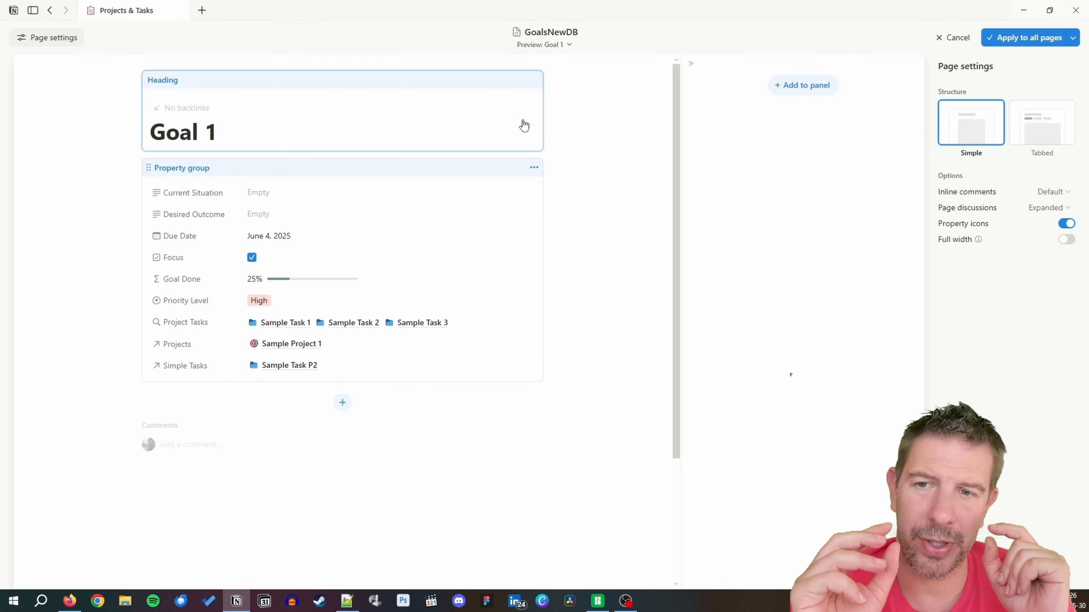
{"action": "left_click", "coordinate": [1024, 135]}
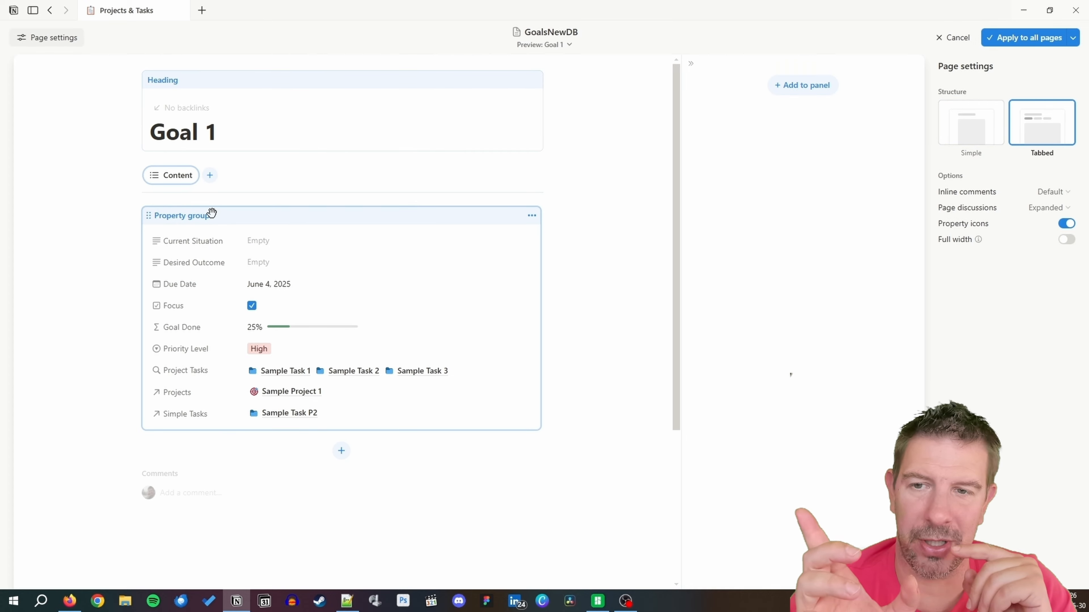
Pin Due Date, Goal Done, Focus and Priority Level to the heading of the Goal 1 layout.
{"action": "left_click", "coordinate": [156, 284]}
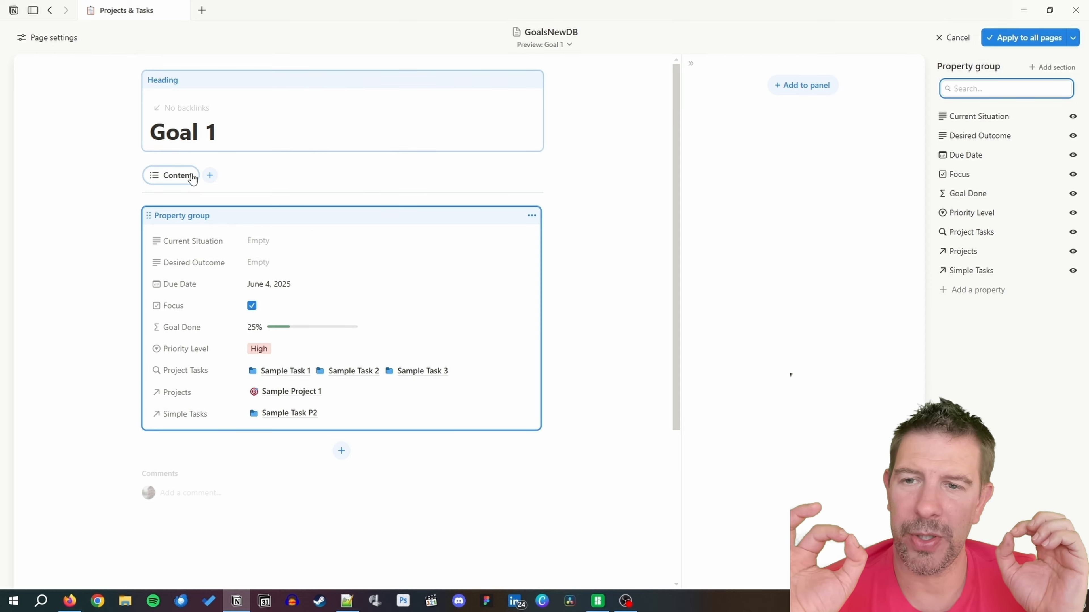
{"action": "left_click", "coordinate": [261, 128]}
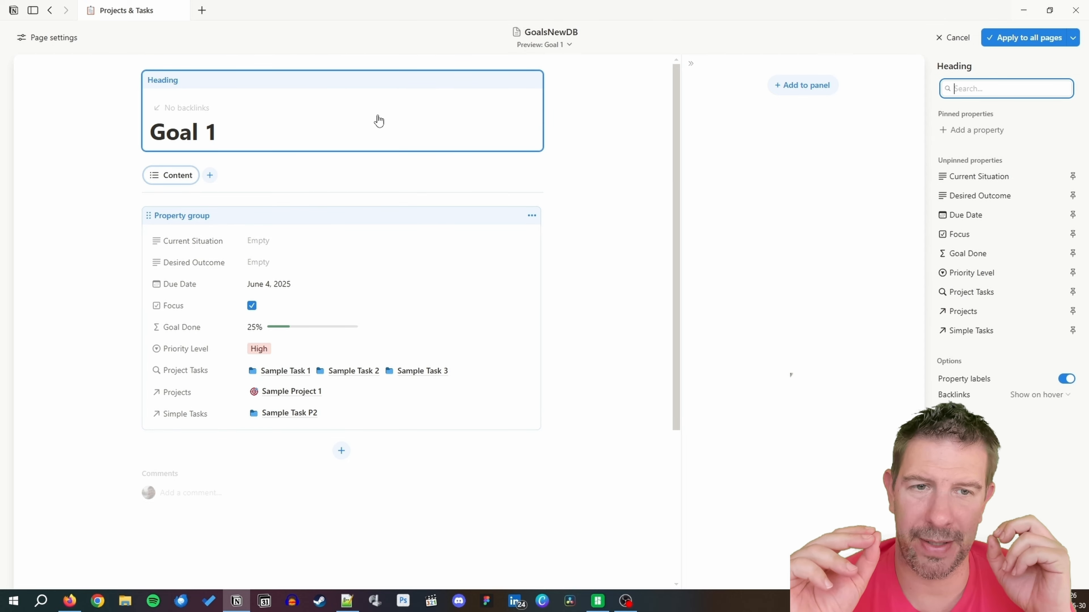
{"action": "left_click", "coordinate": [1073, 214]}
{"action": "left_click", "coordinate": [1072, 253]}
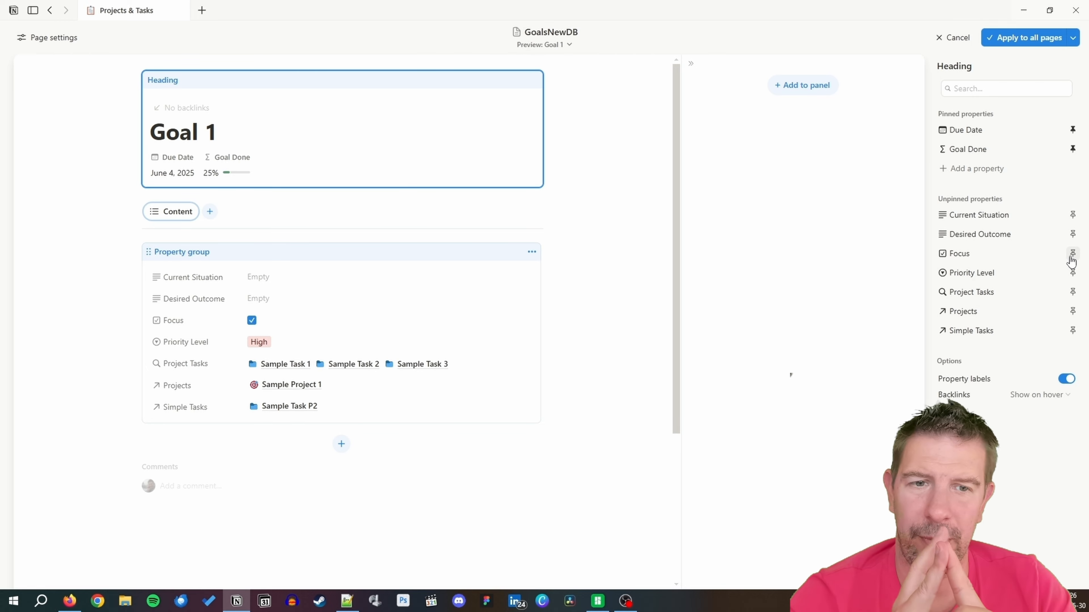
{"action": "left_click", "coordinate": [1072, 254]}
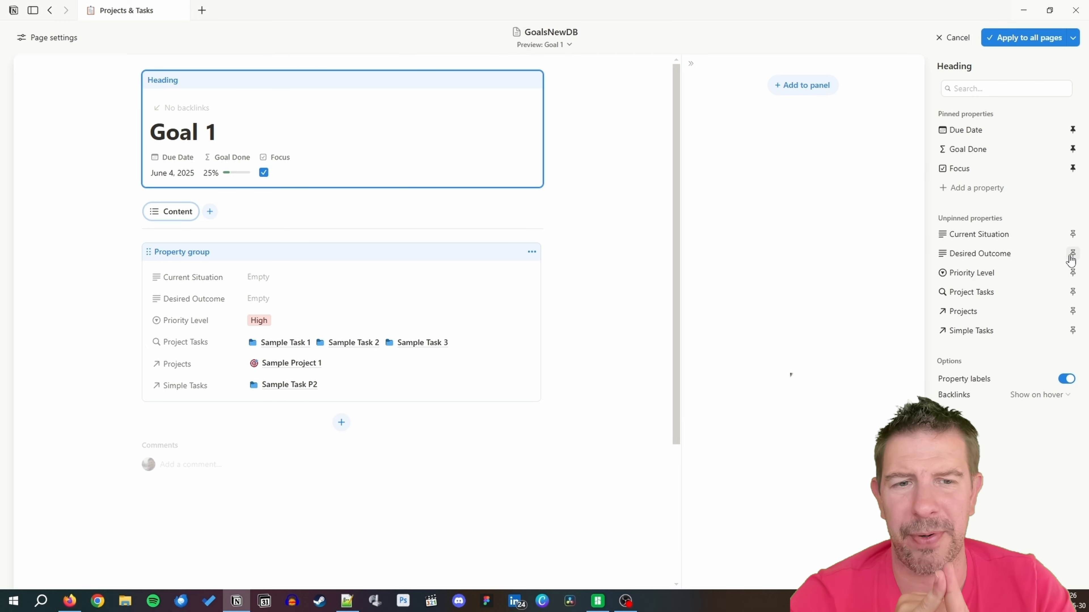
{"action": "left_click", "coordinate": [1073, 273]}
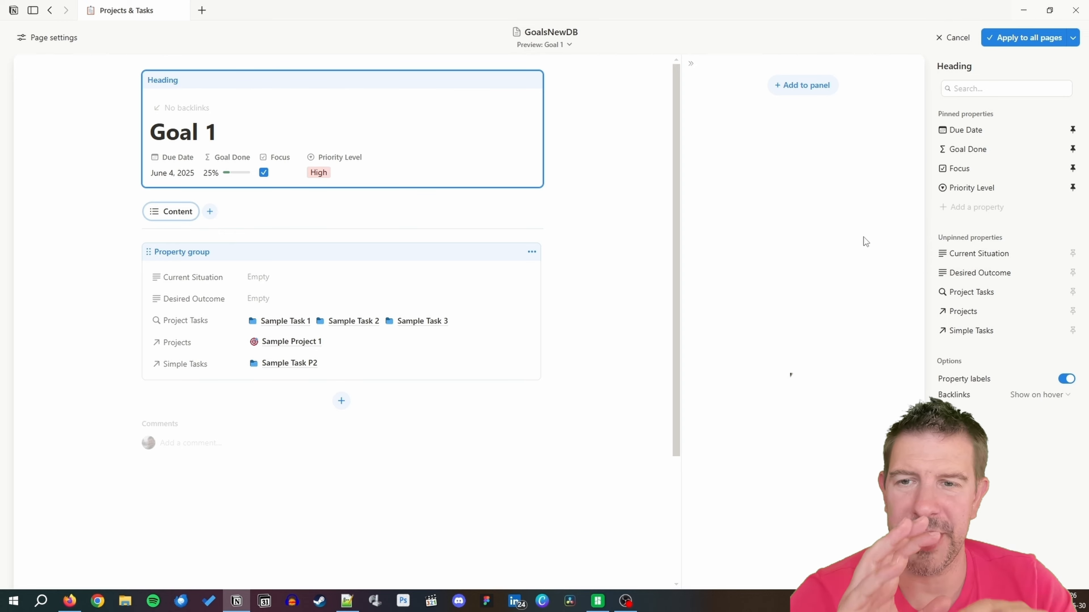
Add a tab for the related Simple Tasks beside Content and set its layout to List.
{"action": "left_click", "coordinate": [210, 213]}
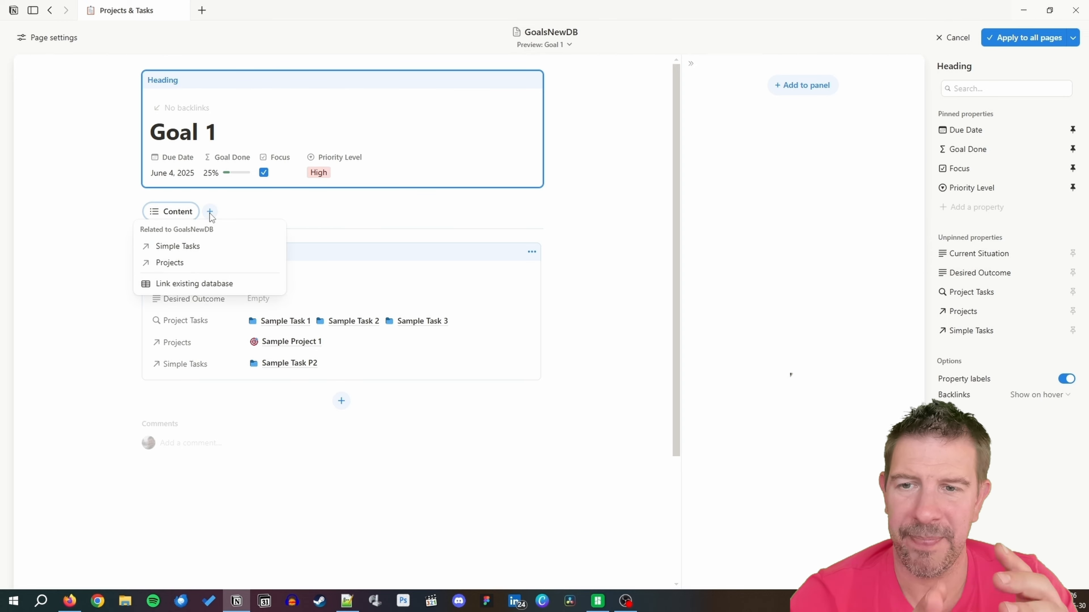
{"action": "left_click", "coordinate": [195, 246]}
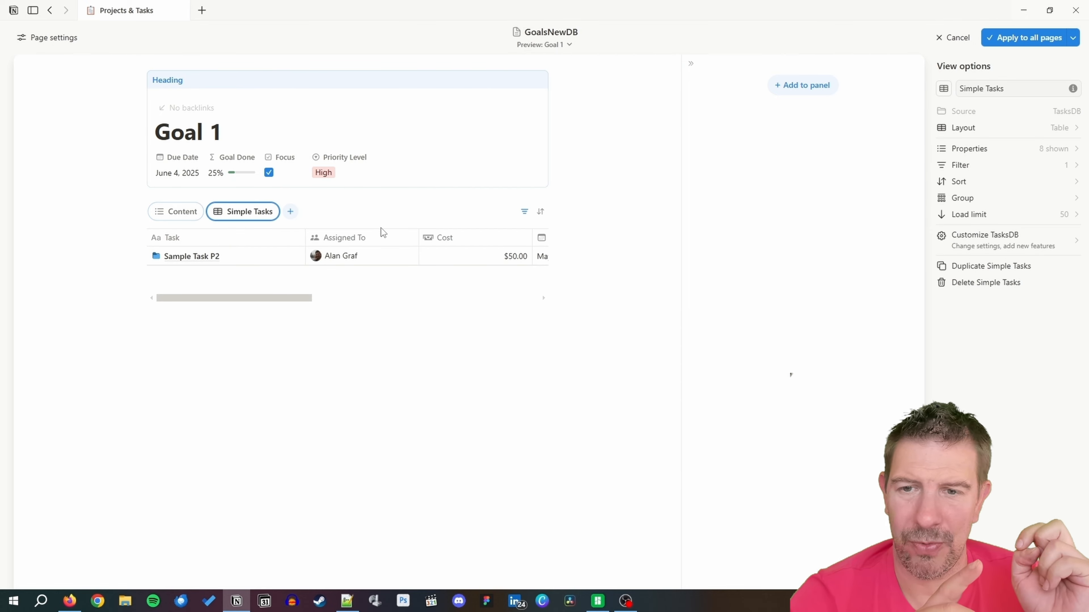
{"action": "left_click", "coordinate": [1056, 128]}
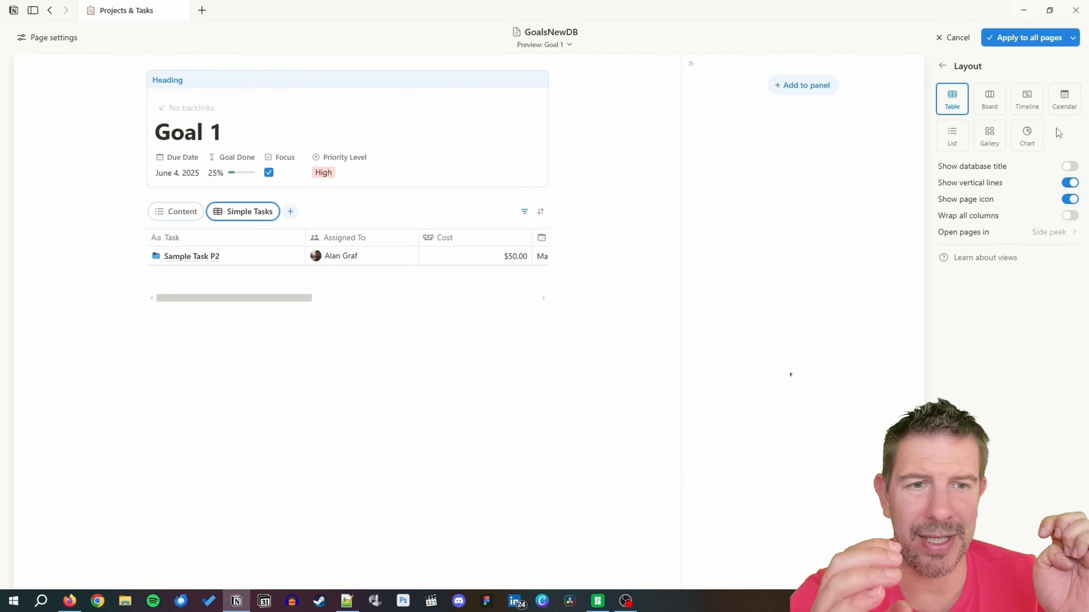
{"action": "left_click", "coordinate": [949, 137]}
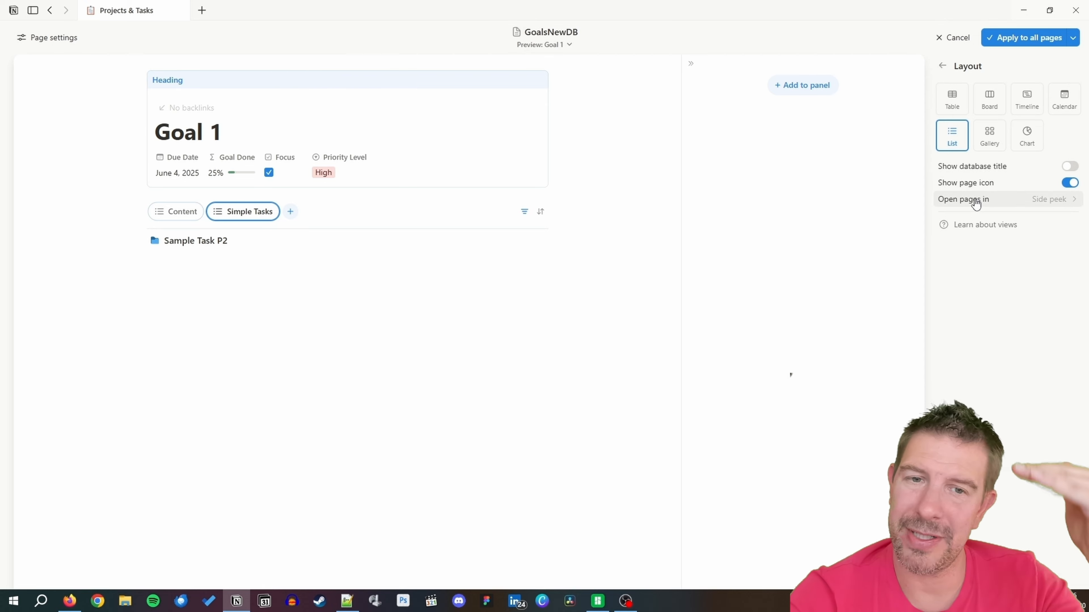
{"action": "left_click", "coordinate": [690, 282]}
Show the Cost, Due Date and Priority properties in the Simple Tasks list.
{"action": "left_click", "coordinate": [251, 213]}
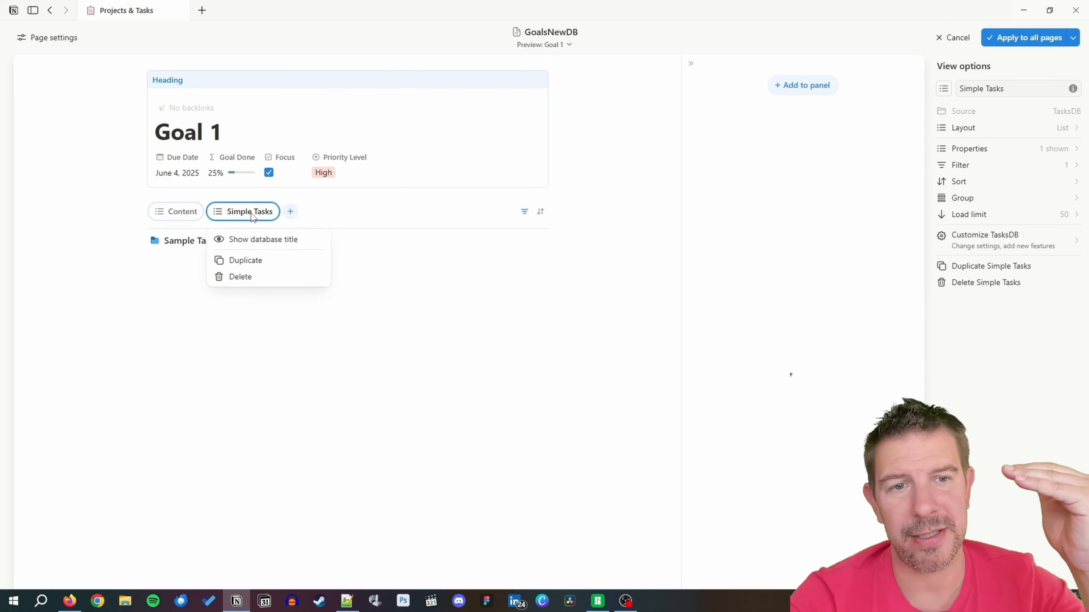
{"action": "left_click", "coordinate": [1061, 151]}
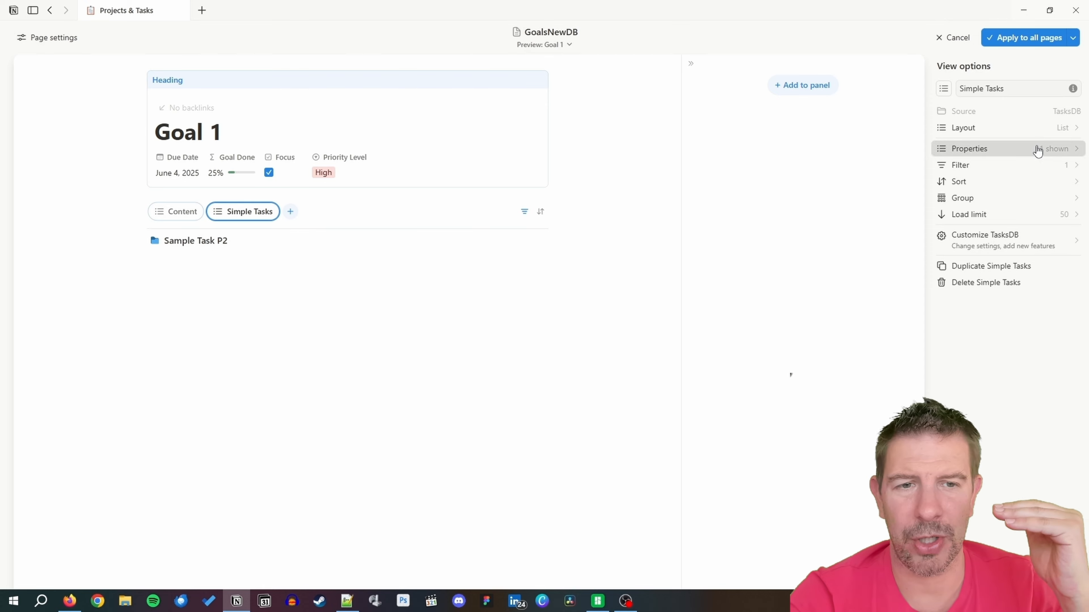
{"action": "left_click", "coordinate": [1060, 150]}
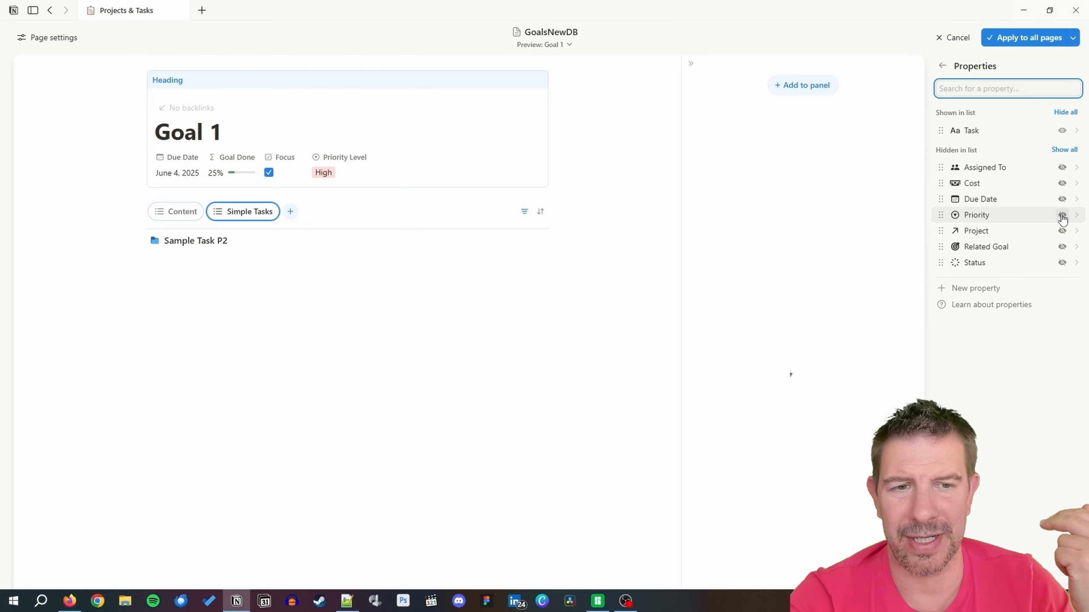
{"action": "left_click", "coordinate": [1061, 184]}
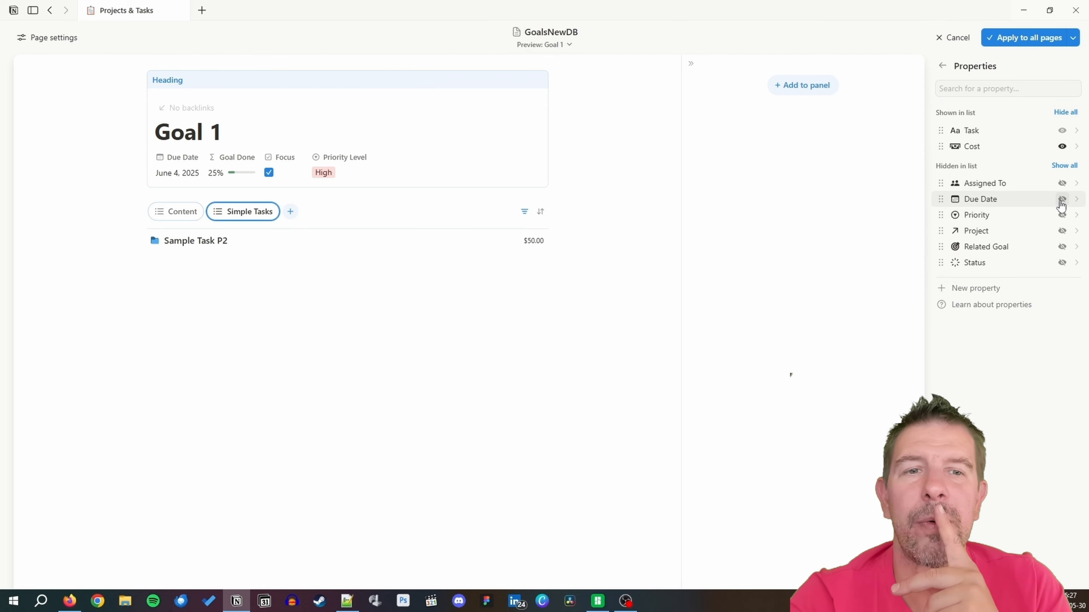
{"action": "left_click", "coordinate": [1060, 200]}
{"action": "left_click", "coordinate": [1061, 217]}
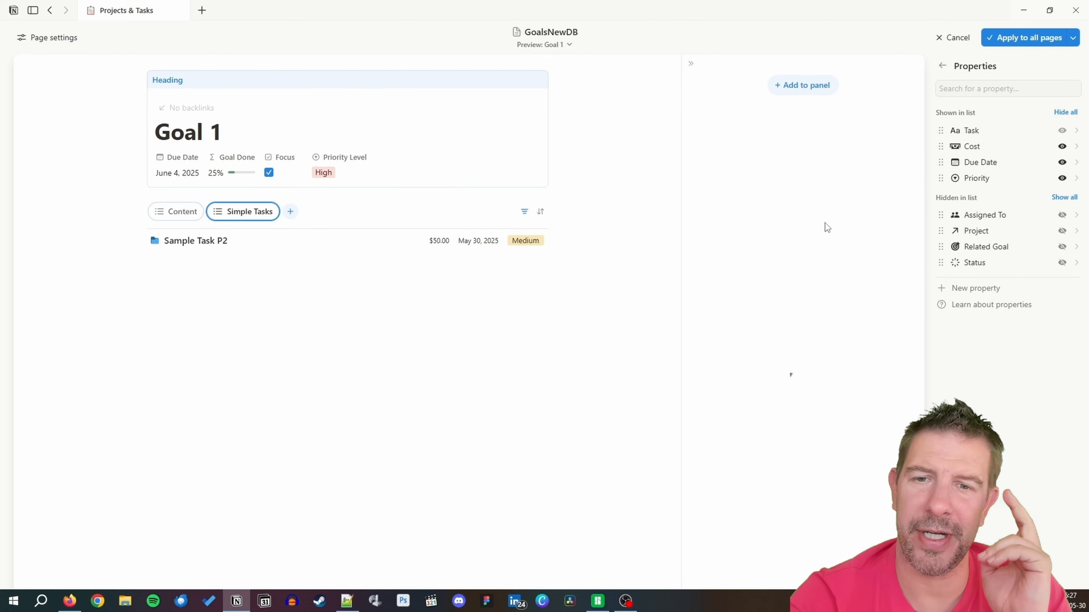
Add a tab for the related Projects after Simple Tasks and set its layout to List.
{"action": "left_click", "coordinate": [293, 214]}
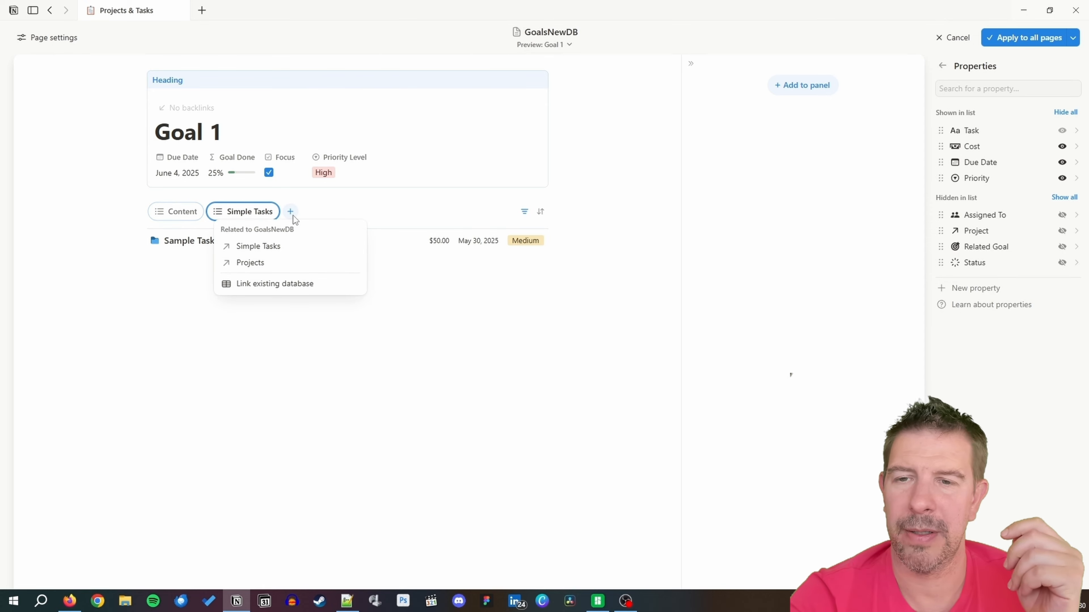
{"action": "left_click", "coordinate": [282, 264]}
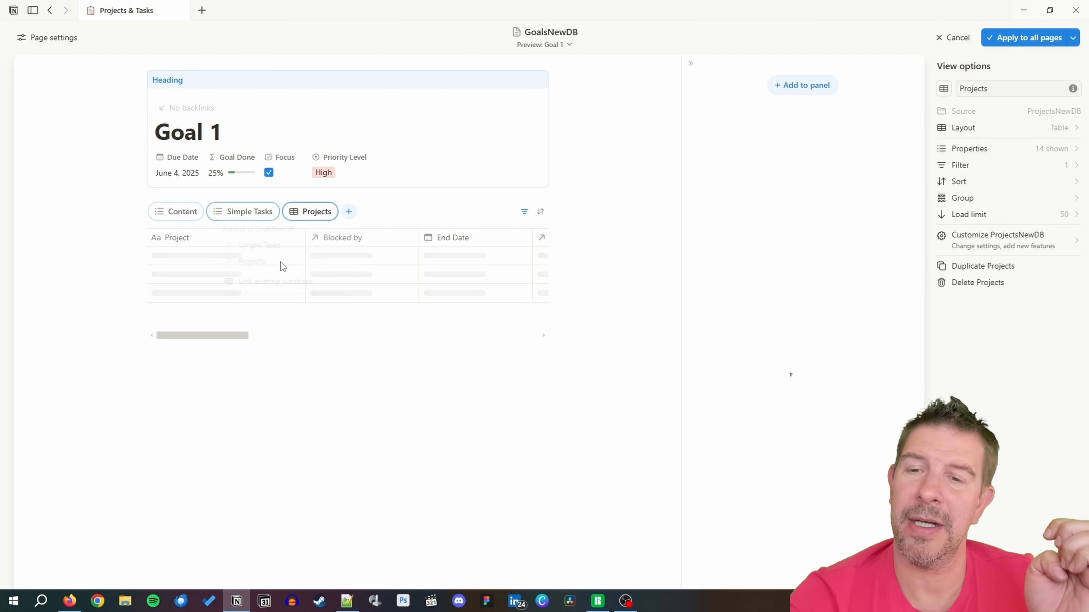
{"action": "left_click", "coordinate": [1035, 131]}
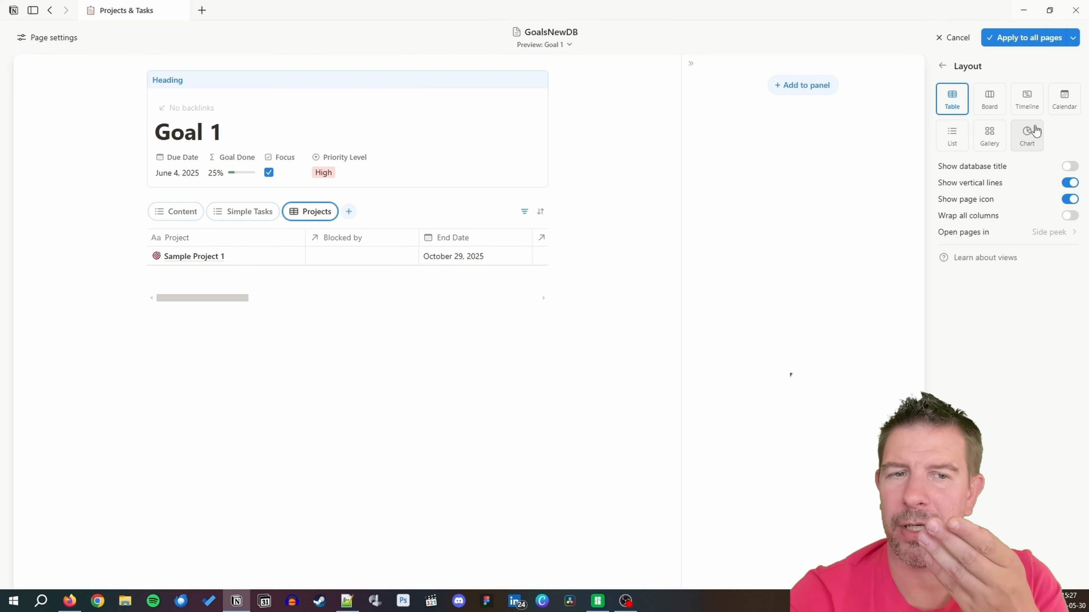
{"action": "left_click", "coordinate": [947, 137]}
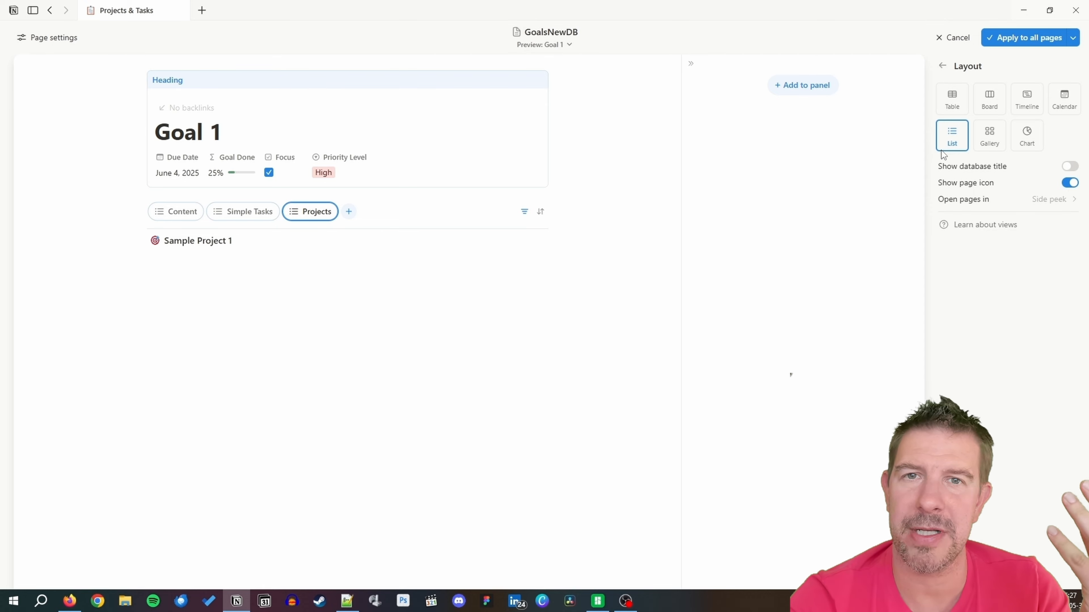
Show Percent Done, Priority Level and Project Cost in the Projects list and move Project Cost ahead of Percent Done.
{"action": "left_click", "coordinate": [942, 68]}
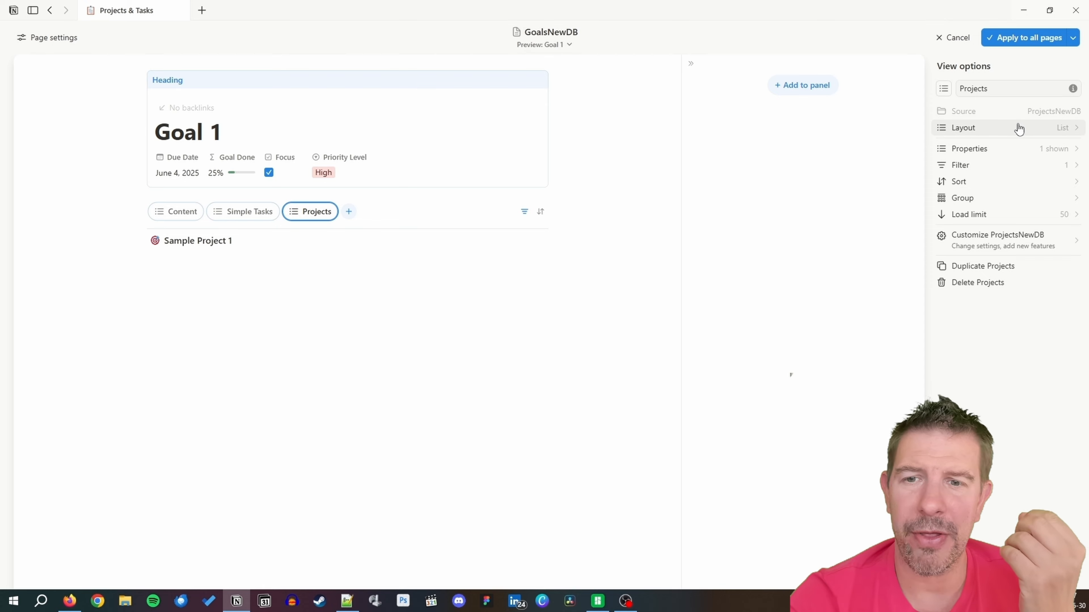
{"action": "left_click", "coordinate": [1023, 150]}
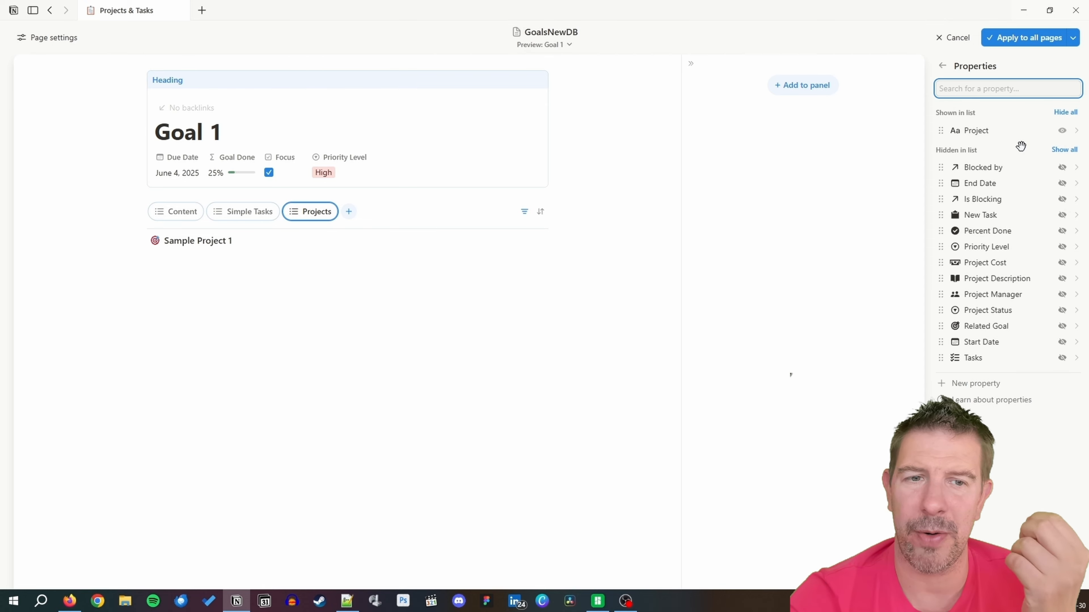
{"action": "left_click", "coordinate": [1062, 231]}
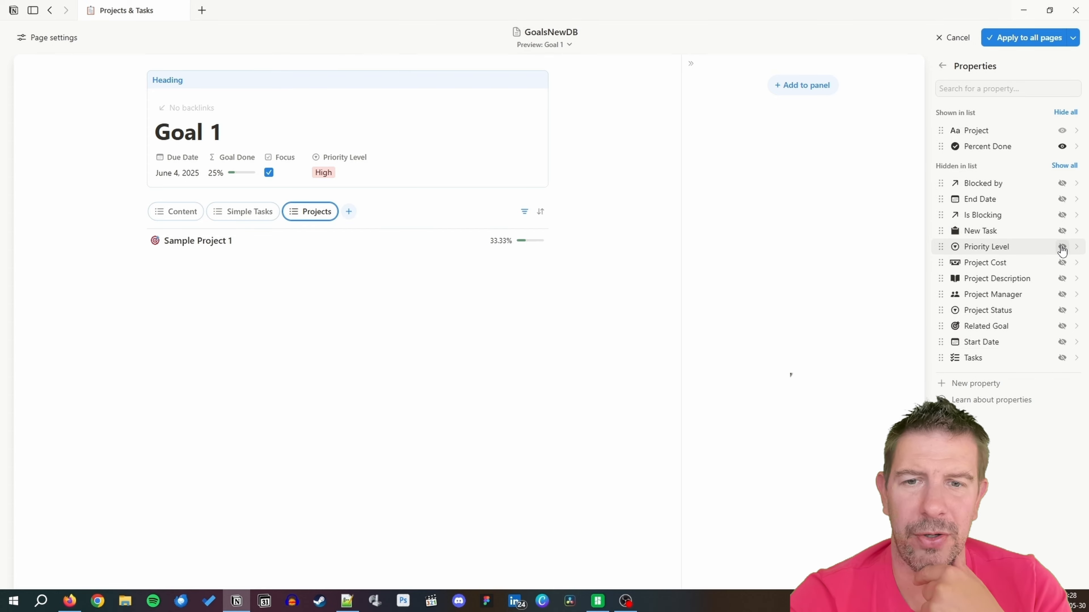
{"action": "left_click", "coordinate": [1062, 247]}
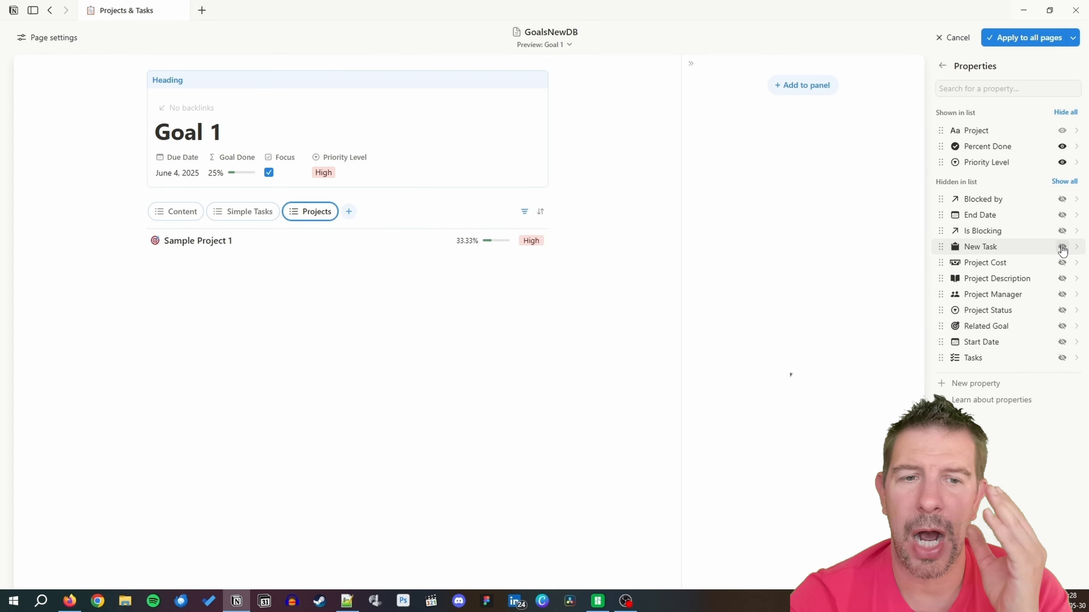
{"action": "left_click", "coordinate": [1062, 263]}
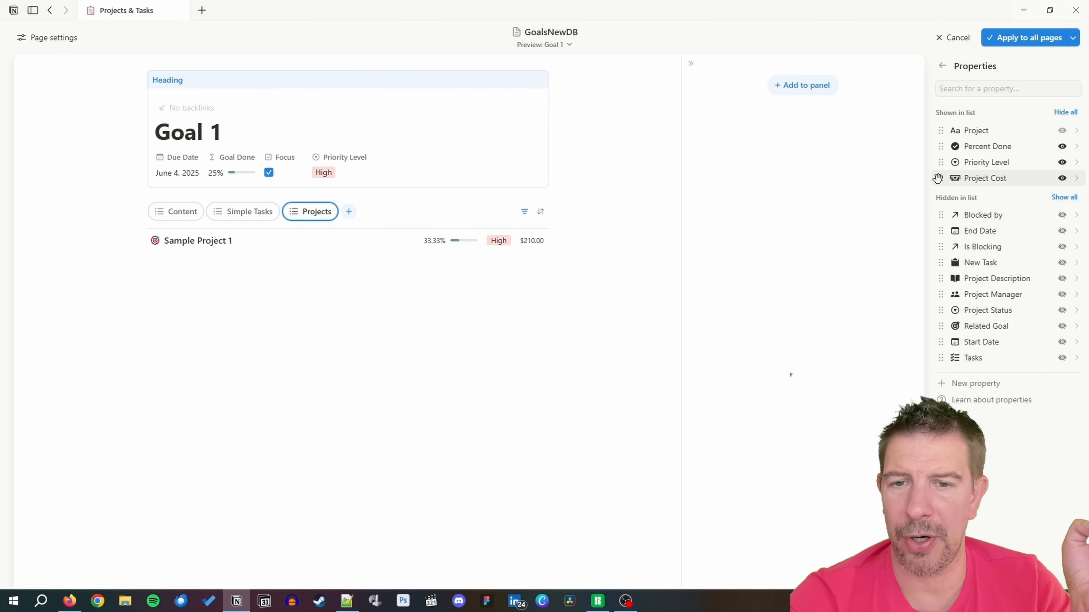
{"action": "left_click_drag", "start_coordinate": [937, 178], "coordinate": [941, 146]}
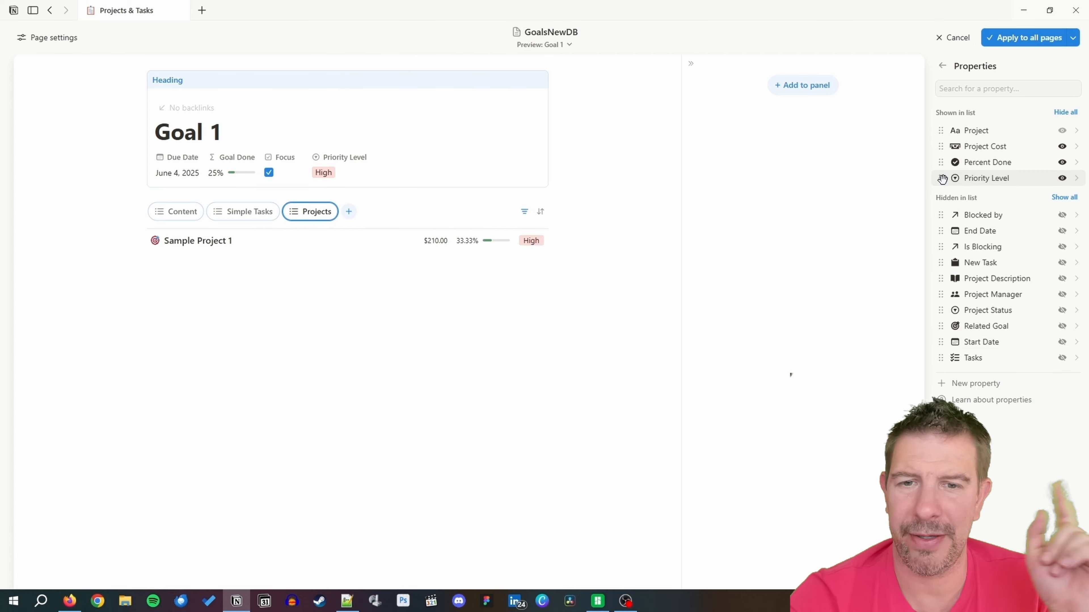
Check the Simple Tasks and Projects tabs, apply the layout to all pages, and view Goal 1's Content tab.
{"action": "left_click", "coordinate": [241, 213]}
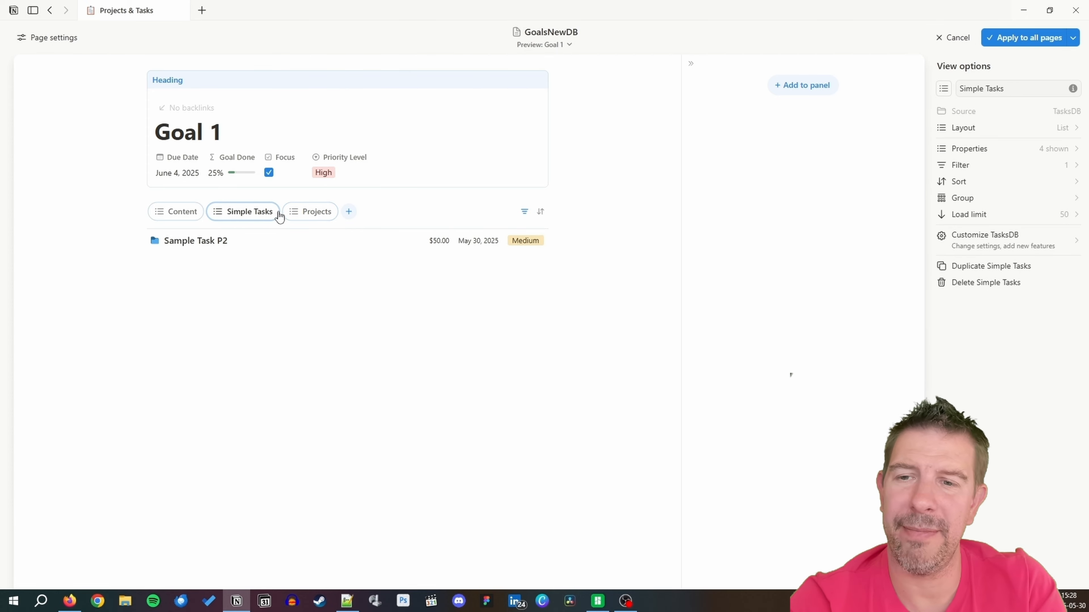
{"action": "left_click", "coordinate": [315, 212]}
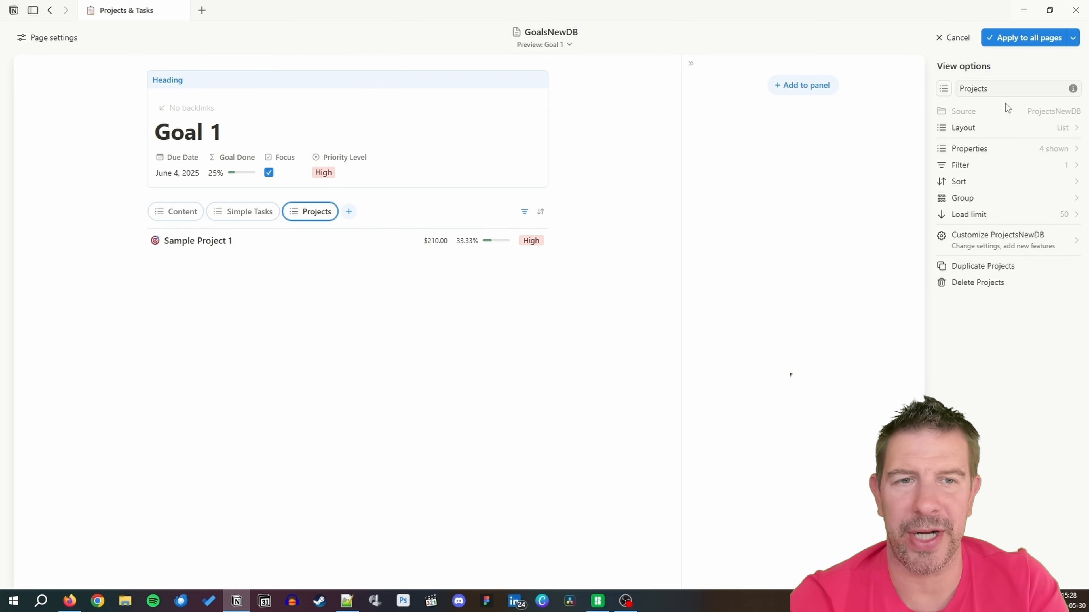
{"action": "left_click", "coordinate": [1005, 43]}
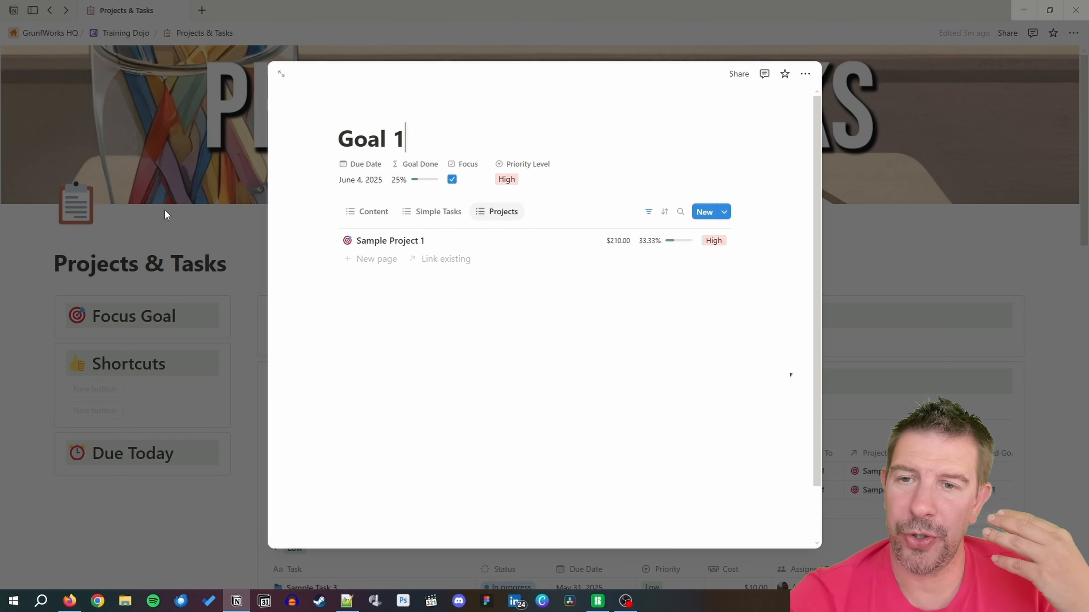
{"action": "left_click", "coordinate": [365, 213]}
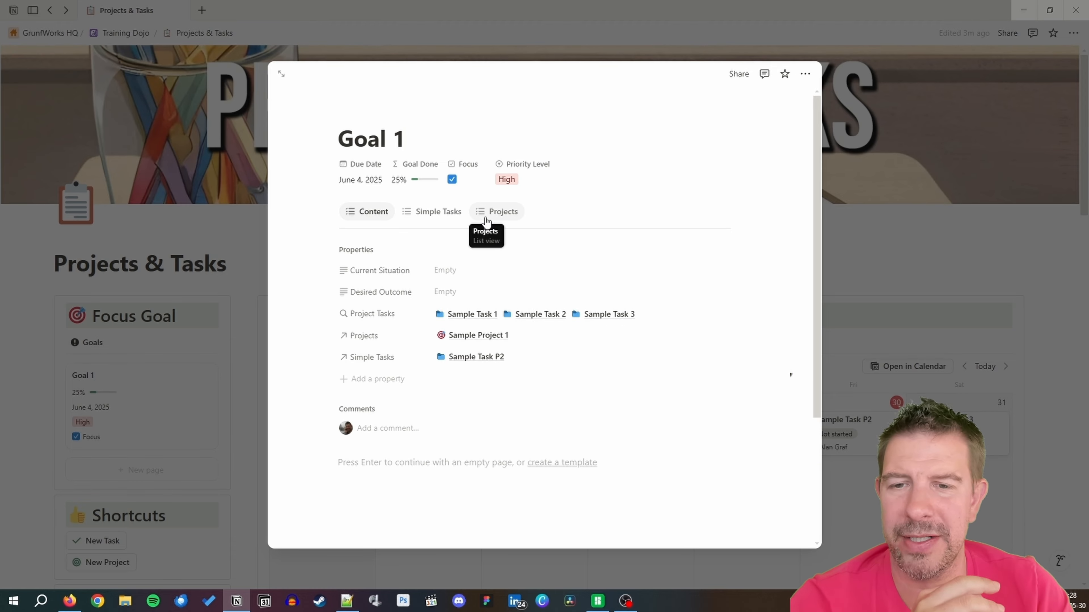
Reopen the goal layout, put Desired Outcome first in the Content property group, hide Projects there, and apply to all pages.
{"action": "left_click", "coordinate": [891, 254]}
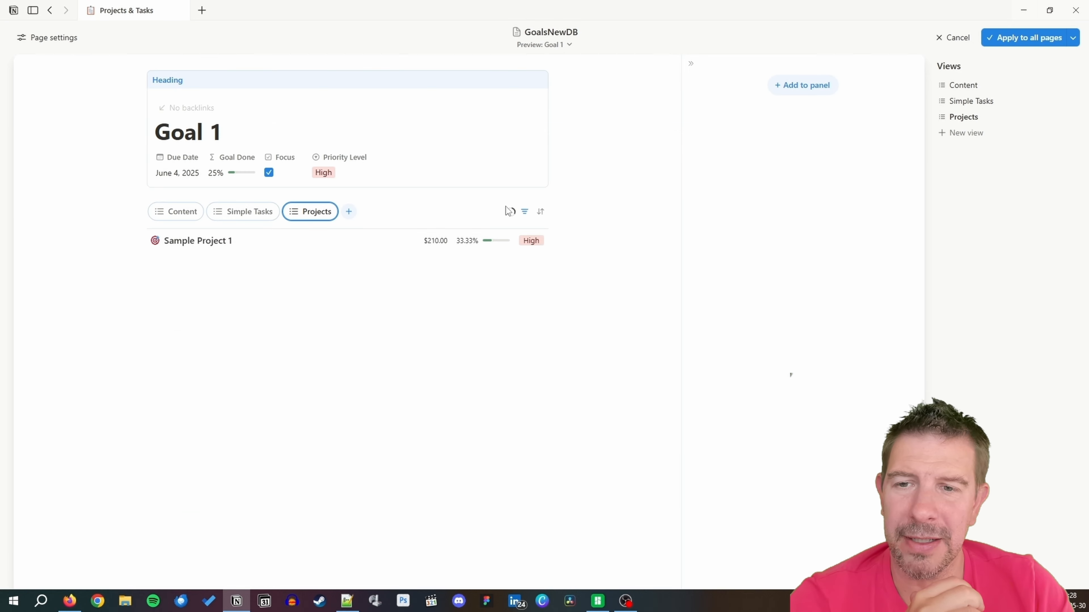
{"action": "left_click", "coordinate": [306, 241]}
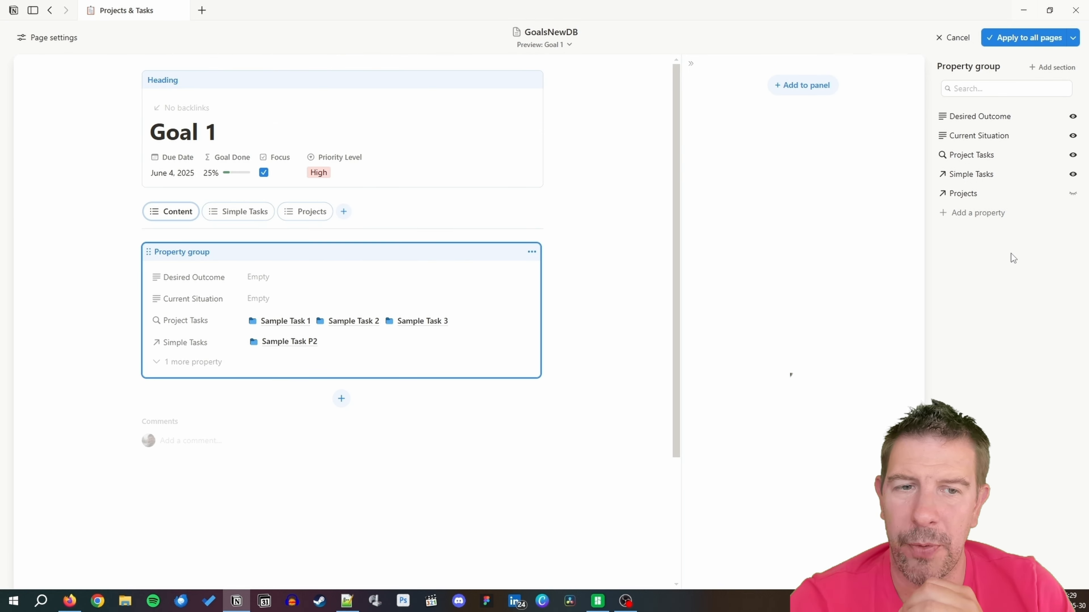
{"action": "left_click", "coordinate": [1021, 39]}
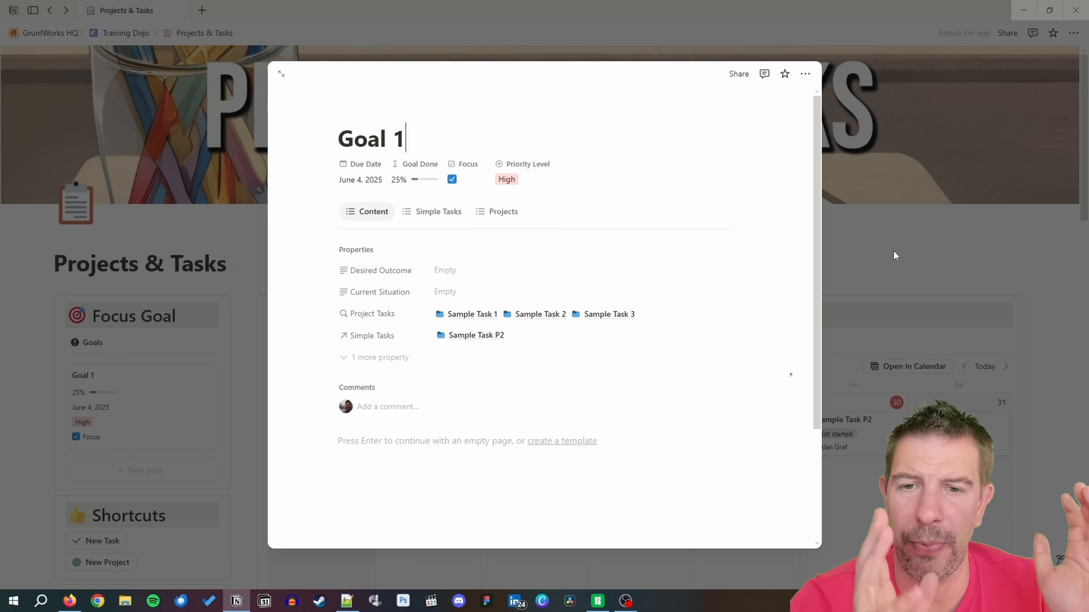
Examine the Content and Tasks tabs of Sample Project 1 and return to the dashboard.
{"action": "left_click", "coordinate": [895, 251]}
{"action": "left_click", "coordinate": [199, 438]}
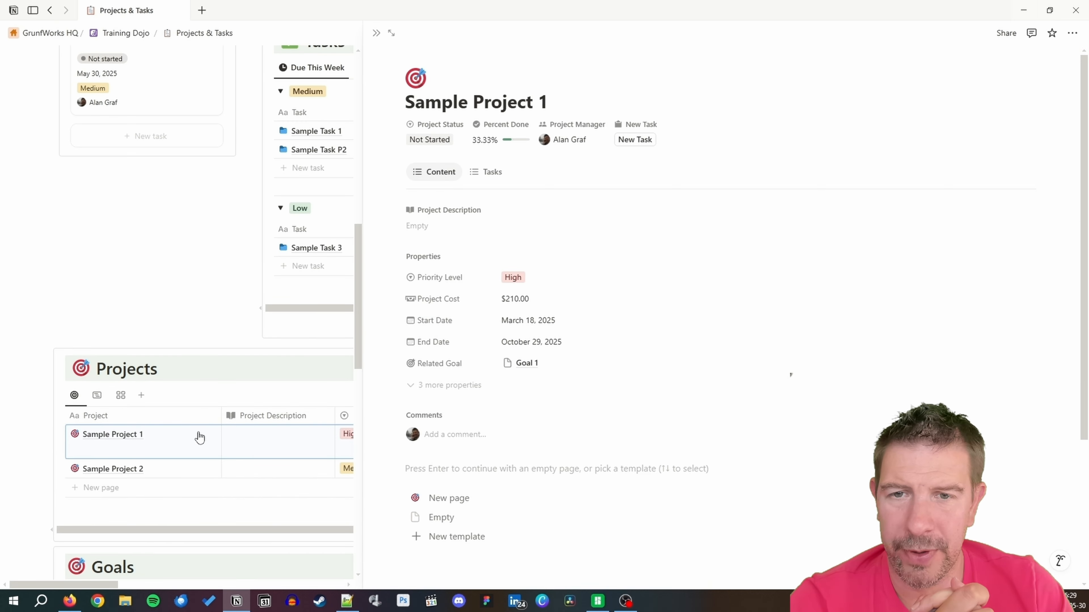
{"action": "left_click", "coordinate": [496, 174]}
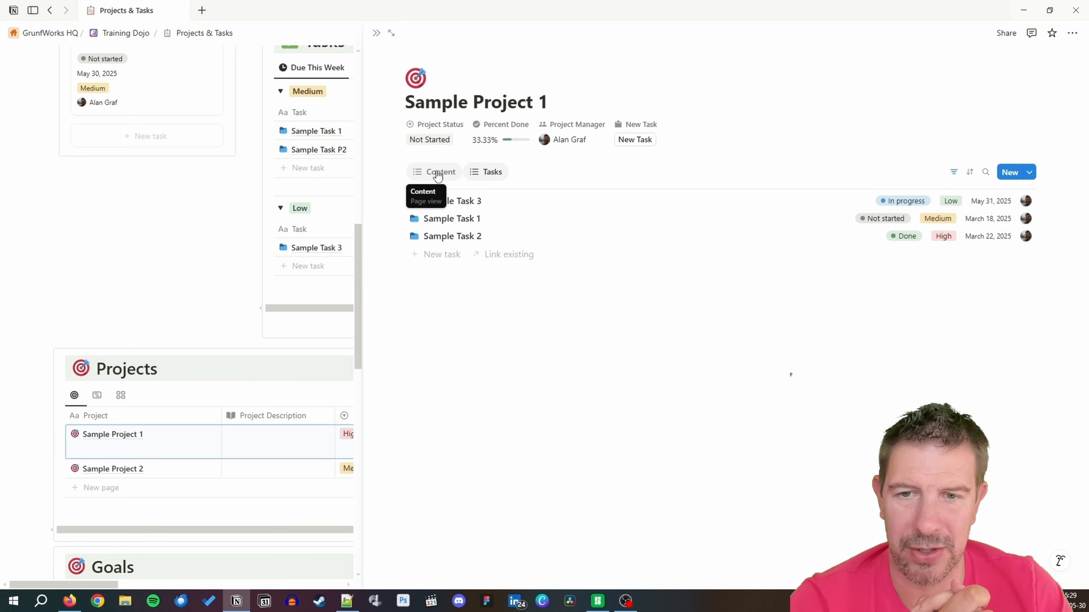
{"action": "left_click", "coordinate": [438, 176]}
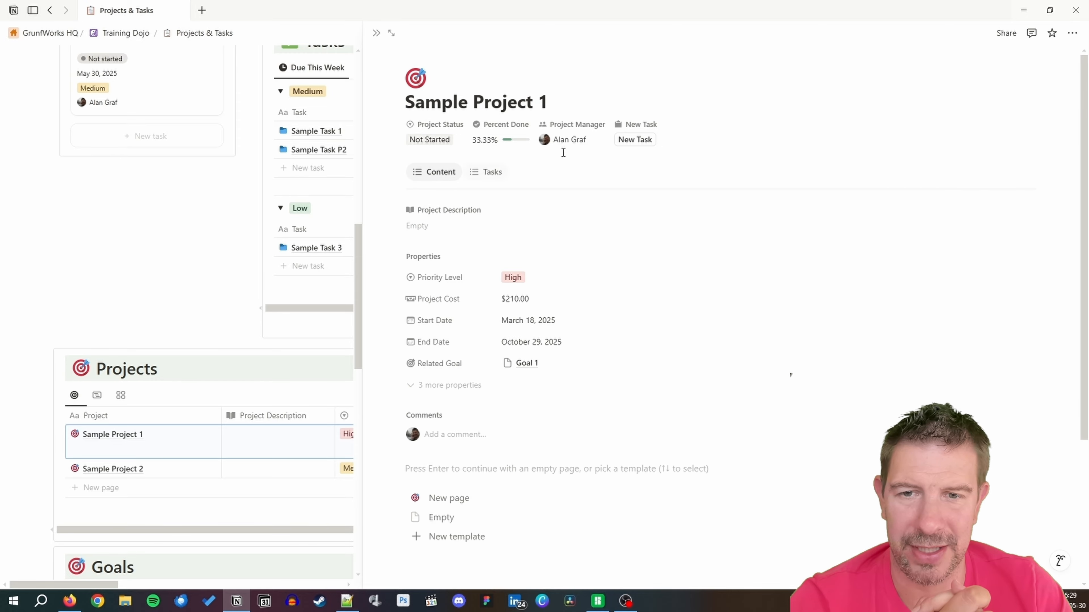
{"action": "left_click", "coordinate": [172, 209]}
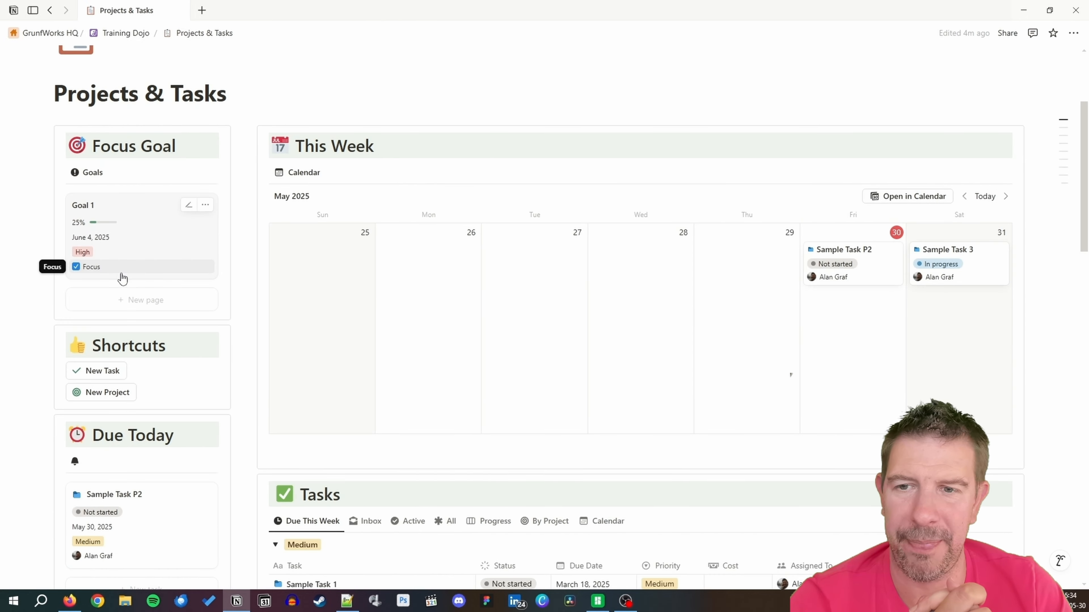
{"action": "left_click", "coordinate": [178, 172]}
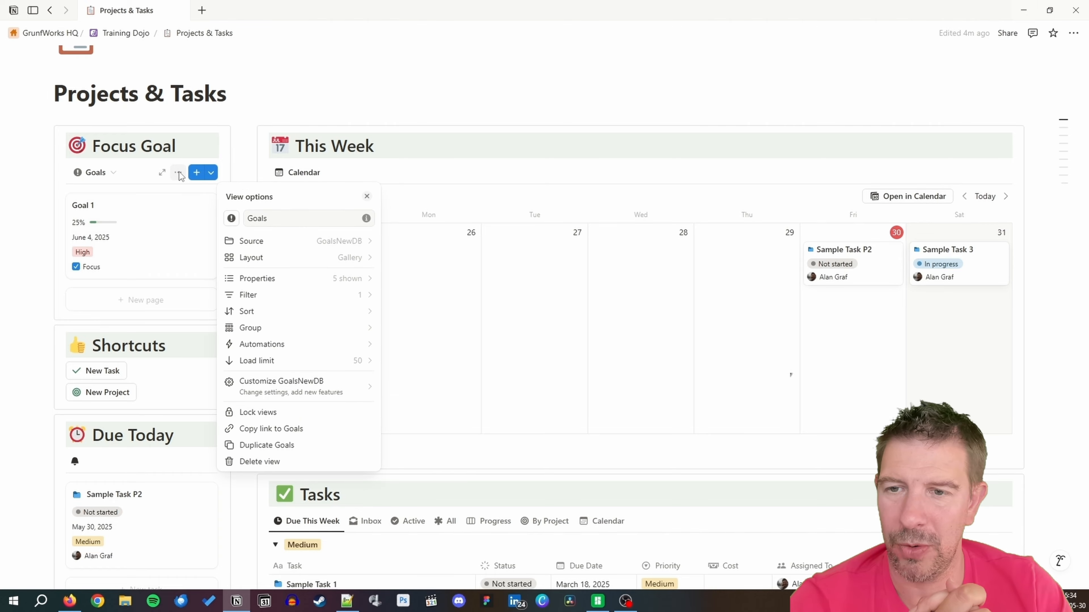
{"action": "left_click", "coordinate": [25, 174]}
Add a Button property named Set Focus to the Goals table.
{"action": "scroll", "coordinate": [305, 298], "scroll_direction": "down", "scroll_amount": 8}
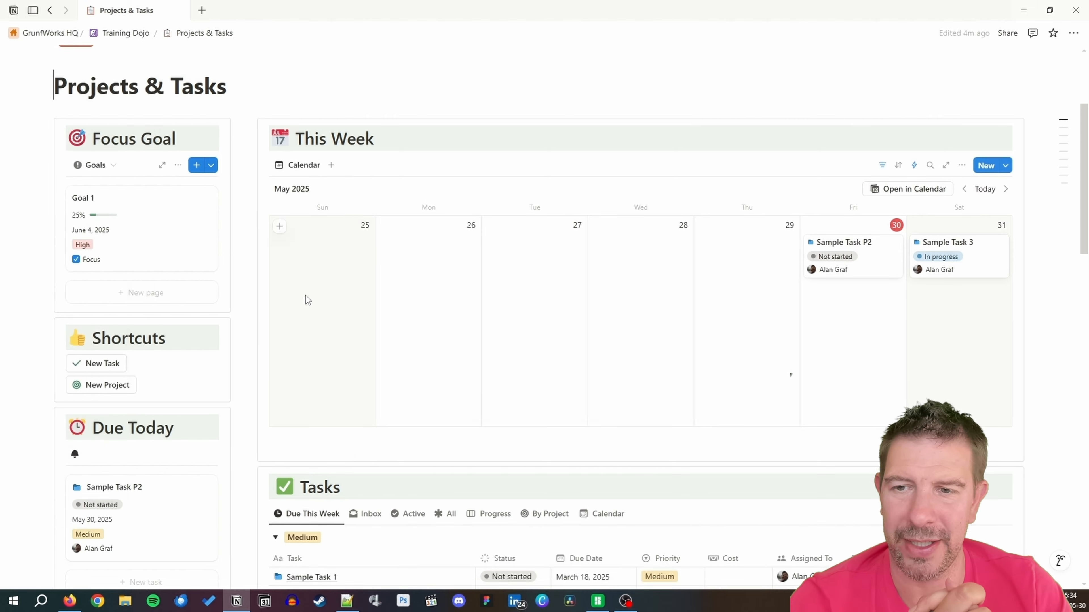
{"action": "scroll", "coordinate": [300, 304], "scroll_direction": "down", "scroll_amount": 7}
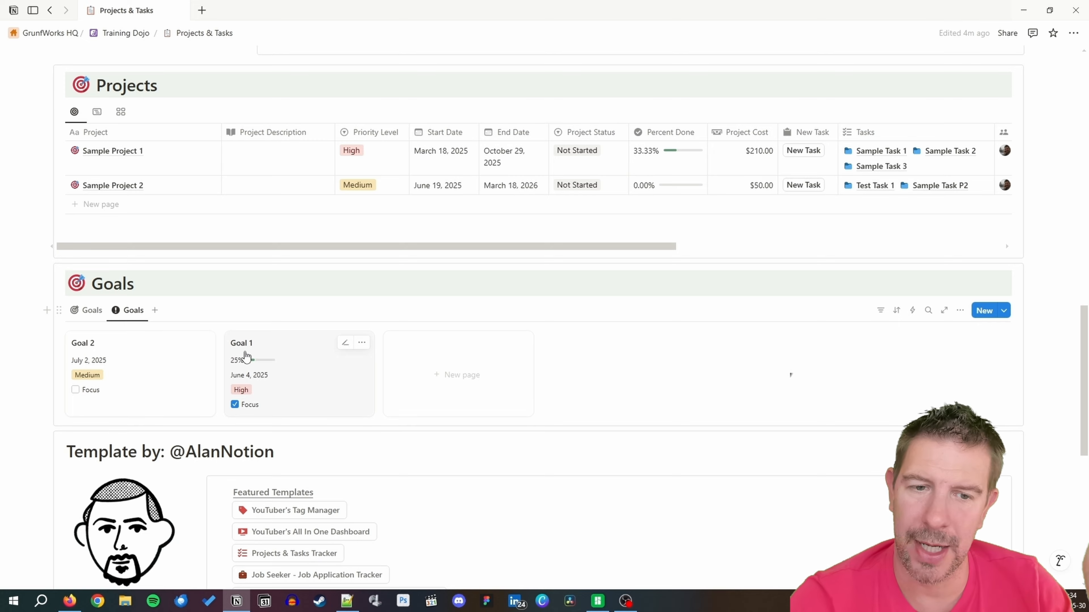
{"action": "left_click", "coordinate": [87, 311]}
{"action": "left_click_drag", "start_coordinate": [358, 463], "coordinate": [690, 487]}
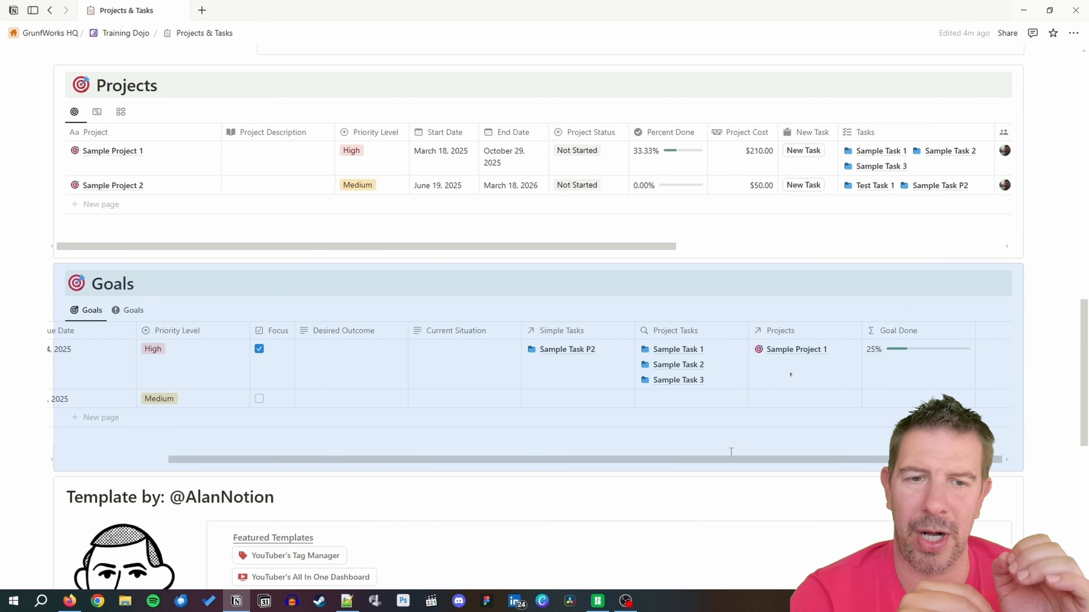
{"action": "left_click", "coordinate": [984, 331]}
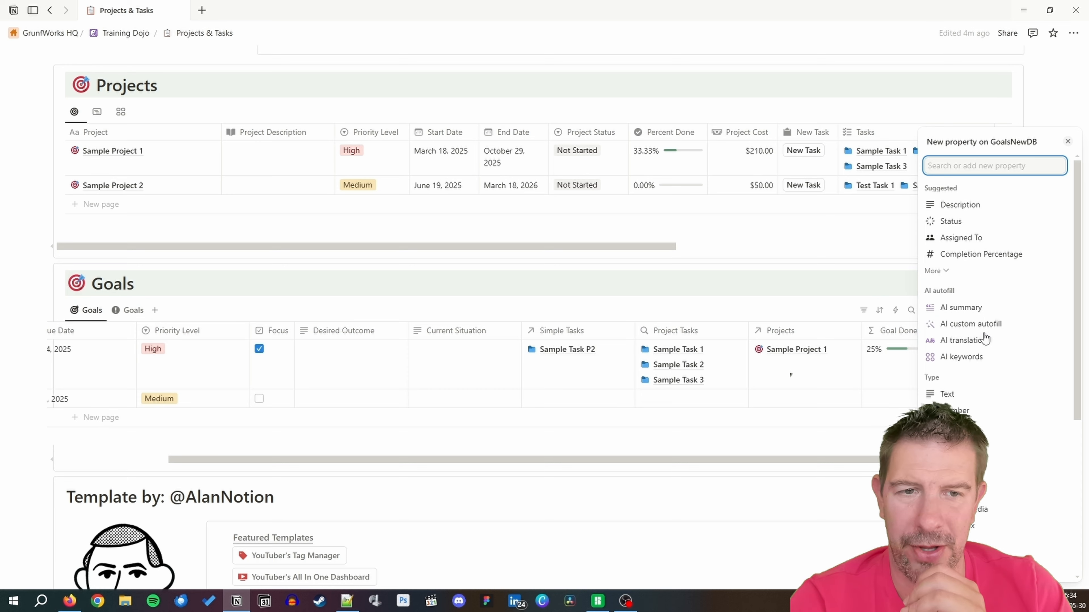
{"action": "left_click", "coordinate": [948, 248]}
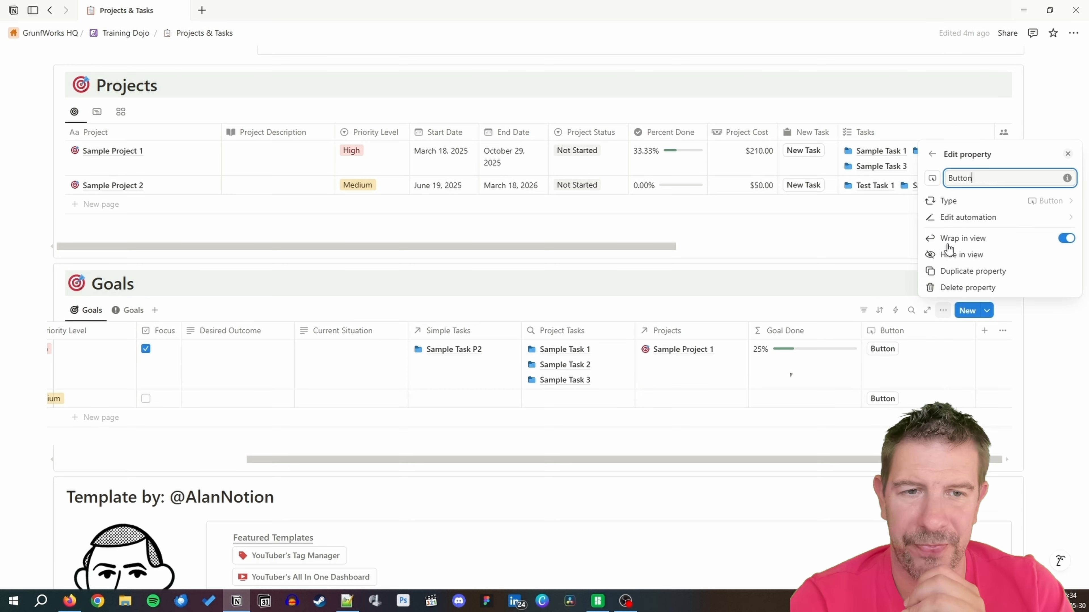
{"action": "key", "text": "ctrl+a"}
{"action": "type", "text": "_S"}
{"action": "key", "text": "BackSpace"}
{"action": "key", "text": "BackSpace"}
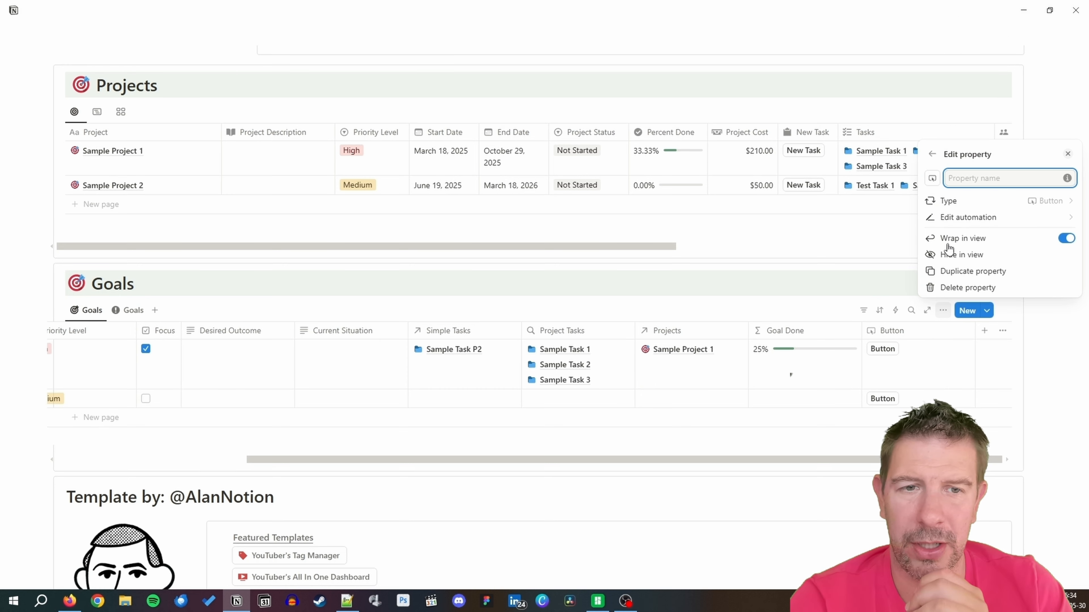
{"action": "type", "text": "Set Focus"}
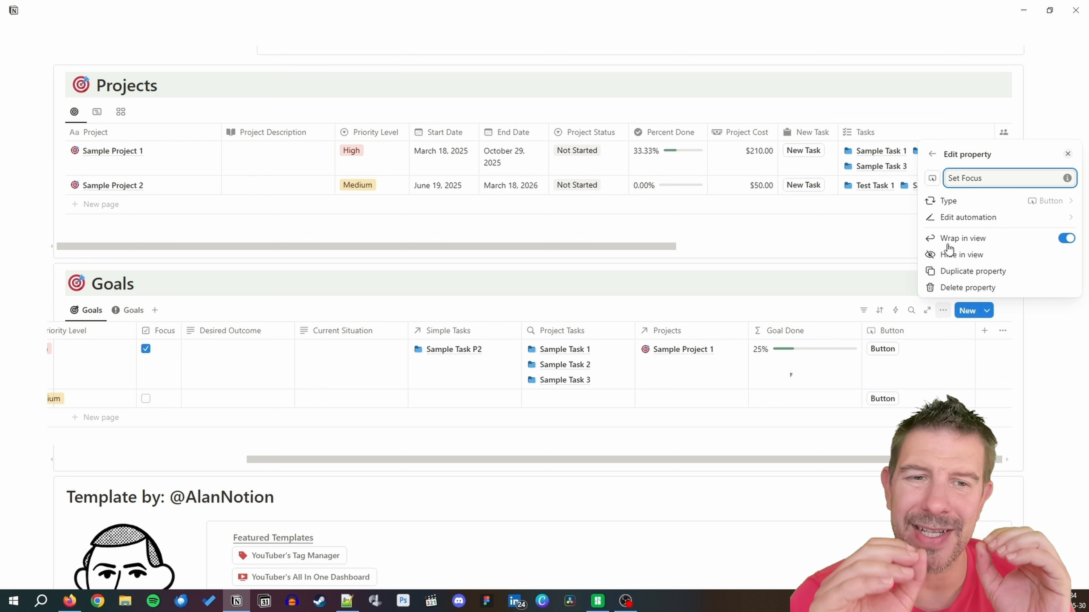
Give the Set Focus button an action that edits all pages in GoalsNewDB, setting Focus to Unchecked.
{"action": "left_click", "coordinate": [976, 218]}
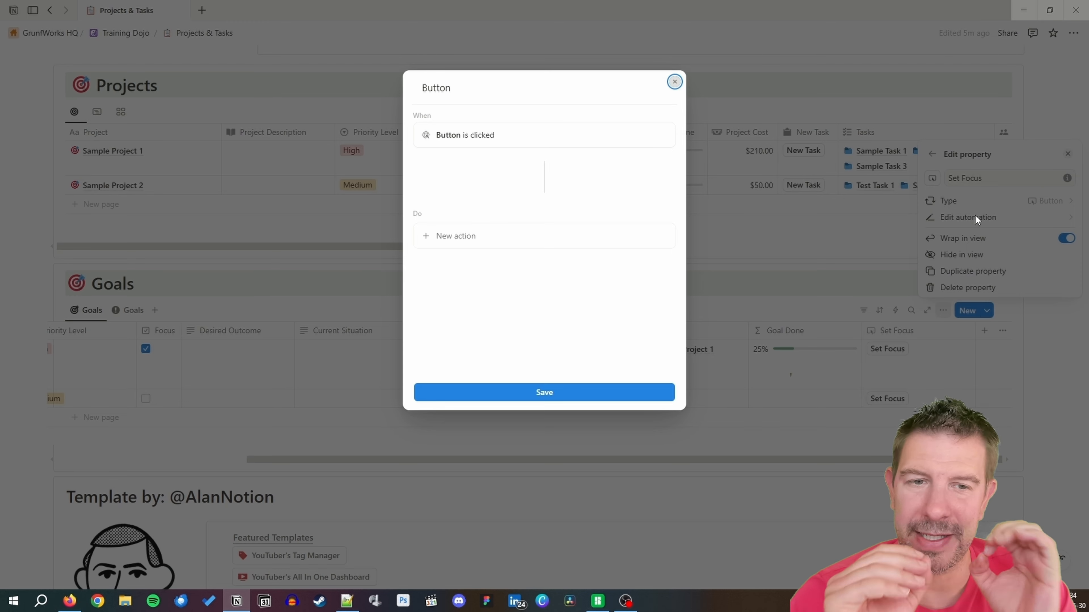
{"action": "left_click", "coordinate": [453, 237]}
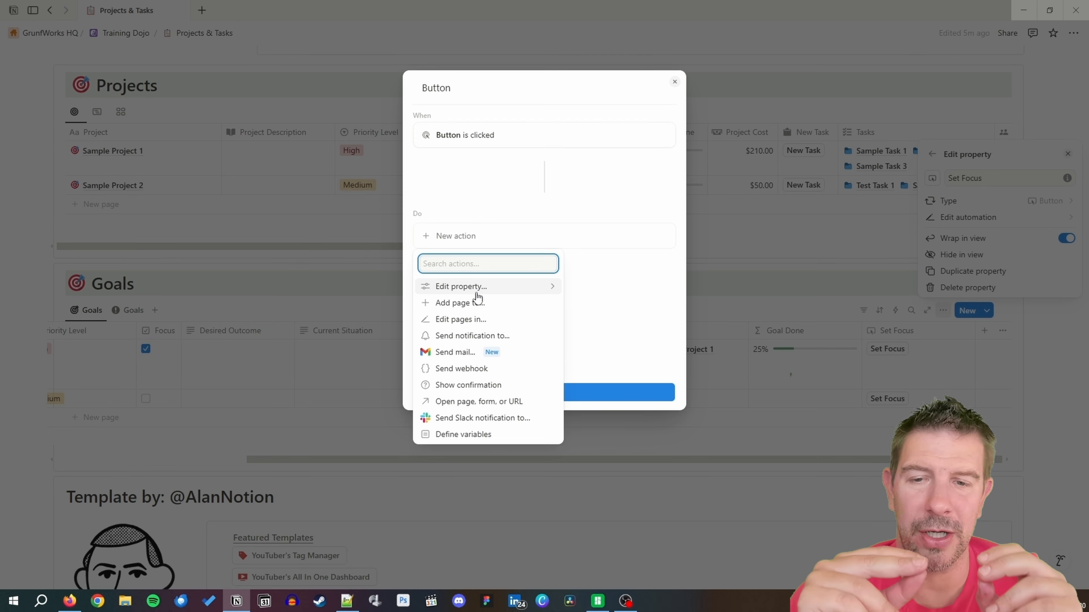
{"action": "left_click", "coordinate": [477, 319]}
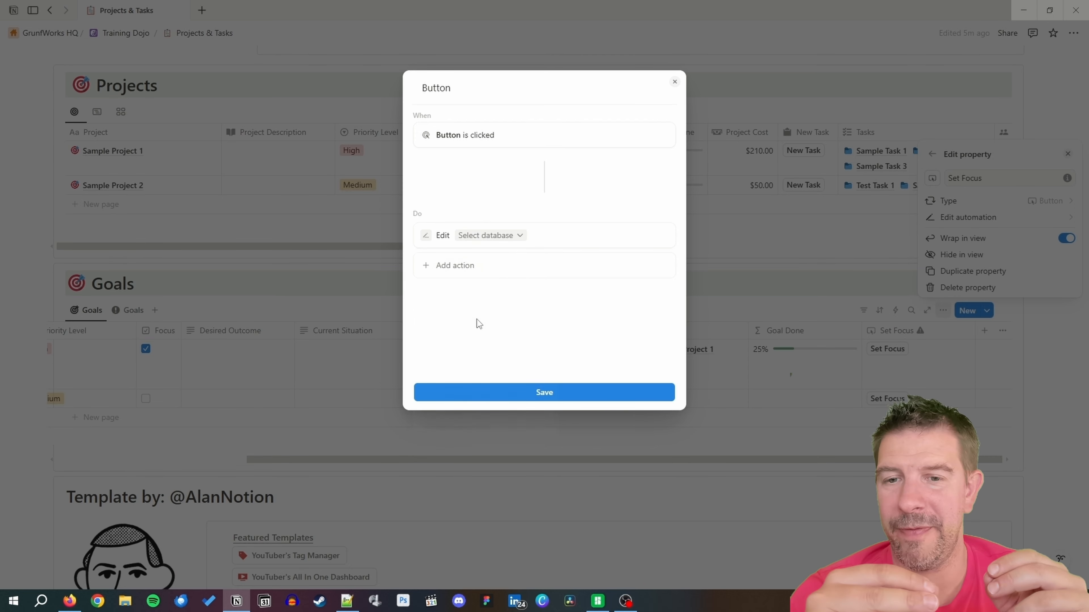
{"action": "left_click", "coordinate": [501, 236]}
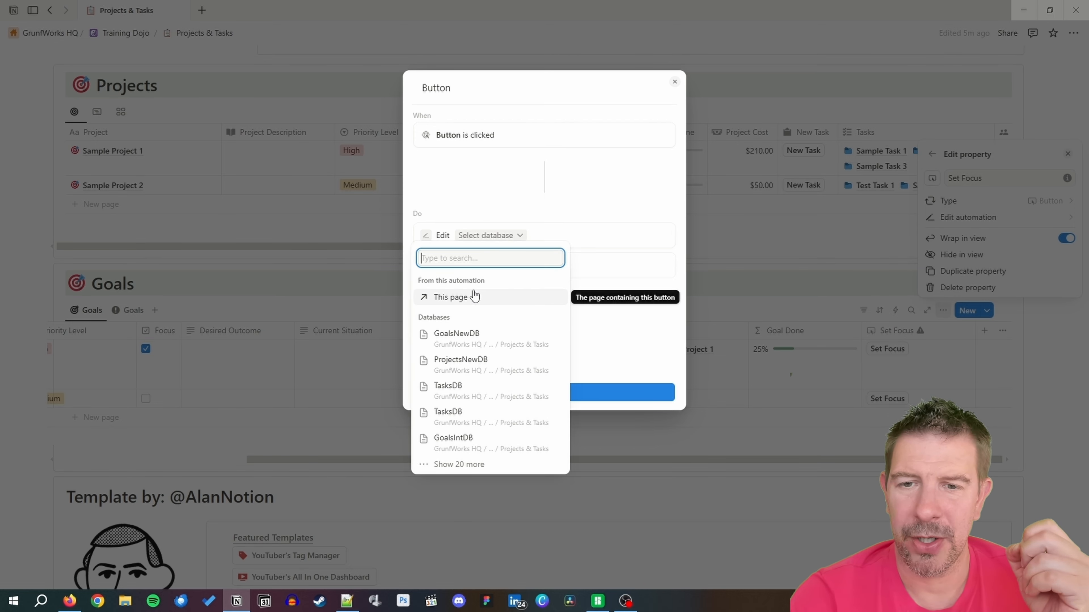
{"action": "left_click", "coordinate": [487, 339]}
{"action": "left_click", "coordinate": [482, 263]}
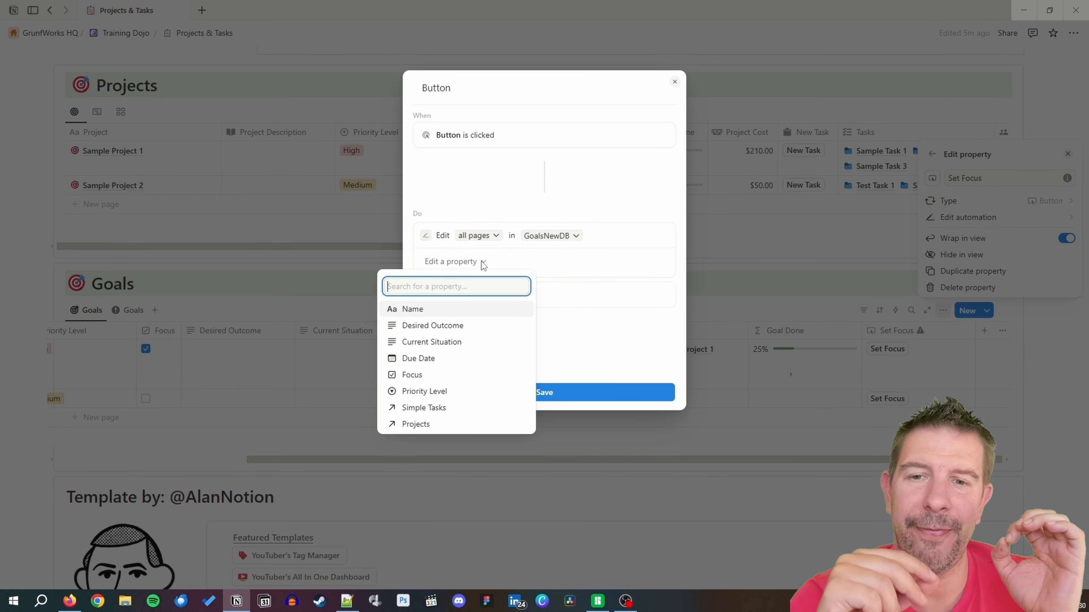
{"action": "left_click", "coordinate": [422, 375]}
{"action": "left_click", "coordinate": [588, 267]}
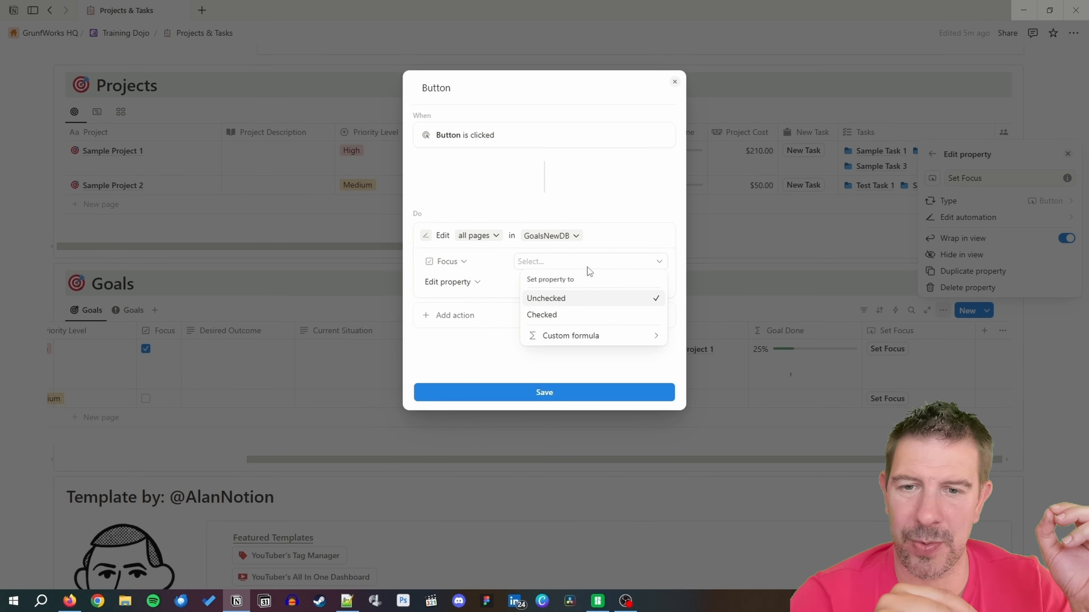
{"action": "left_click", "coordinate": [562, 302]}
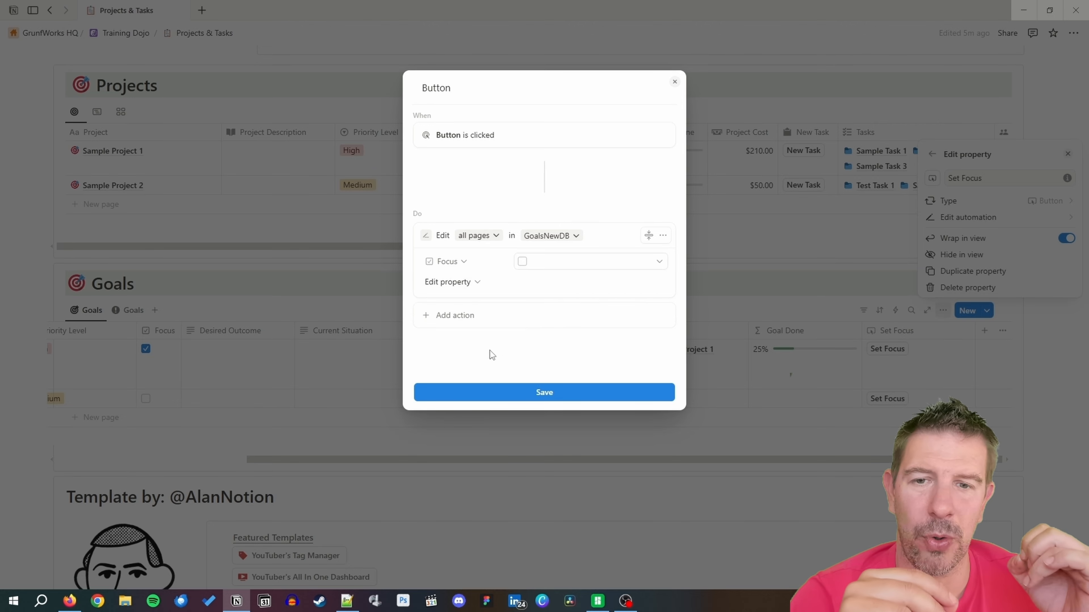
{"action": "left_click", "coordinate": [442, 320]}
{"action": "left_click", "coordinate": [491, 373]}
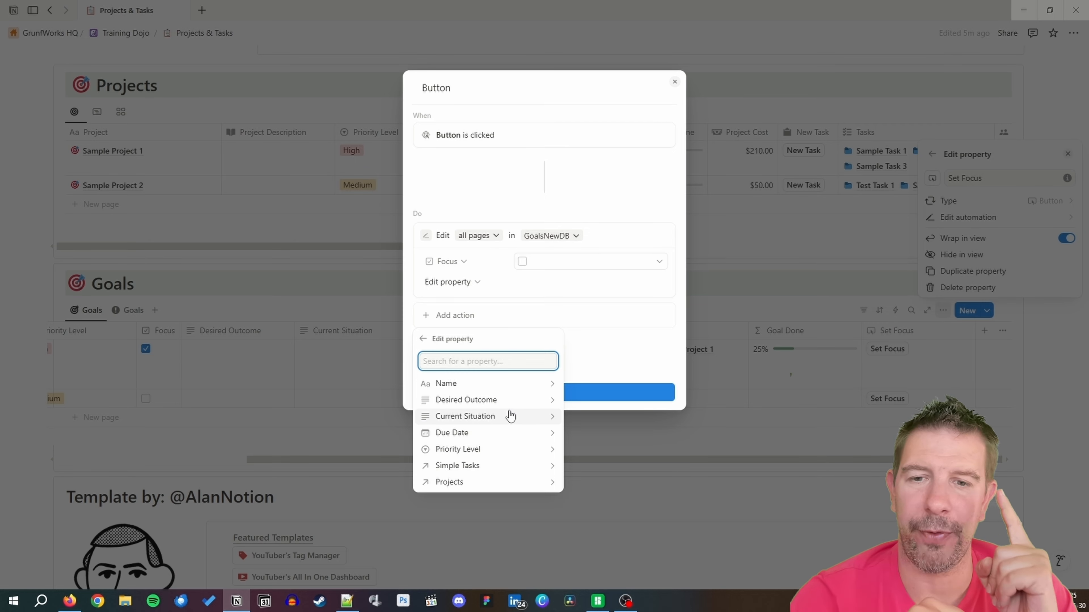
{"action": "type", "text": "f"}
{"action": "key", "text": "BackSpace"}
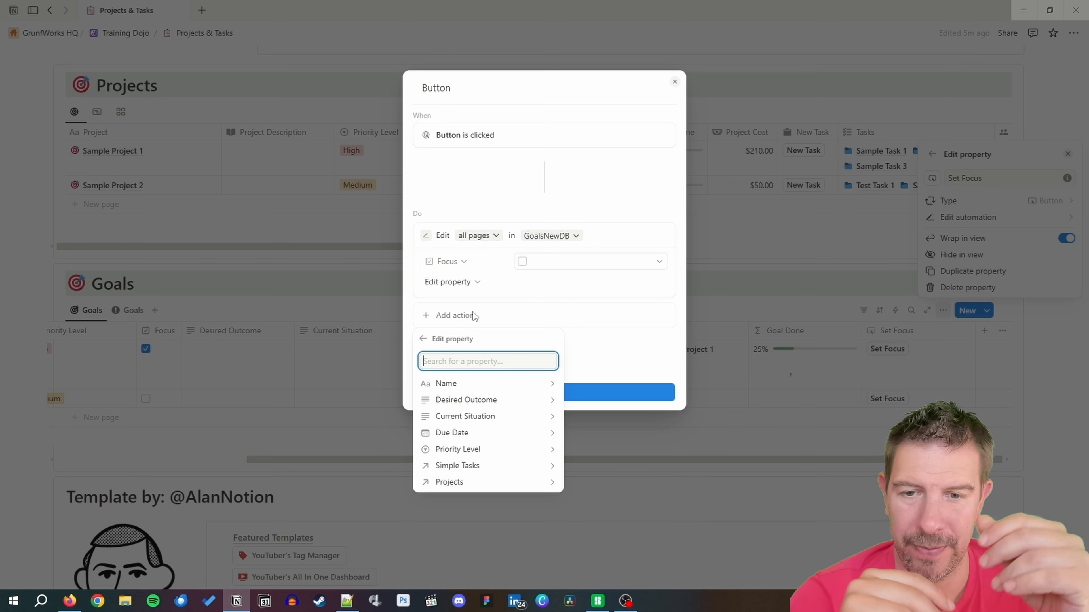
Add a second Set Focus action that edits This page, setting Focus to Checked, and save the automation.
{"action": "left_click", "coordinate": [427, 322]}
{"action": "left_click", "coordinate": [452, 397]}
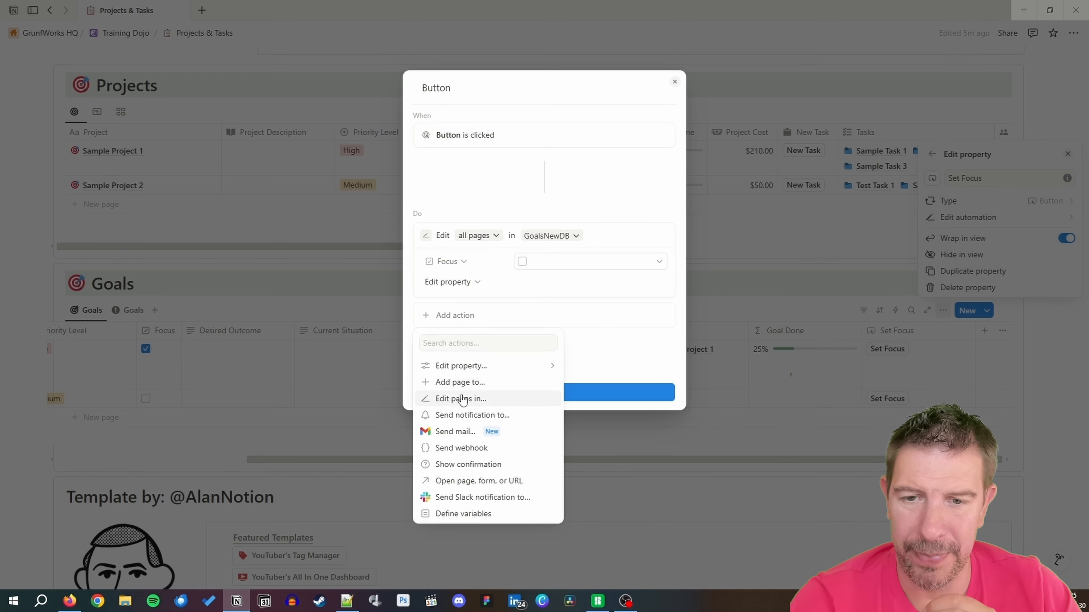
{"action": "left_click", "coordinate": [490, 322]}
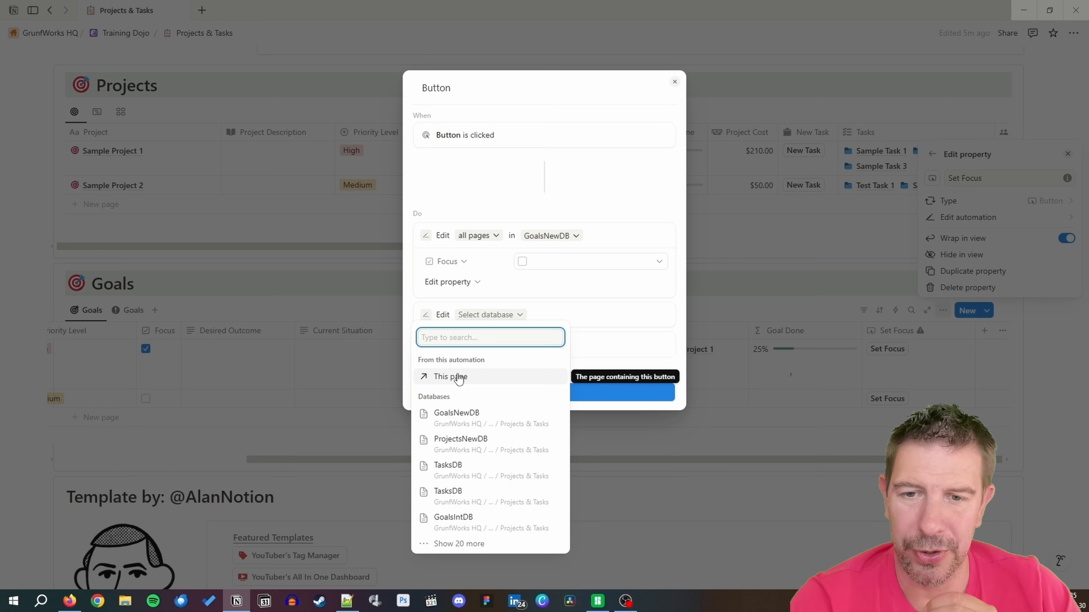
{"action": "left_click", "coordinate": [459, 377]}
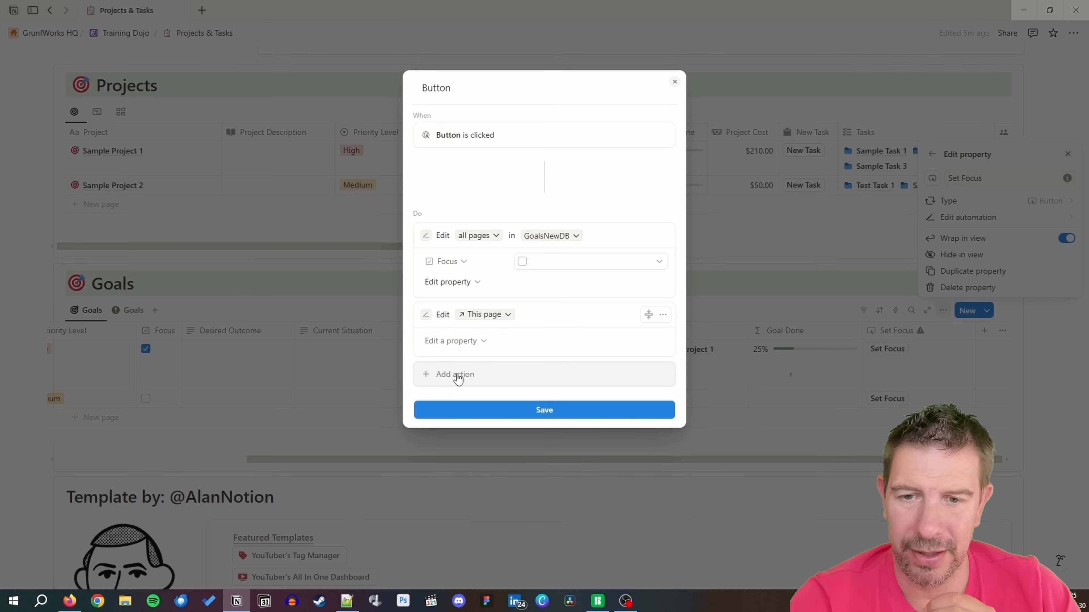
{"action": "left_click", "coordinate": [472, 343]}
{"action": "left_click", "coordinate": [422, 454]}
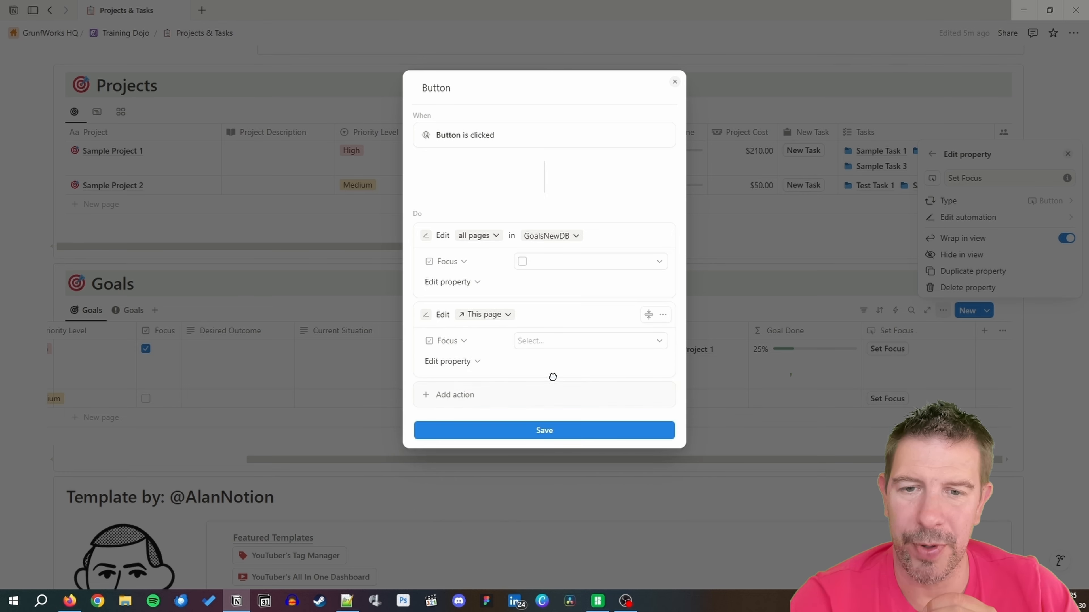
{"action": "left_click", "coordinate": [576, 345]}
{"action": "left_click", "coordinate": [532, 394]}
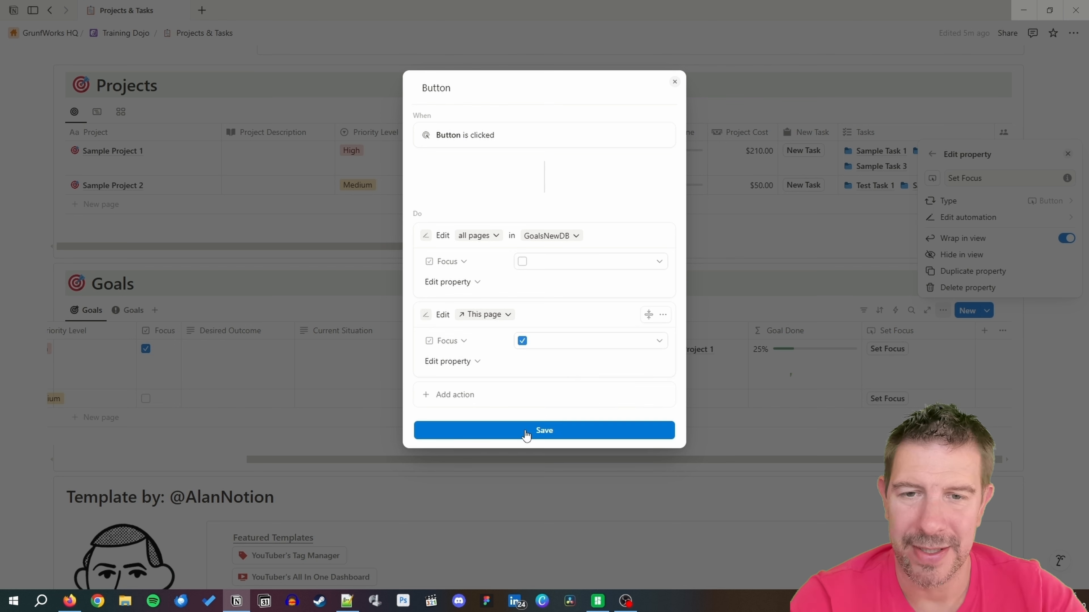
{"action": "left_click", "coordinate": [526, 433]}
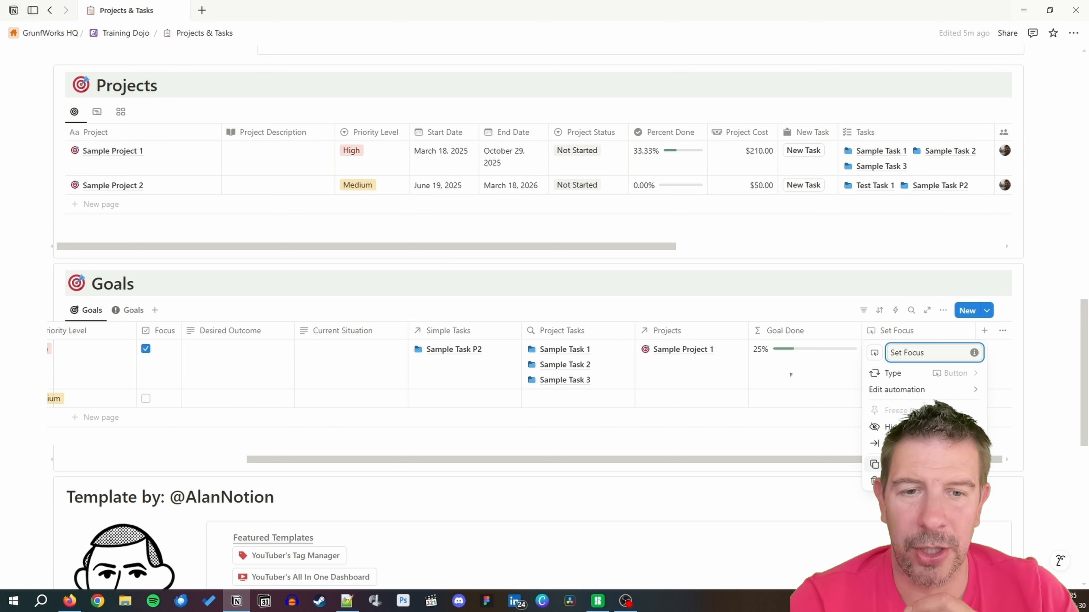
Duplicate the Set Focus button property in the Goals table and rename the copy Unset Focus.
{"action": "left_click", "coordinate": [909, 514]}
{"action": "left_click_drag", "start_coordinate": [820, 461], "coordinate": [902, 462]}
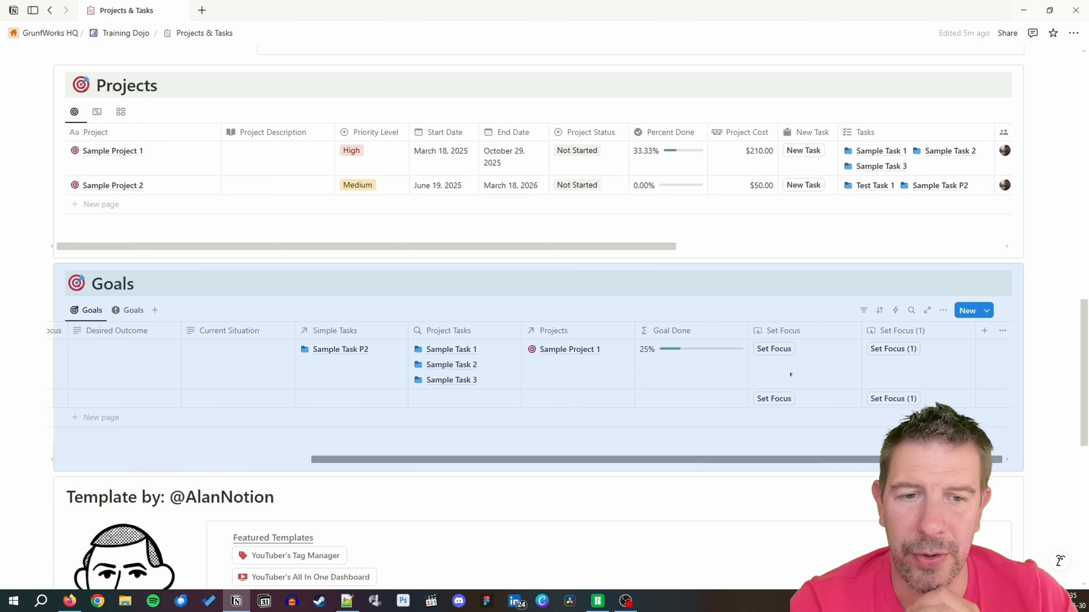
{"action": "left_click", "coordinate": [905, 336]}
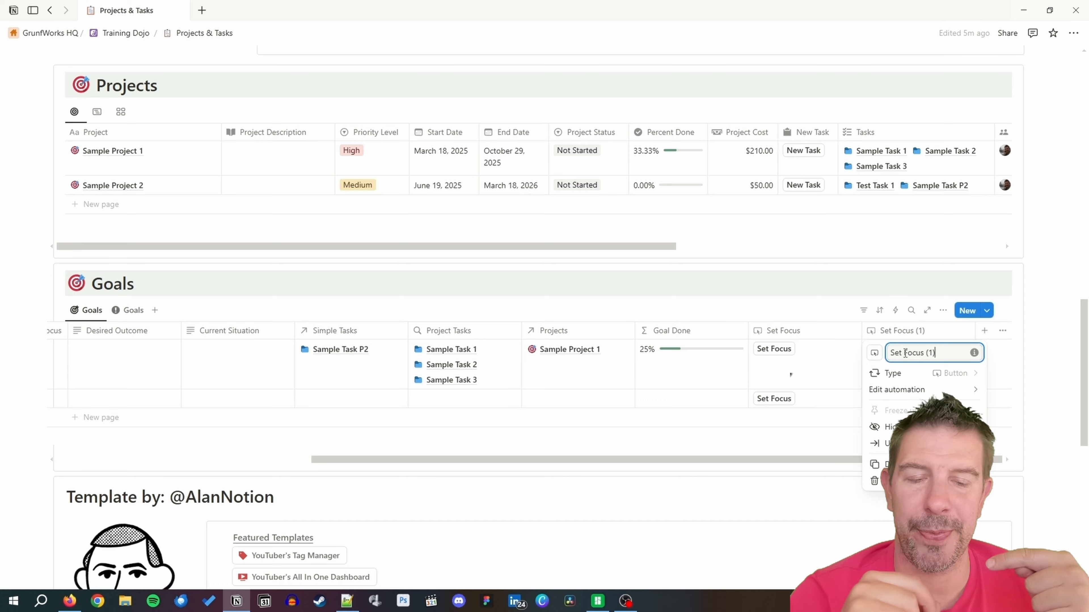
{"action": "left_click", "coordinate": [889, 354]}
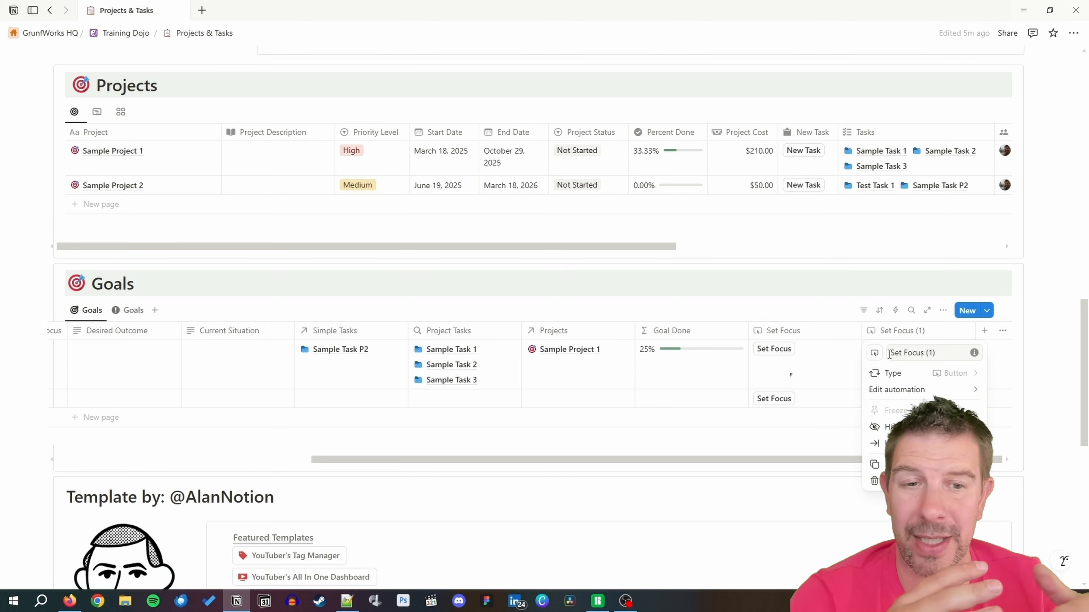
{"action": "left_click", "coordinate": [894, 352]}
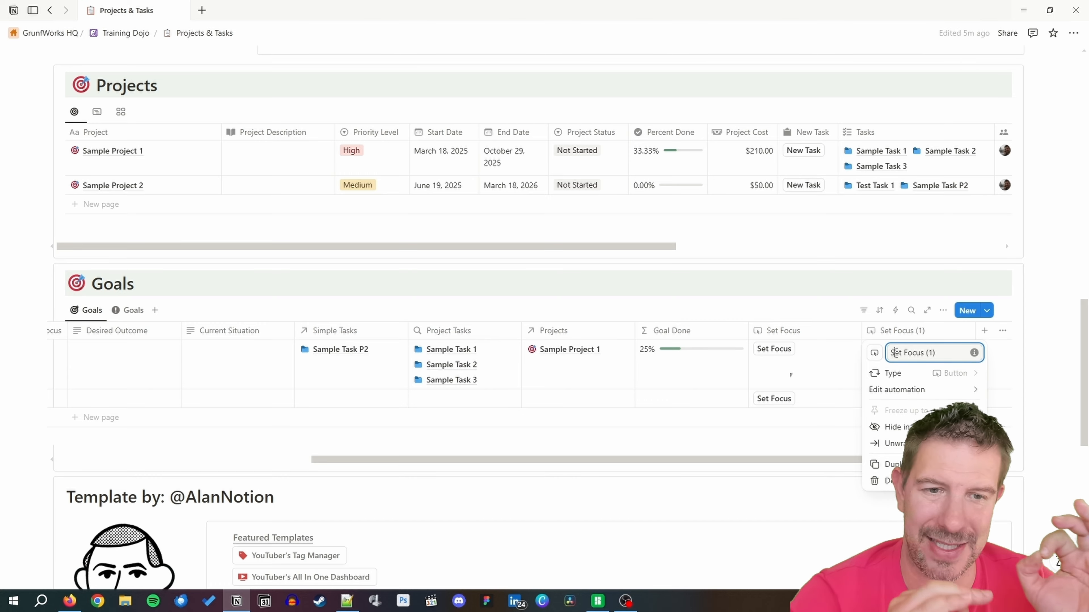
{"action": "type", "text": "Un"}
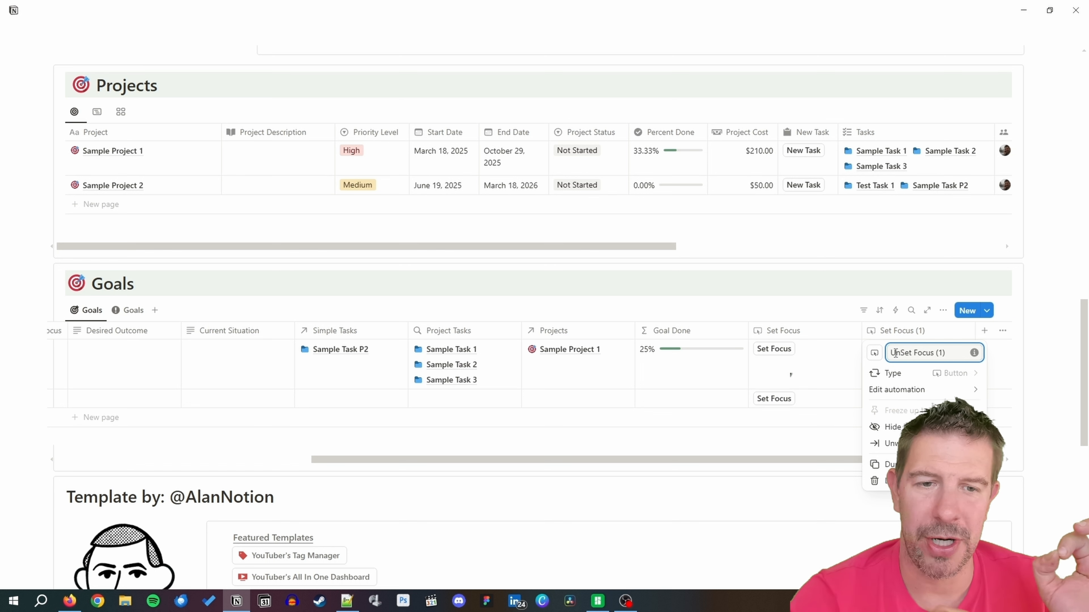
{"action": "key", "text": "Delete"}
{"action": "type", "text": "s"}
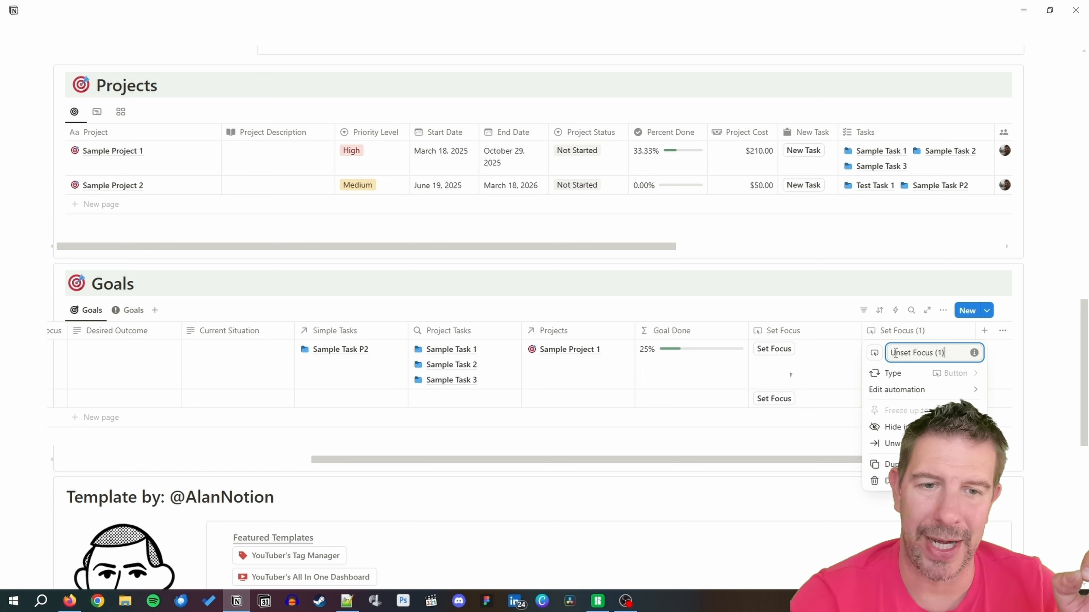
Replace the Unset Focus button's actions with a single one setting Focus to Unchecked on This page, and save the automation.
{"action": "left_click", "coordinate": [921, 389]}
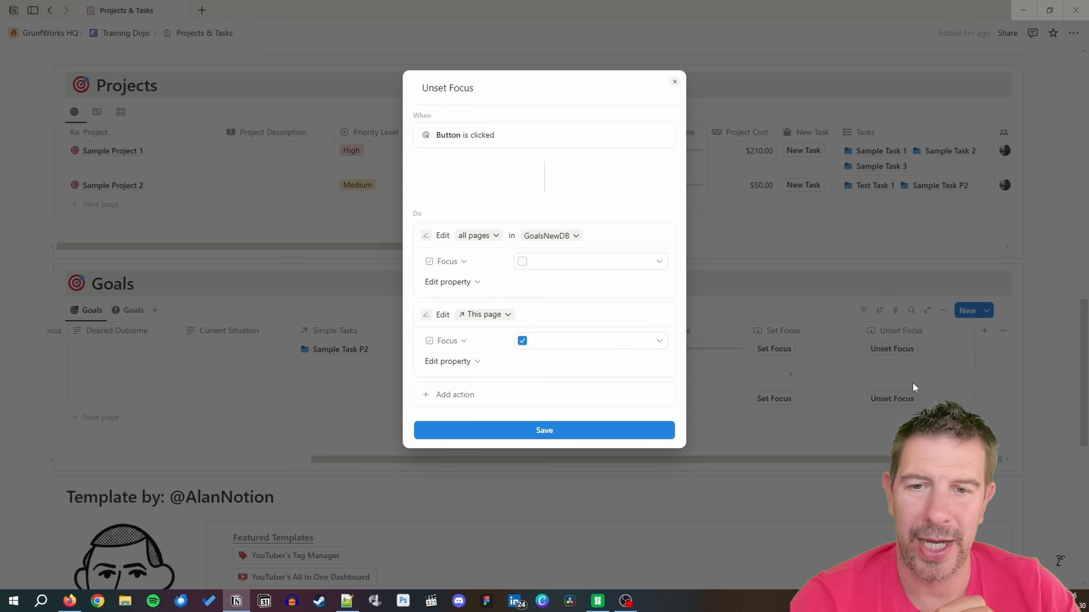
{"action": "left_click", "coordinate": [451, 238]}
{"action": "left_click", "coordinate": [454, 286]}
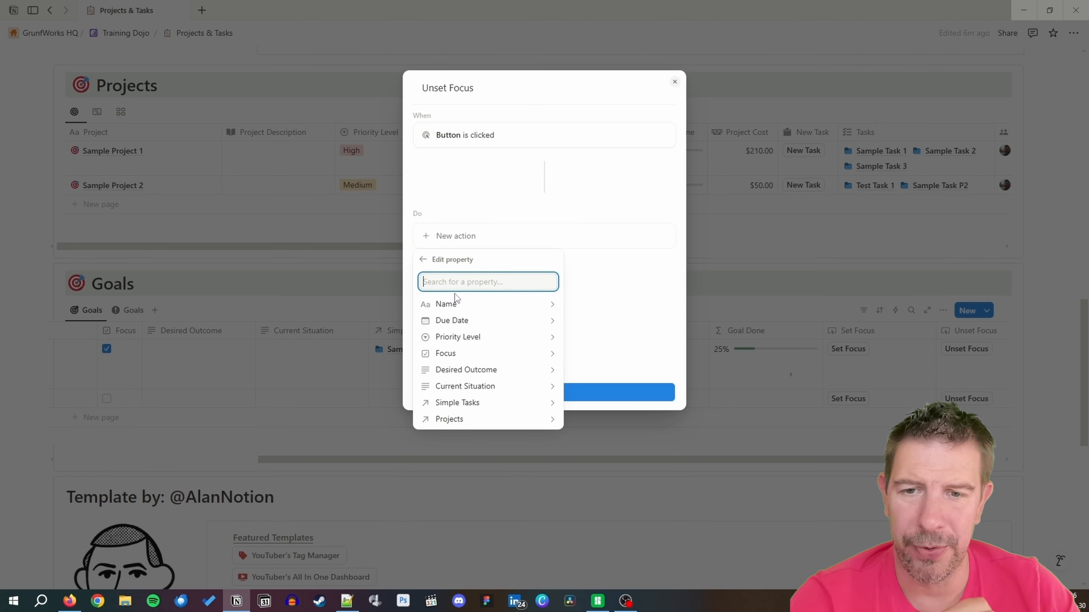
{"action": "left_click", "coordinate": [451, 354]}
{"action": "left_click", "coordinate": [486, 282]}
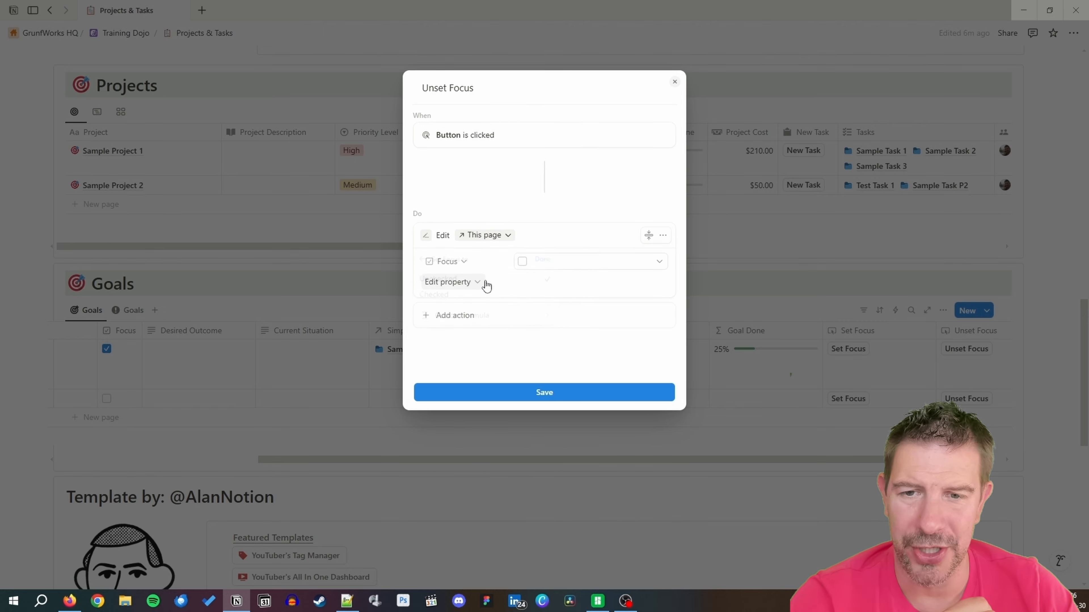
{"action": "left_click", "coordinate": [539, 392]}
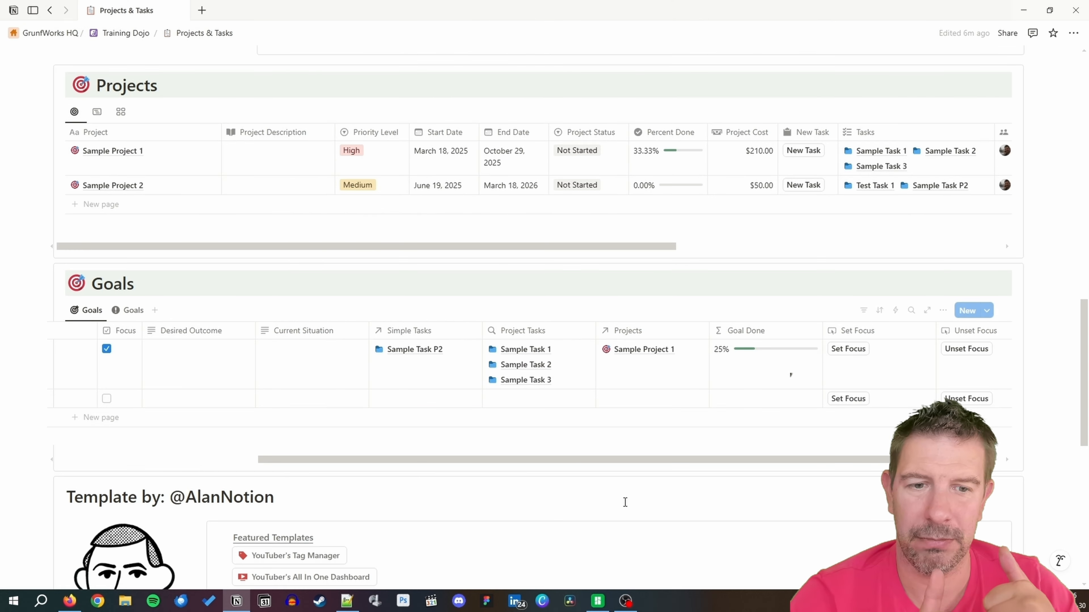
Run the Unset Focus button for Goal 2 and for Goal 1 in the Goals table.
{"action": "left_click", "coordinate": [958, 403]}
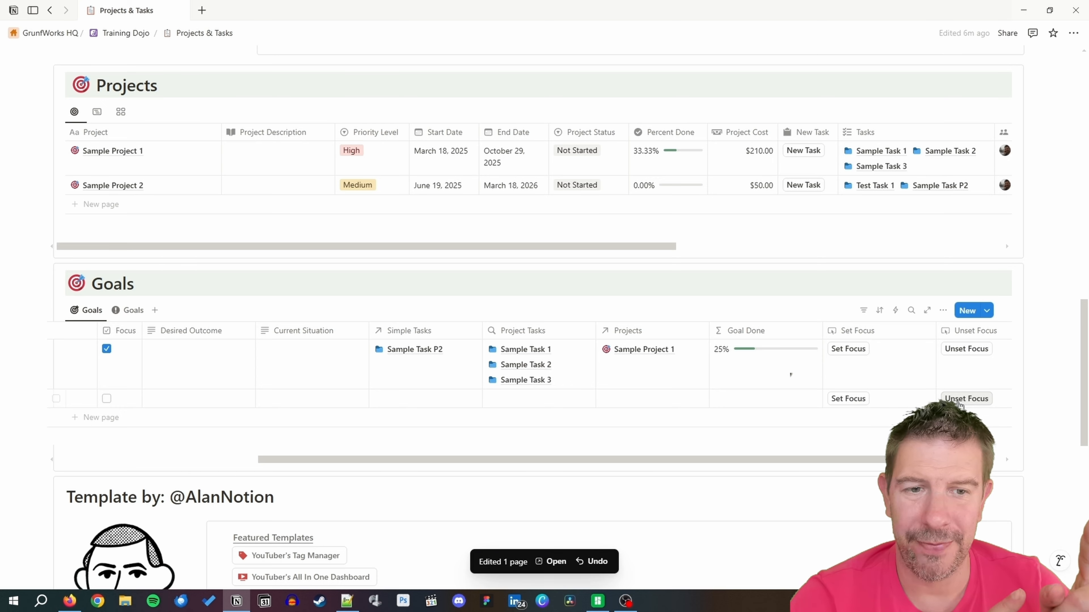
{"action": "left_click", "coordinate": [966, 349]}
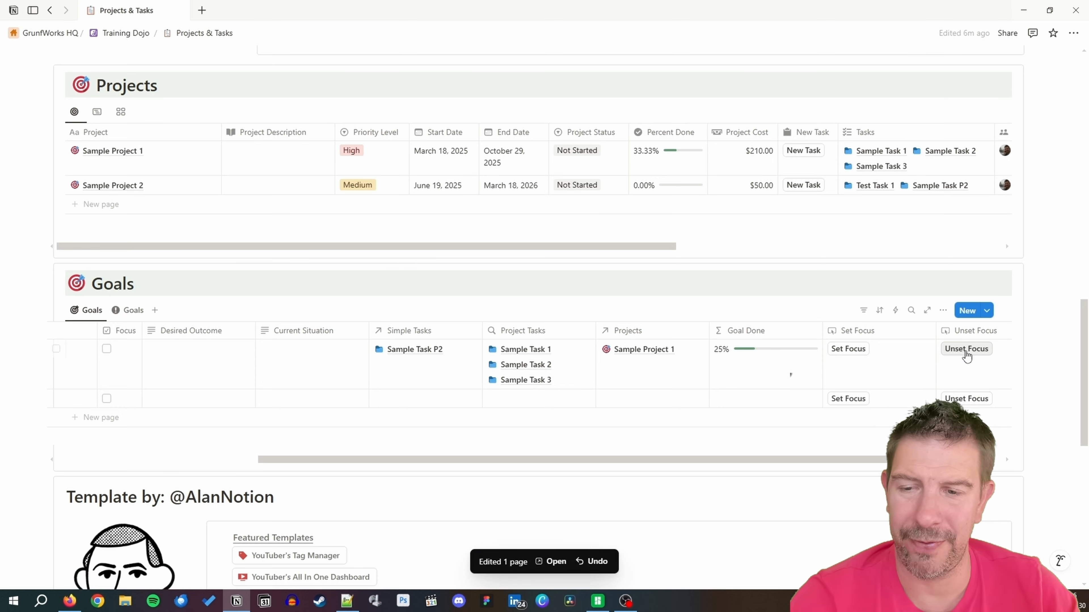
Run the Set Focus button for Goal 2 and for Goal 1 in the Goals table, and check the Focus column.
{"action": "left_click", "coordinate": [844, 398]}
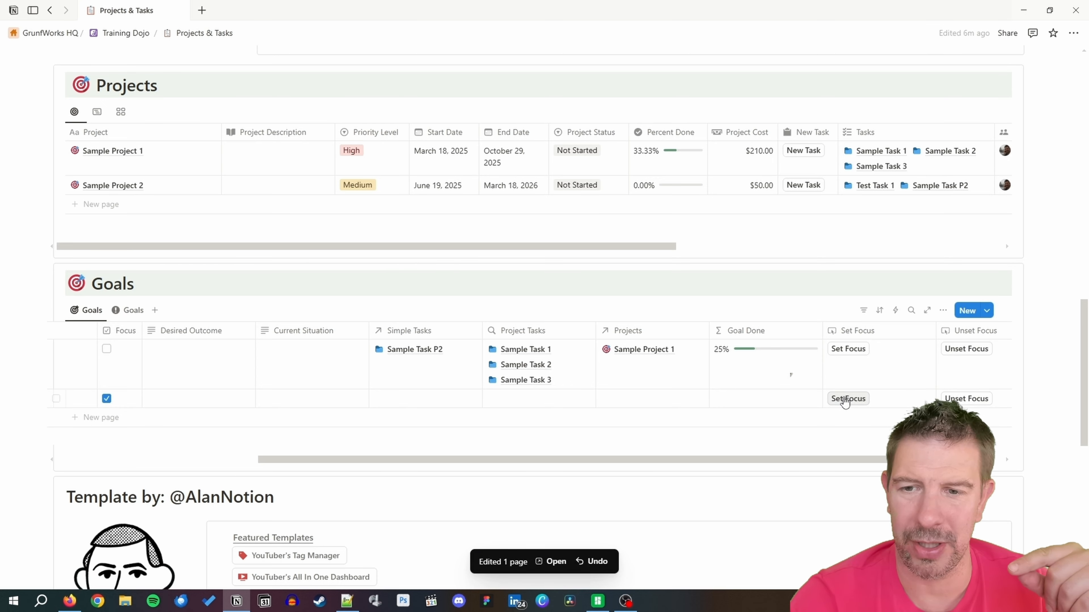
{"action": "left_click", "coordinate": [850, 353]}
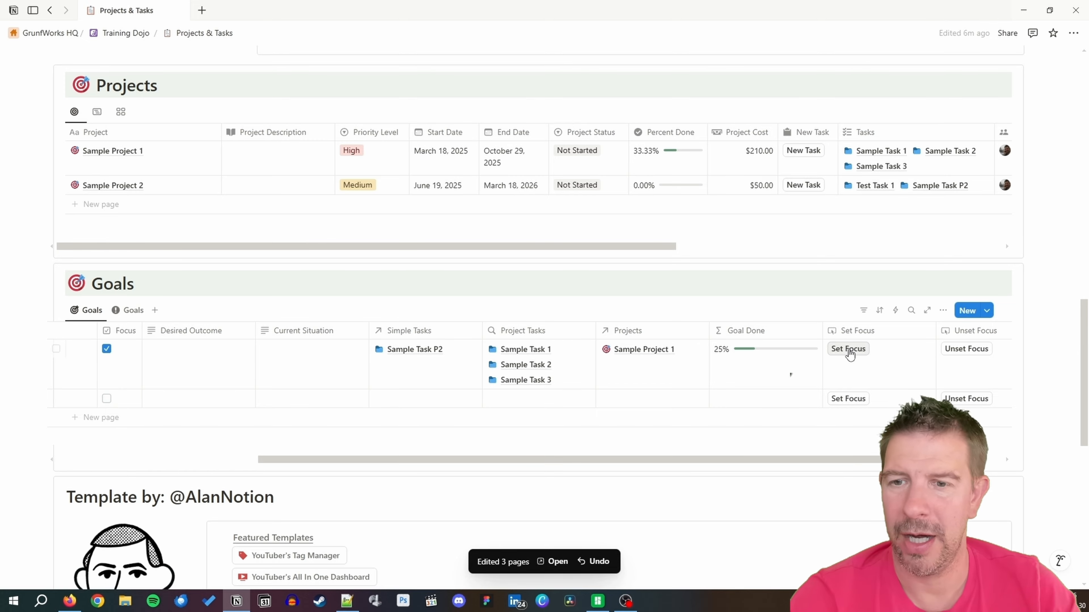
{"action": "left_click_drag", "start_coordinate": [676, 467], "coordinate": [379, 447]}
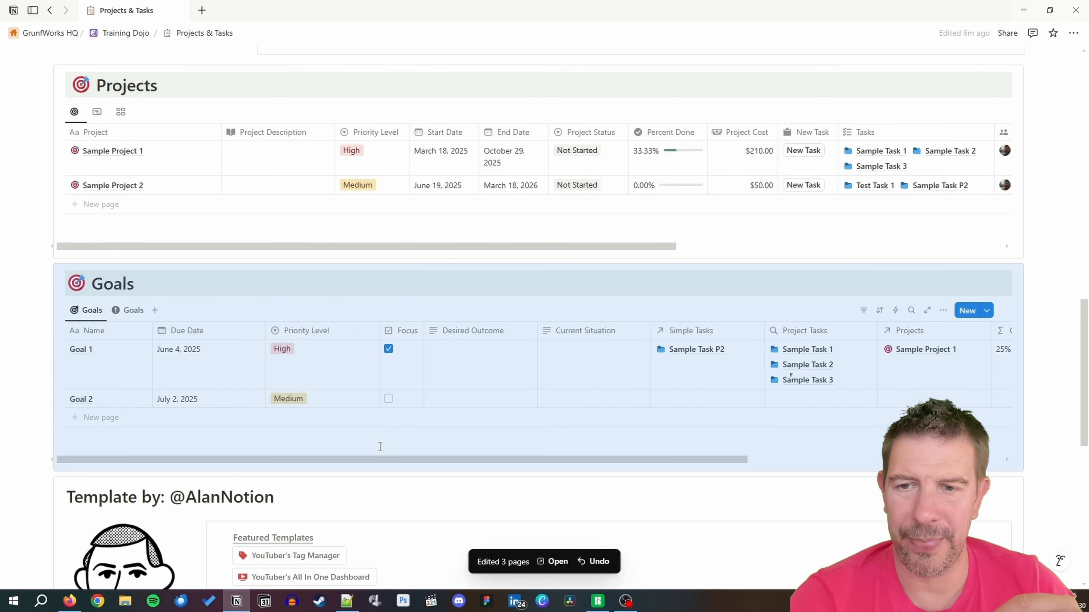
In the Focus Goal gallery, move Priority Level to the front of the shown properties and show the Unset Focus button.
{"action": "scroll", "coordinate": [237, 389], "scroll_direction": "up", "scroll_amount": 15}
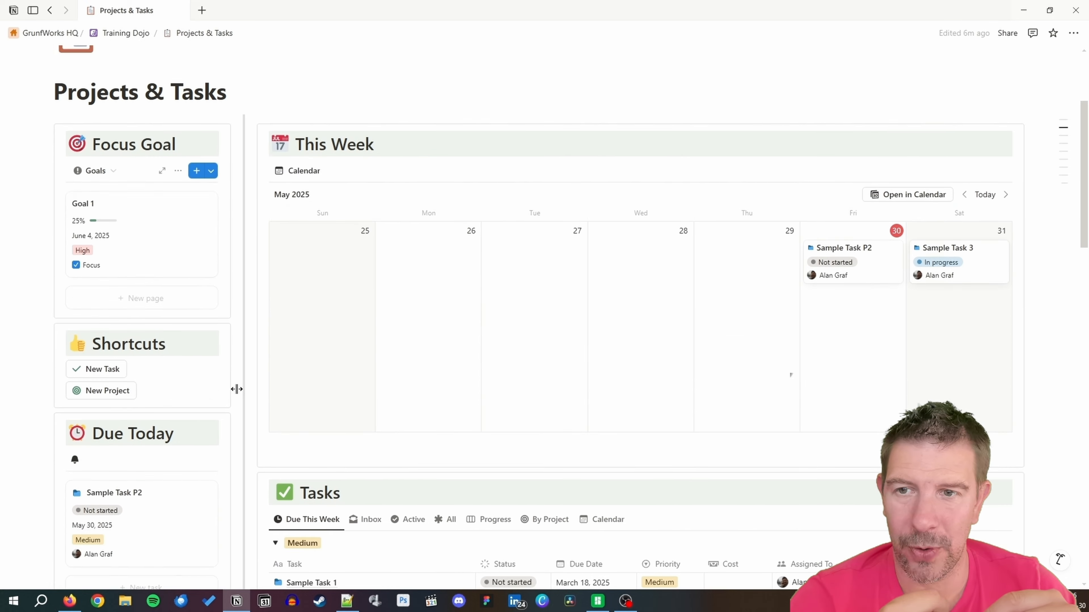
{"action": "scroll", "coordinate": [237, 389], "scroll_direction": "up", "scroll_amount": 2}
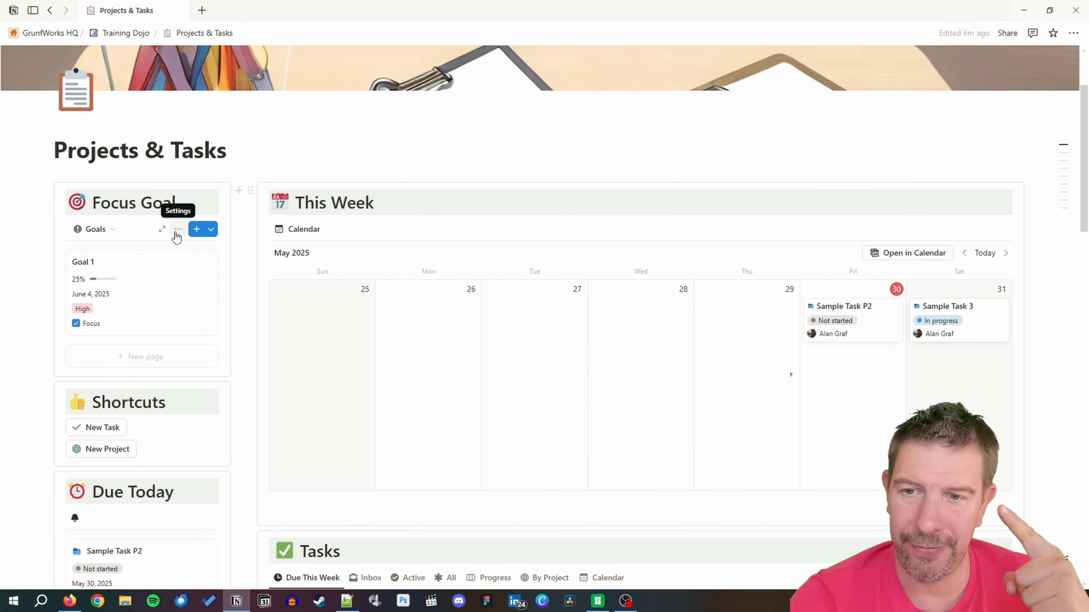
{"action": "left_click", "coordinate": [178, 229]}
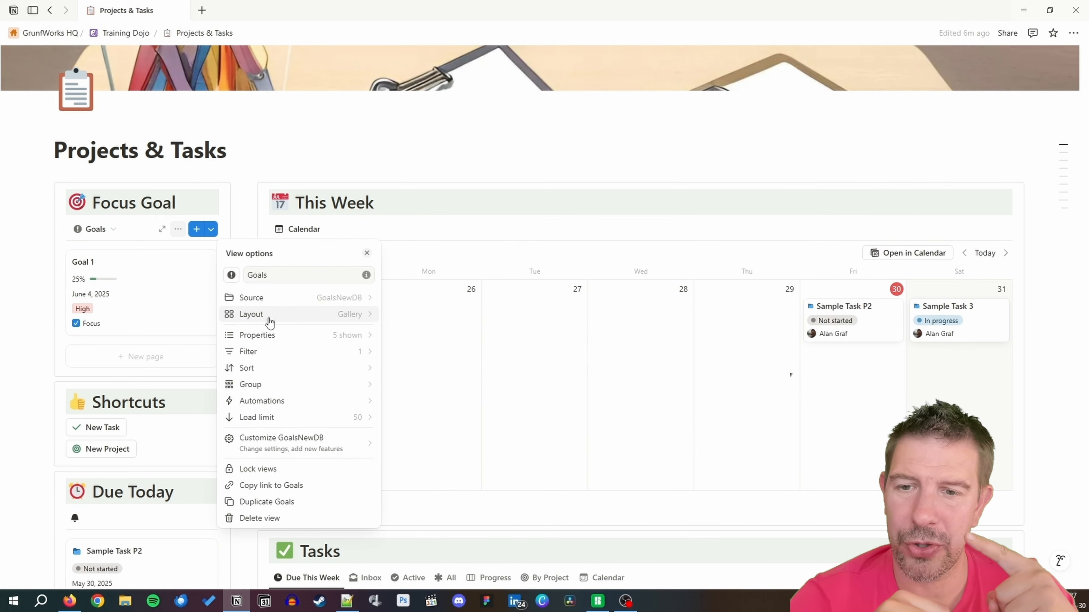
{"action": "left_click", "coordinate": [279, 340]}
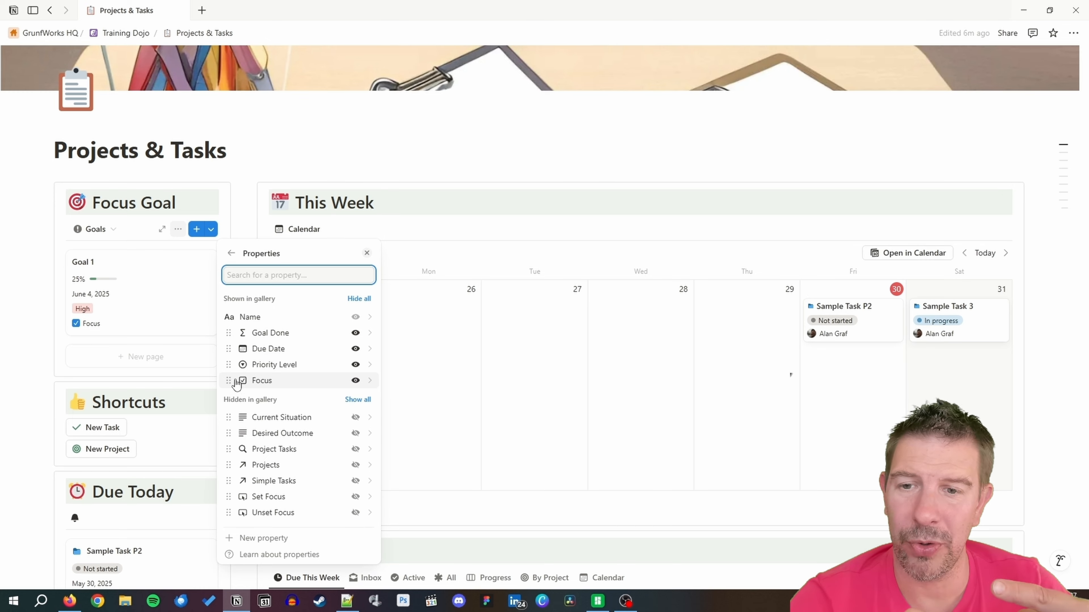
{"action": "left_click_drag", "start_coordinate": [229, 364], "coordinate": [227, 333]}
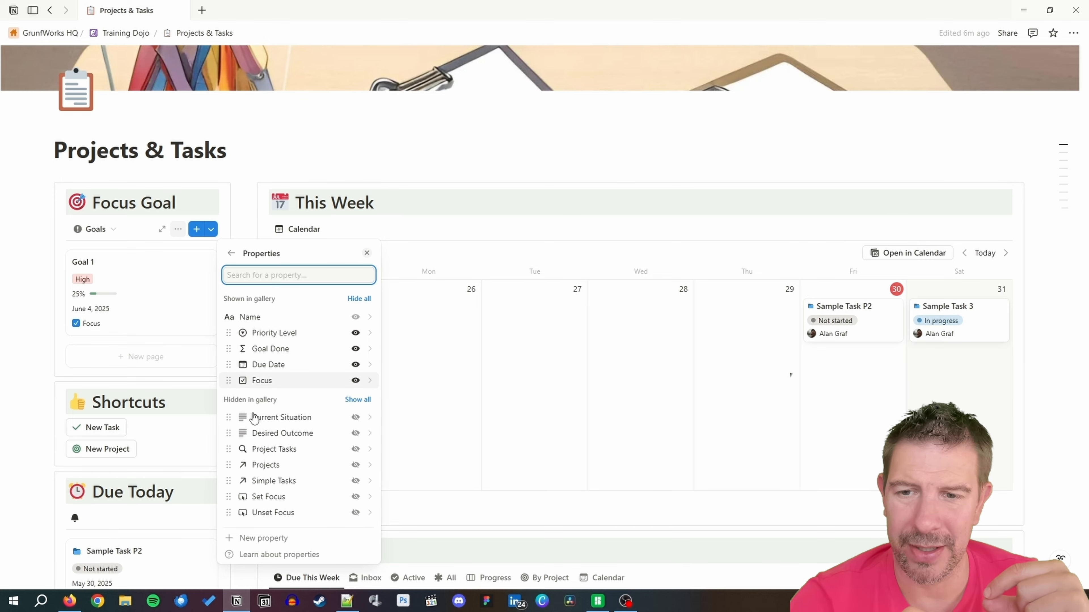
{"action": "left_click", "coordinate": [355, 512]}
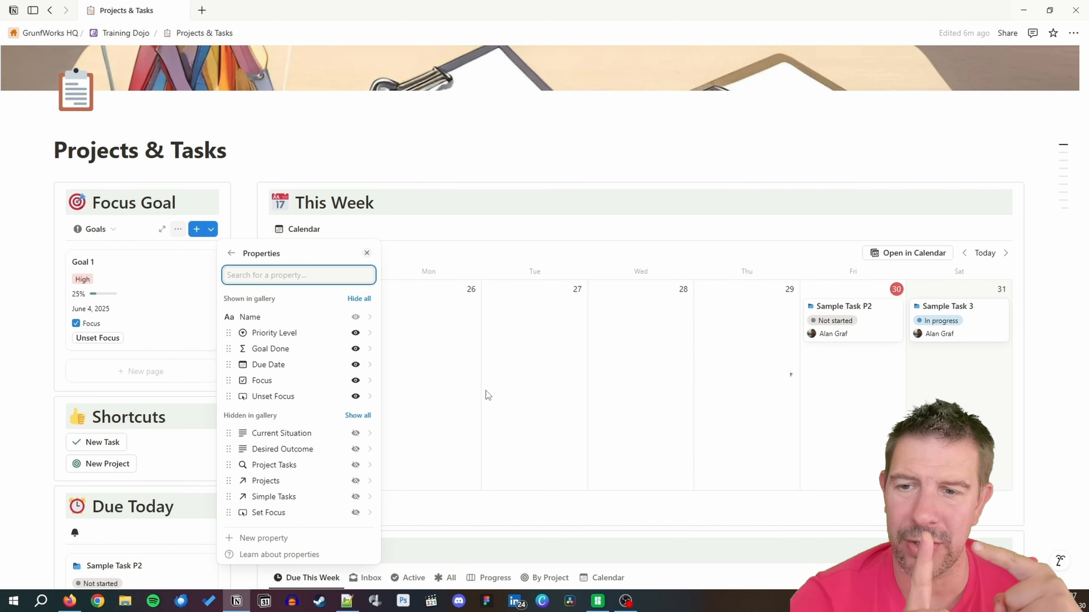
{"action": "left_click", "coordinate": [326, 155]}
Show the Set Focus and Unset Focus buttons on the cards of the gallery view in the Goals section.
{"action": "scroll", "coordinate": [195, 333], "scroll_direction": "down", "scroll_amount": 3}
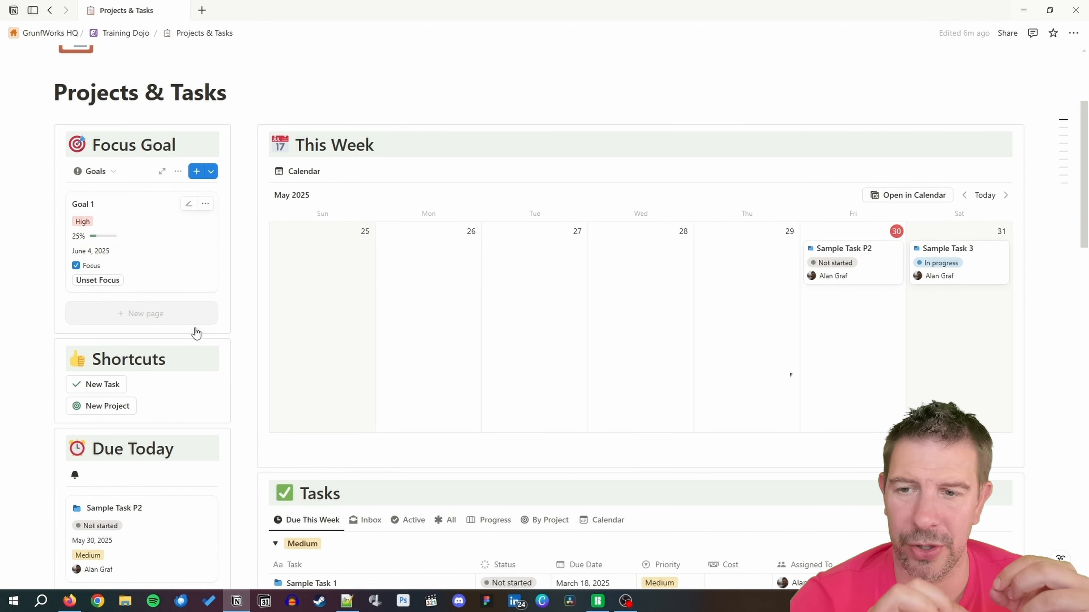
{"action": "scroll", "coordinate": [195, 330], "scroll_direction": "down", "scroll_amount": 12}
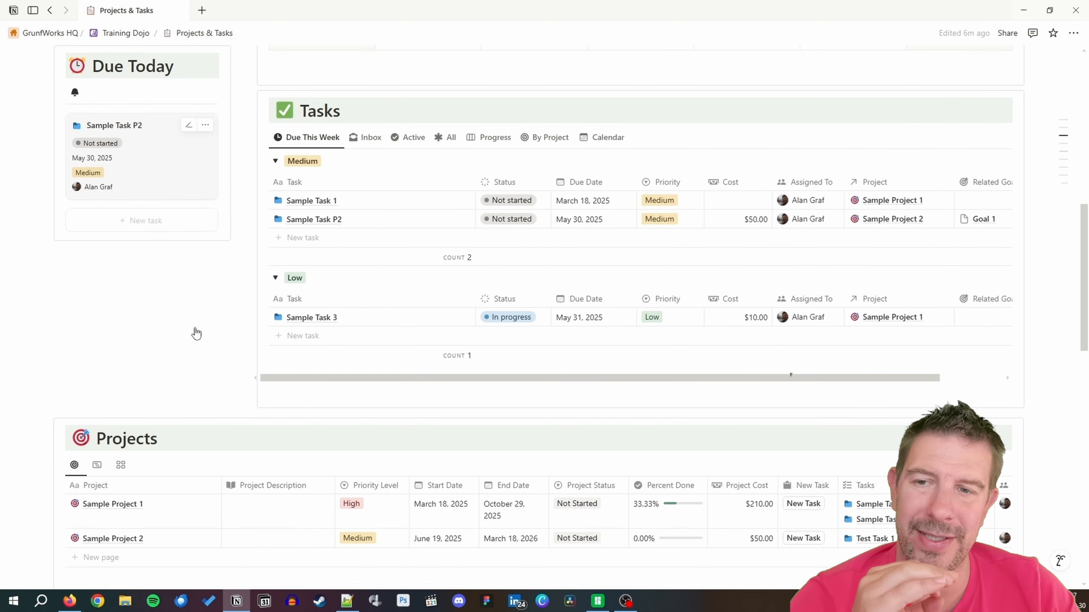
{"action": "scroll", "coordinate": [195, 333], "scroll_direction": "down", "scroll_amount": 7}
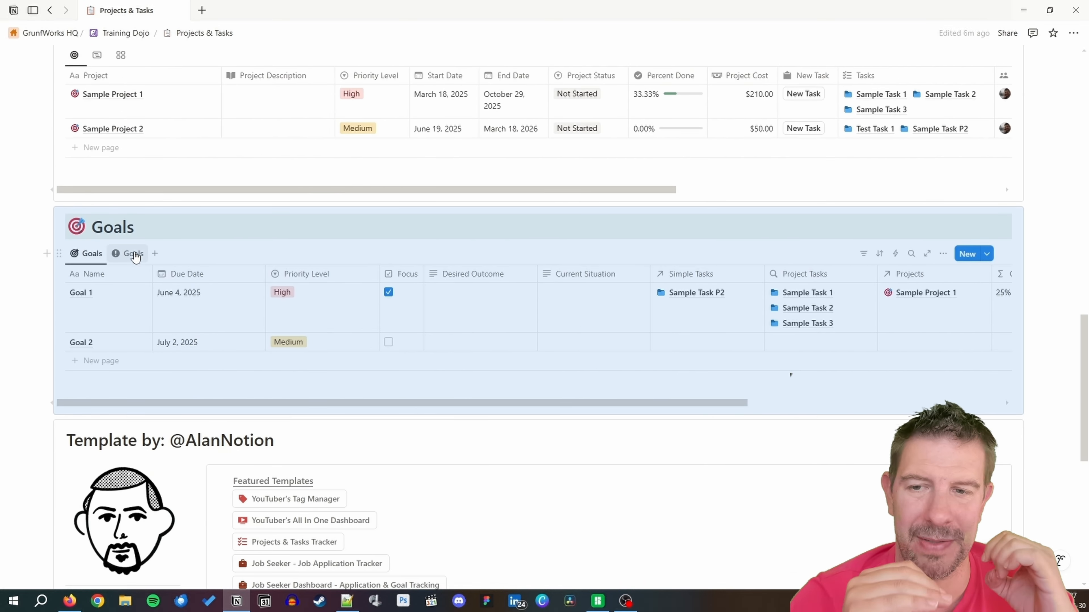
{"action": "left_click", "coordinate": [134, 254]}
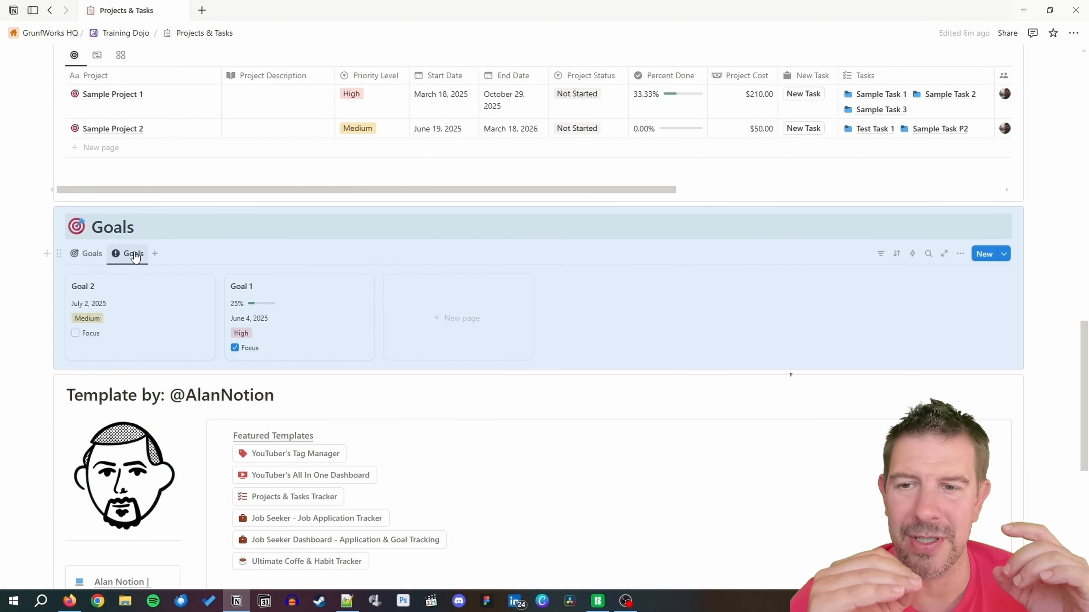
{"action": "left_click", "coordinate": [959, 253]}
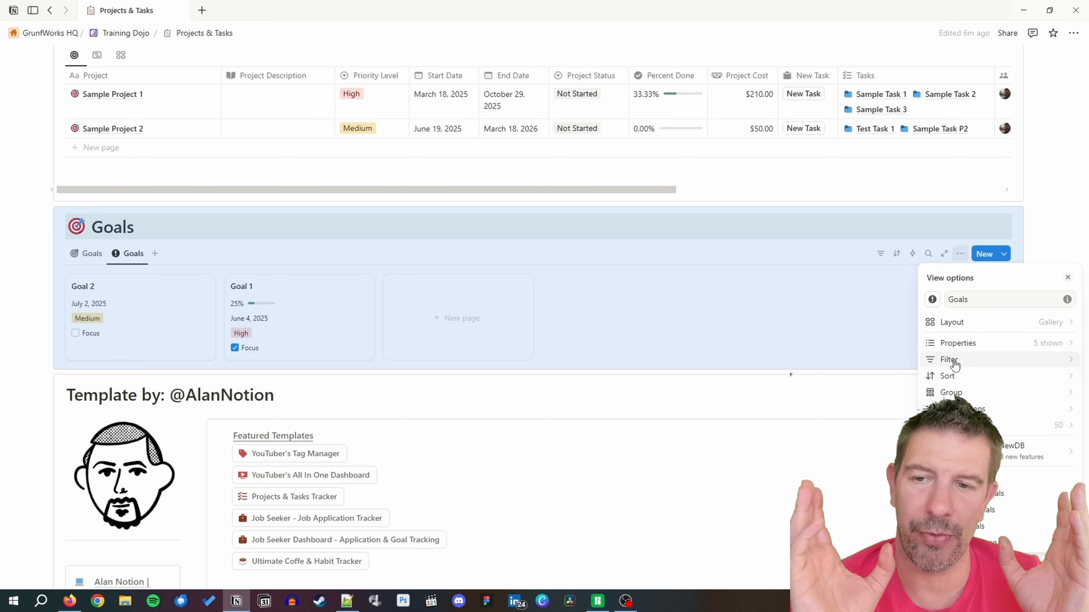
{"action": "left_click", "coordinate": [957, 343]}
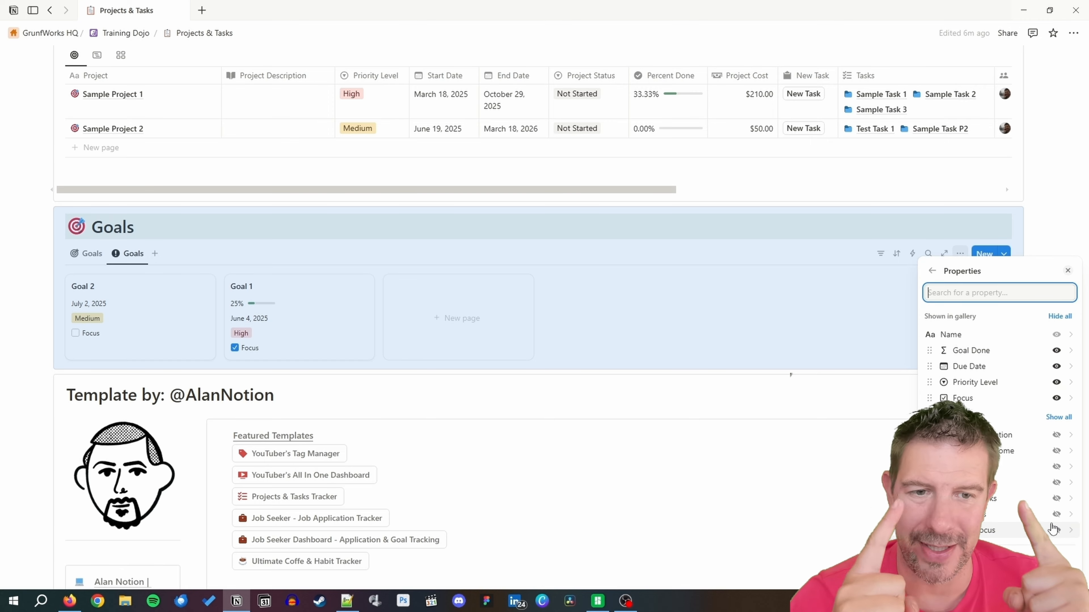
{"action": "left_click", "coordinate": [1056, 514]}
{"action": "left_click", "coordinate": [1056, 530]}
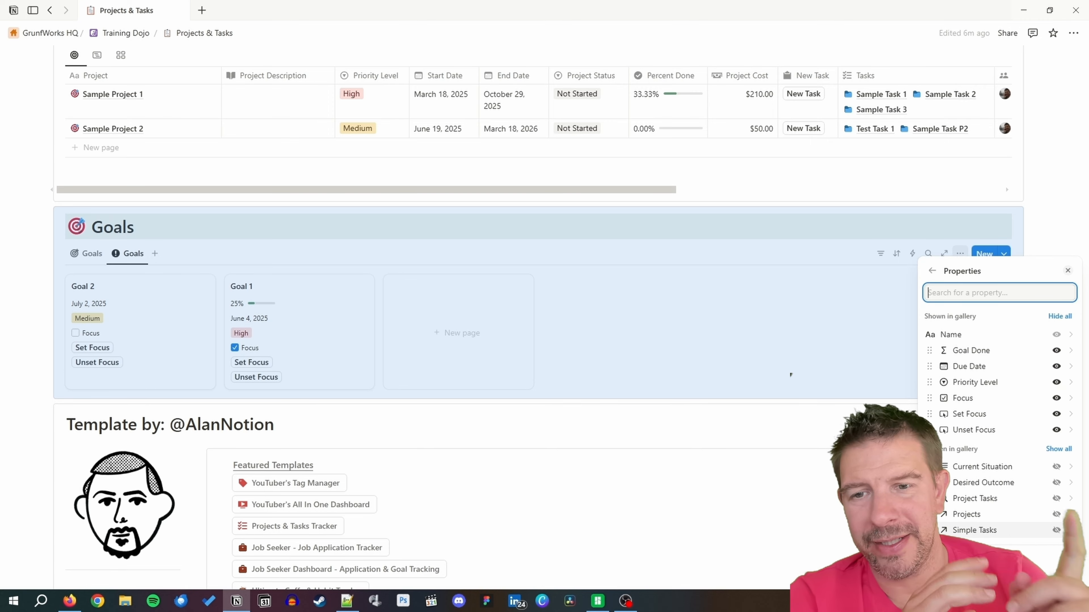
{"action": "left_click", "coordinate": [556, 430]}
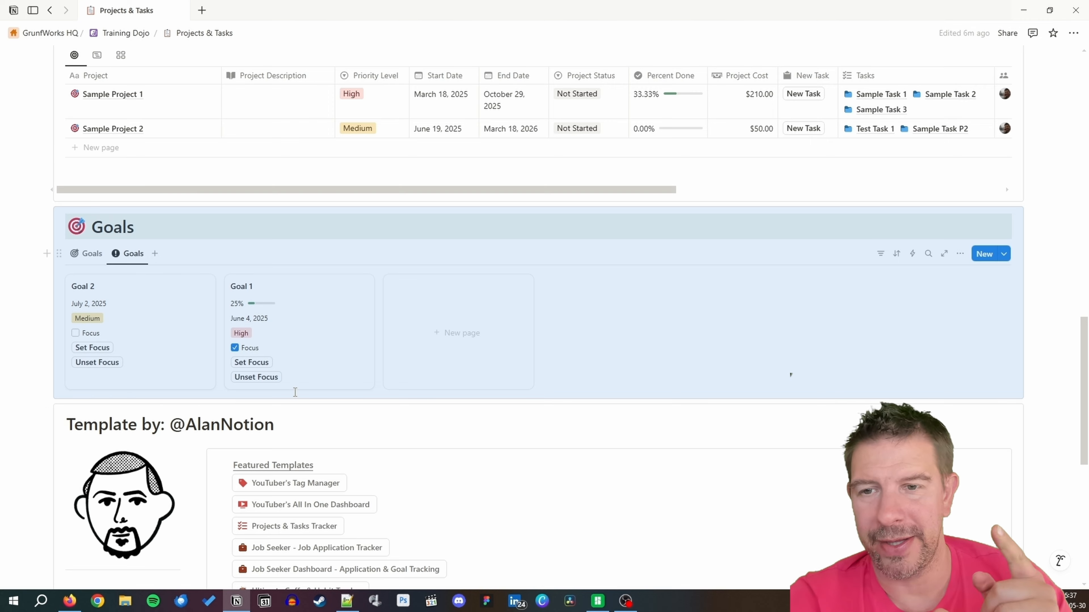
{"action": "scroll", "coordinate": [399, 329], "scroll_direction": "up", "scroll_amount": 4}
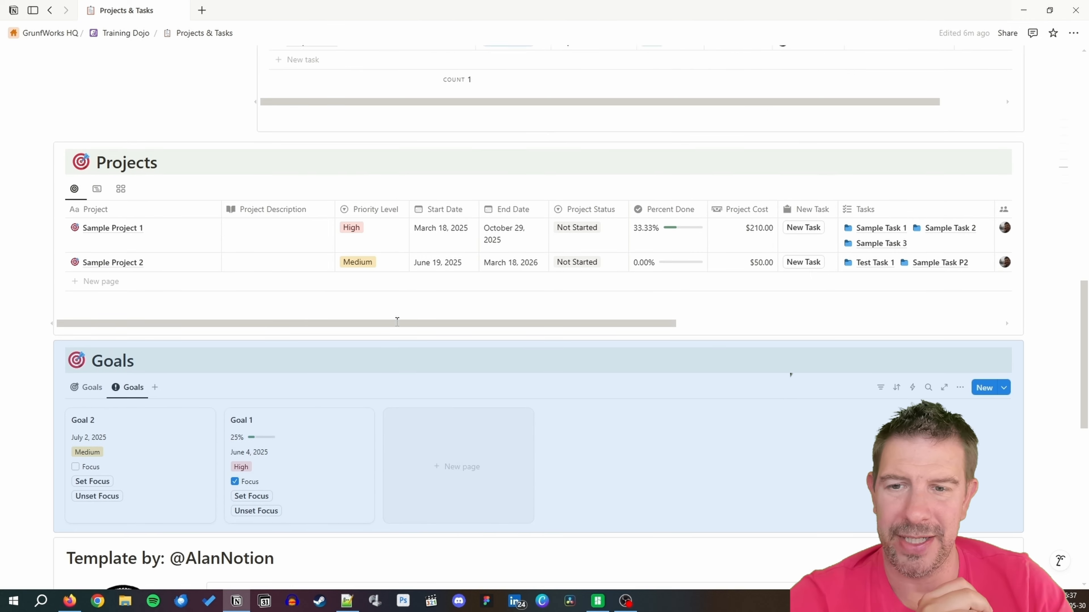
{"action": "left_click_drag", "start_coordinate": [84, 426], "coordinate": [129, 424]}
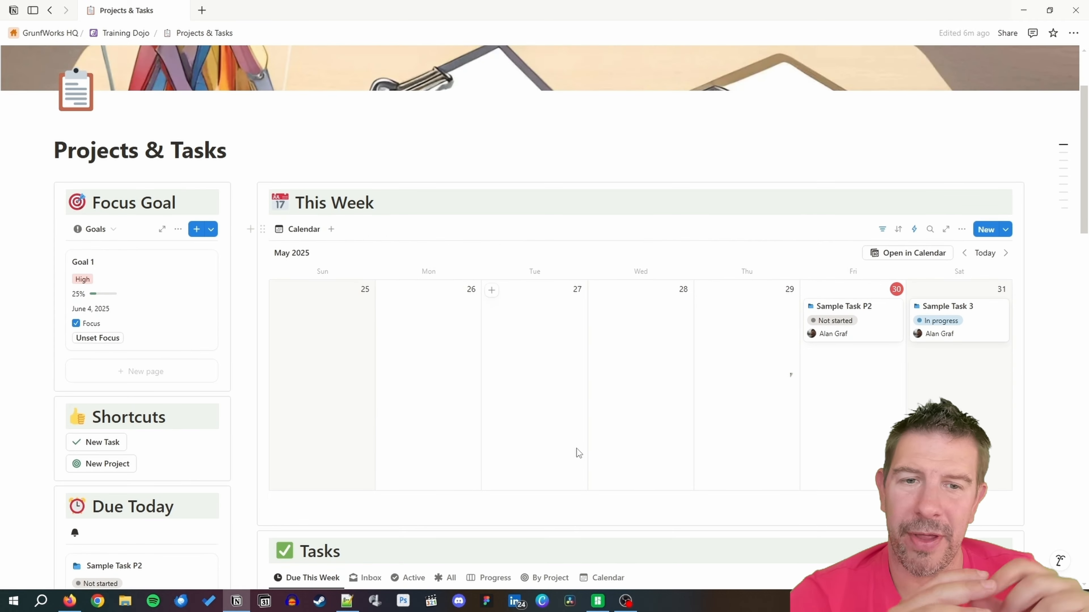
{"action": "scroll", "coordinate": [576, 449], "scroll_direction": "down", "scroll_amount": 8}
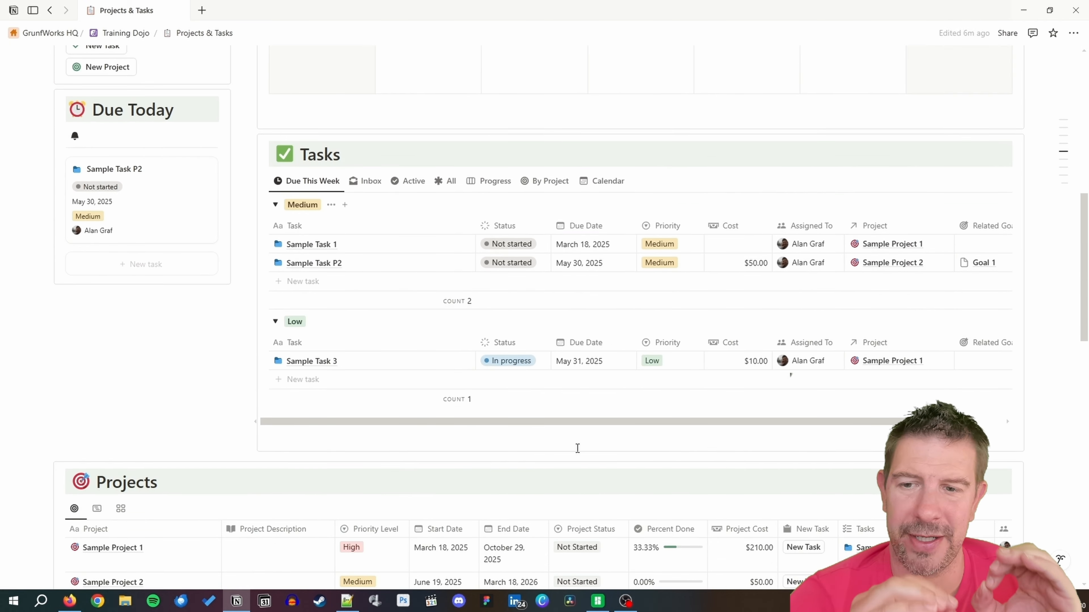
{"action": "scroll", "coordinate": [577, 448], "scroll_direction": "up", "scroll_amount": 8}
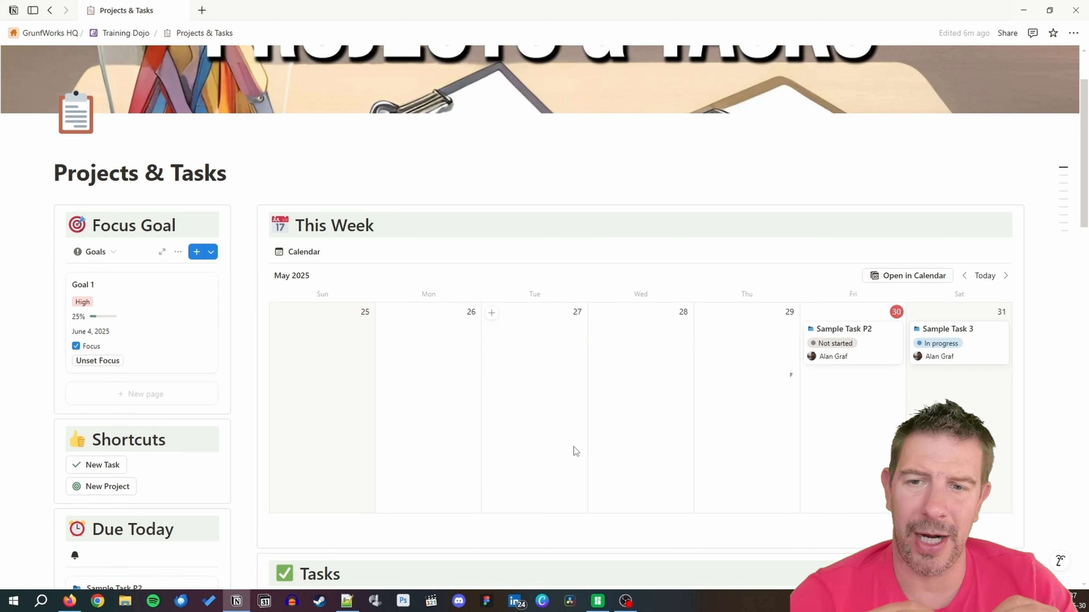
{"action": "scroll", "coordinate": [574, 447], "scroll_direction": "down", "scroll_amount": 1}
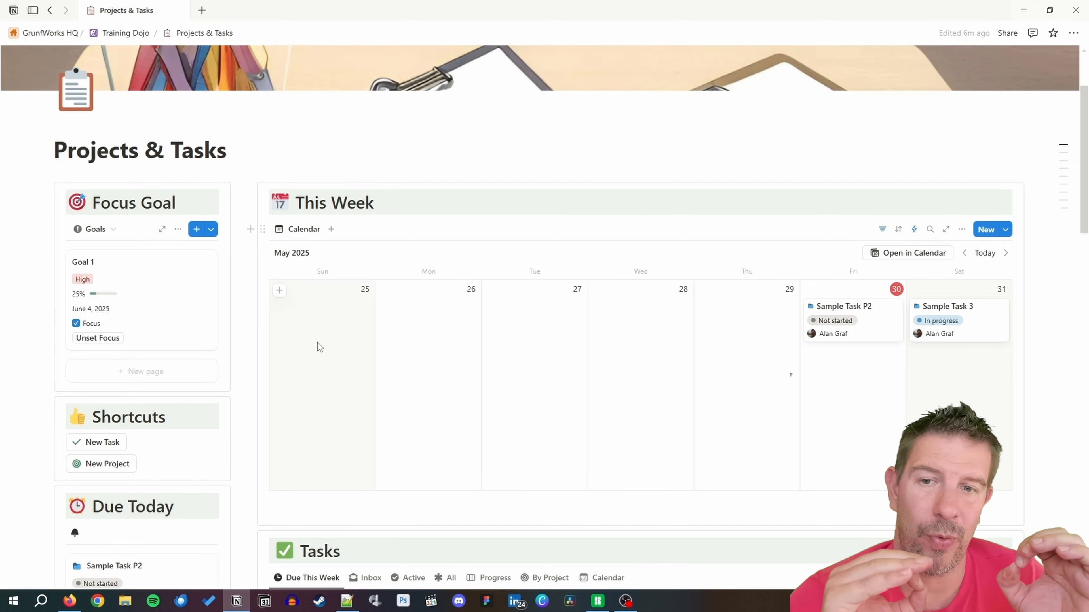
Add a Rollup property named Focus to the Tasks database.
{"action": "scroll", "coordinate": [338, 301], "scroll_direction": "down", "scroll_amount": 4}
{"action": "scroll", "coordinate": [339, 301], "scroll_direction": "down", "scroll_amount": 2}
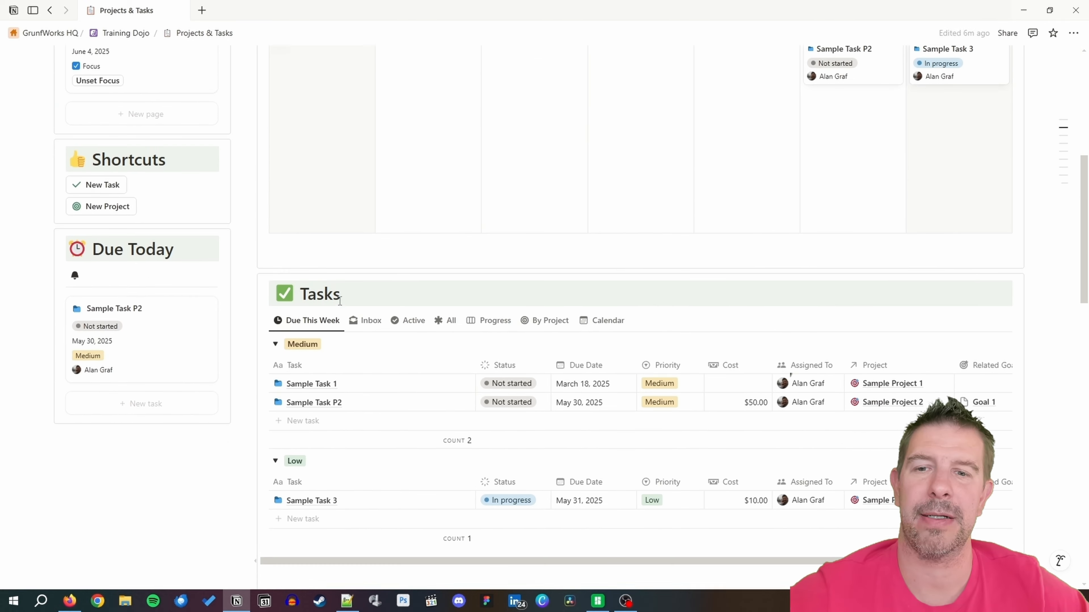
{"action": "left_click_drag", "start_coordinate": [674, 541], "coordinate": [797, 540]}
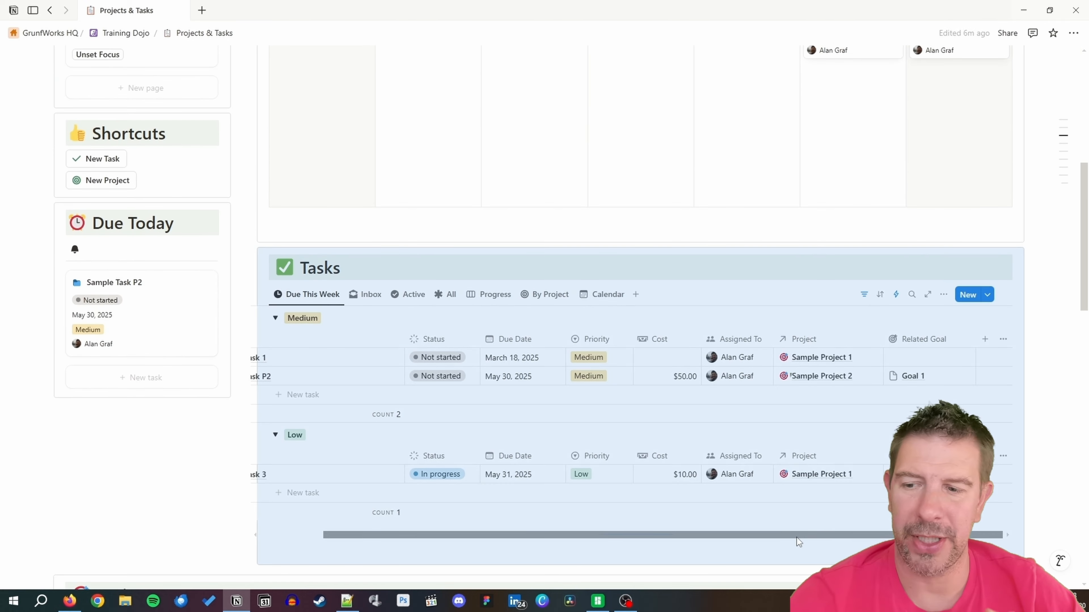
{"action": "left_click", "coordinate": [985, 340]}
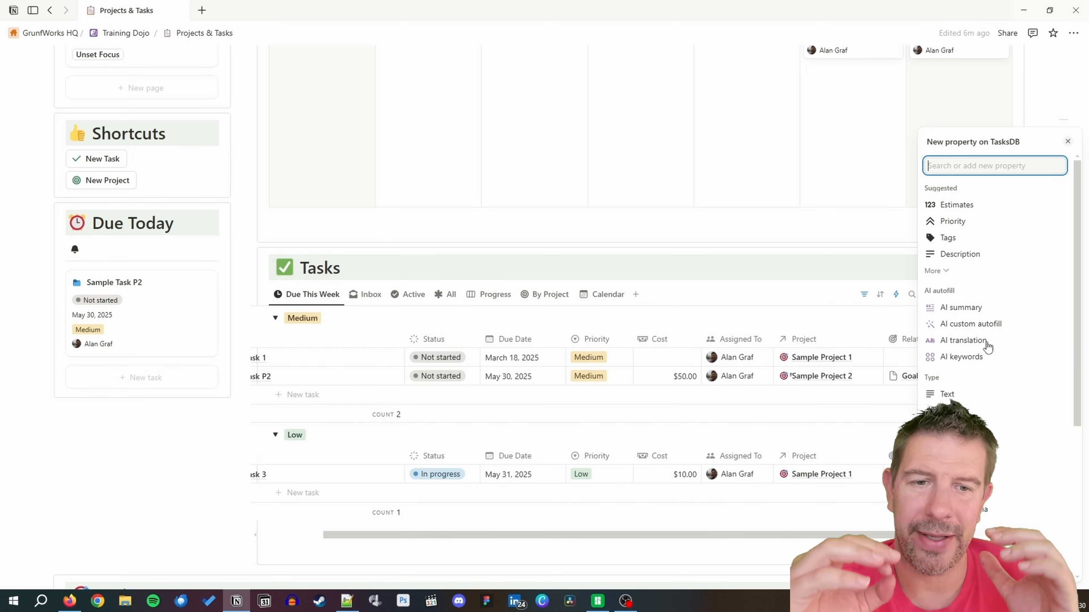
{"action": "type", "text": "Roll"}
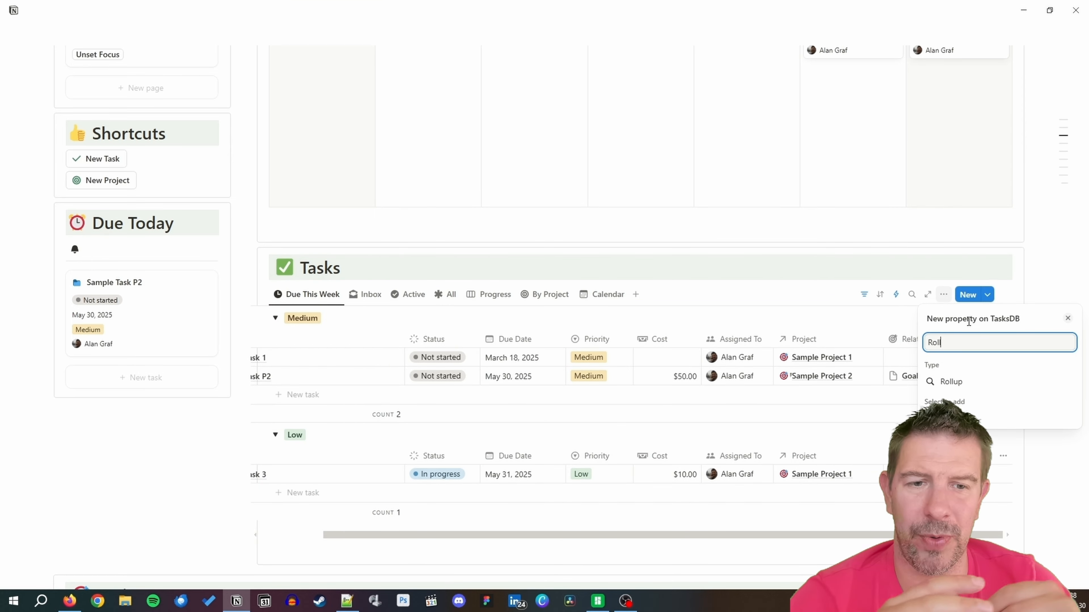
{"action": "left_click", "coordinate": [957, 381]}
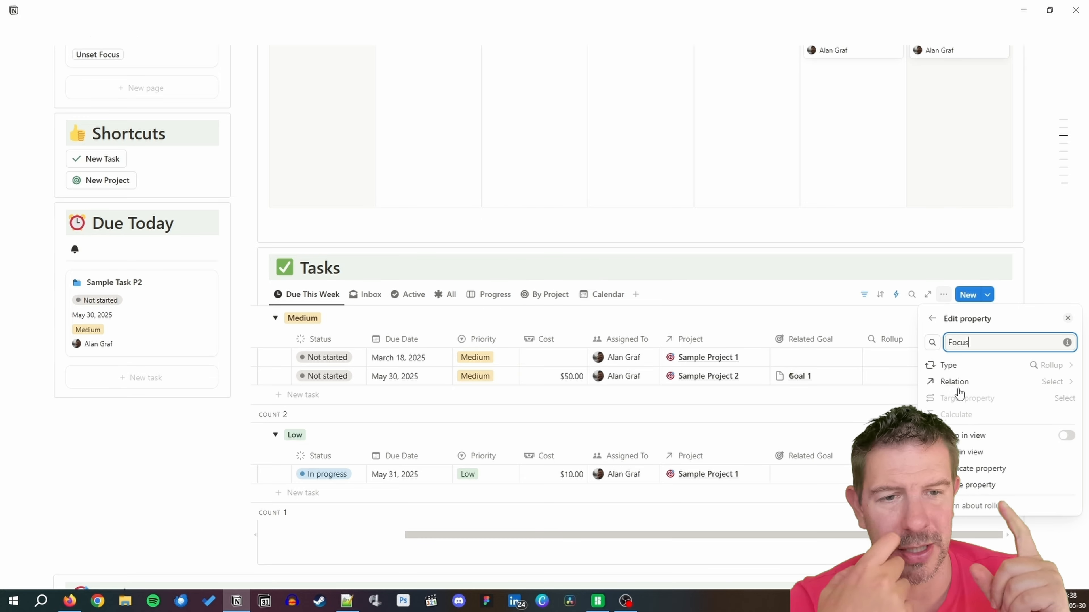
Set the Focus rollup's relation to Related Goal with Focus as target property, and narrow its column in the Tasks table.
{"action": "left_click", "coordinate": [1016, 381]}
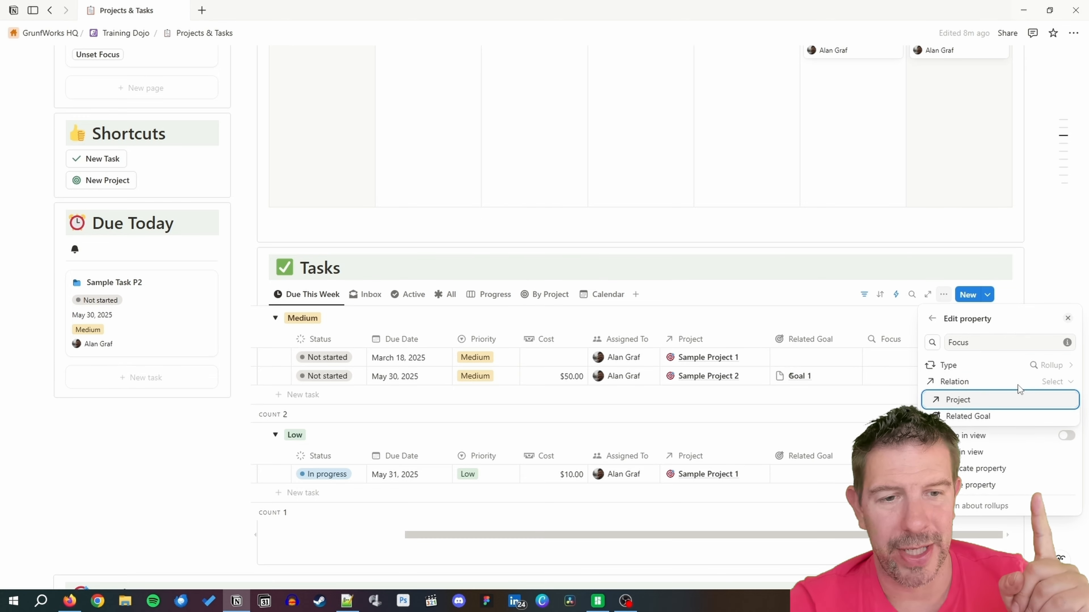
{"action": "left_click", "coordinate": [997, 418]}
{"action": "left_click", "coordinate": [1030, 398]}
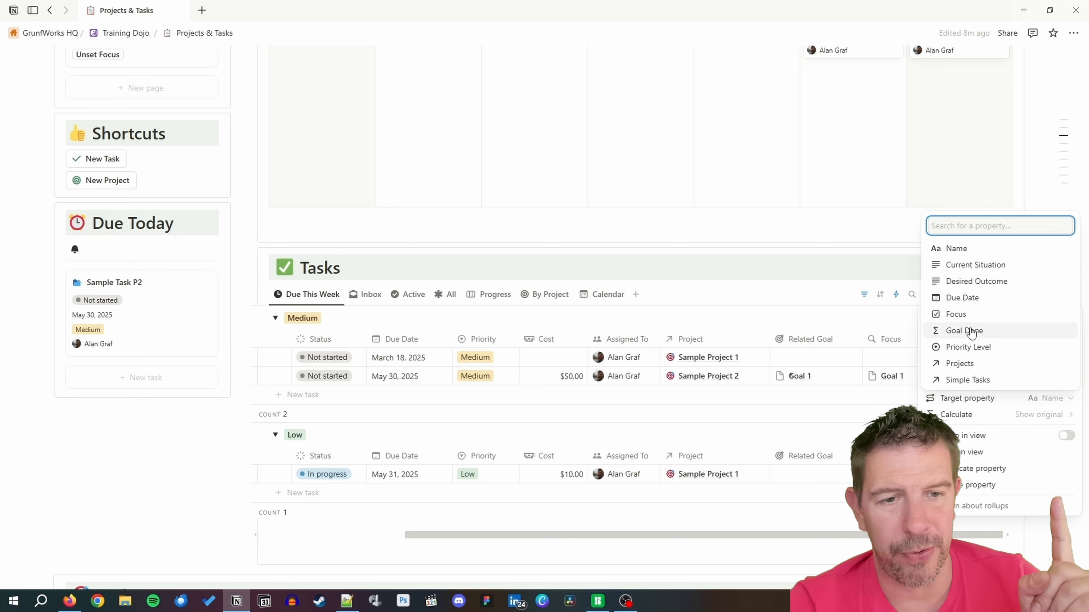
{"action": "left_click", "coordinate": [968, 314]}
{"action": "left_click", "coordinate": [865, 319]}
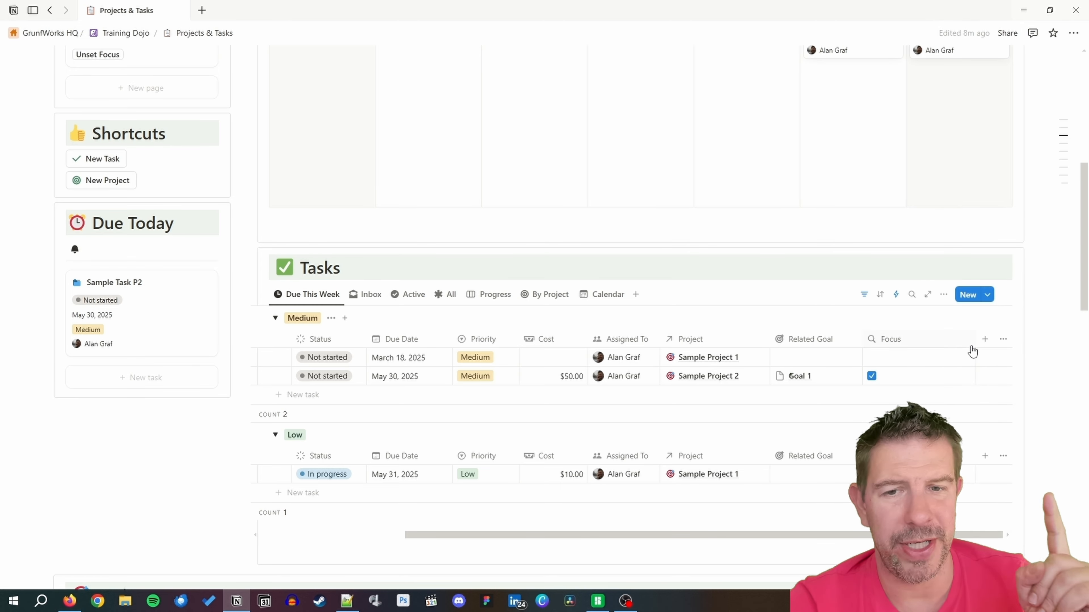
{"action": "left_click_drag", "start_coordinate": [975, 338], "coordinate": [915, 360]}
Duplicate the Due This Week view of Tasks as Focus with an exclamation mark icon, and move it directly after Due This Week.
{"action": "left_click", "coordinate": [309, 294]}
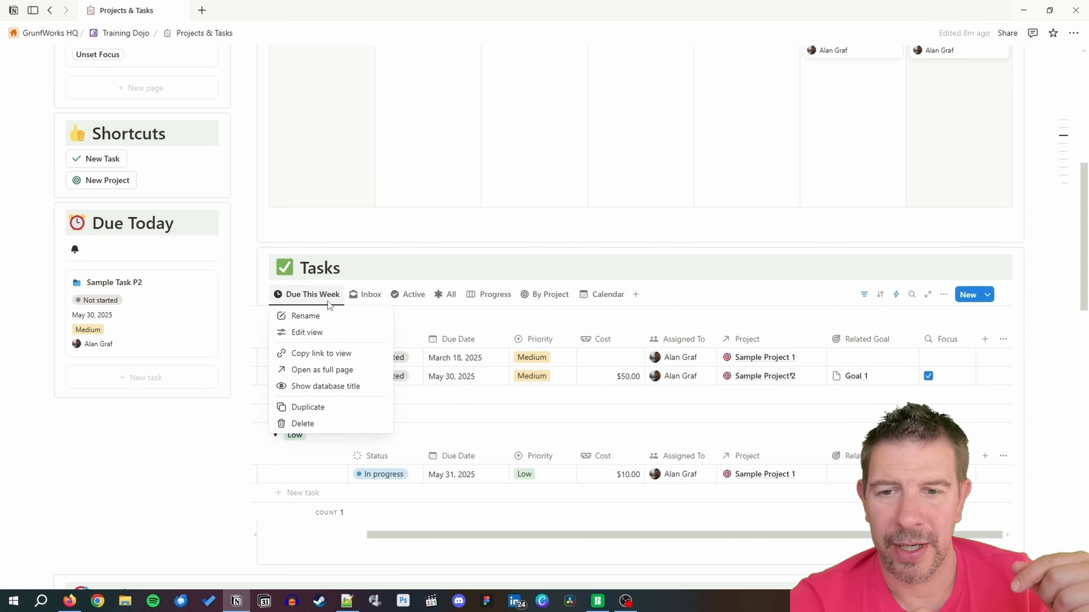
{"action": "left_click", "coordinate": [336, 412]}
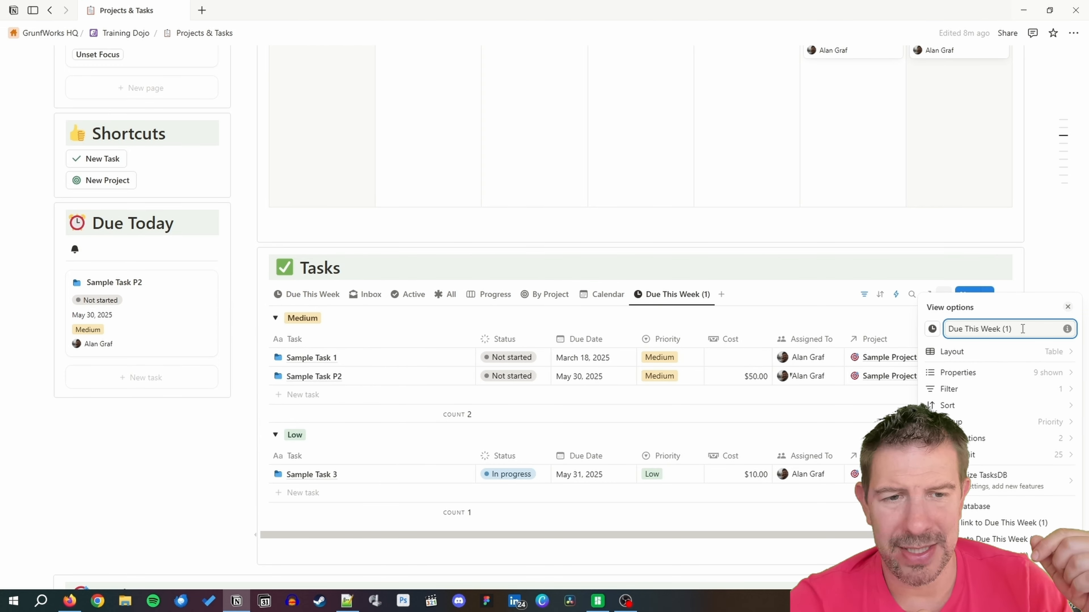
{"action": "left_click_drag", "start_coordinate": [1023, 329], "coordinate": [849, 333]}
{"action": "type", "text": "Foc"}
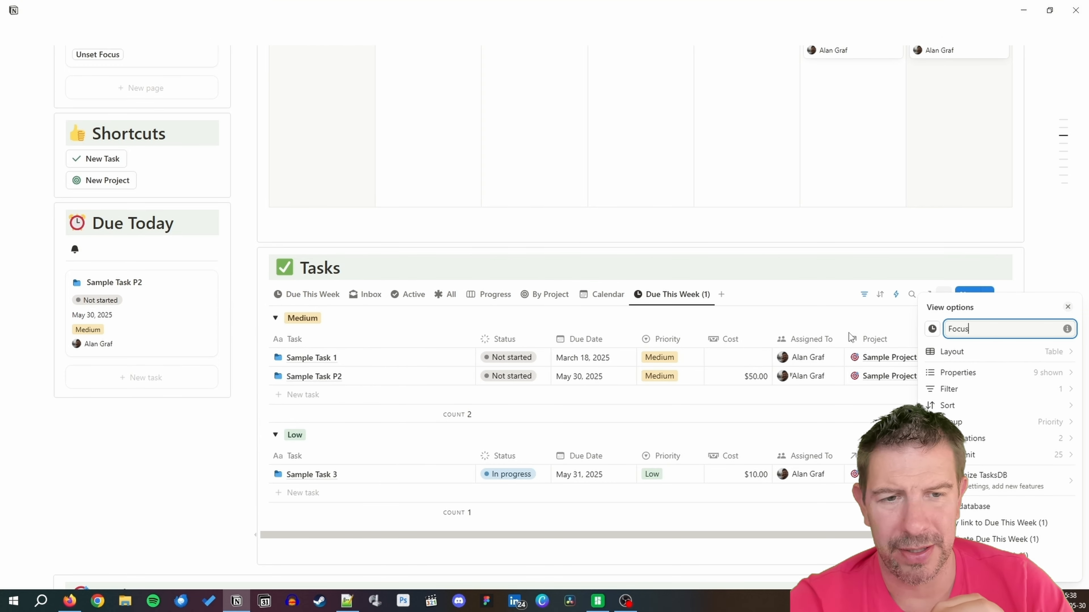
{"action": "type", "text": "us"}
{"action": "key", "text": "Return"}
{"action": "left_click", "coordinate": [753, 295]}
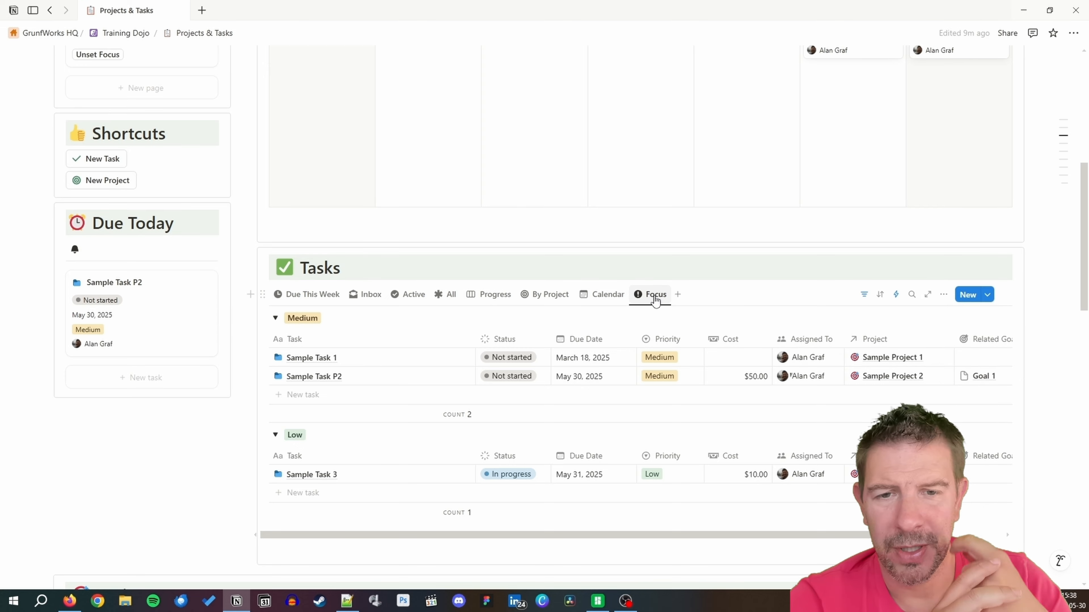
{"action": "left_click_drag", "start_coordinate": [656, 297], "coordinate": [367, 294]}
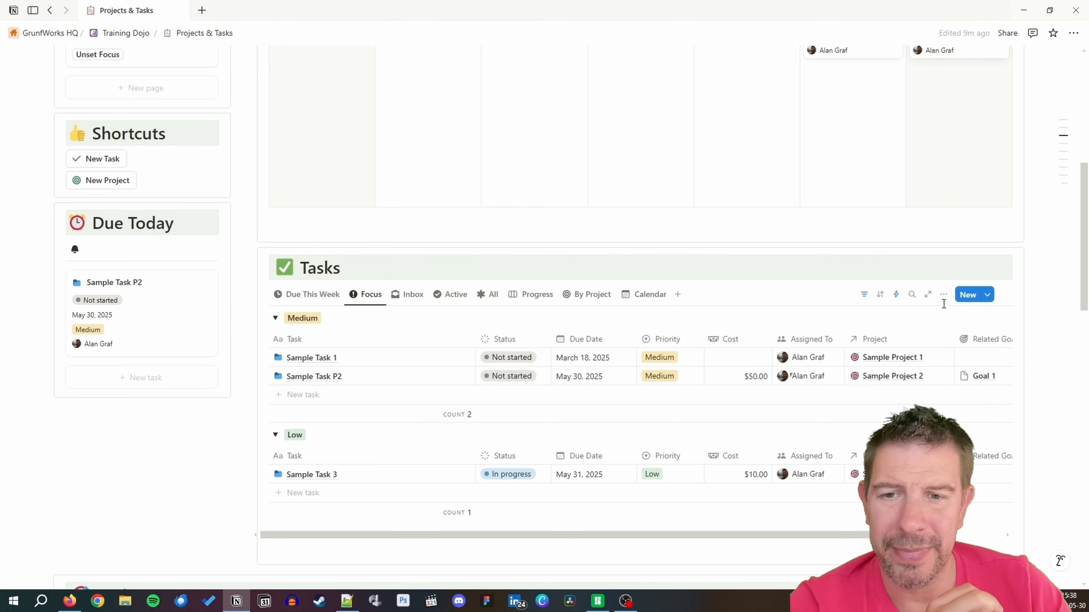
Filter the Focus view of Tasks to items with Focus checked, save the filter for everyone, and return to the Due This Week view.
{"action": "left_click", "coordinate": [863, 295]}
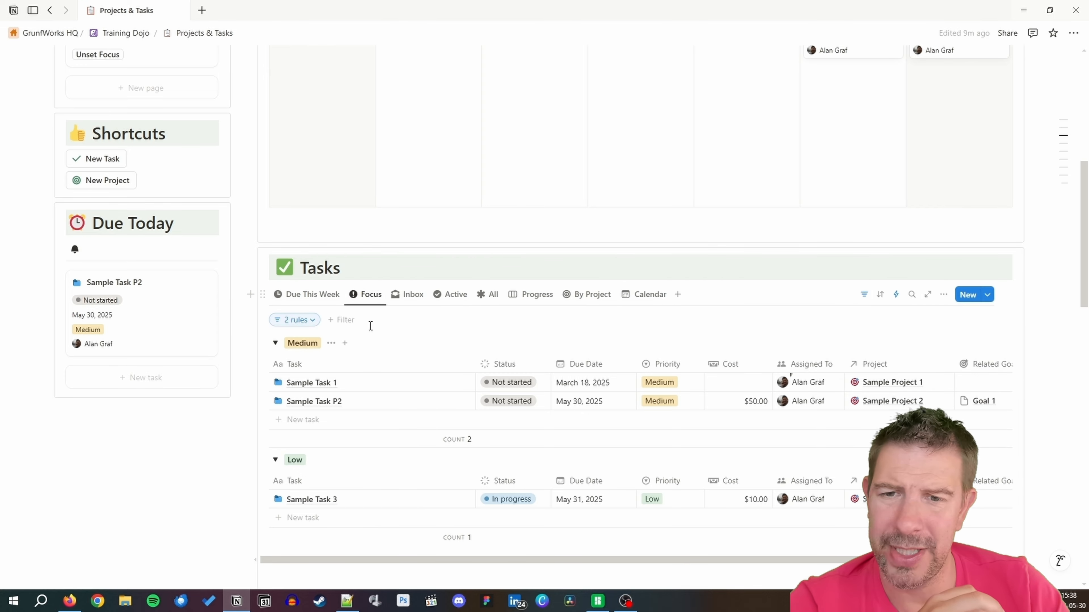
{"action": "left_click", "coordinate": [341, 320]}
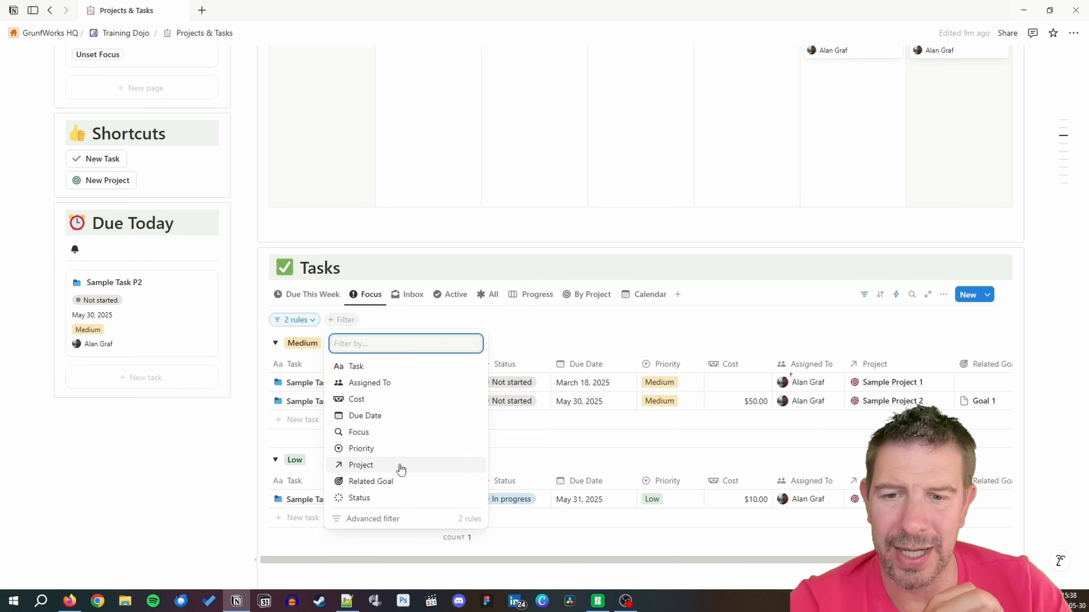
{"action": "left_click", "coordinate": [394, 432]}
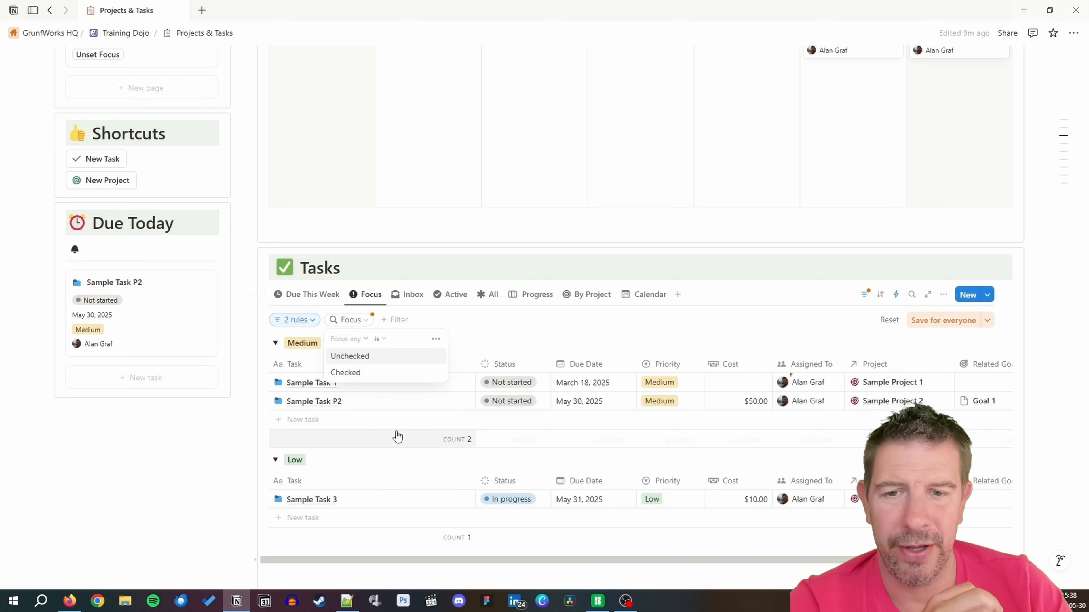
{"action": "left_click", "coordinate": [376, 373]}
{"action": "left_click", "coordinate": [937, 321]}
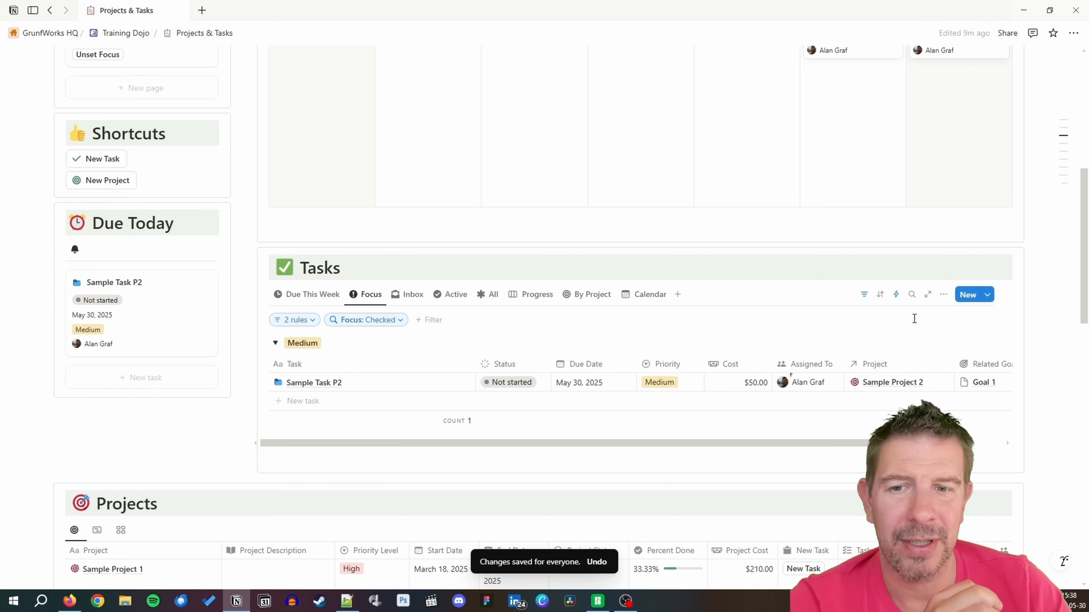
{"action": "left_click", "coordinate": [864, 296]}
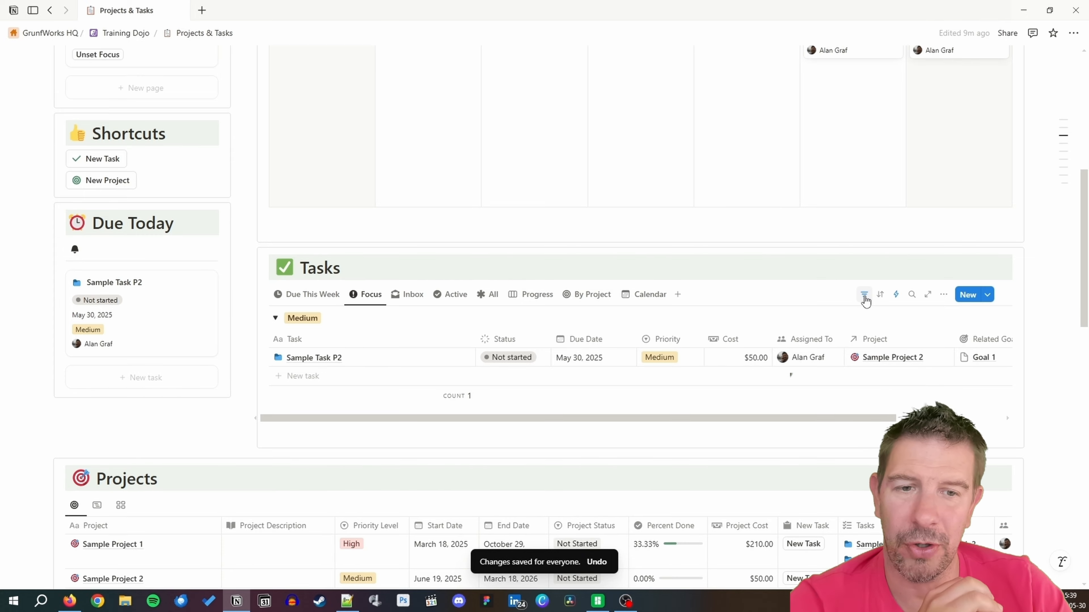
{"action": "left_click", "coordinate": [312, 296]}
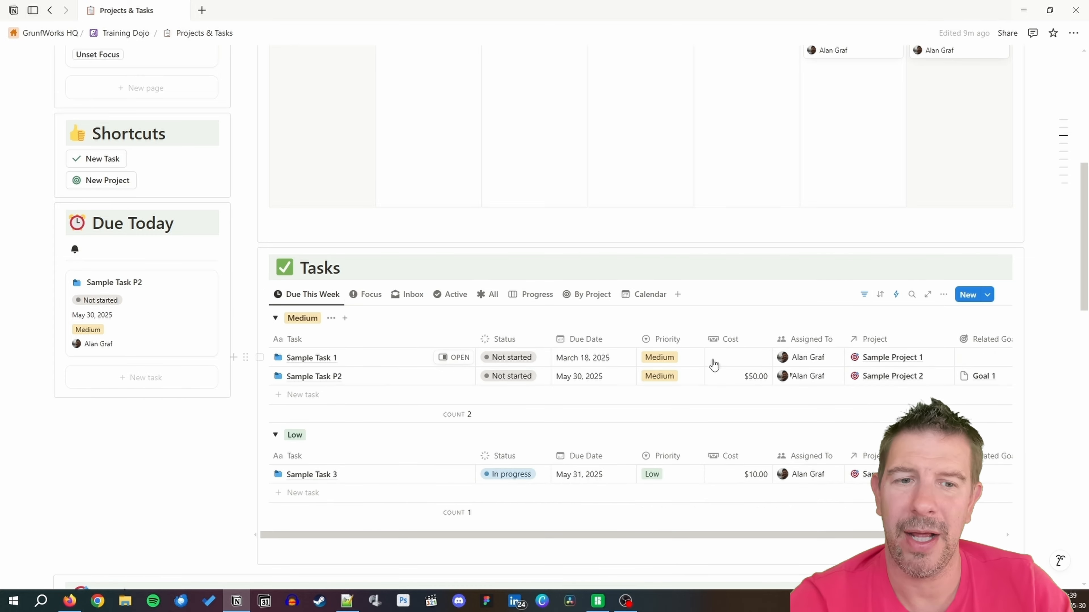
Add a Rollup property to the Projects database, using Related Goal as its relation.
{"action": "scroll", "coordinate": [379, 384], "scroll_direction": "down", "scroll_amount": 8}
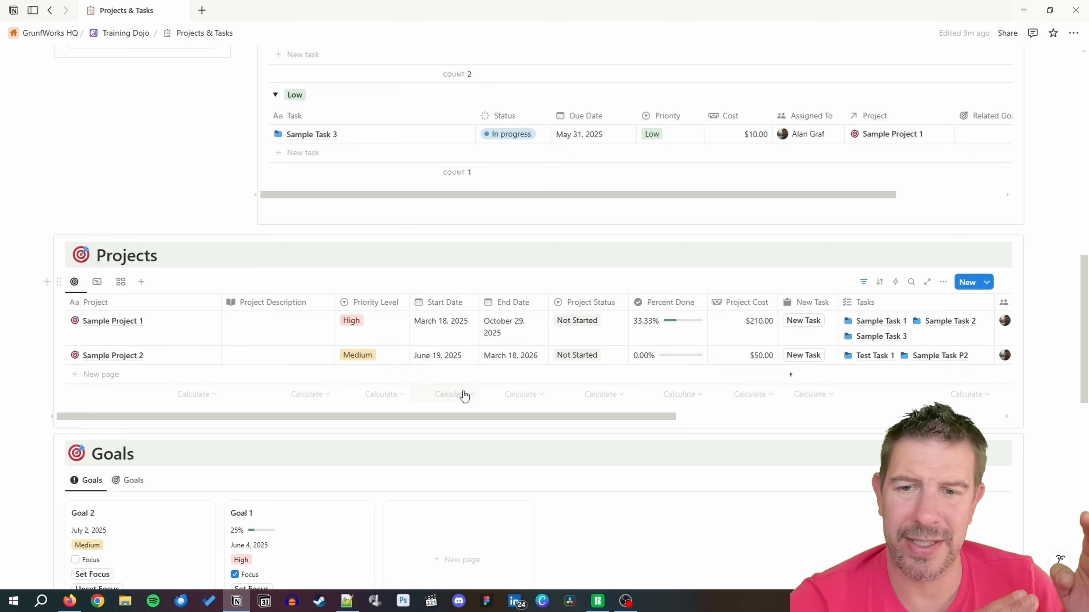
{"action": "left_click_drag", "start_coordinate": [435, 415], "coordinate": [782, 418]}
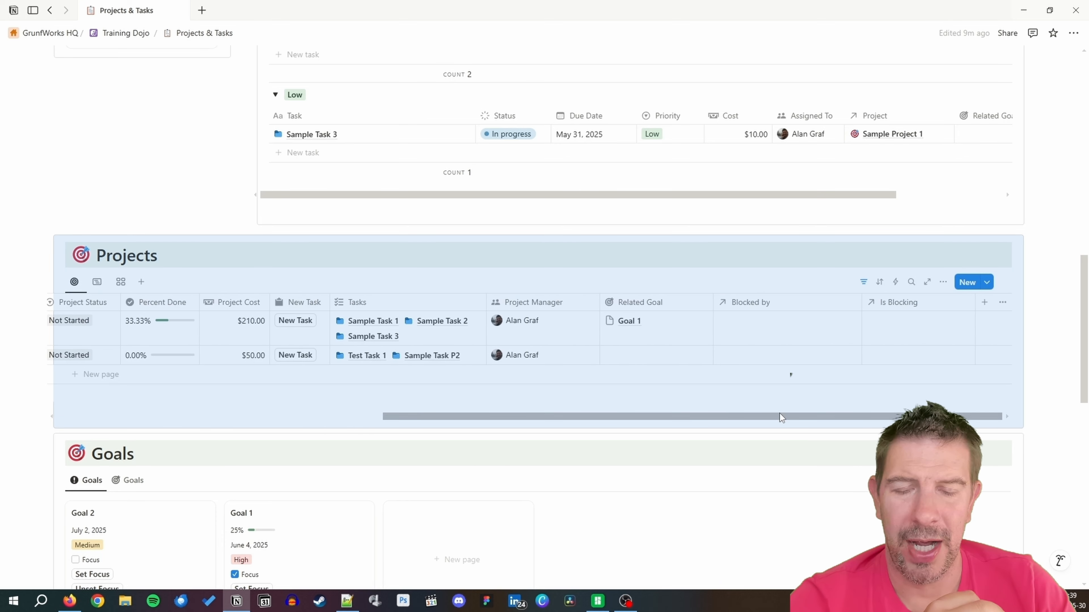
{"action": "left_click", "coordinate": [649, 303]}
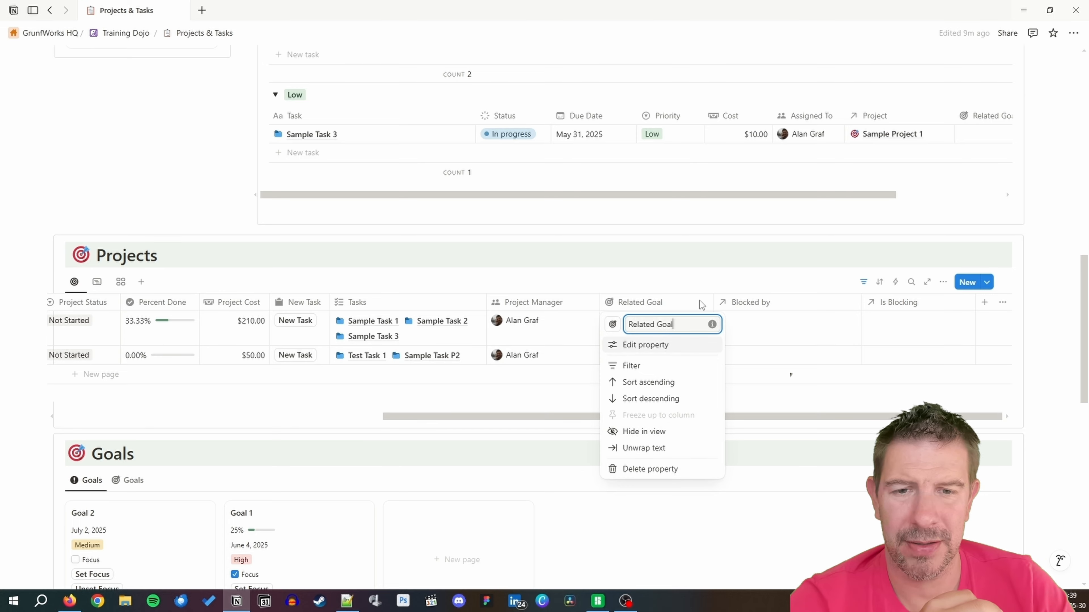
{"action": "key", "text": "Escape"}
{"action": "left_click", "coordinate": [984, 303]}
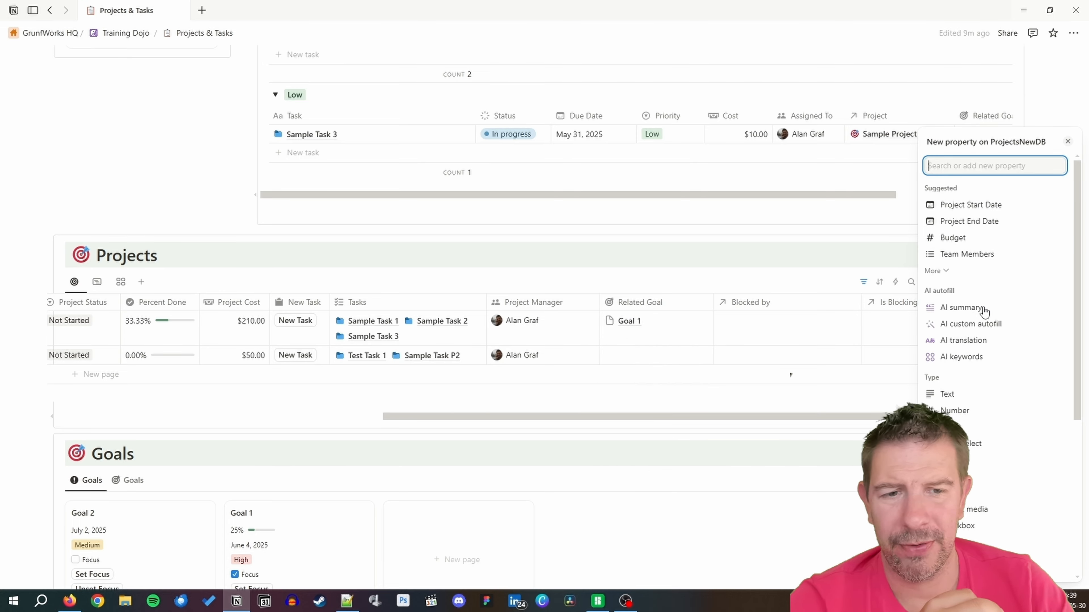
{"action": "type", "text": "roll"}
{"action": "key", "text": "Return"}
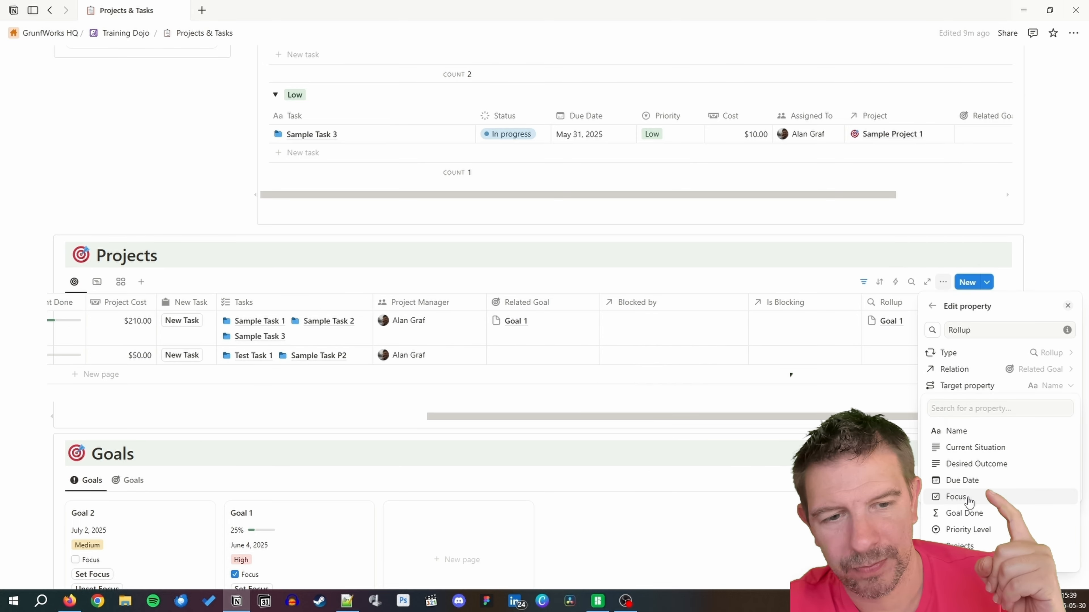
Set the Projects rollup's target property to Focus, name it Focus, and narrow its column.
{"action": "left_click", "coordinate": [957, 496]}
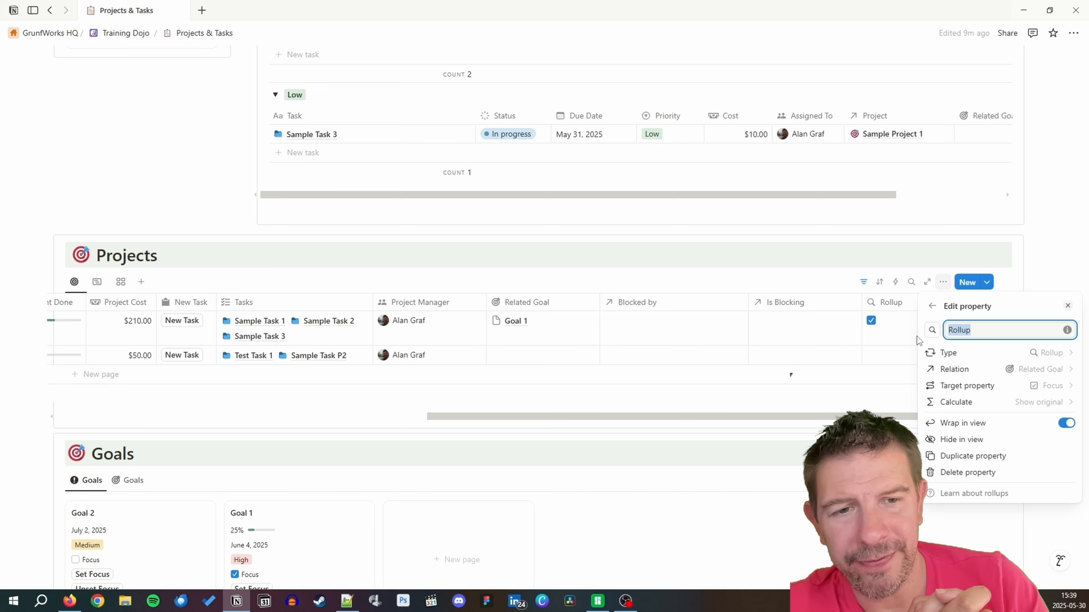
{"action": "type", "text": "Focus"}
{"action": "key", "text": "Return"}
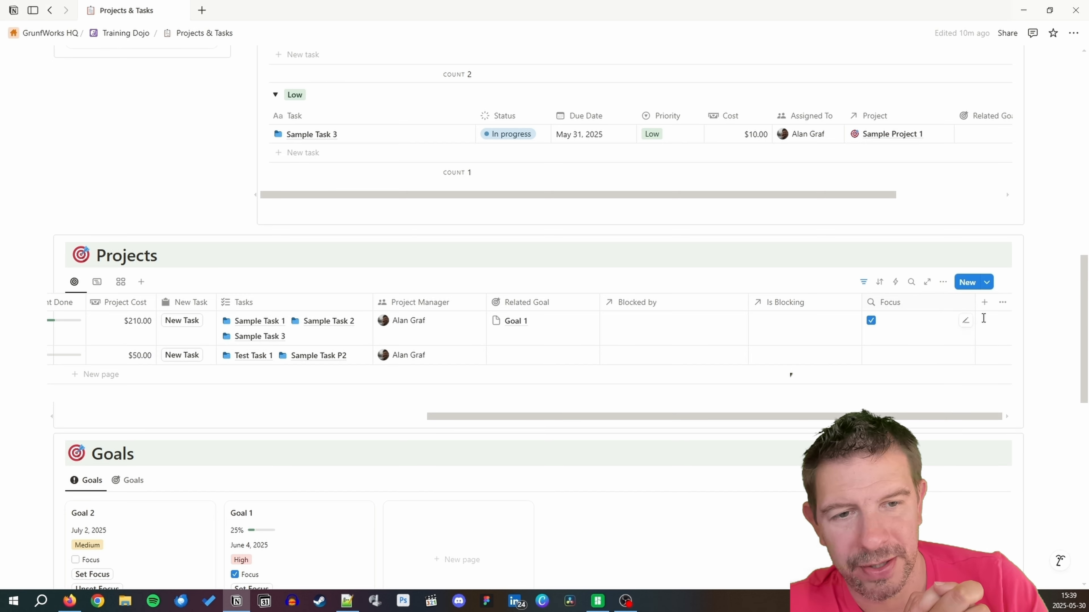
{"action": "left_click_drag", "start_coordinate": [974, 302], "coordinate": [704, 314]}
{"action": "left_click_drag", "start_coordinate": [662, 423], "coordinate": [145, 401]}
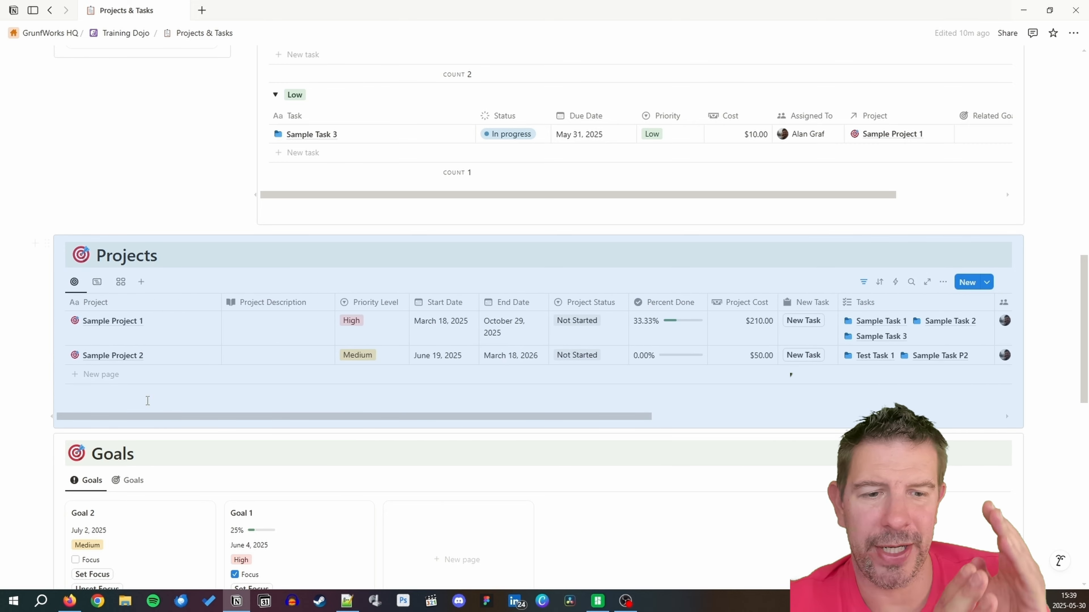
Duplicate the first Projects table view and give the copy the exclamation circle icon.
{"action": "left_click", "coordinate": [75, 282]}
{"action": "left_click", "coordinate": [933, 328]}
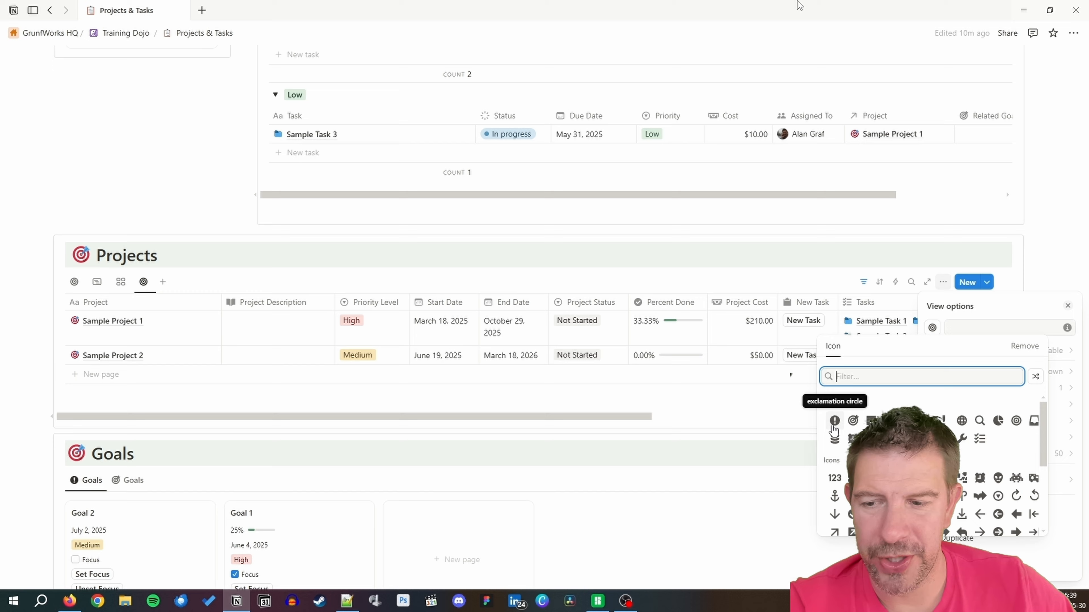
{"action": "left_click", "coordinate": [834, 423]}
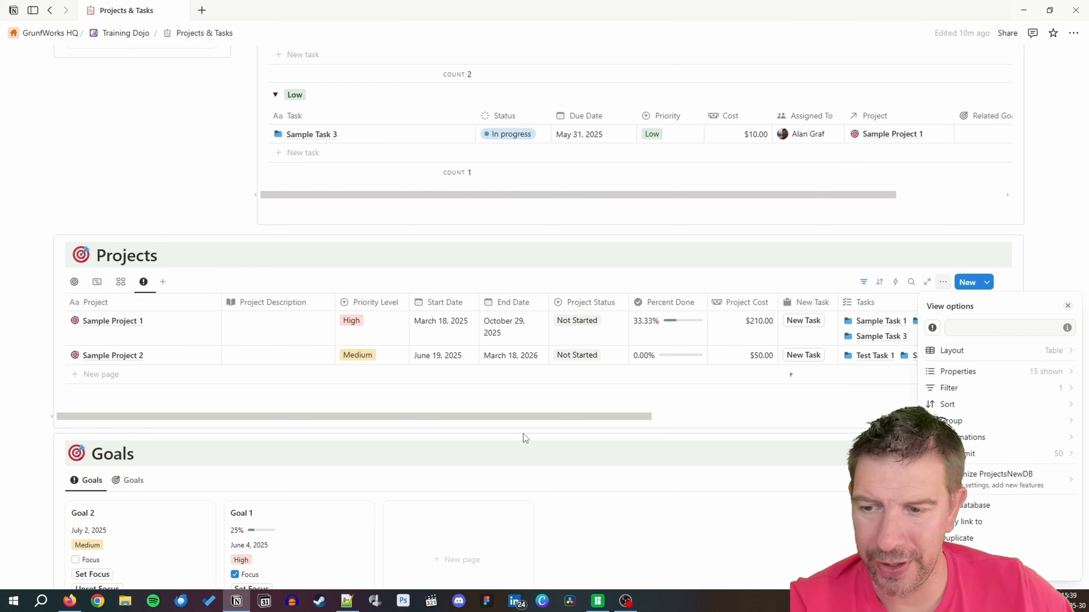
Filter the exclamation-mark Projects view to Focus checked, saved for everyone, and move it directly after the first view.
{"action": "left_click", "coordinate": [986, 388]}
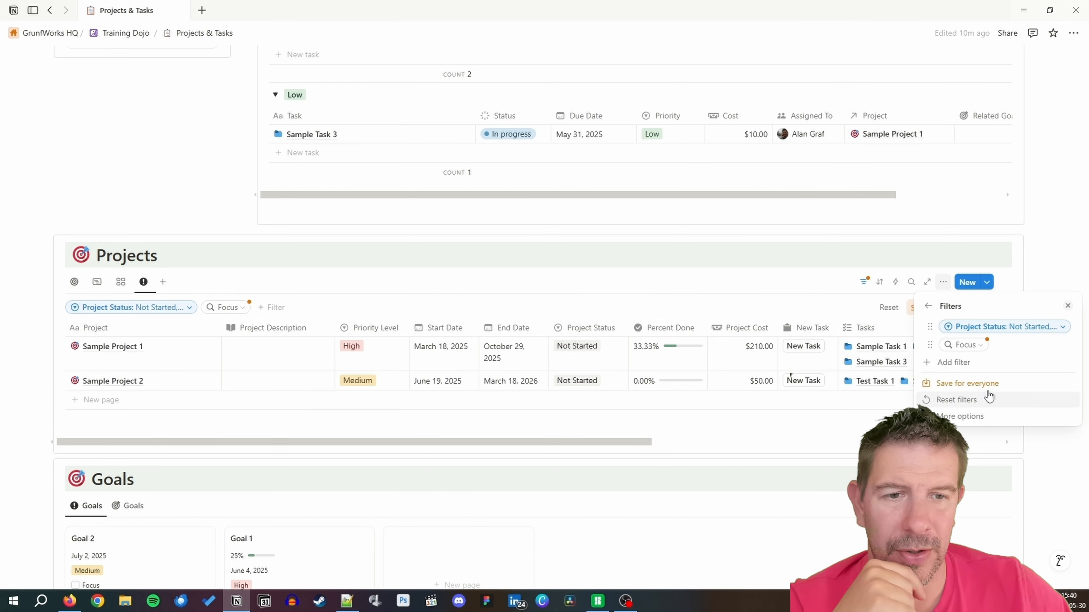
{"action": "left_click", "coordinate": [979, 345]}
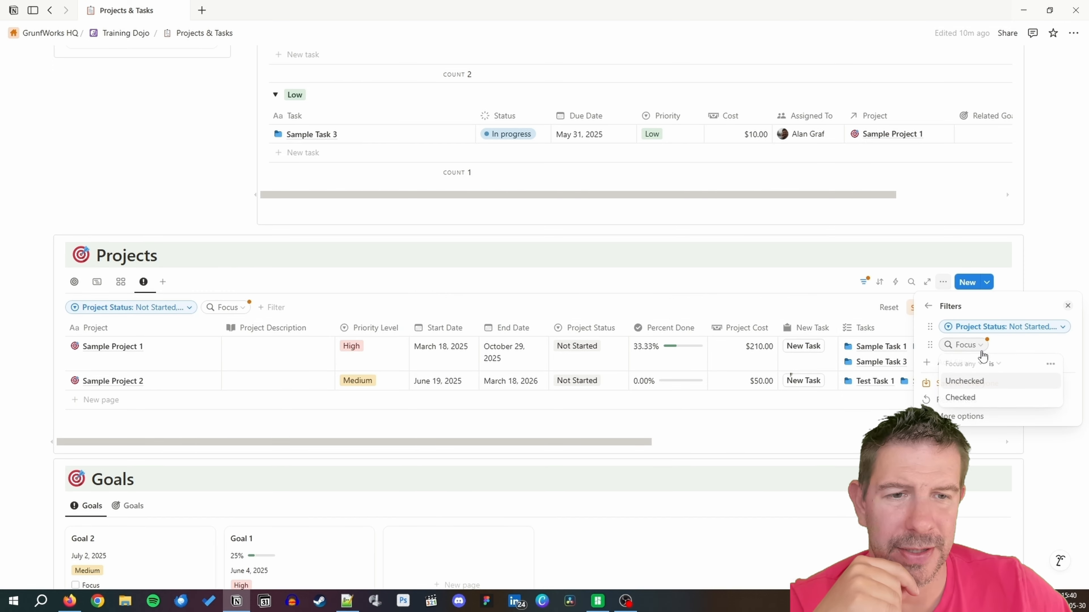
{"action": "left_click", "coordinate": [979, 397]}
{"action": "left_click", "coordinate": [777, 299]}
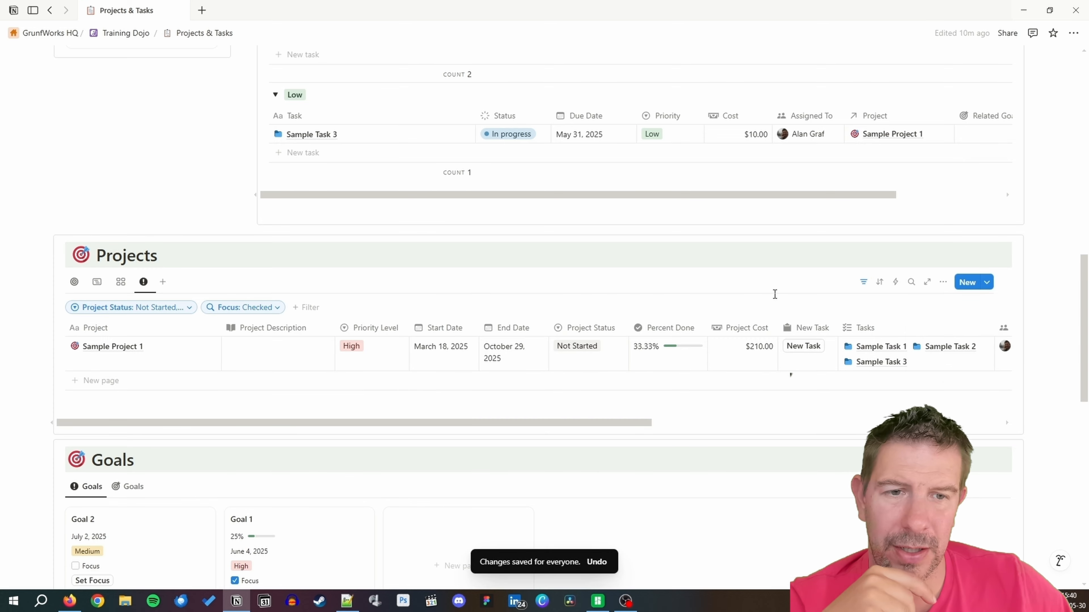
{"action": "left_click_drag", "start_coordinate": [143, 282], "coordinate": [97, 287]}
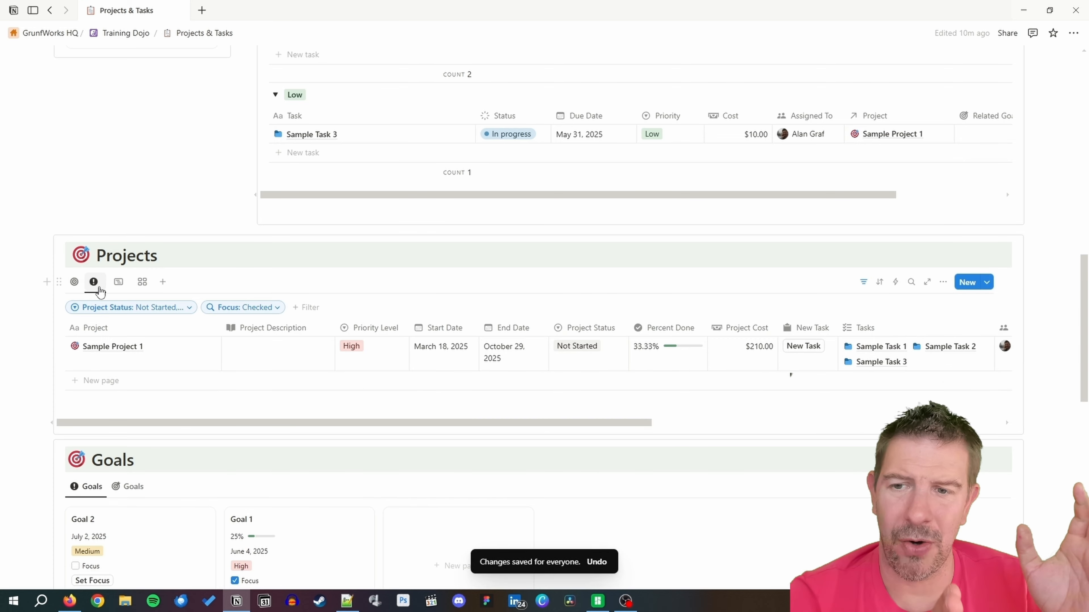
{"action": "left_click", "coordinate": [863, 284]}
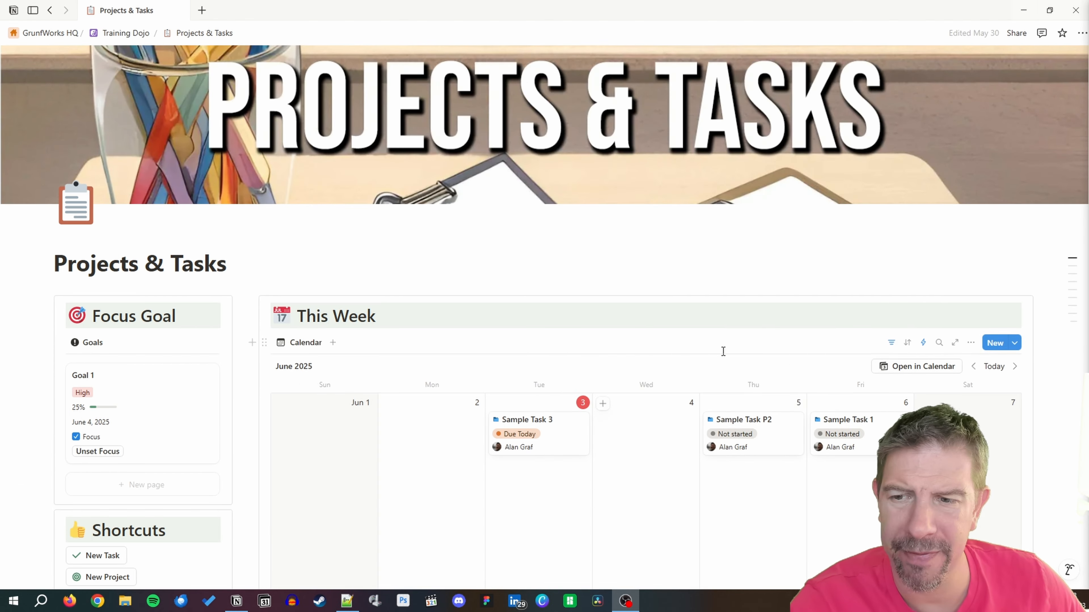
Review the dashboard's Focus Goal, This Week, Tasks, Projects and Goals sections.
{"action": "scroll", "coordinate": [767, 281], "scroll_direction": "down", "scroll_amount": 2}
{"action": "scroll", "coordinate": [767, 281], "scroll_direction": "down", "scroll_amount": 5}
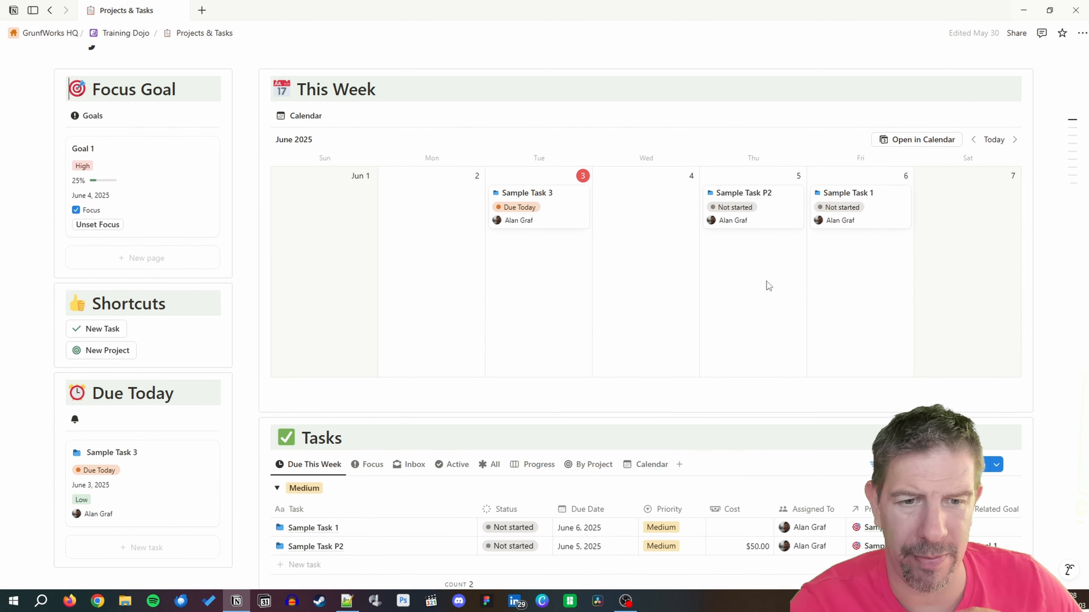
{"action": "scroll", "coordinate": [767, 281], "scroll_direction": "up", "scroll_amount": 4}
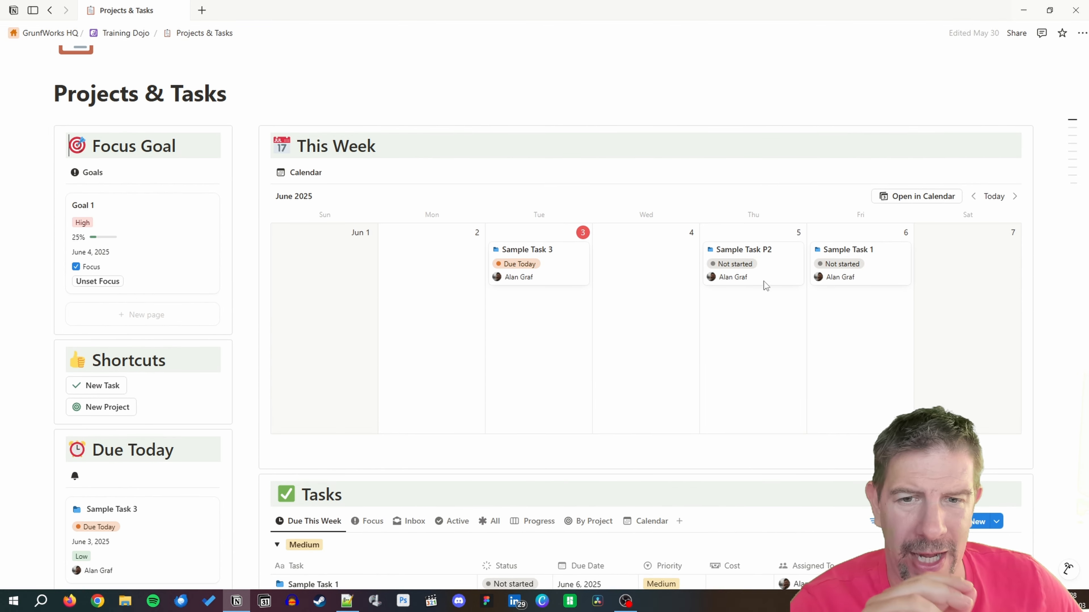
{"action": "scroll", "coordinate": [593, 281], "scroll_direction": "up", "scroll_amount": 2}
{"action": "scroll", "coordinate": [647, 318], "scroll_direction": "down", "scroll_amount": 10}
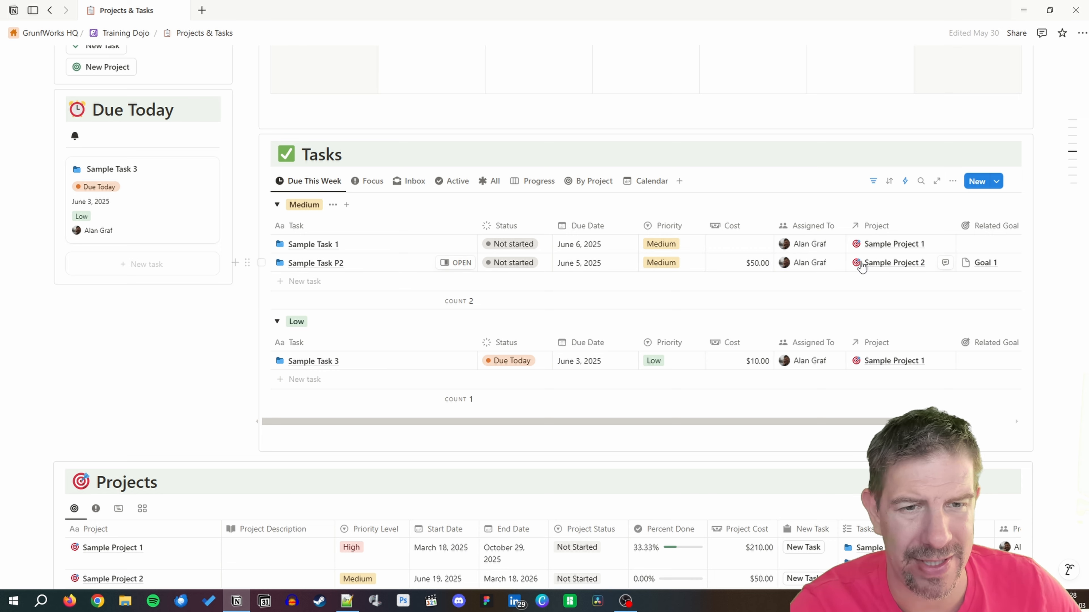
{"action": "scroll", "coordinate": [840, 282], "scroll_direction": "down", "scroll_amount": 6}
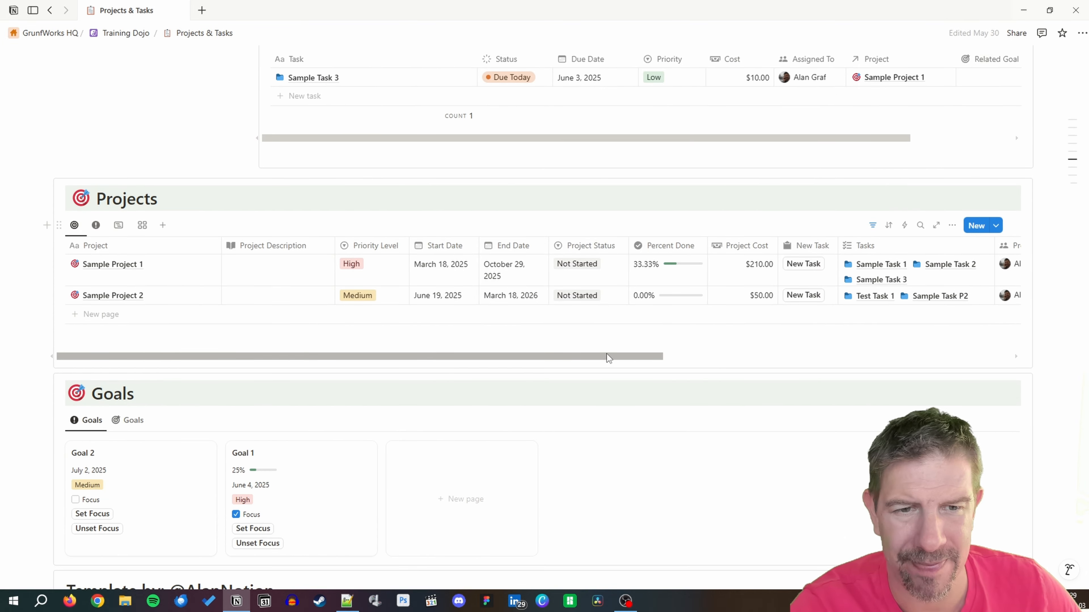
{"action": "scroll", "coordinate": [609, 358], "scroll_direction": "up", "scroll_amount": 7}
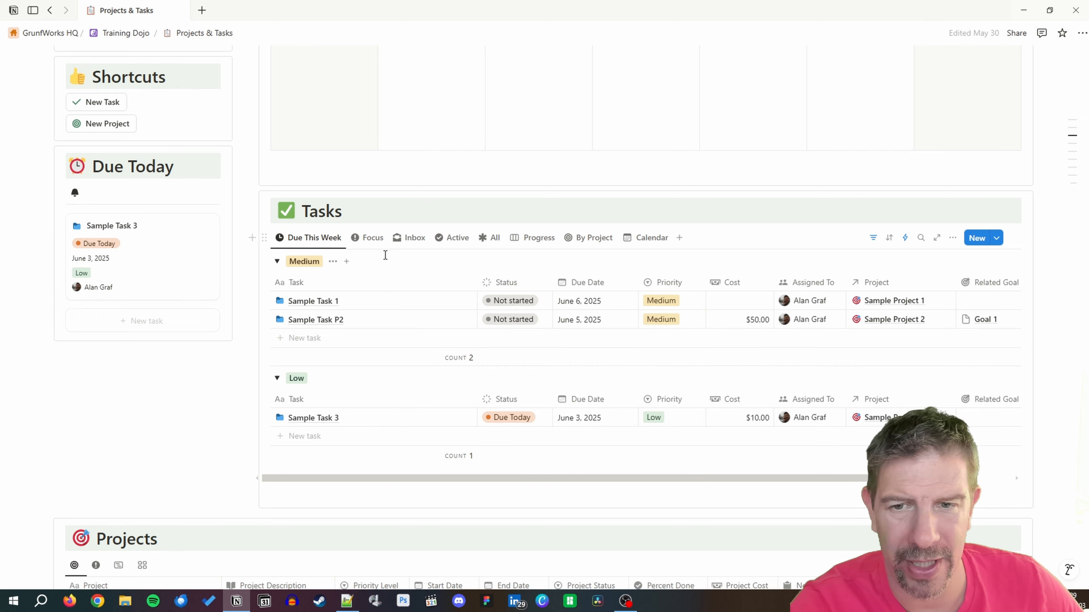
In the Focus view of Tasks, rename the Related Goal property to Simple Task Goal.
{"action": "left_click", "coordinate": [370, 239]}
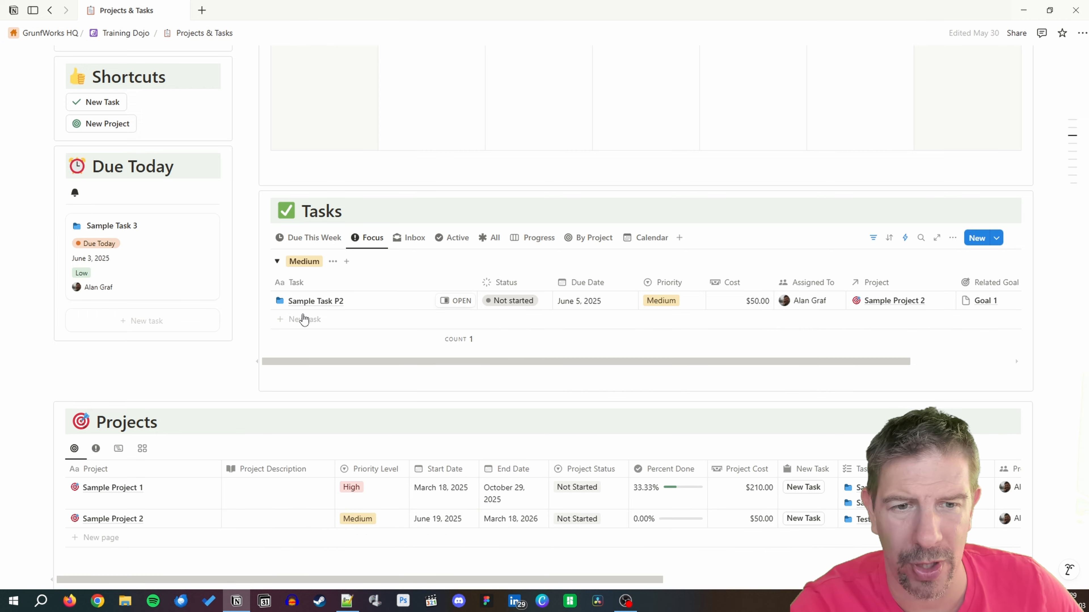
{"action": "left_click_drag", "start_coordinate": [381, 362], "coordinate": [439, 363]}
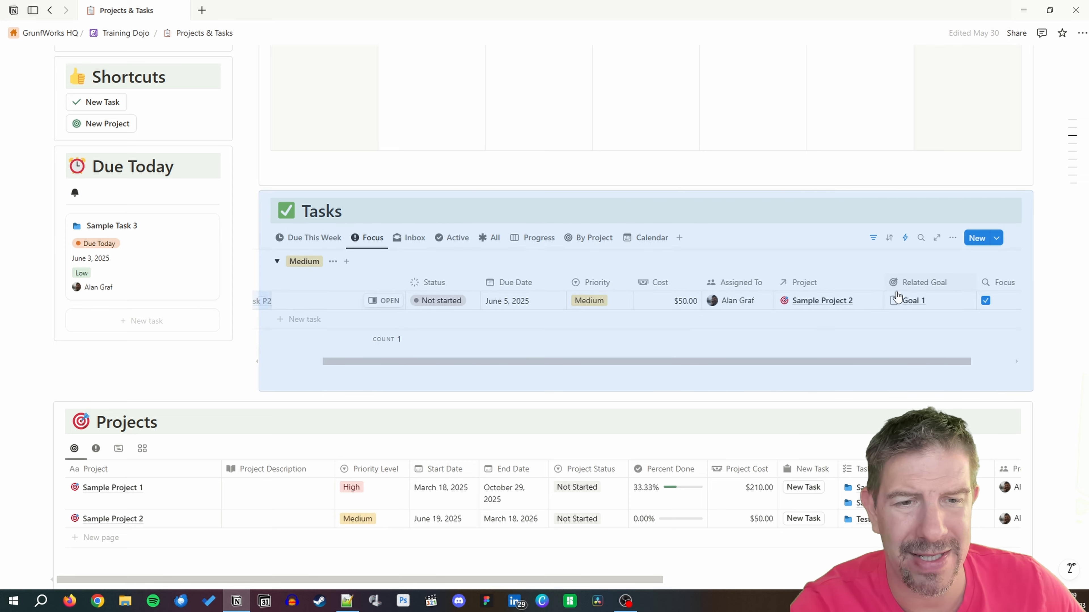
{"action": "left_click", "coordinate": [912, 282]}
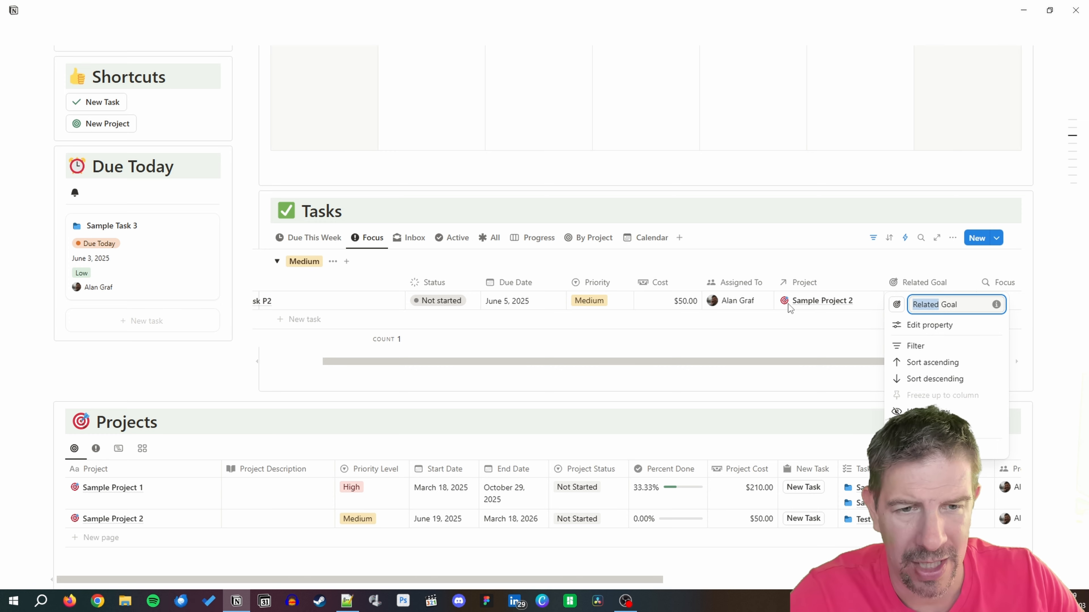
{"action": "type", "text": "Simple Ta"}
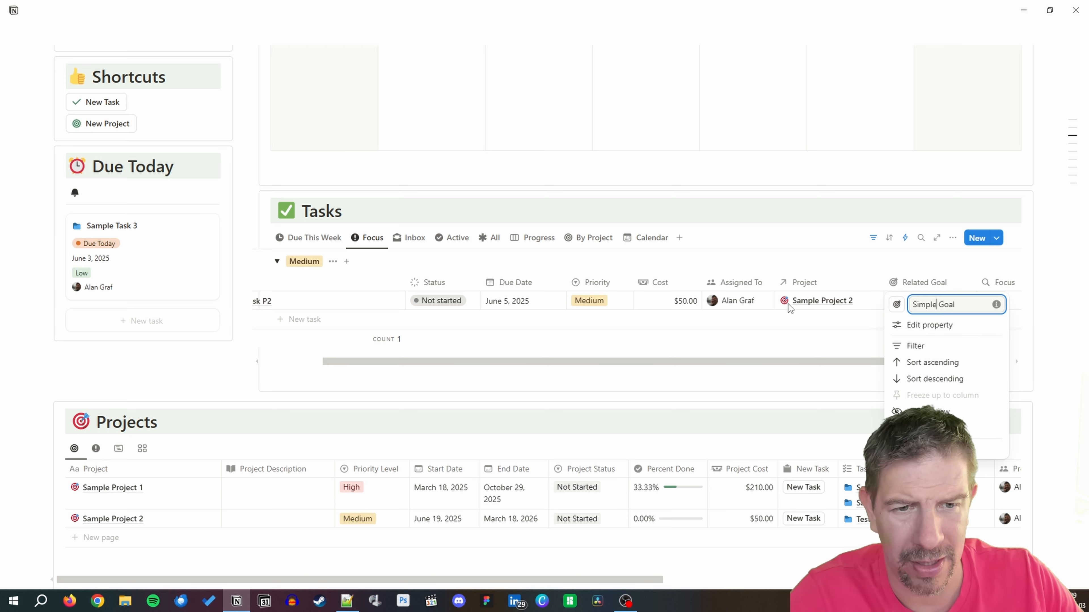
{"action": "type", "text": "sk"}
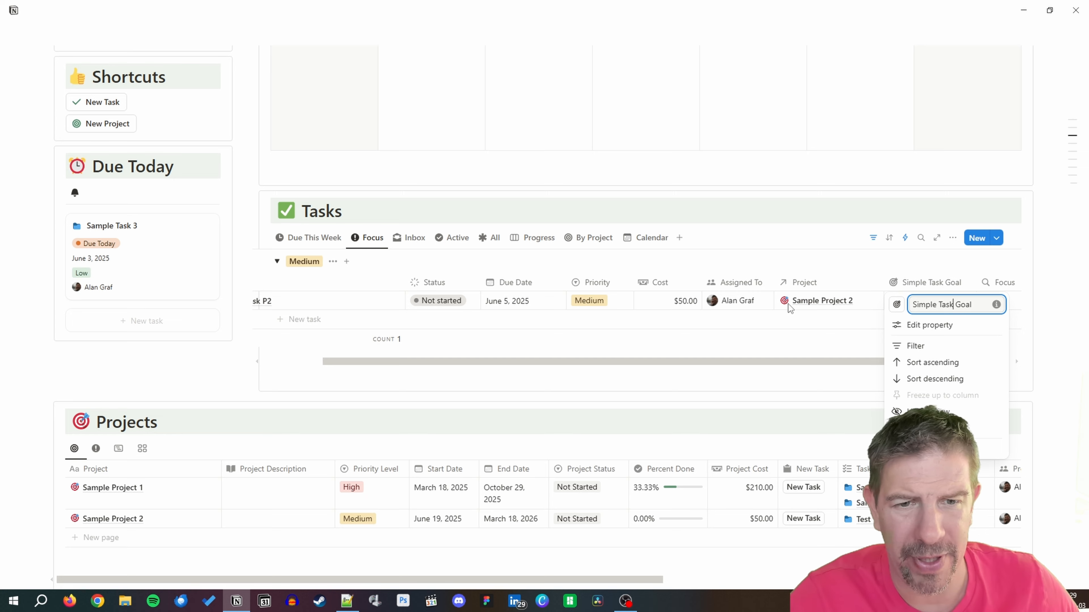
{"action": "key", "text": "Return"}
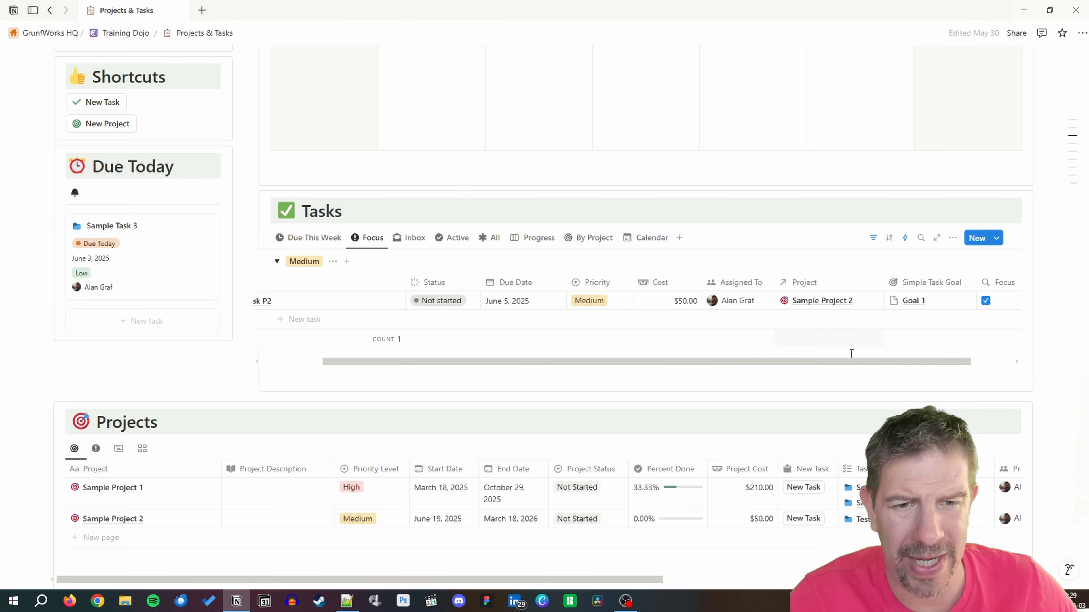
In the Focus view of Tasks, add a Rollup property through the Project relation with Related Goal as its target property.
{"action": "left_click_drag", "start_coordinate": [833, 369], "coordinate": [690, 375]}
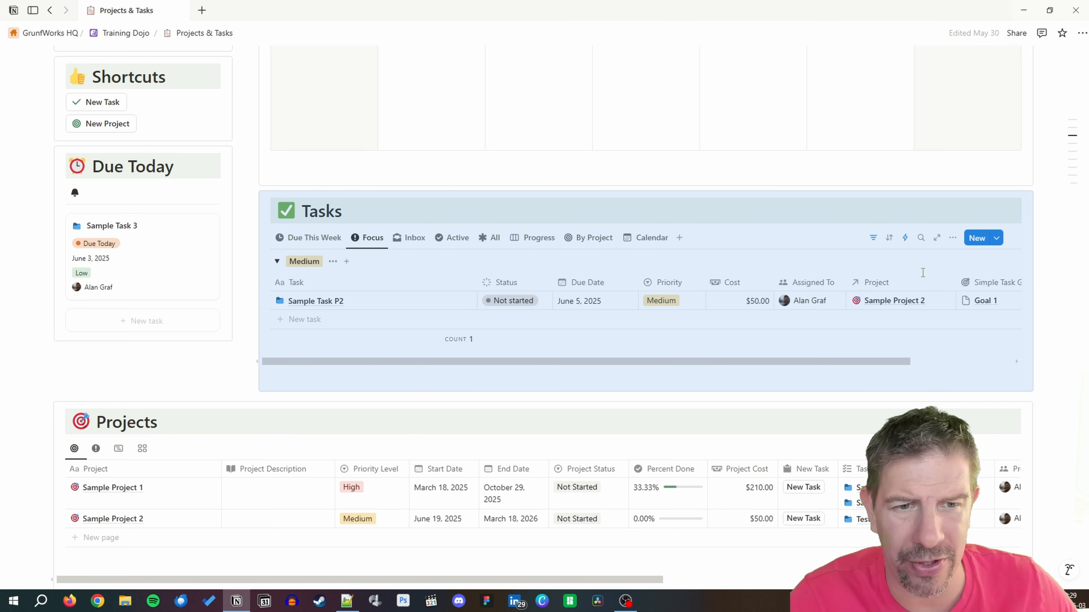
{"action": "left_click_drag", "start_coordinate": [838, 370], "coordinate": [997, 374]}
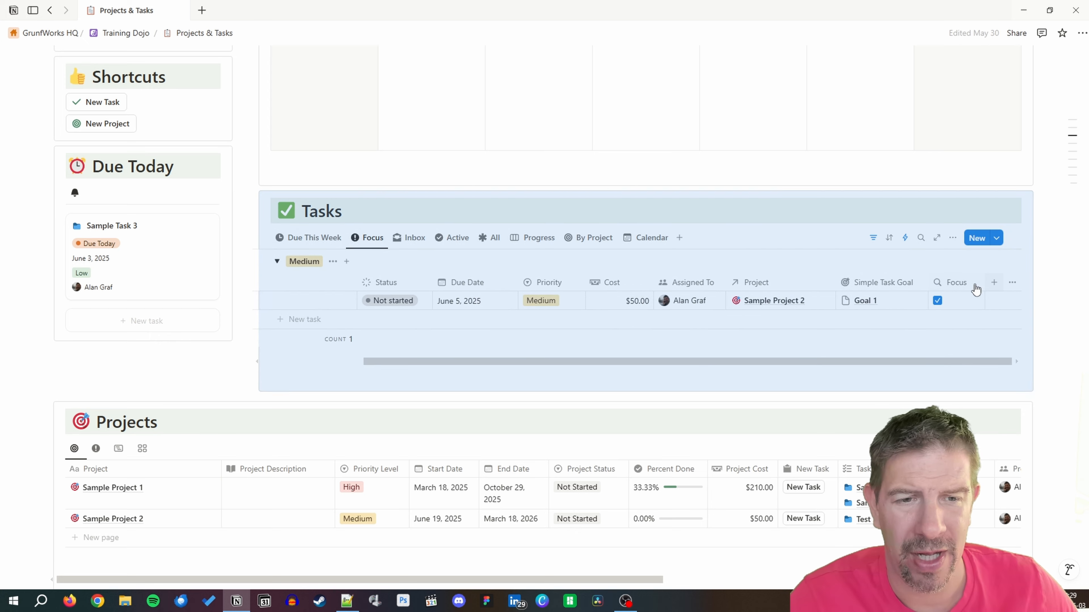
{"action": "left_click", "coordinate": [994, 284]}
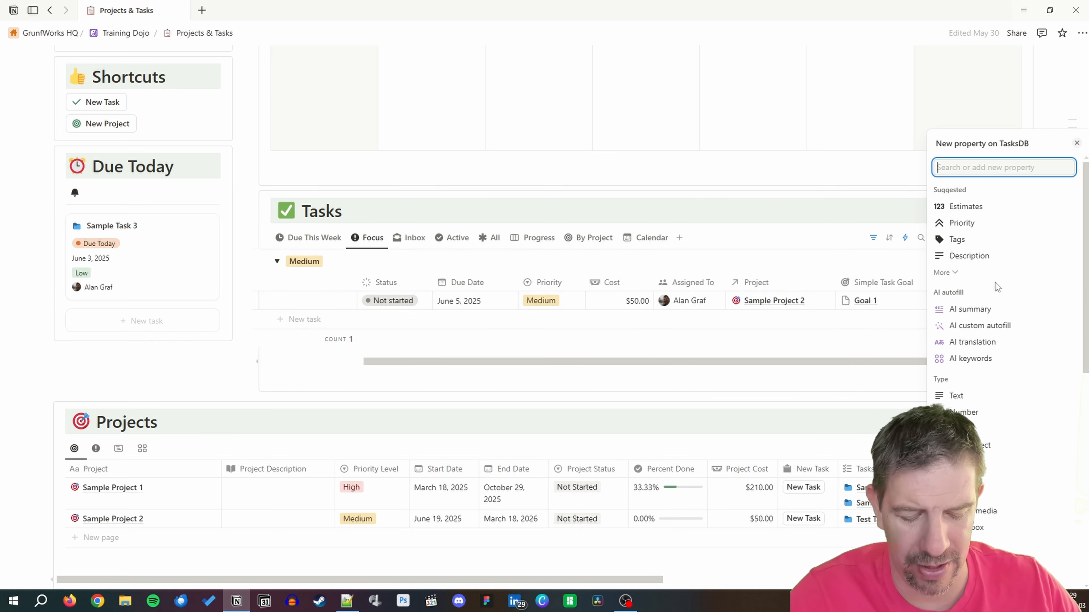
{"action": "type", "text": "roll"}
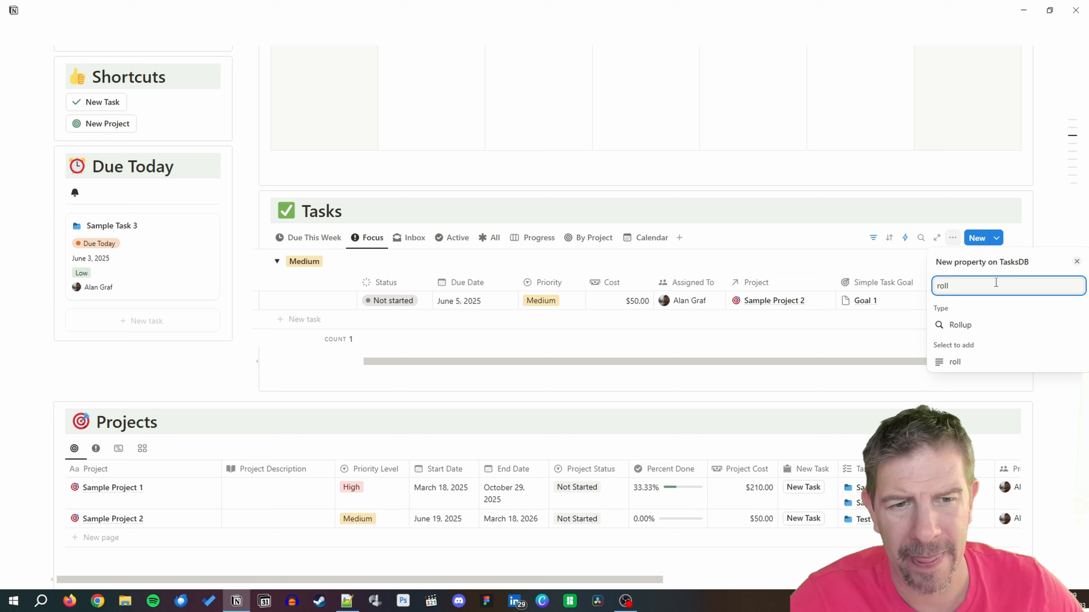
{"action": "left_click", "coordinate": [973, 325]}
{"action": "left_click", "coordinate": [1035, 326]}
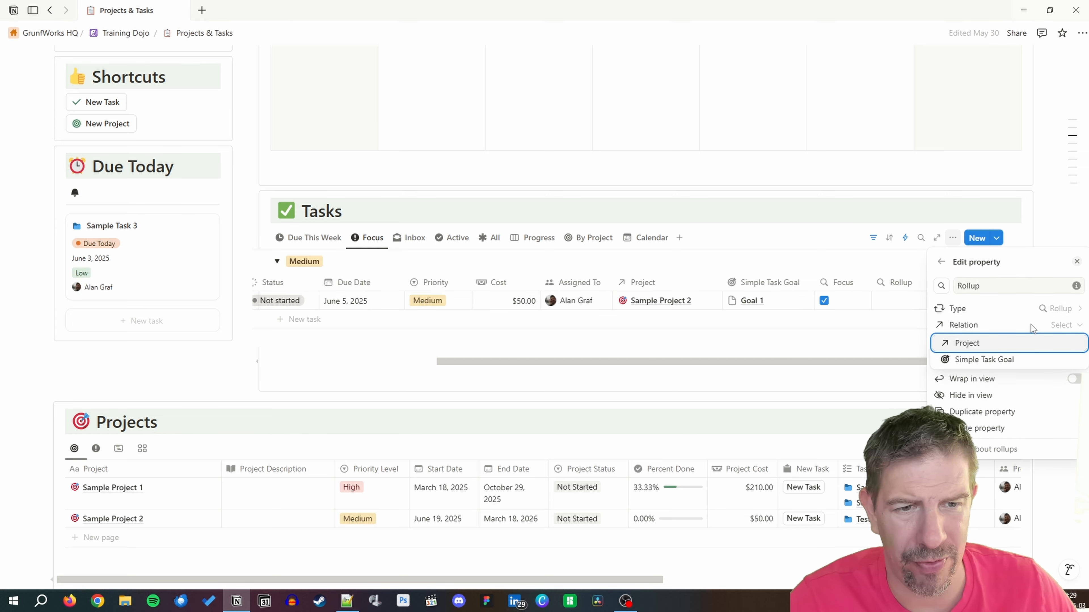
{"action": "left_click", "coordinate": [996, 343]}
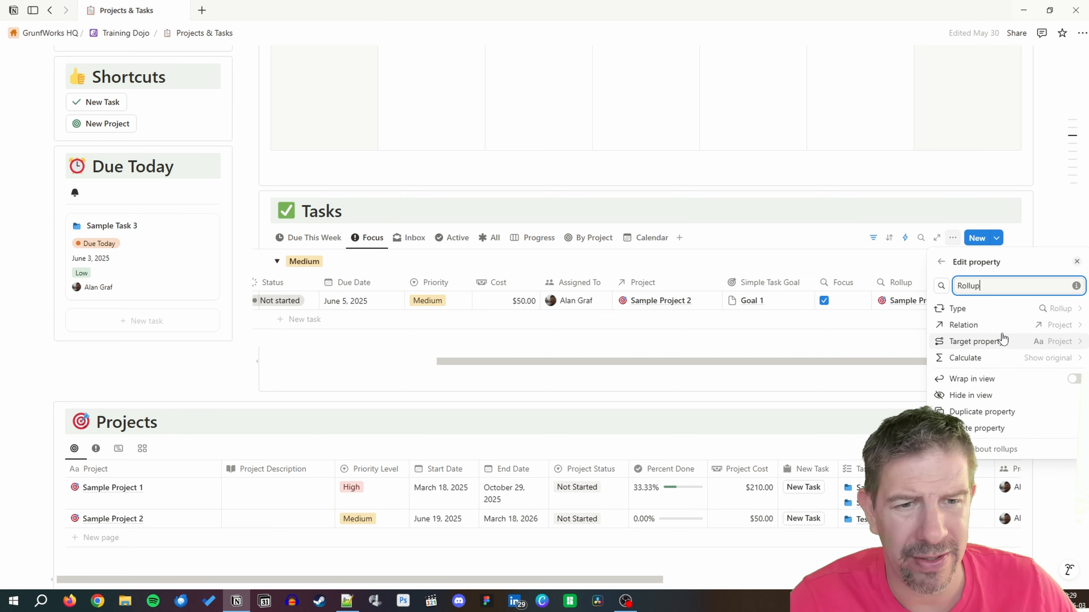
{"action": "left_click", "coordinate": [1029, 343]}
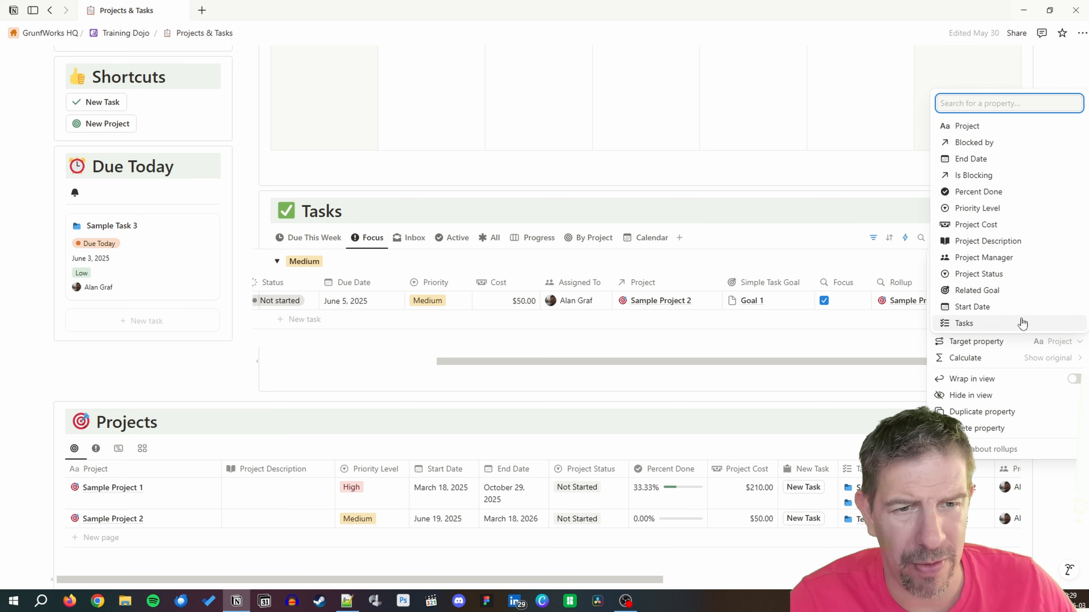
{"action": "left_click", "coordinate": [994, 291]}
Name the new rollup property Project Goal and give it the target icon.
{"action": "key", "text": "ctrl+a"}
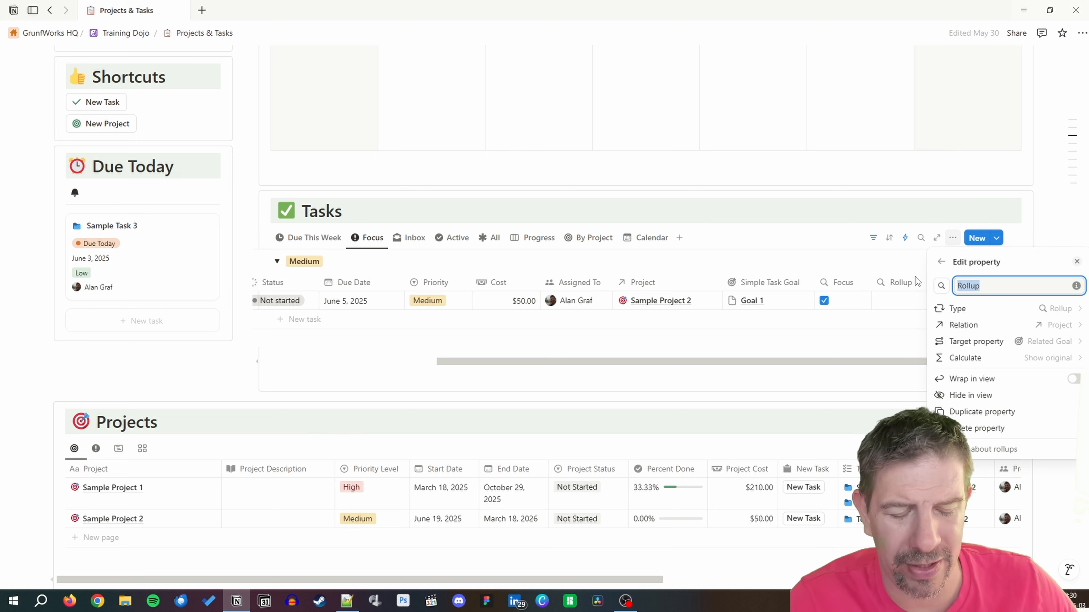
{"action": "type", "text": "Proje"}
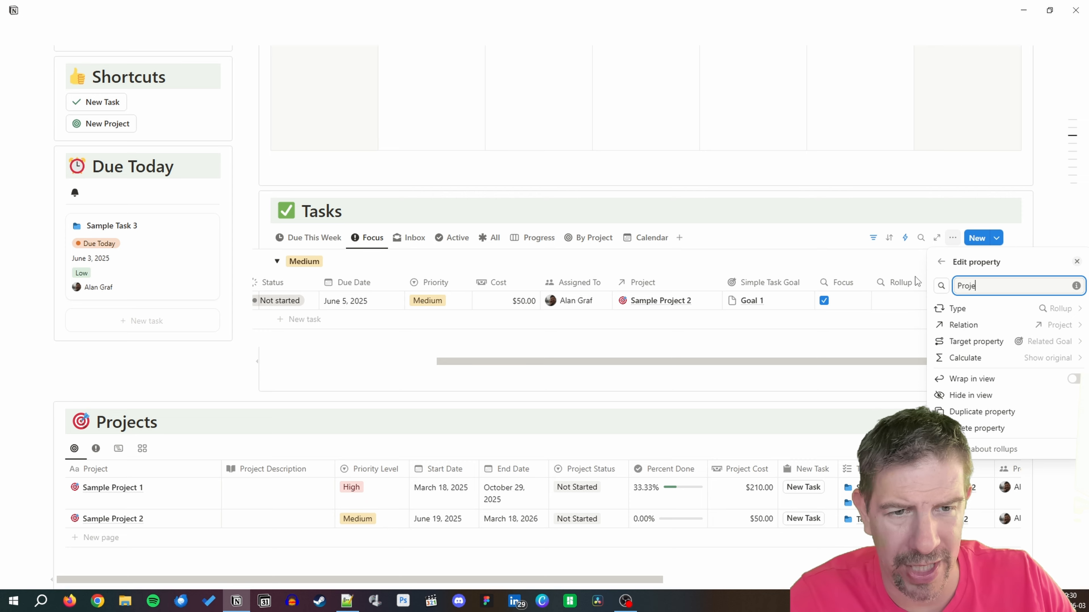
{"action": "type", "text": "ct Goal"}
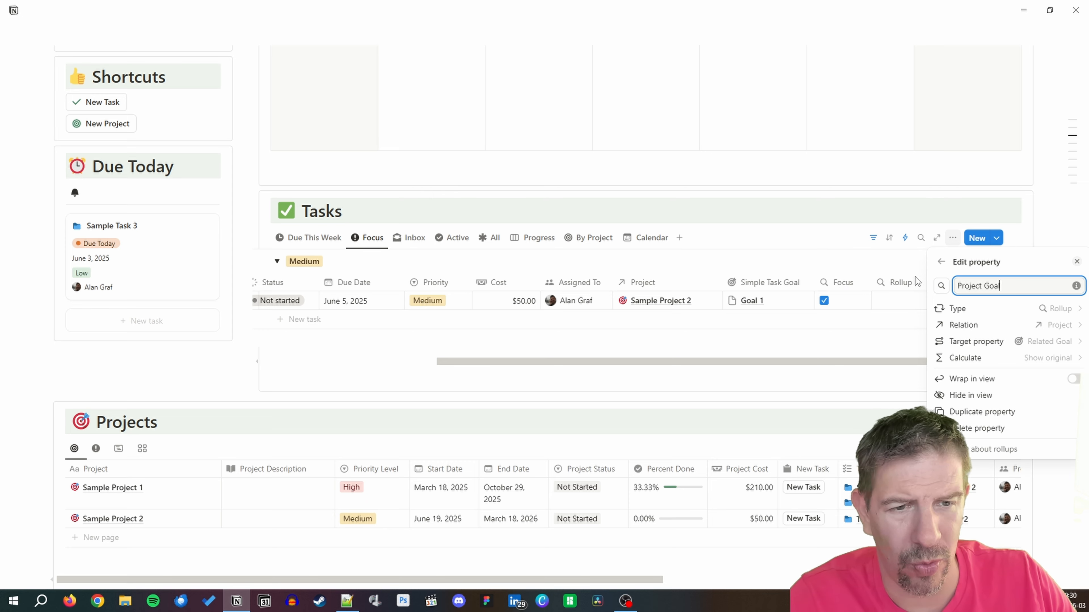
{"action": "left_click", "coordinate": [941, 286]}
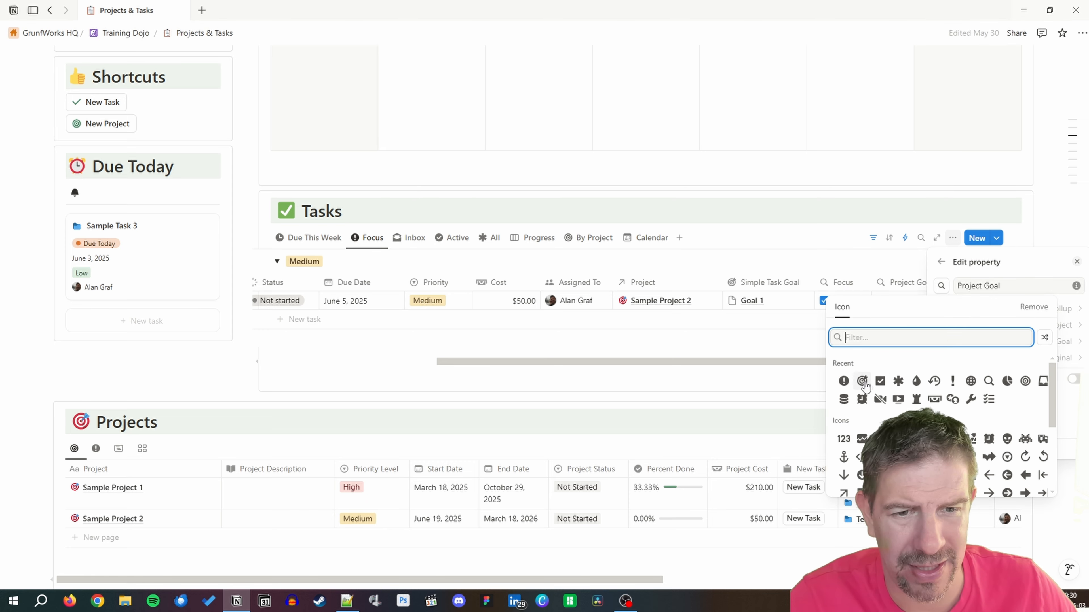
{"action": "left_click", "coordinate": [863, 380]}
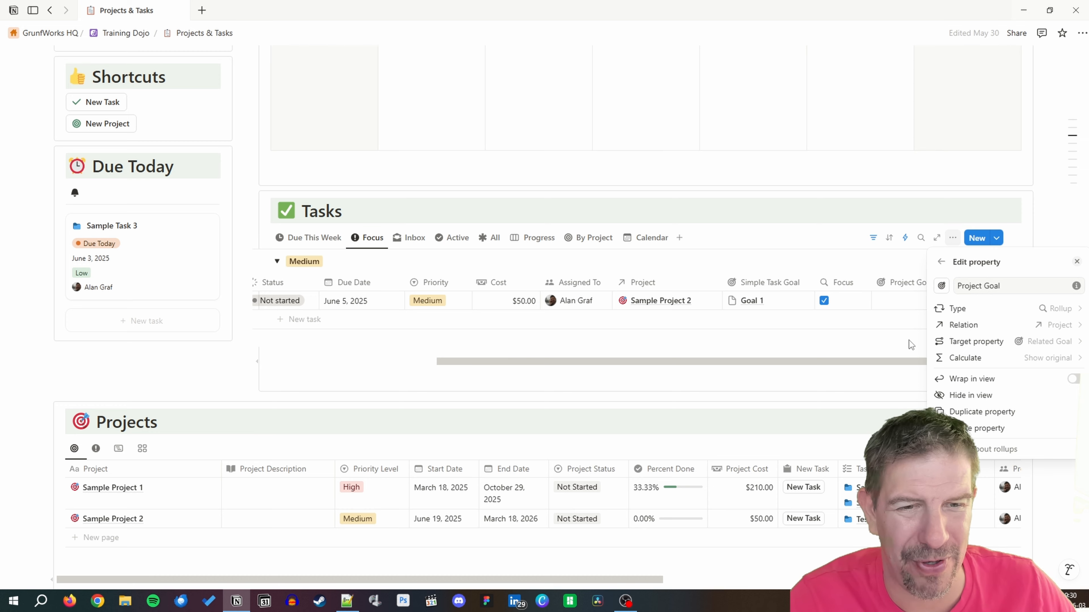
{"action": "left_click", "coordinate": [880, 338]}
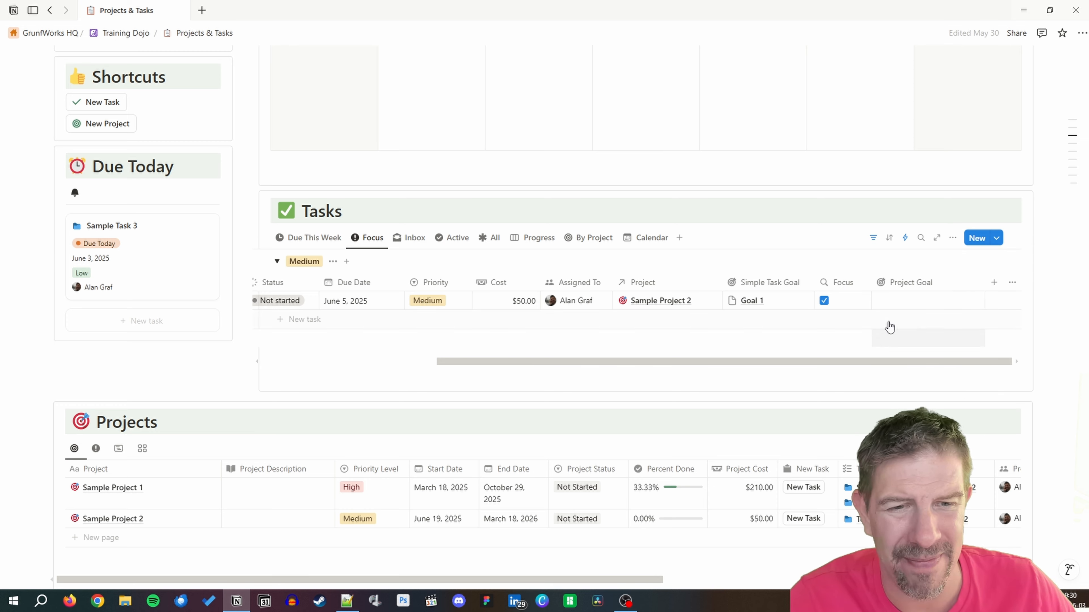
In the Due This Week view of Tasks, move the Project Goal column between Simple Task Goal and Focus.
{"action": "left_click", "coordinate": [334, 239]}
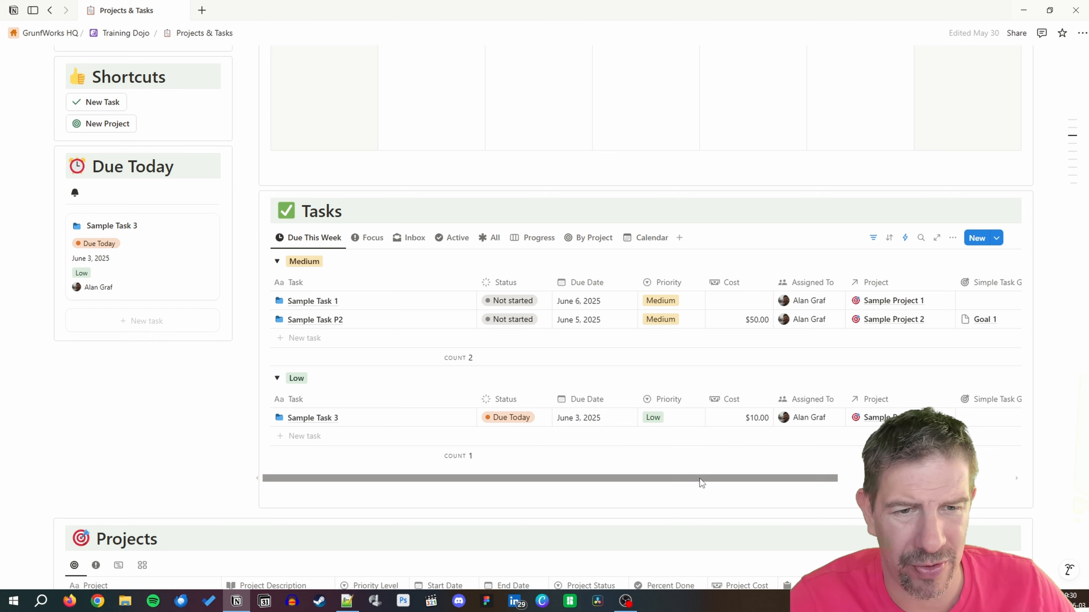
{"action": "left_click_drag", "start_coordinate": [700, 478], "coordinate": [874, 479]}
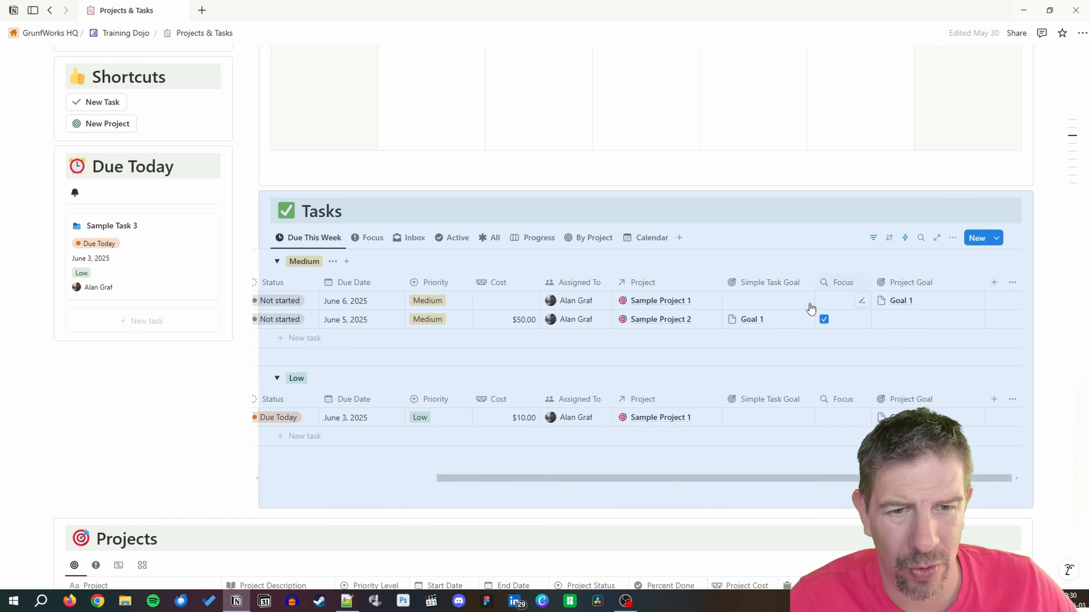
{"action": "left_click_drag", "start_coordinate": [905, 285], "coordinate": [840, 283]}
Open Test Task 1 from Sample Project 2's tasks and set its due date to June 6, 2025.
{"action": "scroll", "coordinate": [883, 309], "scroll_direction": "down", "scroll_amount": 4}
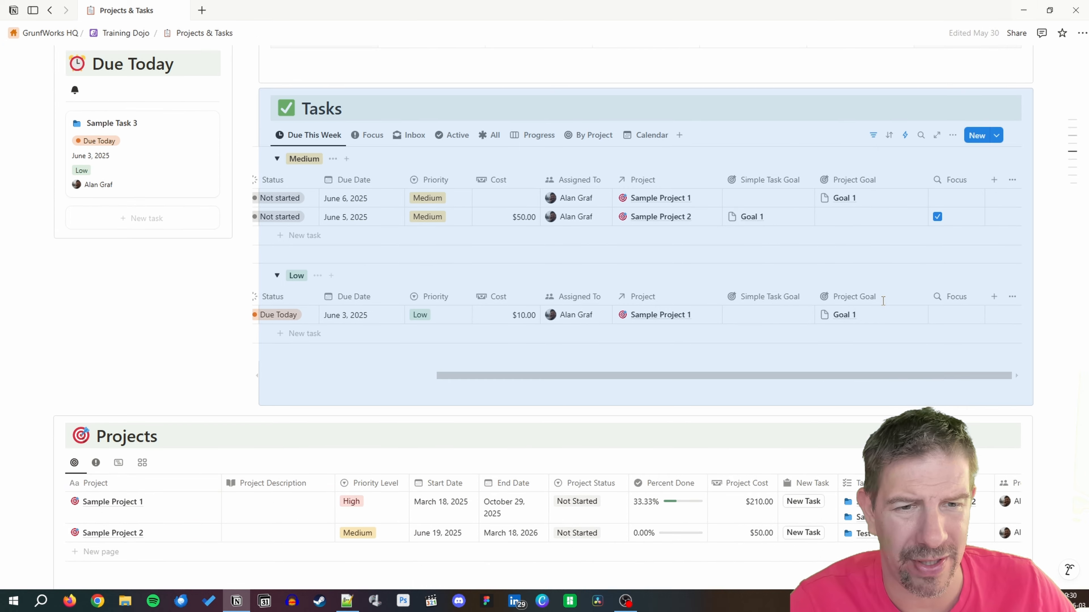
{"action": "scroll", "coordinate": [883, 233], "scroll_direction": "up", "scroll_amount": 1}
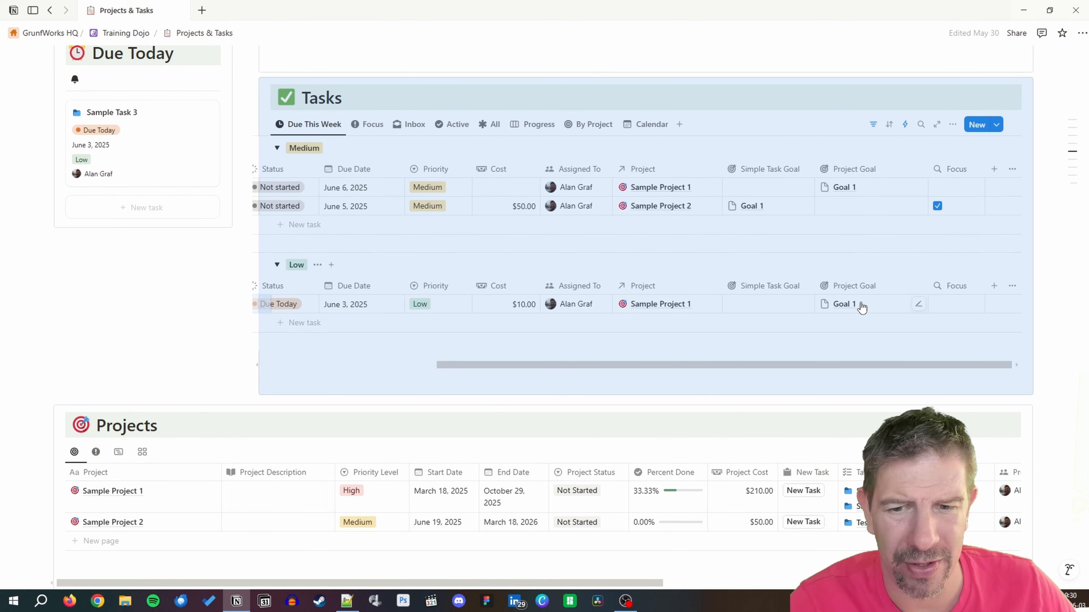
{"action": "scroll", "coordinate": [520, 448], "scroll_direction": "down", "scroll_amount": 3}
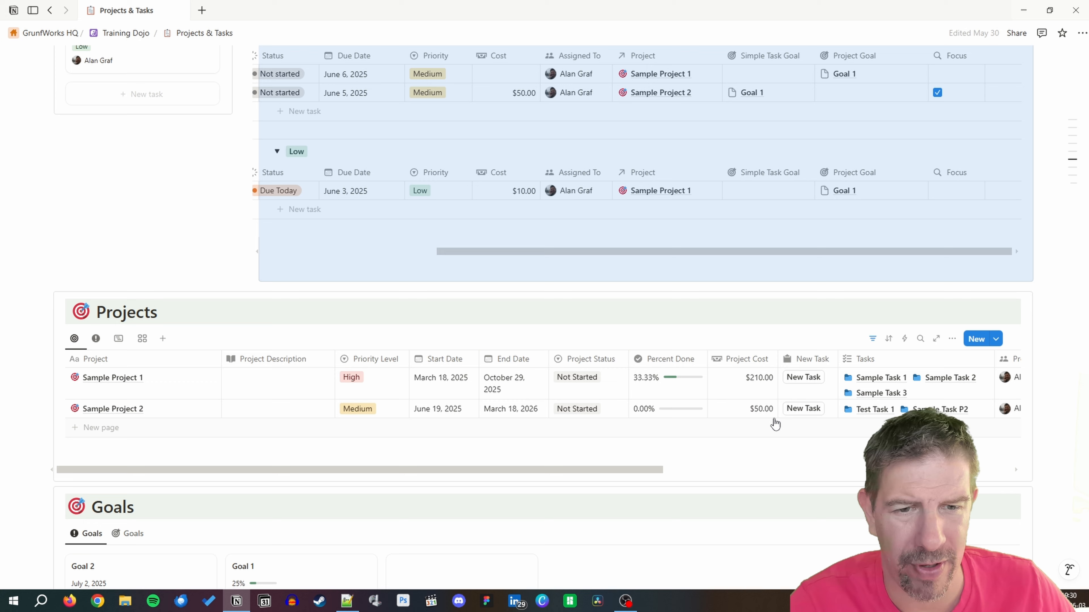
{"action": "left_click", "coordinate": [857, 412]}
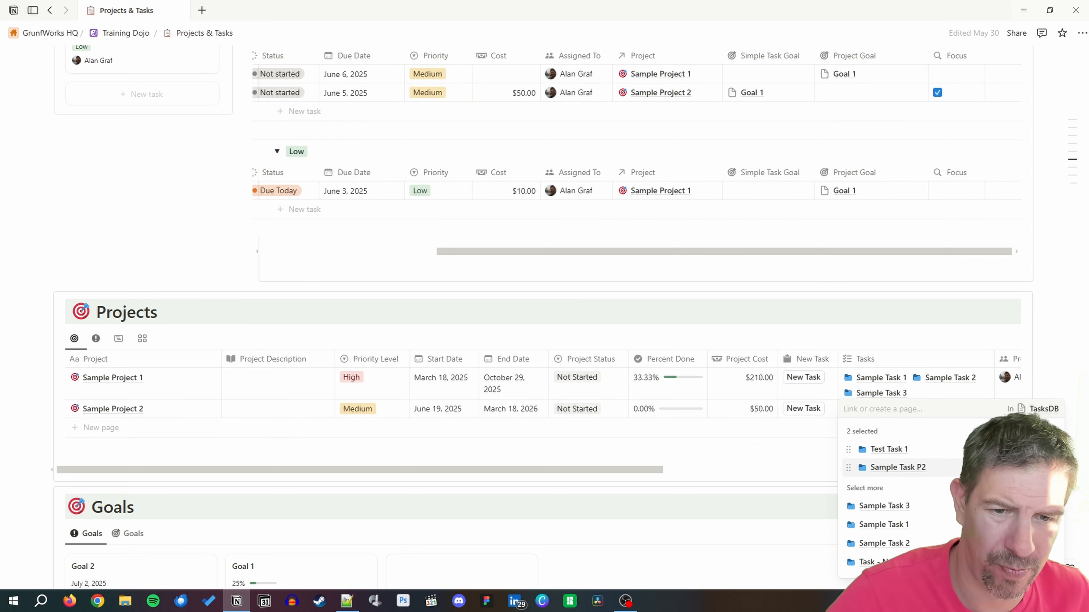
{"action": "left_click", "coordinate": [874, 450]}
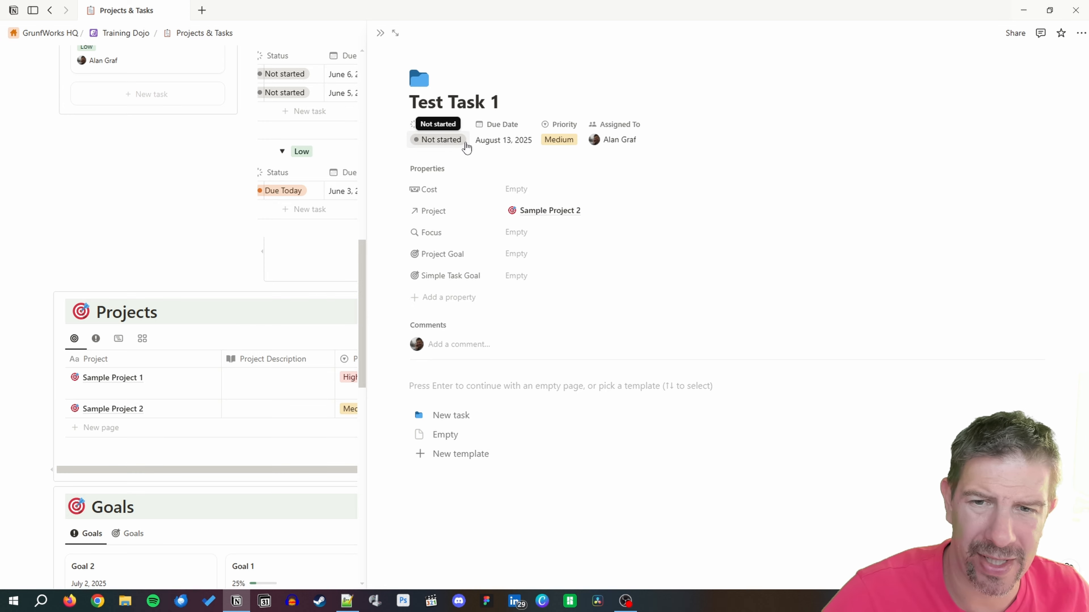
{"action": "left_click", "coordinate": [488, 141]}
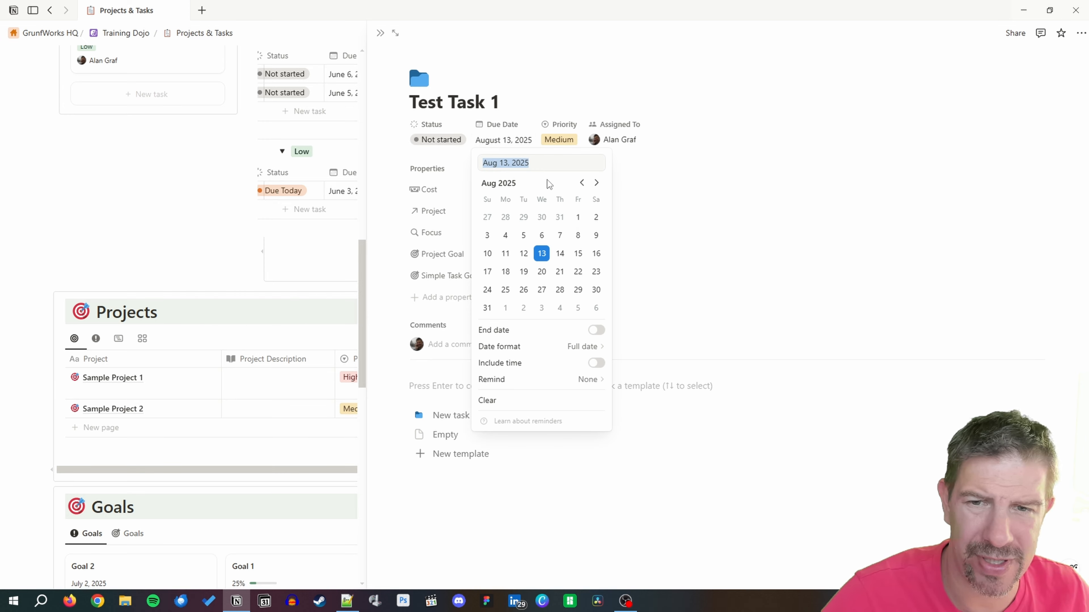
{"action": "left_click", "coordinate": [582, 183]}
{"action": "left_click", "coordinate": [581, 182]}
{"action": "left_click", "coordinate": [581, 183]}
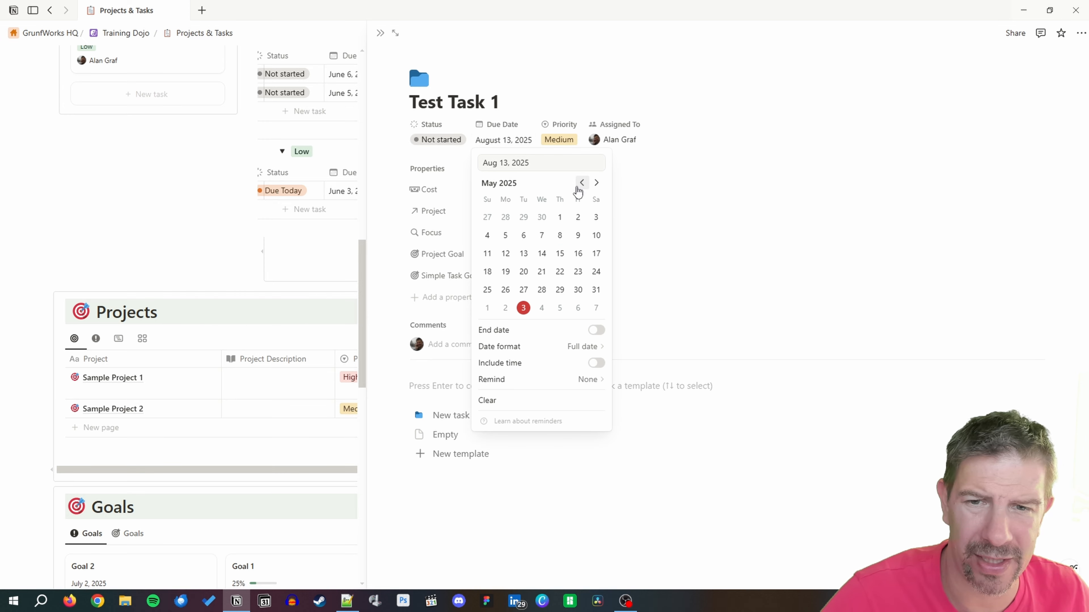
{"action": "left_click", "coordinate": [596, 182]}
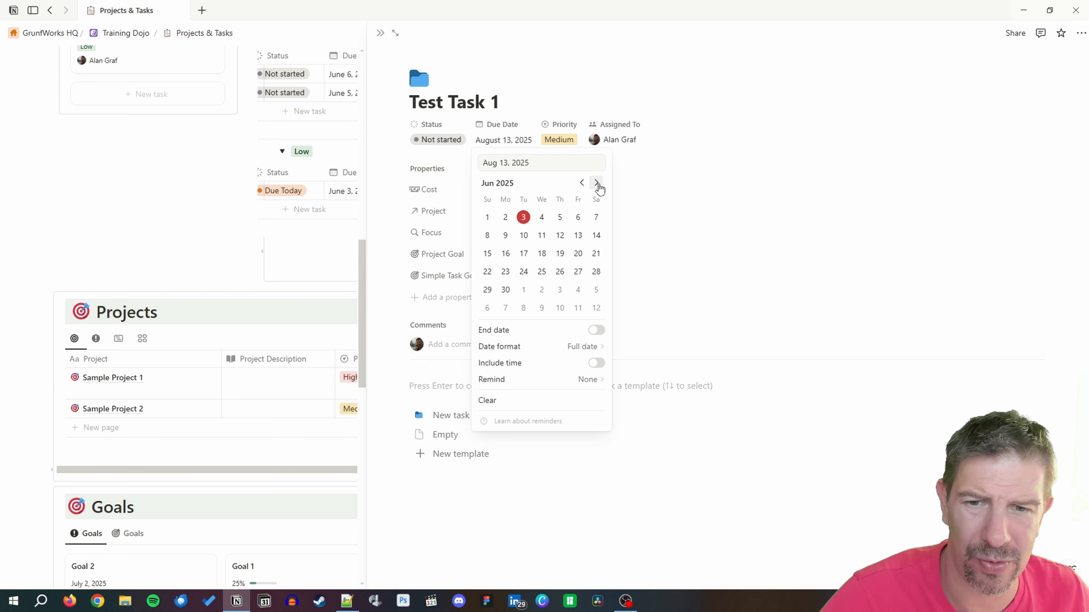
{"action": "left_click", "coordinate": [578, 216]}
Set Test Task 1's status to In progress and close its page.
{"action": "left_click", "coordinate": [434, 141]}
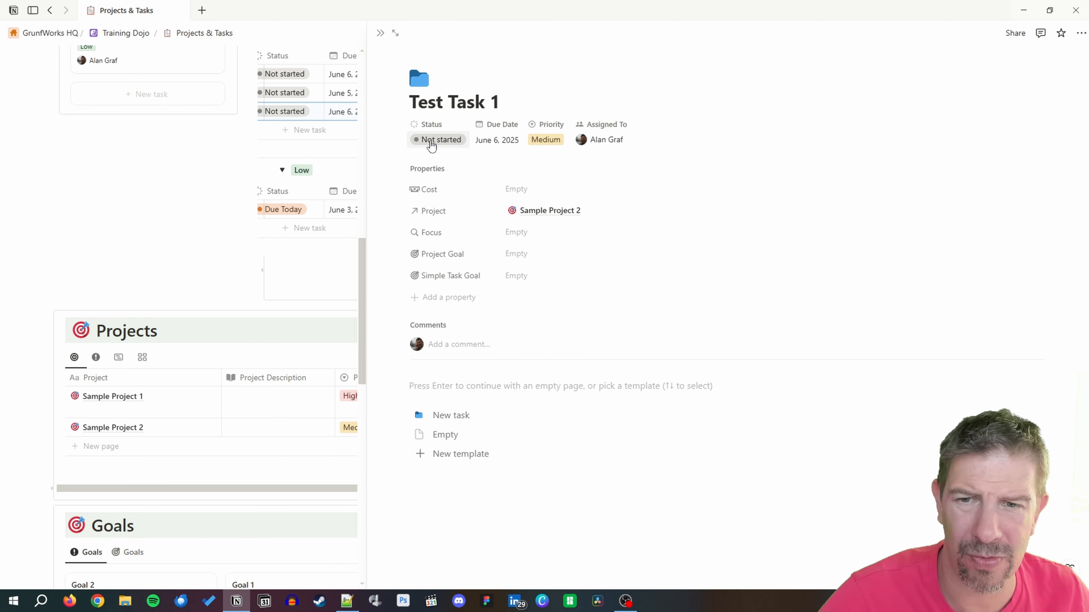
{"action": "left_click", "coordinate": [434, 141]}
{"action": "left_click", "coordinate": [469, 218]}
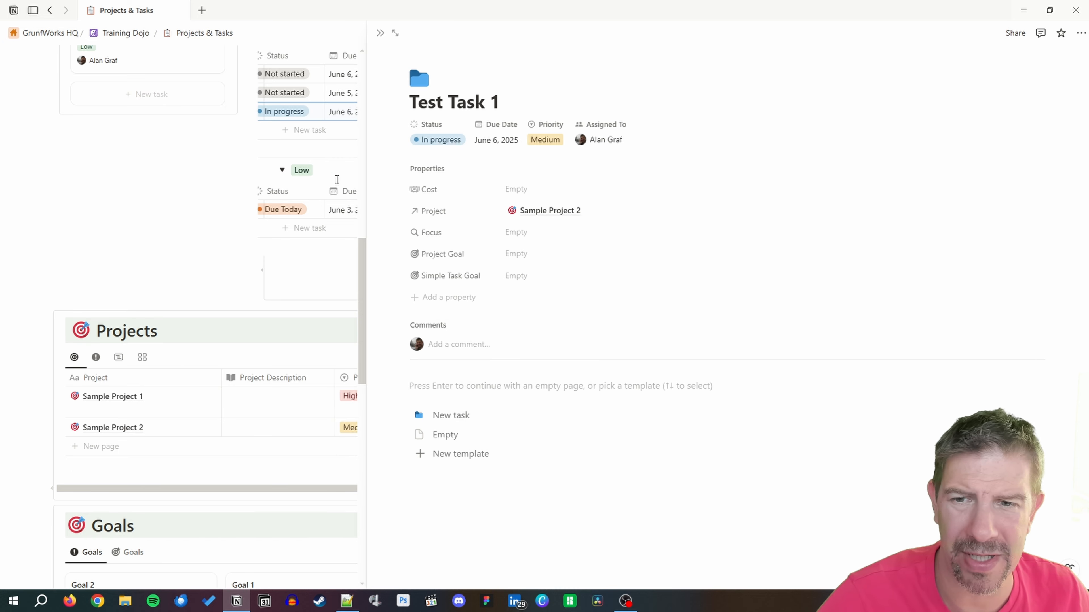
{"action": "left_click", "coordinate": [146, 209]}
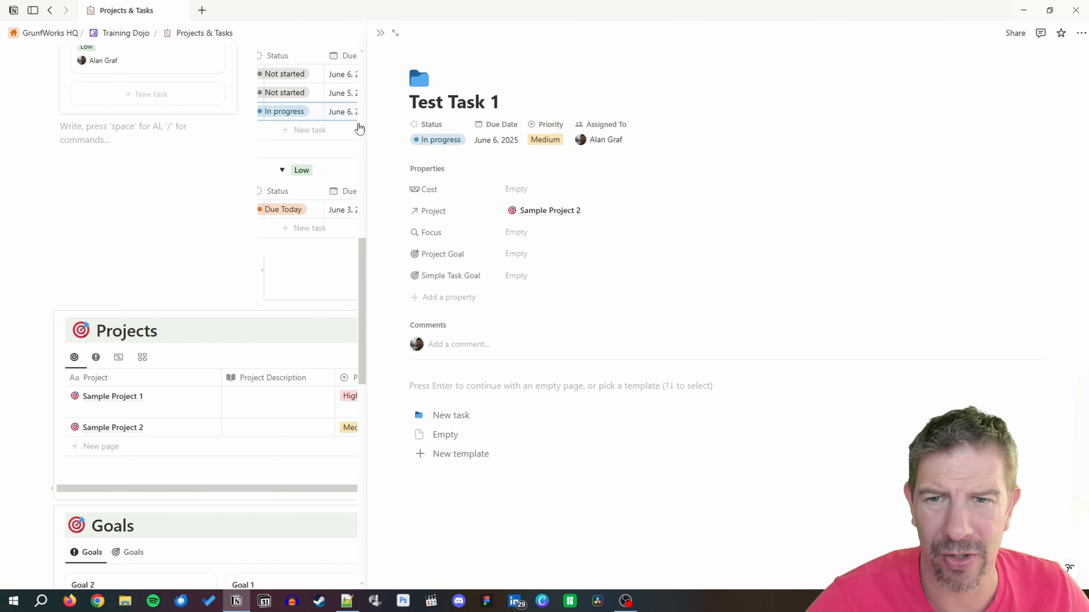
{"action": "left_click", "coordinate": [380, 33]}
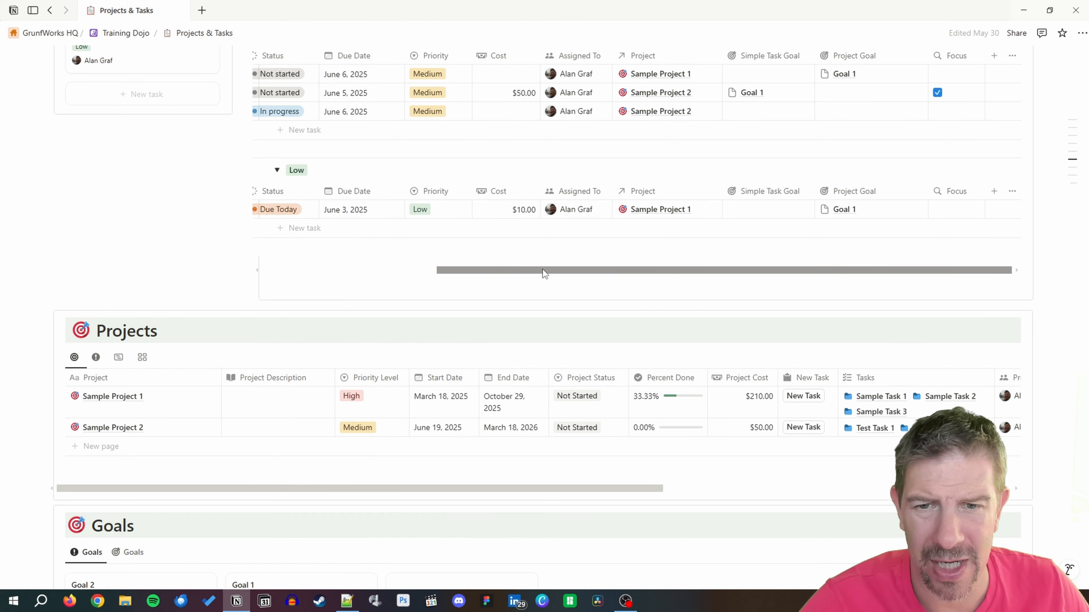
Change the Tasks table's Focus property type from Rollup to Formula.
{"action": "left_click_drag", "start_coordinate": [543, 269], "coordinate": [449, 274]}
{"action": "scroll", "coordinate": [855, 240], "scroll_direction": "up", "scroll_amount": 4}
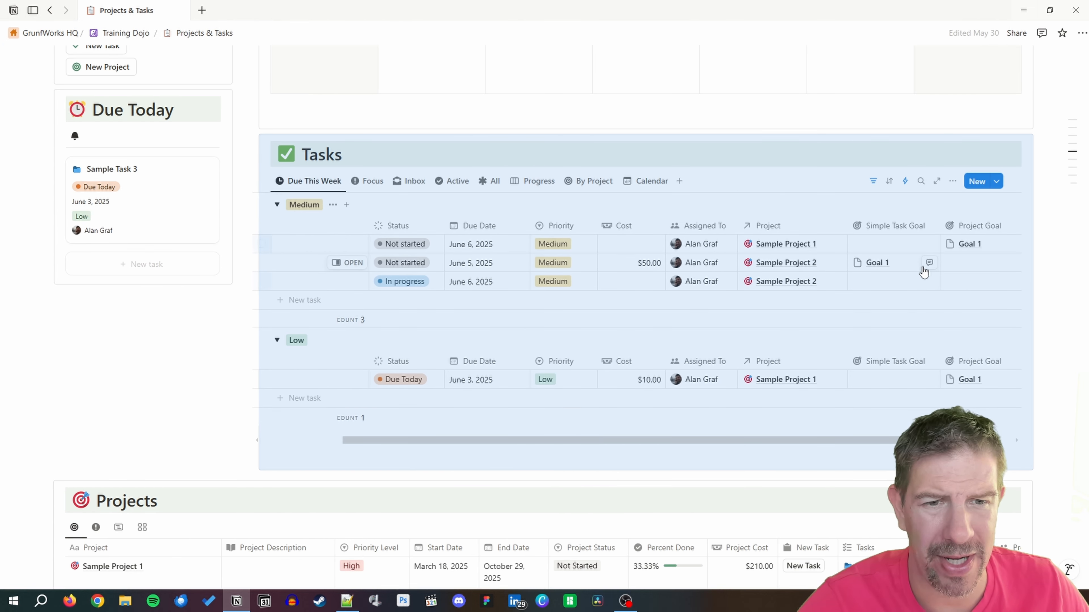
{"action": "left_click_drag", "start_coordinate": [713, 444], "coordinate": [810, 453]}
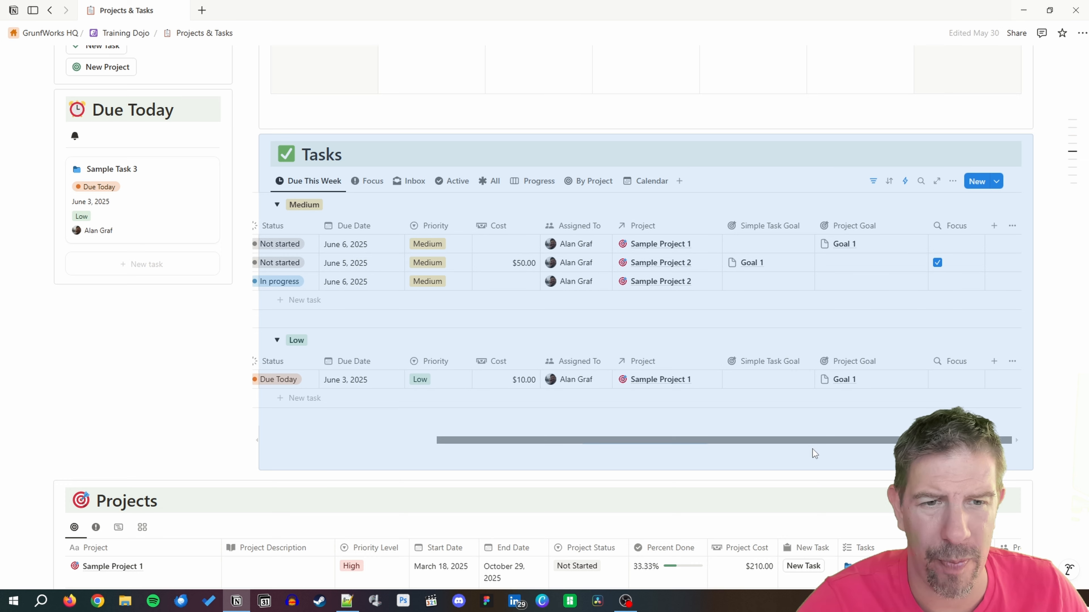
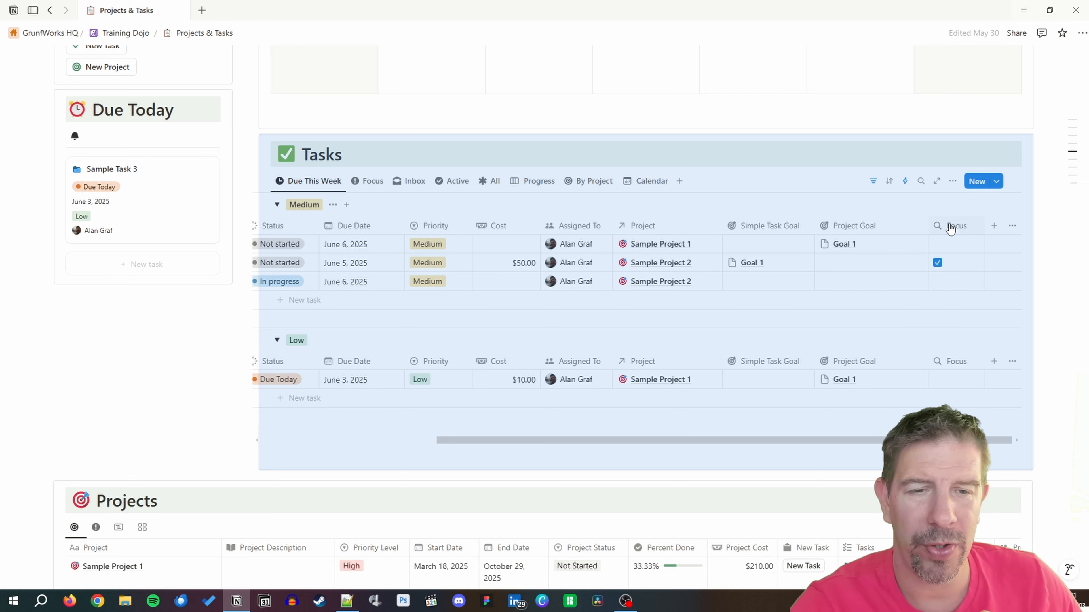
{"action": "left_click", "coordinate": [950, 229]}
{"action": "left_click", "coordinate": [968, 264]}
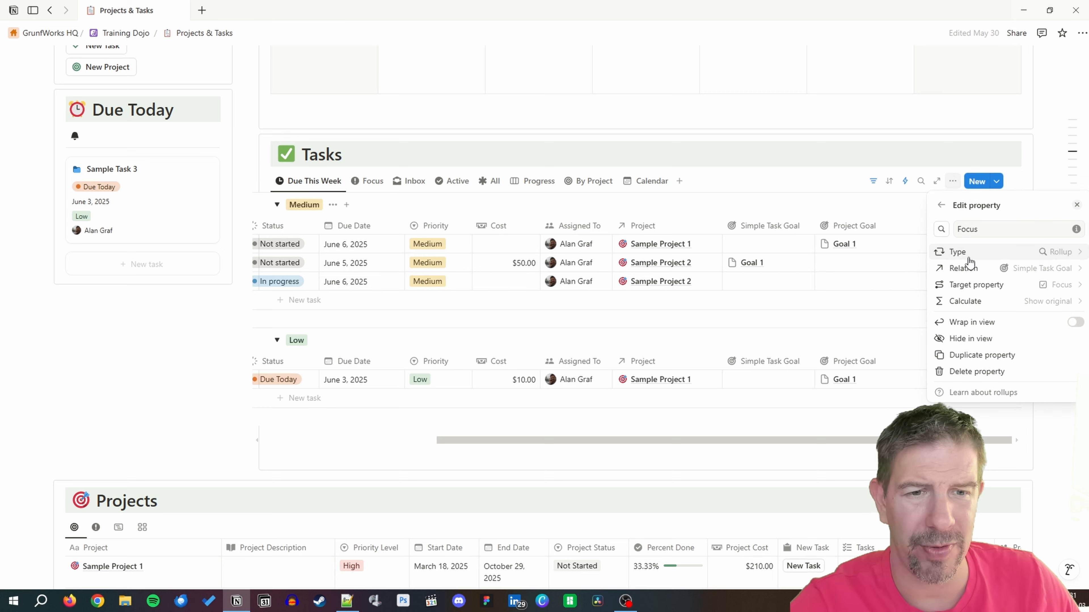
{"action": "left_click", "coordinate": [990, 253]}
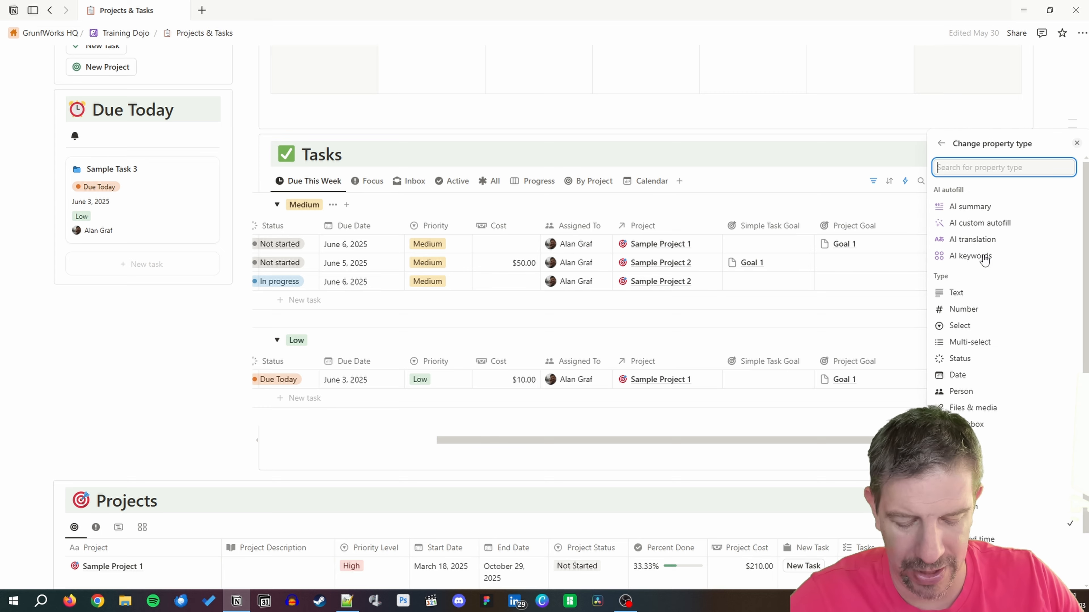
{"action": "type", "text": "form"}
{"action": "left_click", "coordinate": [980, 268]}
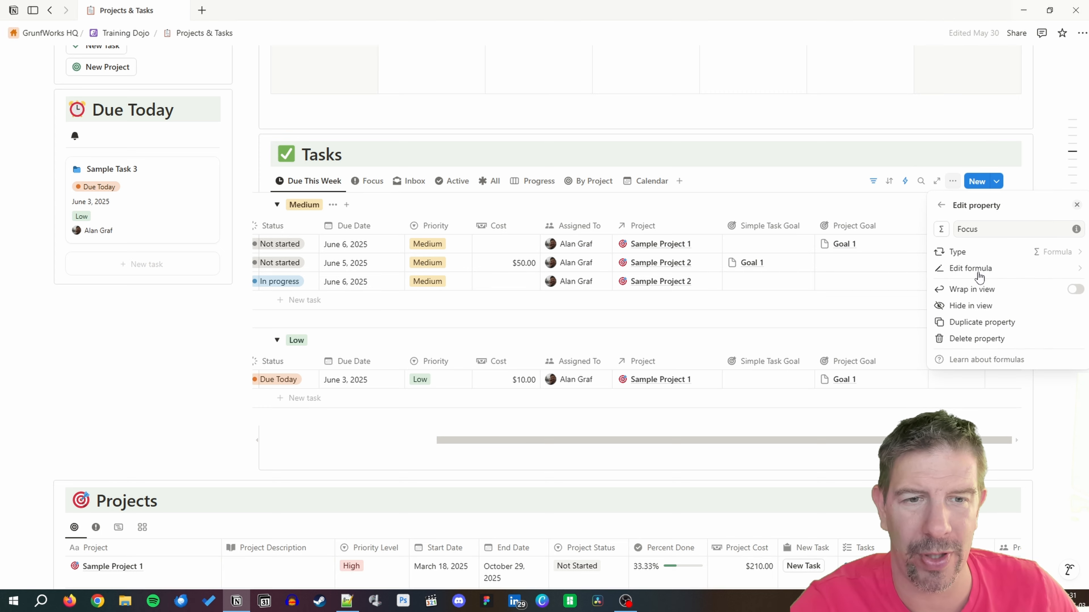
Start the Focus property's formula with a multi-line lets() function and declare the variable project_goal_focus.
{"action": "left_click", "coordinate": [973, 269]}
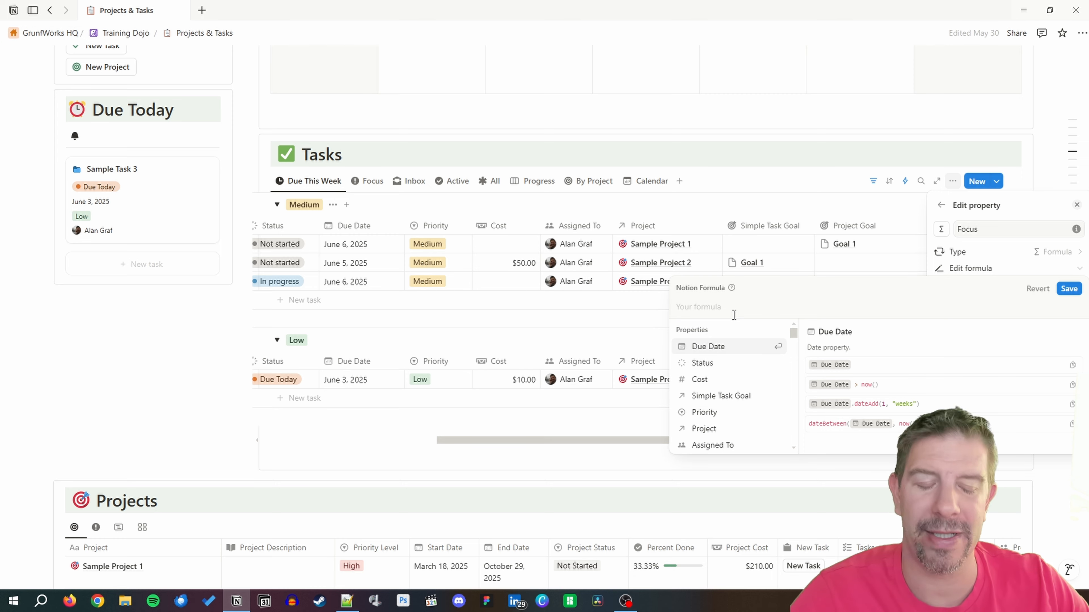
{"action": "type", "text": "lets"}
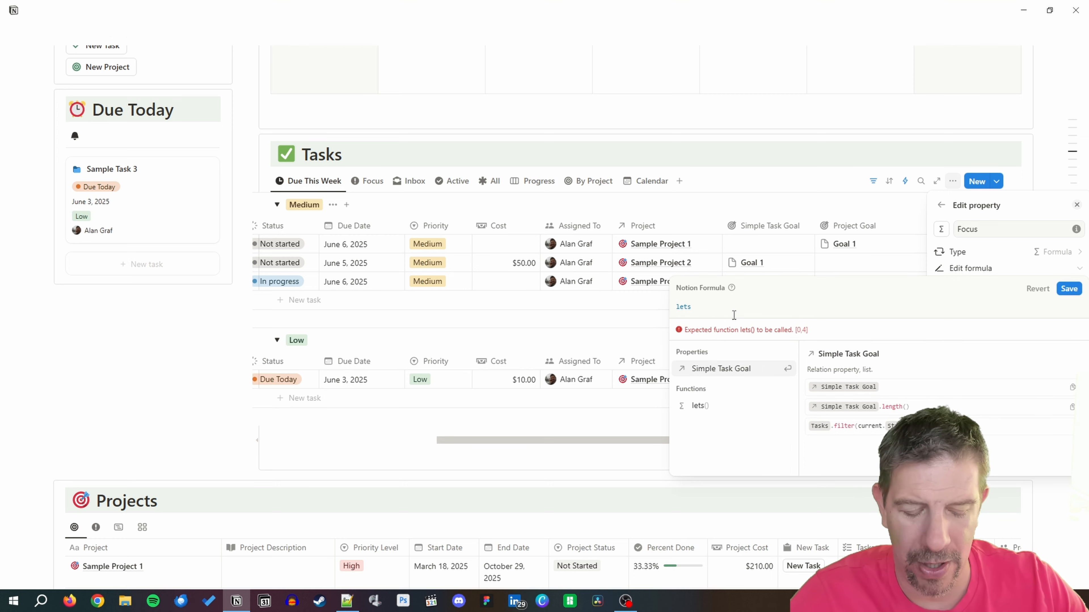
{"action": "type", "text": "()"}
{"action": "key", "text": "shift+Return"}
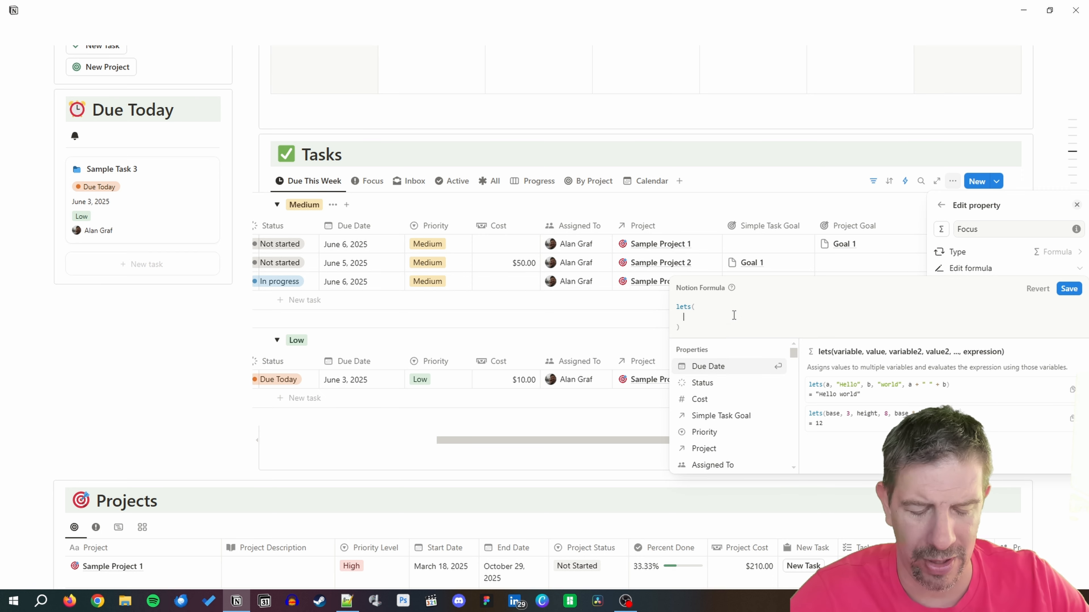
{"action": "type", "text": "projectÄ"}
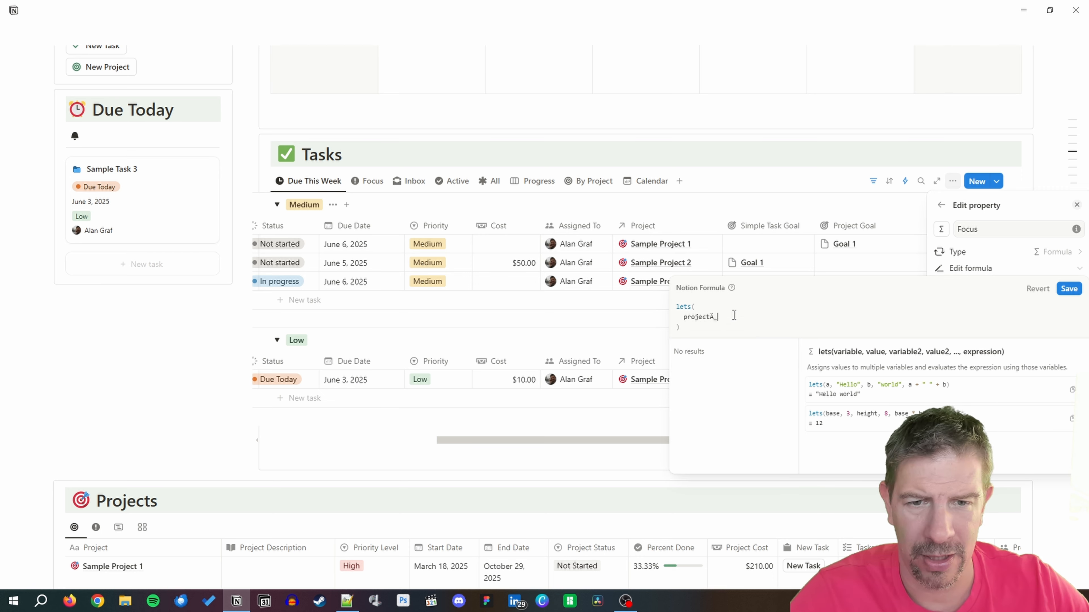
{"action": "key", "text": "BackSpace"}
{"action": "type", "text": "_g"}
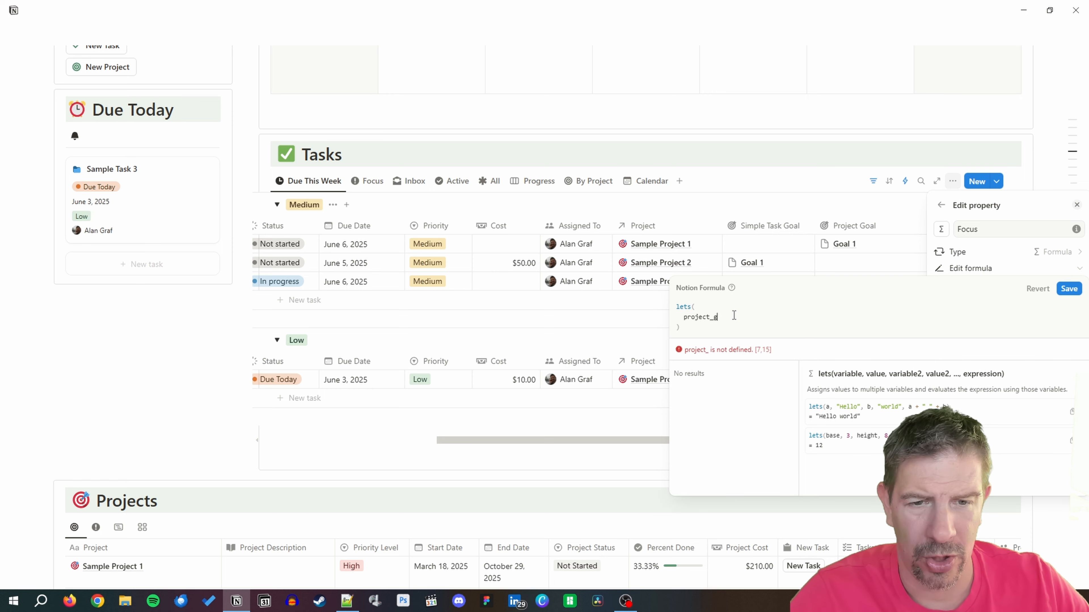
{"action": "type", "text": "oal_focus"}
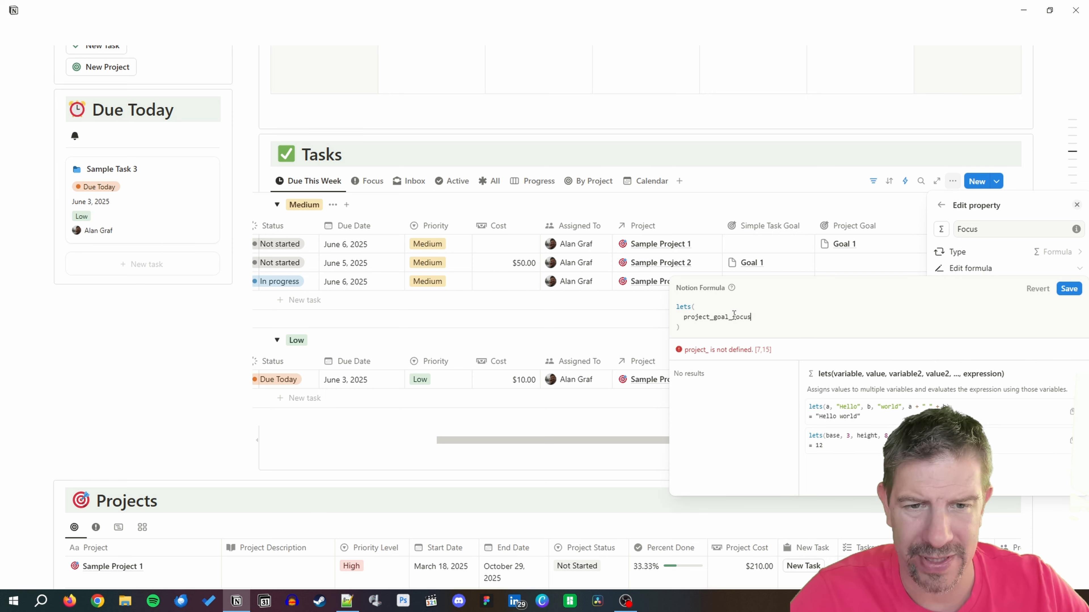
{"action": "type", "text": ","}
{"action": "key", "text": "Return"}
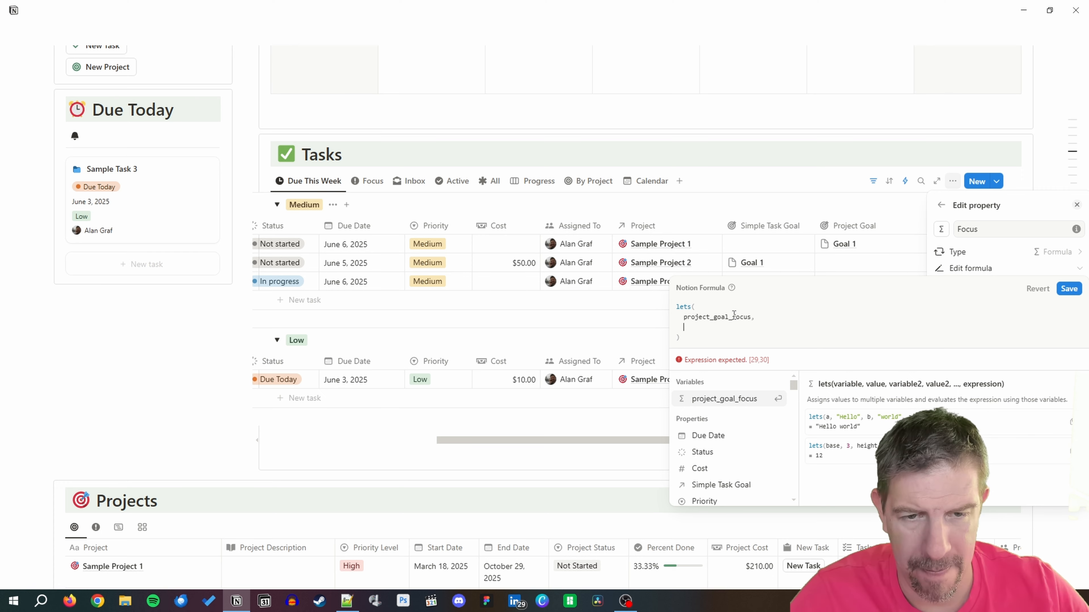
Assign project_goal_focus the value map(Project Goal, current.Focus), using the Project Goal and Focus properties.
{"action": "type", "text": "map(Pro"}
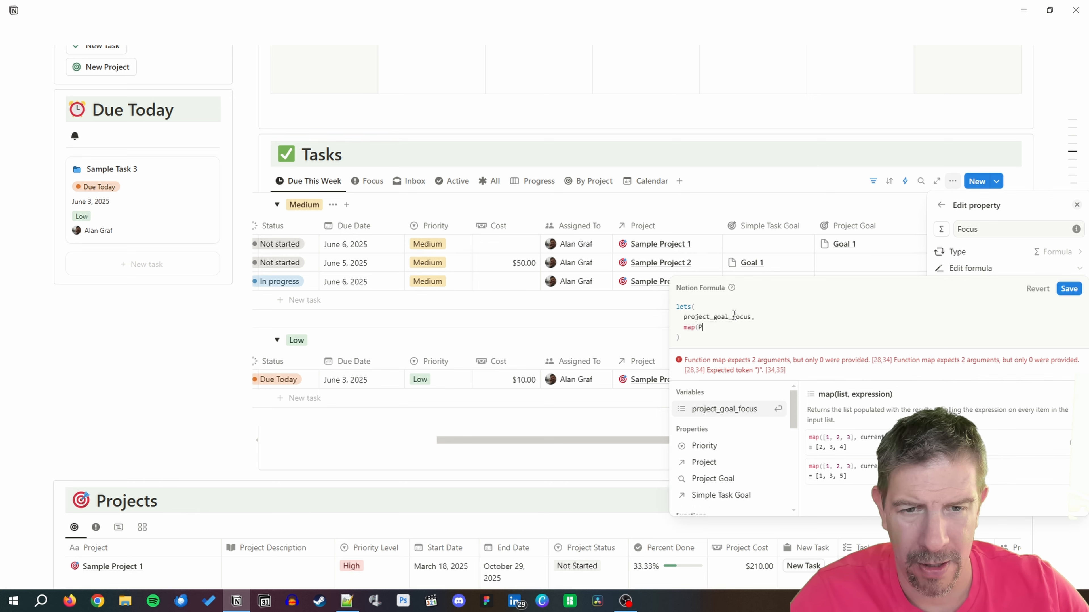
{"action": "key", "text": "Down"}
{"action": "key", "text": "Down"}
{"action": "key", "text": "Return"}
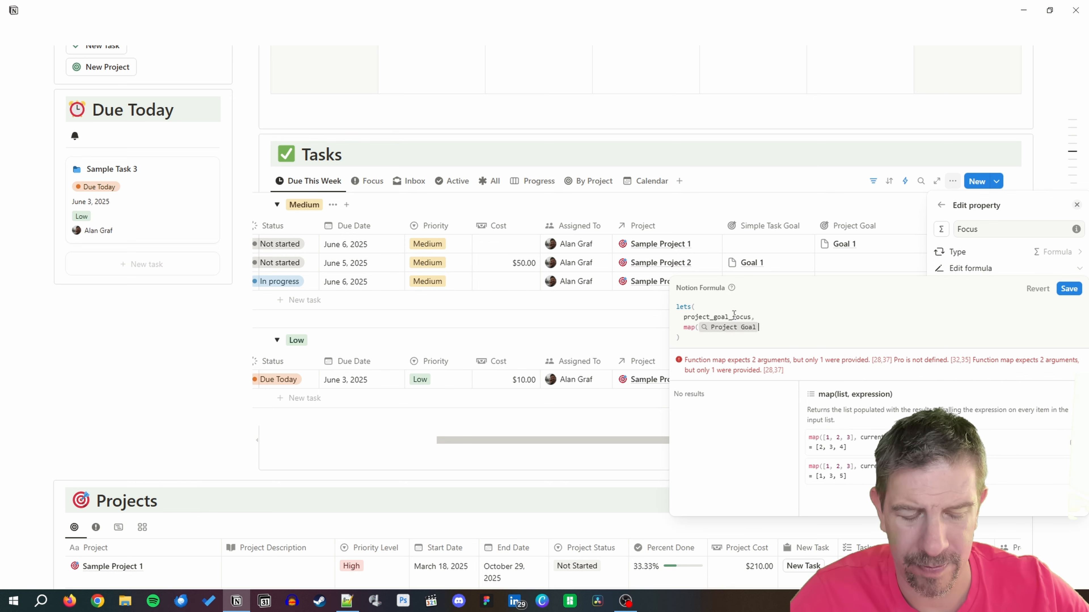
{"action": "type", "text": ", curr"}
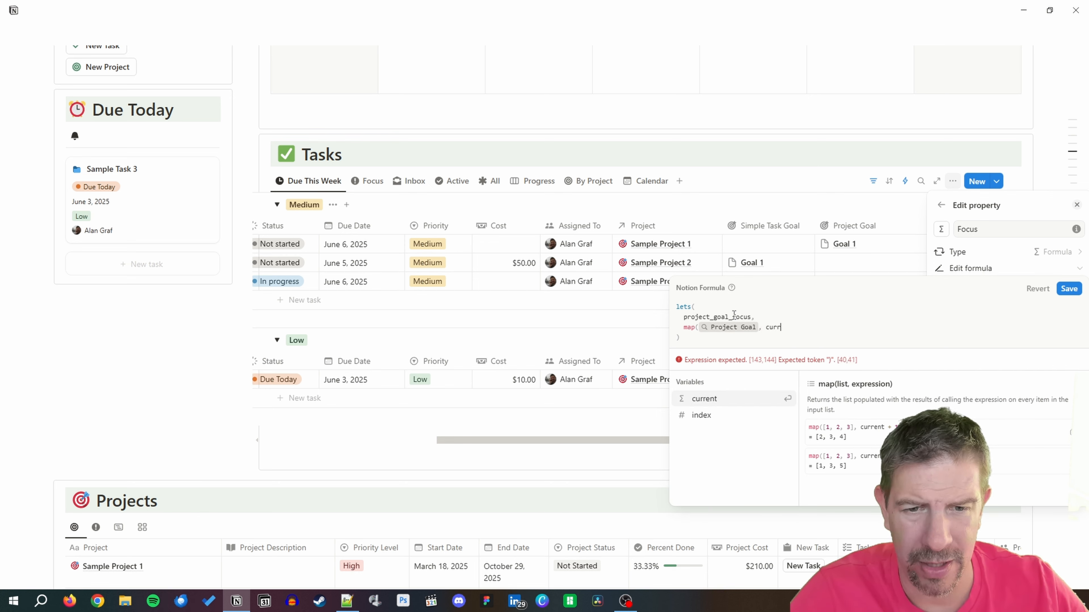
{"action": "key", "text": "Return"}
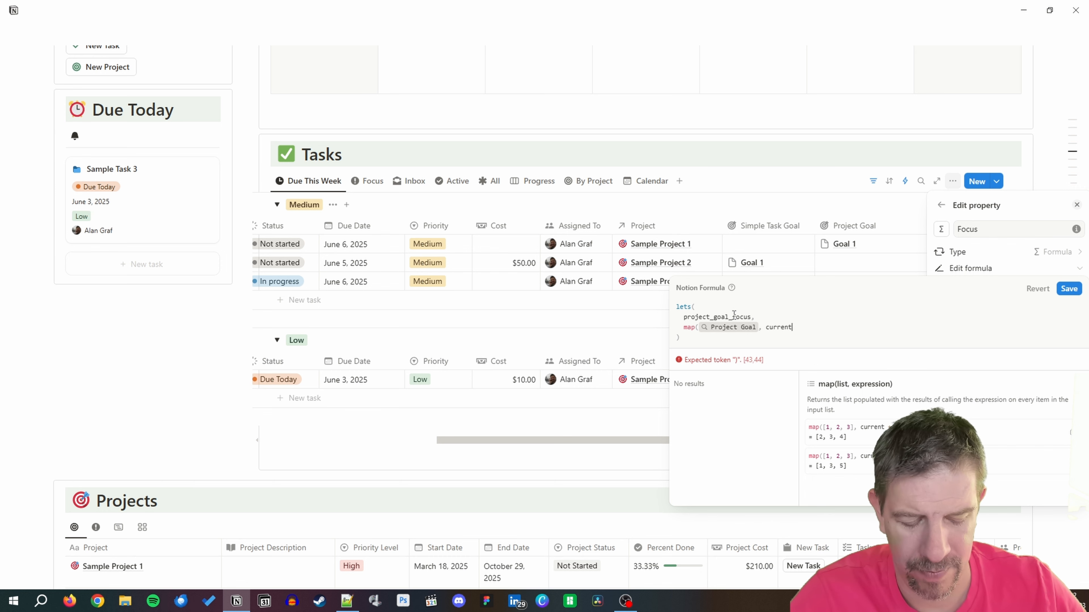
{"action": "type", "text": ".fo"}
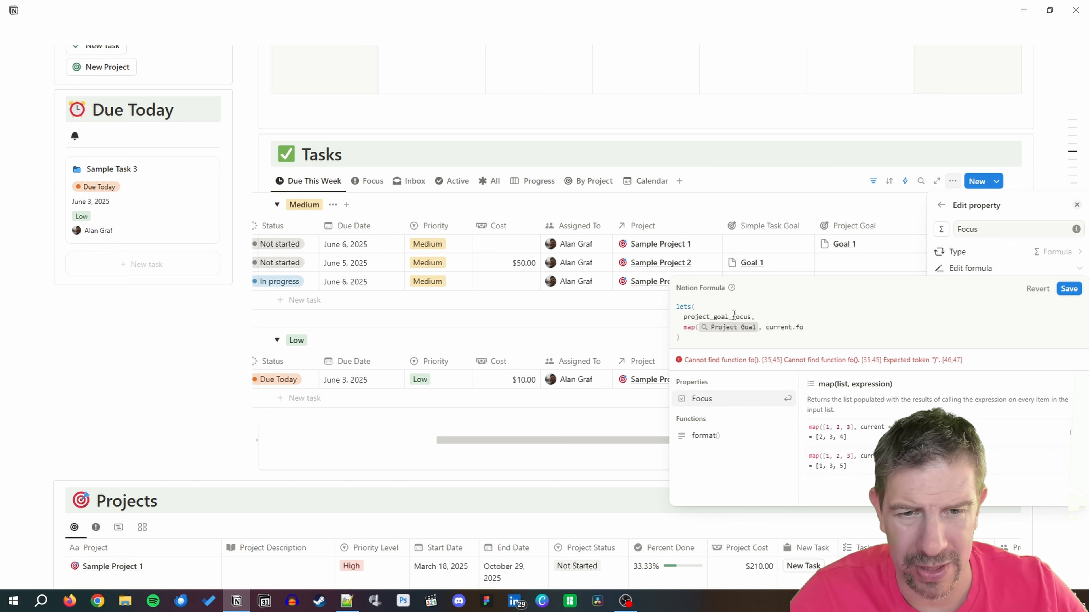
{"action": "key", "text": "Return"}
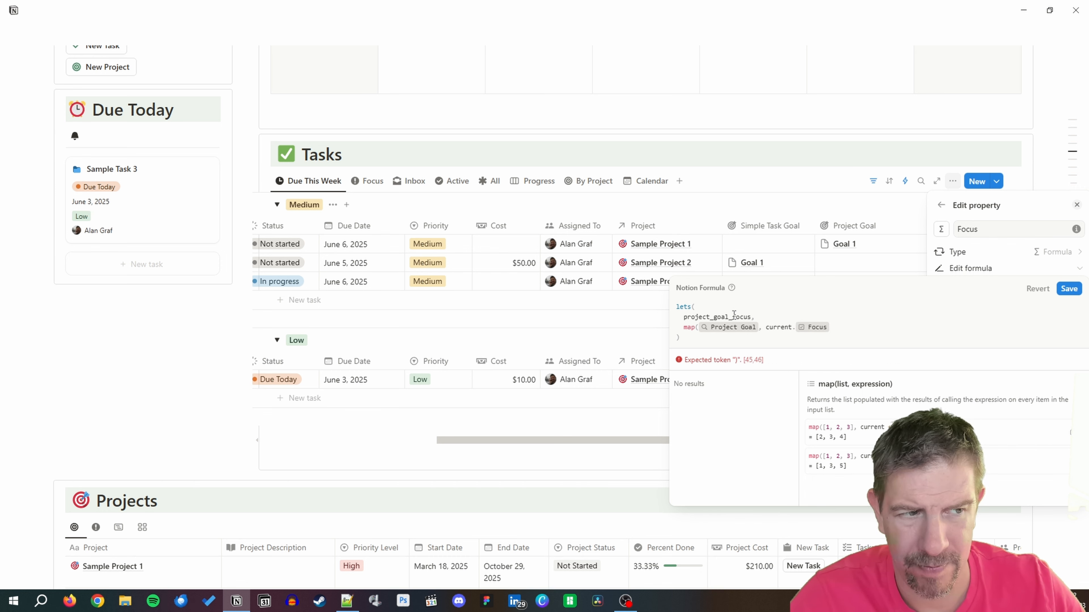
{"action": "type", "text": ")"}
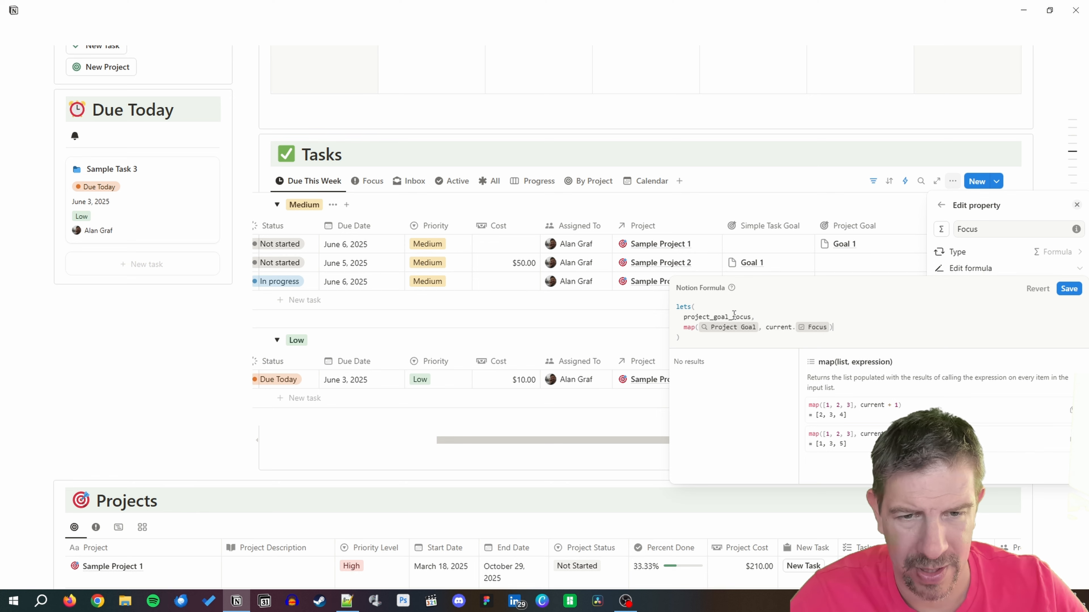
{"action": "type", "text": ","}
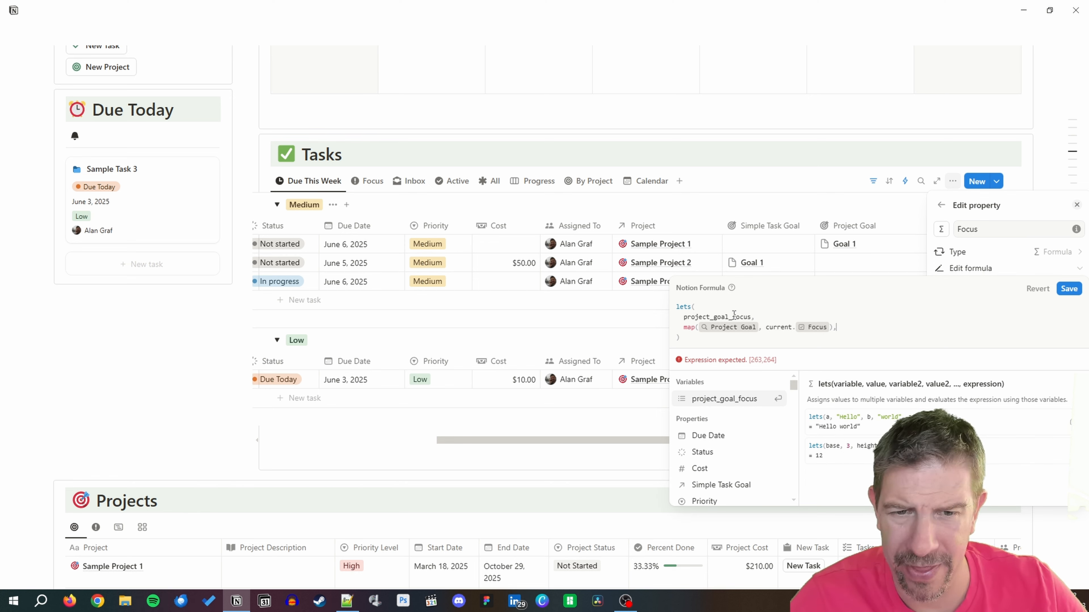
Declare a second variable named simple_task_focus on a new line of the lets() function.
{"action": "key", "text": "shift+Return"}
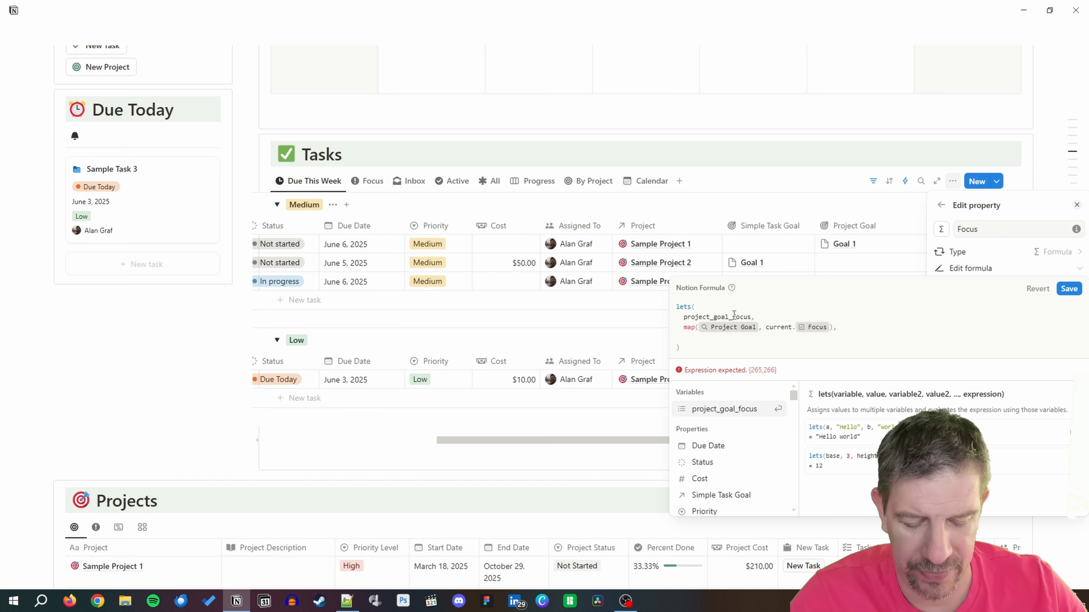
{"action": "type", "text": "simp"}
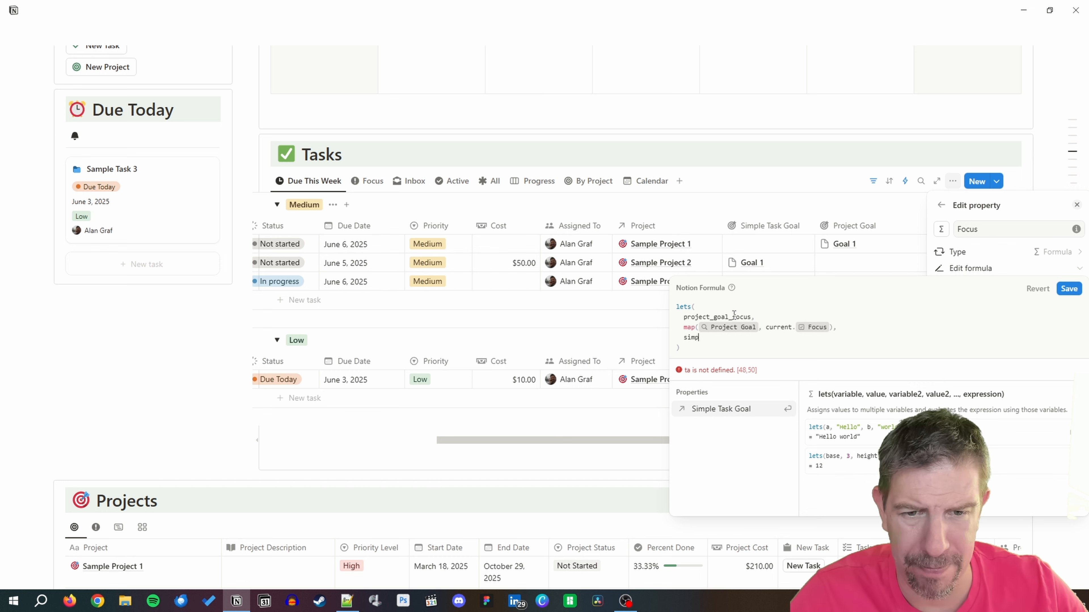
{"action": "type", "text": "le_task_"}
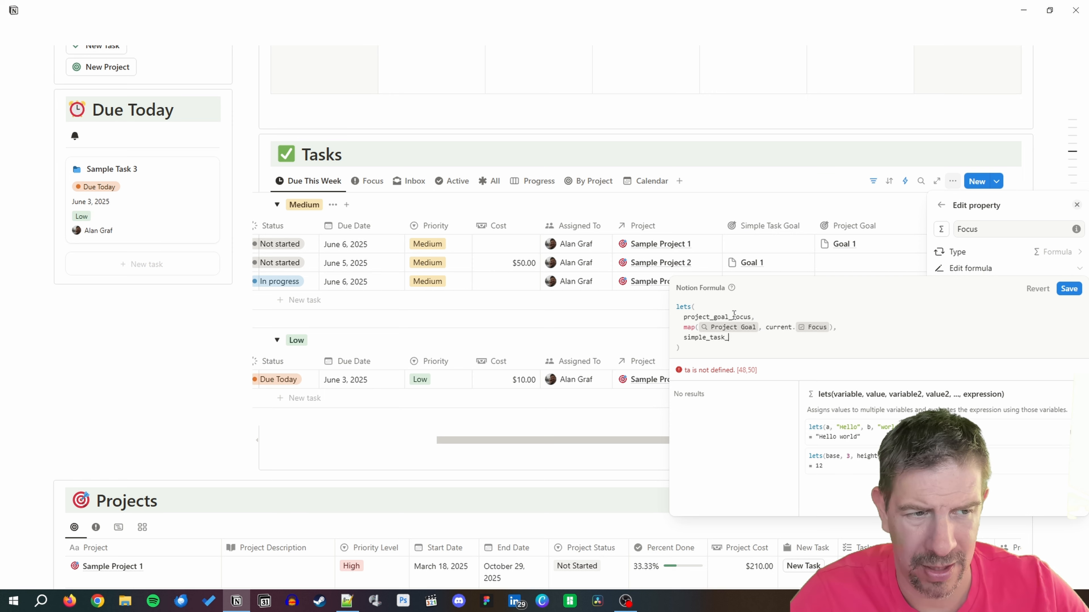
{"action": "type", "text": "focus"}
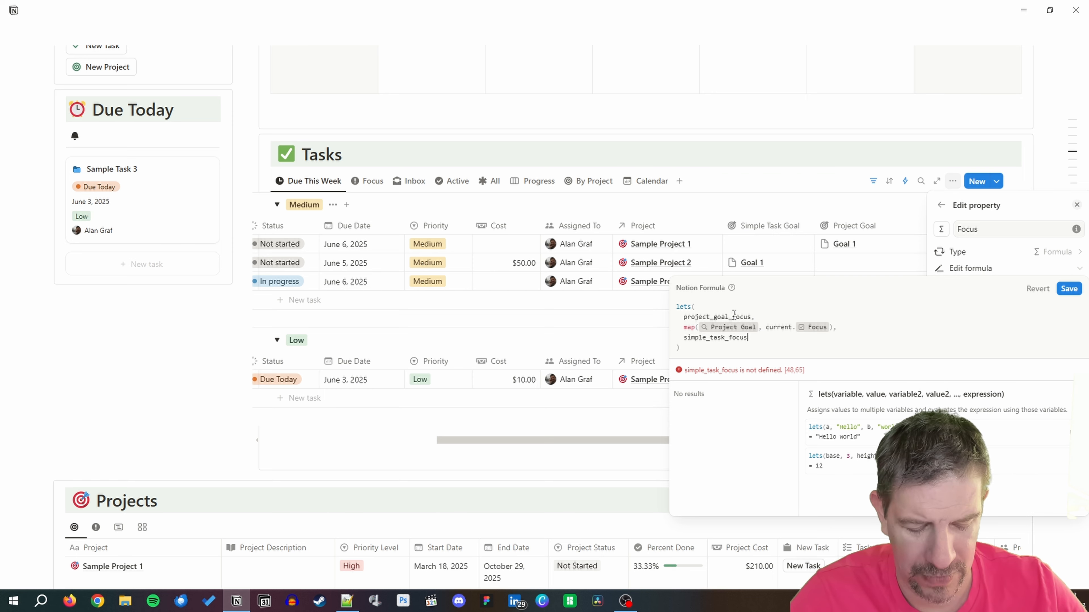
{"action": "type", "text": ","}
{"action": "key", "text": "Return"}
Assign simple_task_focus the value map(Simple Task Goal, current.Focus), using the Simple Task Goal and Focus properties.
{"action": "type", "text": "ma"}
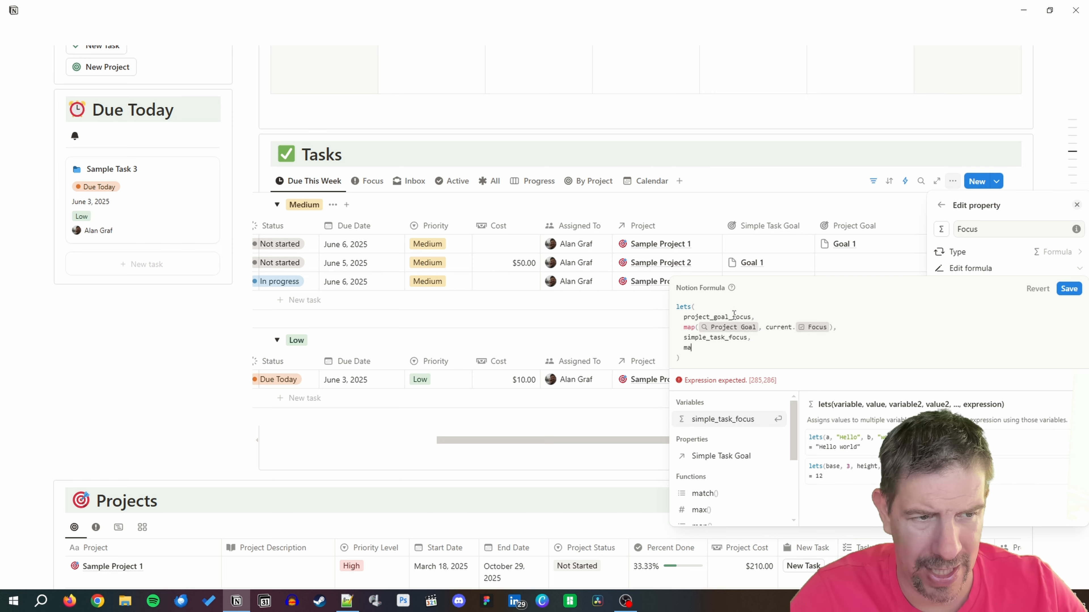
{"action": "type", "text": "p(Sim"}
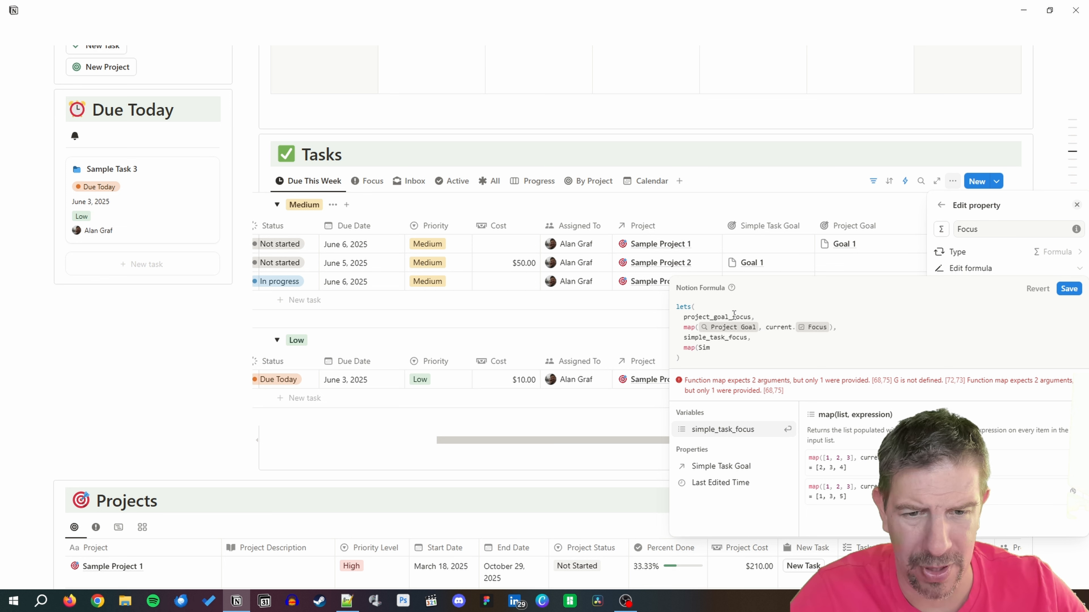
{"action": "key", "text": "Down"}
{"action": "key", "text": "Up"}
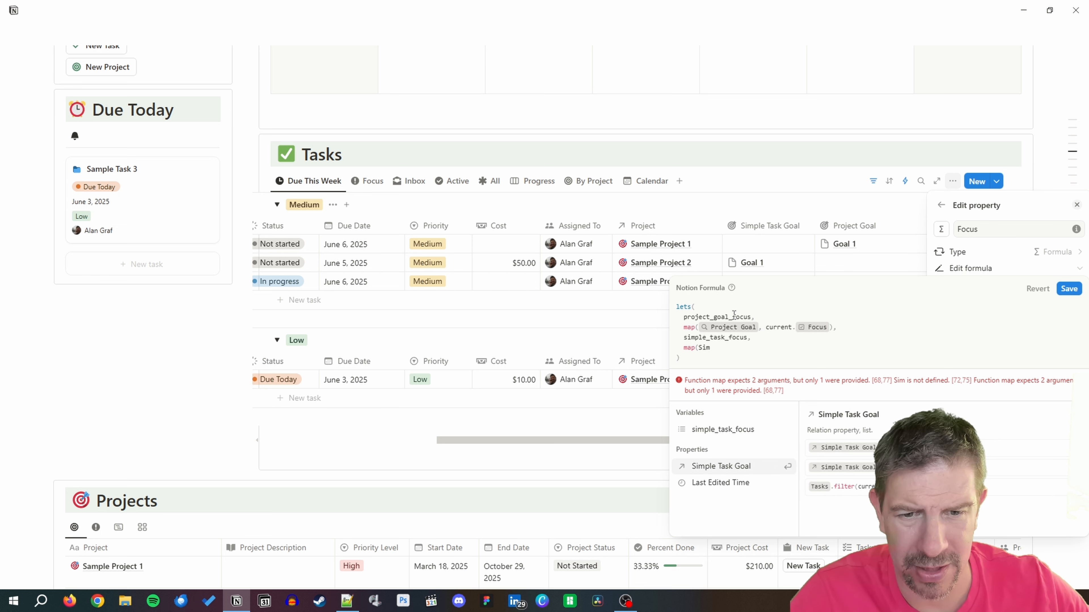
{"action": "key", "text": "Return"}
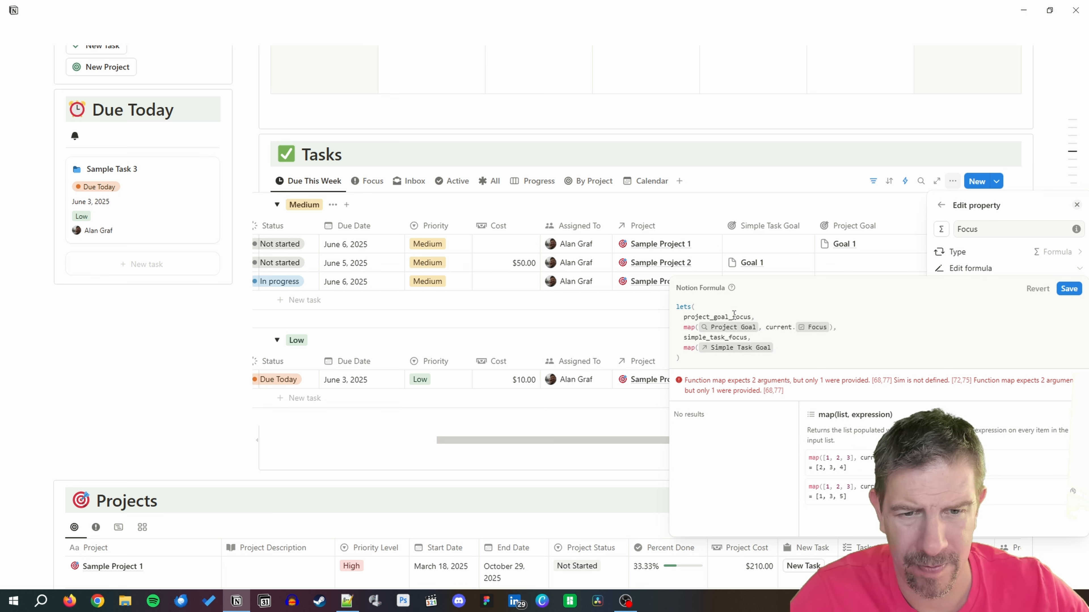
{"action": "type", "text": ", c"}
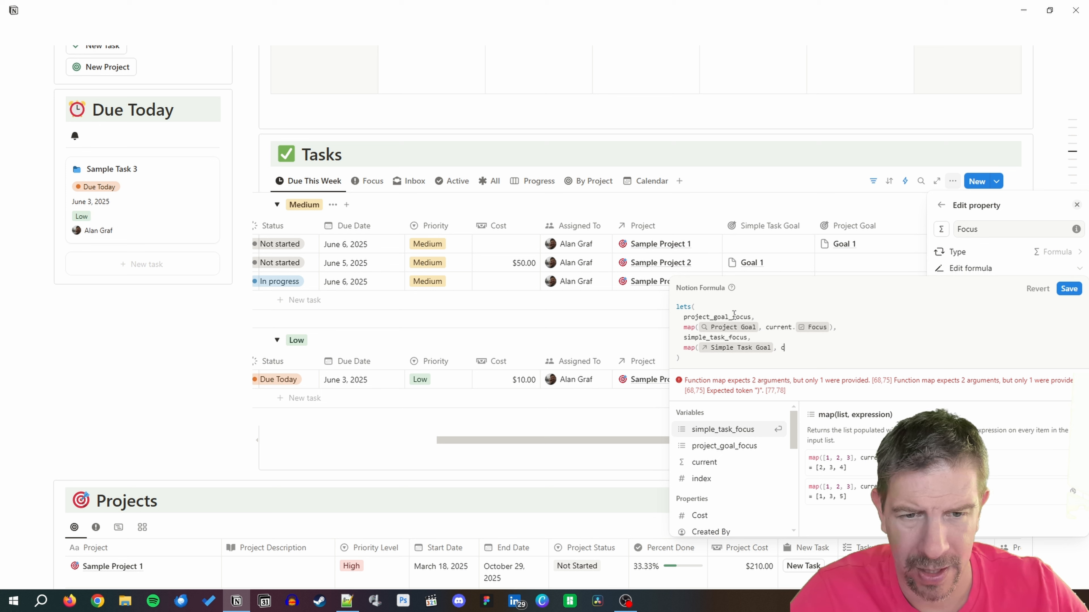
{"action": "type", "text": "urrent.foc"}
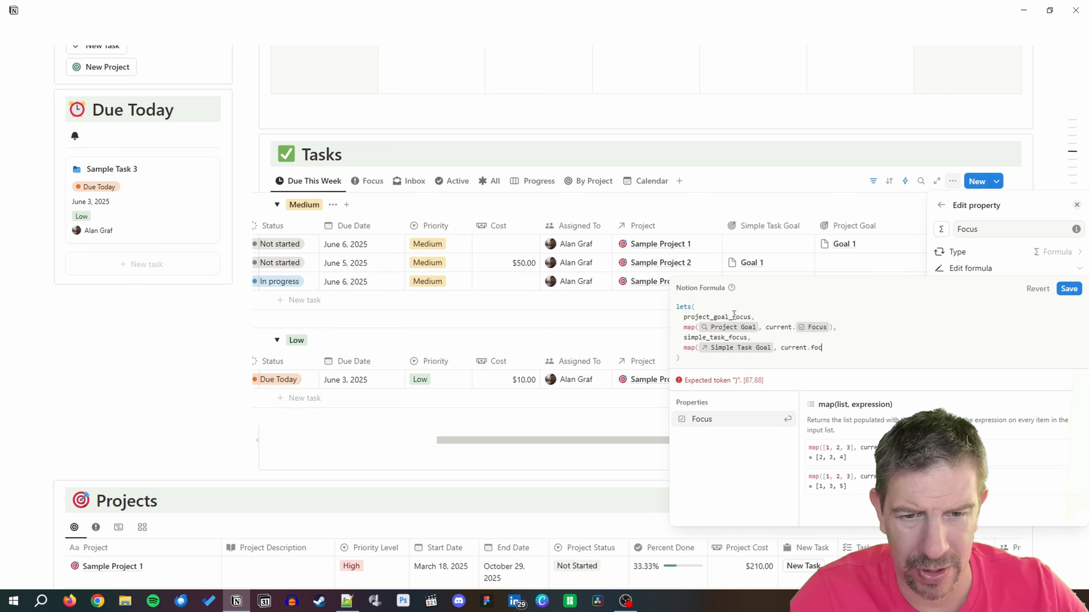
{"action": "key", "text": "Return"}
{"action": "type", "text": ")"}
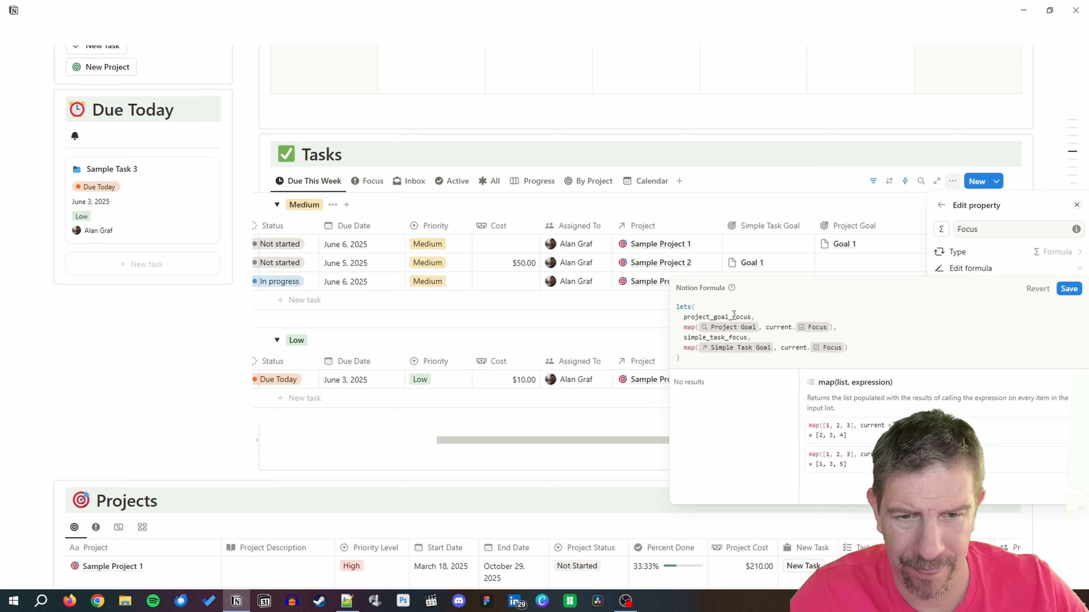
{"action": "type", "text": ","}
Add an if() on a new line of the lets() formula with the first condition (project_goal_focus.format()=="true").
{"action": "key", "text": "shift+Return"}
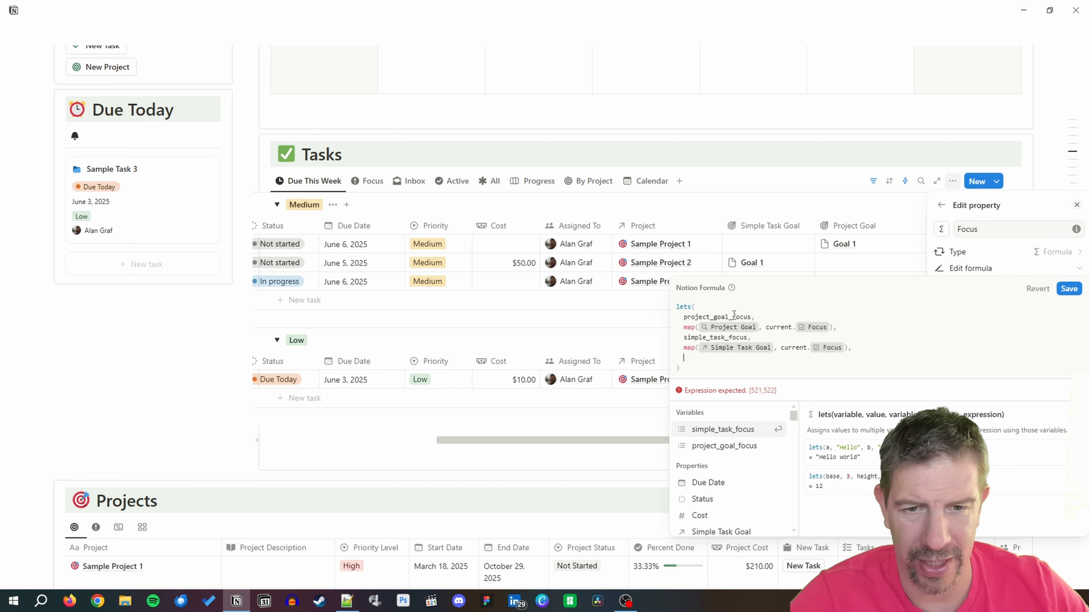
{"action": "type", "text": "if("}
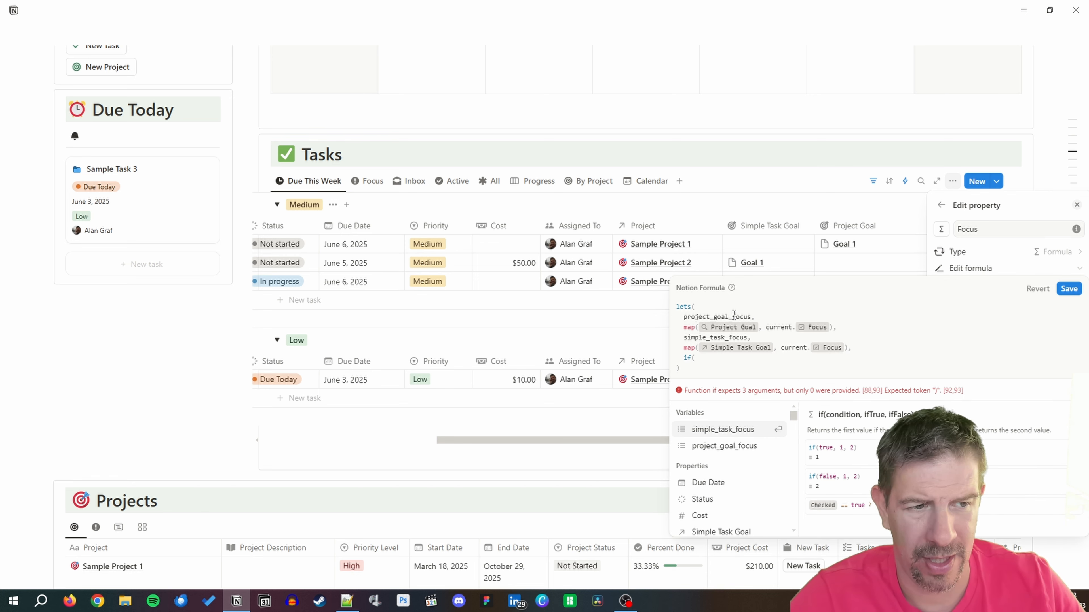
{"action": "type", "text": ")"}
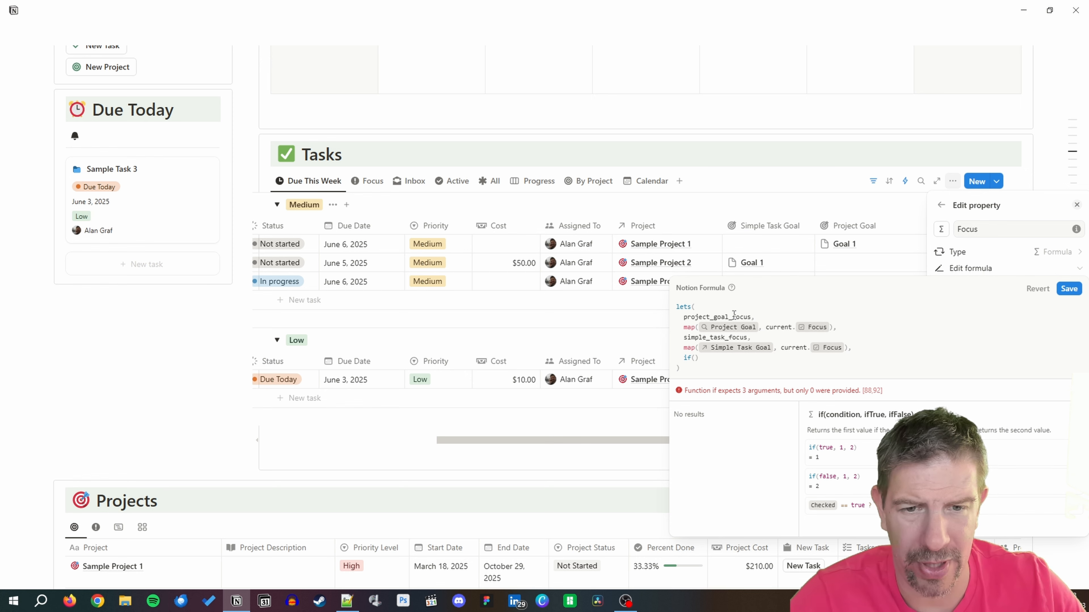
{"action": "key", "text": "Left"}
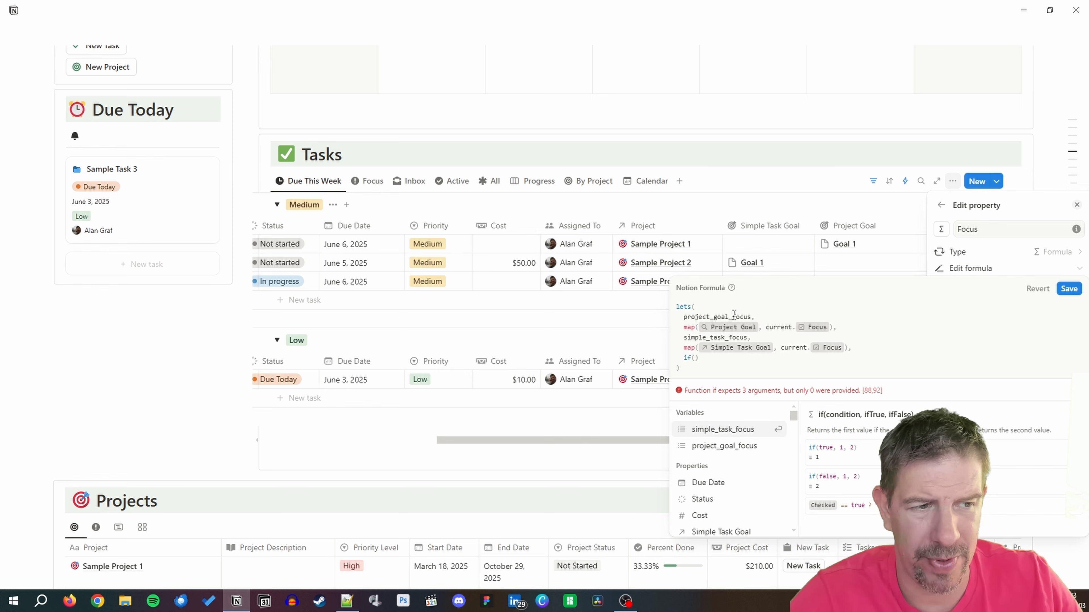
{"action": "type", "text": "(proje"}
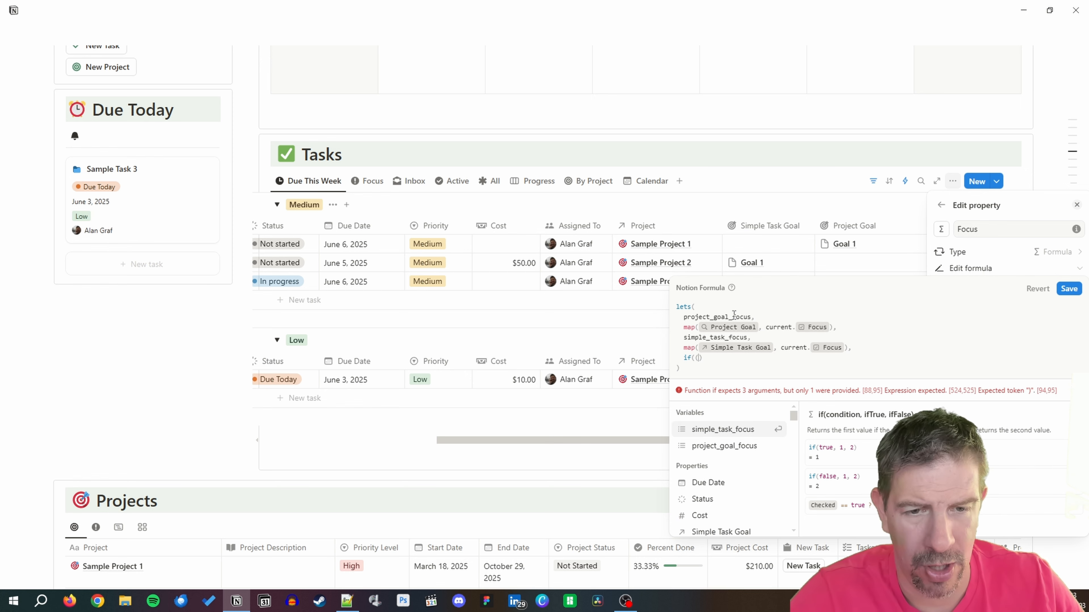
{"action": "key", "text": "Return"}
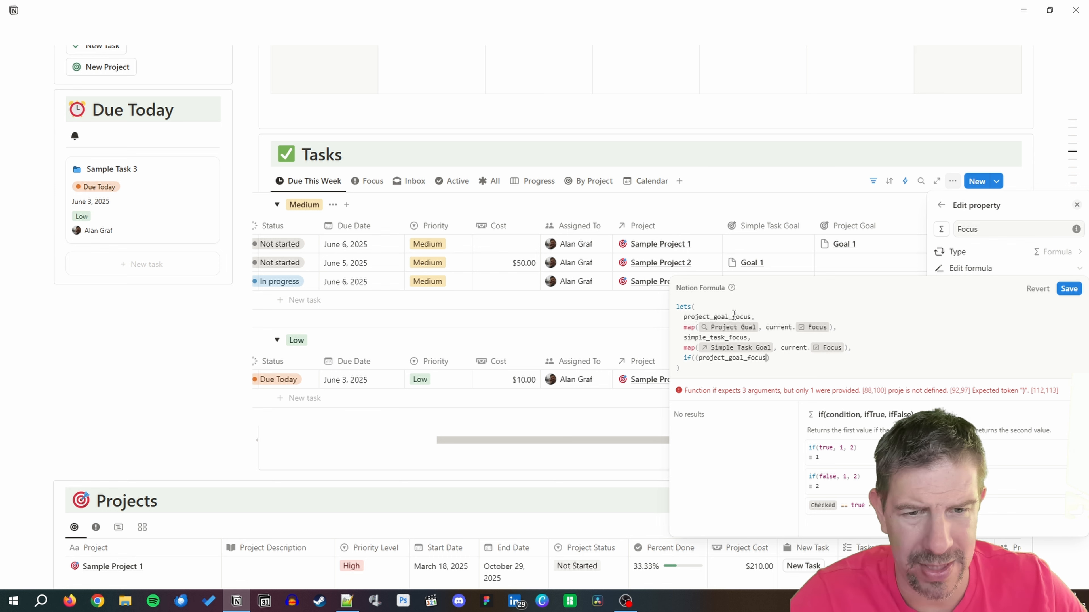
{"action": "type", "text": ".f"}
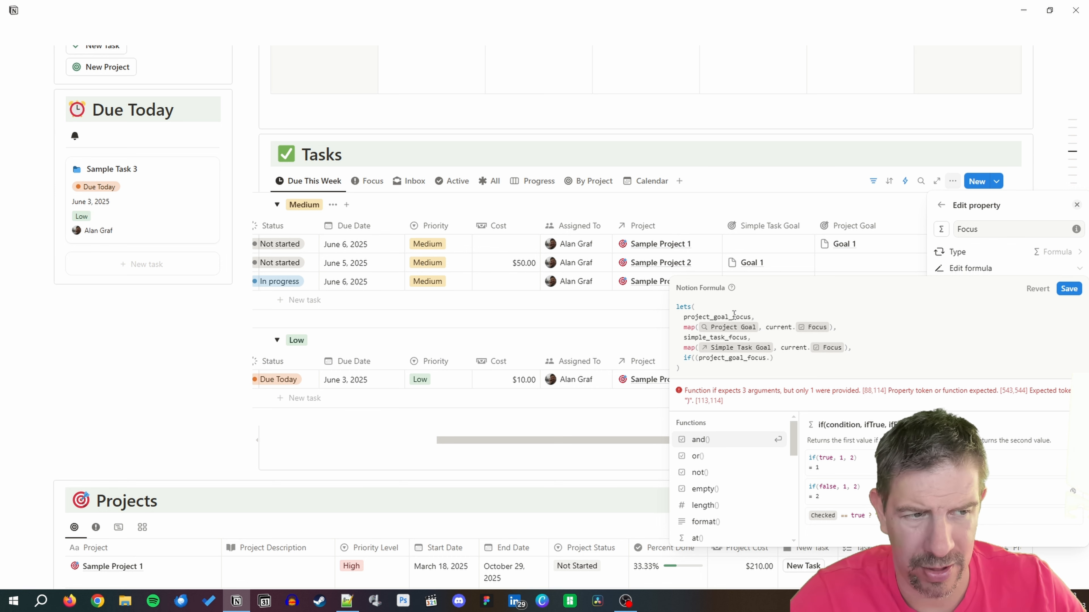
{"action": "key", "text": "Return"}
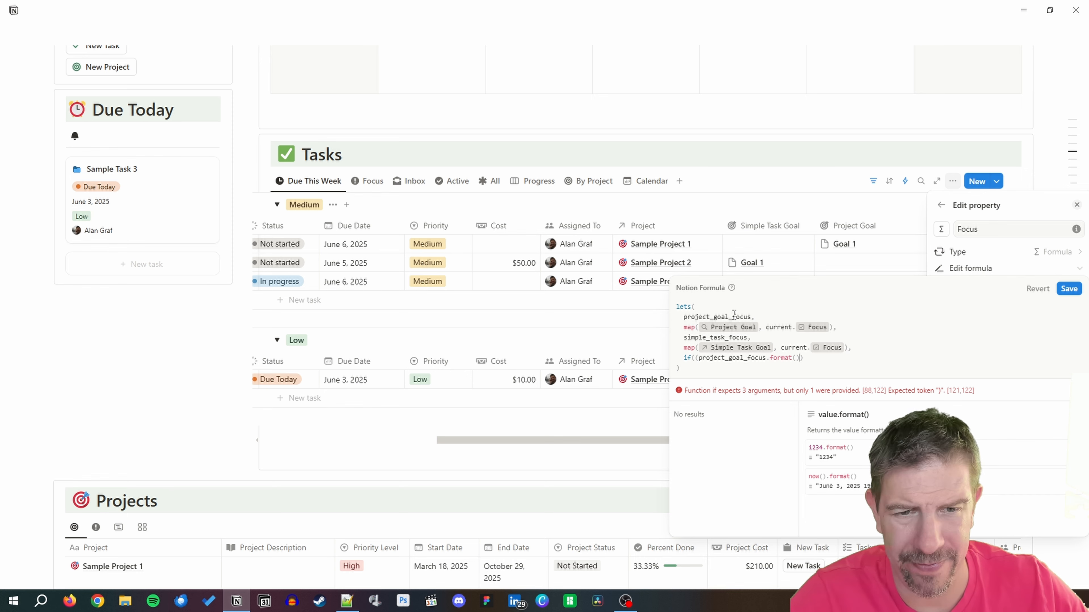
{"action": "type", "text": "=="}
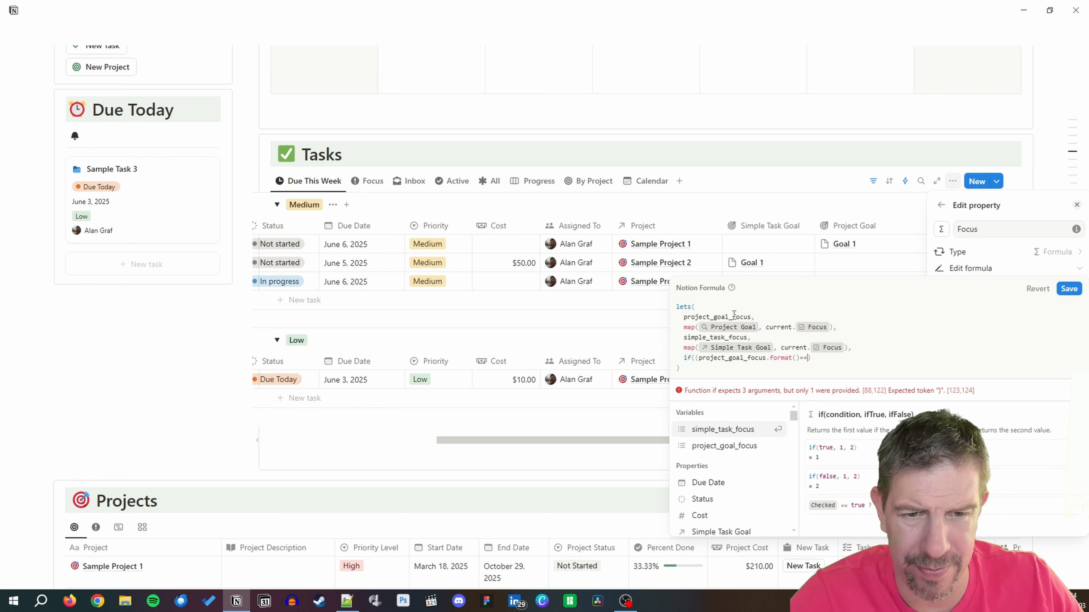
{"action": "type", "text": "\"\"true"}
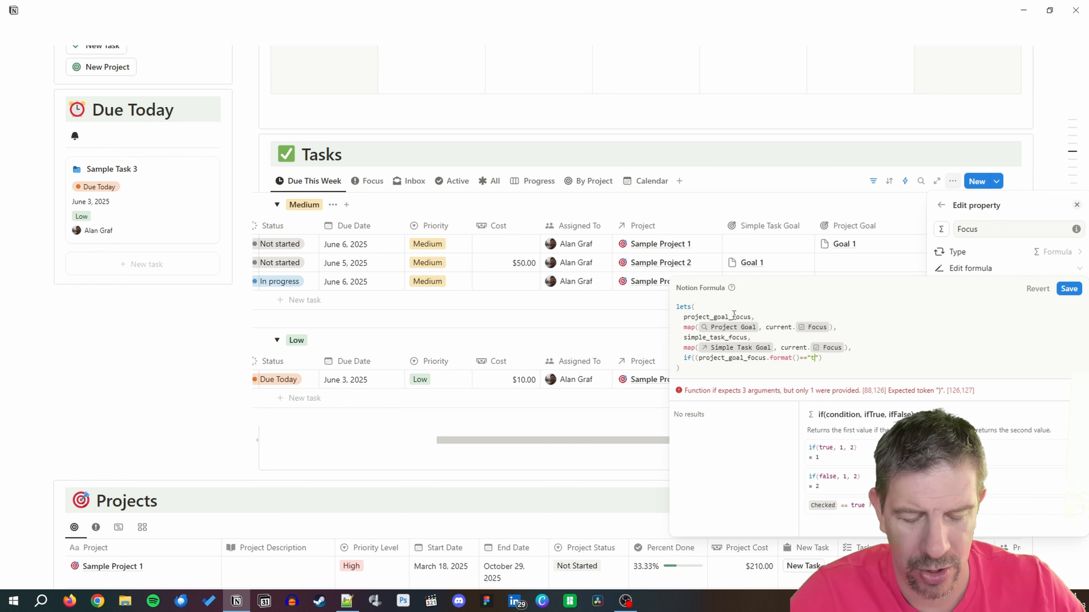
Extend the if() condition with or (simple_task_focus.format()=="true").
{"action": "type", "text": " or ("}
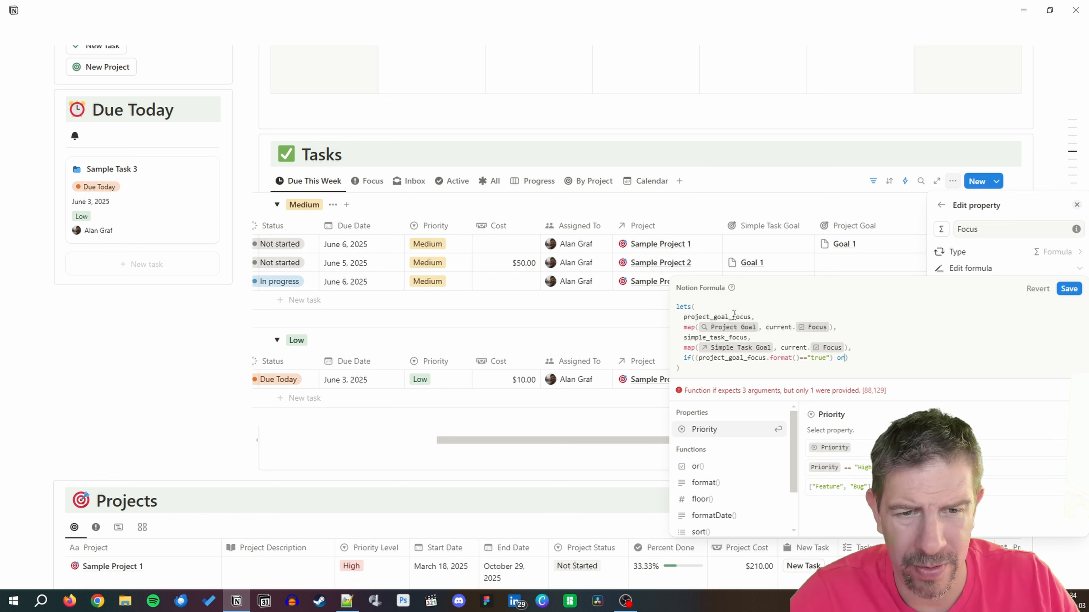
{"action": "type", "text": "task"}
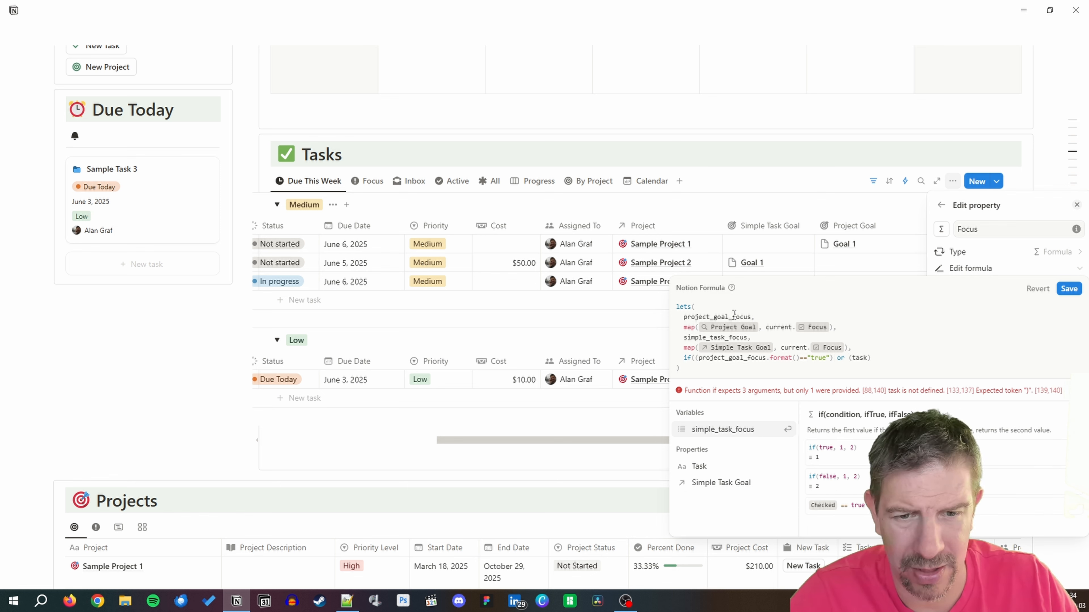
{"action": "key", "text": "BackSpace"}
{"action": "key", "text": "BackSpace"}
{"action": "key", "text": "BackSpace"}
{"action": "key", "text": "BackSpace"}
{"action": "type", "text": "simple_task_focus"}
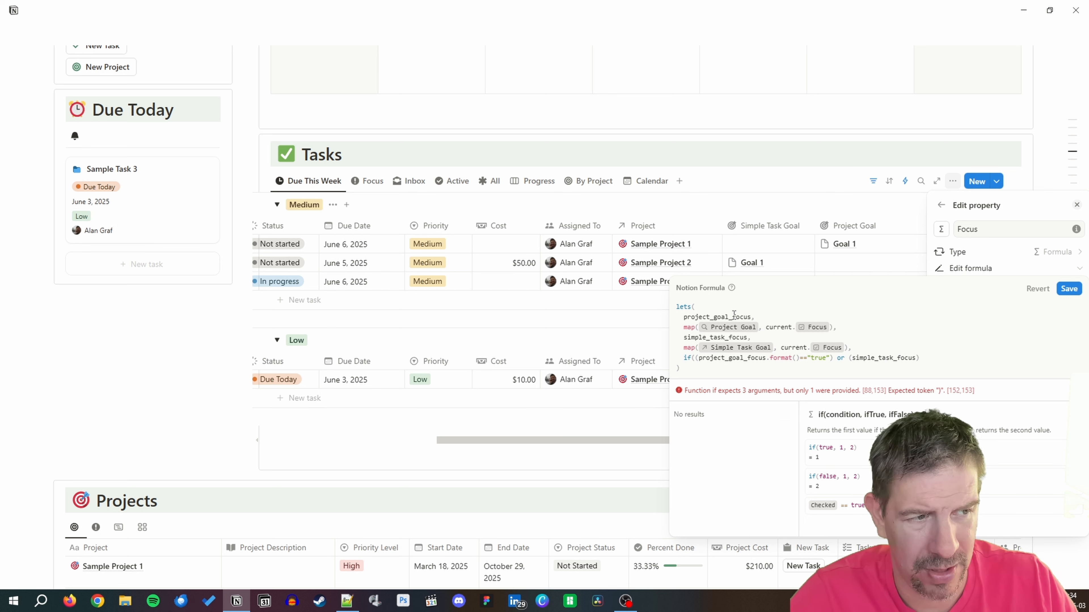
{"action": "type", "text": ".format()"}
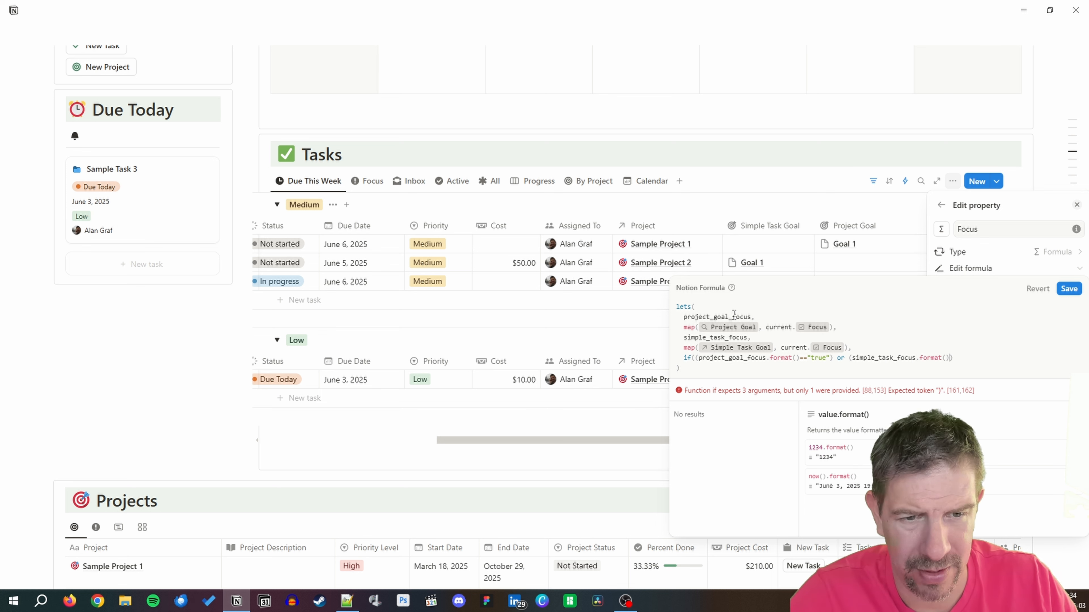
{"action": "type", "text": "==\"\""}
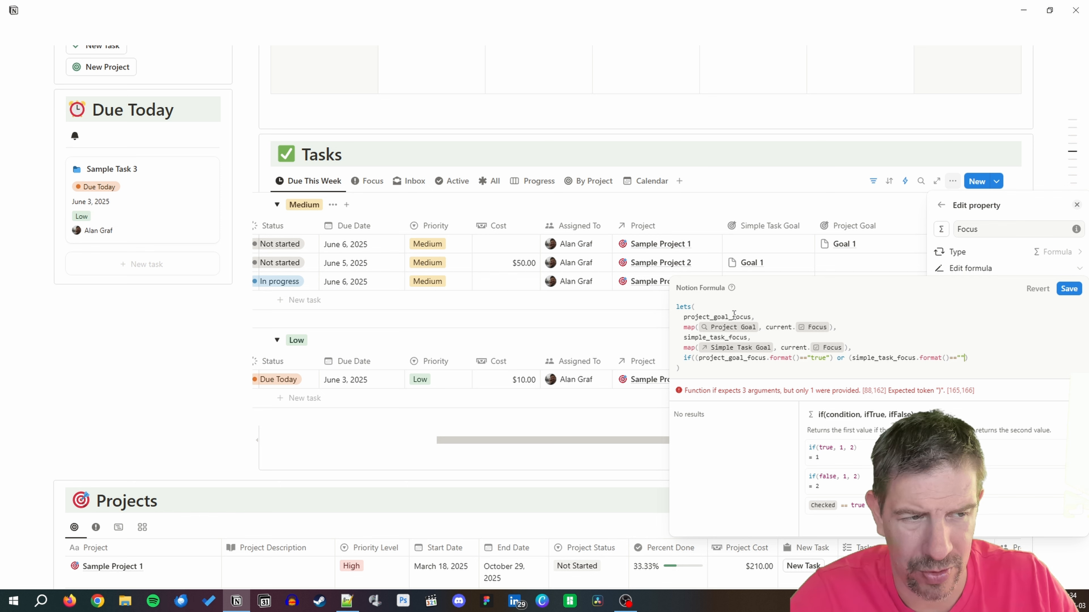
{"action": "type", "text": "true"}
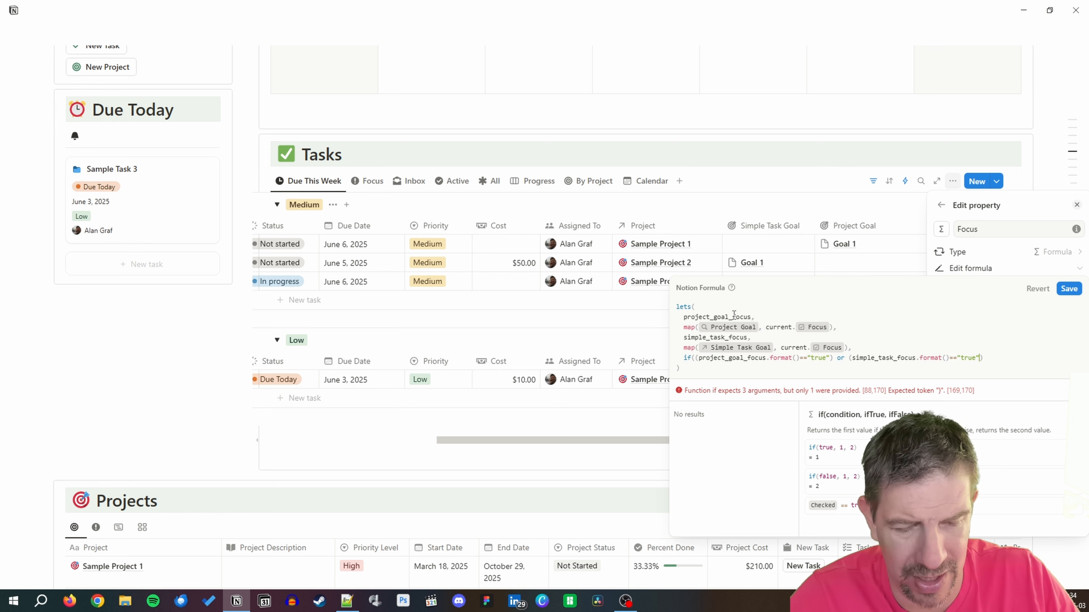
{"action": "type", "text": ")"}
Complete the if() with the results true and false, and save the Focus formula.
{"action": "type", "text": ", true"}
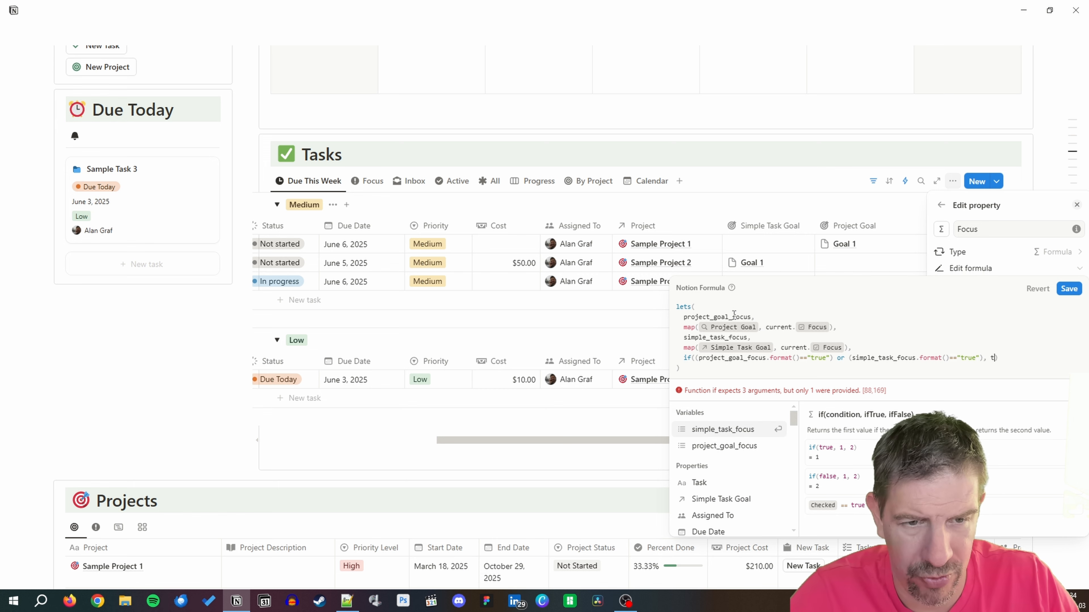
{"action": "type", "text": ", fals"}
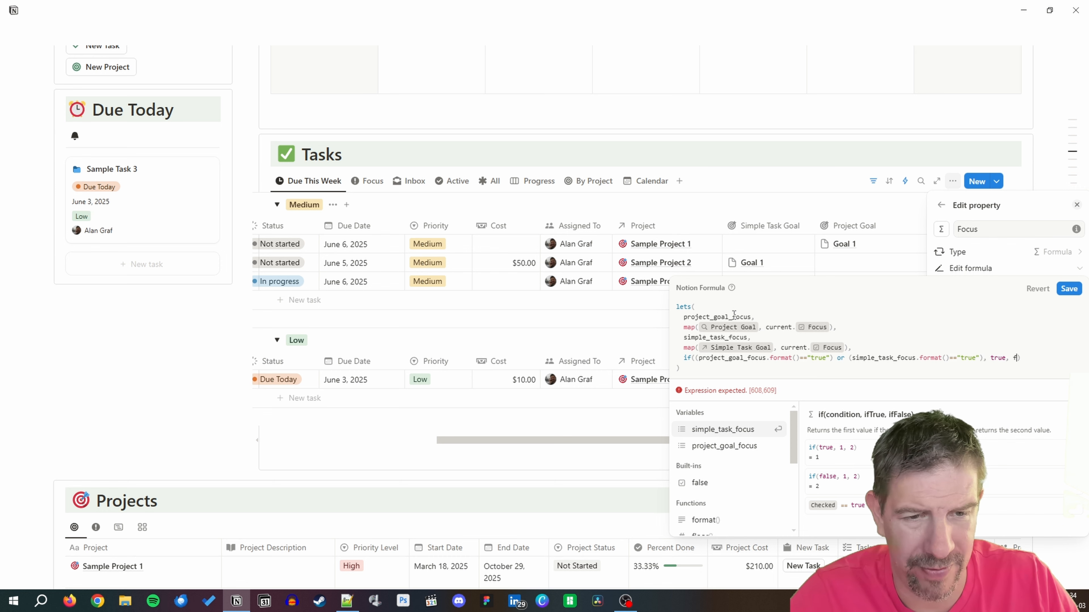
{"action": "type", "text": "e"}
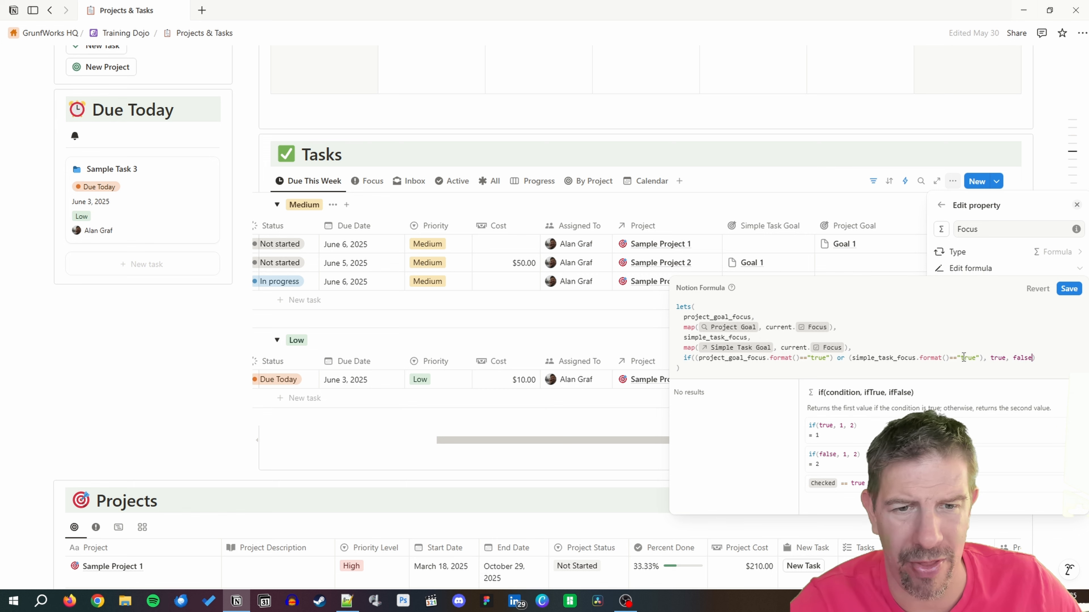
{"action": "left_click", "coordinate": [1069, 290]}
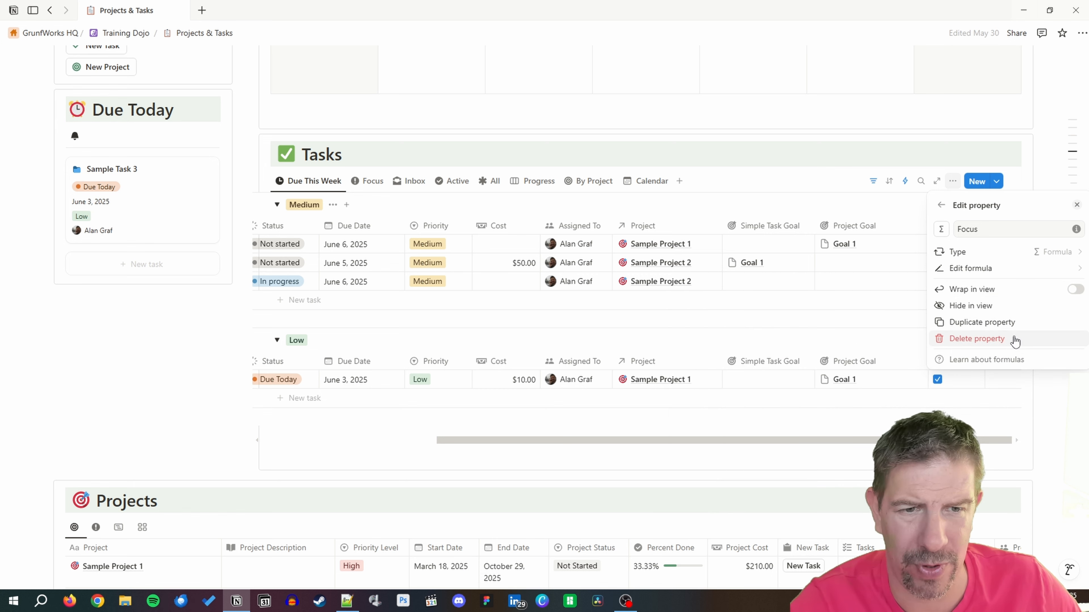
{"action": "left_click", "coordinate": [889, 300]}
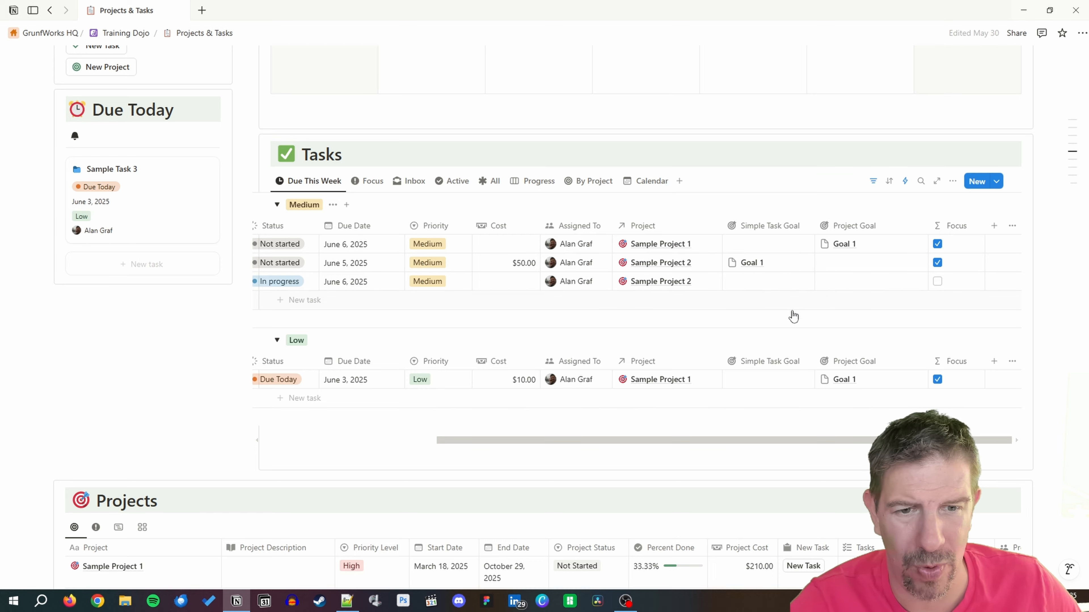
Set Goal 2 as the focus goal and check the Focus column in the Tasks table and the Focus Goal card.
{"action": "scroll", "coordinate": [152, 234], "scroll_direction": "up", "scroll_amount": 5}
{"action": "scroll", "coordinate": [152, 234], "scroll_direction": "up", "scroll_amount": 1}
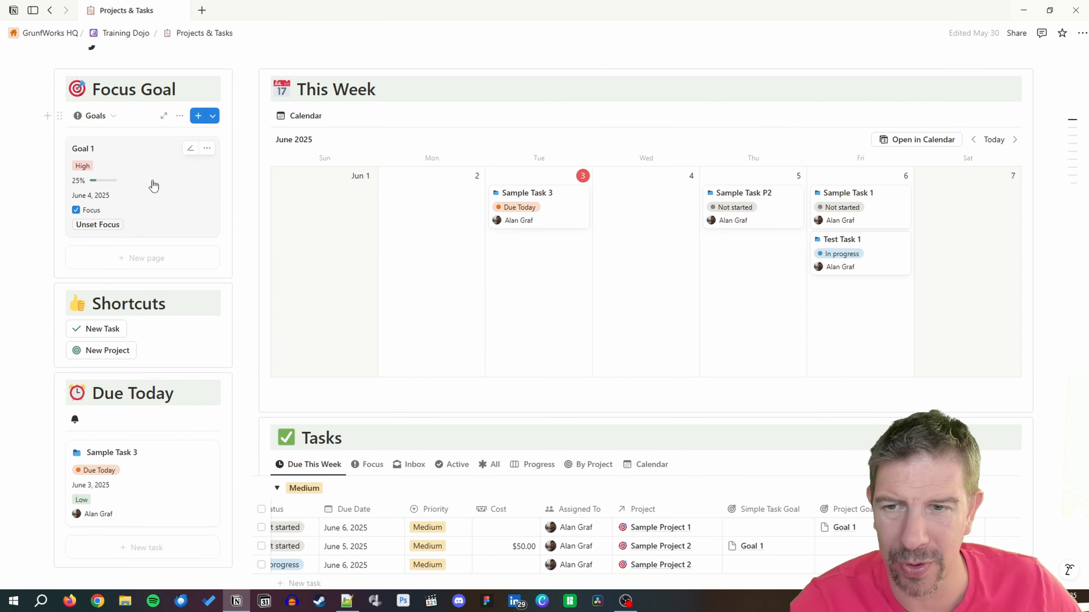
{"action": "scroll", "coordinate": [153, 185], "scroll_direction": "down", "scroll_amount": 15}
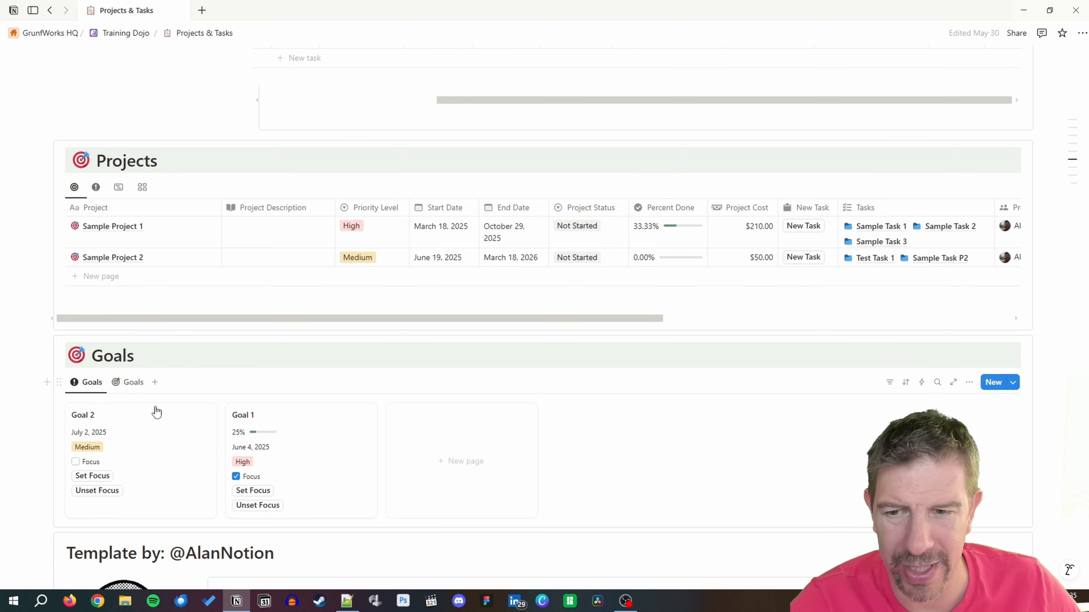
{"action": "left_click", "coordinate": [96, 476]}
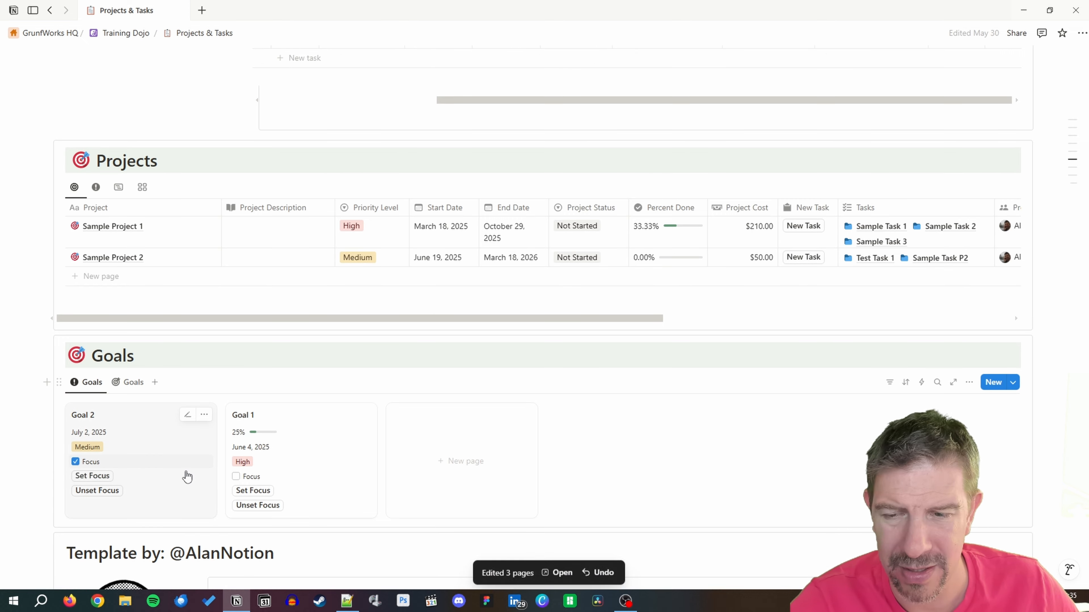
{"action": "scroll", "coordinate": [340, 443], "scroll_direction": "up", "scroll_amount": 7}
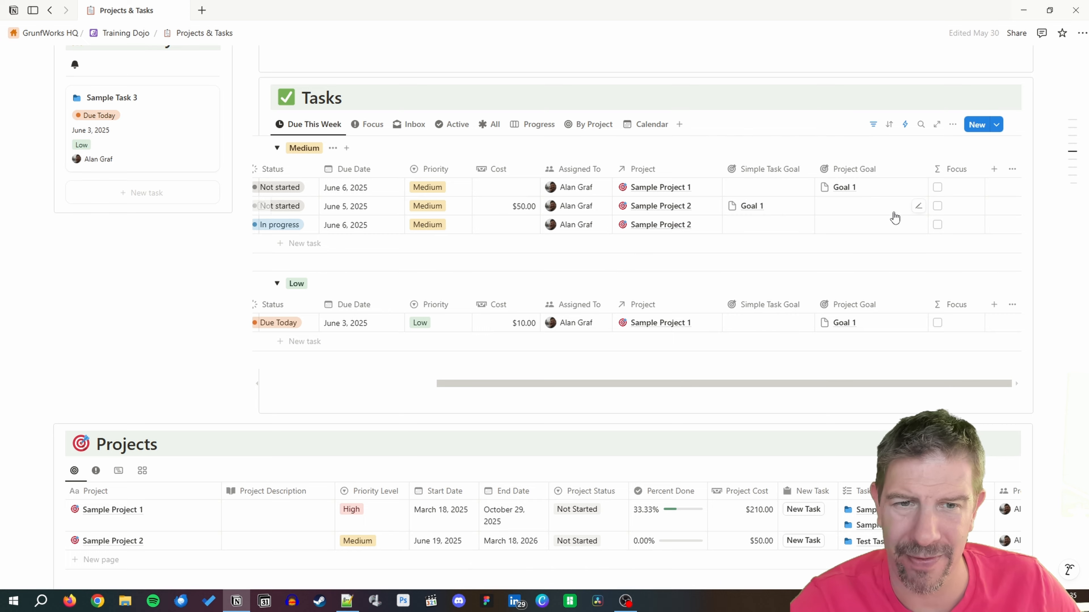
{"action": "scroll", "coordinate": [630, 272], "scroll_direction": "down", "scroll_amount": 6}
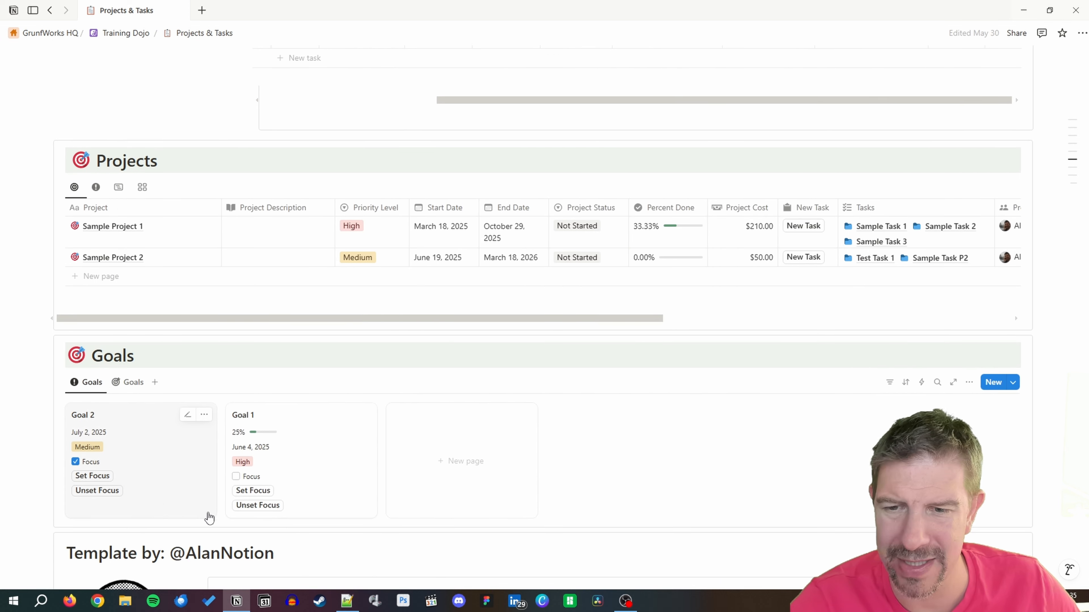
{"action": "scroll", "coordinate": [196, 452], "scroll_direction": "up", "scroll_amount": 12}
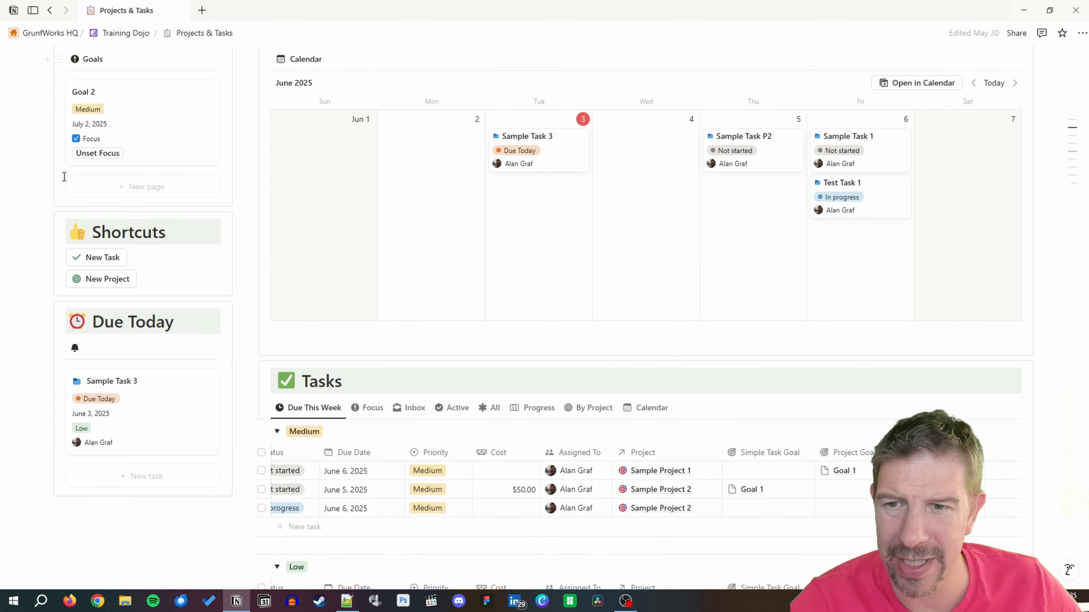
Unset the focus on Goal 2, set it on Goal 1, and check the Focus column in the Tasks table.
{"action": "left_click", "coordinate": [105, 153]}
{"action": "scroll", "coordinate": [253, 230], "scroll_direction": "down", "scroll_amount": 10}
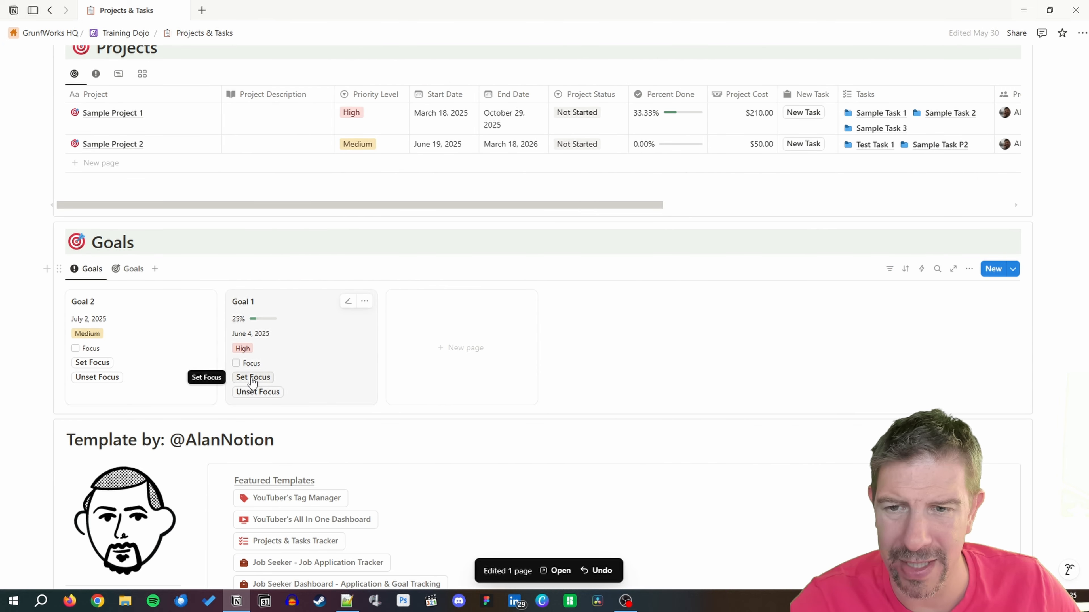
{"action": "left_click", "coordinate": [251, 378]}
{"action": "scroll", "coordinate": [435, 405], "scroll_direction": "up", "scroll_amount": 10}
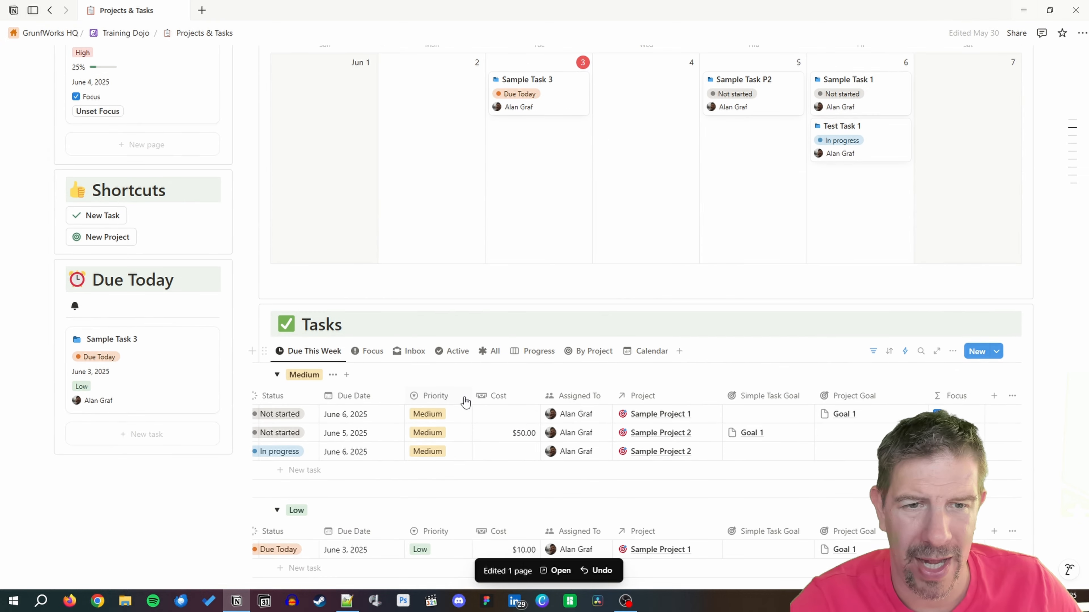
{"action": "scroll", "coordinate": [465, 401], "scroll_direction": "down", "scroll_amount": 3}
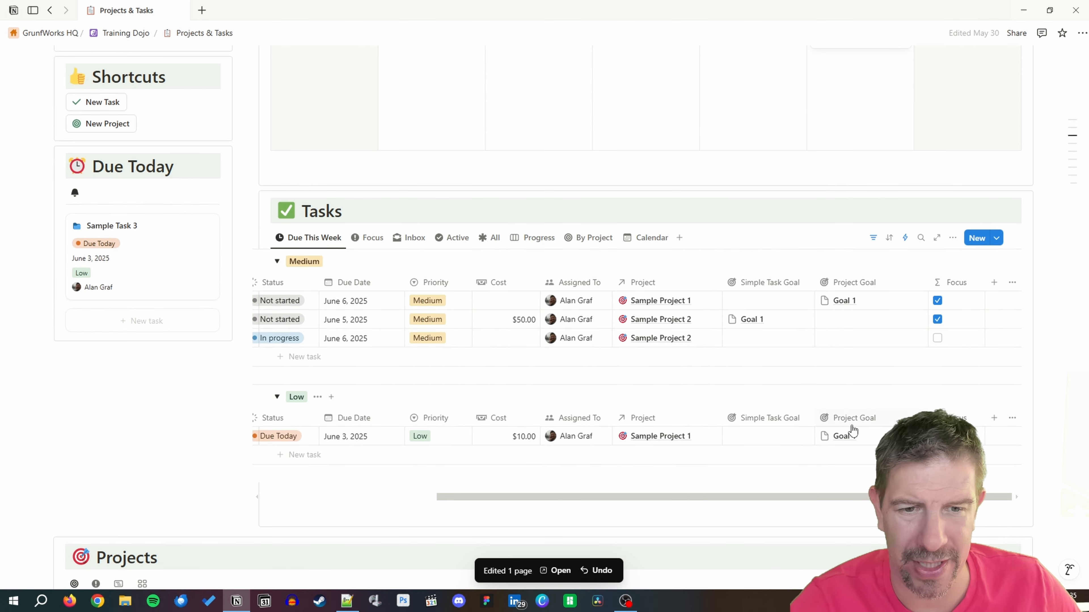
Duplicate the Calendar view in the This Week section.
{"action": "scroll", "coordinate": [815, 373], "scroll_direction": "up", "scroll_amount": 12}
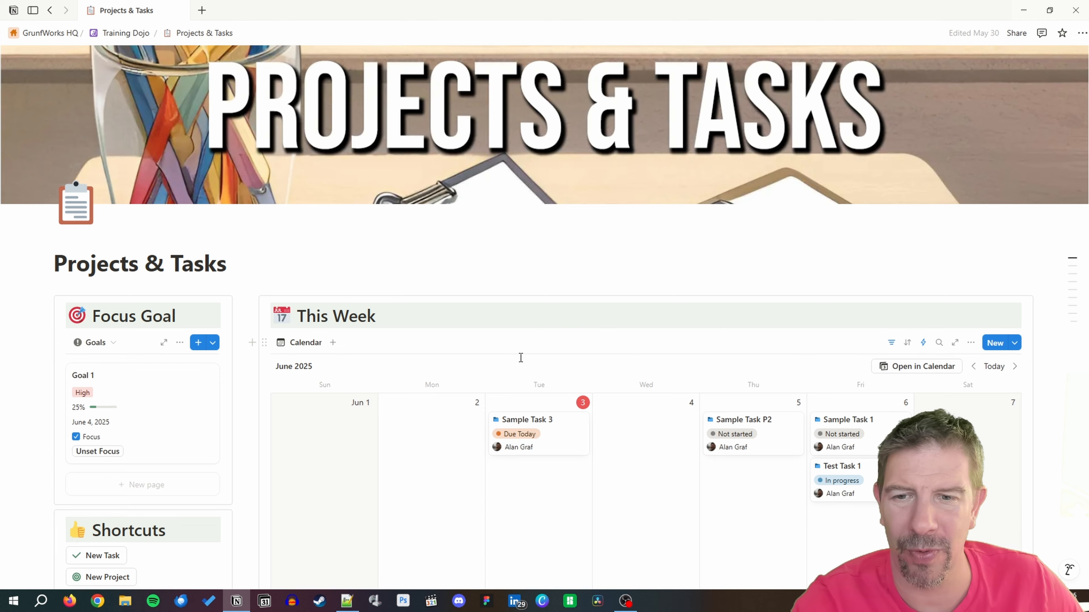
{"action": "scroll", "coordinate": [521, 357], "scroll_direction": "down", "scroll_amount": 1}
{"action": "scroll", "coordinate": [484, 321], "scroll_direction": "up", "scroll_amount": 1}
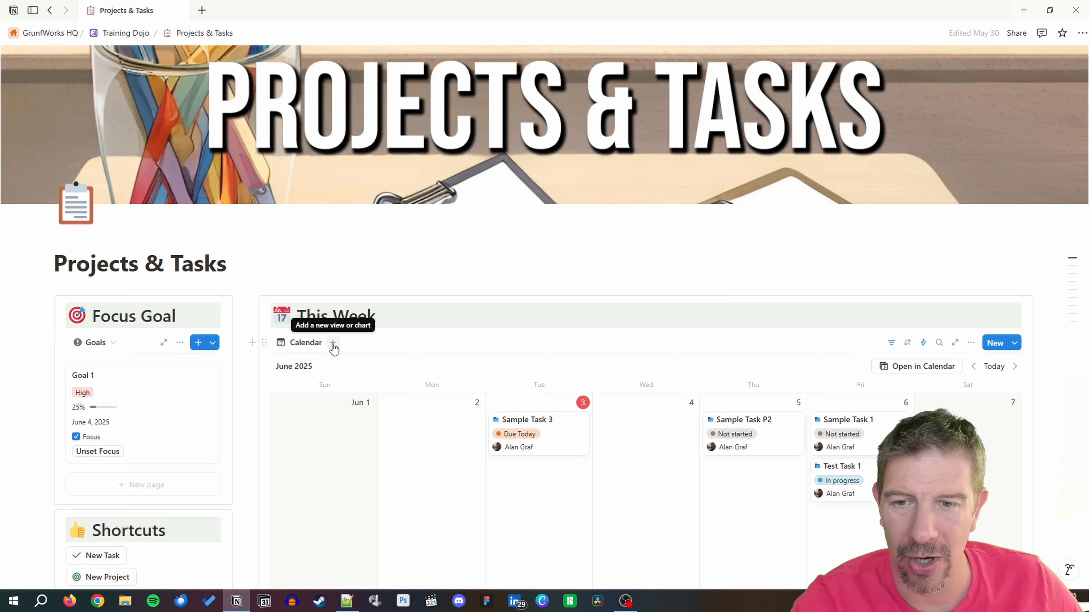
{"action": "left_click", "coordinate": [334, 346]}
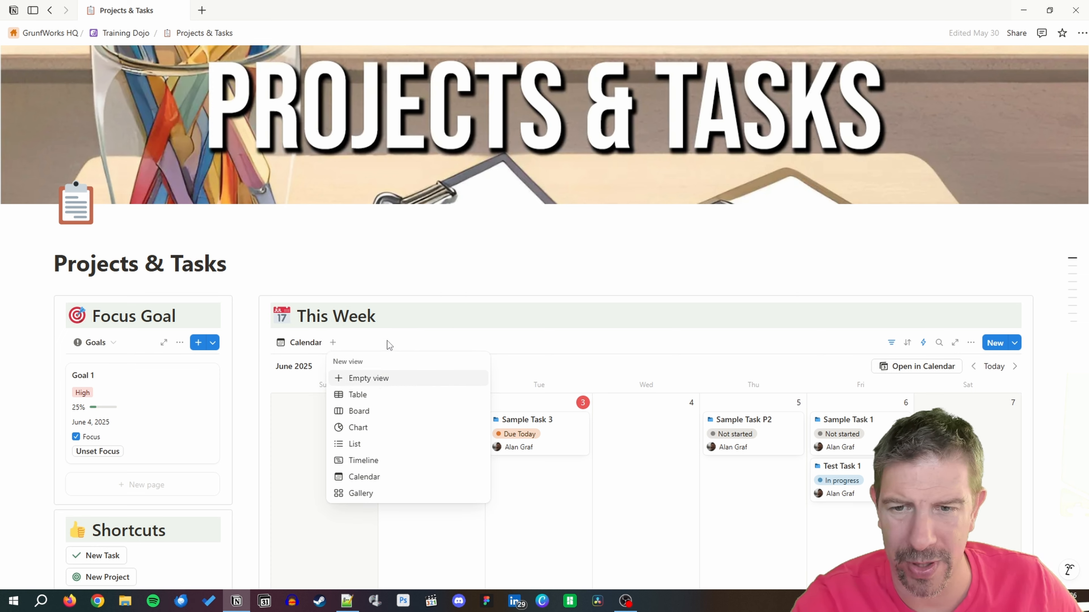
{"action": "left_click", "coordinate": [305, 342]}
{"action": "left_click", "coordinate": [305, 342]}
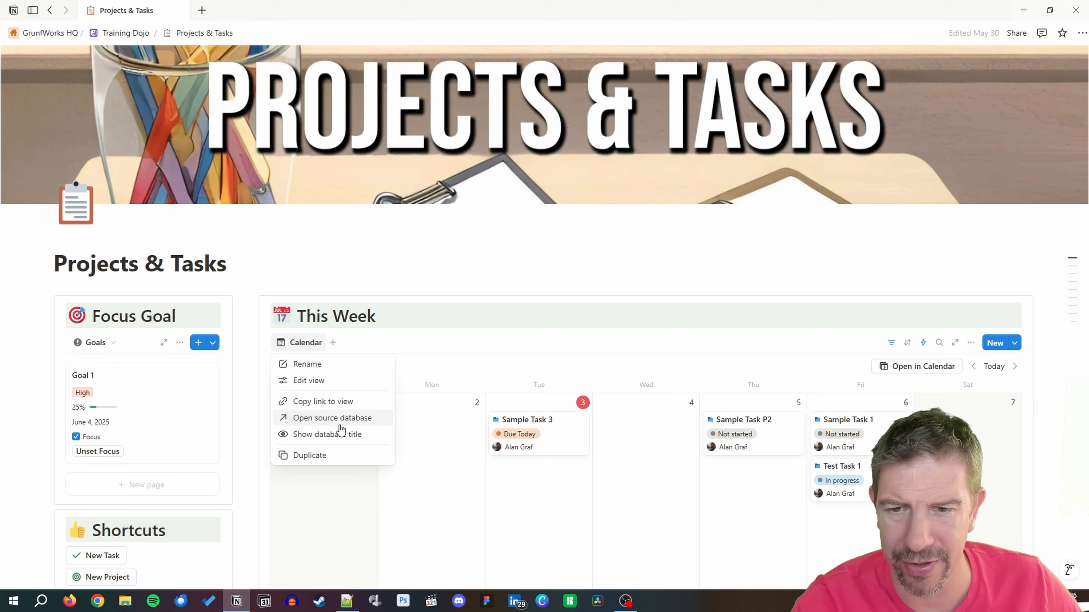
{"action": "left_click", "coordinate": [340, 455]}
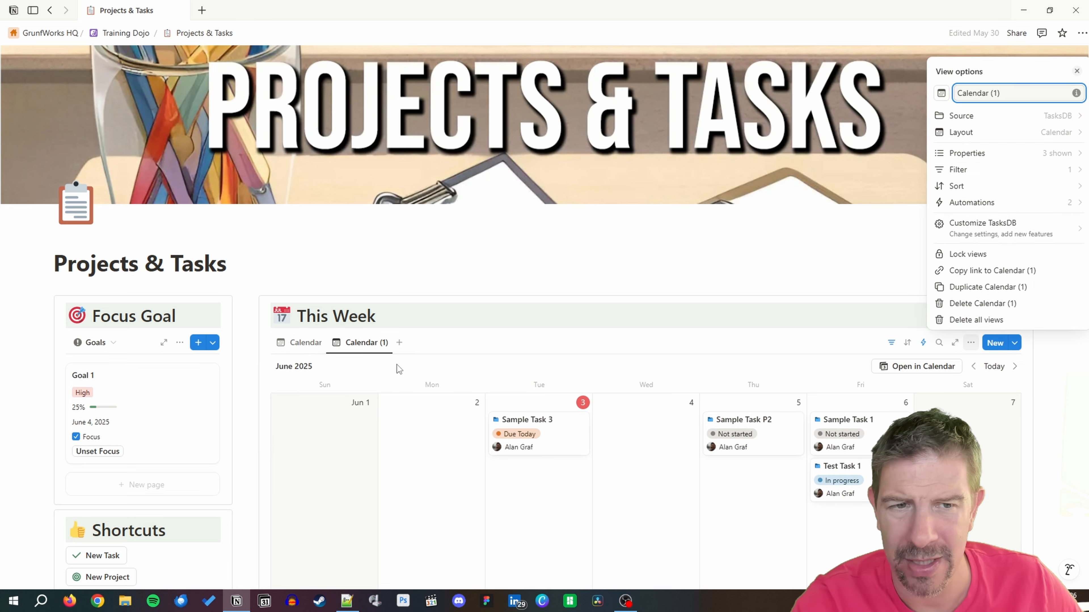
Give the duplicated calendar view the exclamation-mark circle icon and rename it Focus.
{"action": "left_click", "coordinate": [941, 93]}
{"action": "left_click", "coordinate": [862, 185]}
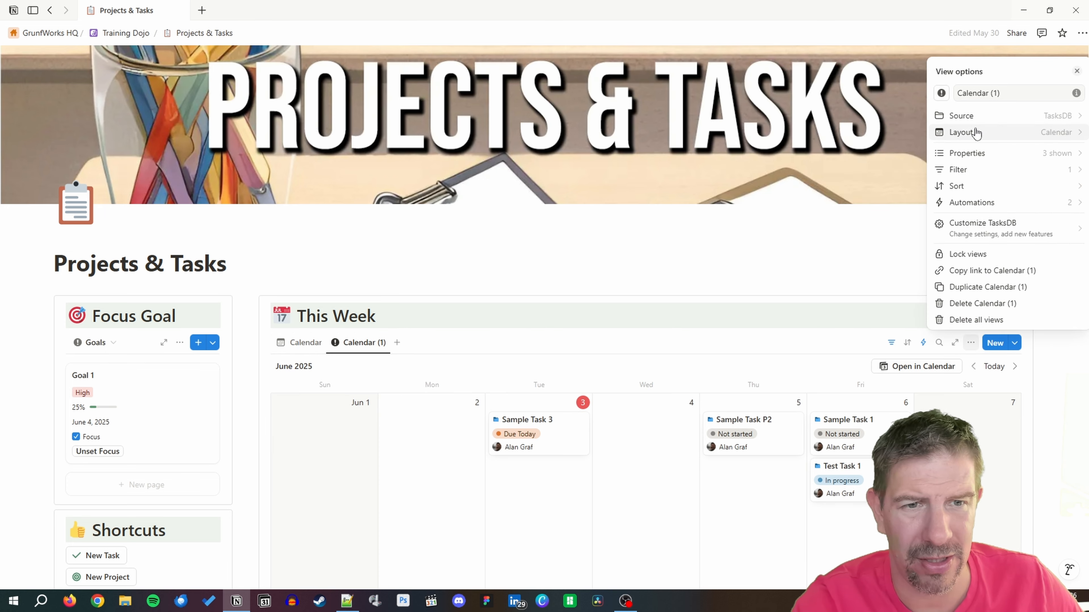
{"action": "left_click", "coordinate": [981, 93]}
{"action": "type", "text": "focu"}
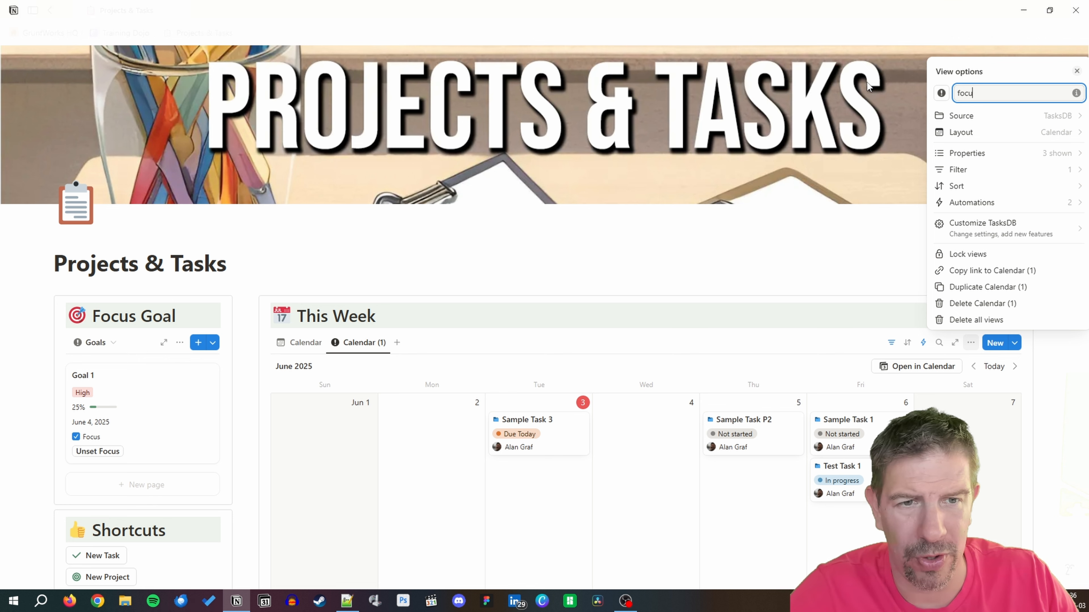
{"action": "key", "text": "BackSpace"}
{"action": "key", "text": "BackSpace"}
{"action": "key", "text": "BackSpace"}
{"action": "key", "text": "BackSpace"}
{"action": "type", "text": "Foc"}
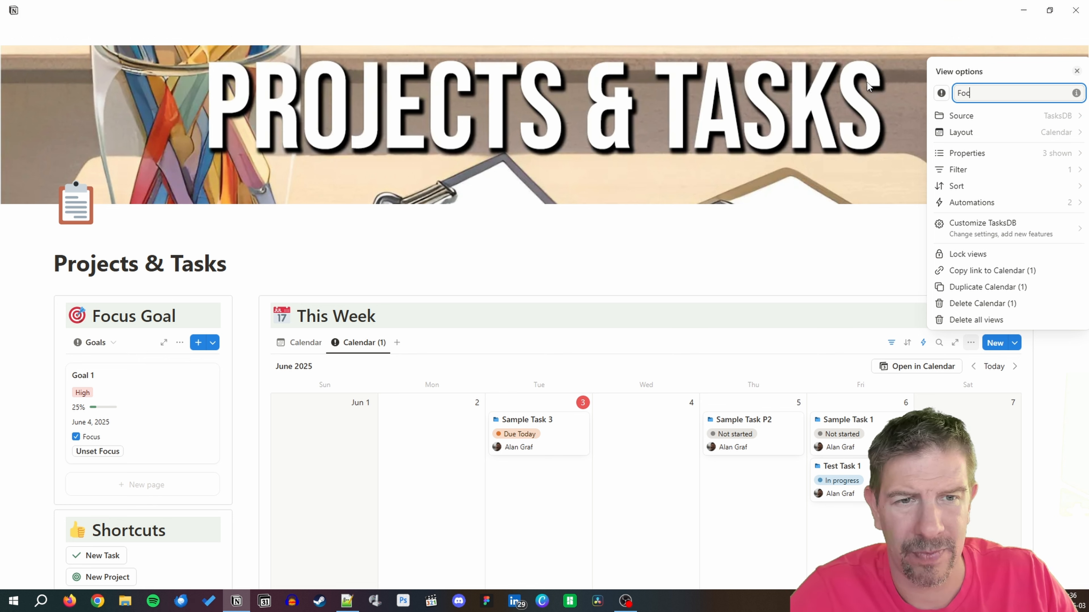
{"action": "type", "text": "us"}
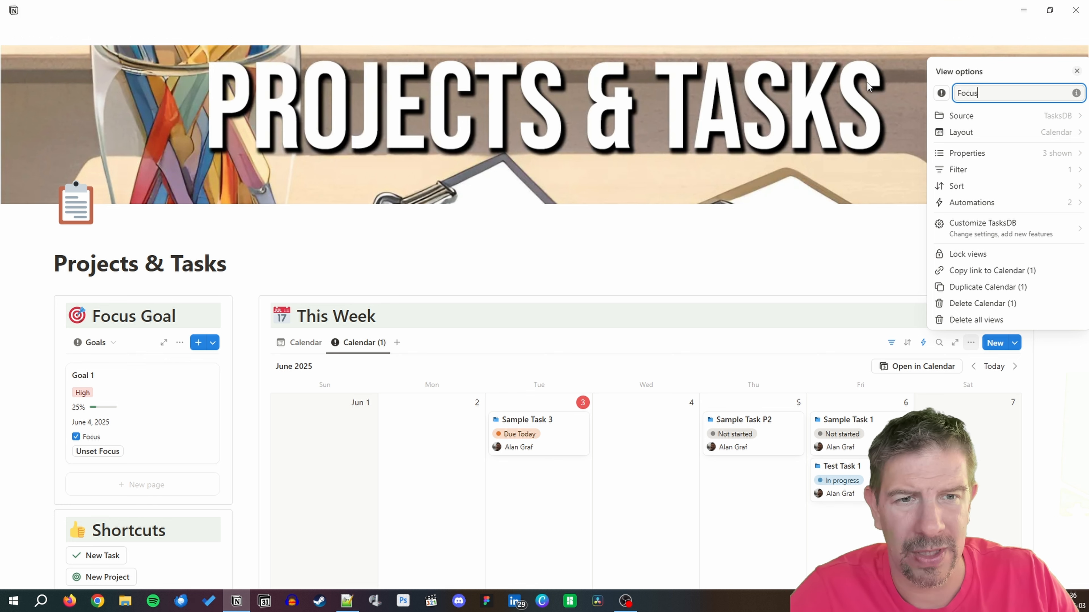
Add a filter to the This Week Focus view so that Focus is Checked, and save it for everyone.
{"action": "left_click", "coordinate": [1010, 171]}
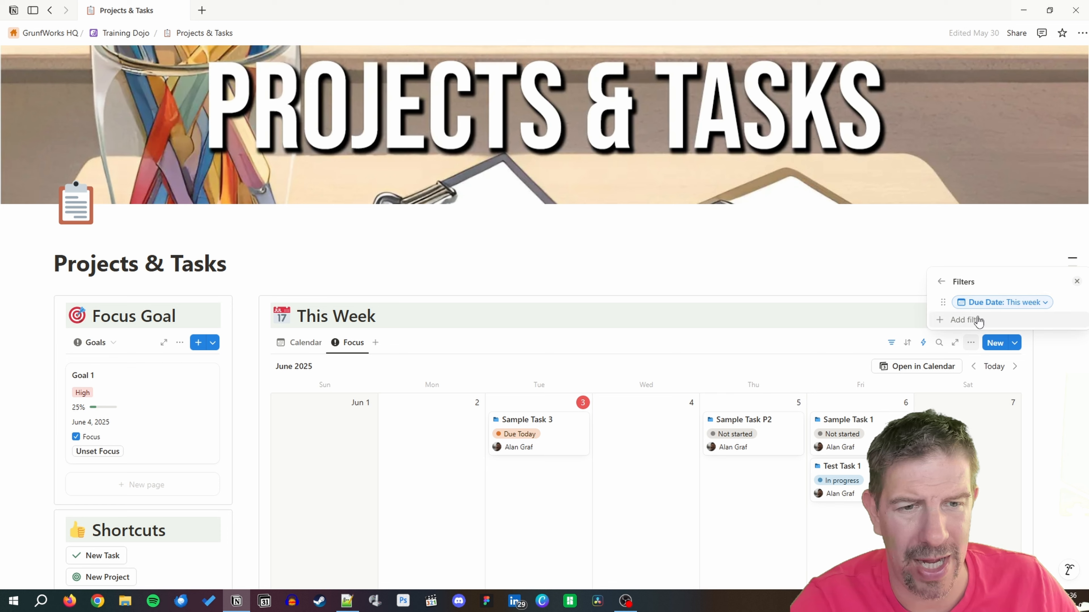
{"action": "left_click", "coordinate": [970, 318]}
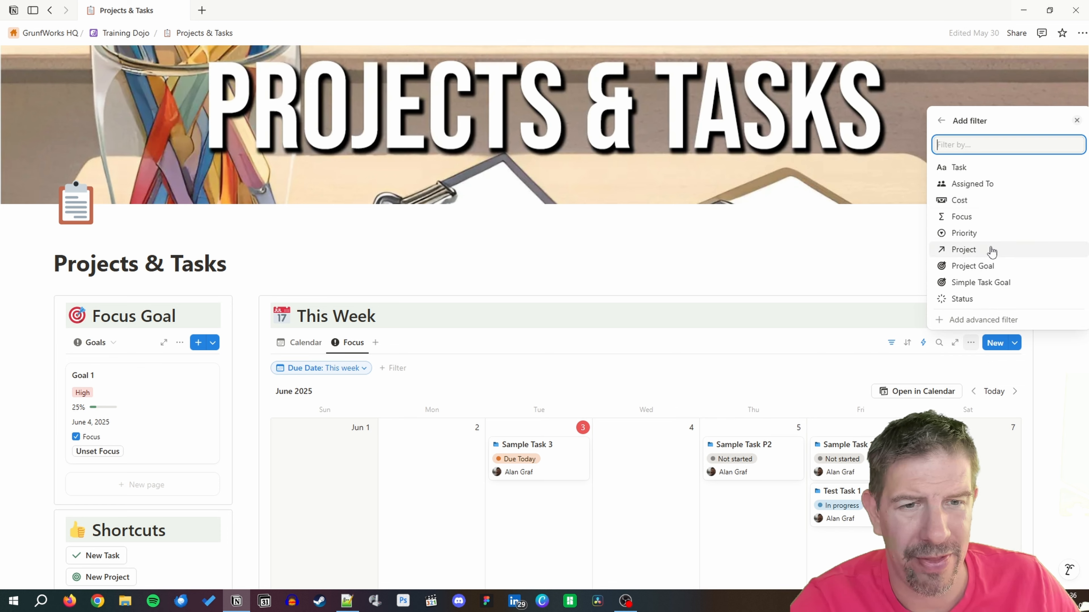
{"action": "left_click", "coordinate": [979, 216]}
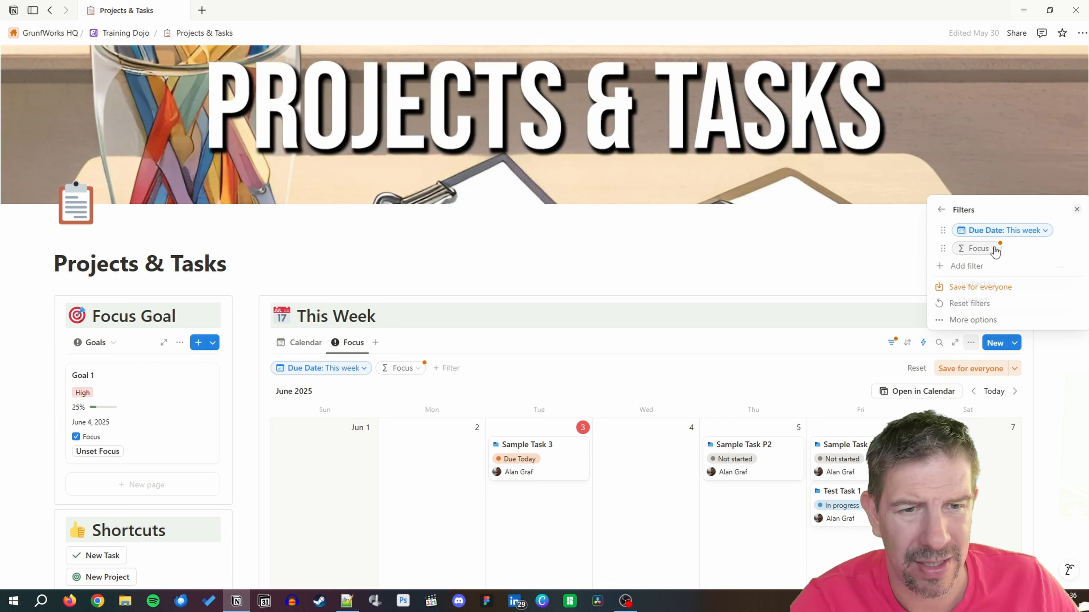
{"action": "left_click", "coordinate": [1000, 302]}
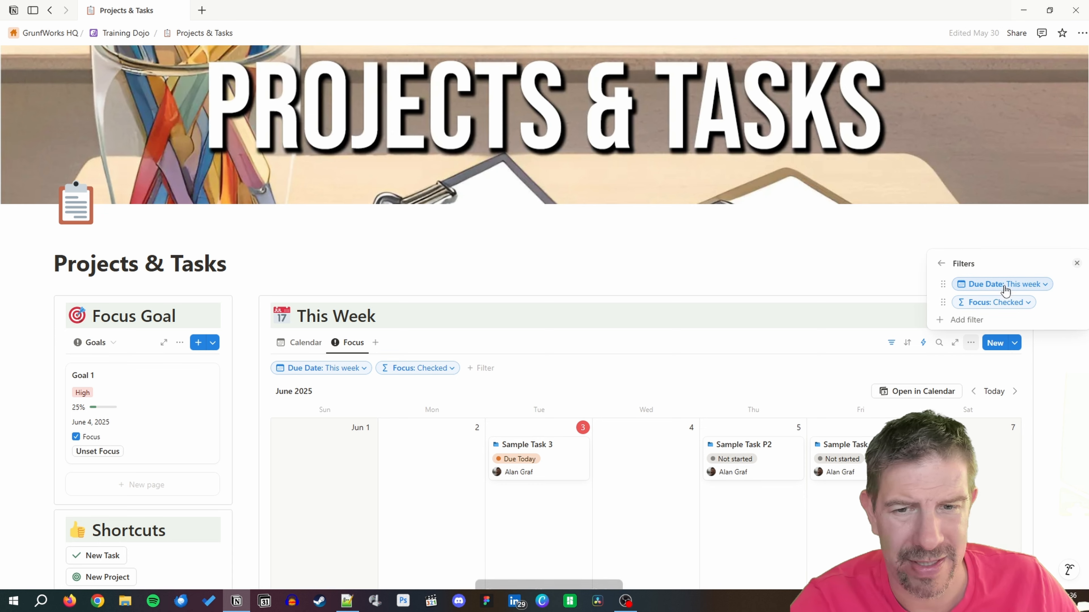
{"action": "left_click", "coordinate": [895, 344]}
{"action": "left_click", "coordinate": [893, 344]}
Compare the Calendar and Focus views in This Week, and the Focus and Due This Week views in Tasks.
{"action": "scroll", "coordinate": [754, 266], "scroll_direction": "down", "scroll_amount": 2}
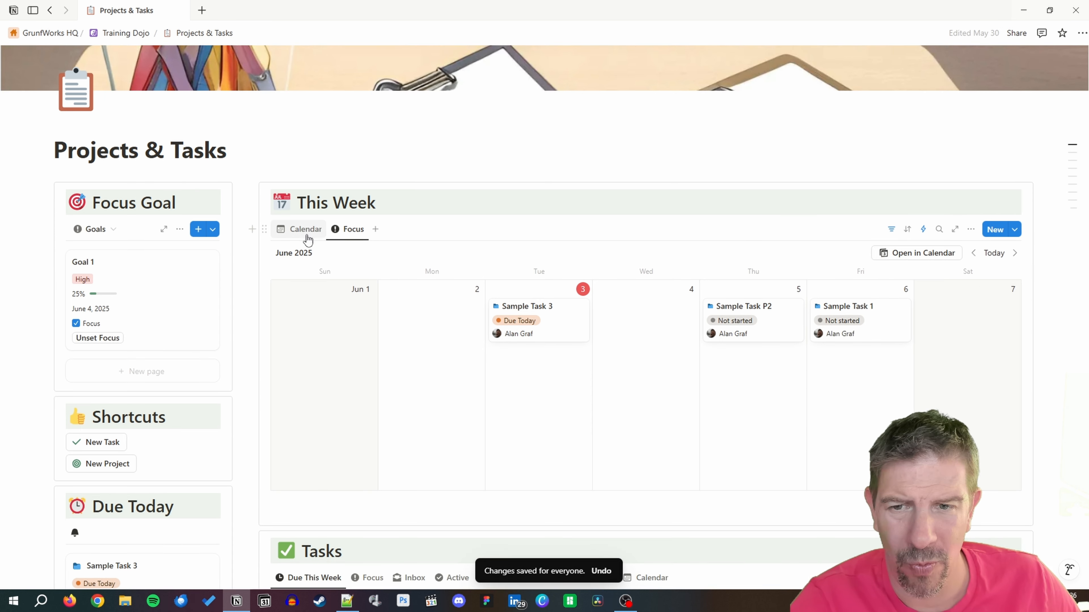
{"action": "left_click", "coordinate": [306, 232]}
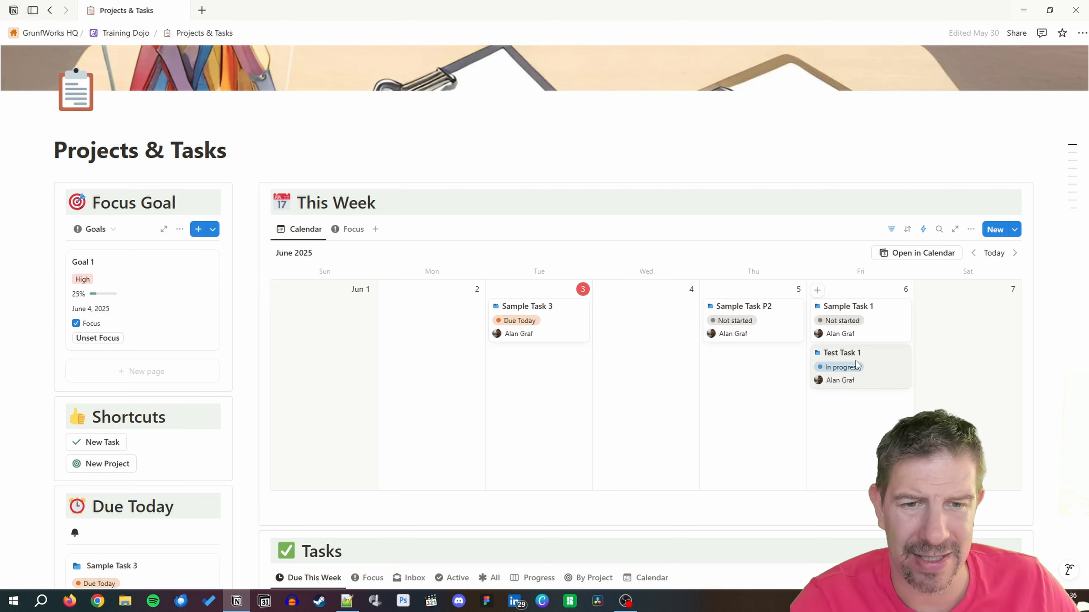
{"action": "scroll", "coordinate": [853, 360], "scroll_direction": "down", "scroll_amount": 3}
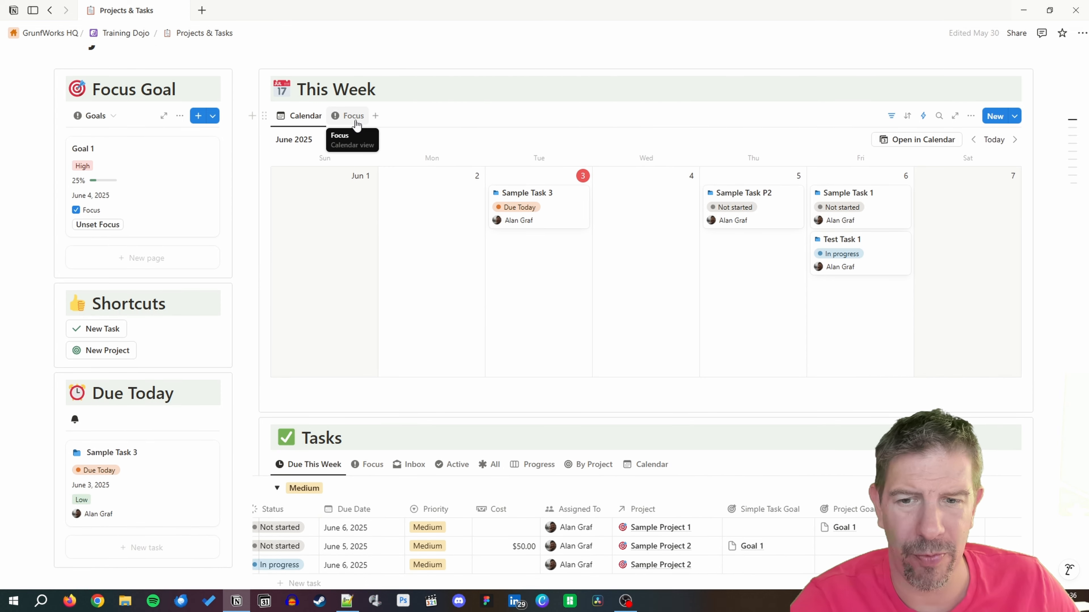
{"action": "left_click", "coordinate": [355, 124]}
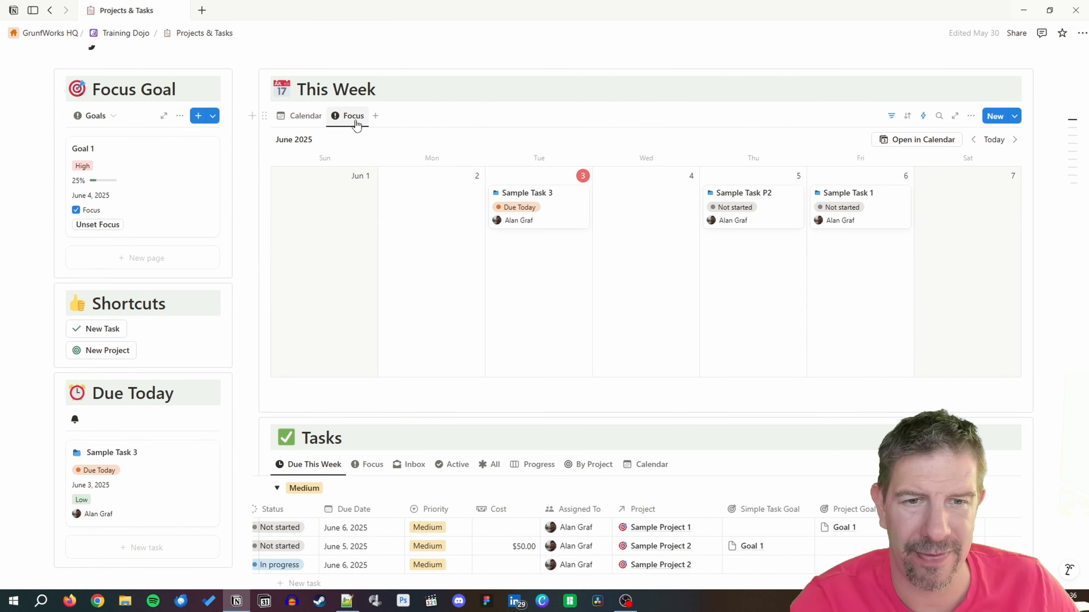
{"action": "left_click", "coordinate": [380, 466]}
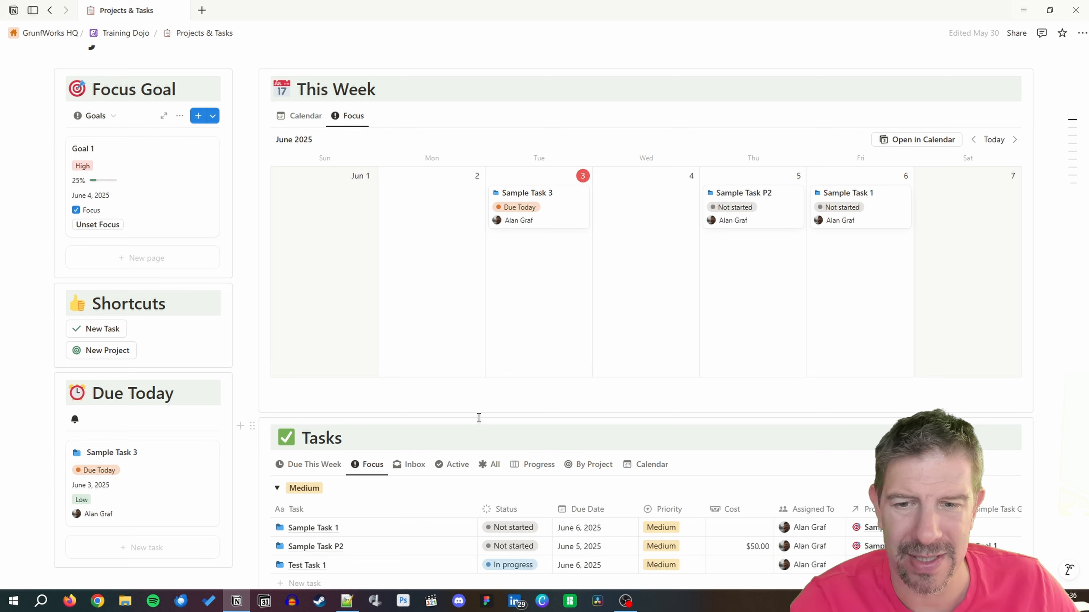
{"action": "scroll", "coordinate": [479, 417], "scroll_direction": "down", "scroll_amount": 4}
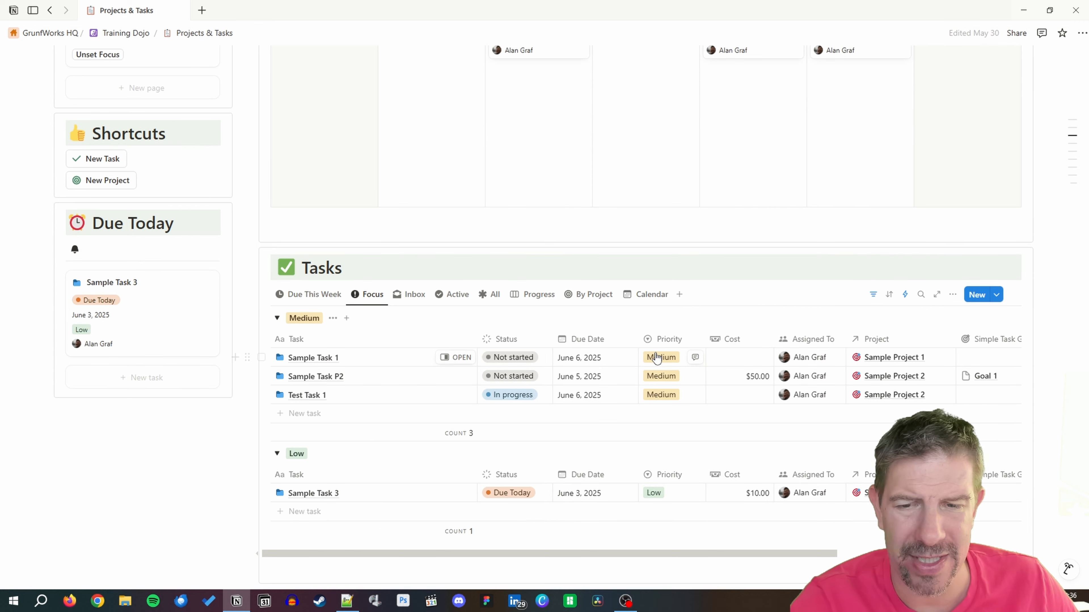
{"action": "left_click", "coordinate": [326, 298]}
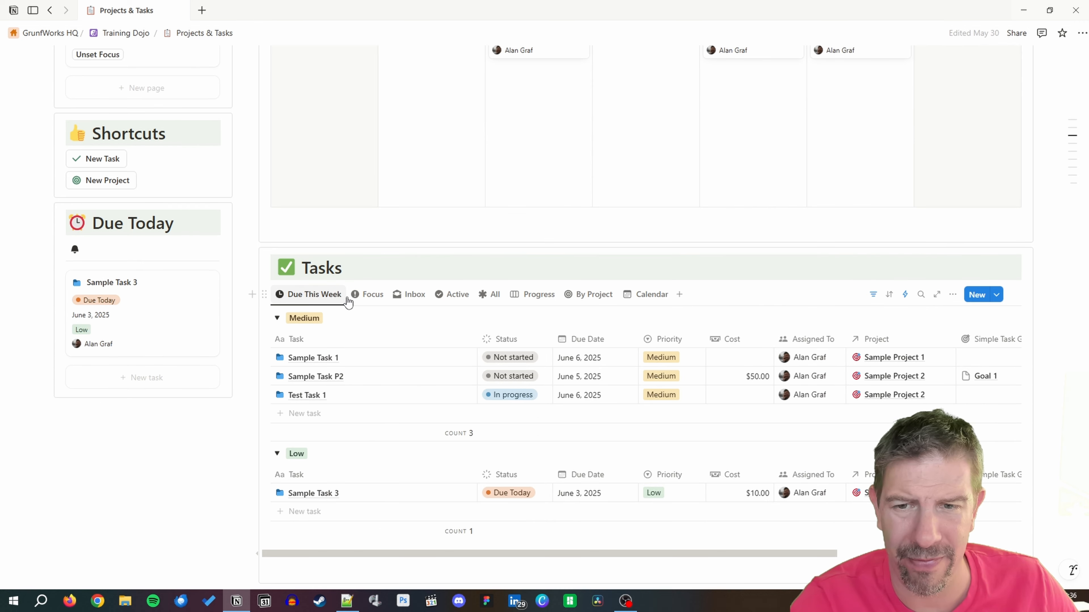
Filter the Focus view in the Tasks section to Focus is Checked and save the filter for everyone.
{"action": "left_click", "coordinate": [370, 295]}
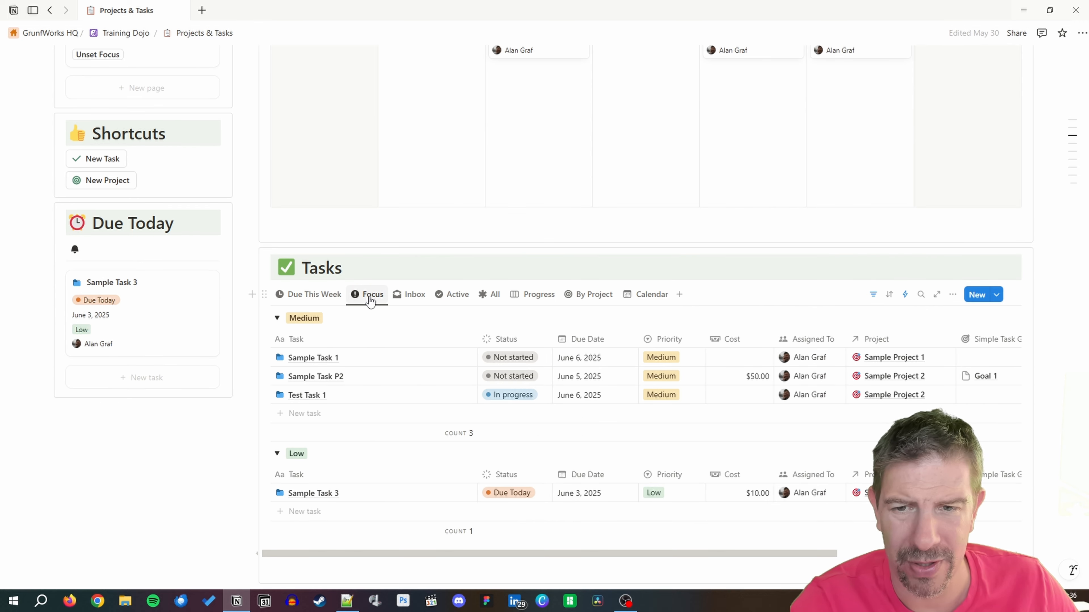
{"action": "left_click", "coordinate": [873, 295]}
{"action": "left_click", "coordinate": [340, 320]}
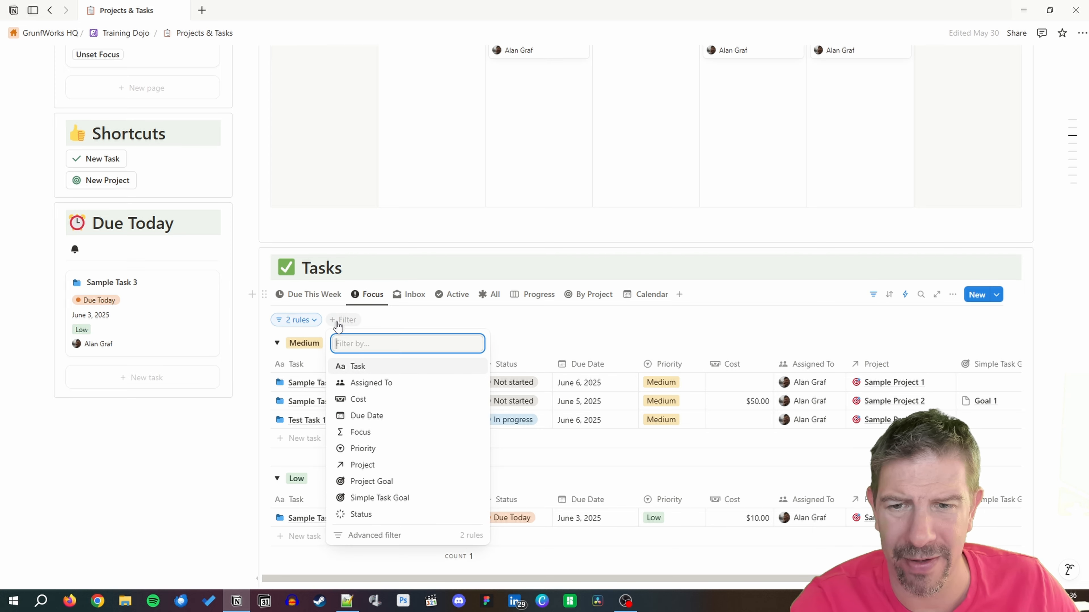
{"action": "left_click", "coordinate": [382, 433]}
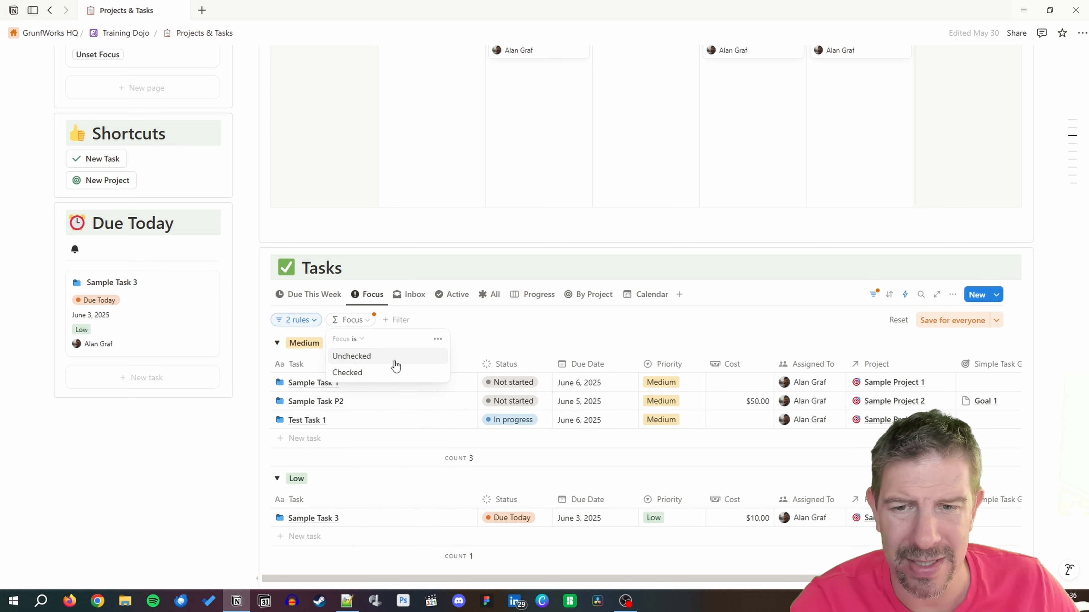
{"action": "left_click", "coordinate": [374, 374]}
{"action": "left_click", "coordinate": [953, 321]}
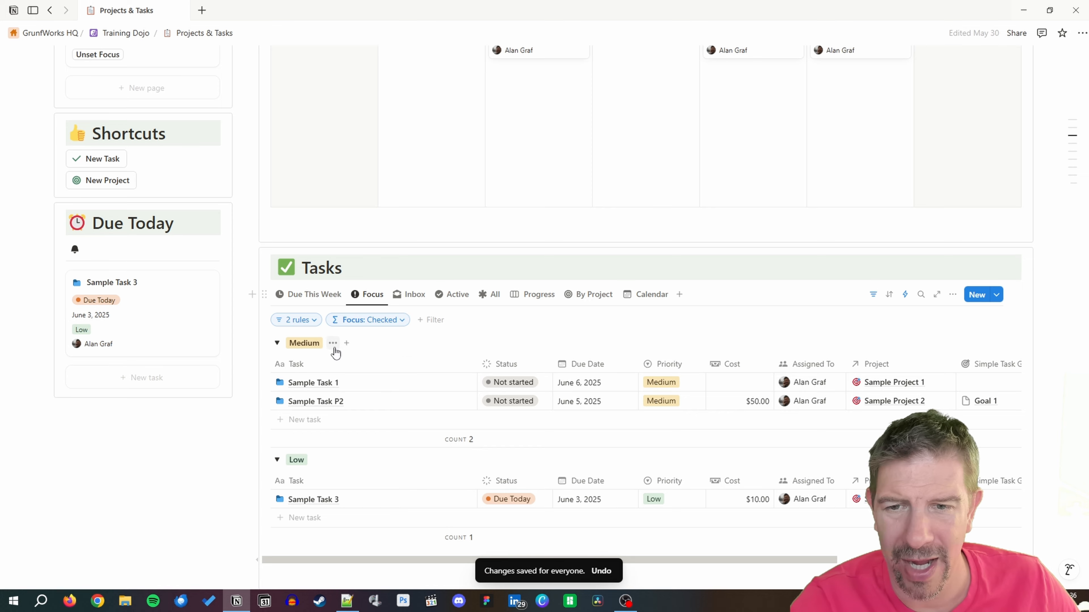
Check the filtered Focus view in Tasks against Due This Week, and review the Calendar view in This Week.
{"action": "left_click", "coordinate": [334, 296]}
{"action": "left_click", "coordinate": [371, 296]}
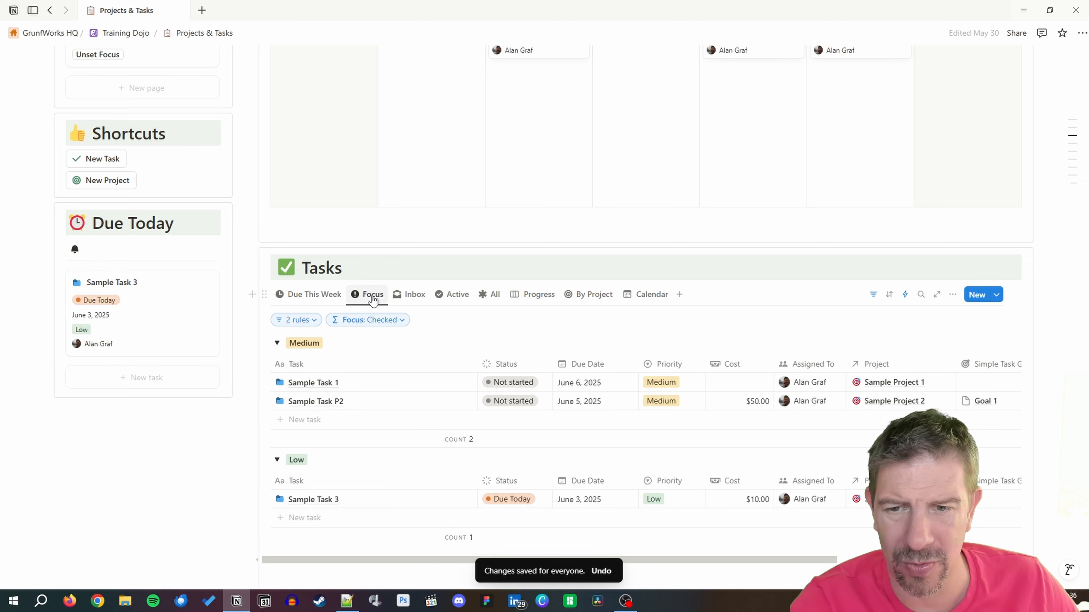
{"action": "scroll", "coordinate": [404, 369], "scroll_direction": "down", "scroll_amount": 3}
{"action": "scroll", "coordinate": [405, 369], "scroll_direction": "down", "scroll_amount": 2}
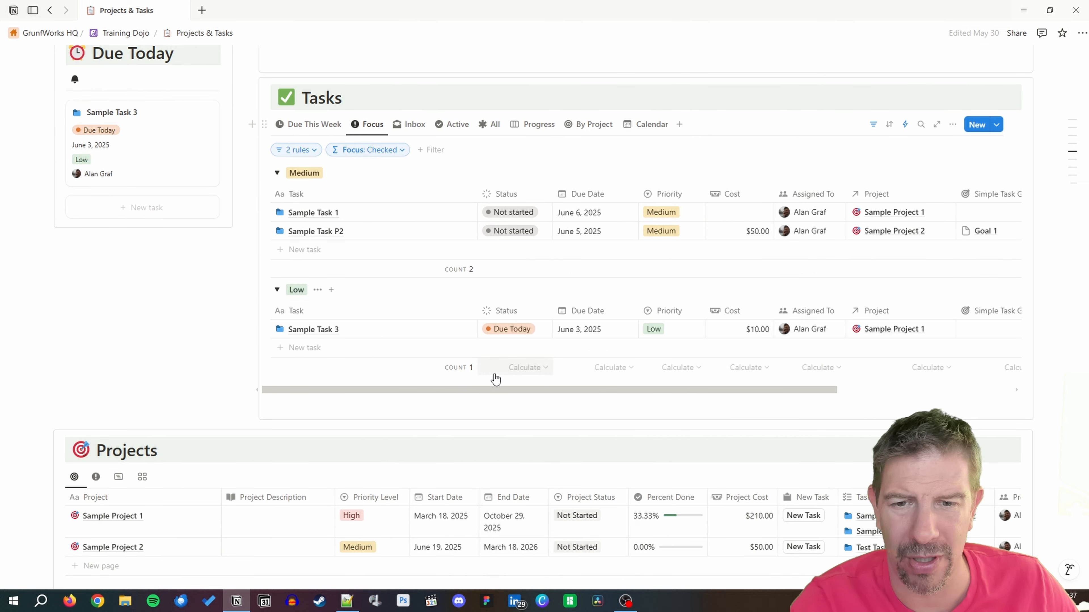
{"action": "left_click_drag", "start_coordinate": [518, 390], "coordinate": [788, 419]}
{"action": "scroll", "coordinate": [671, 419], "scroll_direction": "left", "scroll_amount": 5}
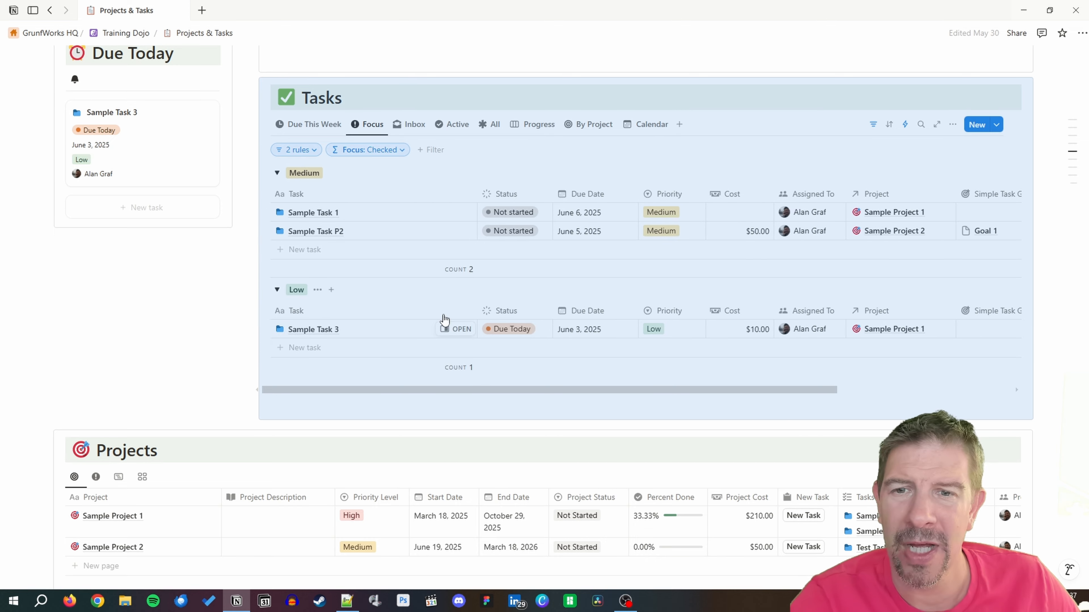
{"action": "scroll", "coordinate": [441, 321], "scroll_direction": "up", "scroll_amount": 10}
{"action": "scroll", "coordinate": [437, 320], "scroll_direction": "down", "scroll_amount": 1}
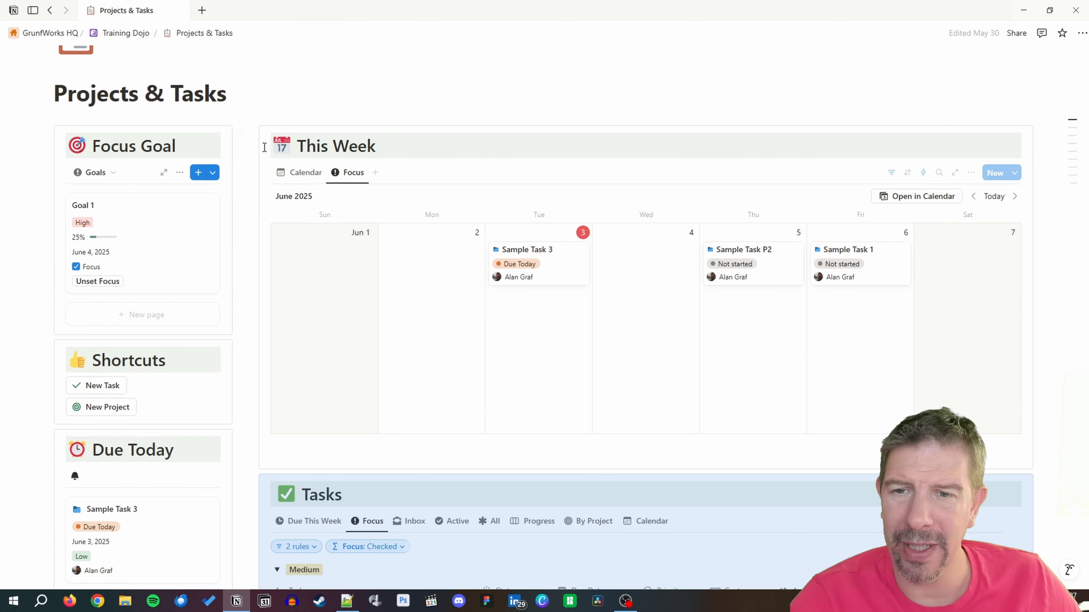
{"action": "left_click", "coordinate": [306, 172]}
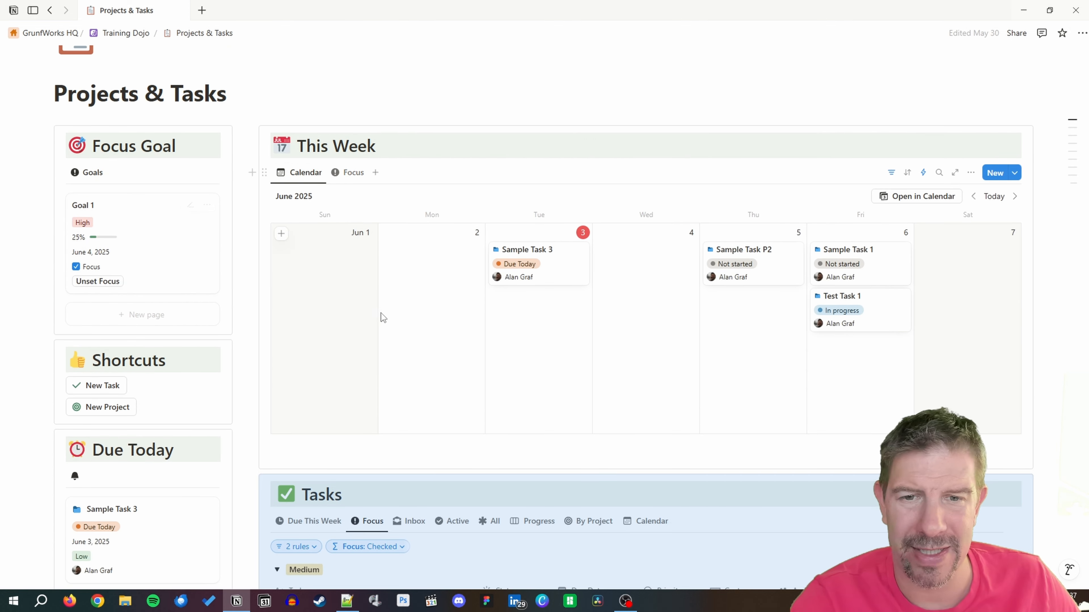